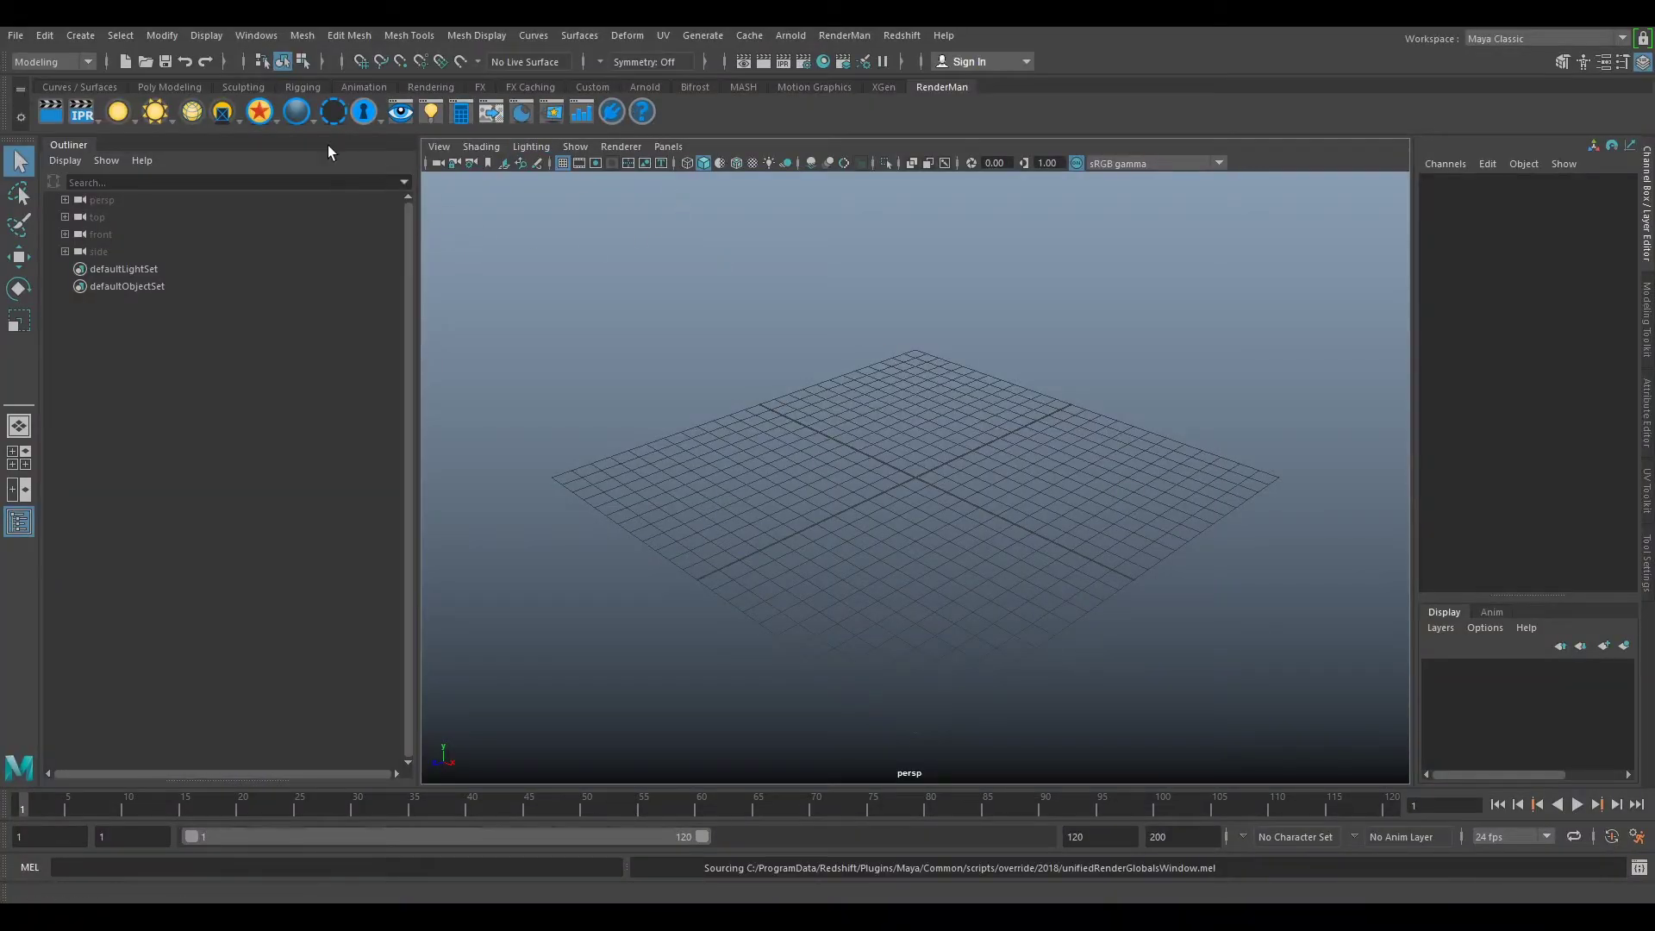
Step: Import WindFarm_BG01_V001_Cam_v001.mel from G:\VFXtutors\Matchmove\MM012\WindFarm\tut into the empty scene
{"action": "left_click", "coordinate": [15, 36]}
{"action": "left_click", "coordinate": [52, 226]}
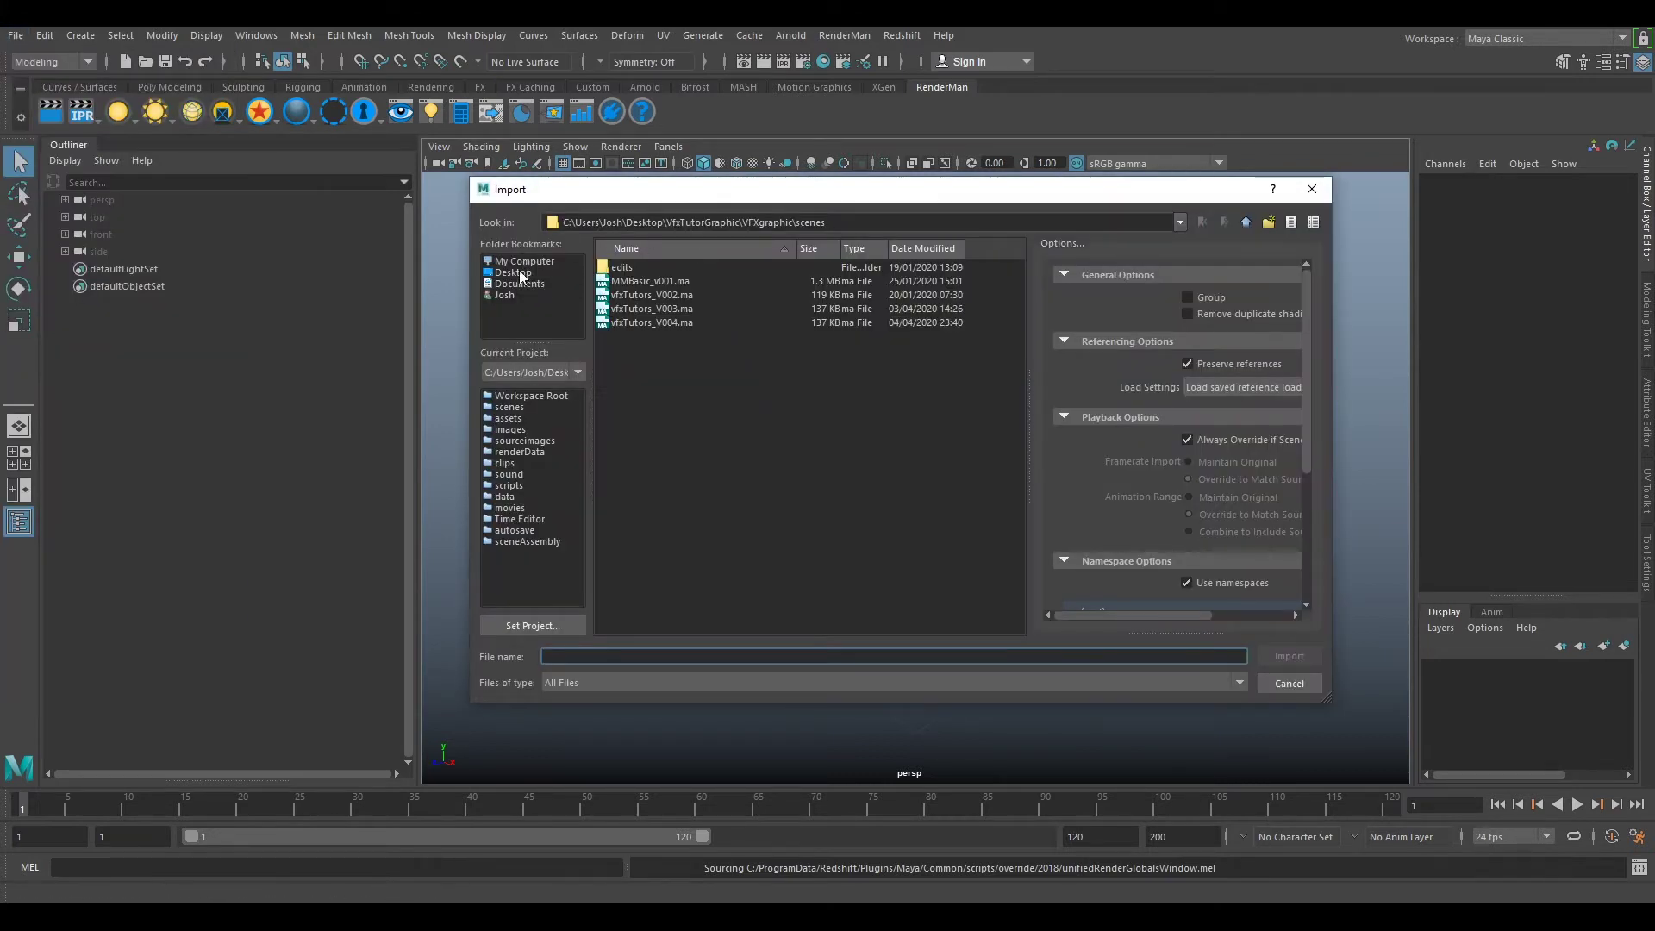
{"action": "left_click", "coordinate": [522, 261]}
{"action": "left_click", "coordinate": [649, 363]}
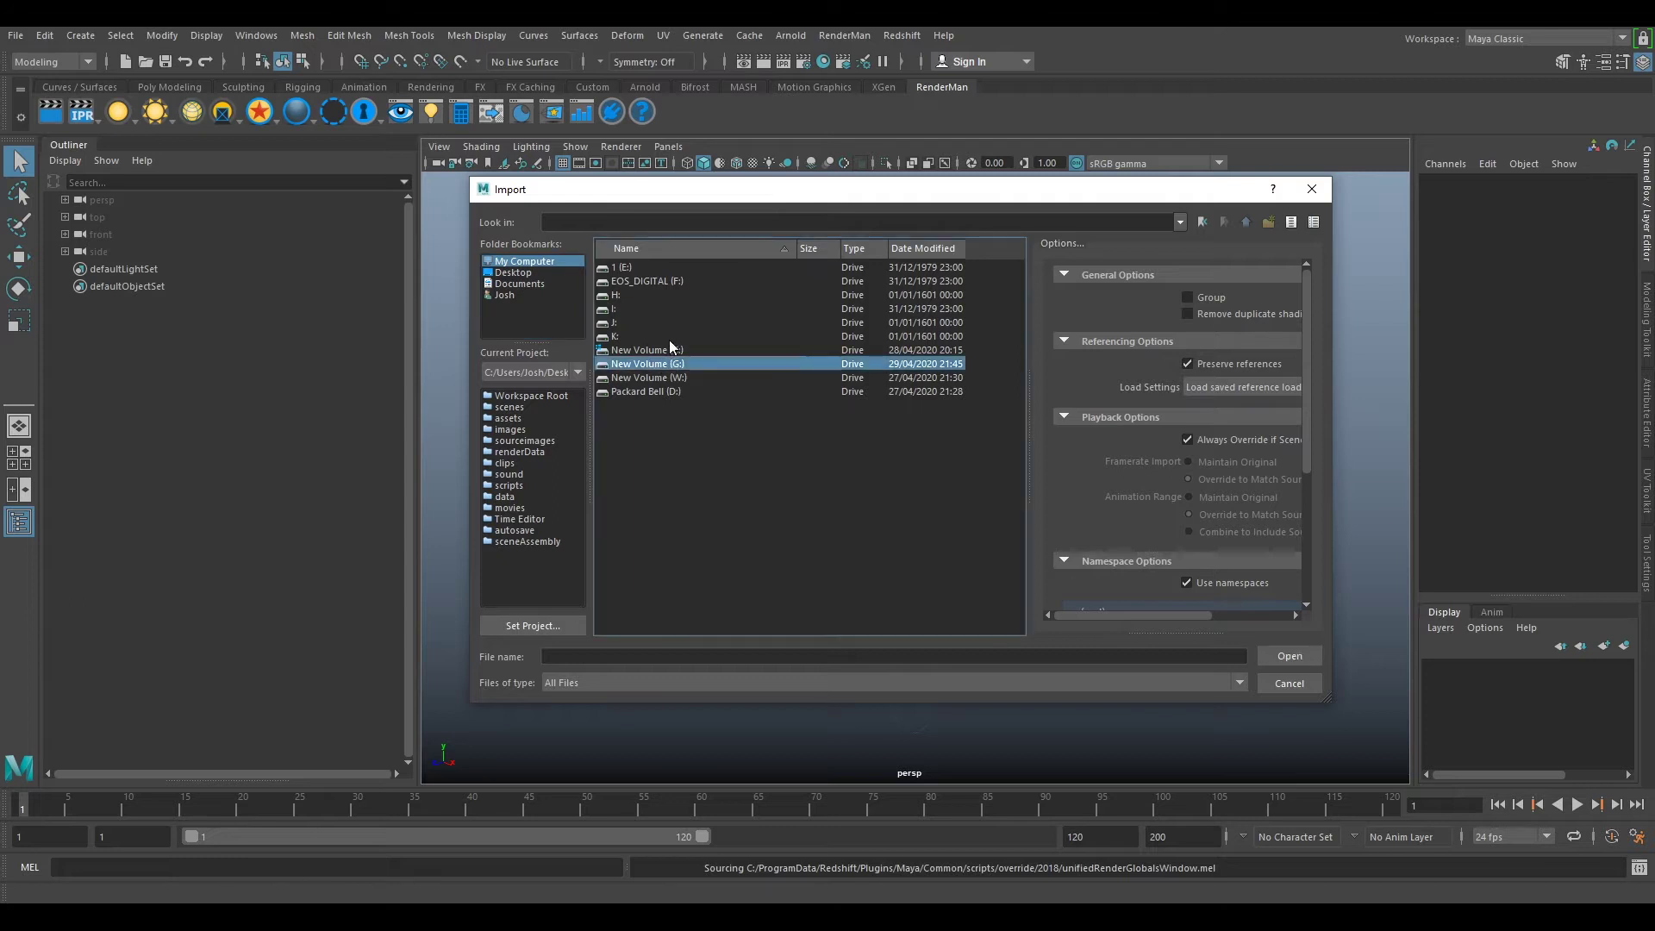
{"action": "double_click", "coordinate": [666, 362]}
{"action": "double_click", "coordinate": [618, 268]}
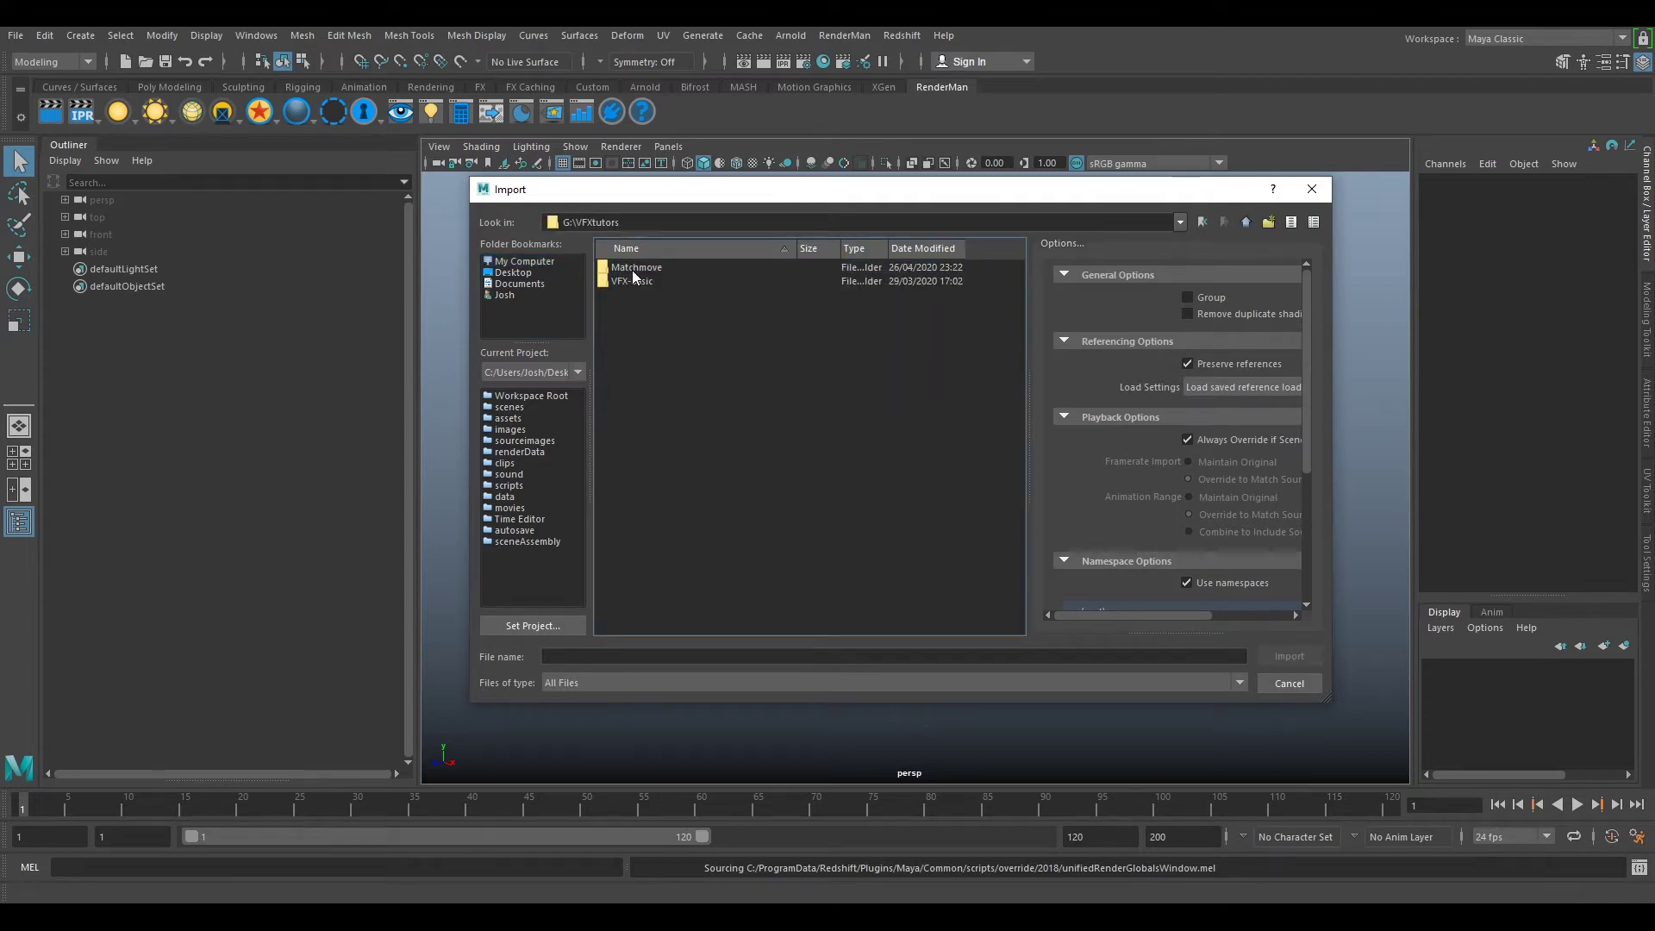
{"action": "left_click", "coordinate": [638, 271]}
{"action": "double_click", "coordinate": [653, 267]}
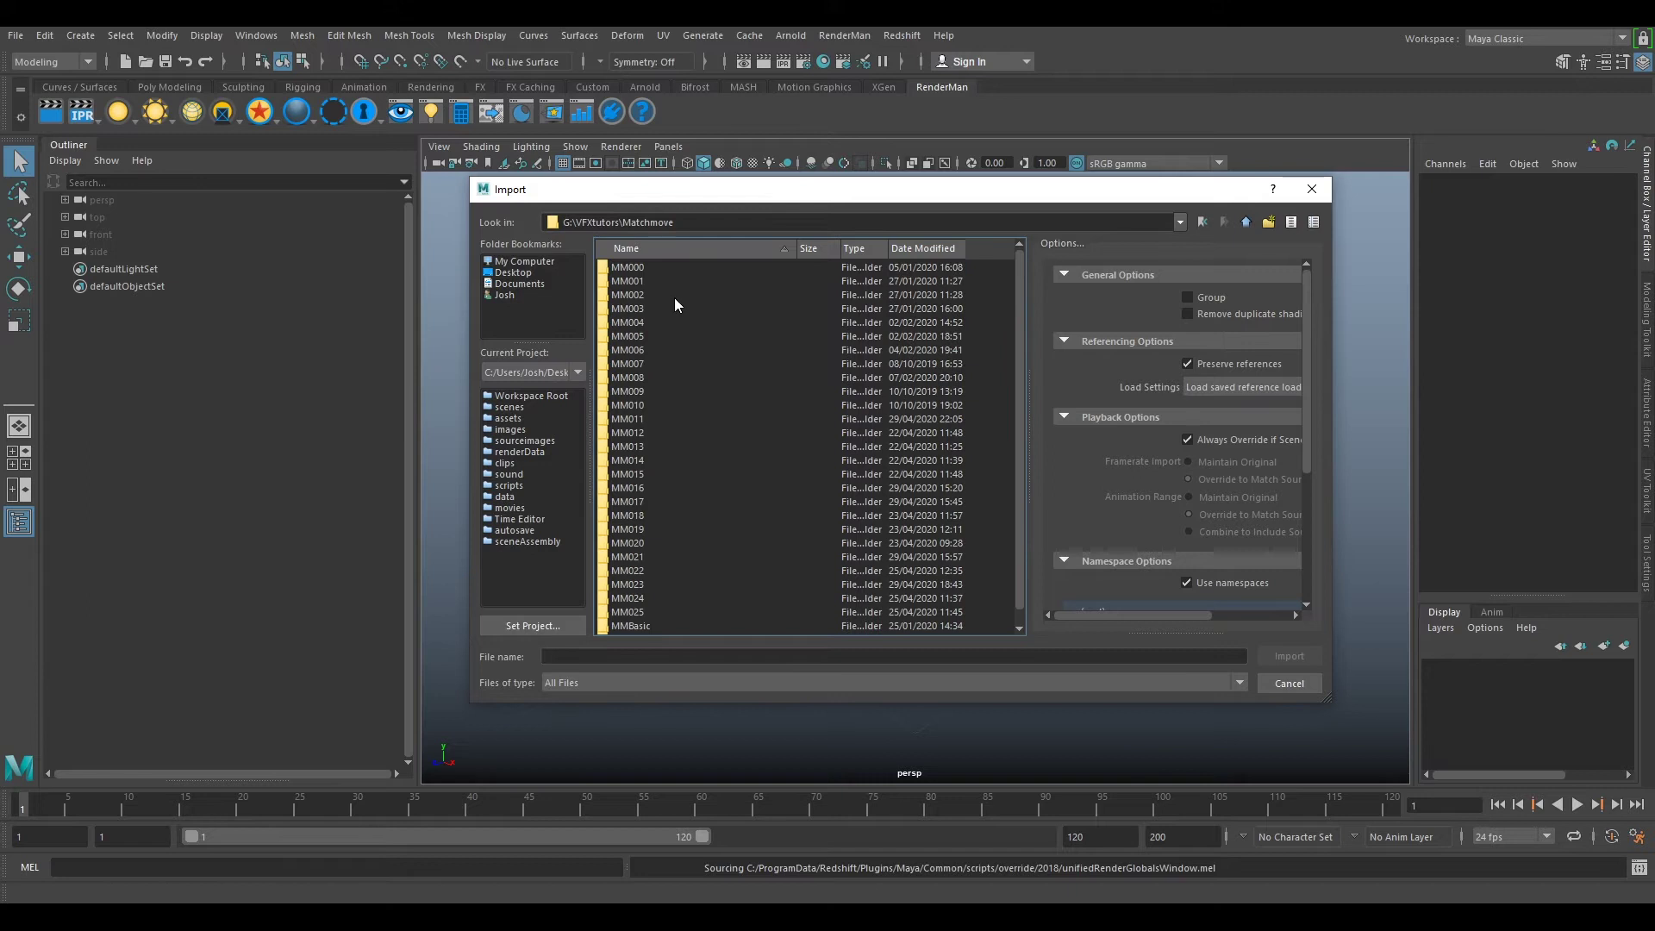
{"action": "double_click", "coordinate": [634, 433]}
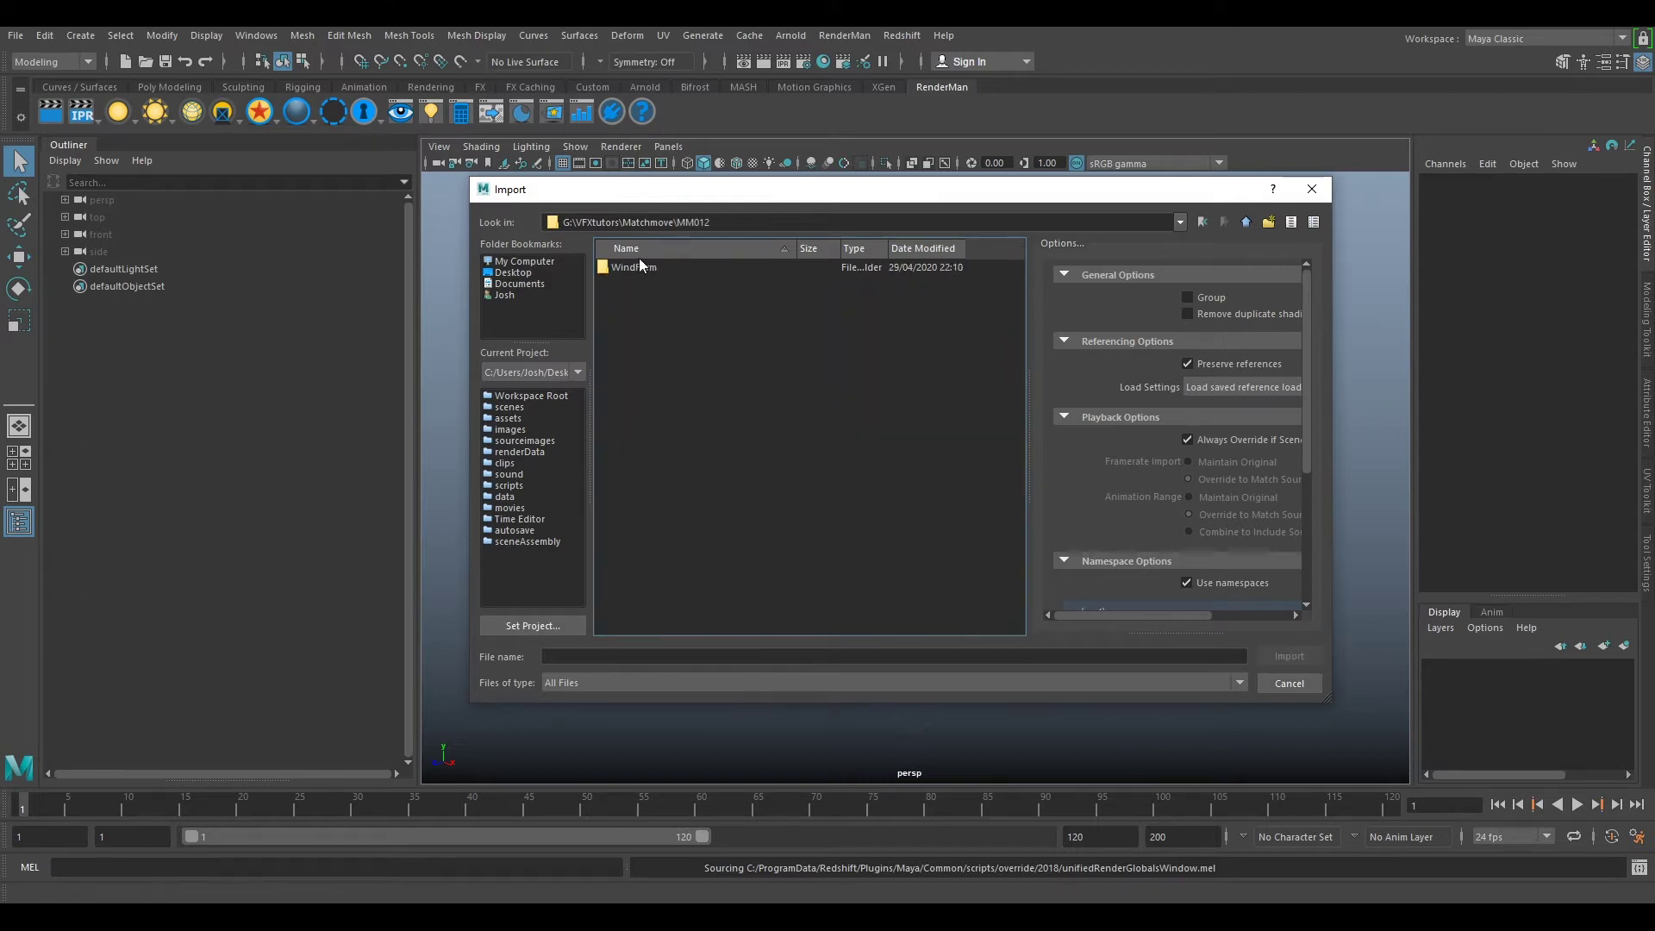
{"action": "double_click", "coordinate": [629, 267]}
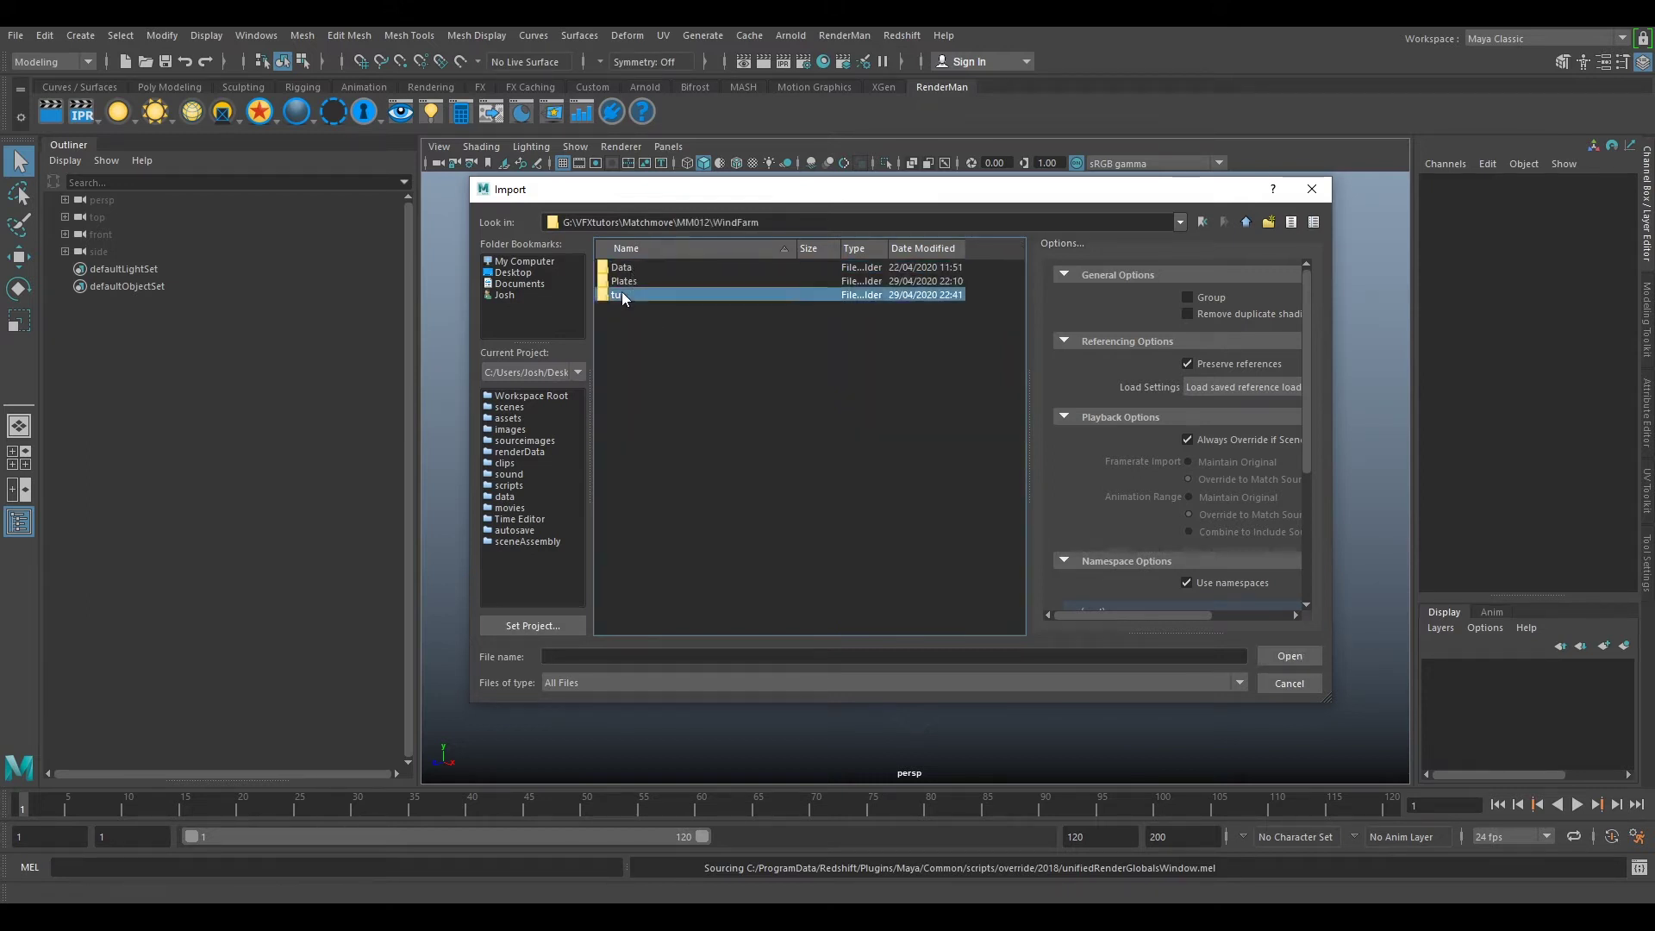
{"action": "double_click", "coordinate": [630, 294]}
{"action": "left_click", "coordinate": [629, 296]}
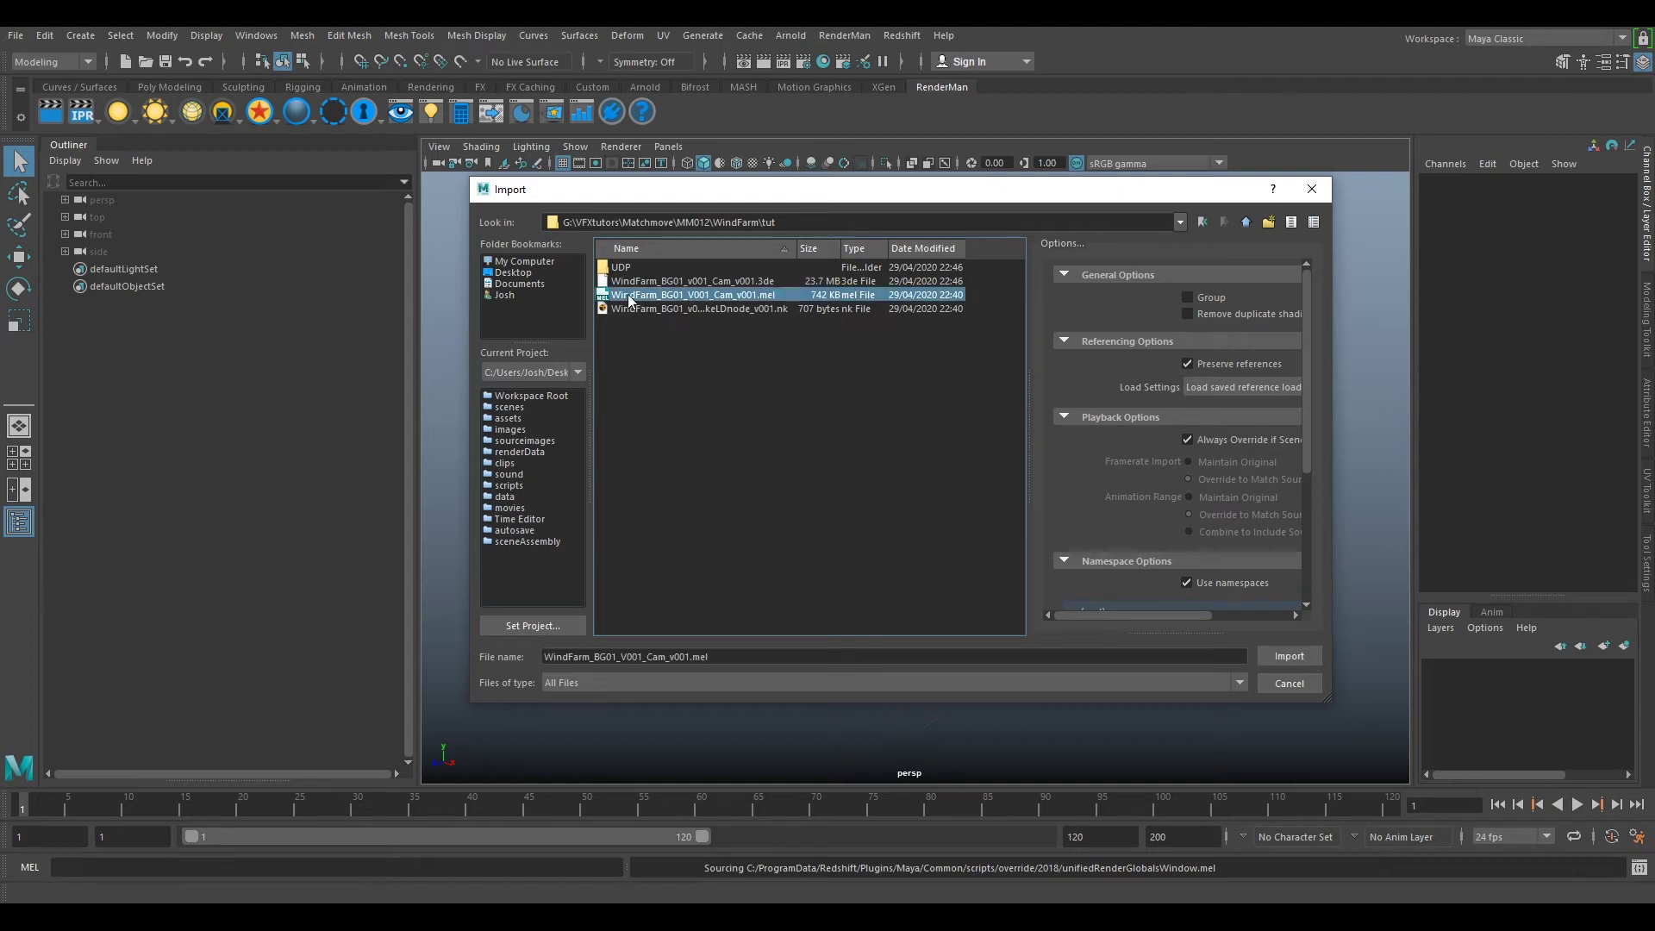
{"action": "left_click", "coordinate": [1288, 656]}
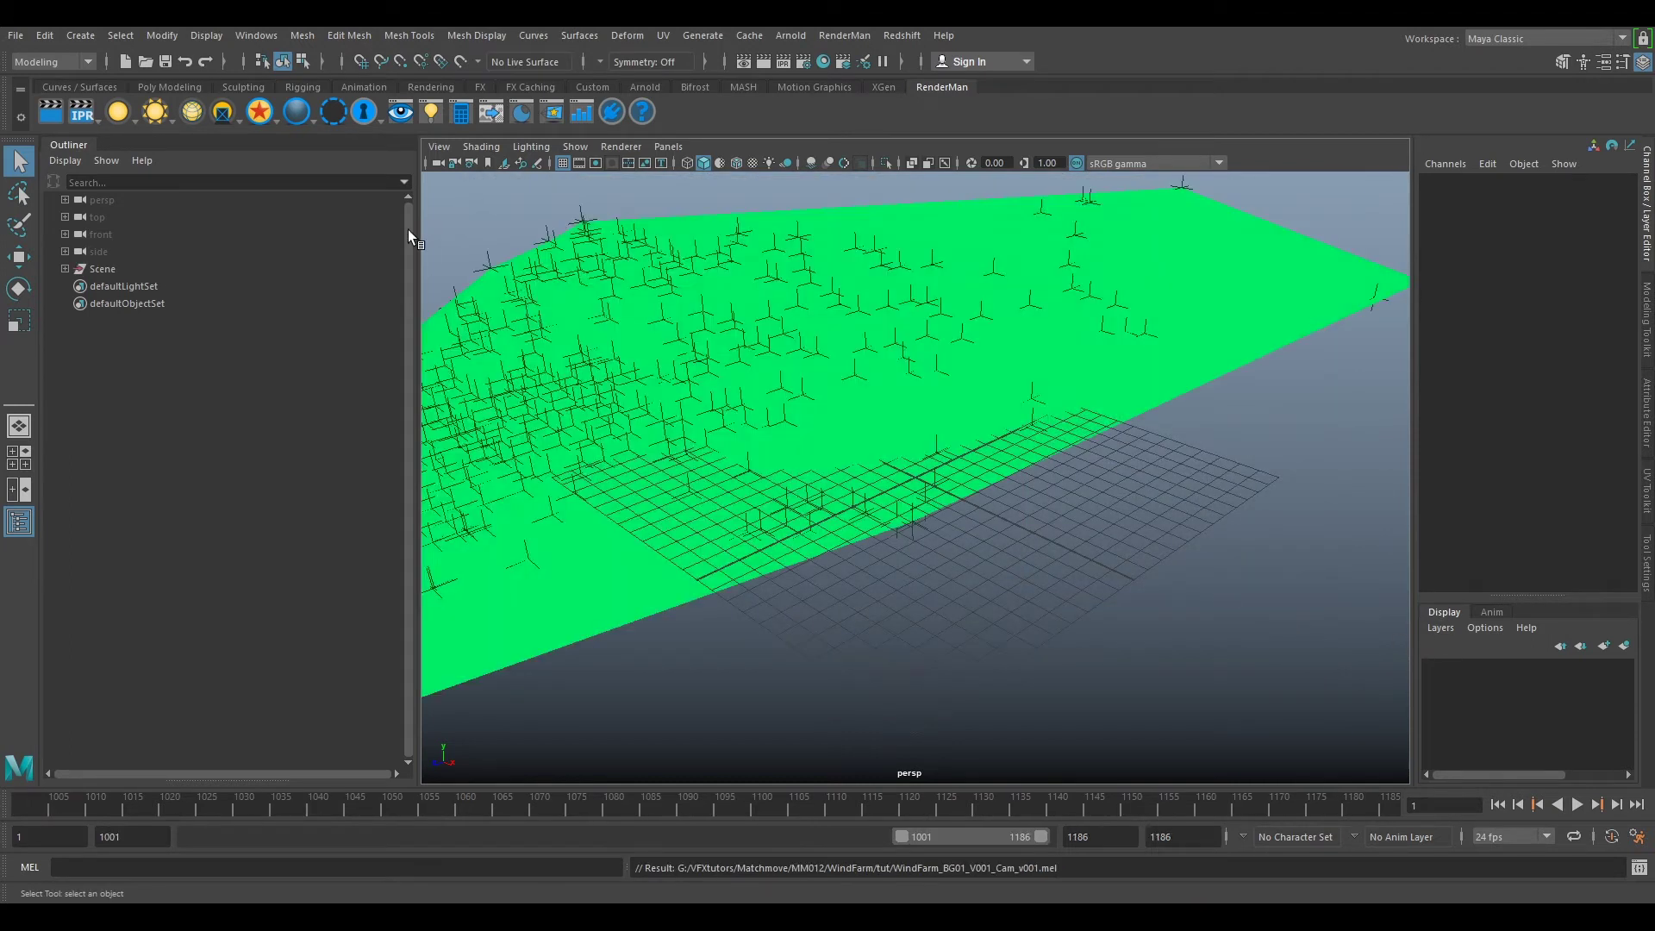
Step: Display the imported terrain meshes with the default material in the perspective view
{"action": "scroll", "coordinate": [704, 326], "scroll_direction": "down", "scroll_amount": 1}
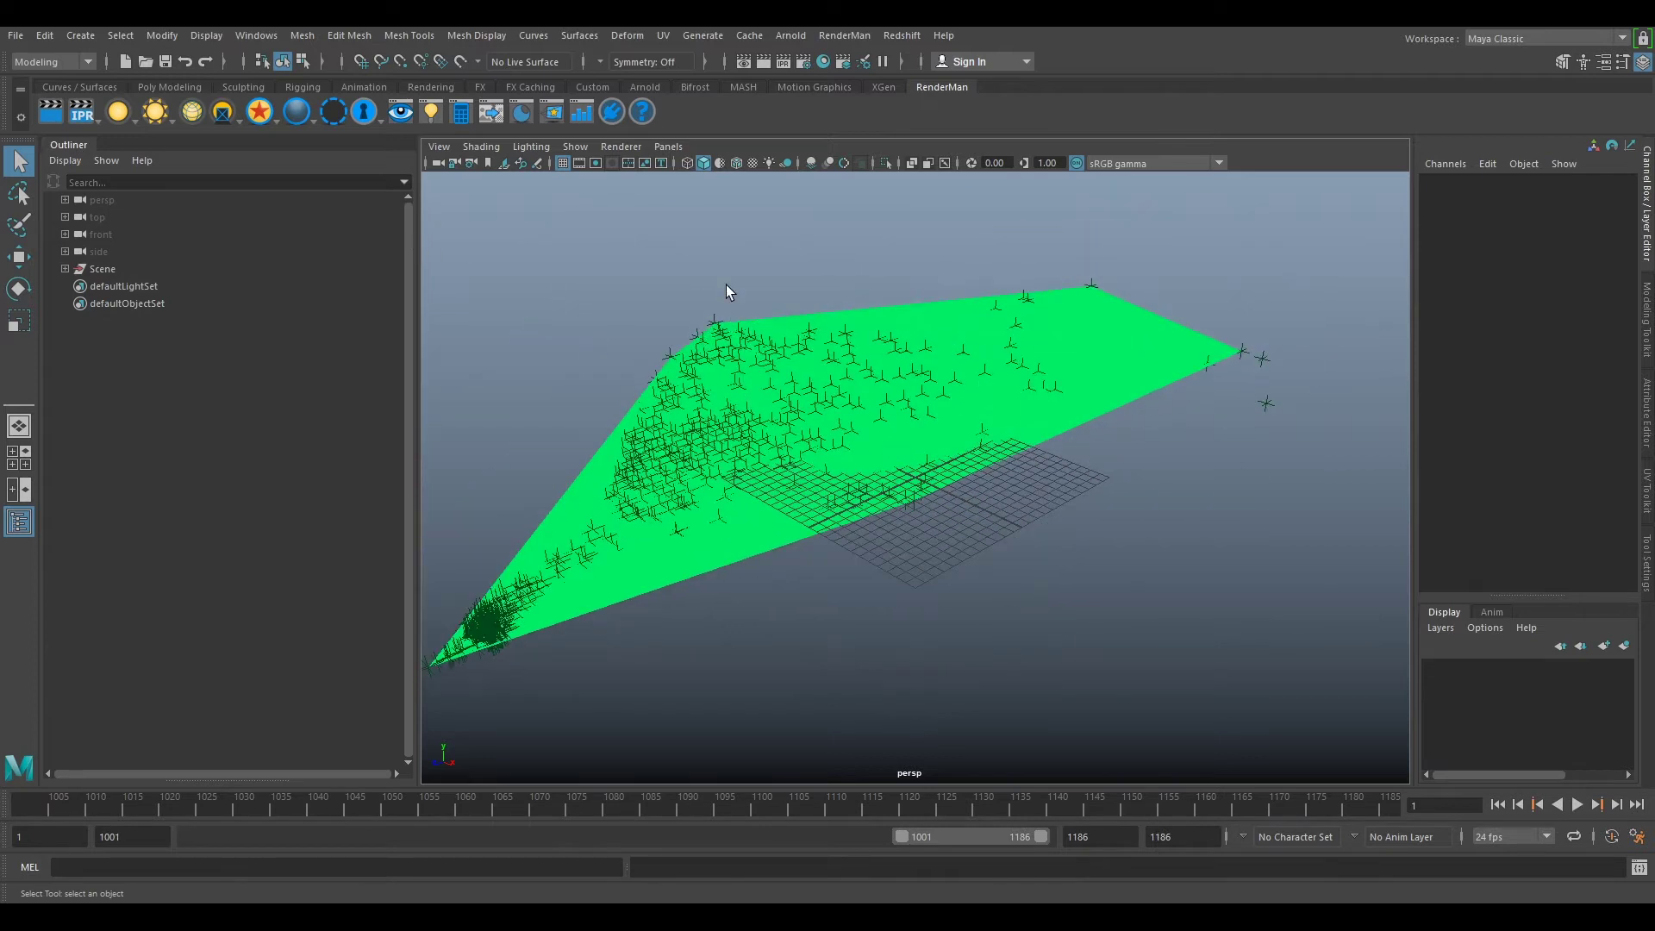
{"action": "mouse_move", "coordinate": [862, 549]}
{"action": "left_mouse_down", "text": "alt"}
{"action": "mouse_move", "coordinate": [963, 519]}
{"action": "mouse_move", "coordinate": [905, 500]}
{"action": "left_mouse_up", "text": "alt"}
{"action": "left_click", "coordinate": [481, 146]}
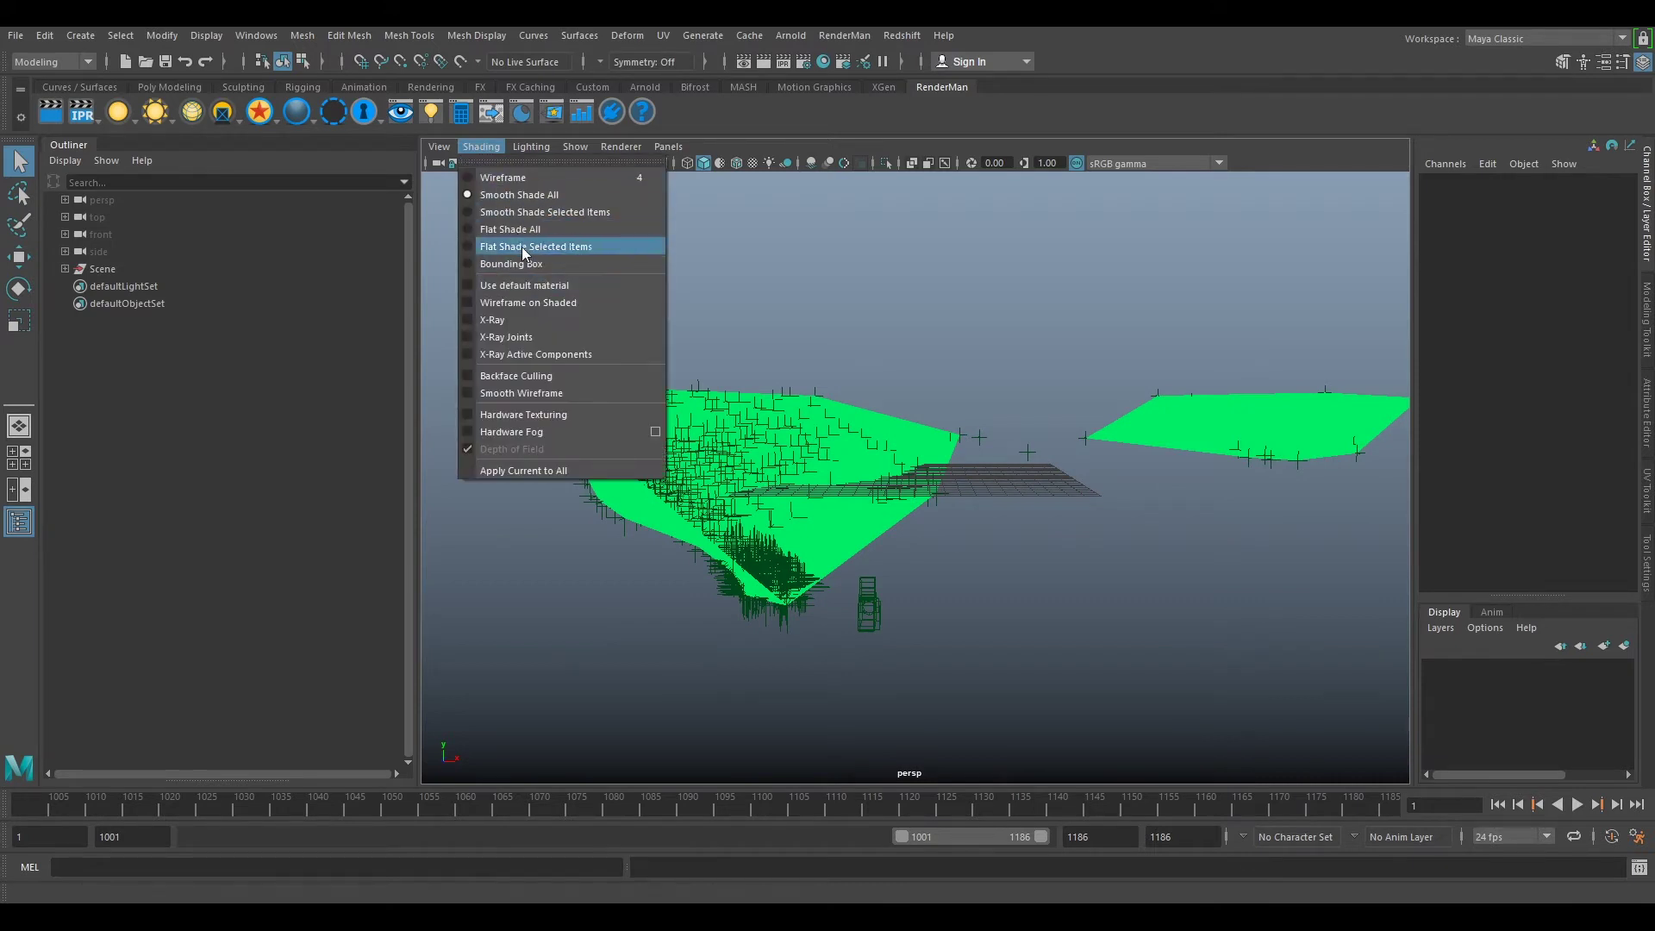
{"action": "left_click", "coordinate": [519, 284]}
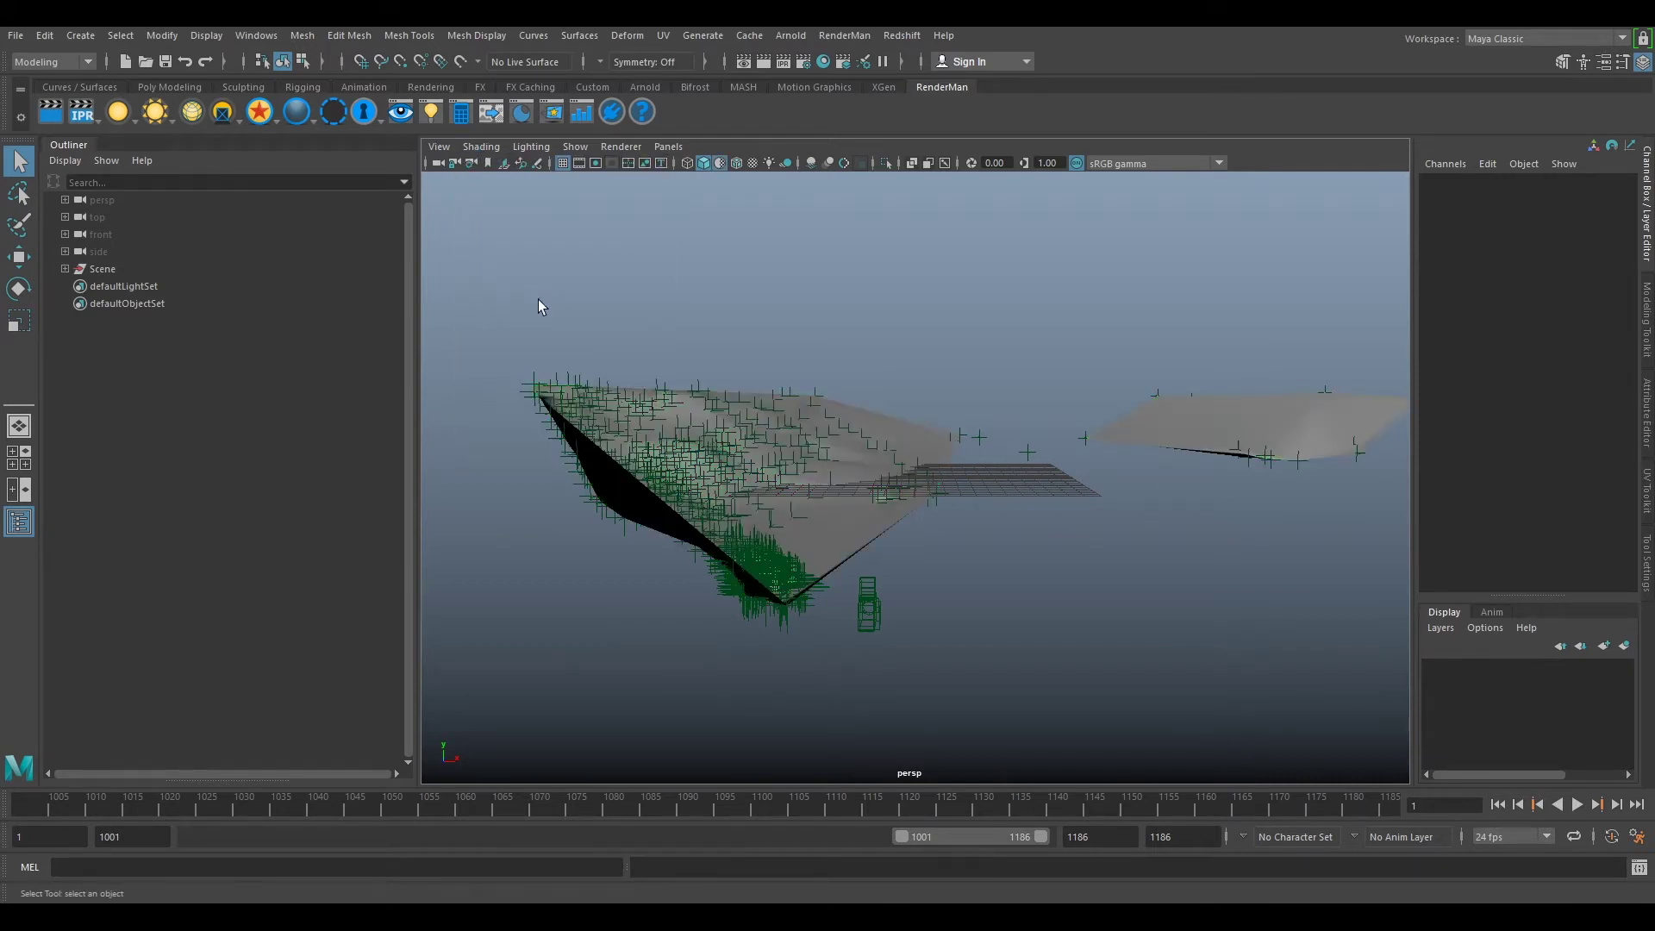
Step: Expand the Scene group and hide the tracking point group cameraPGroup_pgroup_1_1
{"action": "left_click", "coordinate": [857, 519]}
{"action": "left_click_drag", "start_coordinate": [1147, 381], "coordinate": [1011, 408], "text": "alt"}
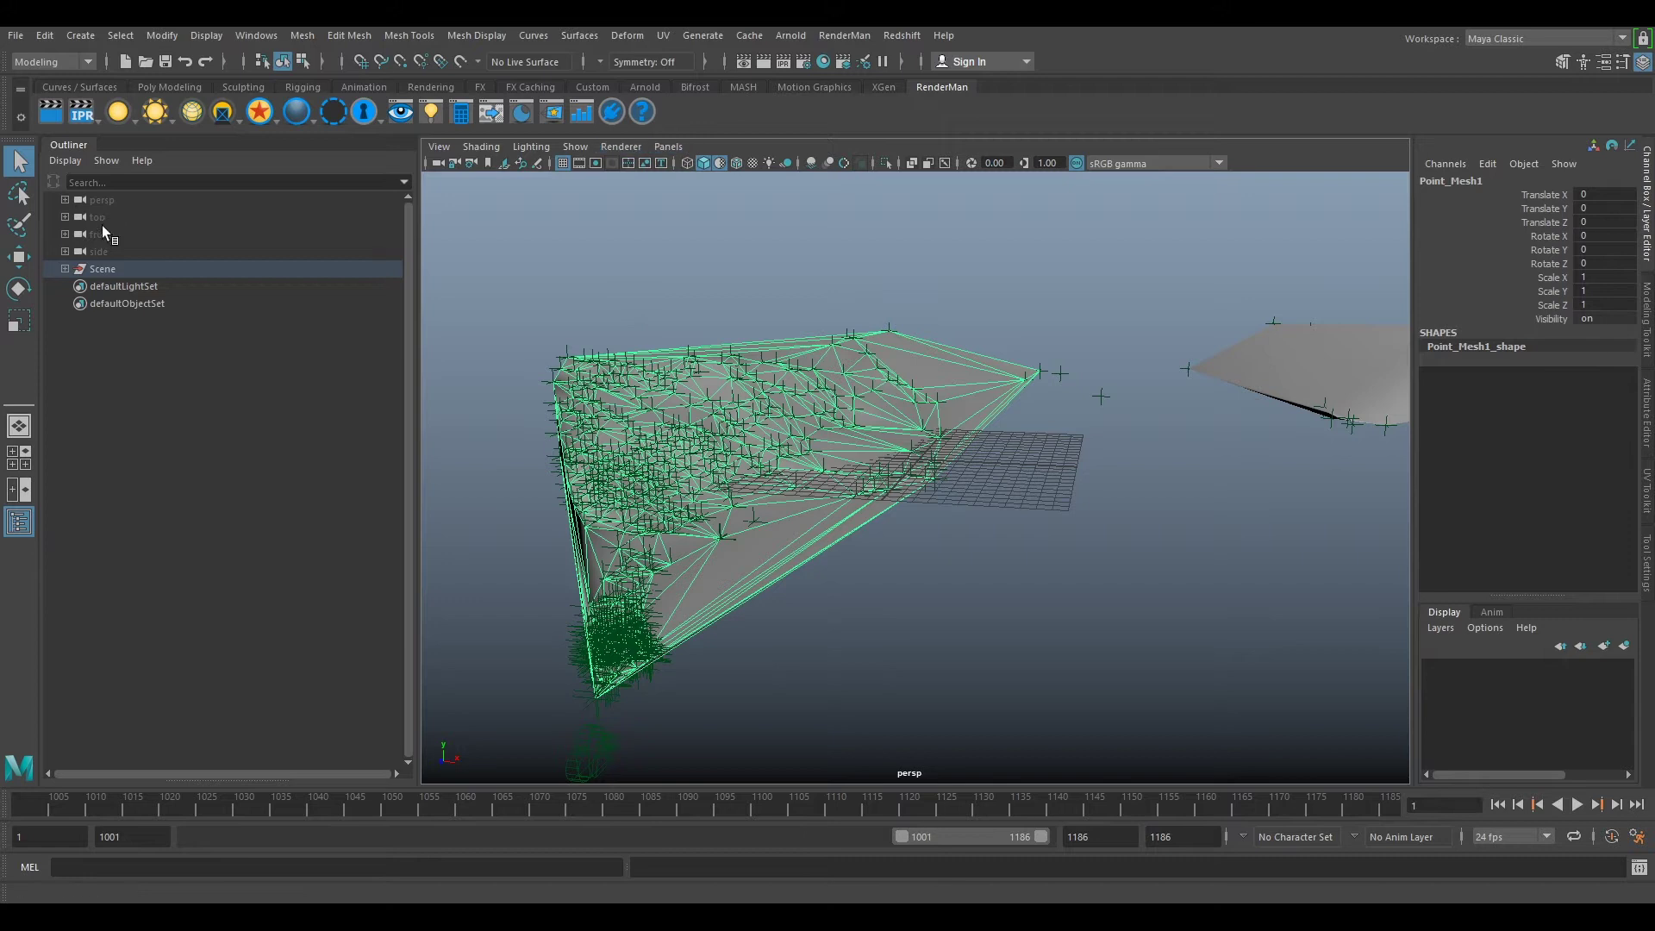
{"action": "left_click", "coordinate": [65, 270]}
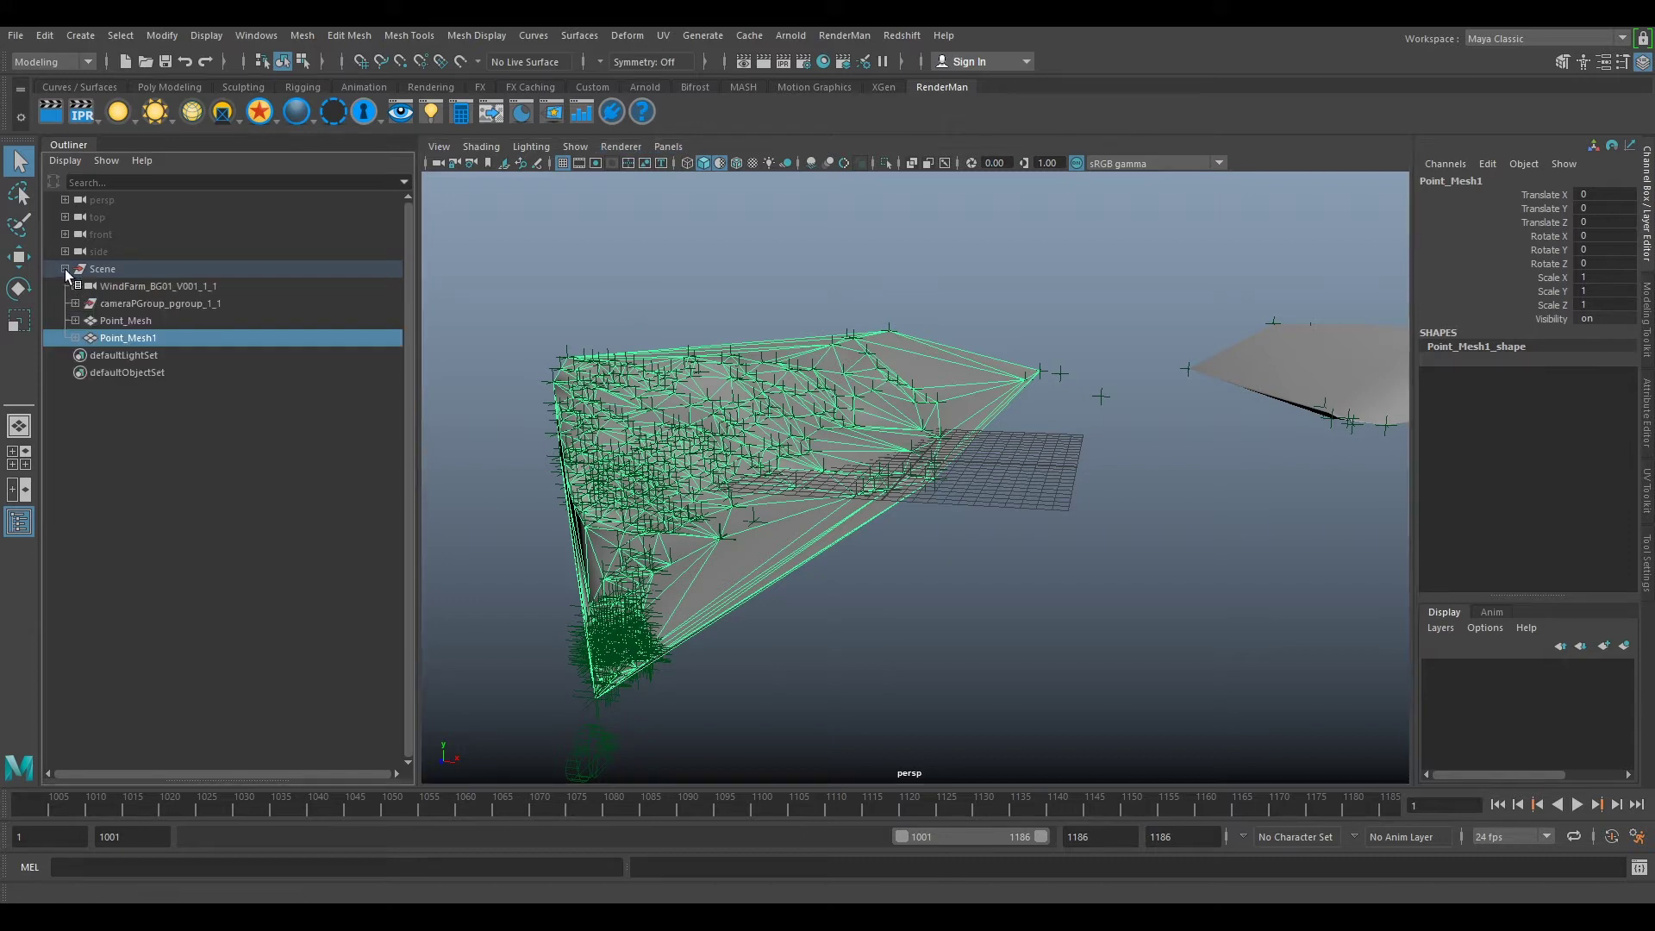
{"action": "left_click", "coordinate": [131, 307]}
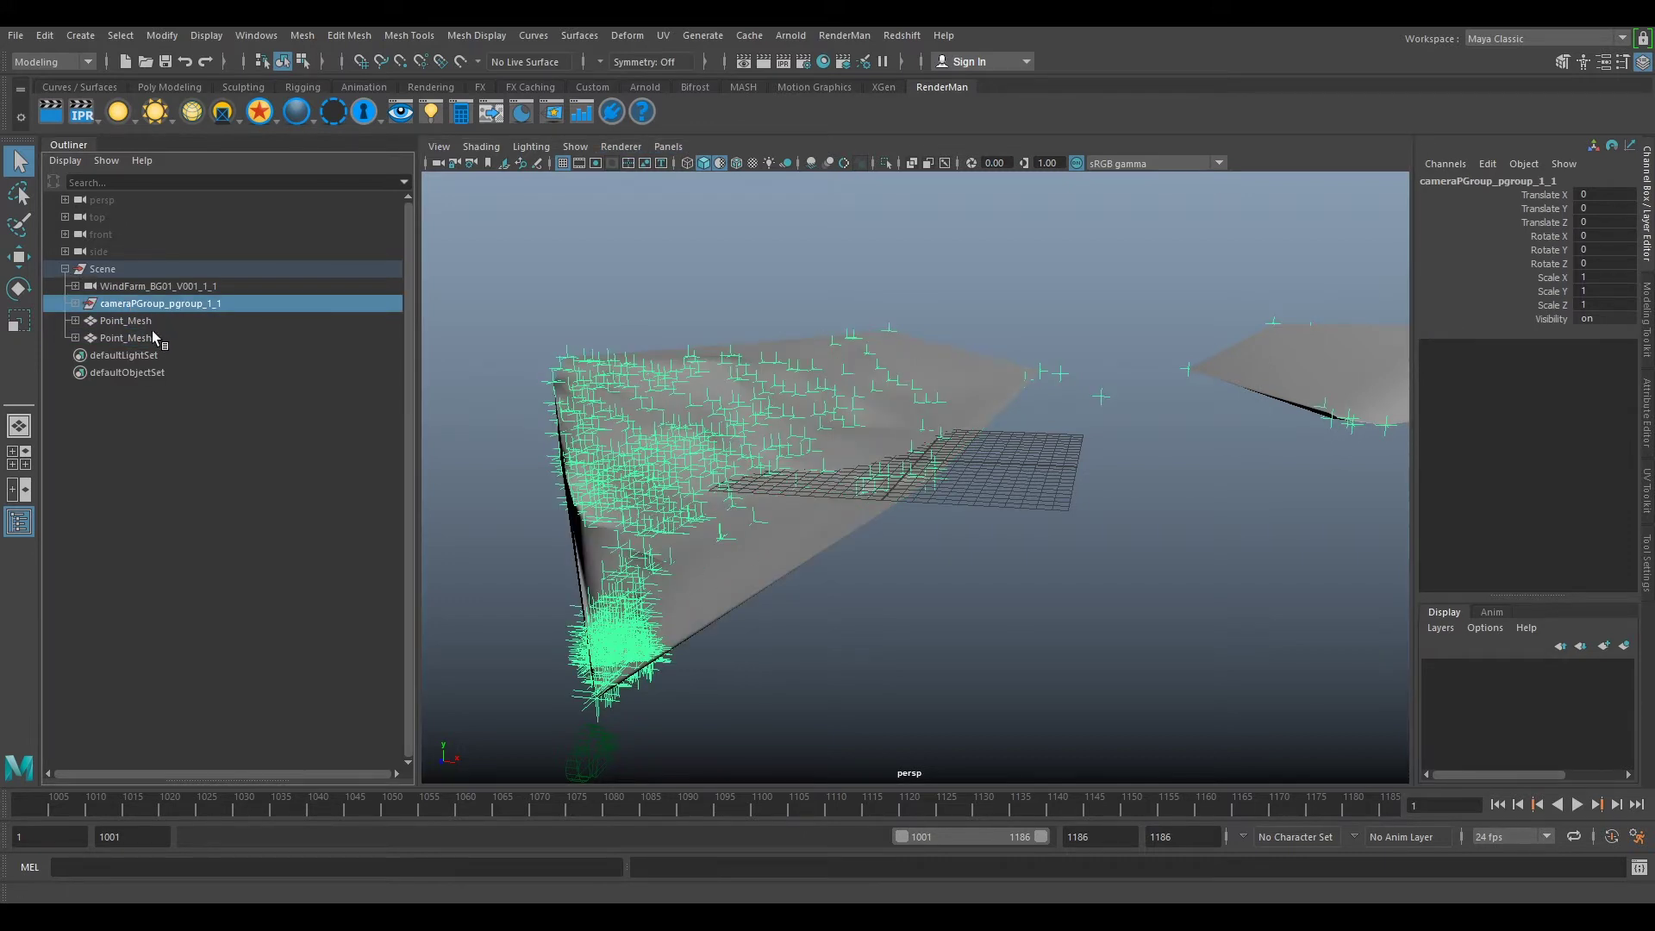
{"action": "key", "text": "h"}
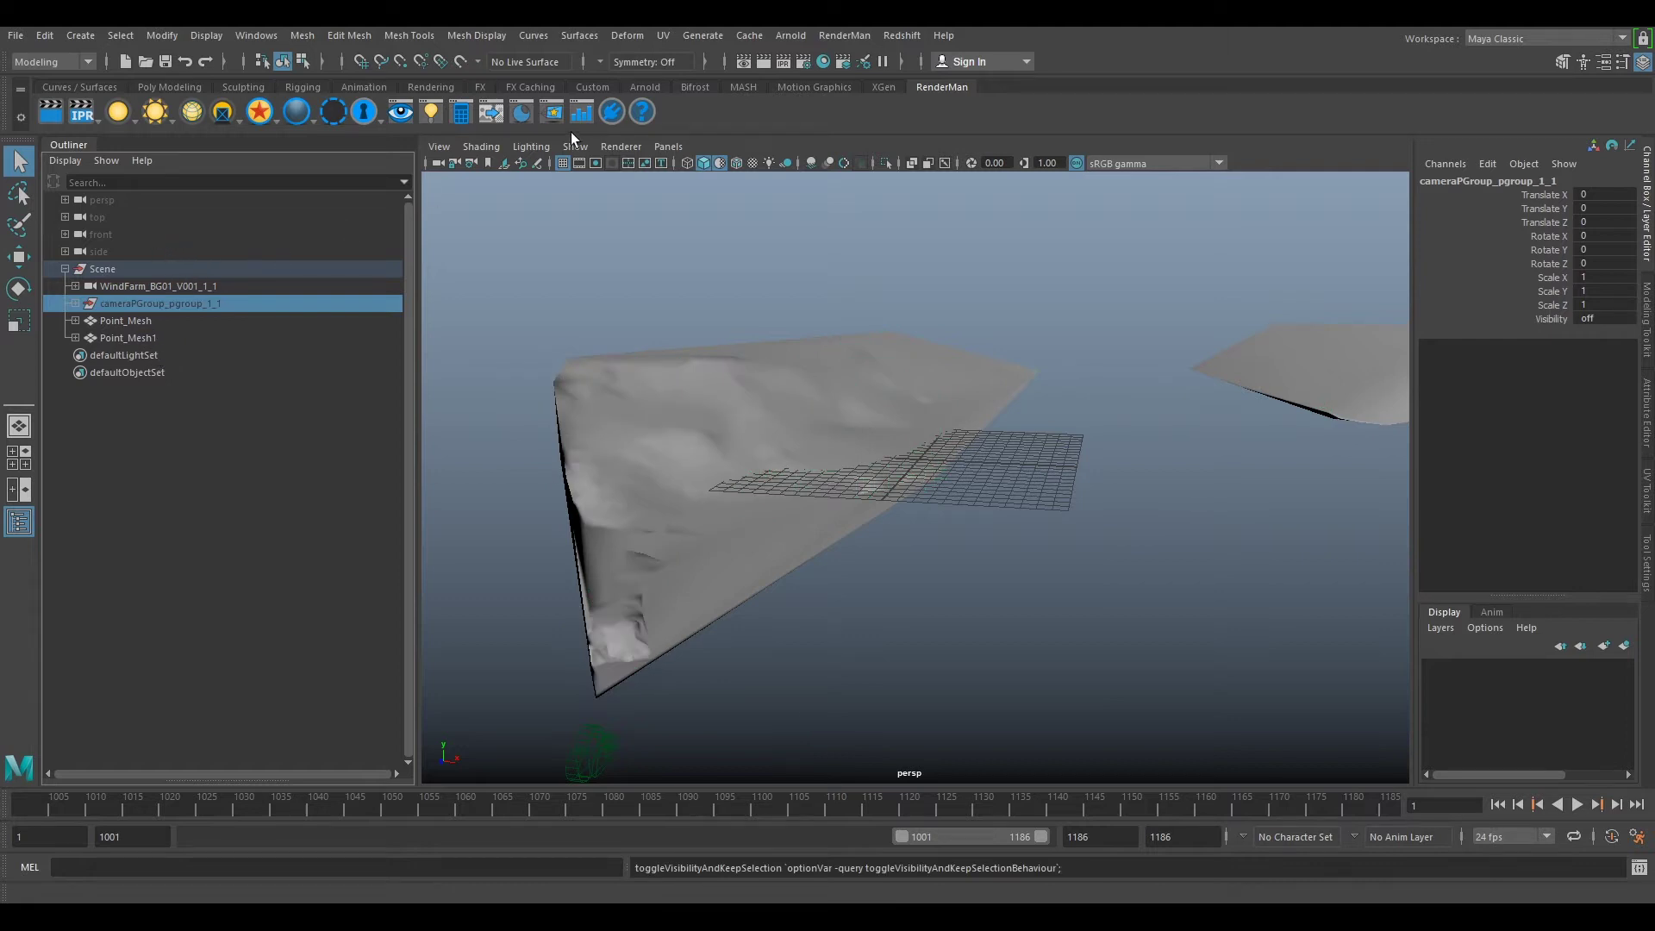
Step: Look through the WindFarm_BG01_V001_1_1 camera and show the attributes of its image plane, imagePlaneShape1
{"action": "left_click", "coordinate": [669, 146]}
{"action": "left_click", "coordinate": [853, 163]}
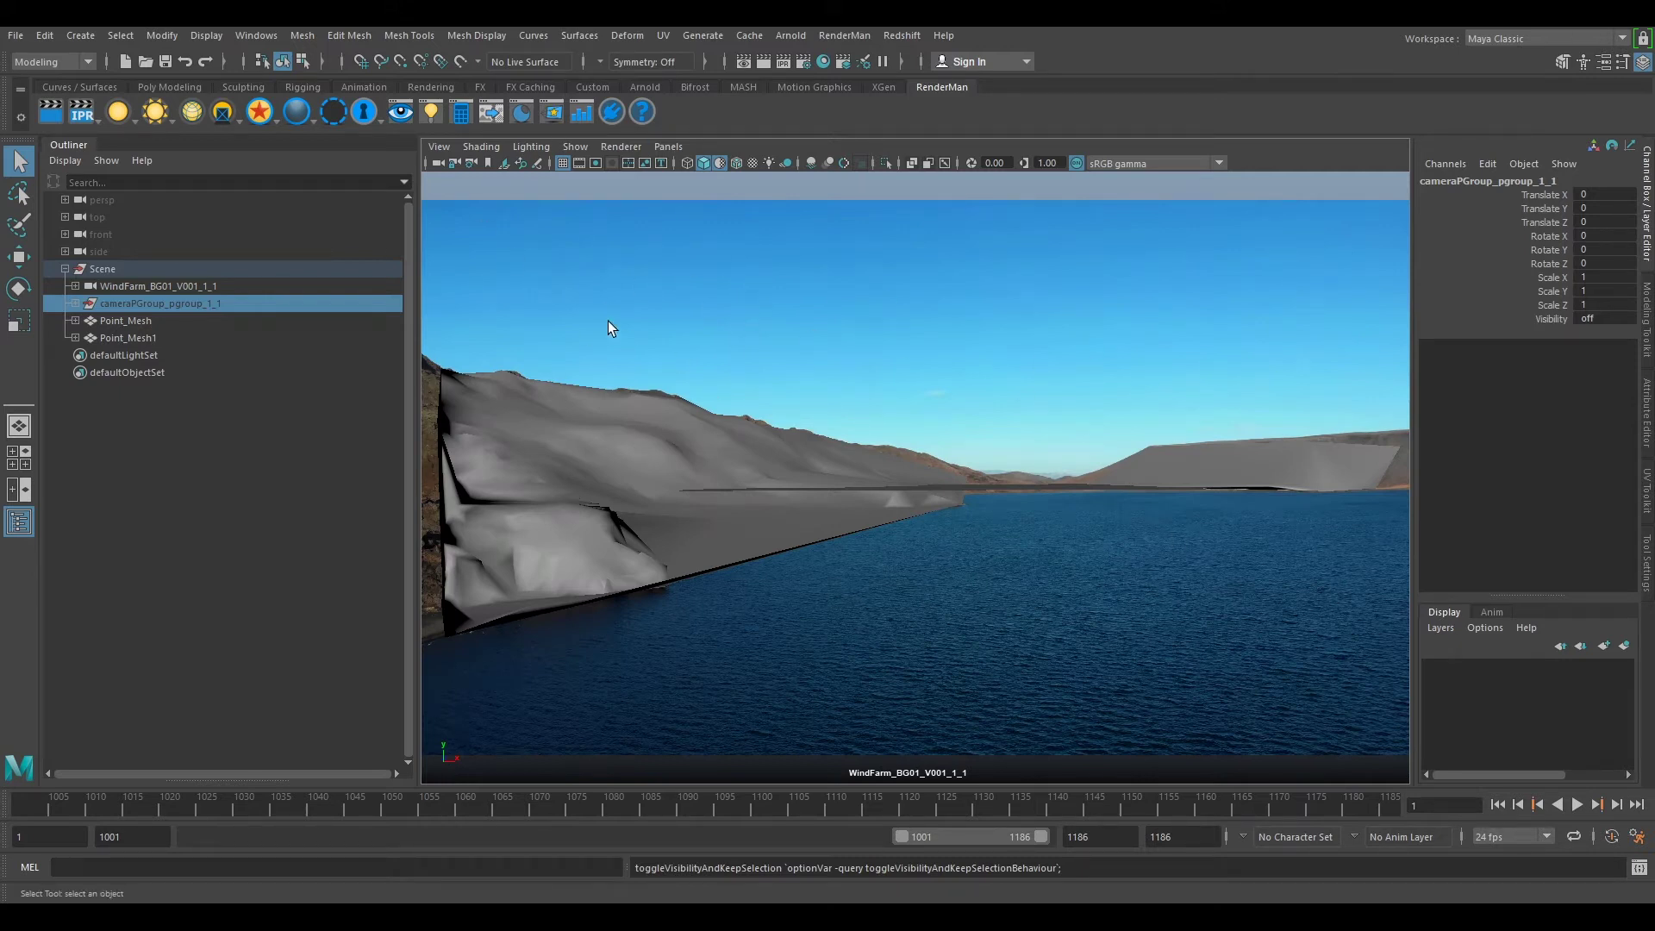
{"action": "left_click", "coordinate": [436, 164]}
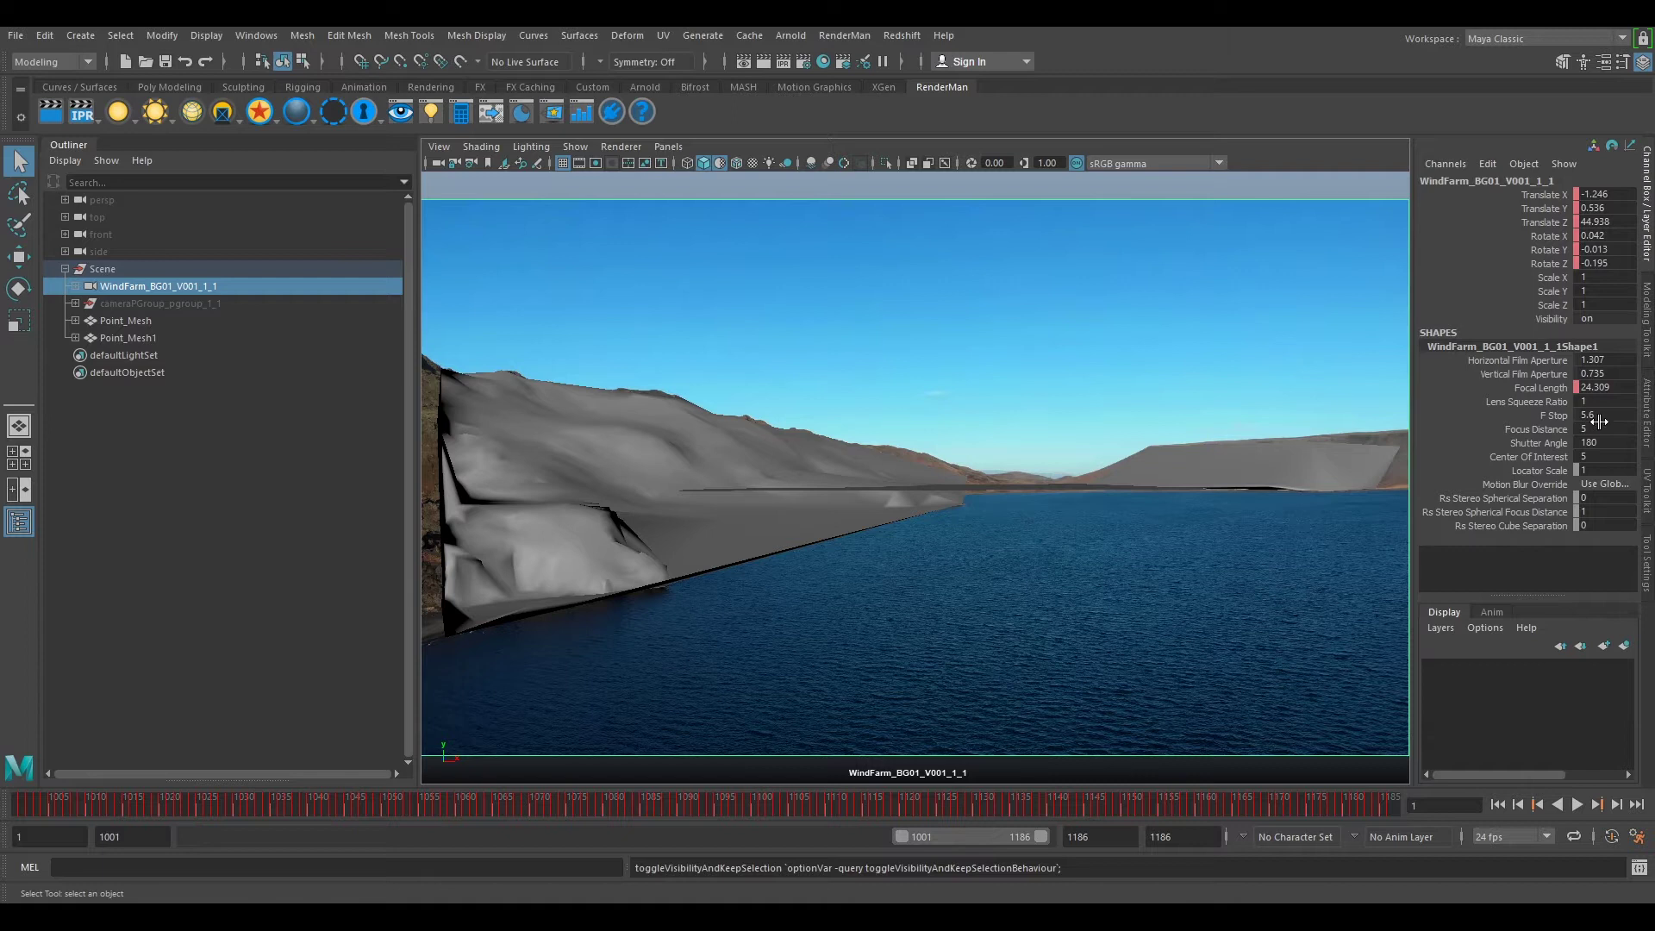
{"action": "left_click", "coordinate": [1647, 414]}
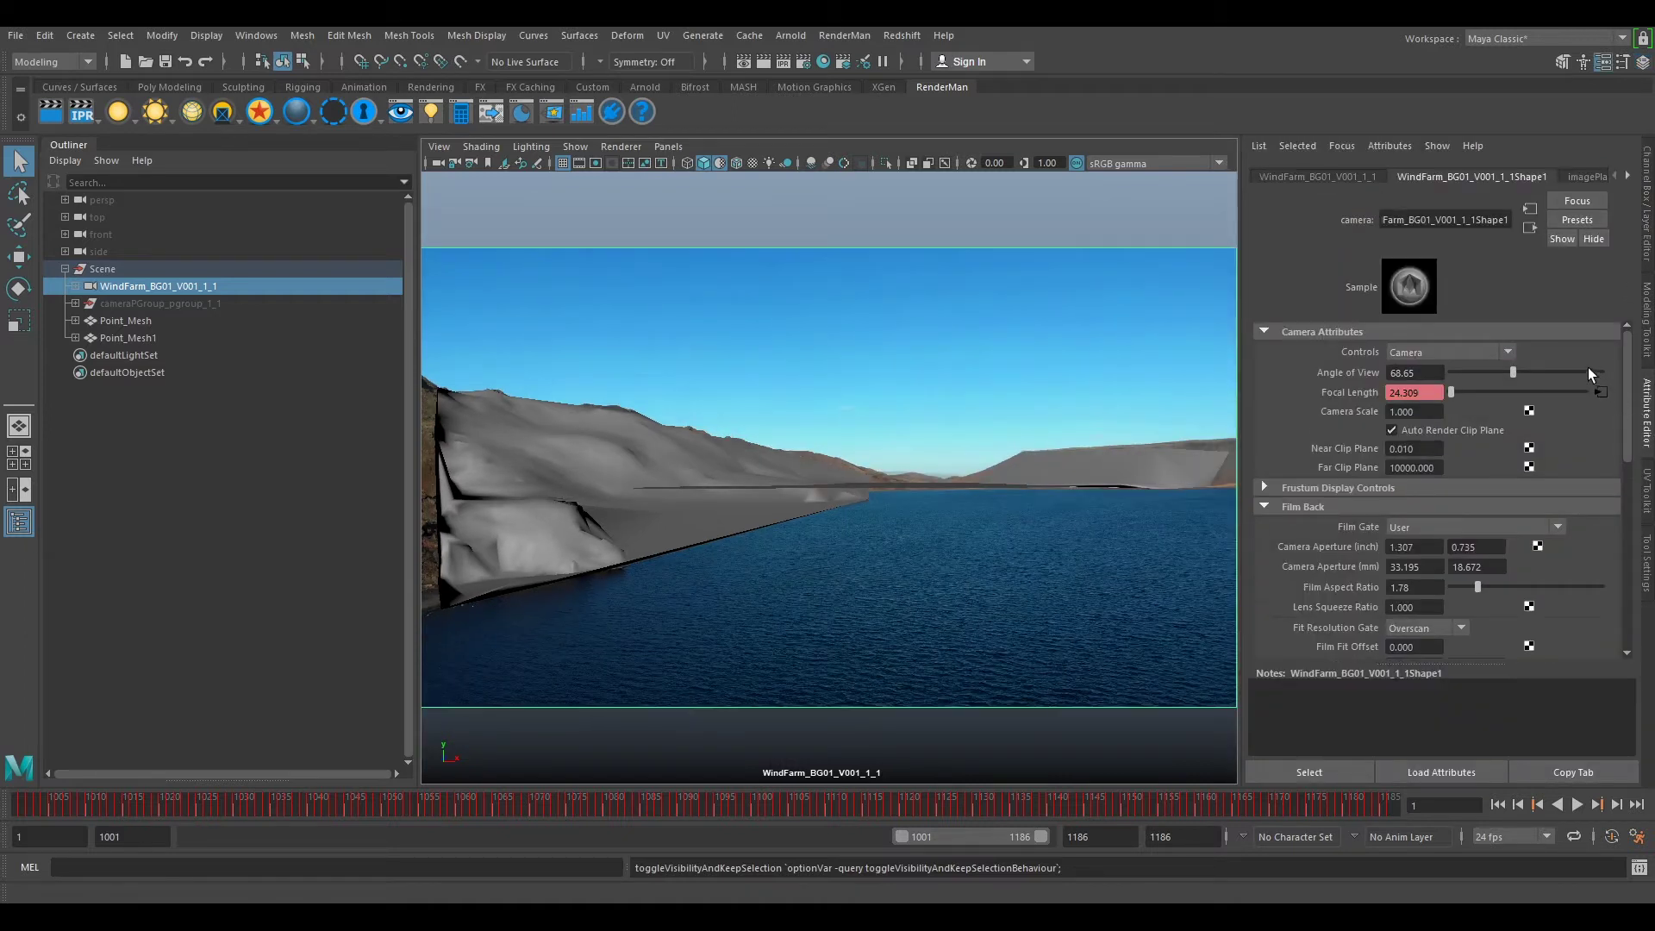
{"action": "left_click", "coordinate": [1588, 176]}
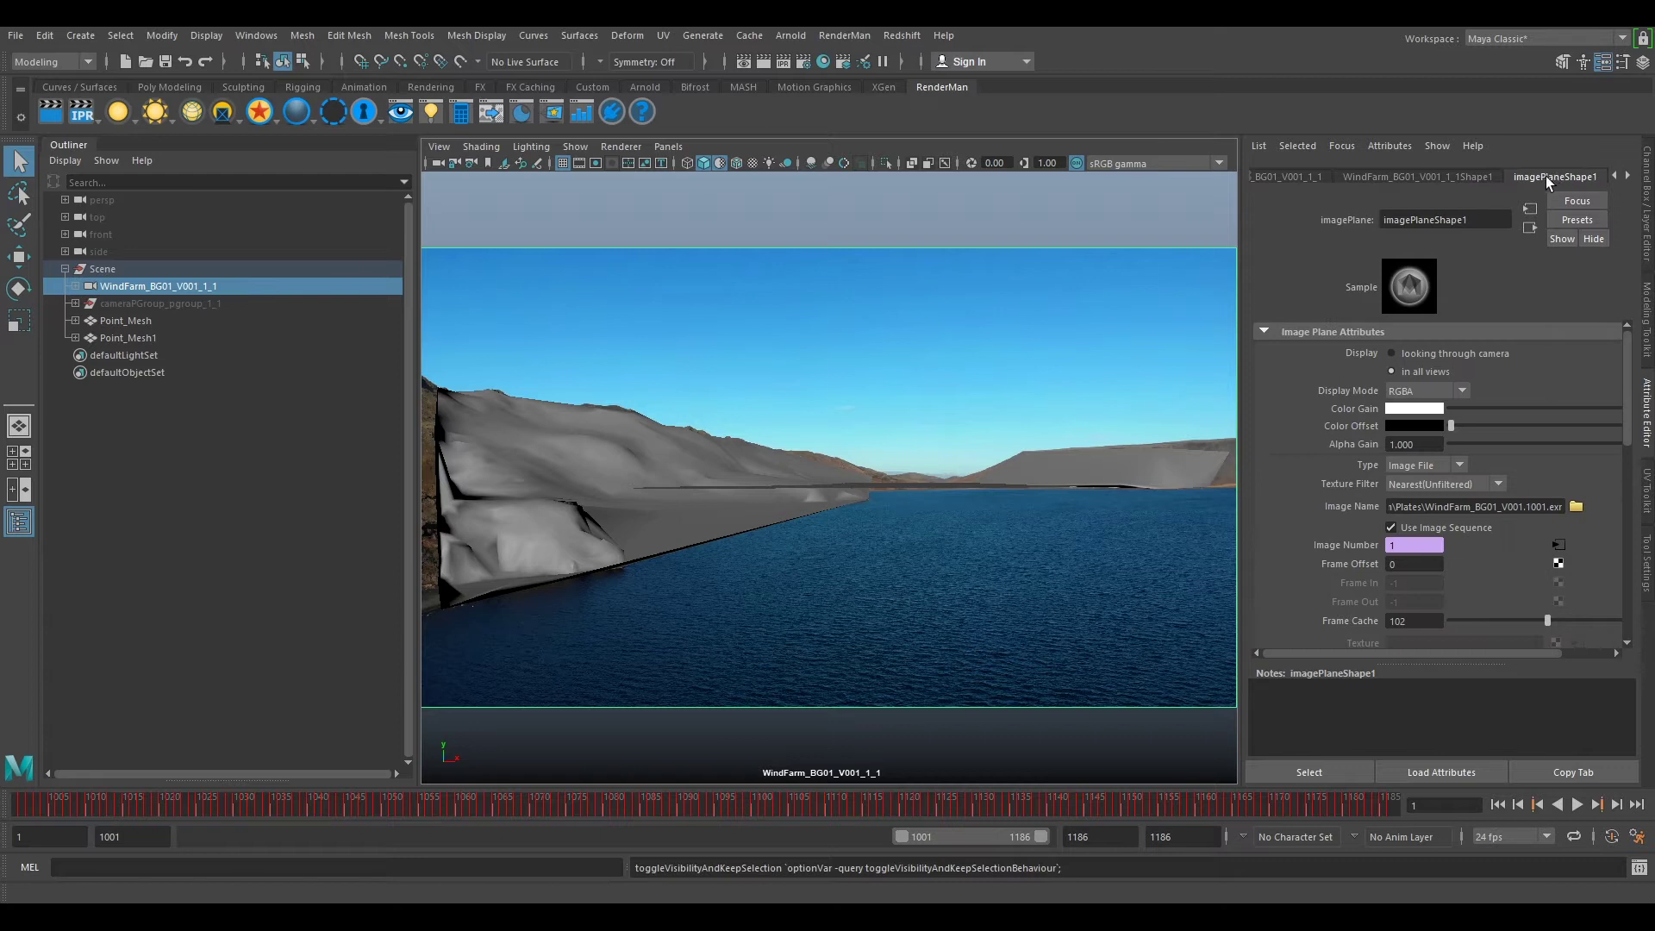
Step: Replace the image plane's plate with WindFarm_BG01_v001_UDP.1001.exr from G:\VFXtutors\Matchmove\MM012\WindFarm\tut\UDP
{"action": "left_click", "coordinate": [1576, 507]}
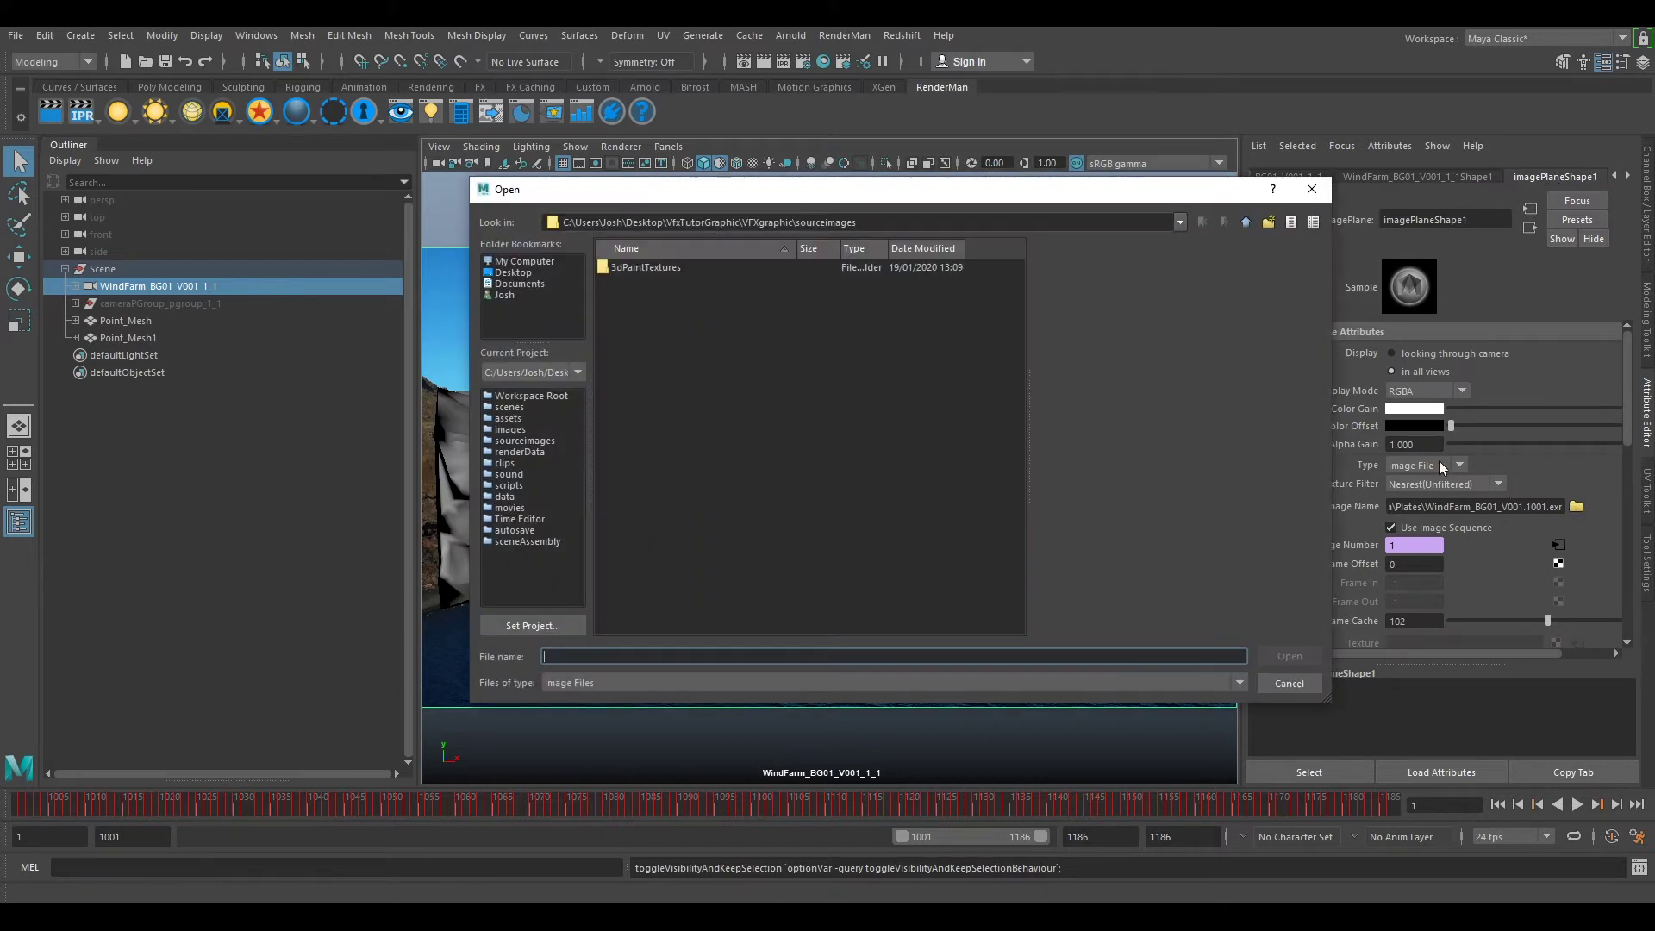
{"action": "left_click", "coordinate": [539, 257]}
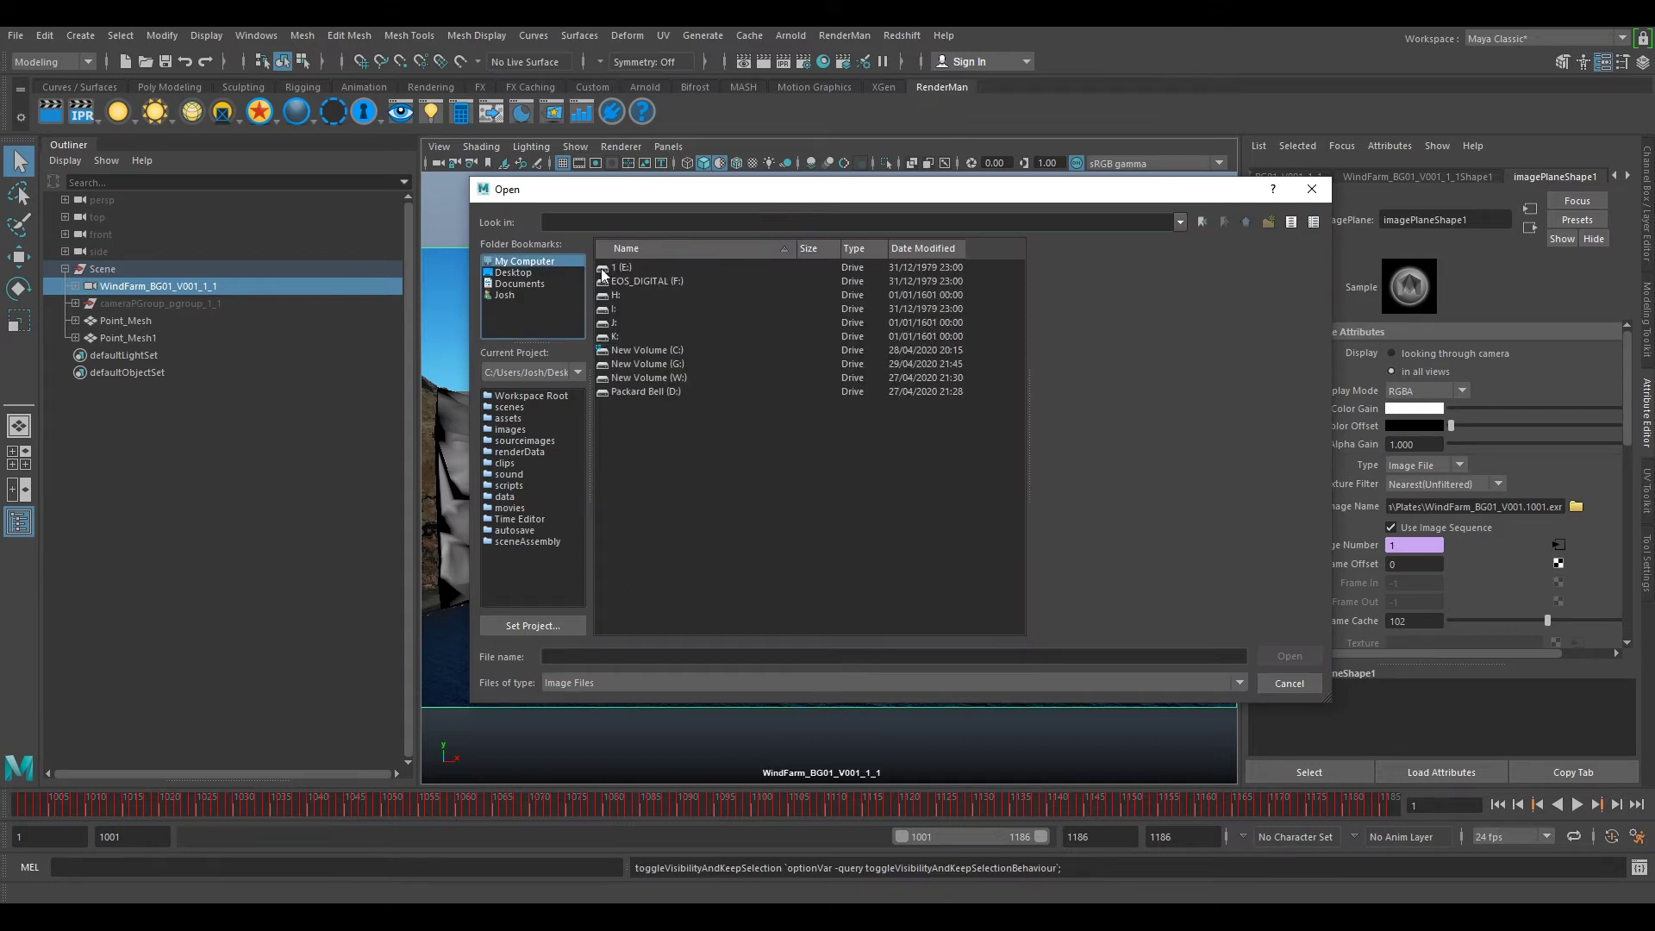
{"action": "double_click", "coordinate": [650, 365]}
{"action": "double_click", "coordinate": [633, 268]}
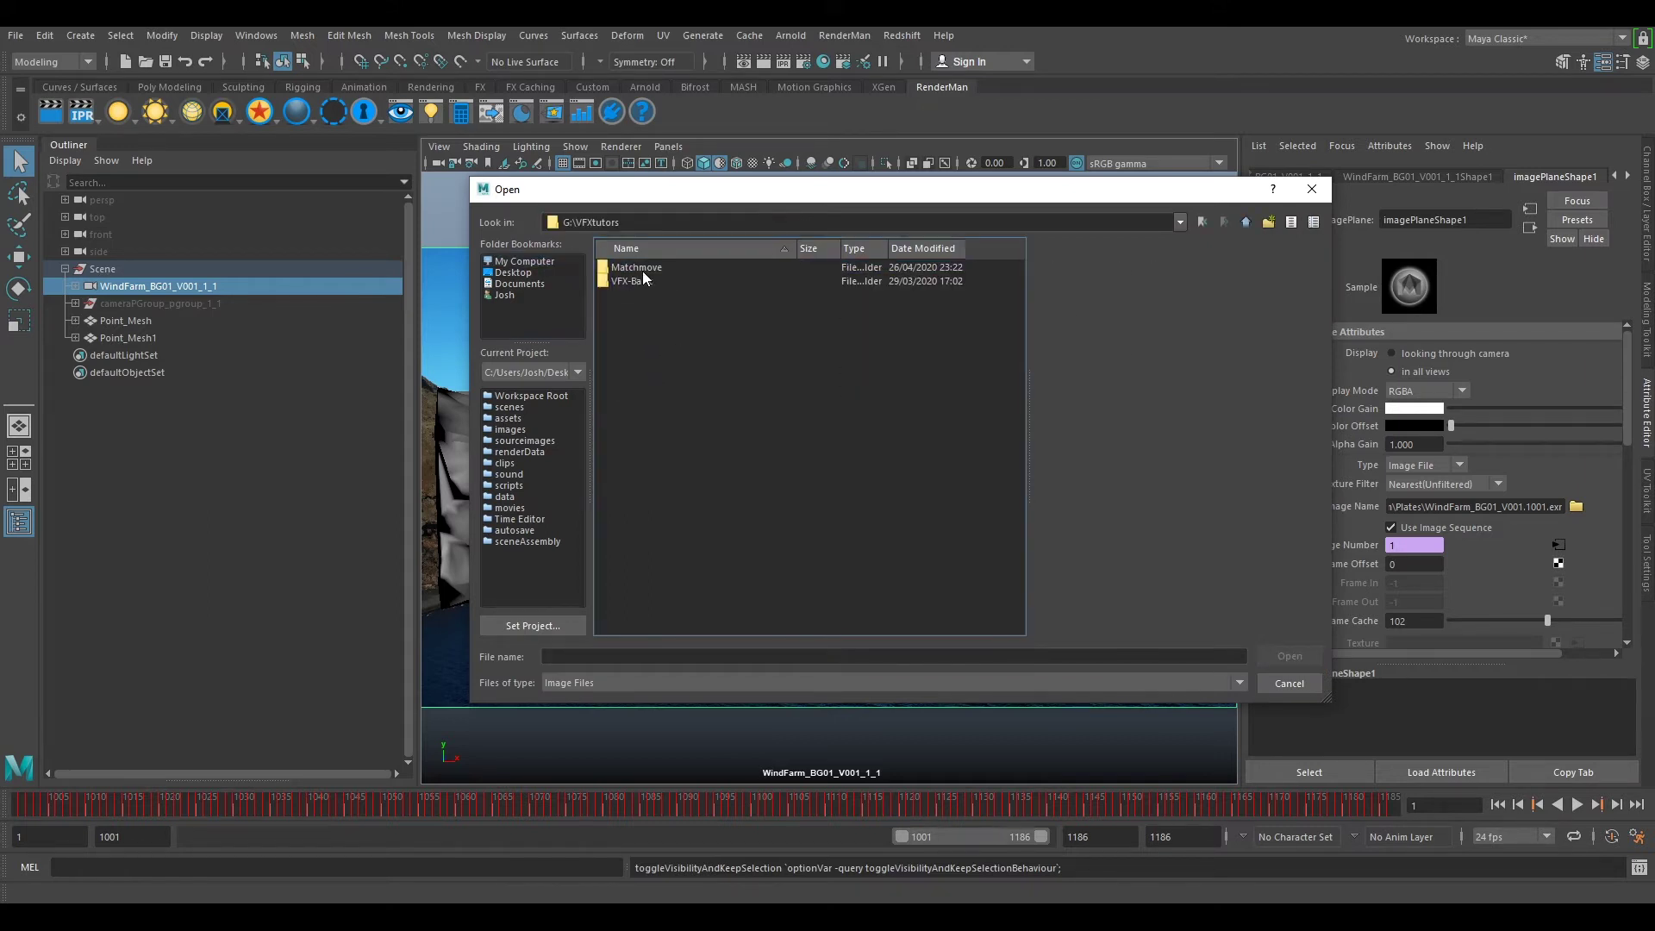
{"action": "double_click", "coordinate": [660, 268]}
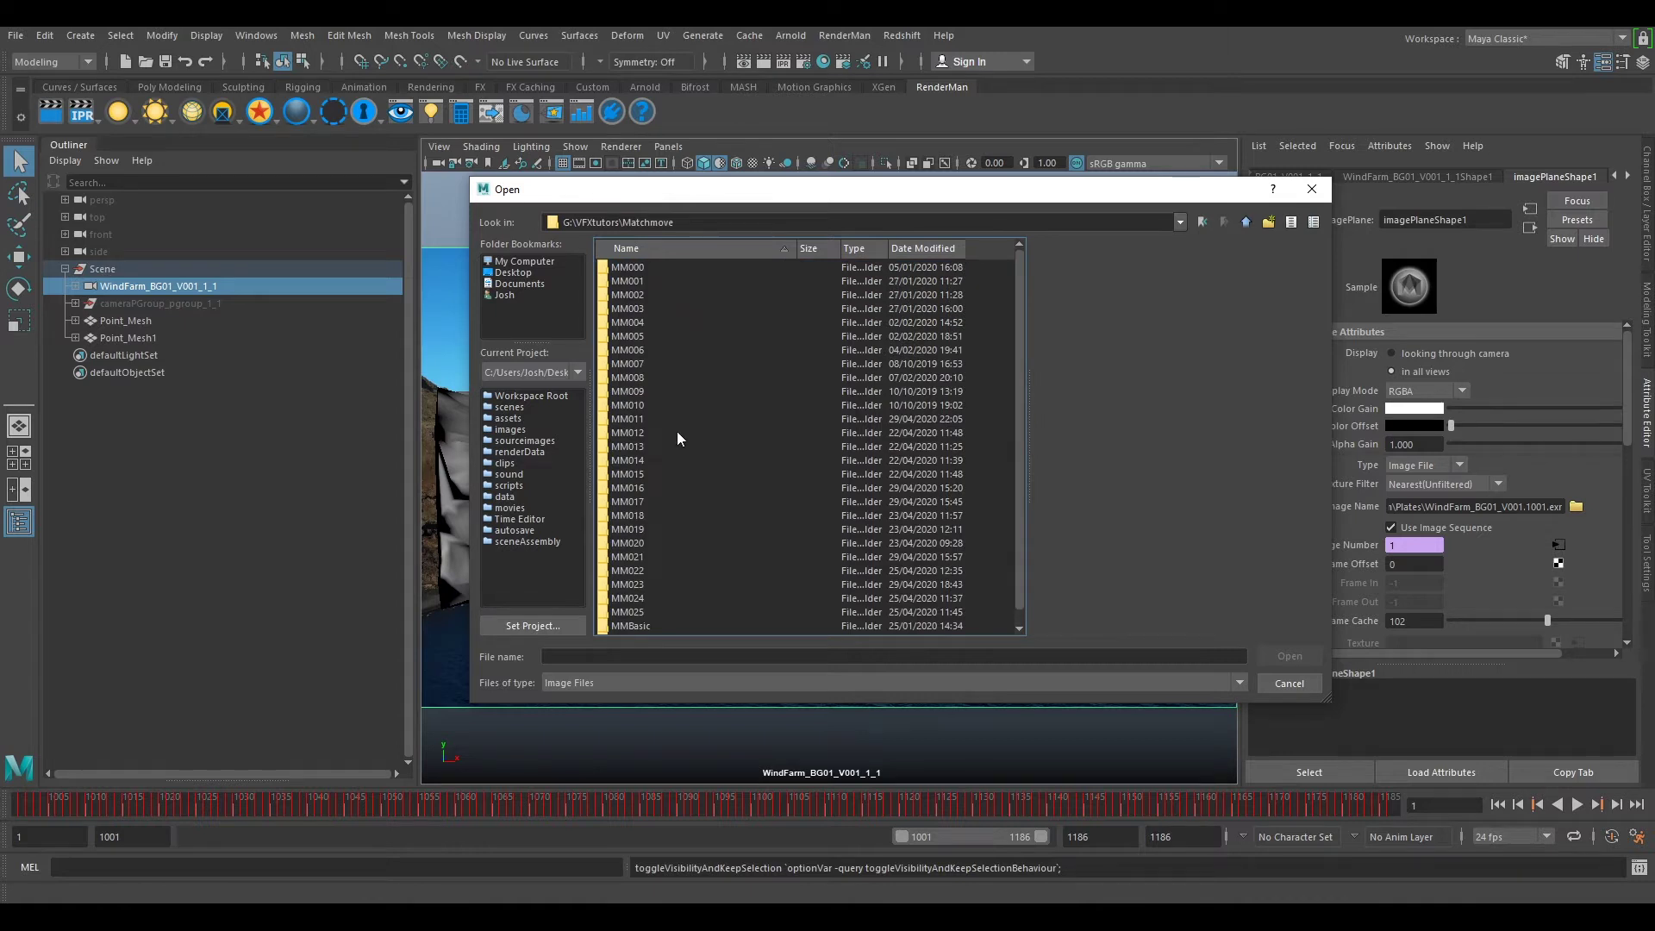
{"action": "double_click", "coordinate": [629, 433]}
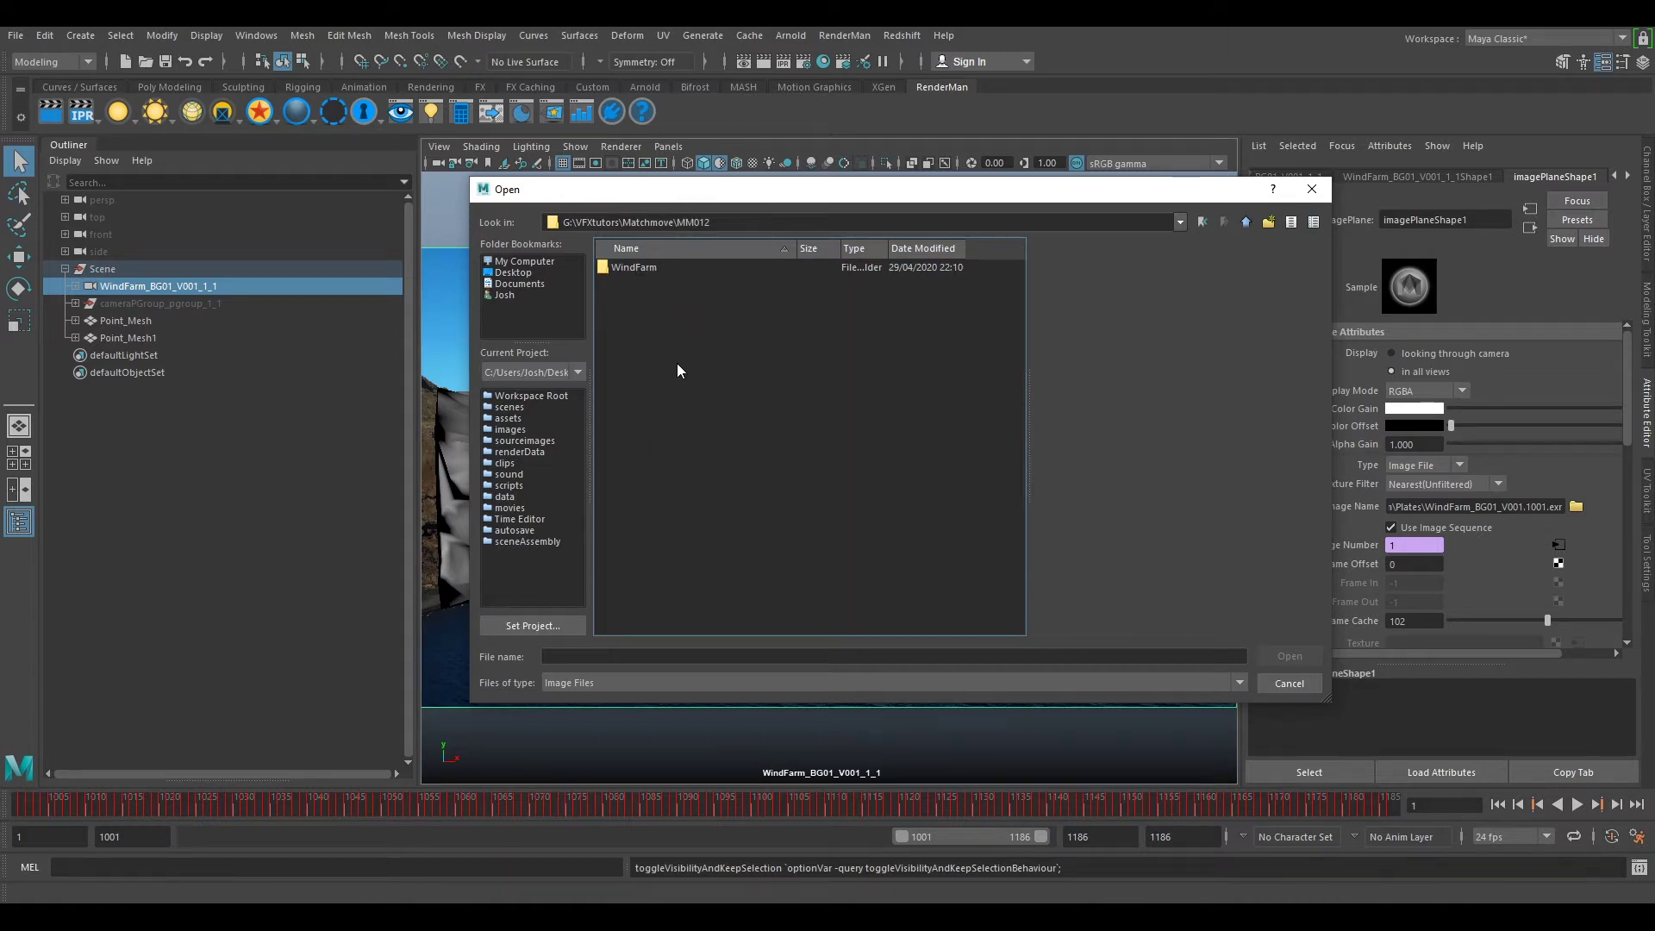
{"action": "double_click", "coordinate": [633, 267]}
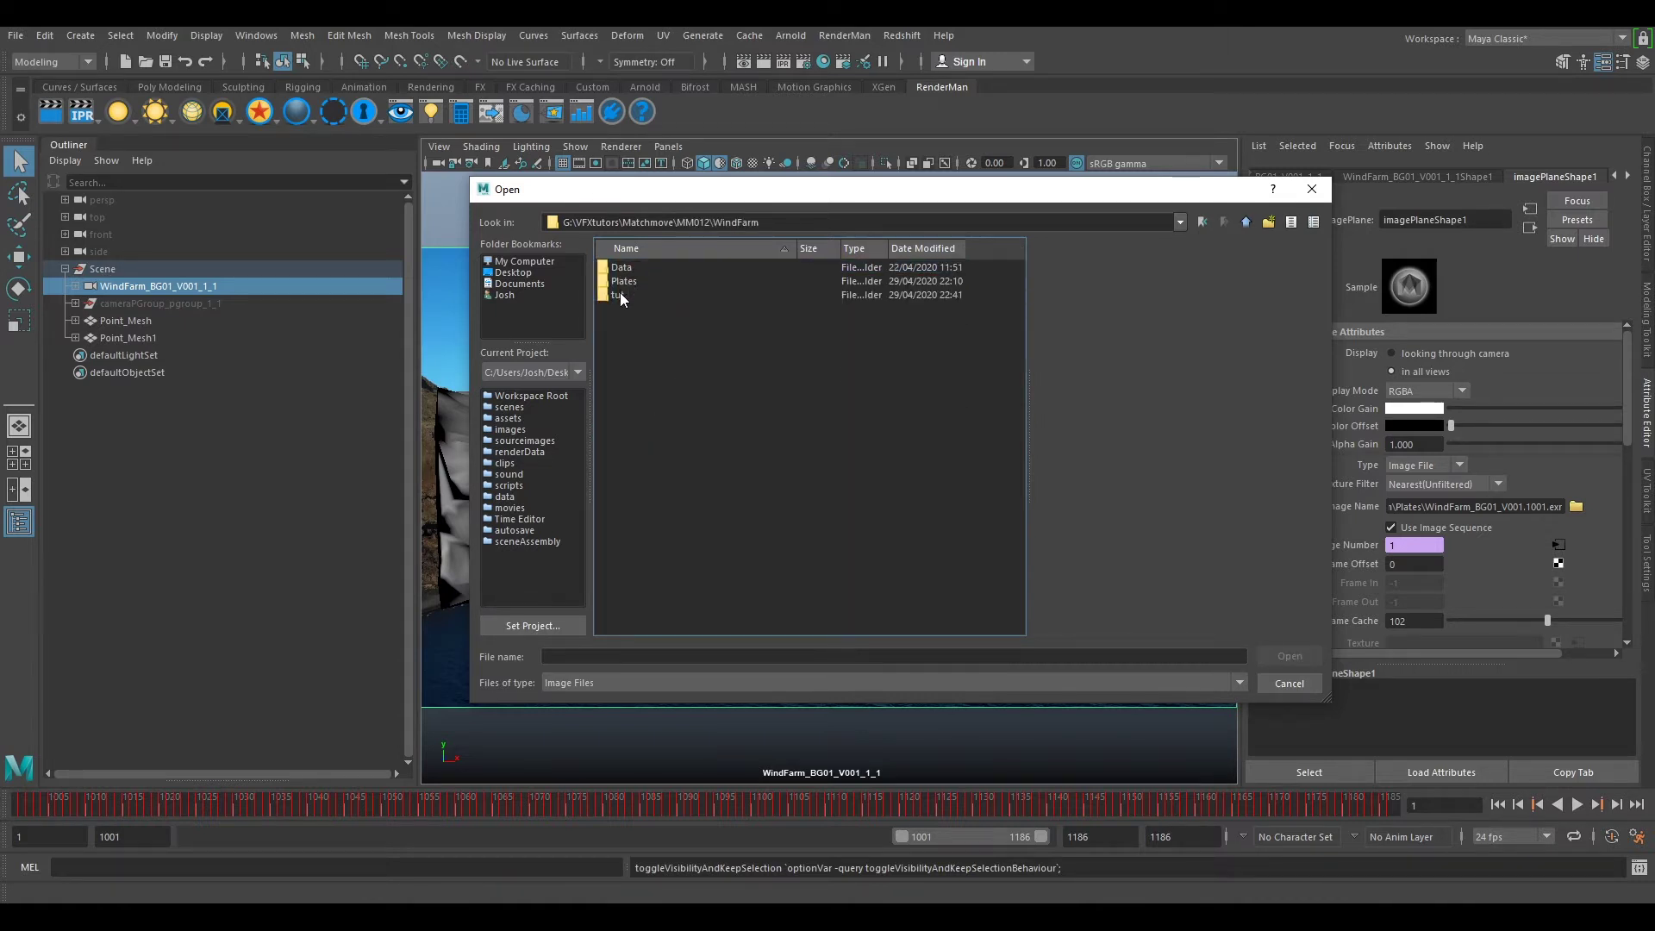
{"action": "double_click", "coordinate": [619, 294]}
{"action": "double_click", "coordinate": [628, 266]}
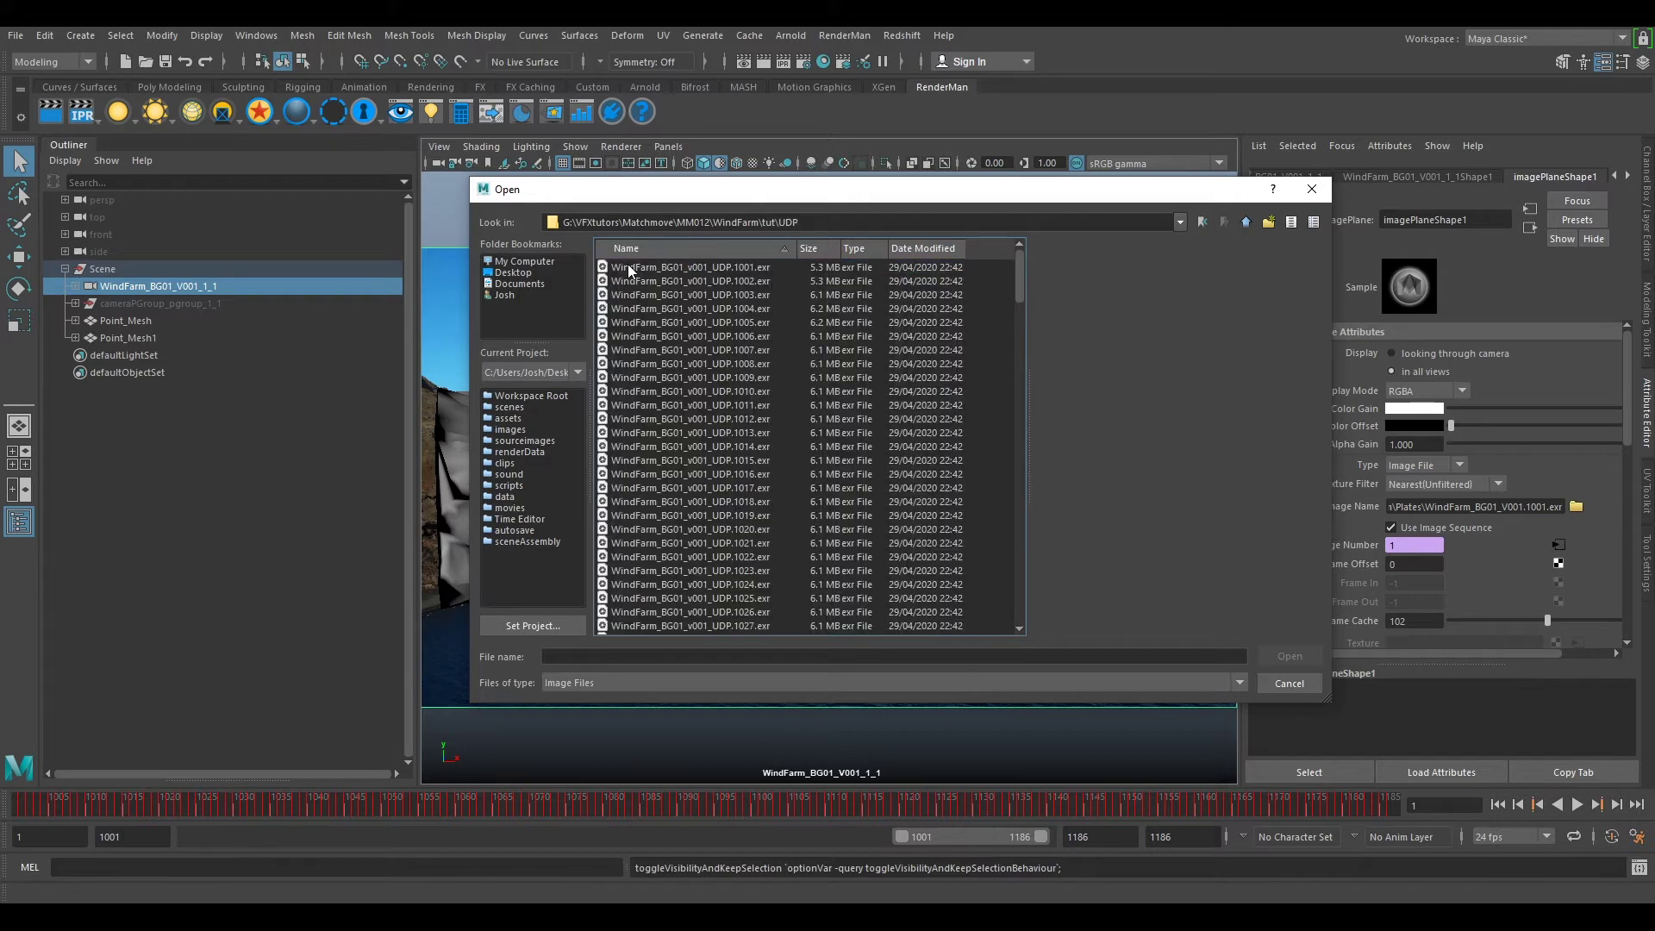
{"action": "left_click", "coordinate": [628, 267]}
{"action": "left_click", "coordinate": [1279, 654]}
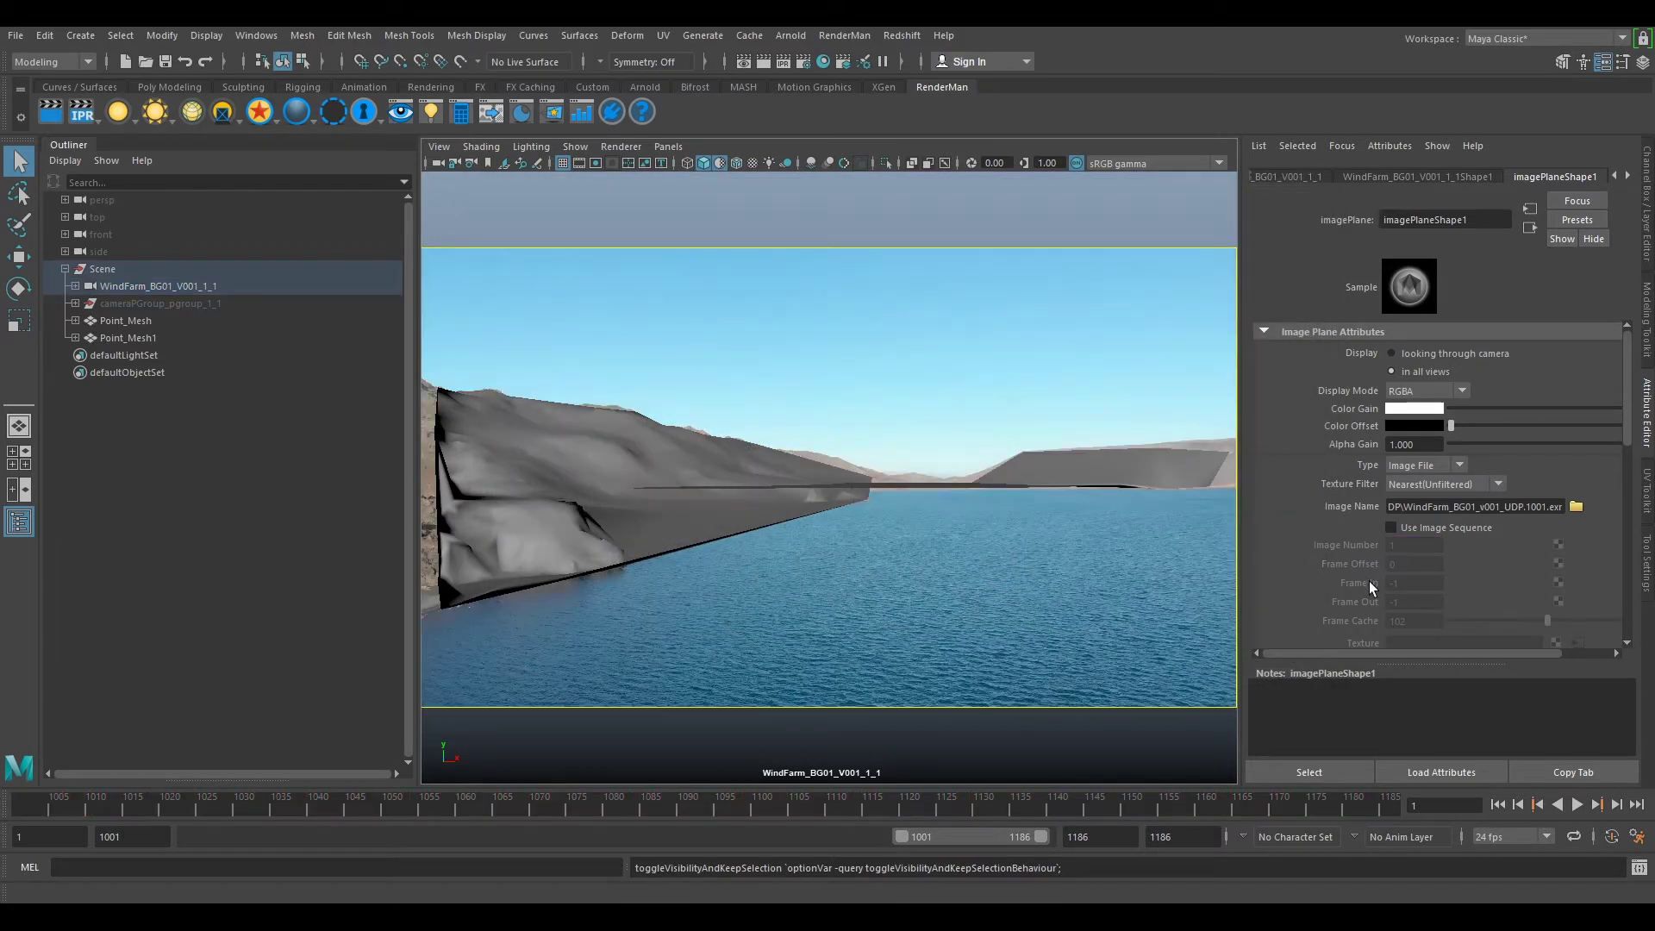
Step: Enable Use Image Sequence on the image plane and set its Alpha Gain to 0.7
{"action": "left_click", "coordinate": [1391, 528]}
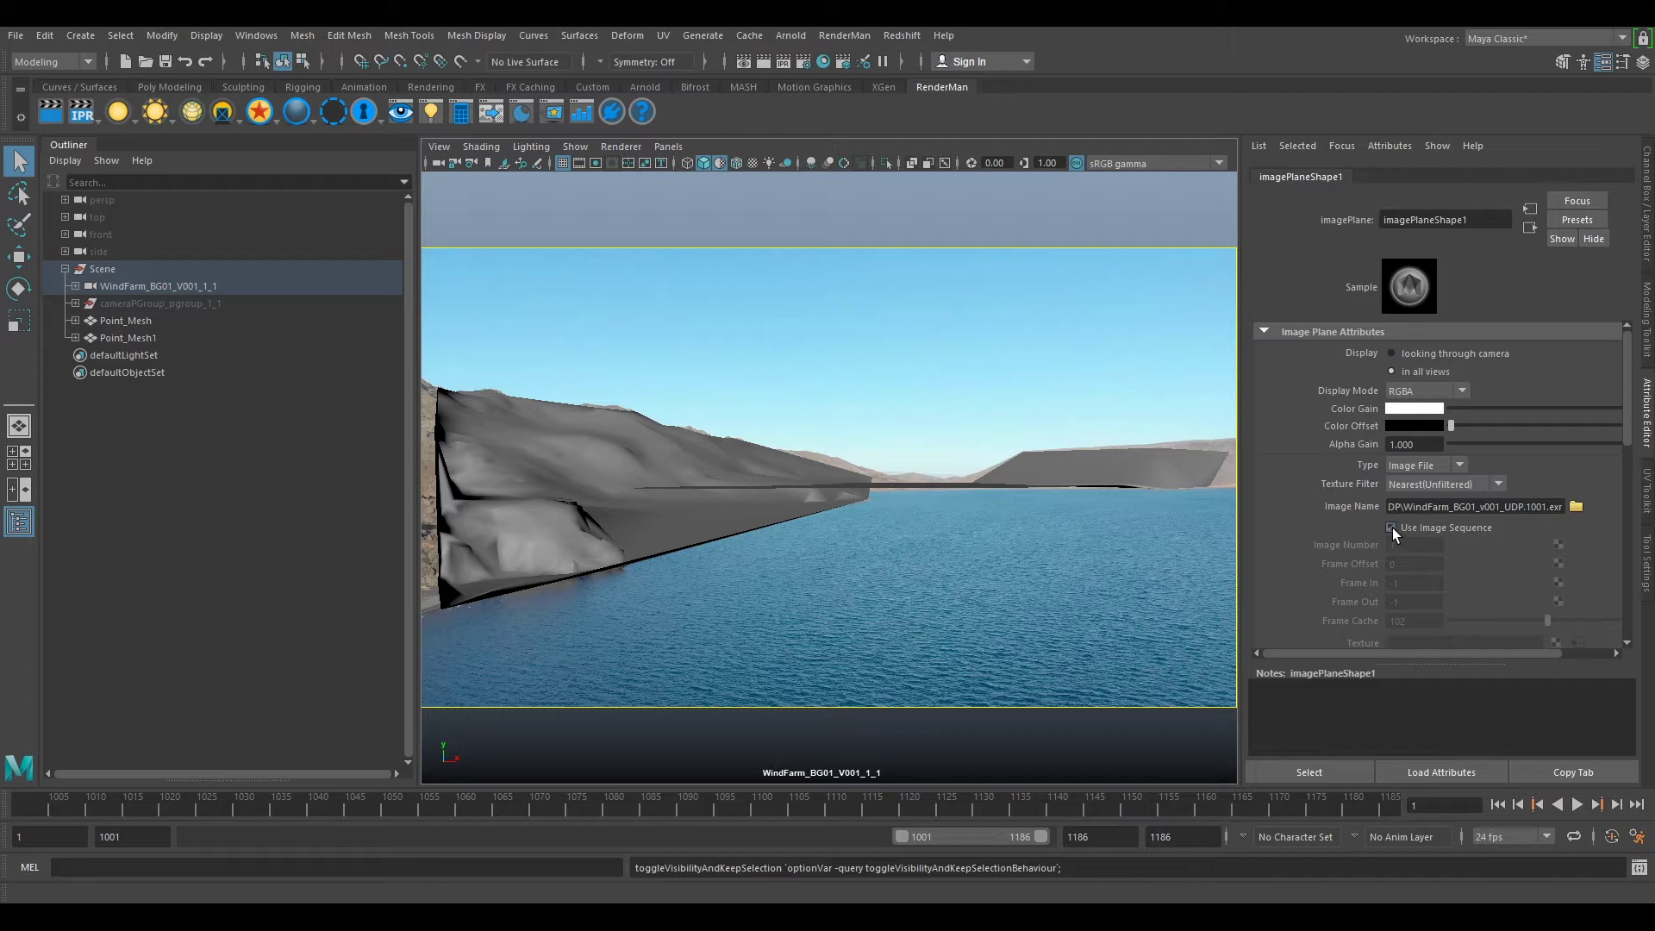
{"action": "double_click", "coordinate": [1419, 446]}
{"action": "type", "text": "0.7"}
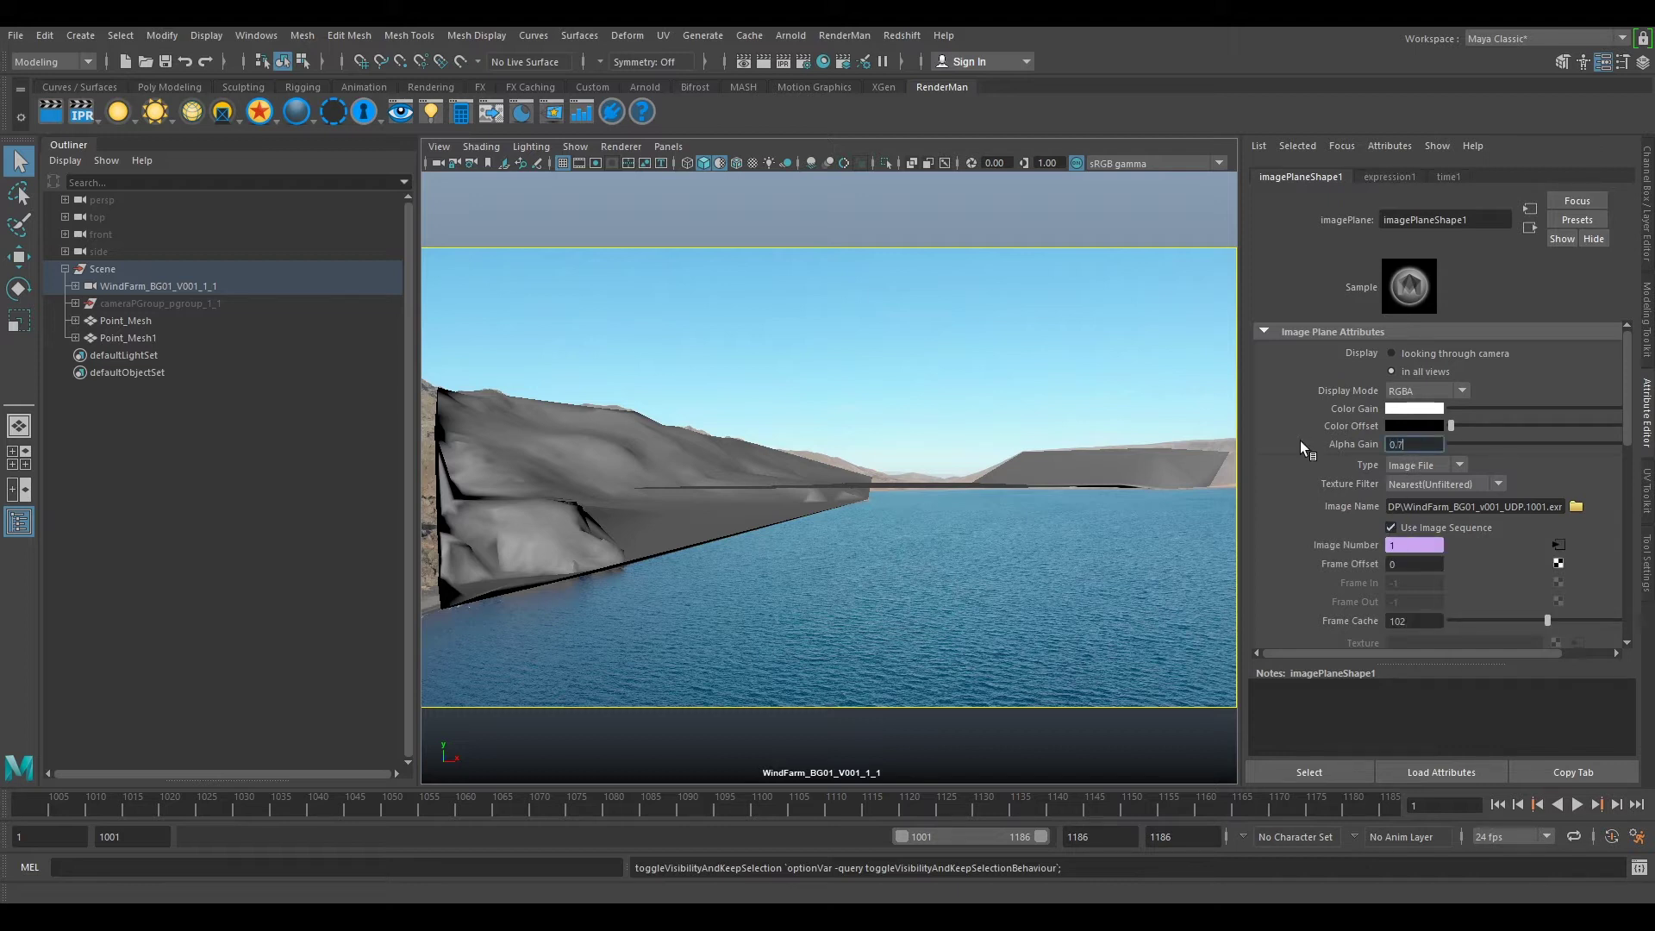
{"action": "key", "text": "Return"}
Step: Set the image plane's placement Depth to 1 so the plate sits in front of the meshes
{"action": "scroll", "coordinate": [1418, 534], "scroll_direction": "down", "scroll_amount": 4}
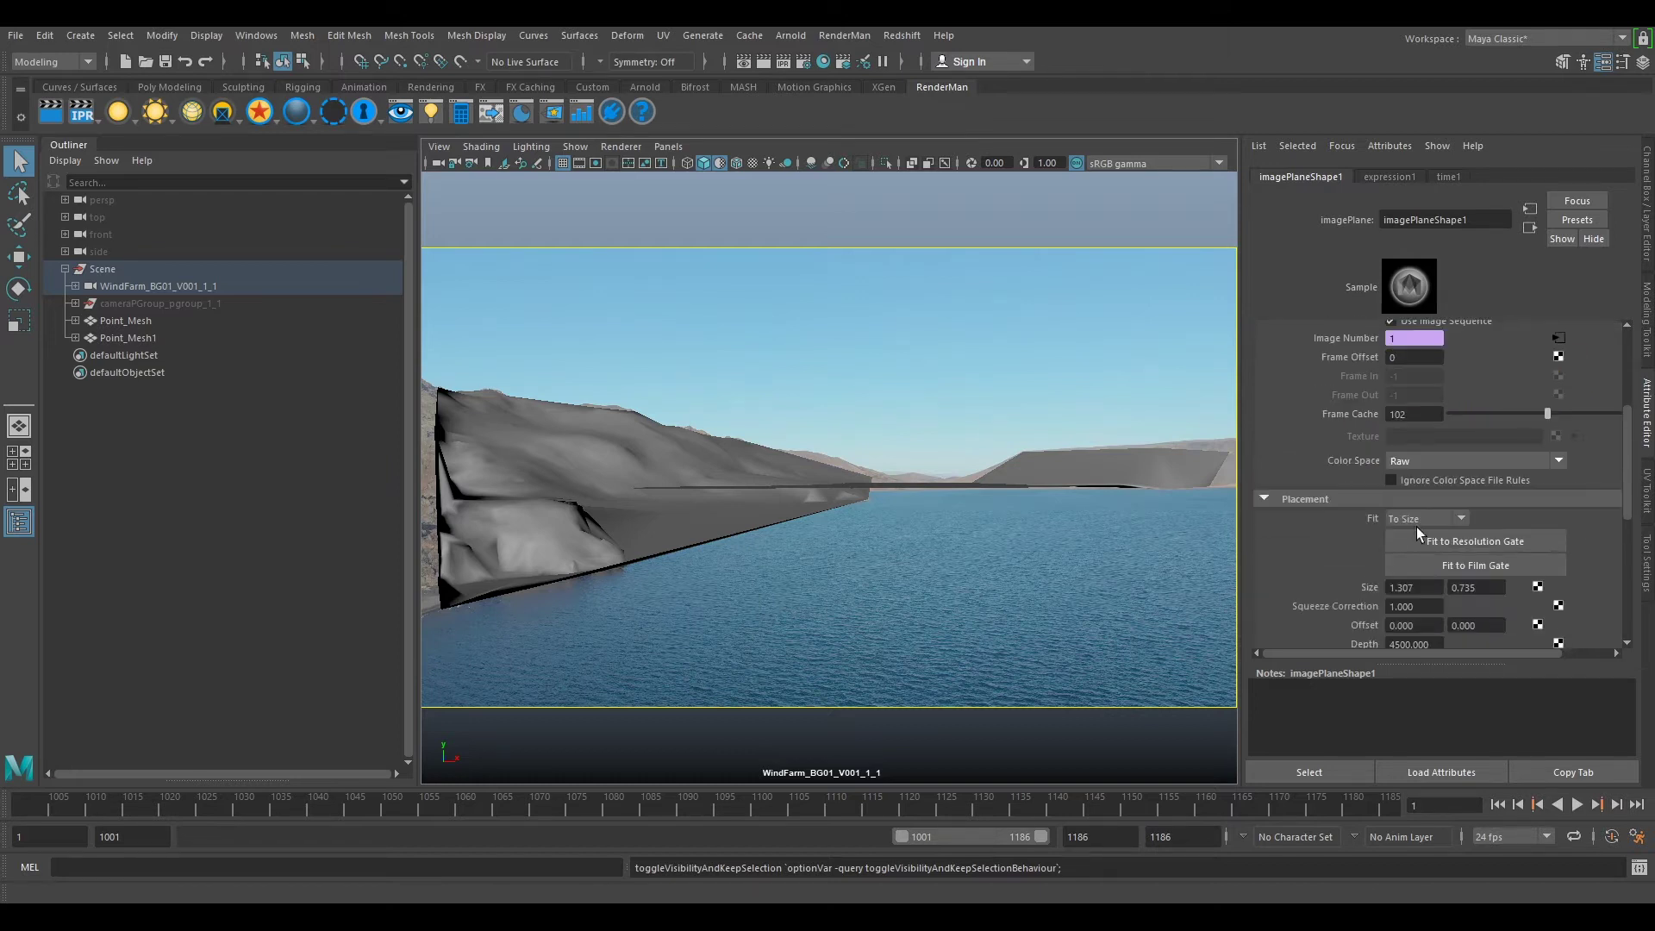
{"action": "scroll", "coordinate": [1418, 535], "scroll_direction": "down", "scroll_amount": 3}
{"action": "double_click", "coordinate": [1418, 541]}
{"action": "type", "text": "1"}
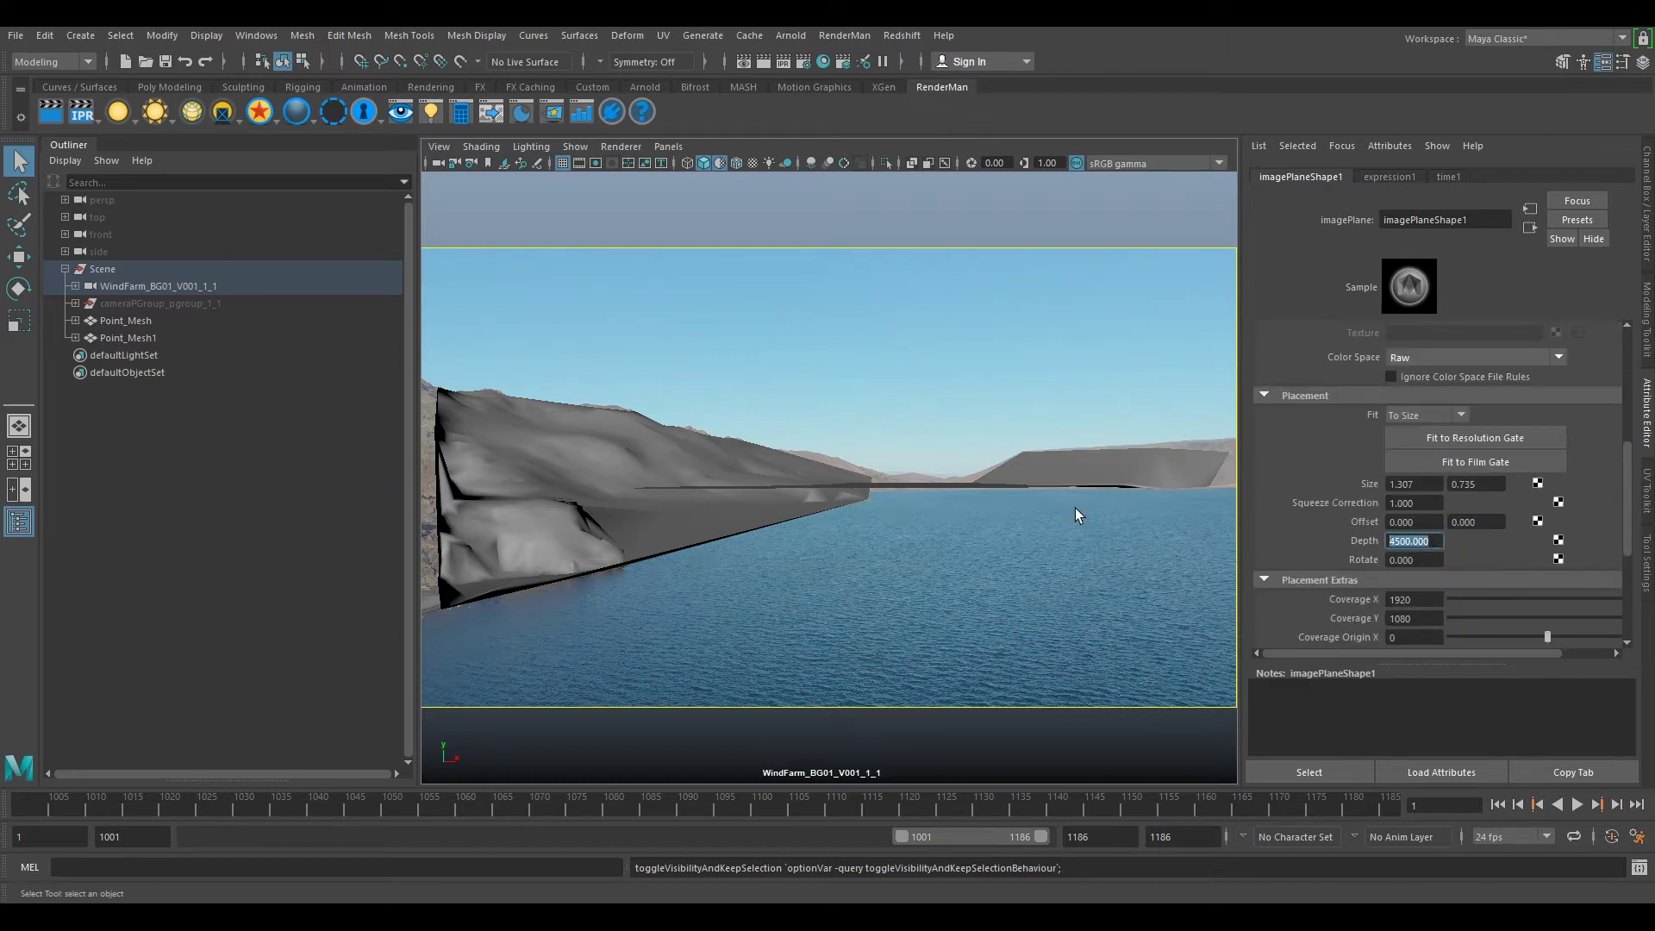
{"action": "key", "text": "Return"}
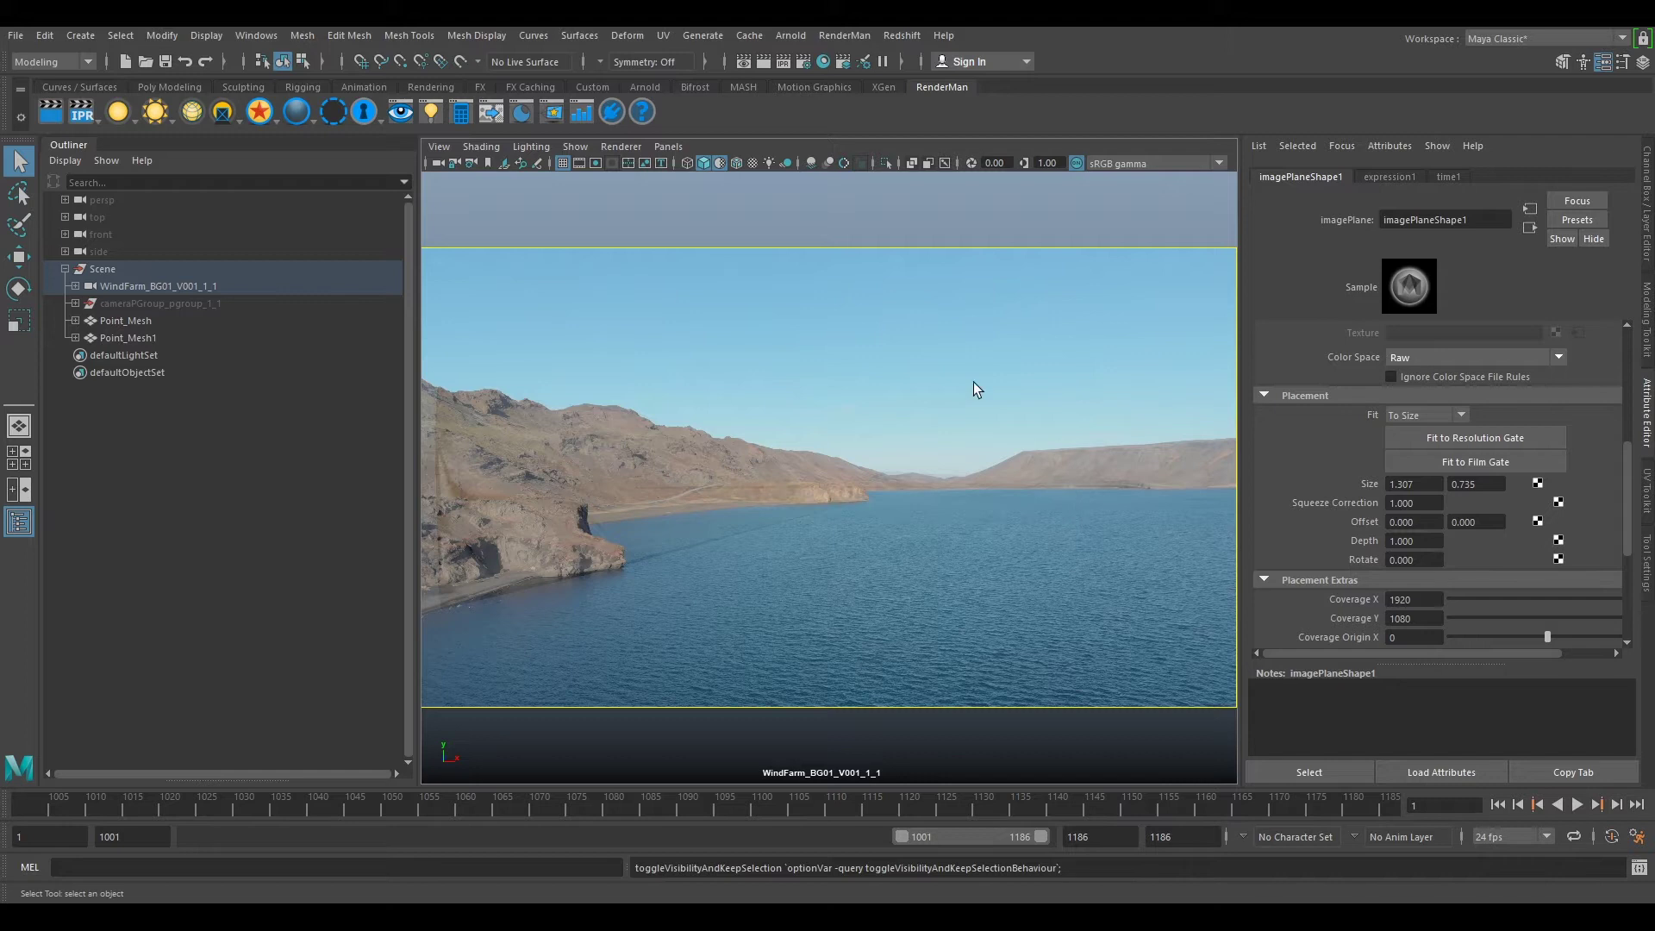
Step: Turn on Wireframe on Shaded in the camera view and select the near shoreline mesh Point_Mesh1
{"action": "left_click", "coordinate": [485, 148]}
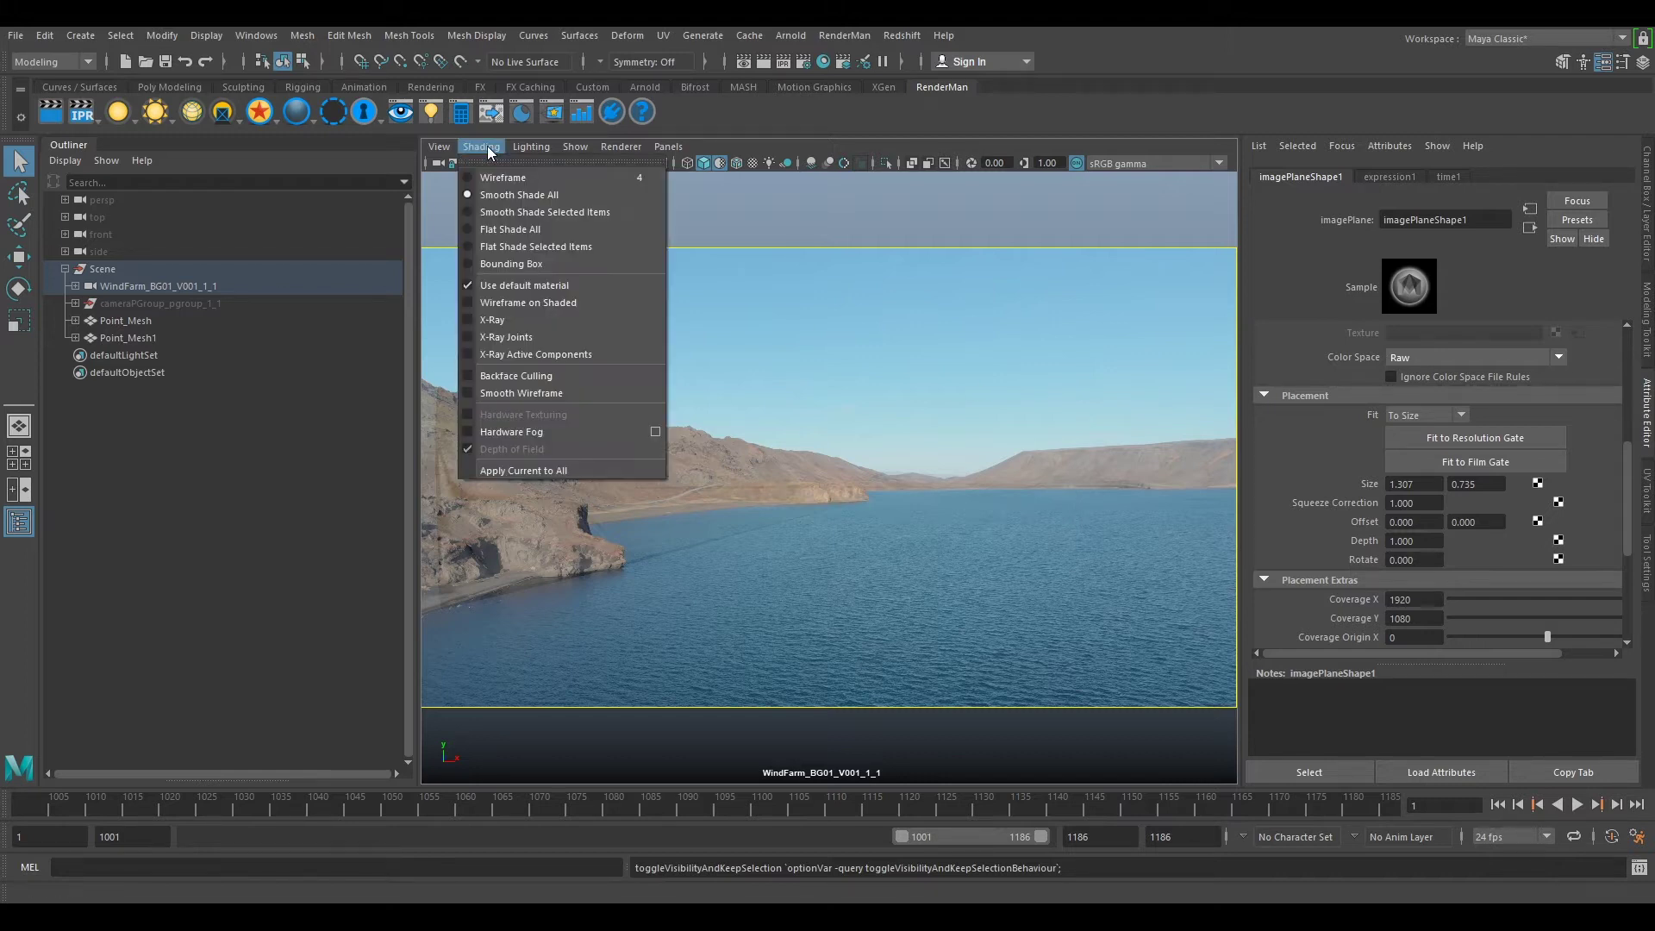
{"action": "left_click", "coordinate": [509, 301]}
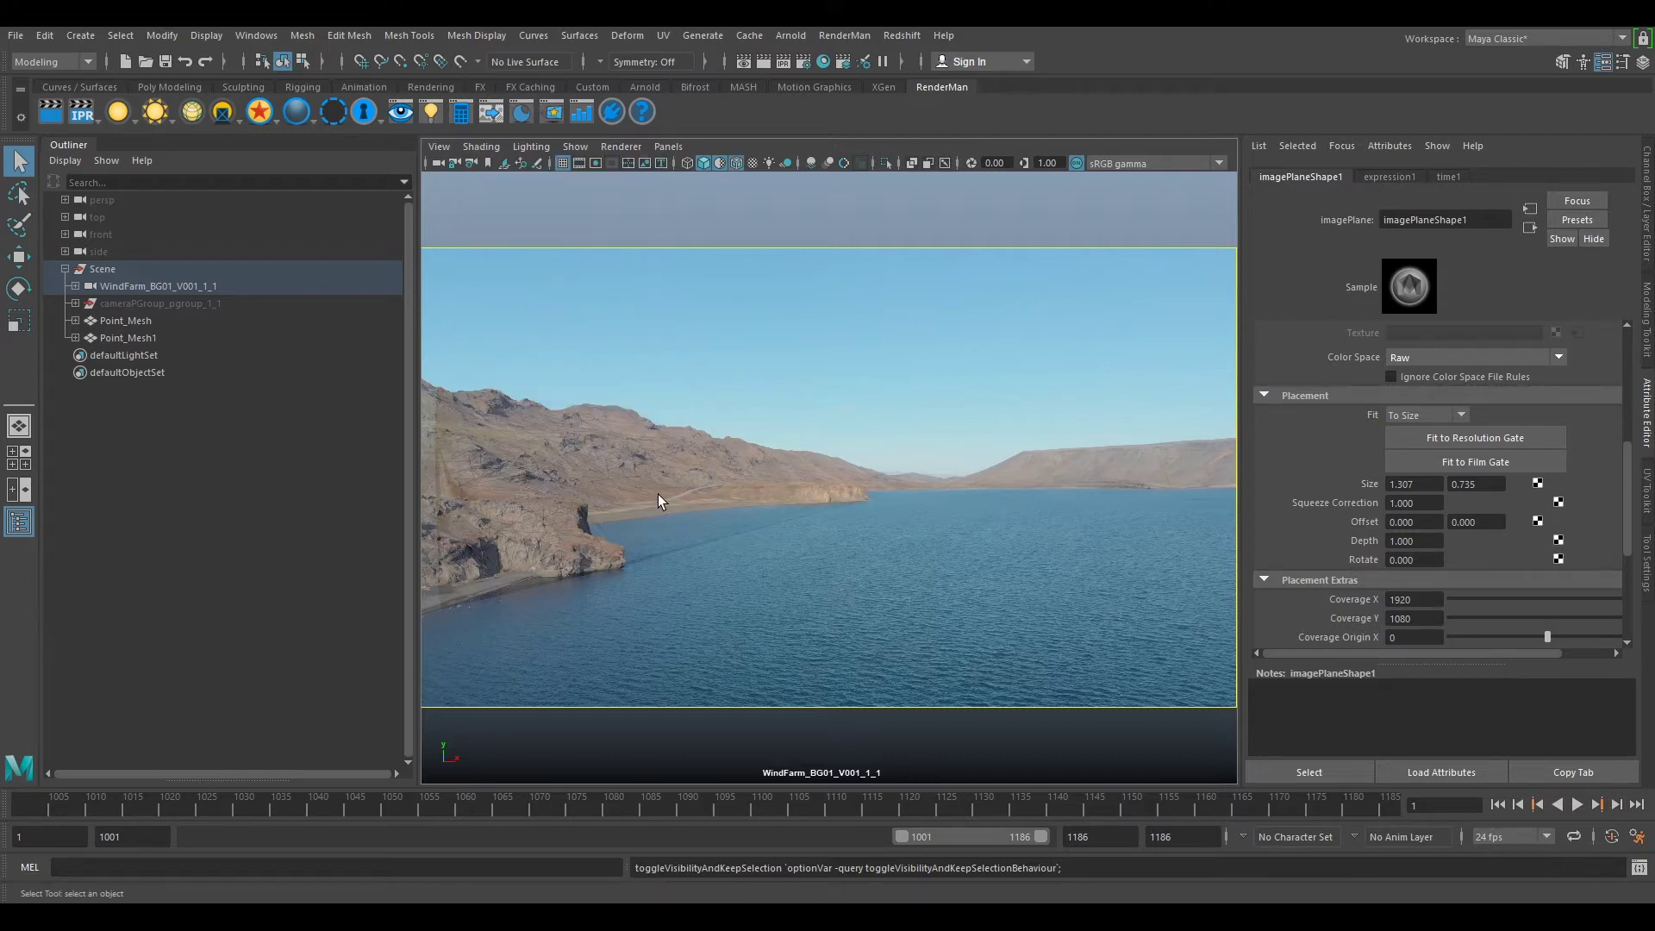
{"action": "left_click", "coordinate": [651, 531]}
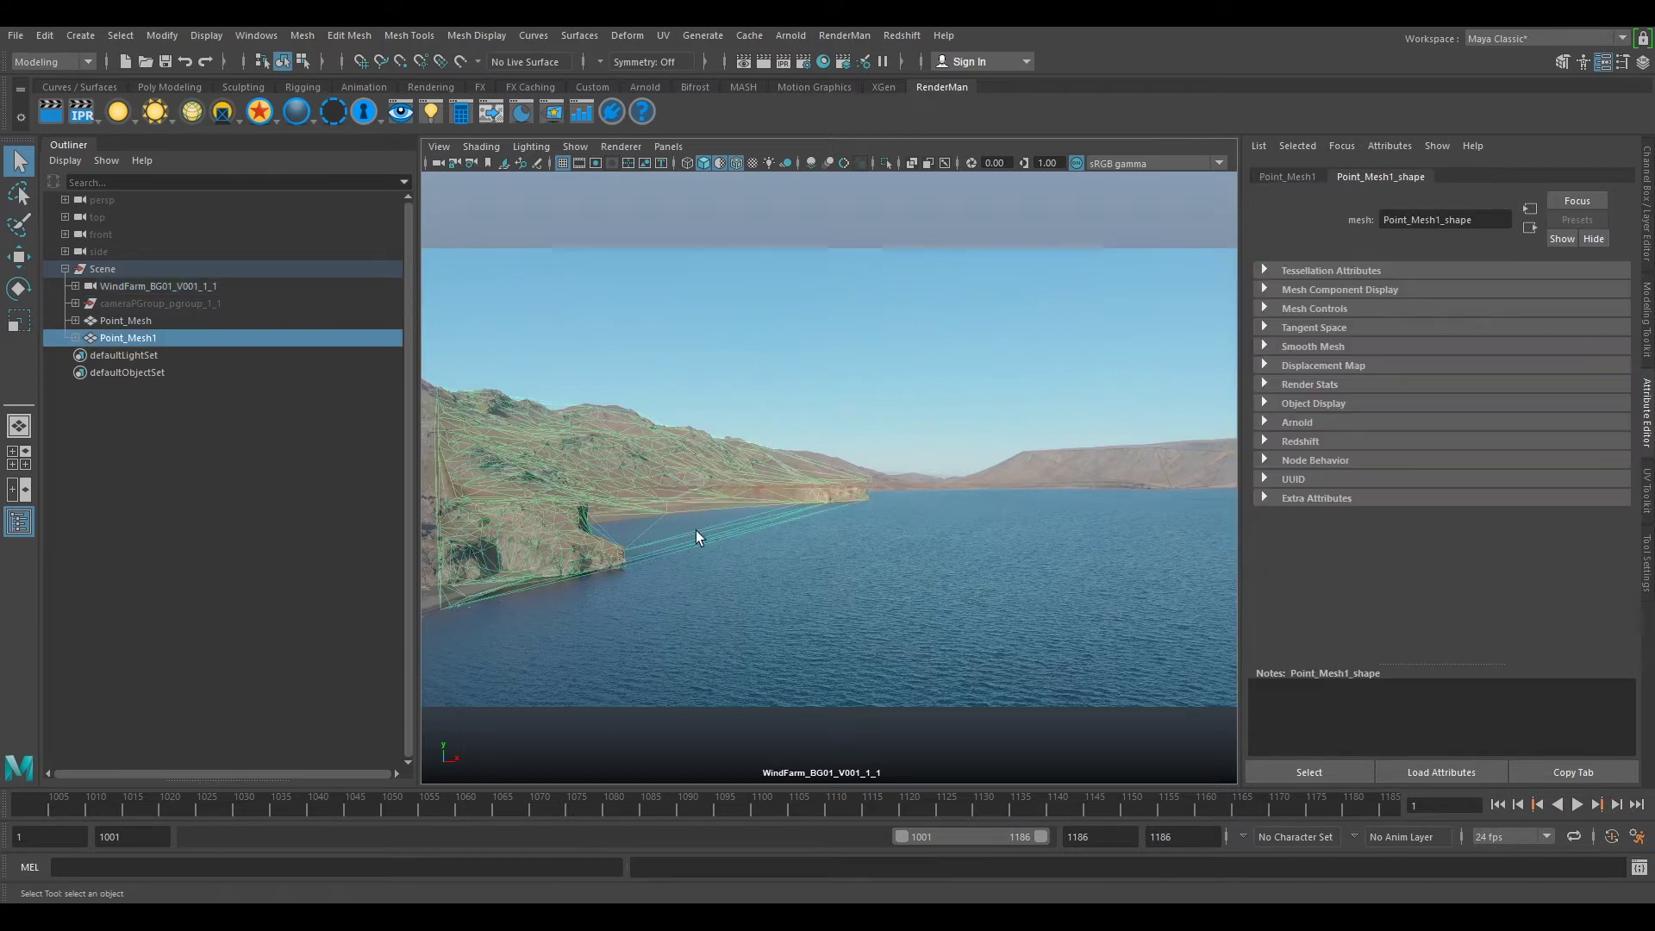
Step: Delete the Point_Mesh1 faces that stretch across the water between the near headland and the shoreline behind it
{"action": "left_click", "coordinate": [1088, 457]}
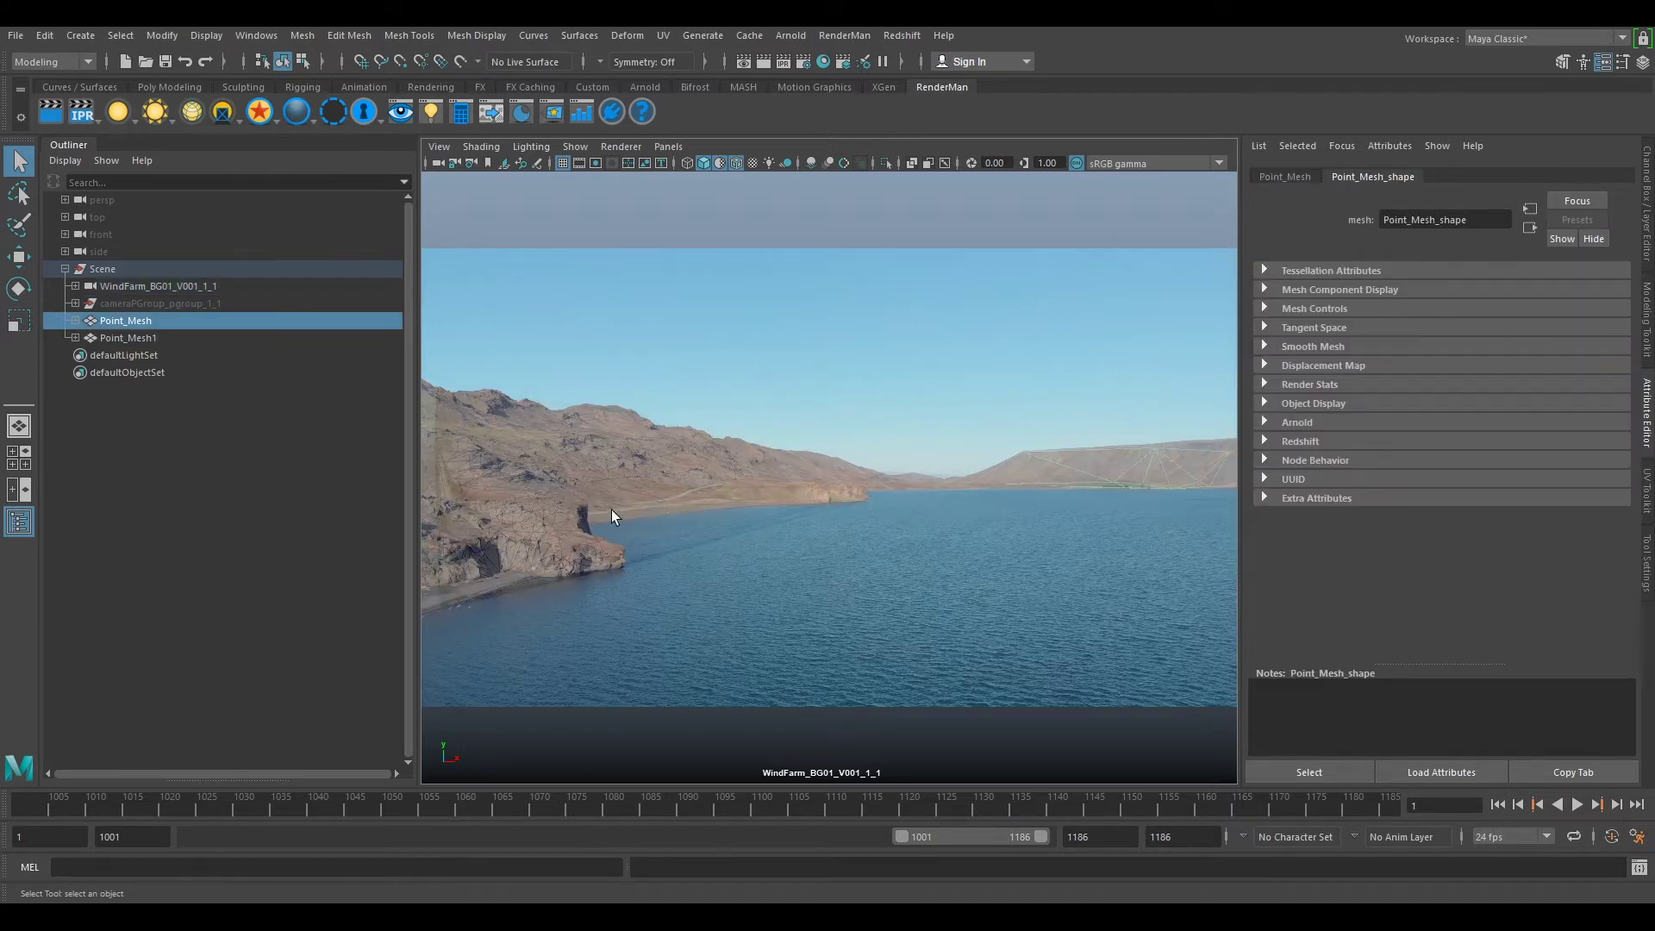
{"action": "left_click", "coordinate": [654, 533]}
{"action": "right_click_drag", "start_coordinate": [674, 534], "coordinate": [676, 495]}
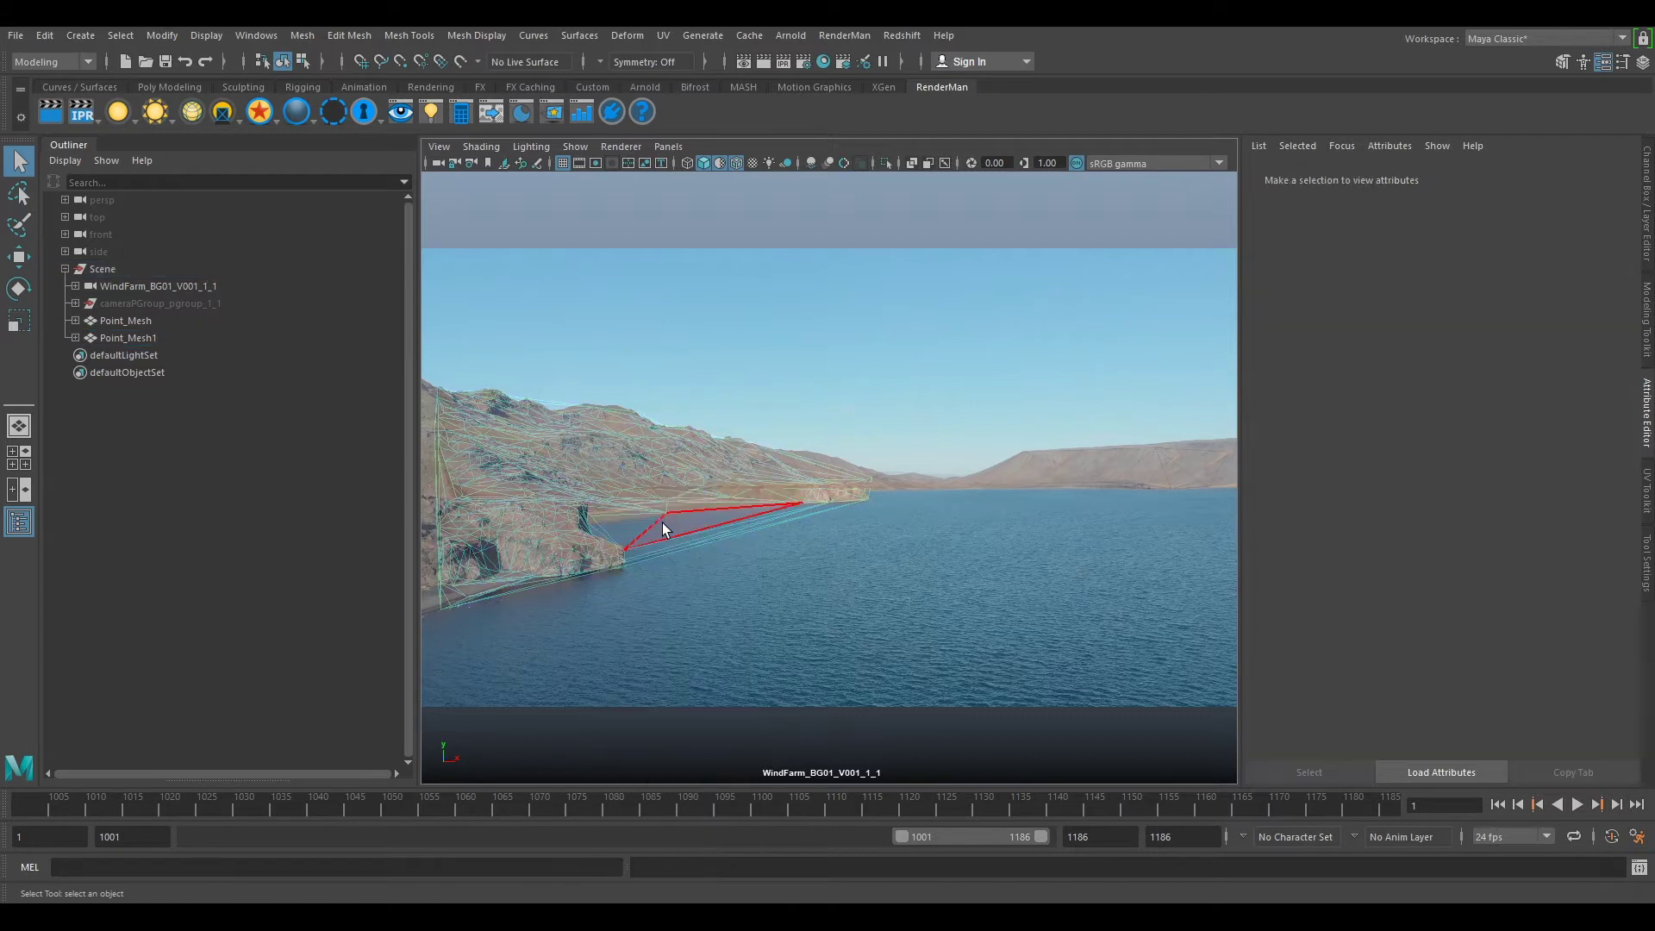
{"action": "left_click", "coordinate": [690, 560]}
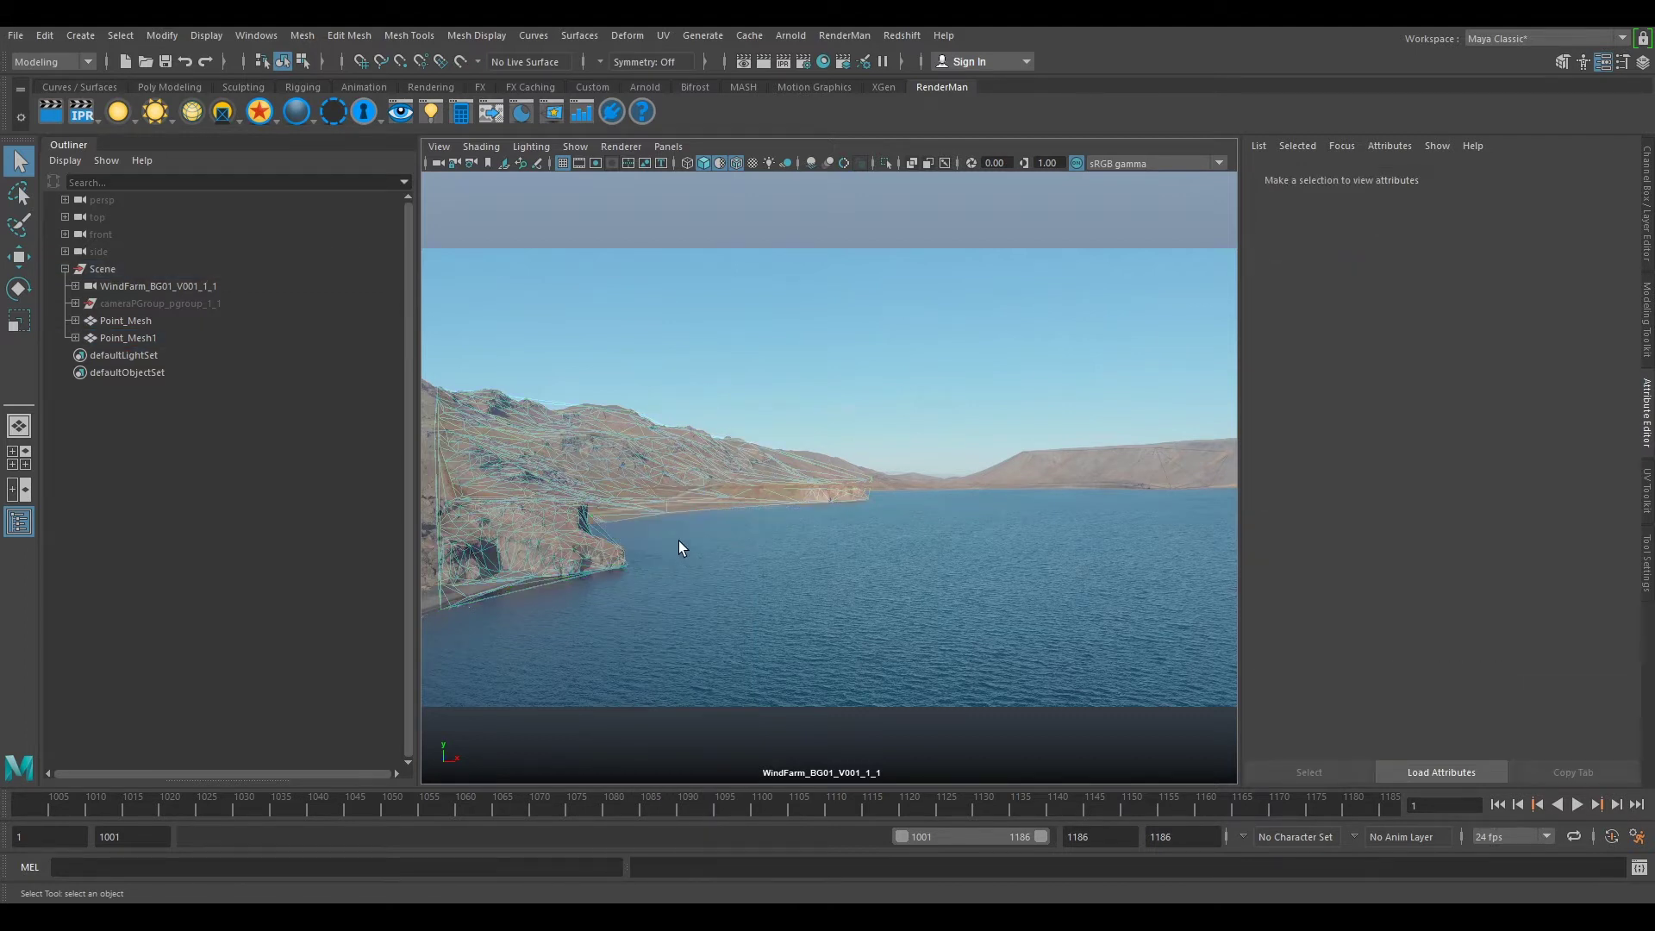
{"action": "left_click", "coordinate": [612, 531]}
{"action": "left_click", "coordinate": [617, 533]}
Step: Switch to the persp view and delete the long stretched faces bridging the hill and the near tip of Point_Mesh1
{"action": "left_click", "coordinate": [668, 146]}
{"action": "mouse_move", "coordinate": [696, 167]}
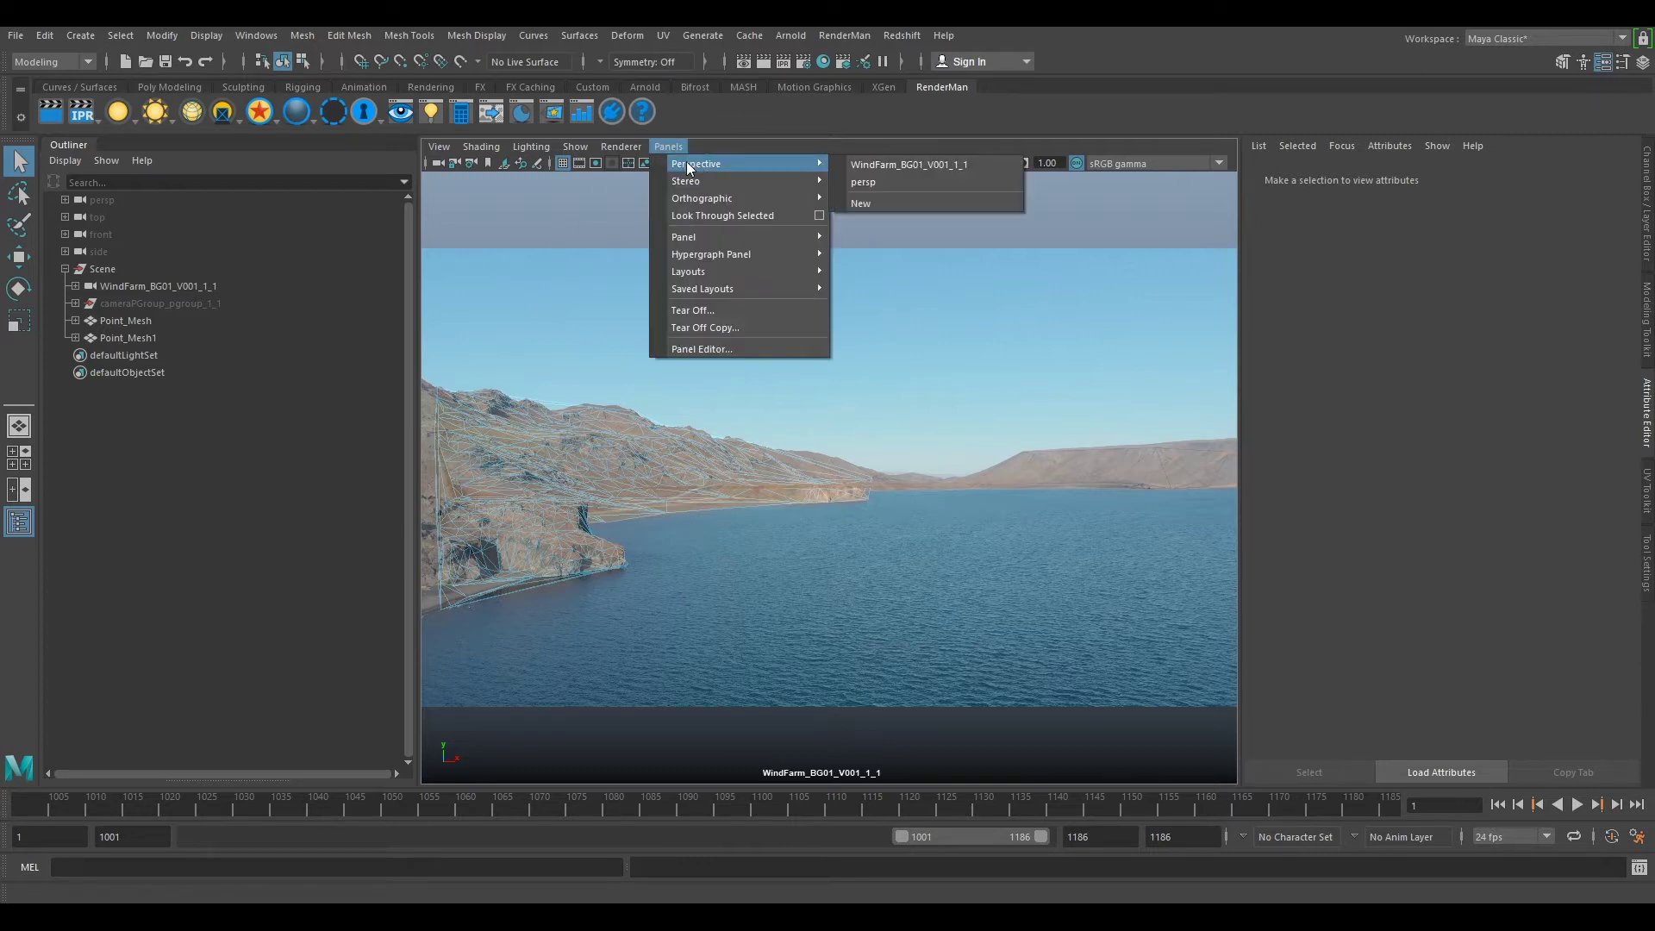
{"action": "left_click", "coordinate": [892, 182]}
{"action": "mouse_move", "coordinate": [858, 517]}
{"action": "left_mouse_down", "text": "alt"}
{"action": "mouse_move", "coordinate": [712, 511]}
{"action": "mouse_move", "coordinate": [945, 521]}
{"action": "mouse_move", "coordinate": [783, 506]}
{"action": "mouse_move", "coordinate": [838, 520]}
{"action": "left_mouse_up", "text": "alt"}
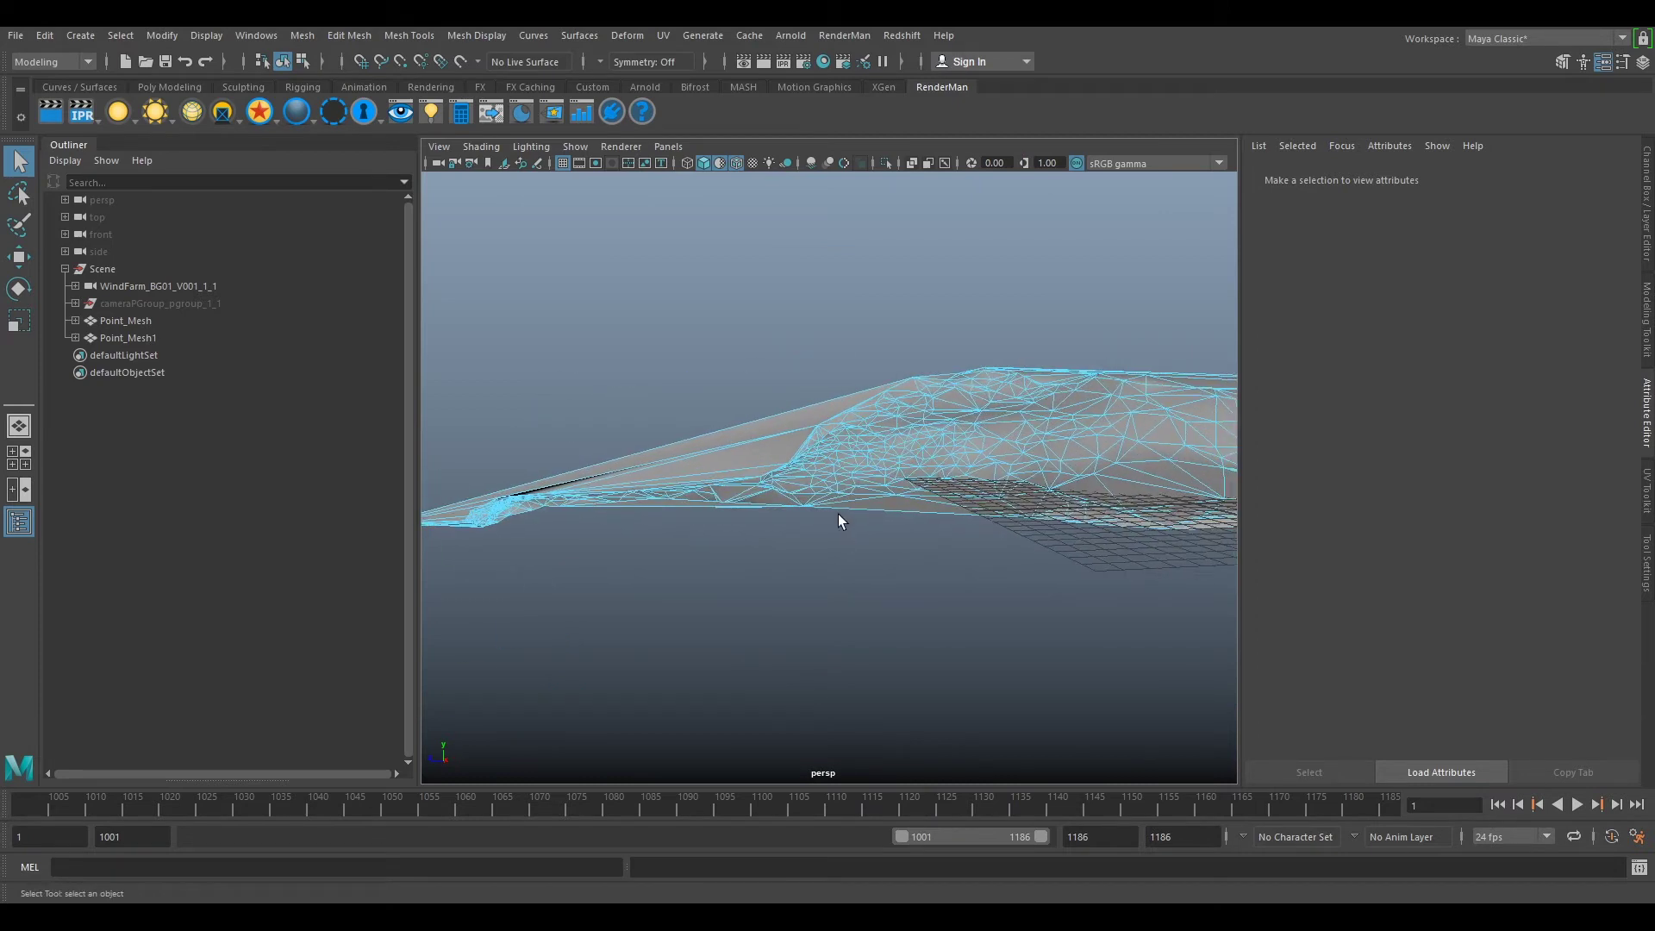
{"action": "left_click_drag", "start_coordinate": [665, 391], "coordinate": [784, 454], "text": "alt"}
{"action": "key", "text": "Delete"}
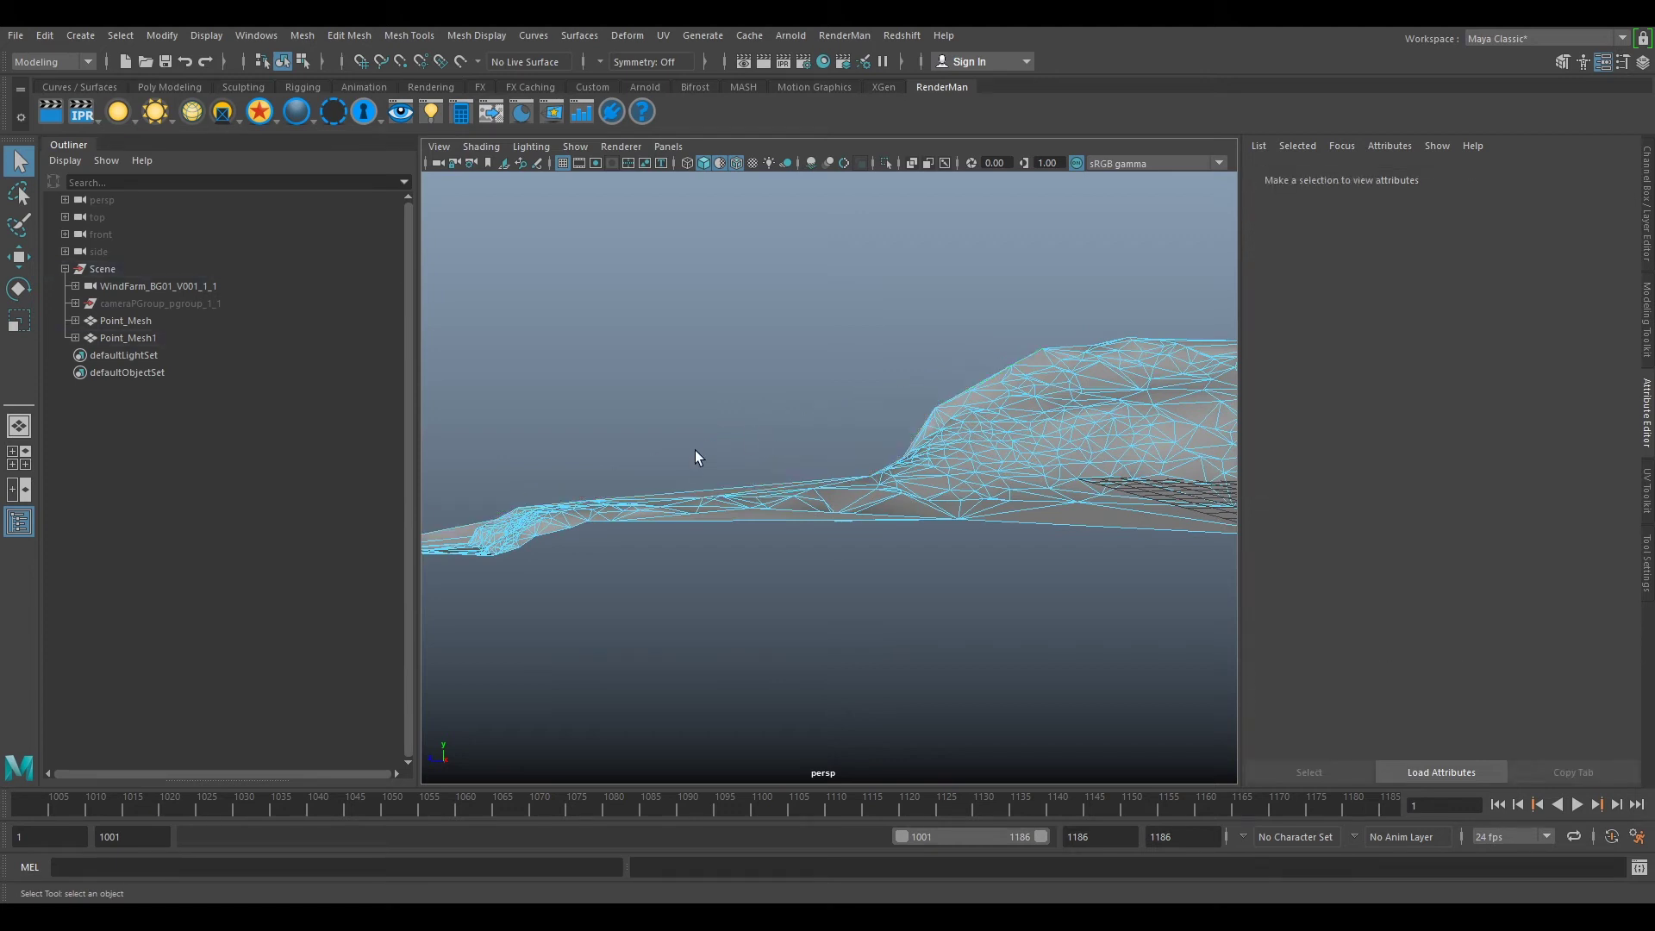
{"action": "left_click", "coordinate": [698, 498]}
{"action": "key", "text": "Delete"}
Step: Select the pointed faces at Point_Mesh1's near tip and check them through the WindFarm_BG01_V001_1_1 camera at frame 1083
{"action": "left_click_drag", "start_coordinate": [613, 432], "coordinate": [758, 443], "text": "alt"}
{"action": "left_click_drag", "start_coordinate": [618, 591], "coordinate": [708, 415], "text": "alt"}
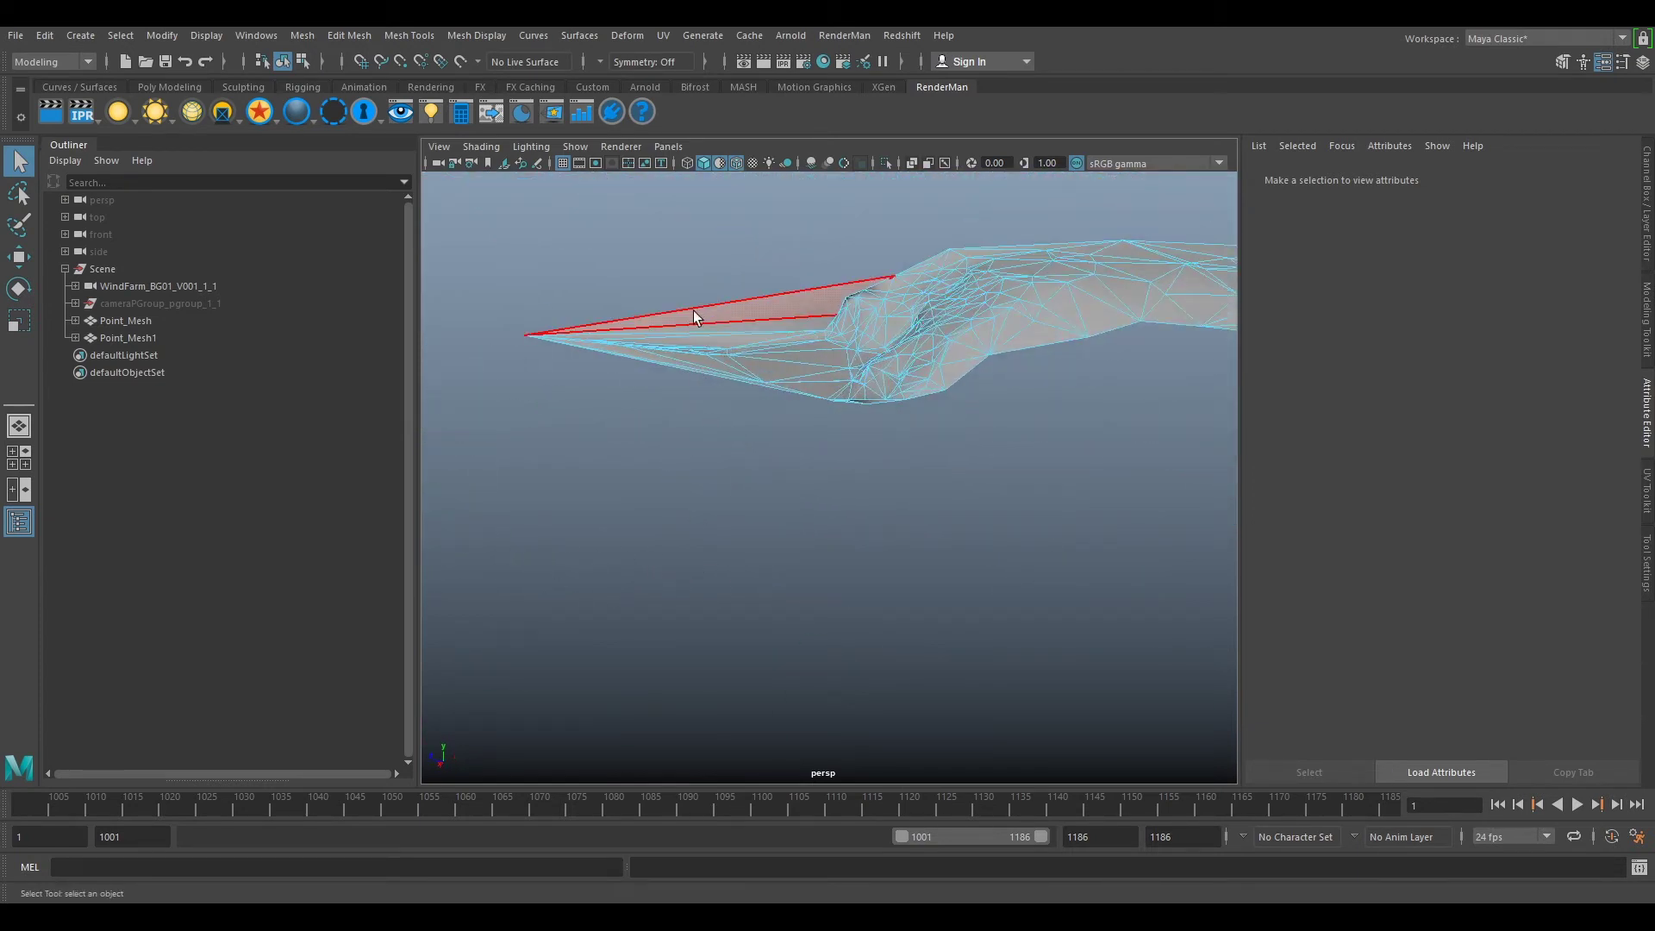
{"action": "left_click_drag", "start_coordinate": [538, 263], "coordinate": [788, 438]}
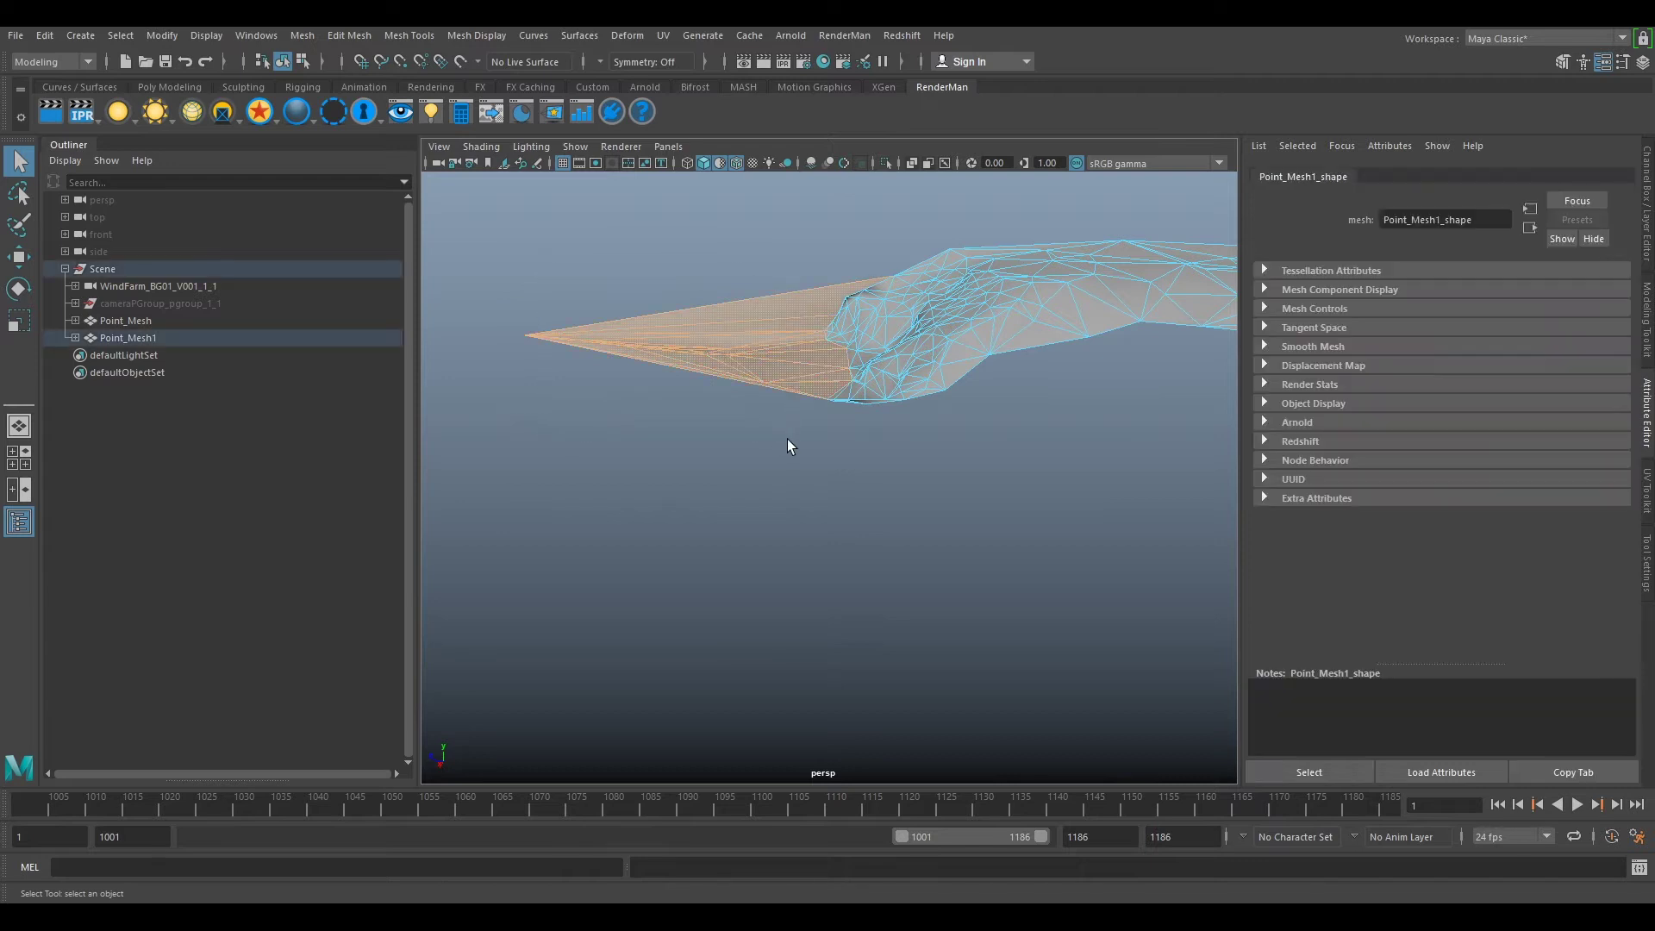
{"action": "left_click", "coordinate": [669, 146]}
{"action": "mouse_move", "coordinate": [737, 164]}
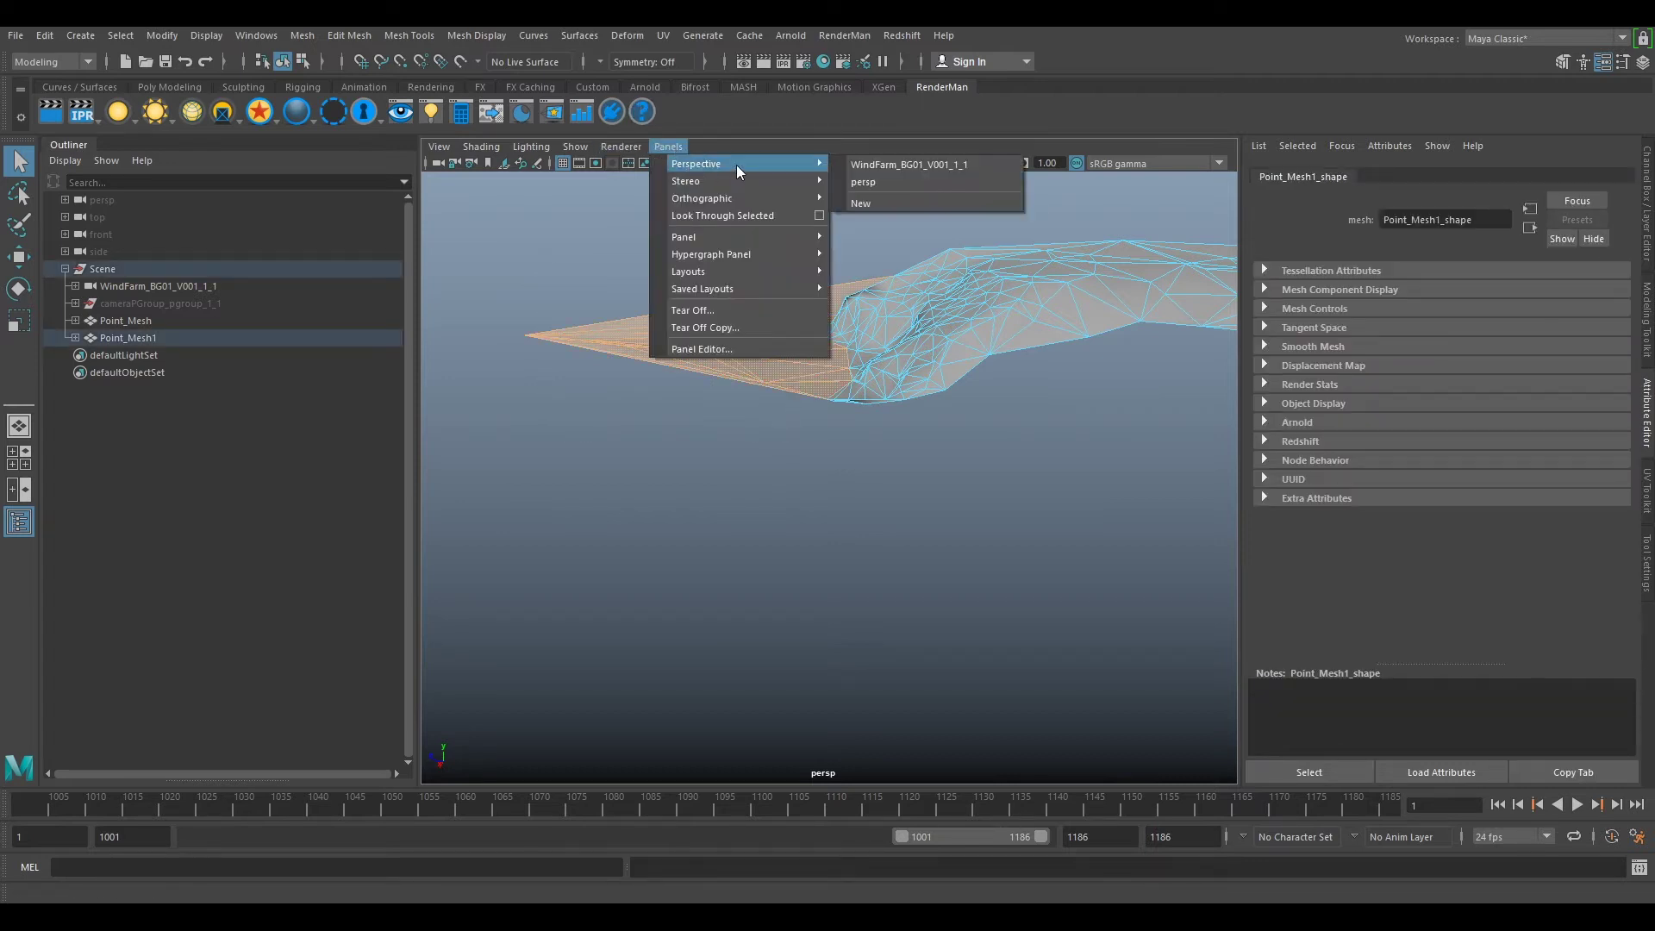
{"action": "left_click", "coordinate": [908, 163]}
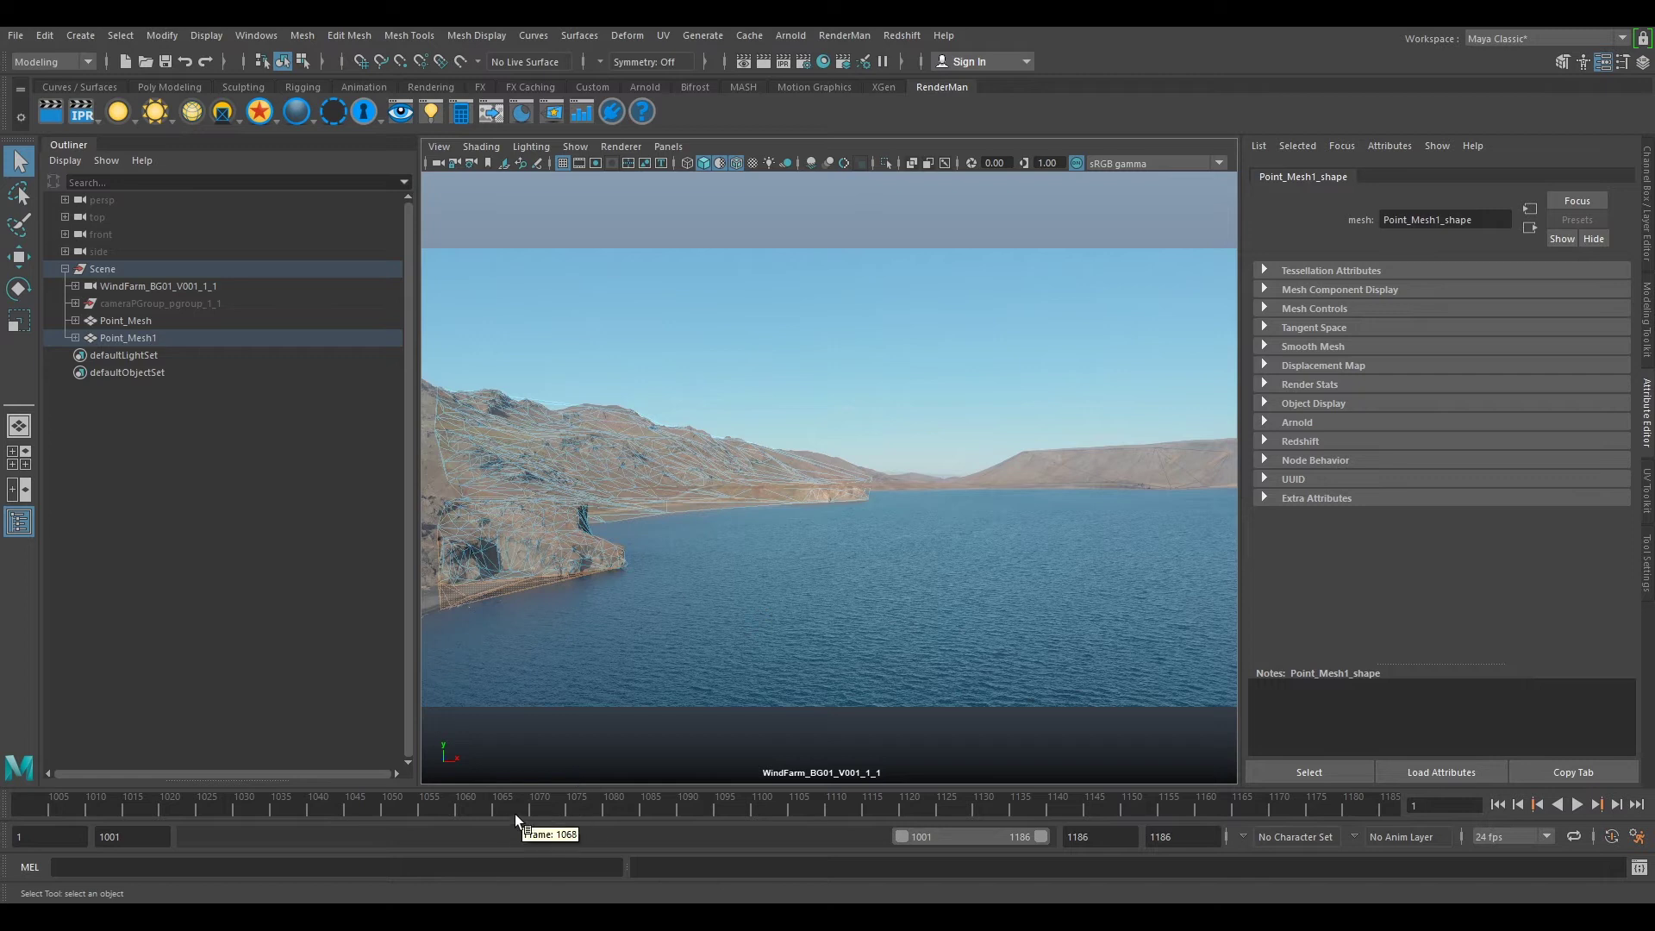
{"action": "left_click_drag", "start_coordinate": [444, 805], "coordinate": [628, 808]}
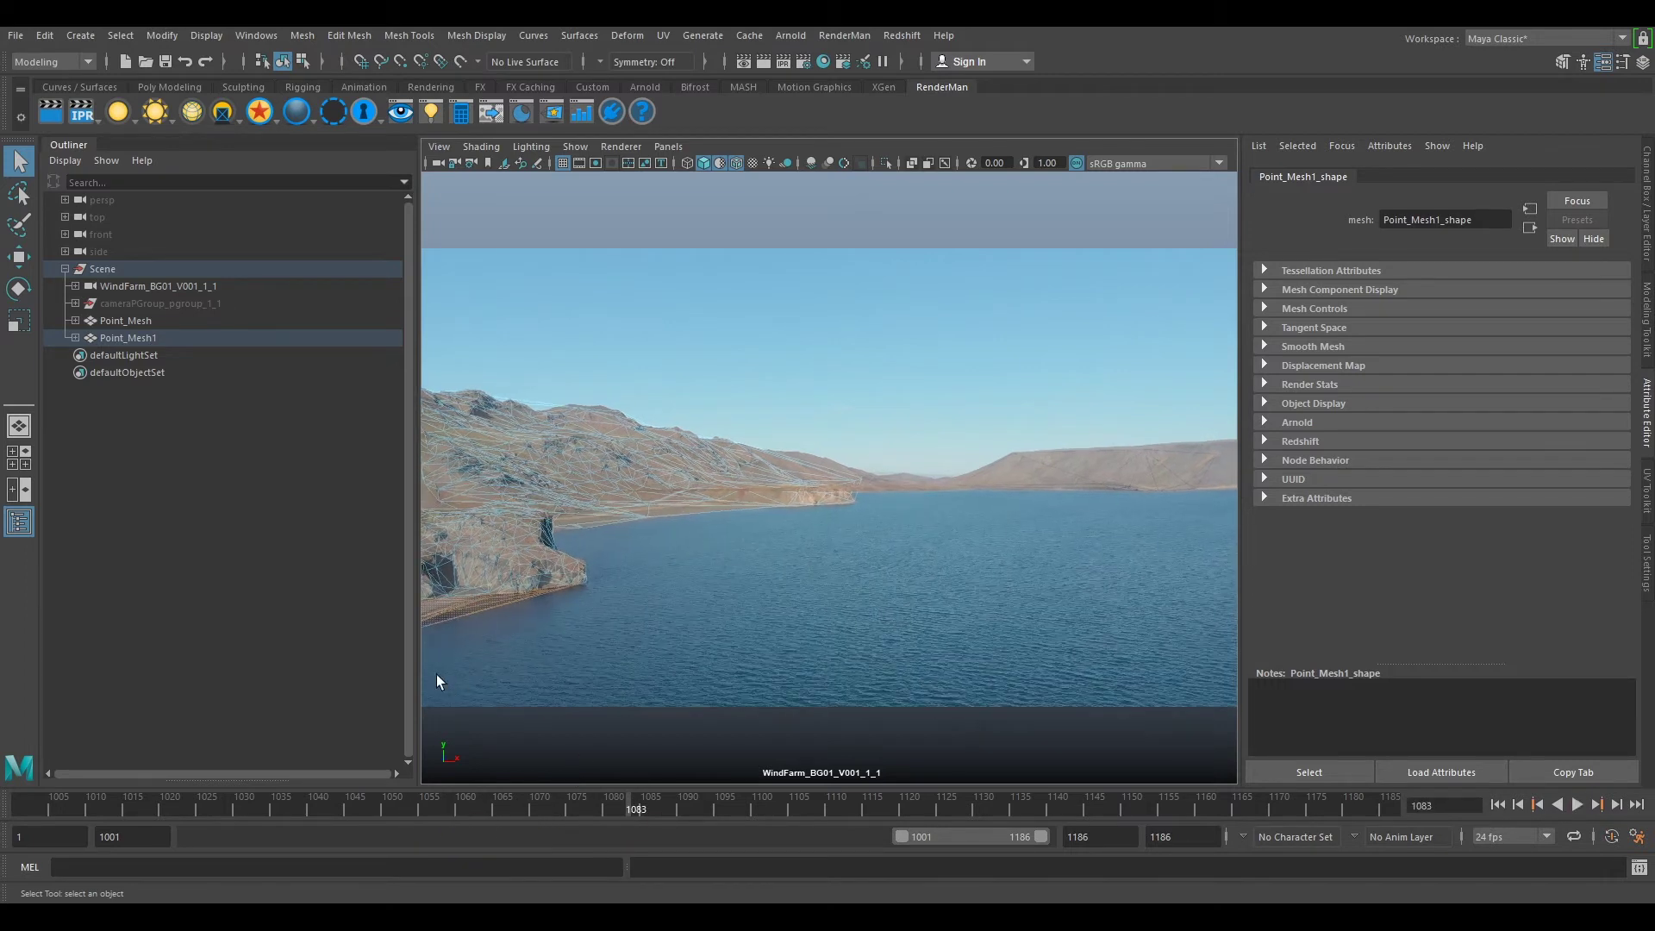
{"action": "left_click", "coordinate": [505, 642]}
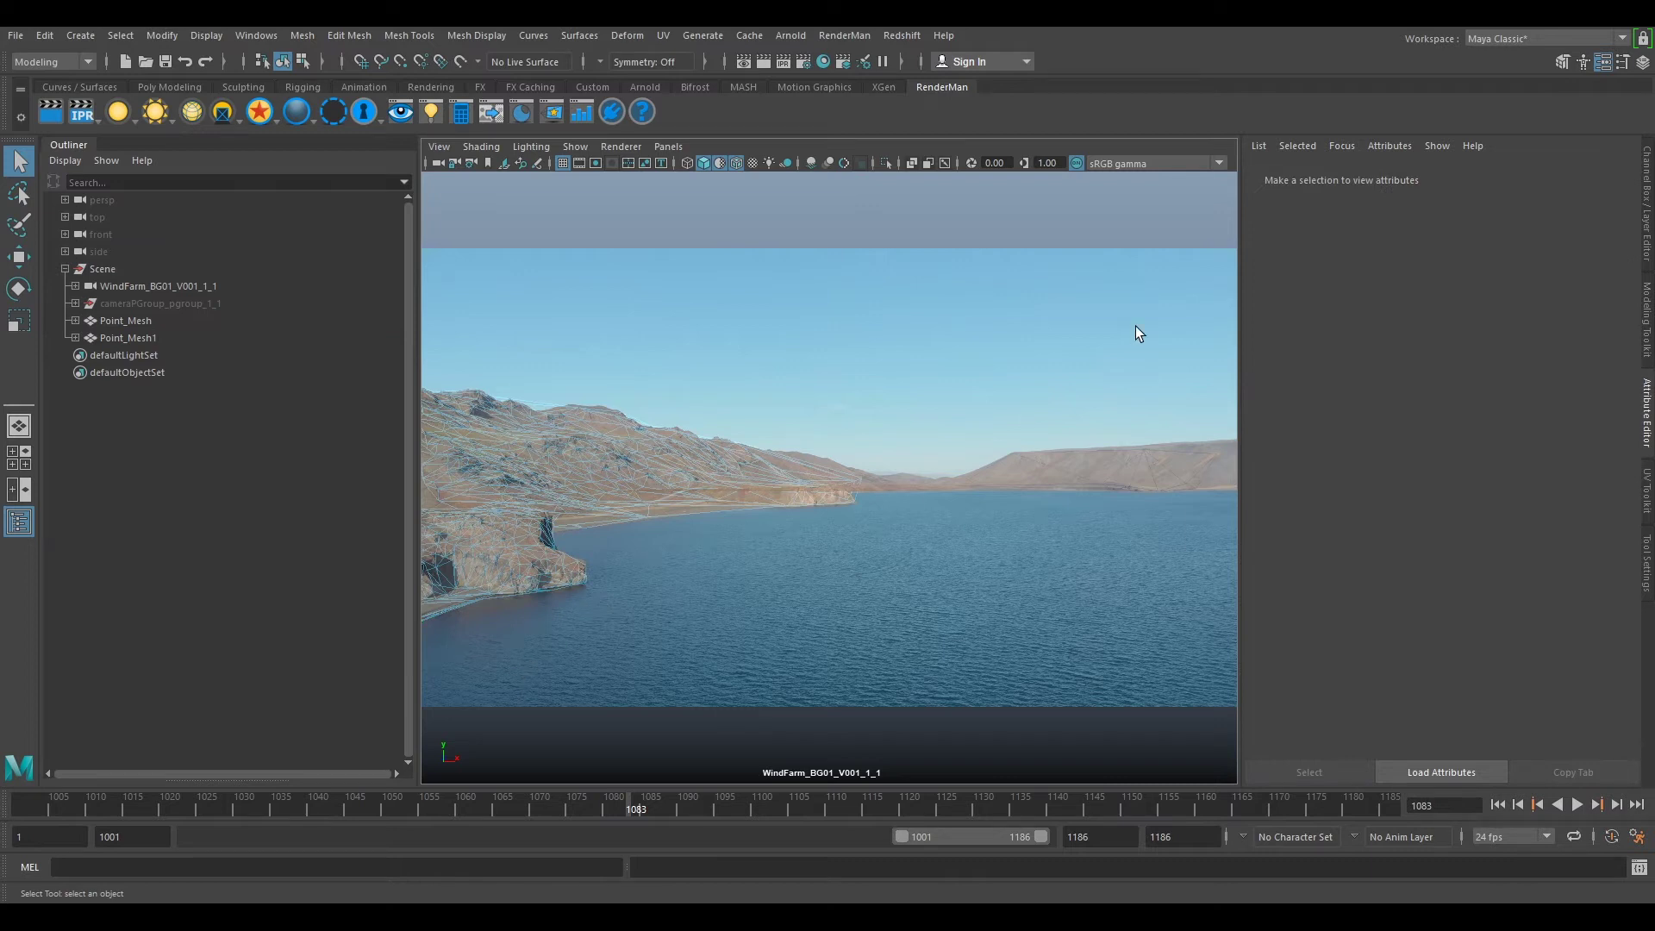
Step: Select the thin sliver faces at Point_Mesh1's far end and delete them from the persp view
{"action": "left_click", "coordinate": [861, 497]}
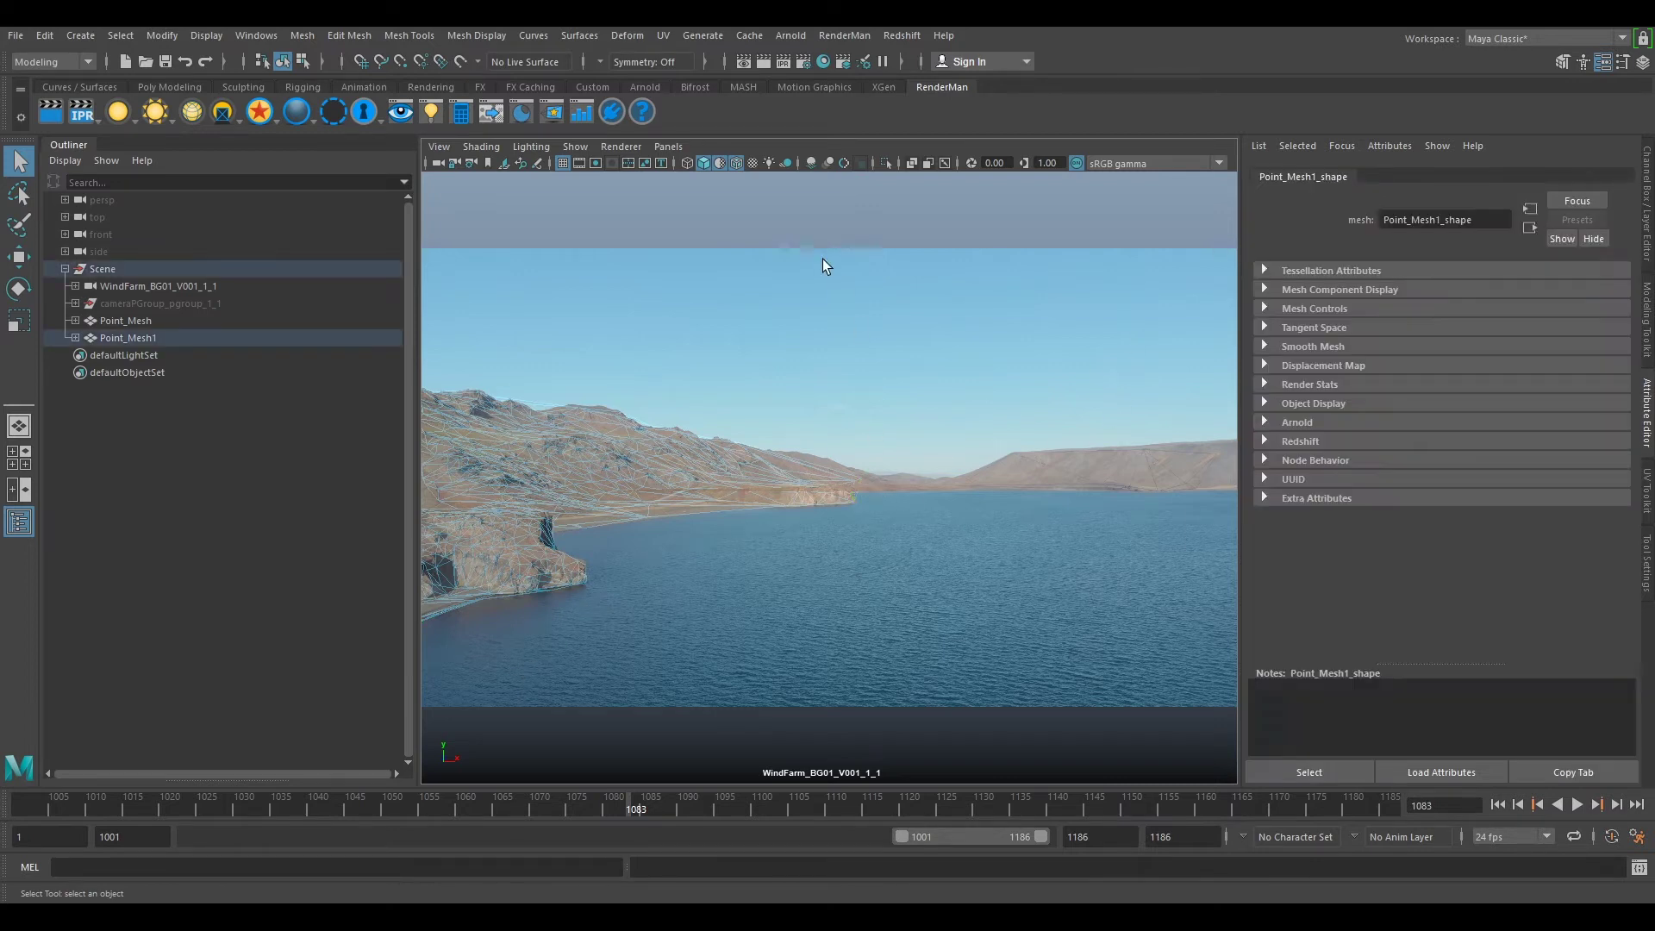
{"action": "left_click", "coordinate": [668, 147]}
{"action": "mouse_move", "coordinate": [822, 171]}
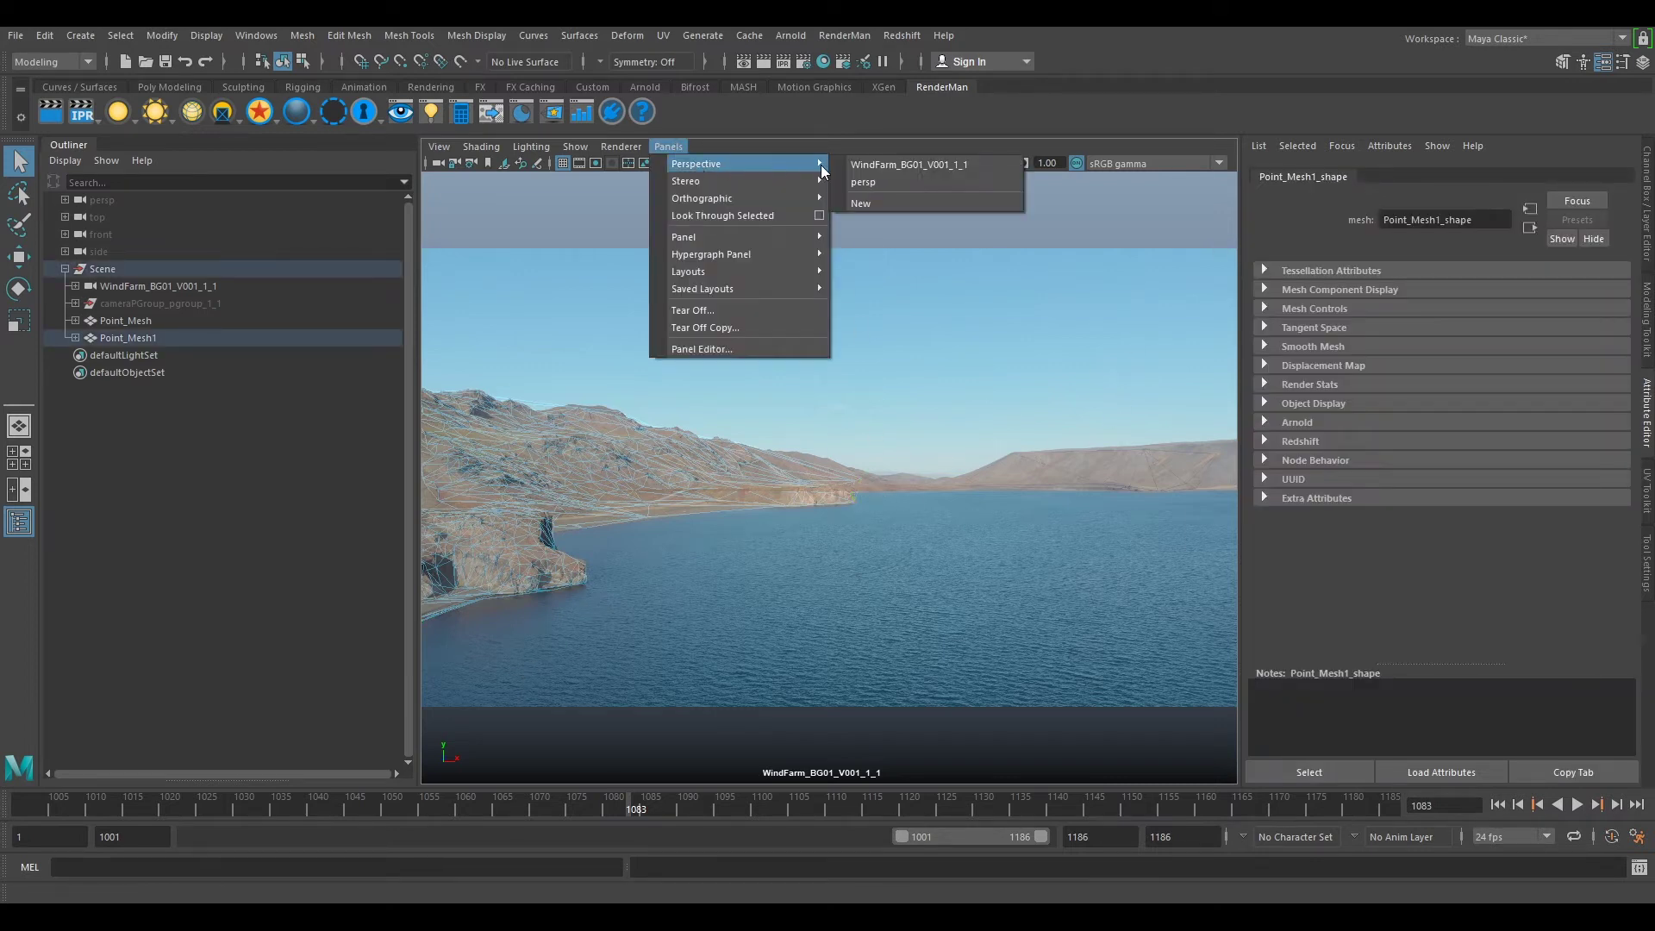
{"action": "left_click", "coordinate": [874, 181]}
{"action": "left_click_drag", "start_coordinate": [935, 457], "coordinate": [1086, 399], "text": "alt"}
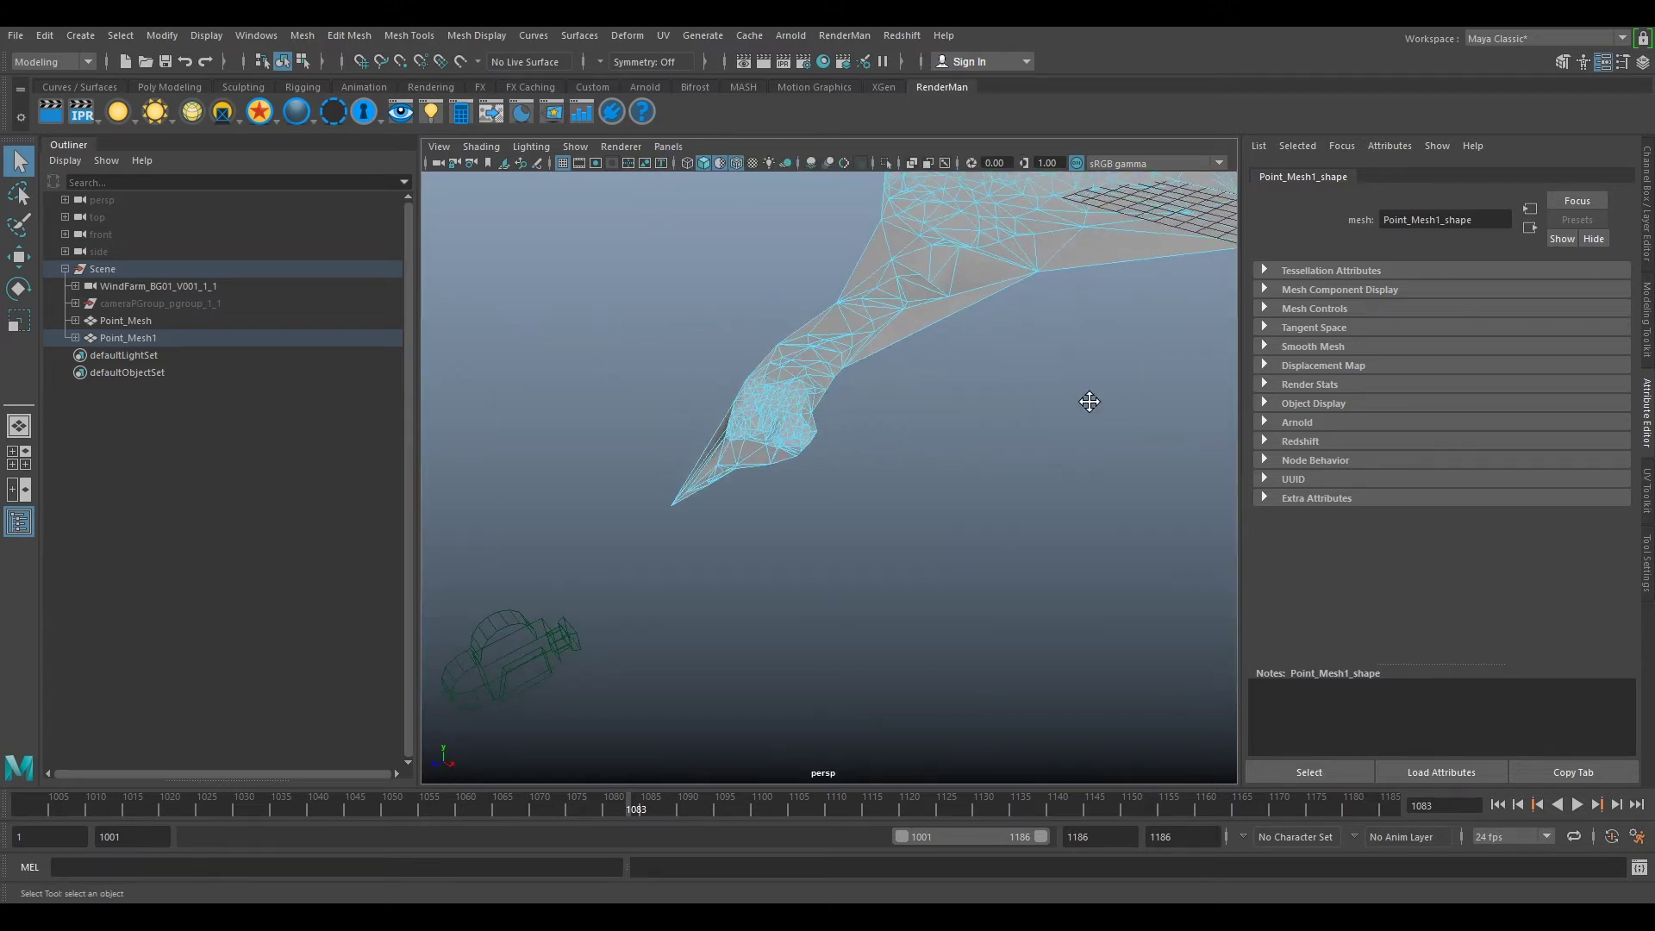
{"action": "middle_click_drag", "start_coordinate": [1086, 399], "coordinate": [672, 632], "text": "alt"}
{"action": "left_click_drag", "start_coordinate": [672, 631], "coordinate": [772, 598], "text": "alt"}
{"action": "right_click_drag", "start_coordinate": [772, 598], "coordinate": [856, 431], "text": "alt"}
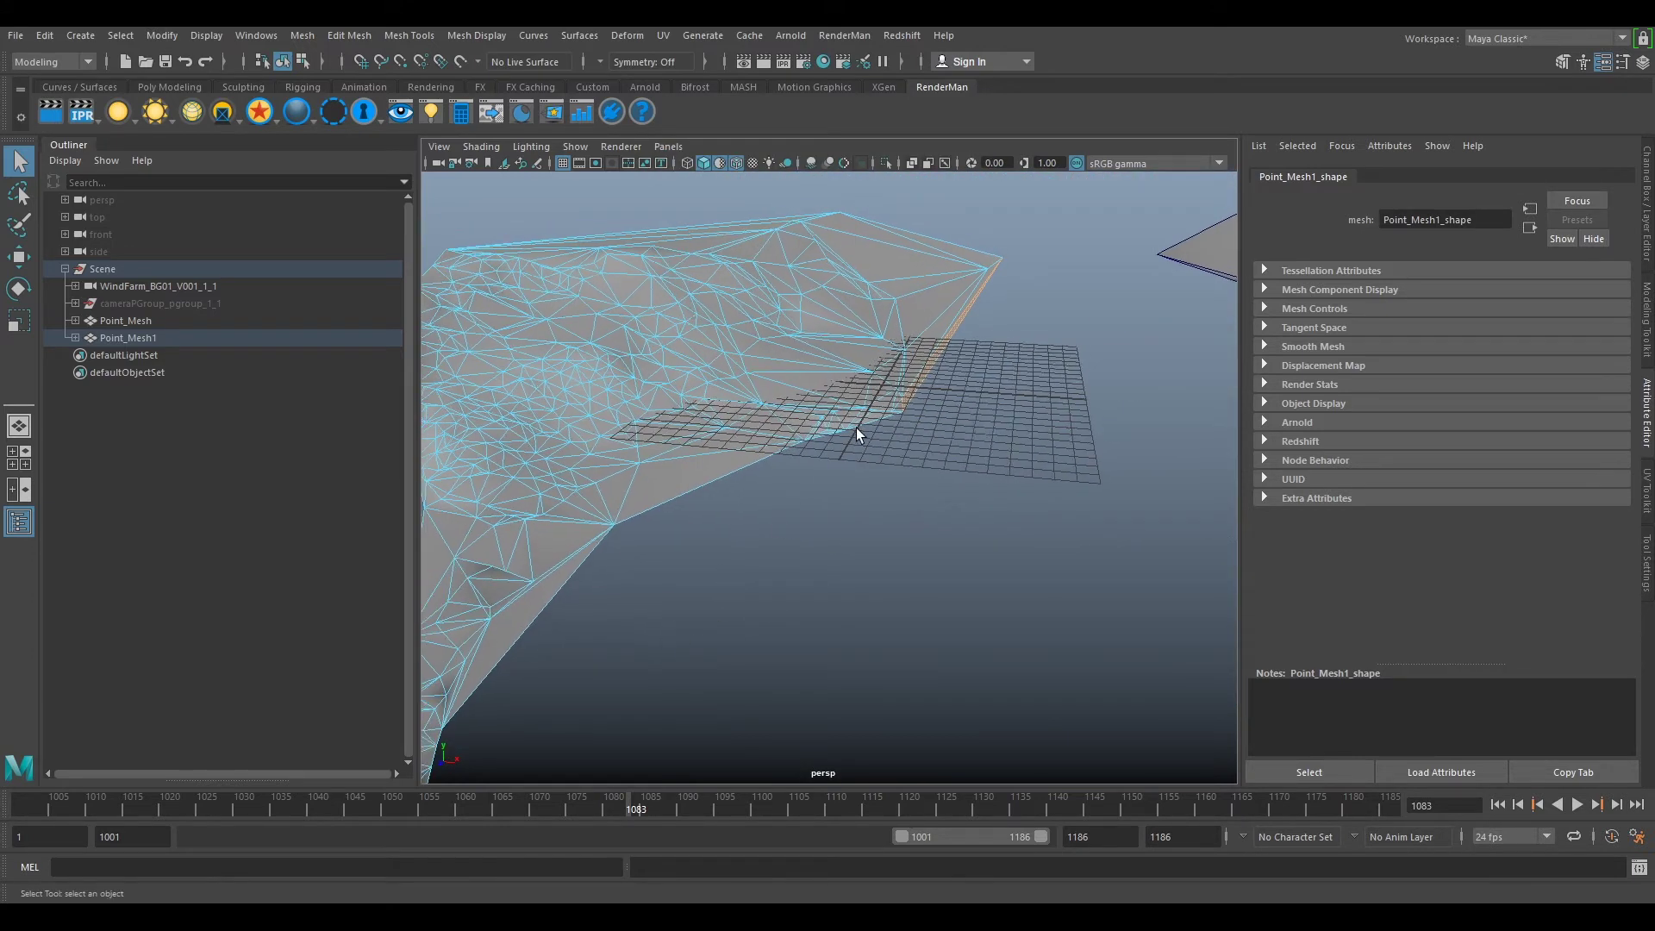
{"action": "left_click_drag", "start_coordinate": [856, 432], "coordinate": [802, 514], "text": "alt"}
{"action": "left_click", "coordinate": [819, 591]}
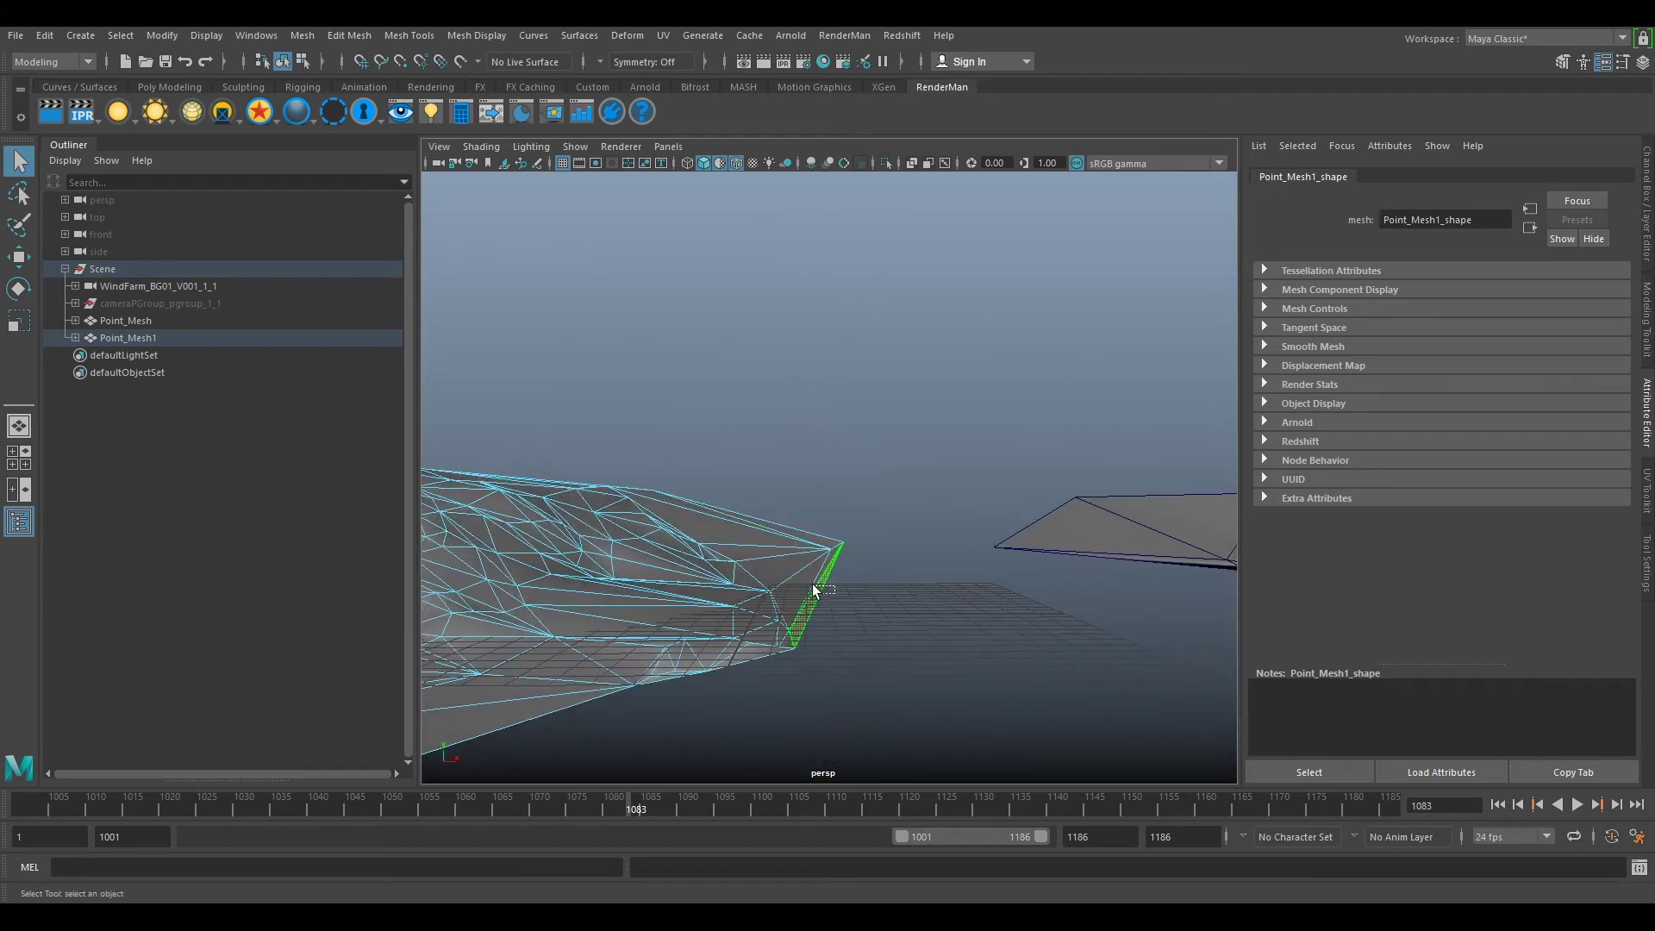
{"action": "key", "text": "Delete"}
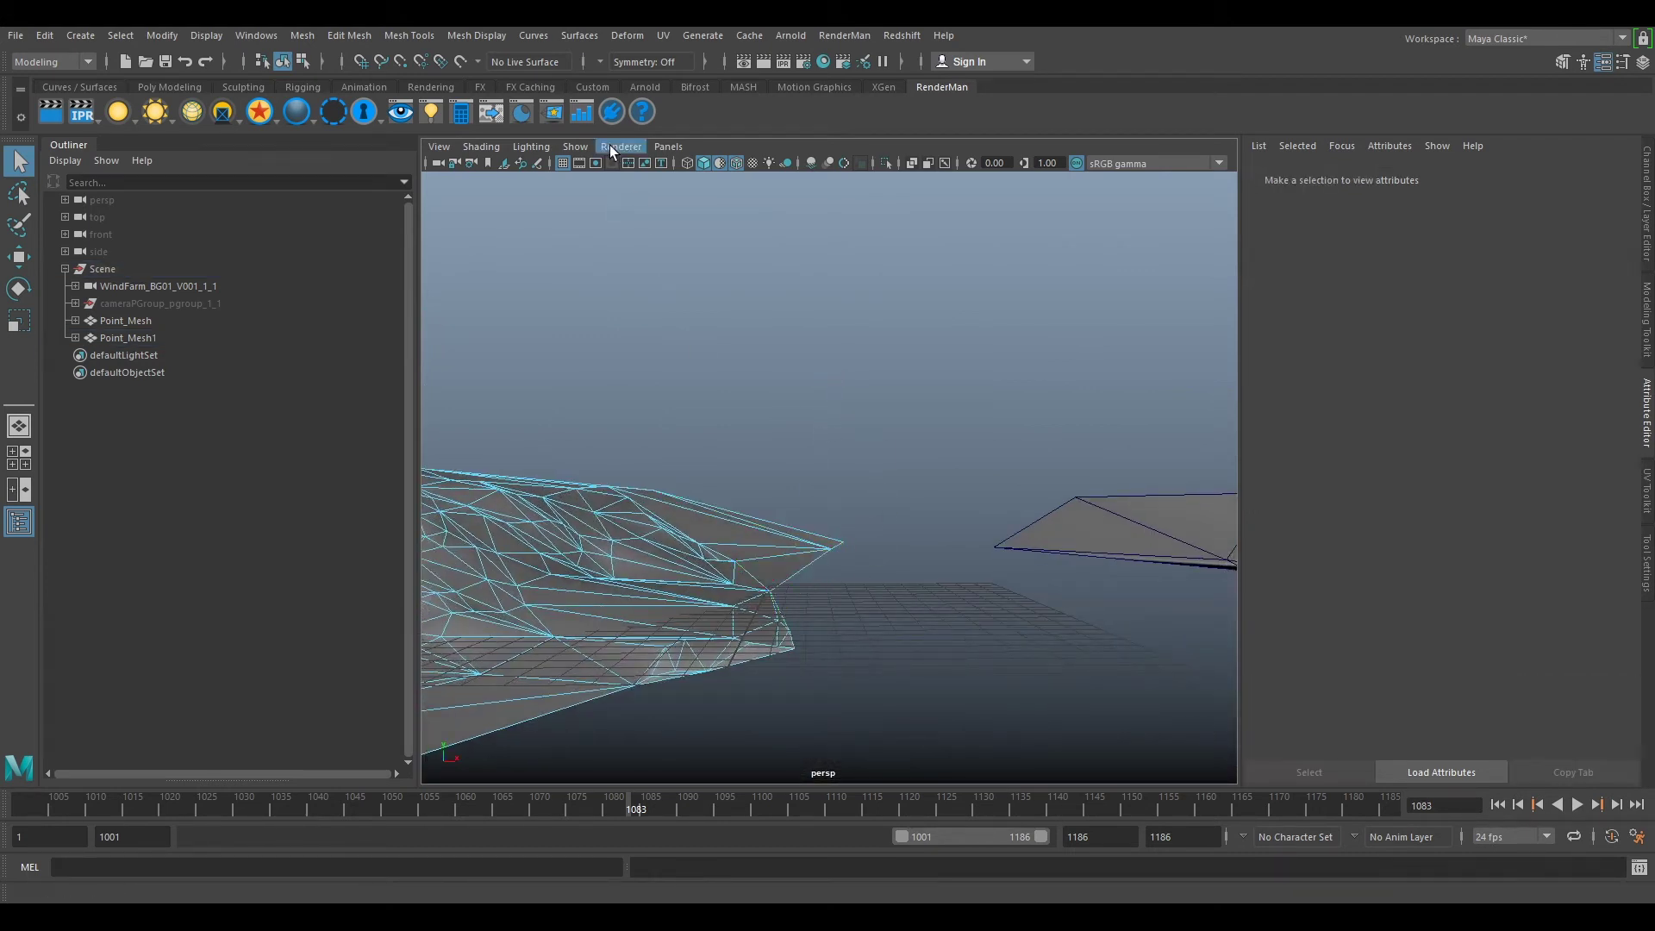
Step: Look through the WindFarm_BG01_V001_1_1 camera again and return Point_Mesh1 to object mode
{"action": "left_click", "coordinate": [660, 150]}
{"action": "mouse_move", "coordinate": [776, 162]}
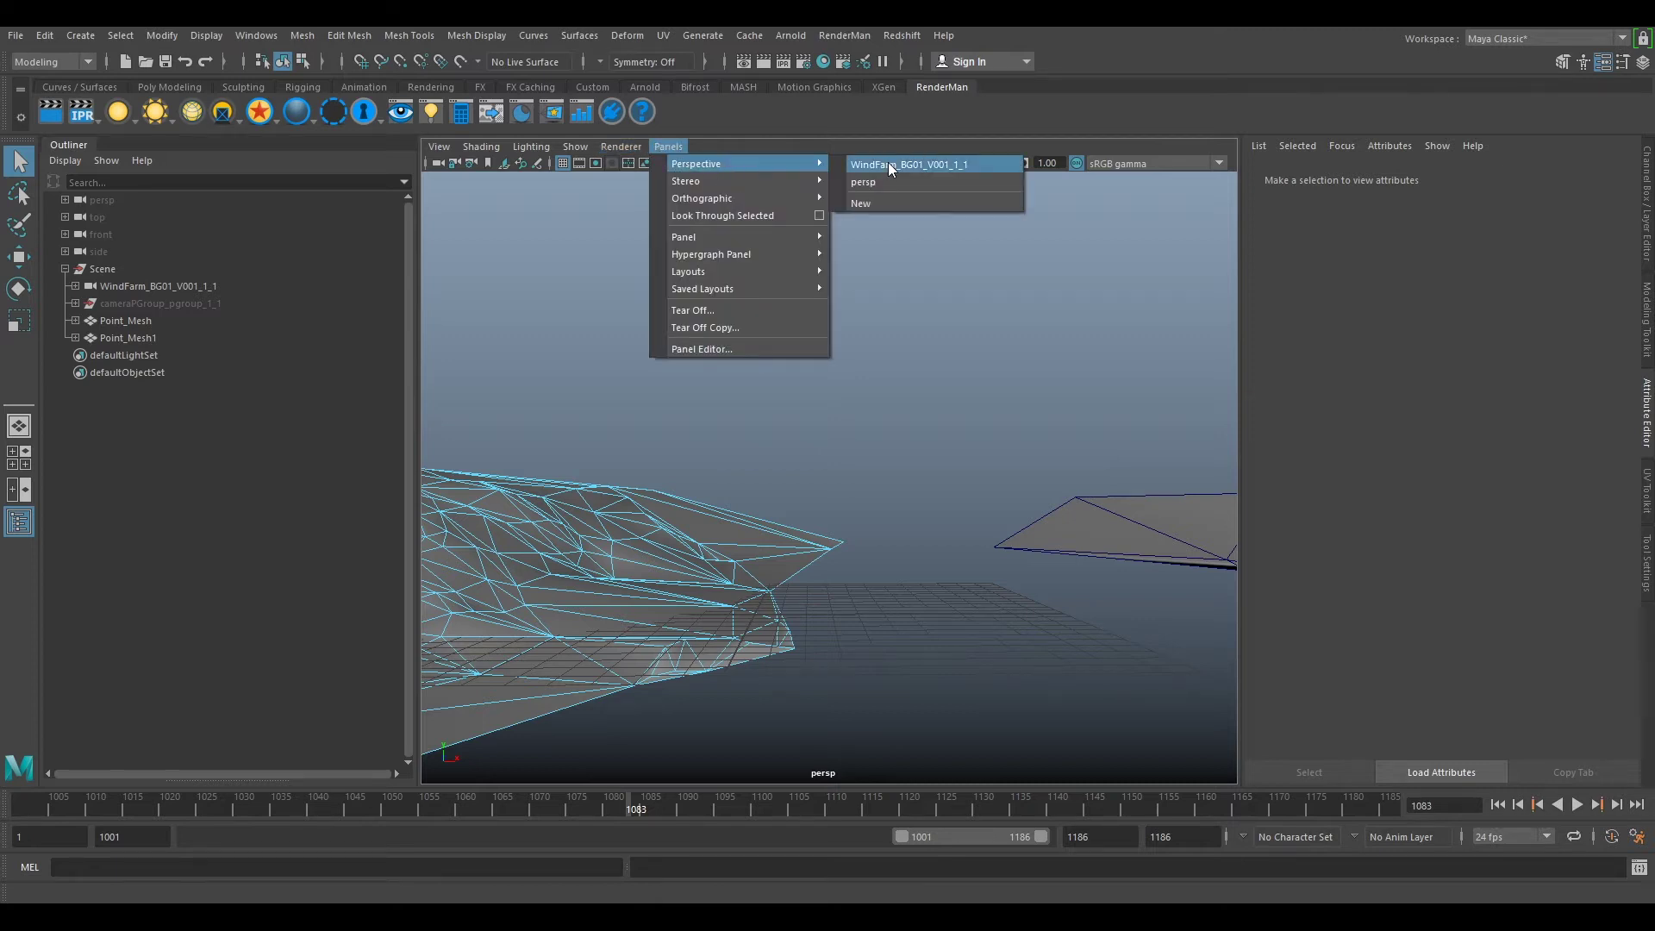
{"action": "left_click", "coordinate": [887, 162]}
{"action": "right_click_drag", "start_coordinate": [819, 488], "coordinate": [914, 411]}
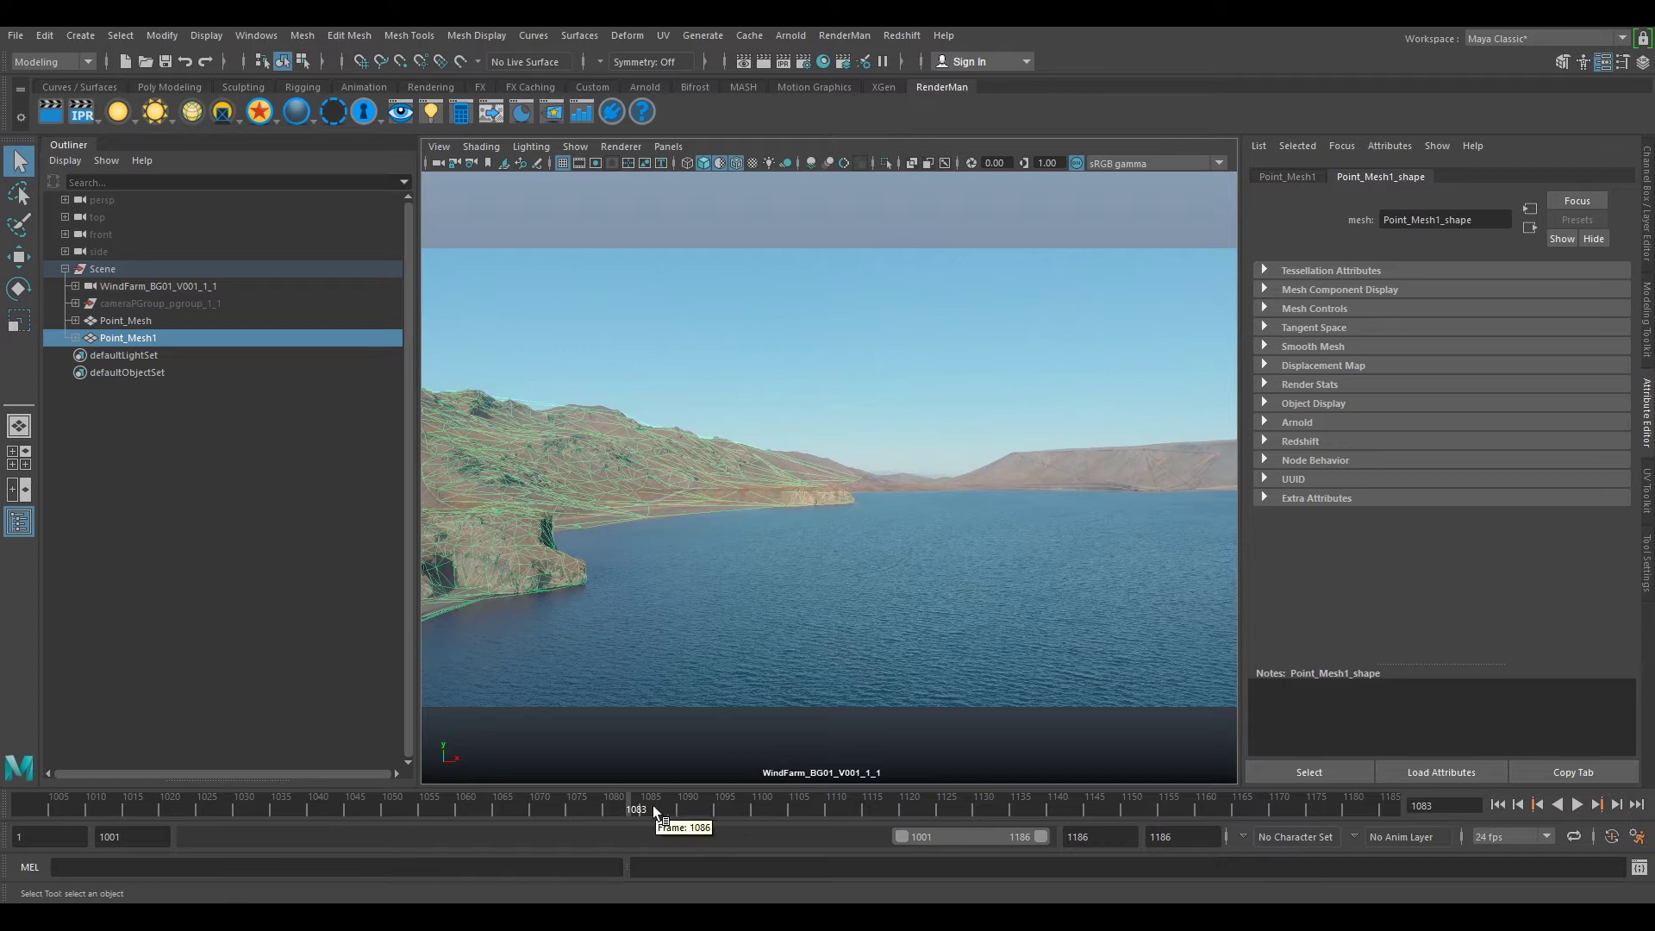
Step: Scrub to frame 1186 to check the mesh against the plate, and undo back to frame 1083
{"action": "left_click_drag", "start_coordinate": [654, 807], "coordinate": [1401, 759]}
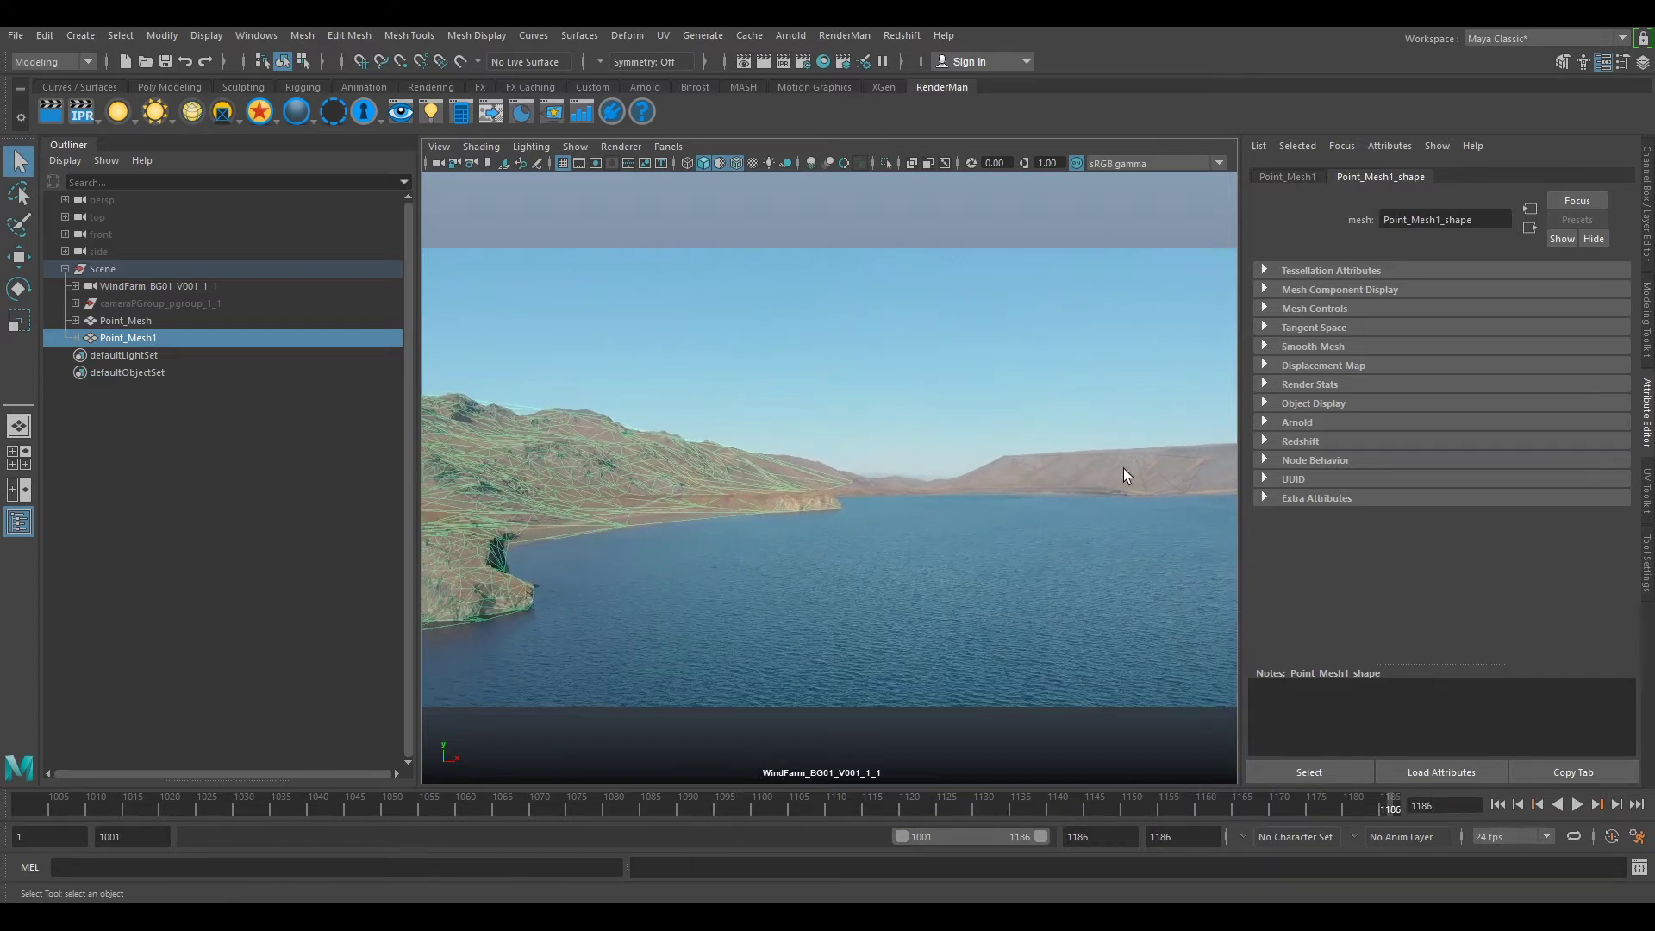
{"action": "left_click", "coordinate": [1068, 478], "text": "shift"}
{"action": "key", "text": "ctrl+z"}
{"action": "key", "text": "ctrl+z"}
{"action": "key", "text": "ctrl+z"}
{"action": "key", "text": "ctrl+z"}
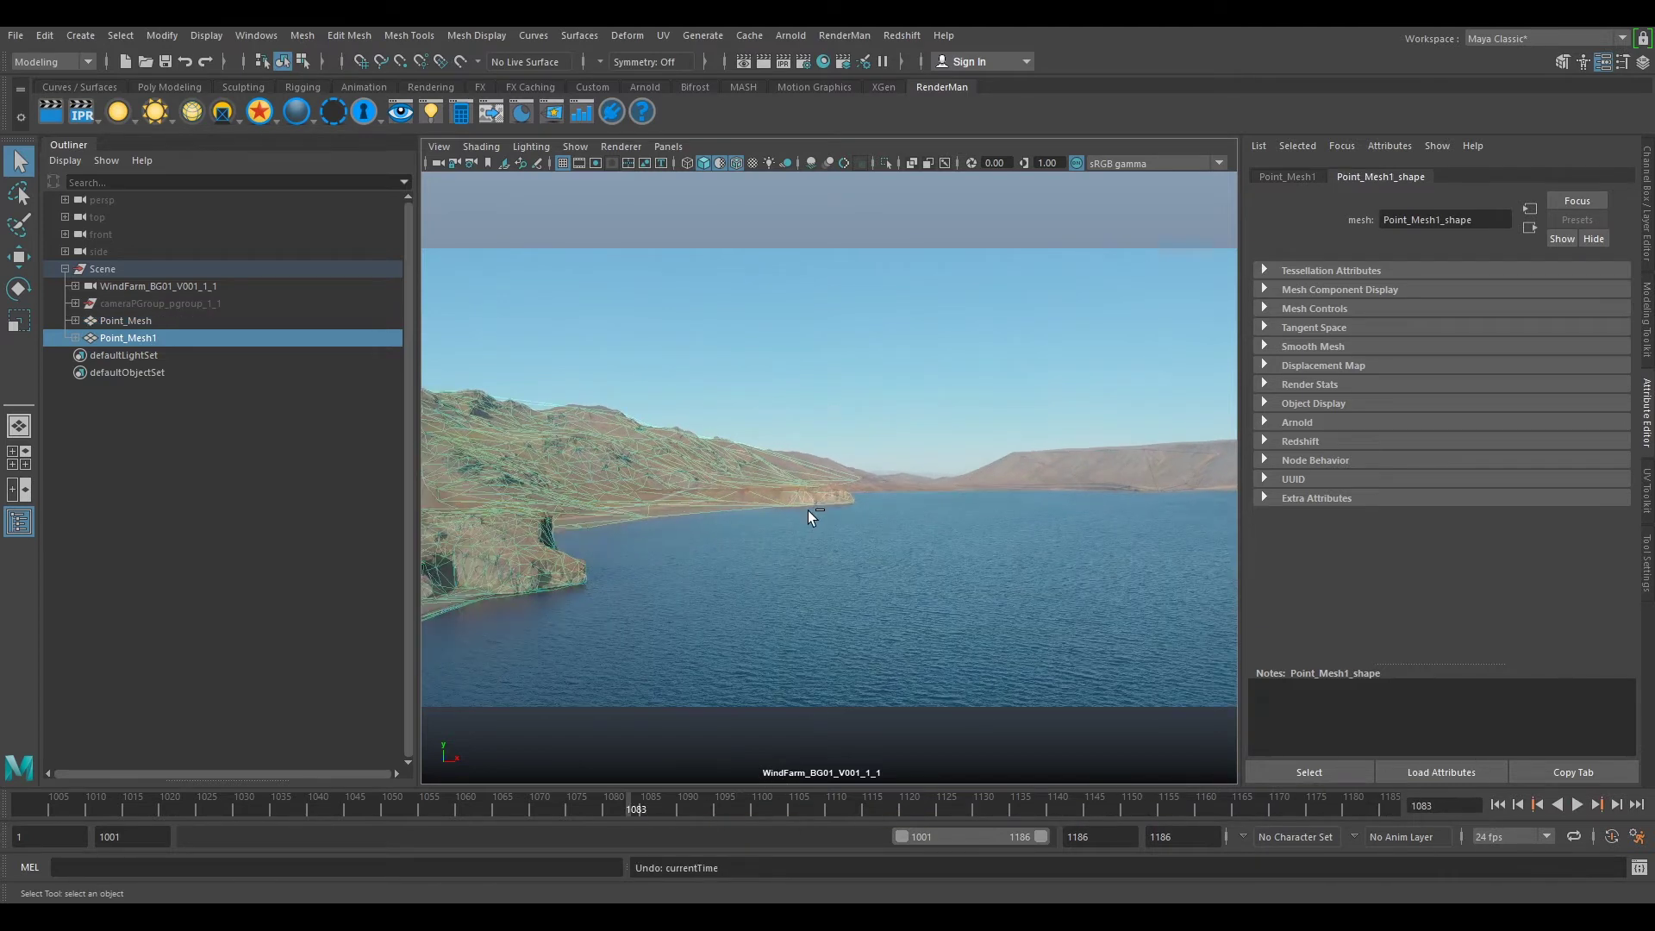
Step: Select Point_Mesh1 and Point_Mesh together in object mode and check their alignment with the plate at frame 1123
{"action": "right_click_drag", "start_coordinate": [813, 502], "coordinate": [858, 493]}
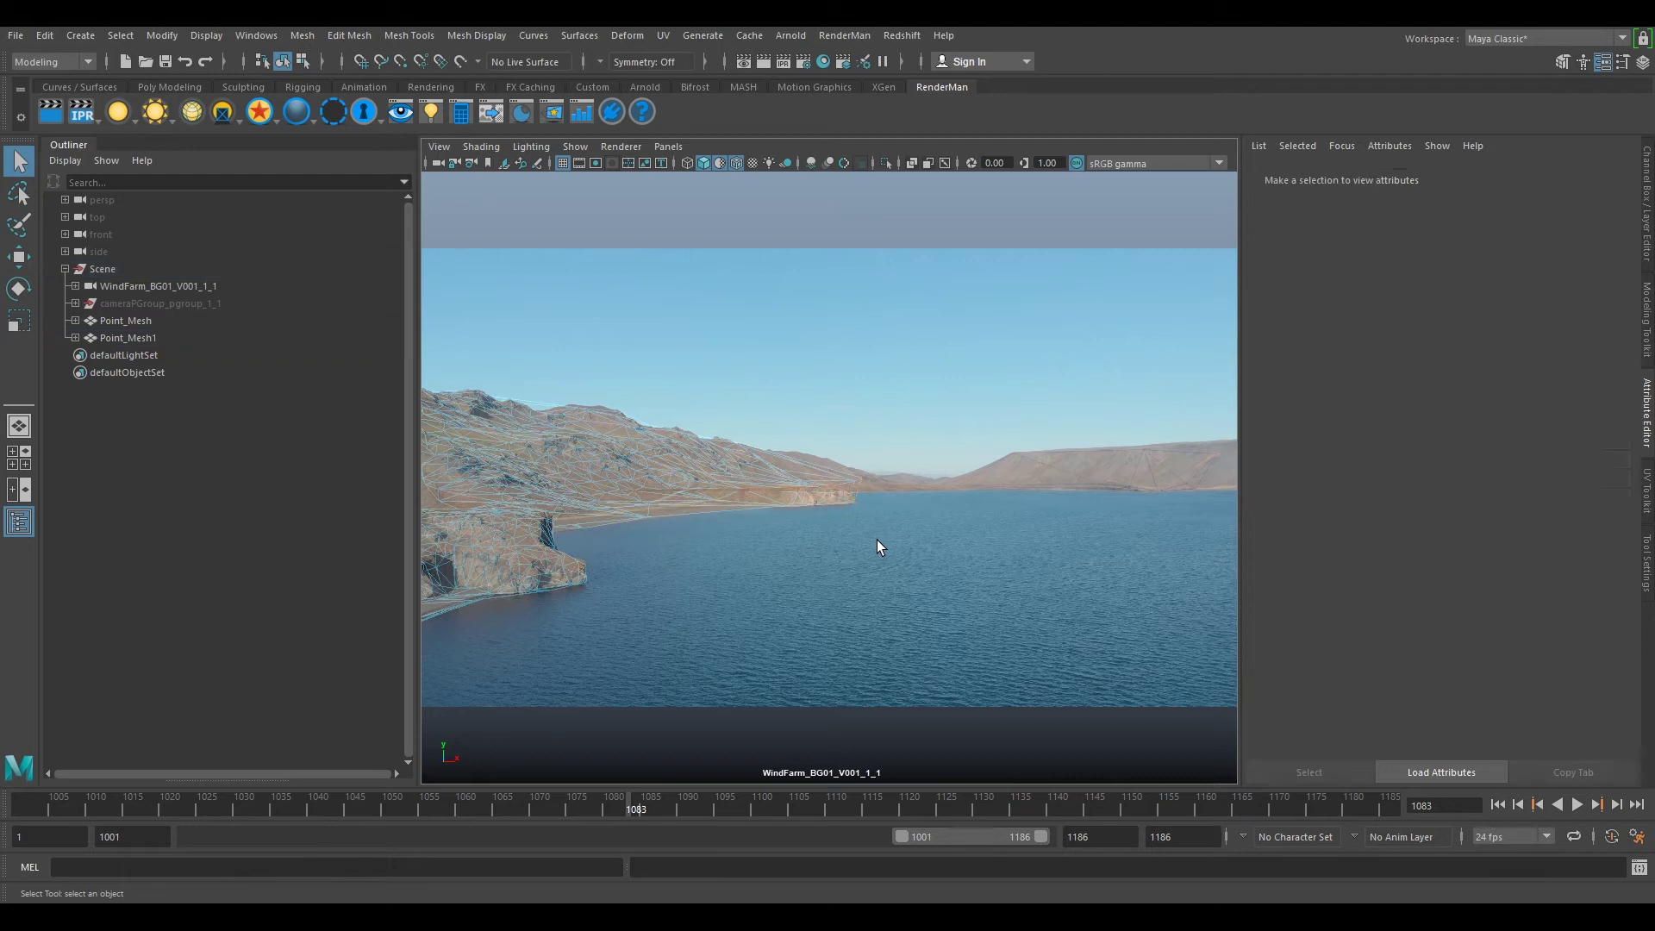
{"action": "right_click_drag", "start_coordinate": [804, 500], "coordinate": [784, 479]}
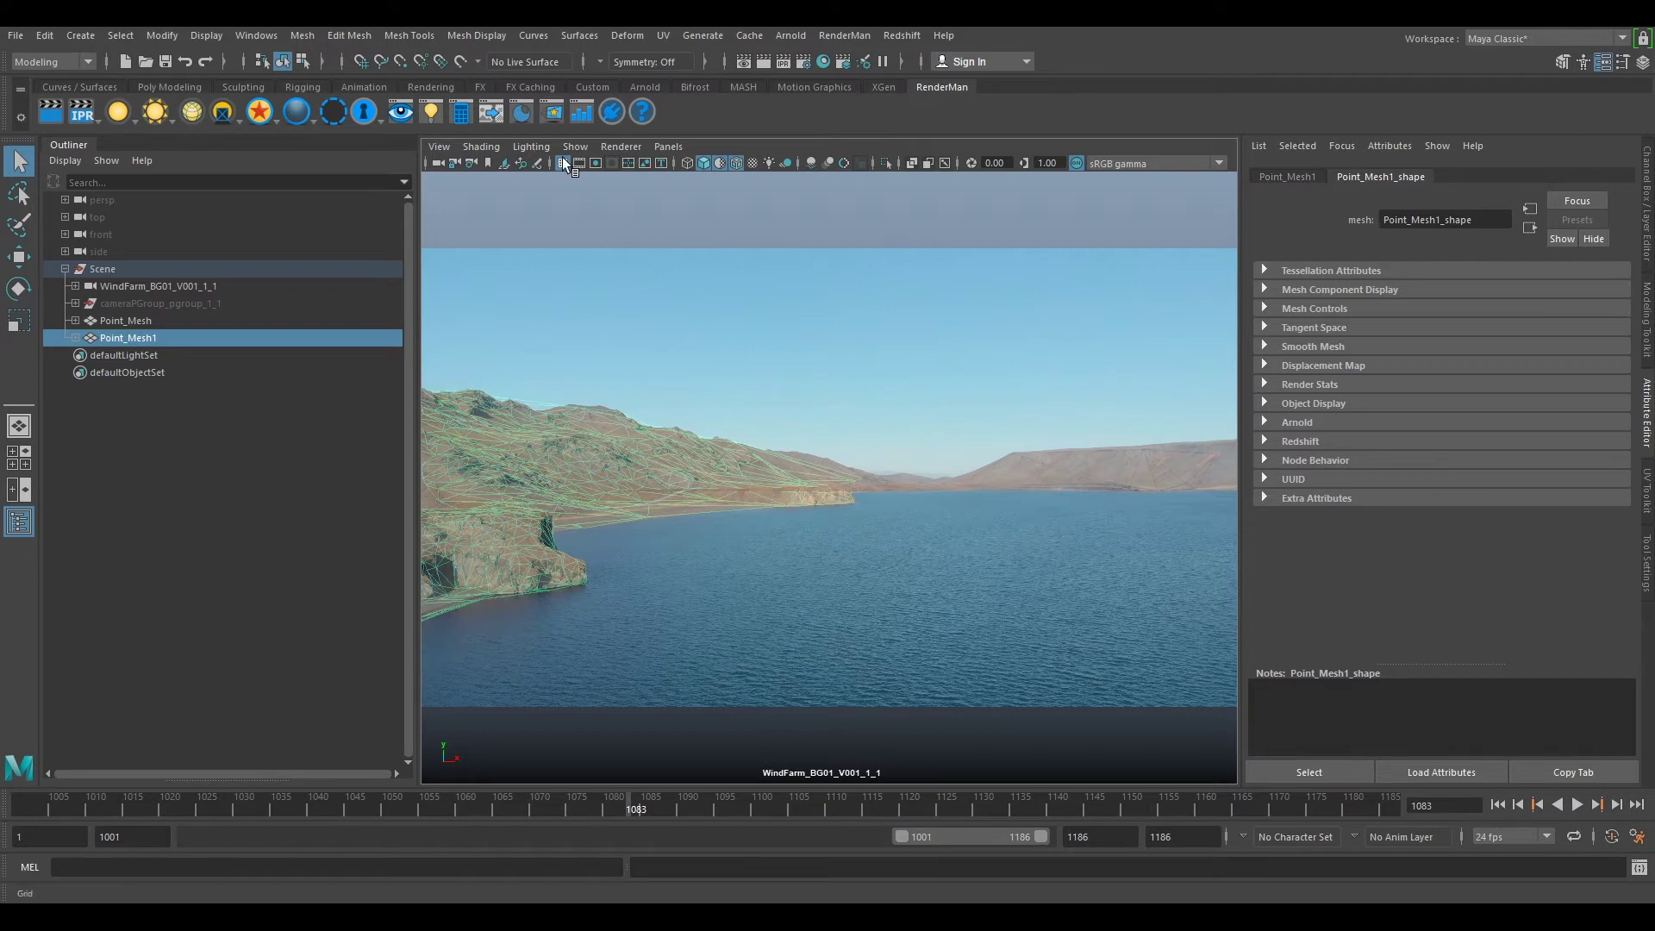
{"action": "left_click", "coordinate": [1069, 473], "text": "shift"}
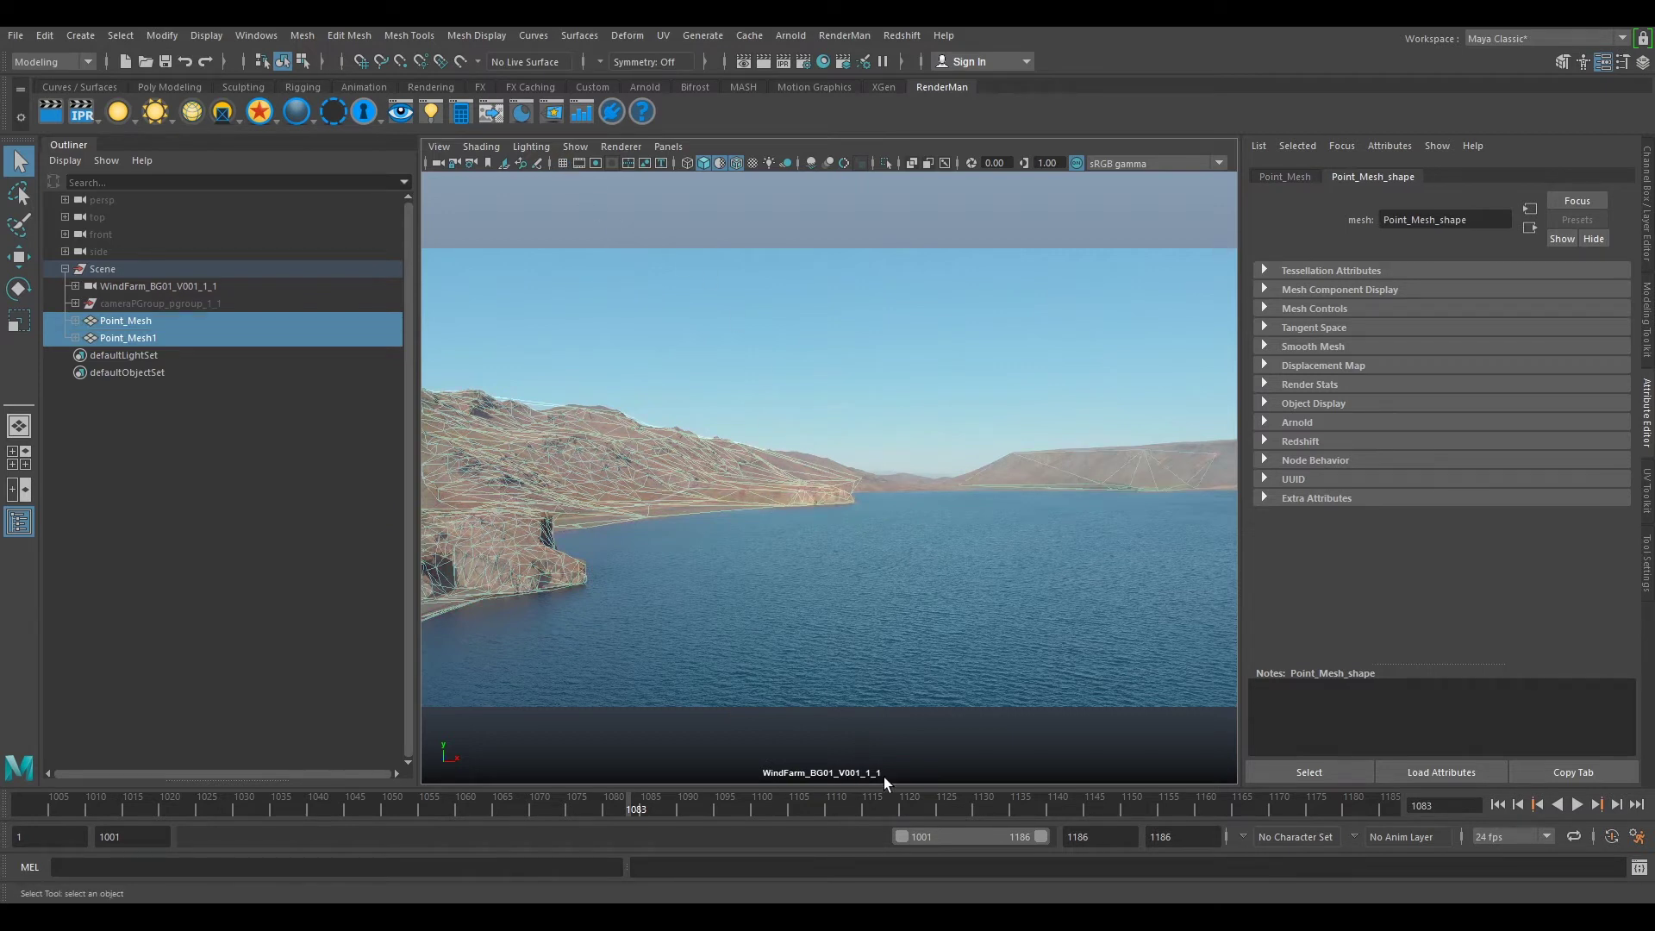
{"action": "mouse_move", "coordinate": [886, 804]}
{"action": "left_mouse_down"}
{"action": "mouse_move", "coordinate": [328, 796]}
{"action": "mouse_move", "coordinate": [1473, 800]}
{"action": "mouse_move", "coordinate": [336, 798]}
{"action": "mouse_move", "coordinate": [931, 800]}
{"action": "left_mouse_up"}
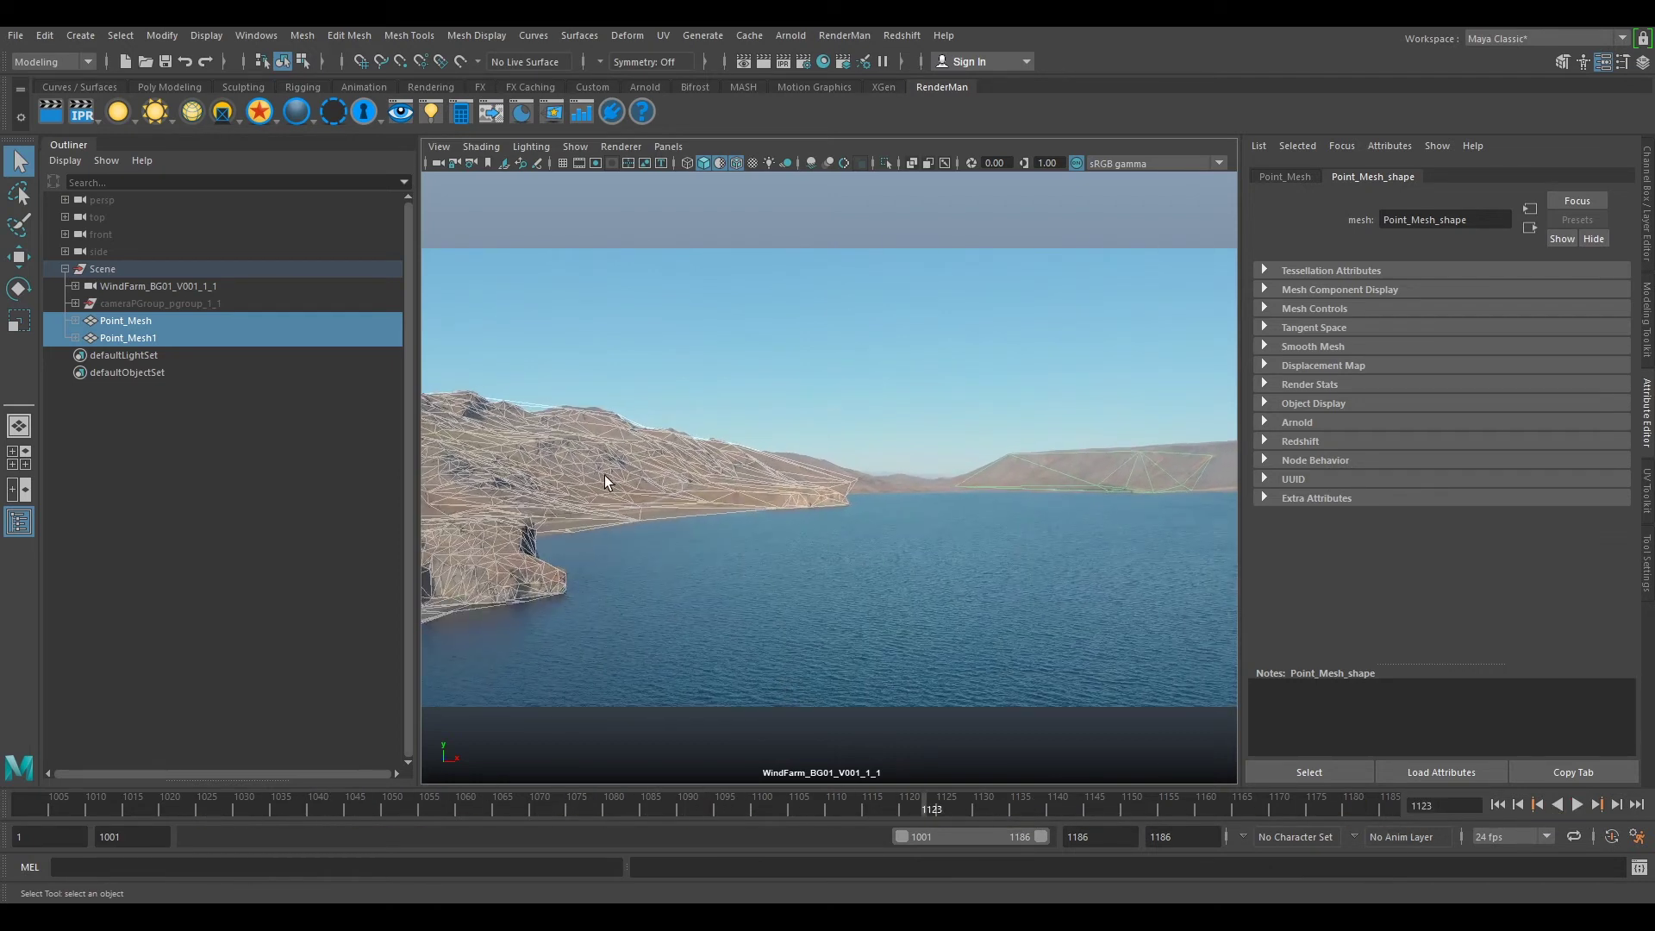
Step: Inspect both meshes and the camera position in the persp view with the grid shown, and return to the WindFarm_BG01_V001_1_1 camera
{"action": "left_click", "coordinate": [666, 147]}
{"action": "mouse_move", "coordinate": [686, 162]}
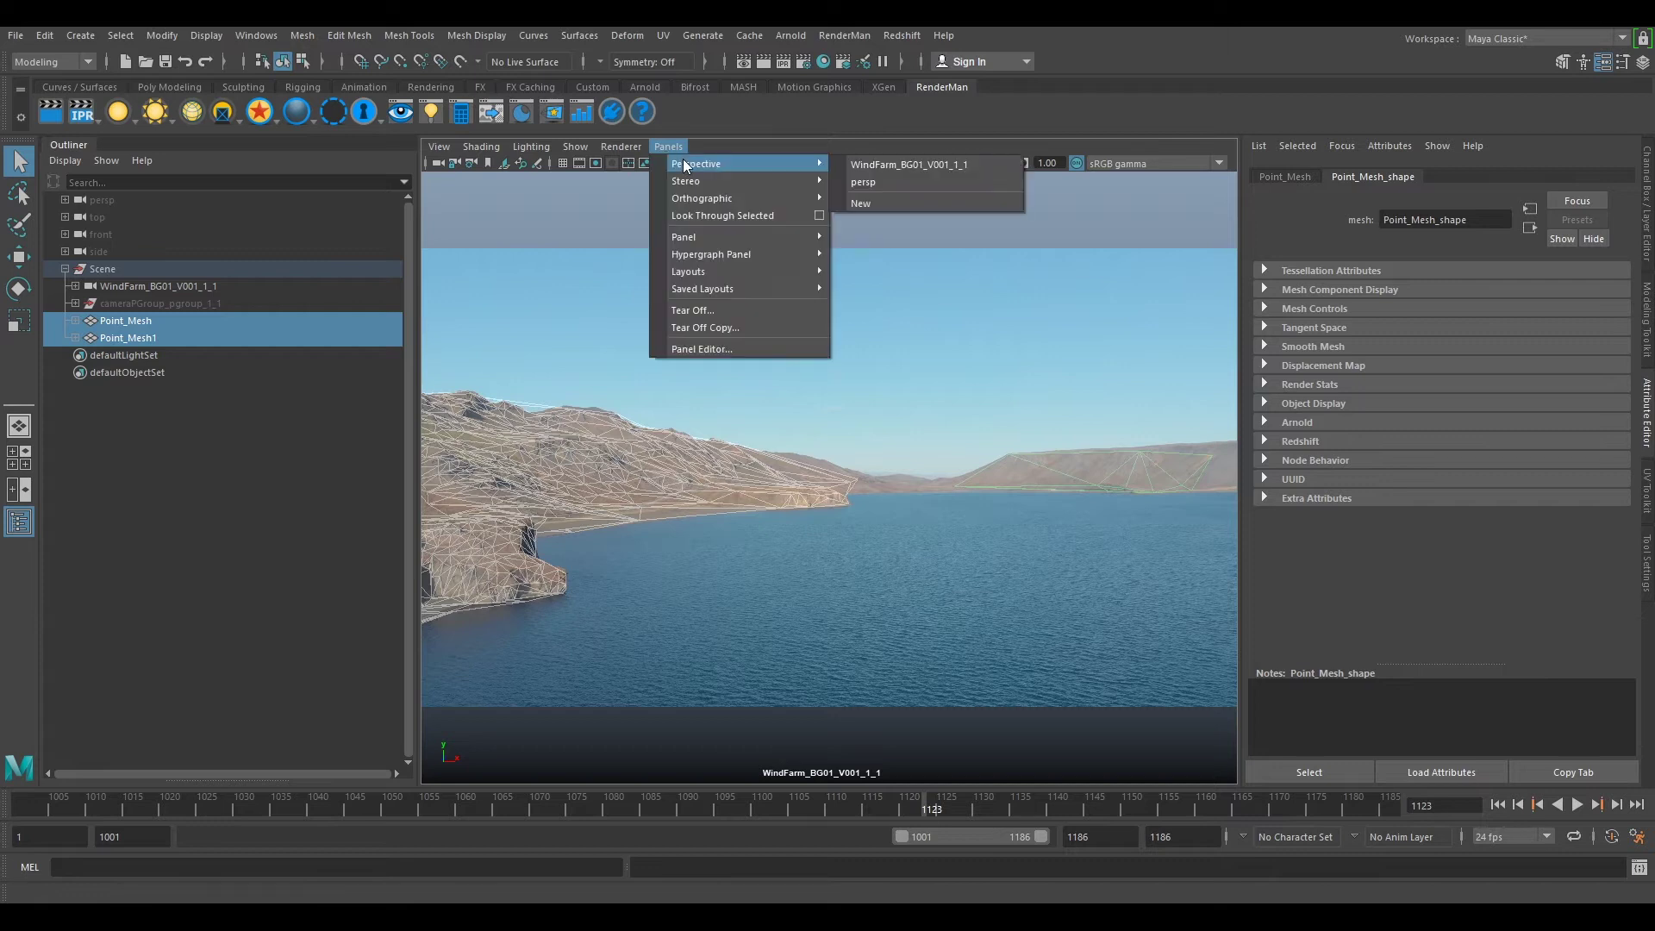
{"action": "left_click", "coordinate": [866, 182]}
{"action": "left_click_drag", "start_coordinate": [888, 466], "coordinate": [743, 553], "text": "alt"}
{"action": "left_click", "coordinate": [562, 164]}
{"action": "scroll", "coordinate": [866, 493], "scroll_direction": "up", "scroll_amount": 5}
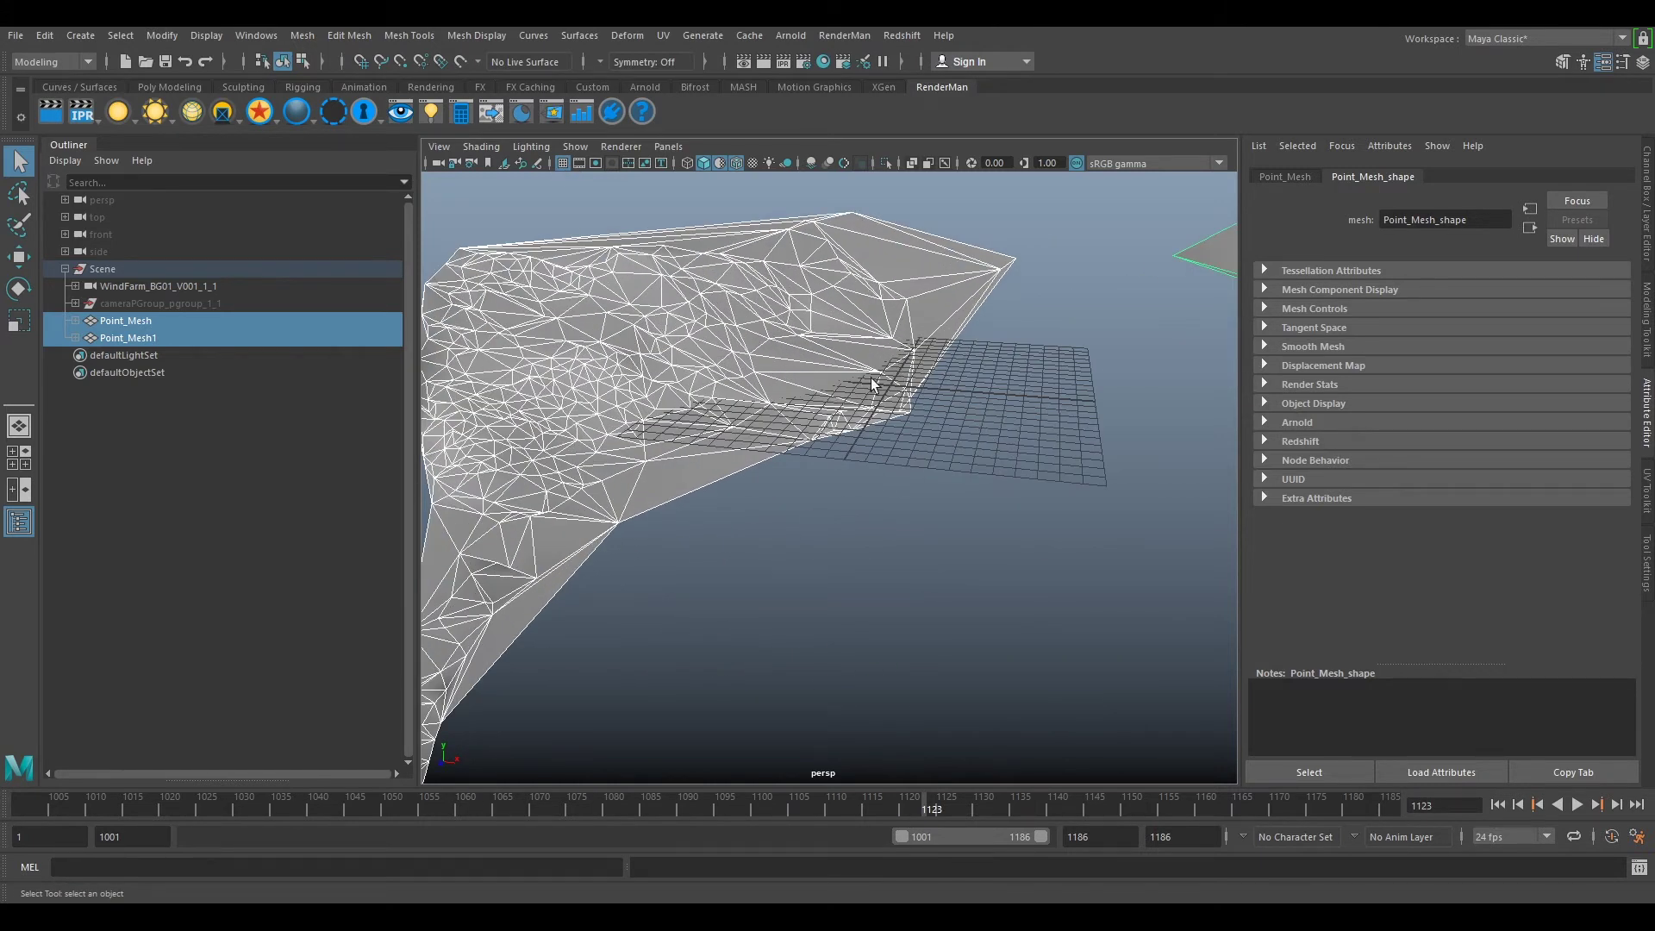
{"action": "left_click_drag", "start_coordinate": [843, 433], "coordinate": [777, 403], "text": "alt"}
{"action": "left_click", "coordinate": [668, 146]}
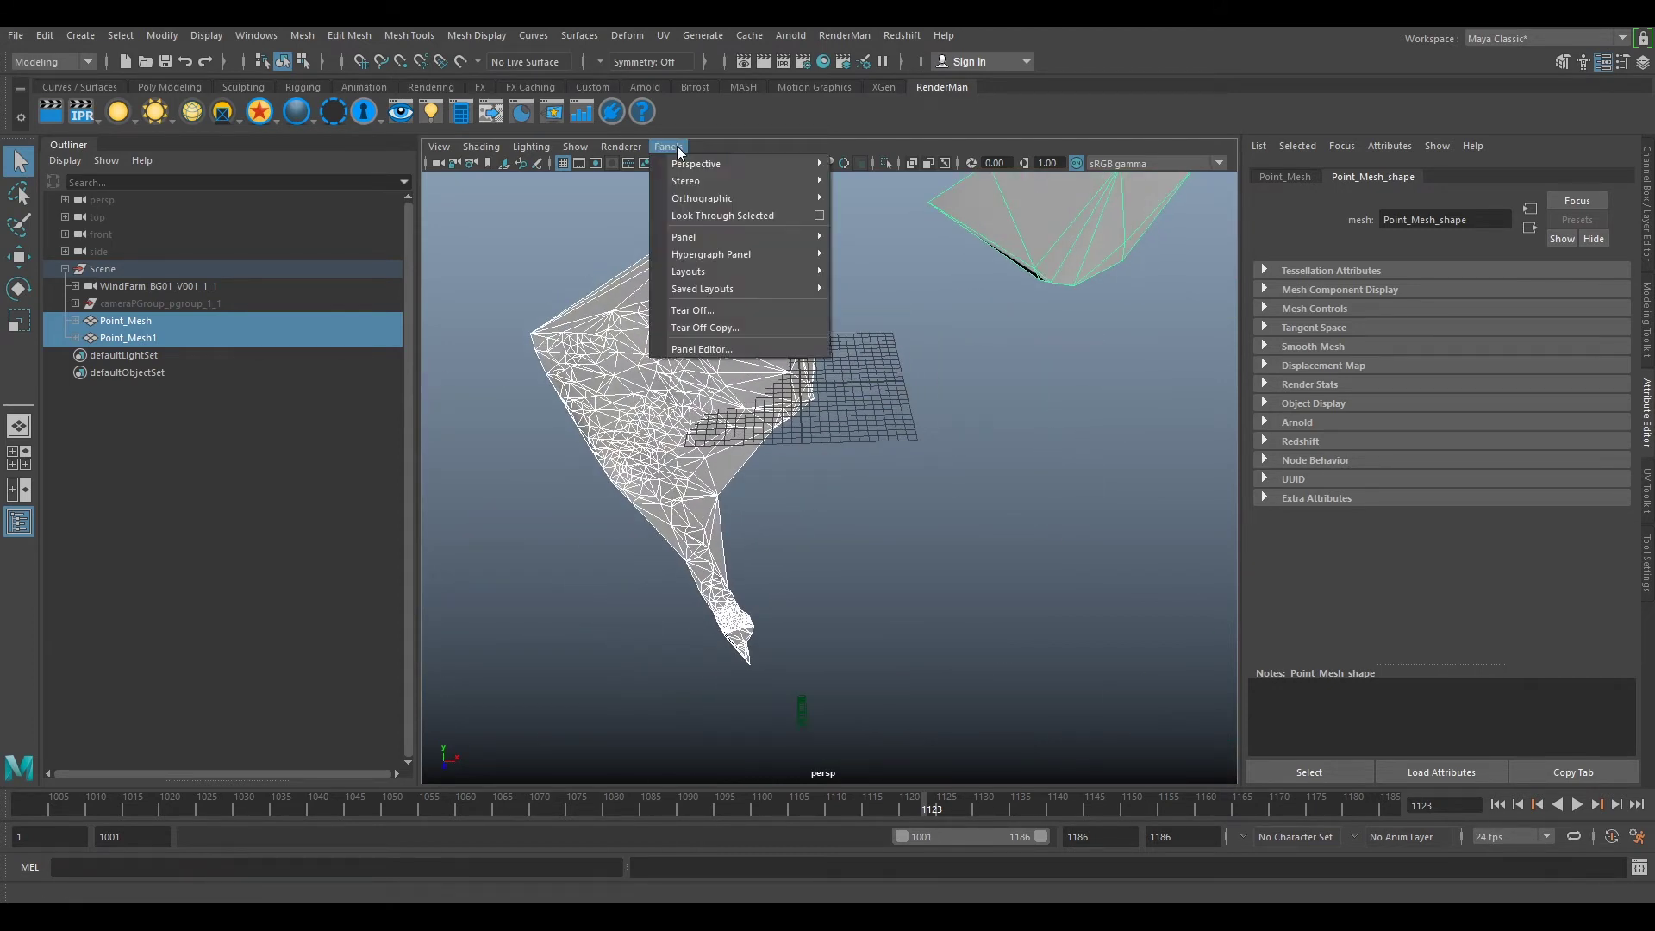
{"action": "mouse_move", "coordinate": [687, 162]}
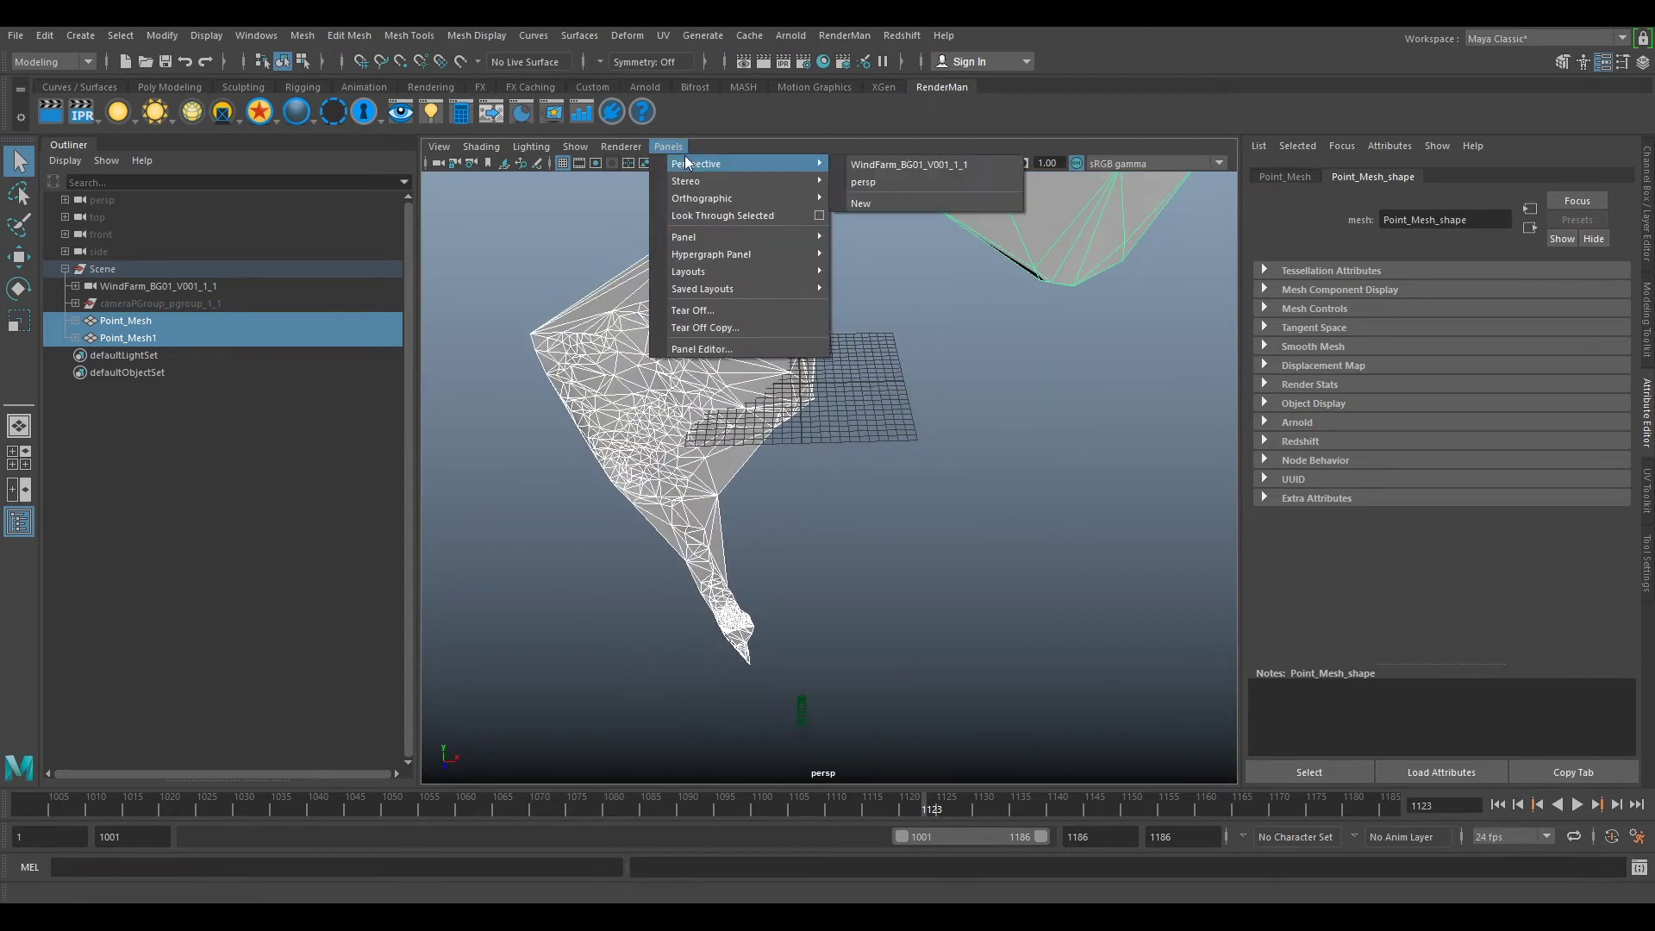
{"action": "left_click", "coordinate": [870, 165]}
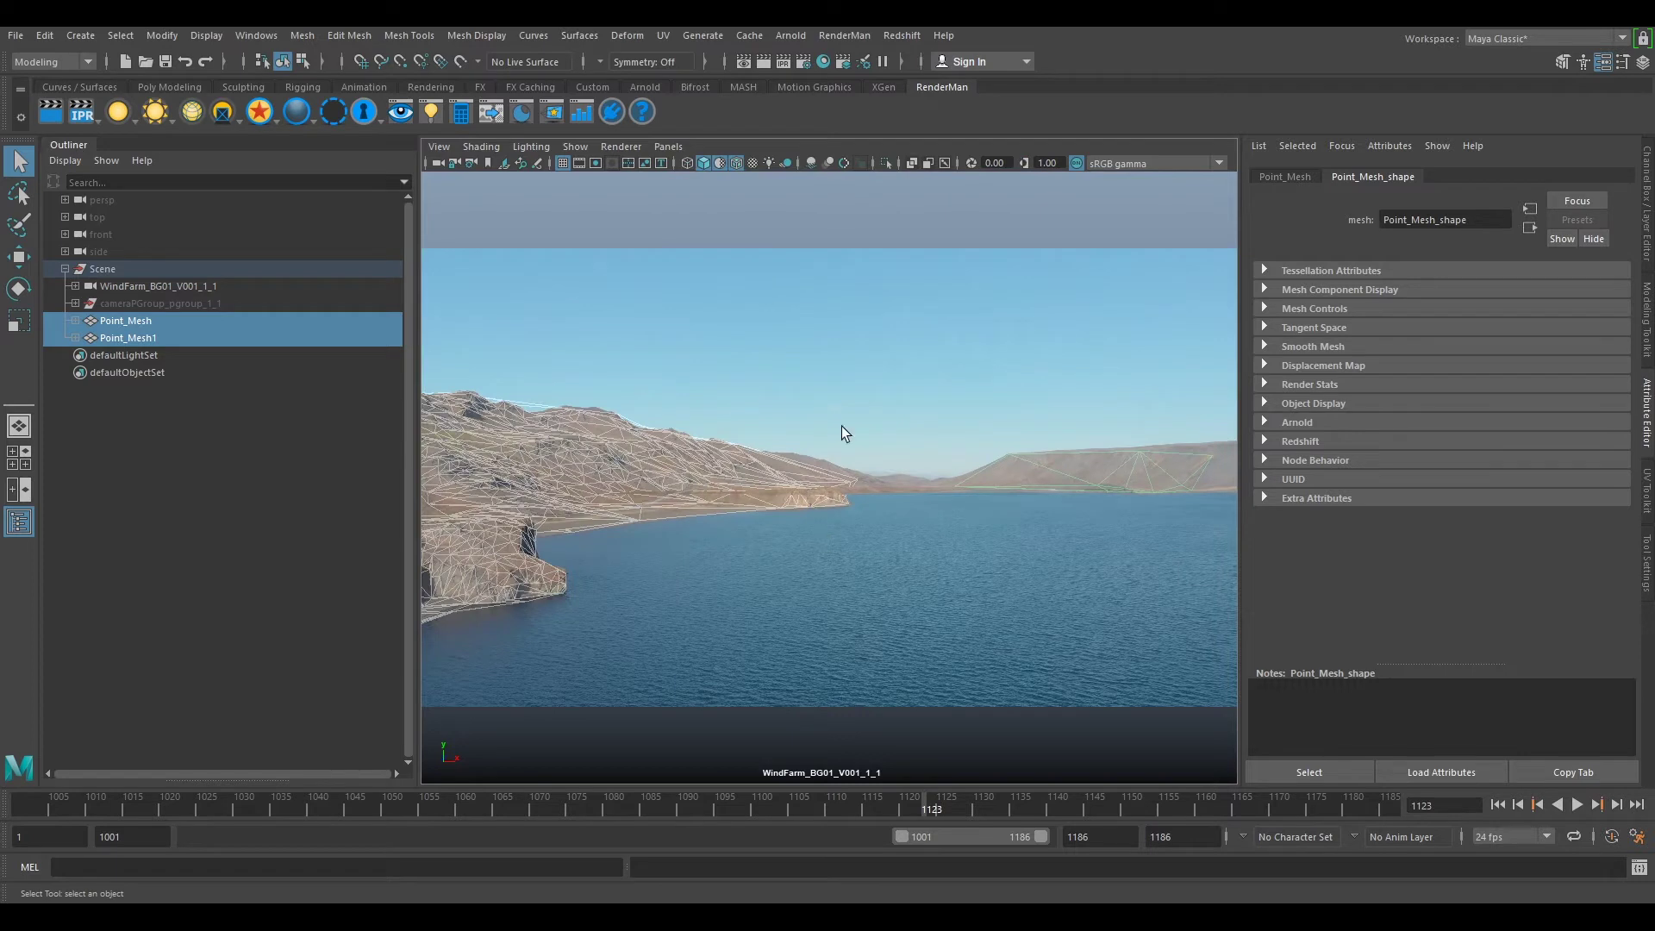
Step: Select the image plane and scrub the plate sequence back to frame 1001 in the camera view
{"action": "left_click", "coordinate": [595, 548]}
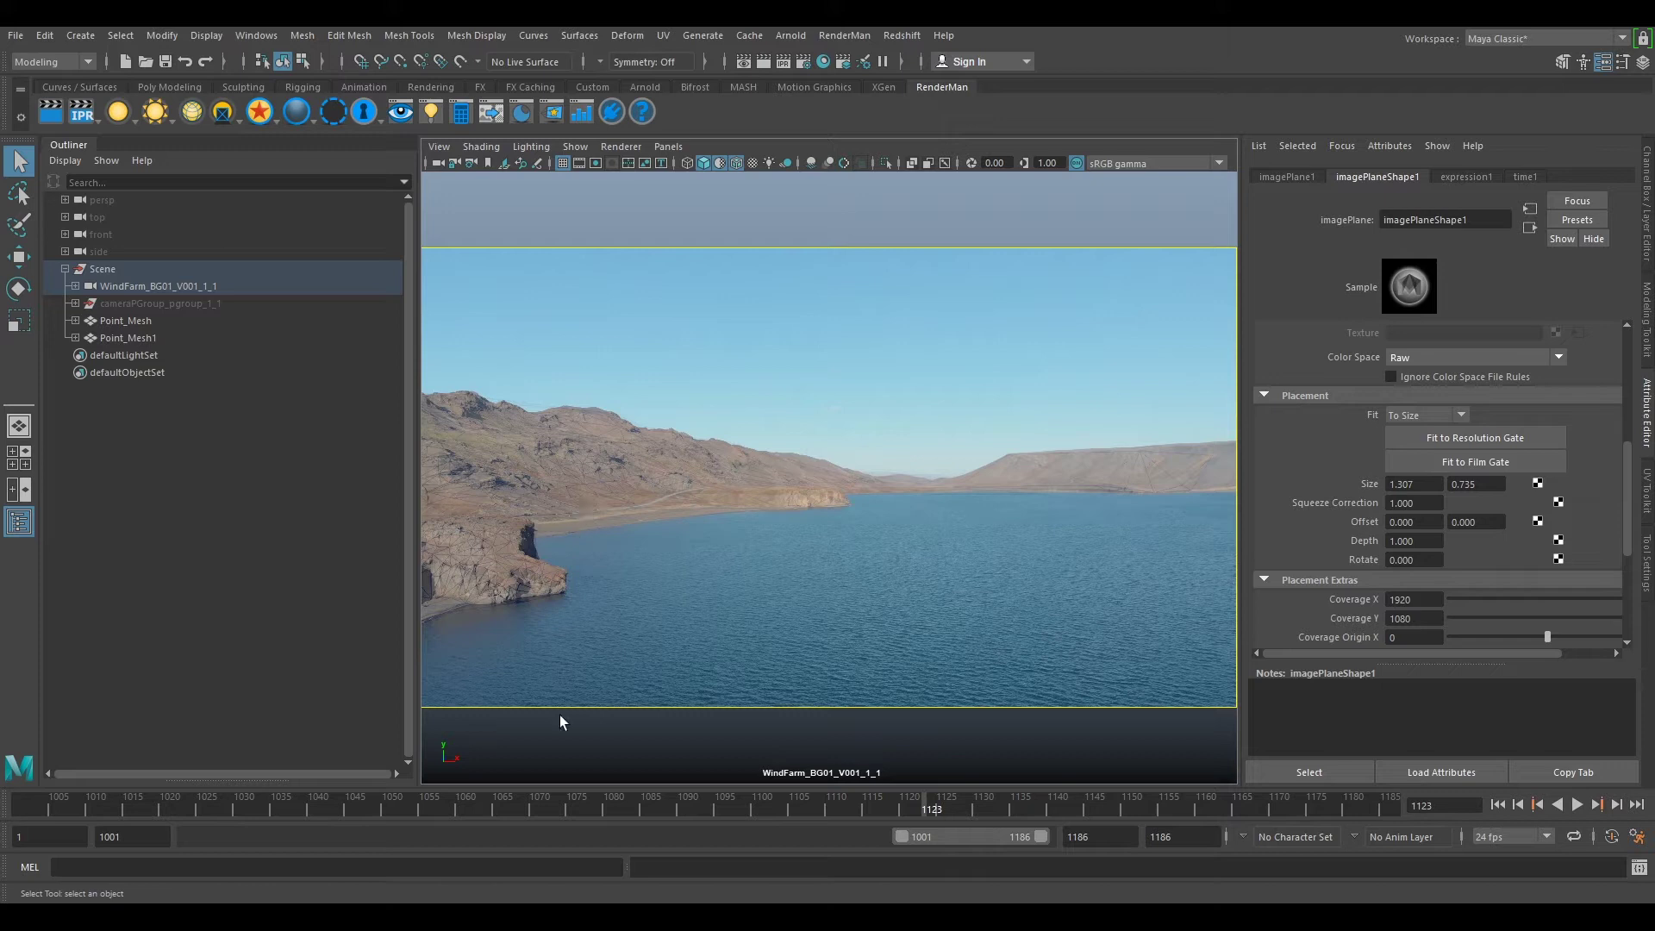
{"action": "key", "text": "backslash"}
{"action": "left_click_drag", "start_coordinate": [614, 801], "coordinate": [1, 834]}
{"action": "key", "text": "alt+v"}
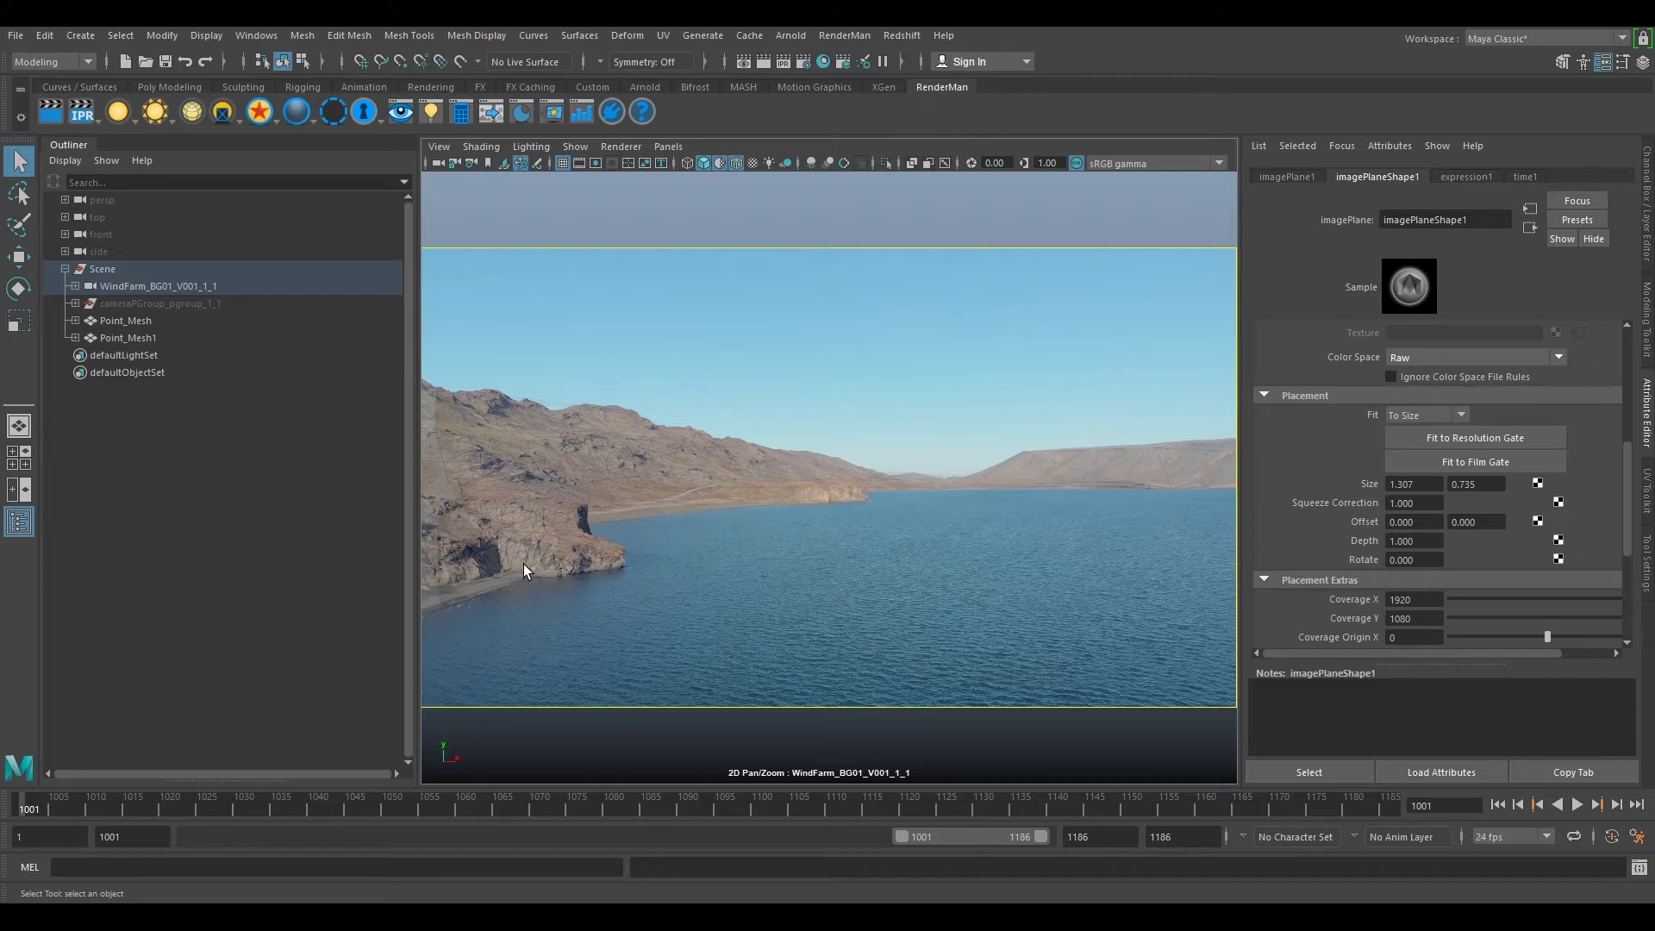
Step: Examine the far shoreline and hillside road in the frame 1001 plate through the matchmove camera's 2D pan/zoom
{"action": "key", "text": "backslash"}
{"action": "key", "text": "backslash"}
{"action": "key", "text": "backslash"}
{"action": "key", "text": "backslash"}
{"action": "key", "text": "backslash"}
{"action": "key", "text": "backslash"}
{"action": "right_click_drag", "start_coordinate": [639, 464], "coordinate": [801, 570]}
{"action": "right_click_drag", "start_coordinate": [626, 576], "coordinate": [1281, 396], "text": "alt"}
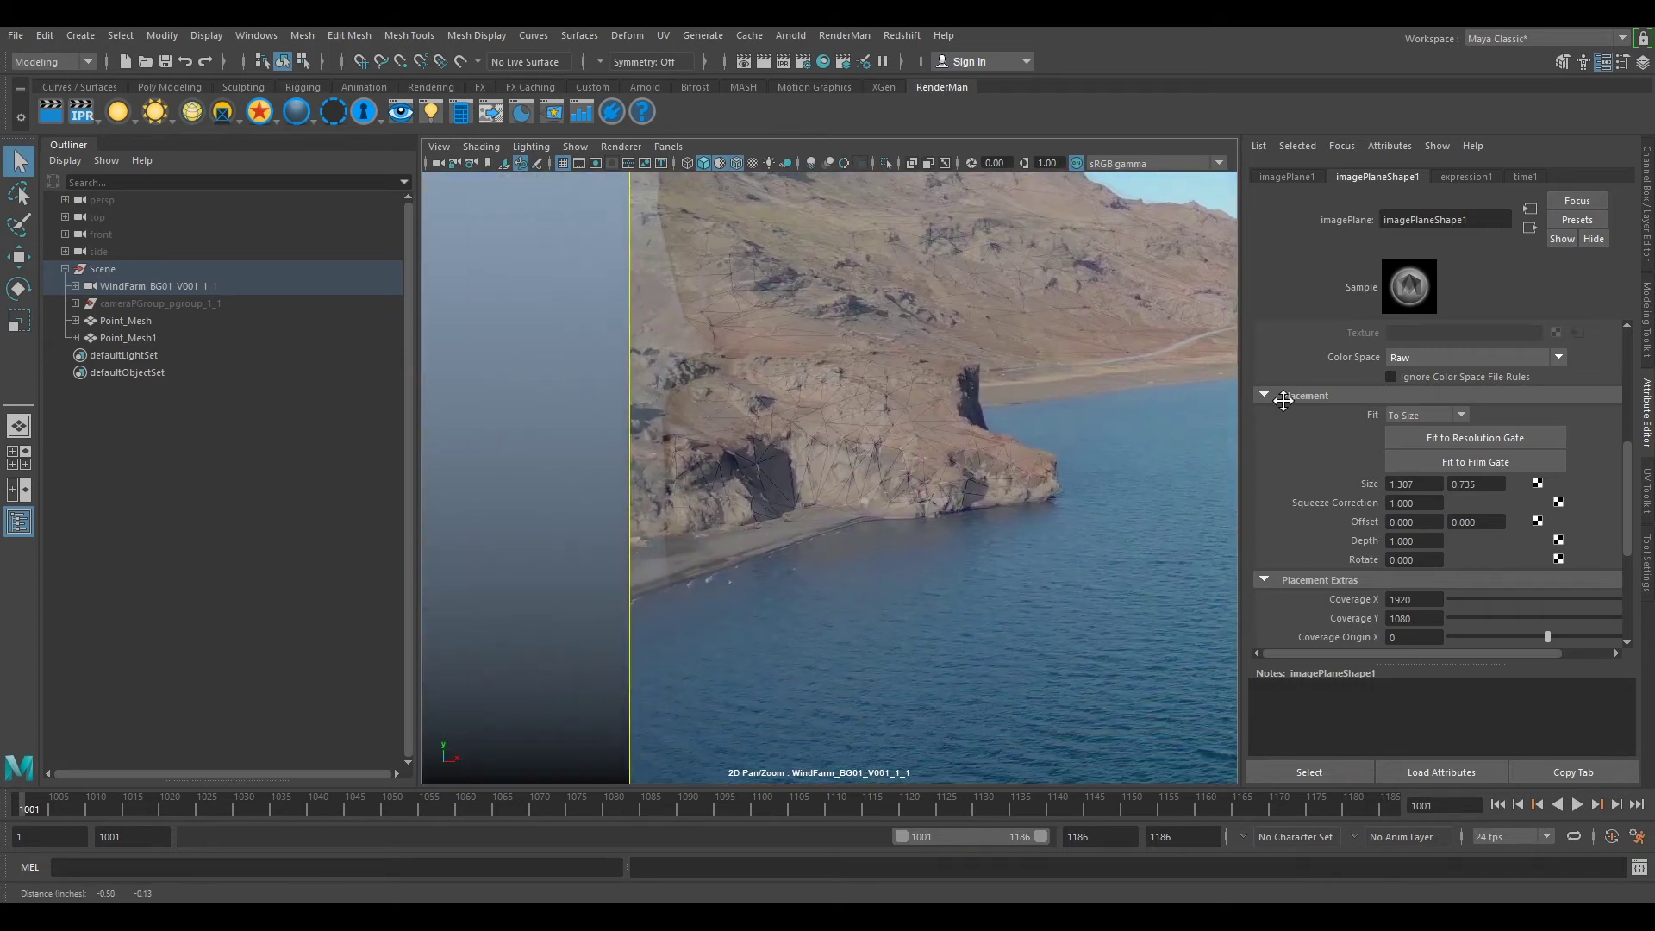
{"action": "middle_click_drag", "start_coordinate": [1282, 396], "coordinate": [951, 521], "text": "alt"}
{"action": "right_click_drag", "start_coordinate": [951, 522], "coordinate": [1168, 665], "text": "alt"}
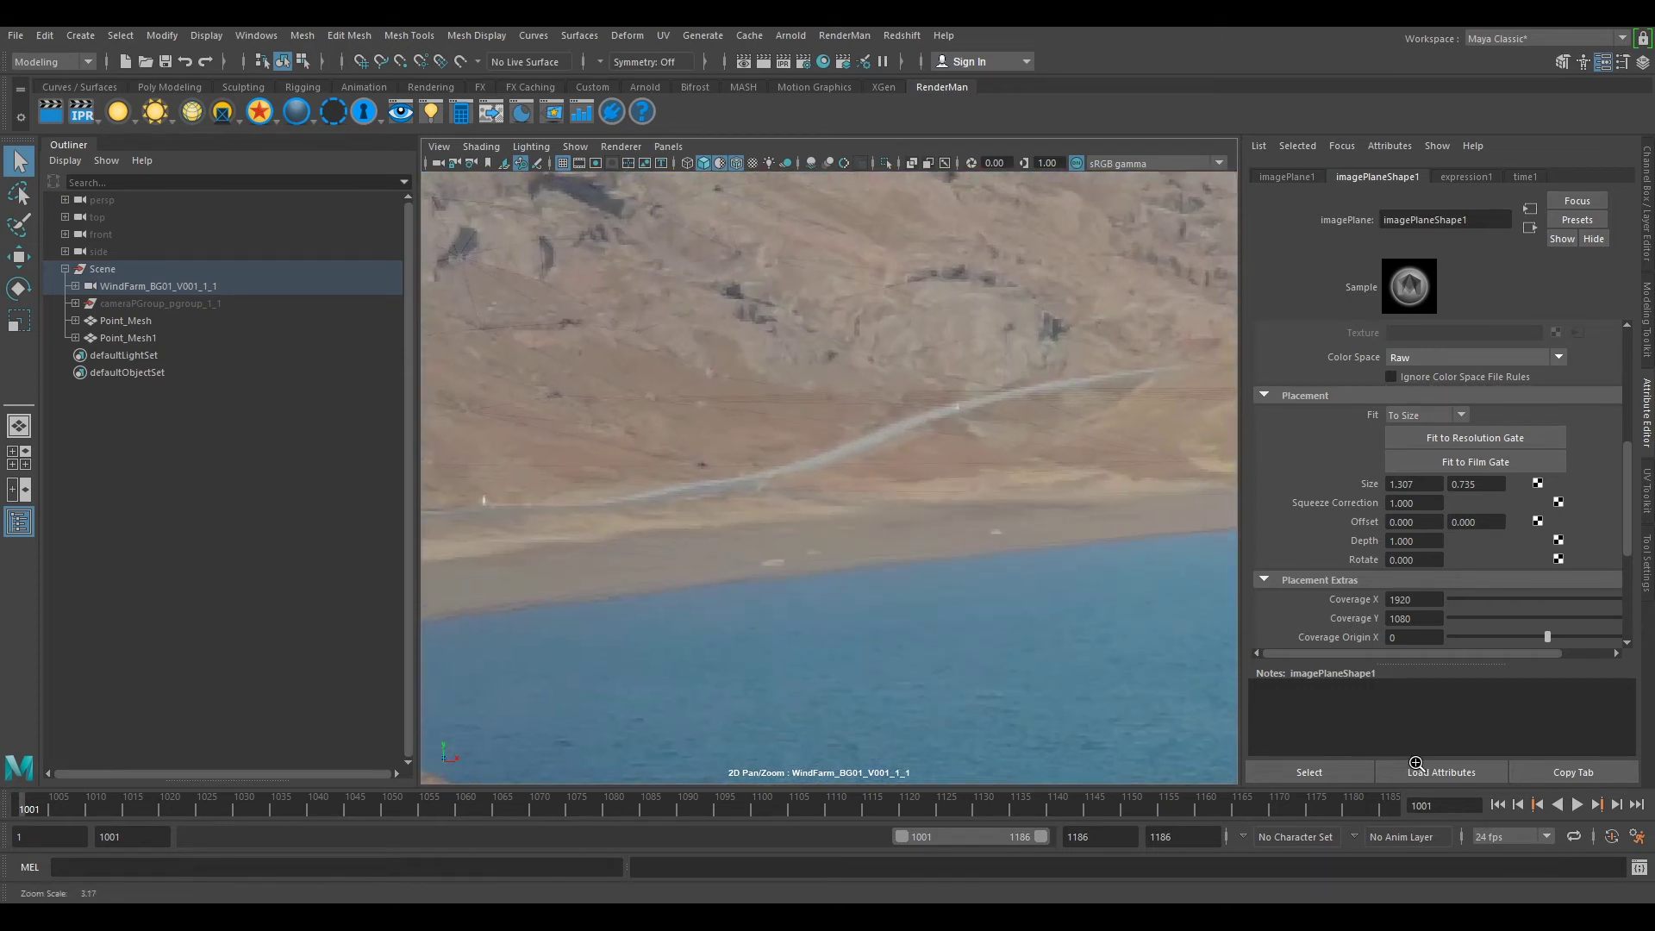
{"action": "middle_click_drag", "start_coordinate": [724, 642], "coordinate": [770, 652], "text": "alt"}
{"action": "right_click_drag", "start_coordinate": [735, 536], "coordinate": [634, 530], "text": "alt"}
{"action": "right_click_drag", "start_coordinate": [1123, 635], "coordinate": [798, 587], "text": "alt"}
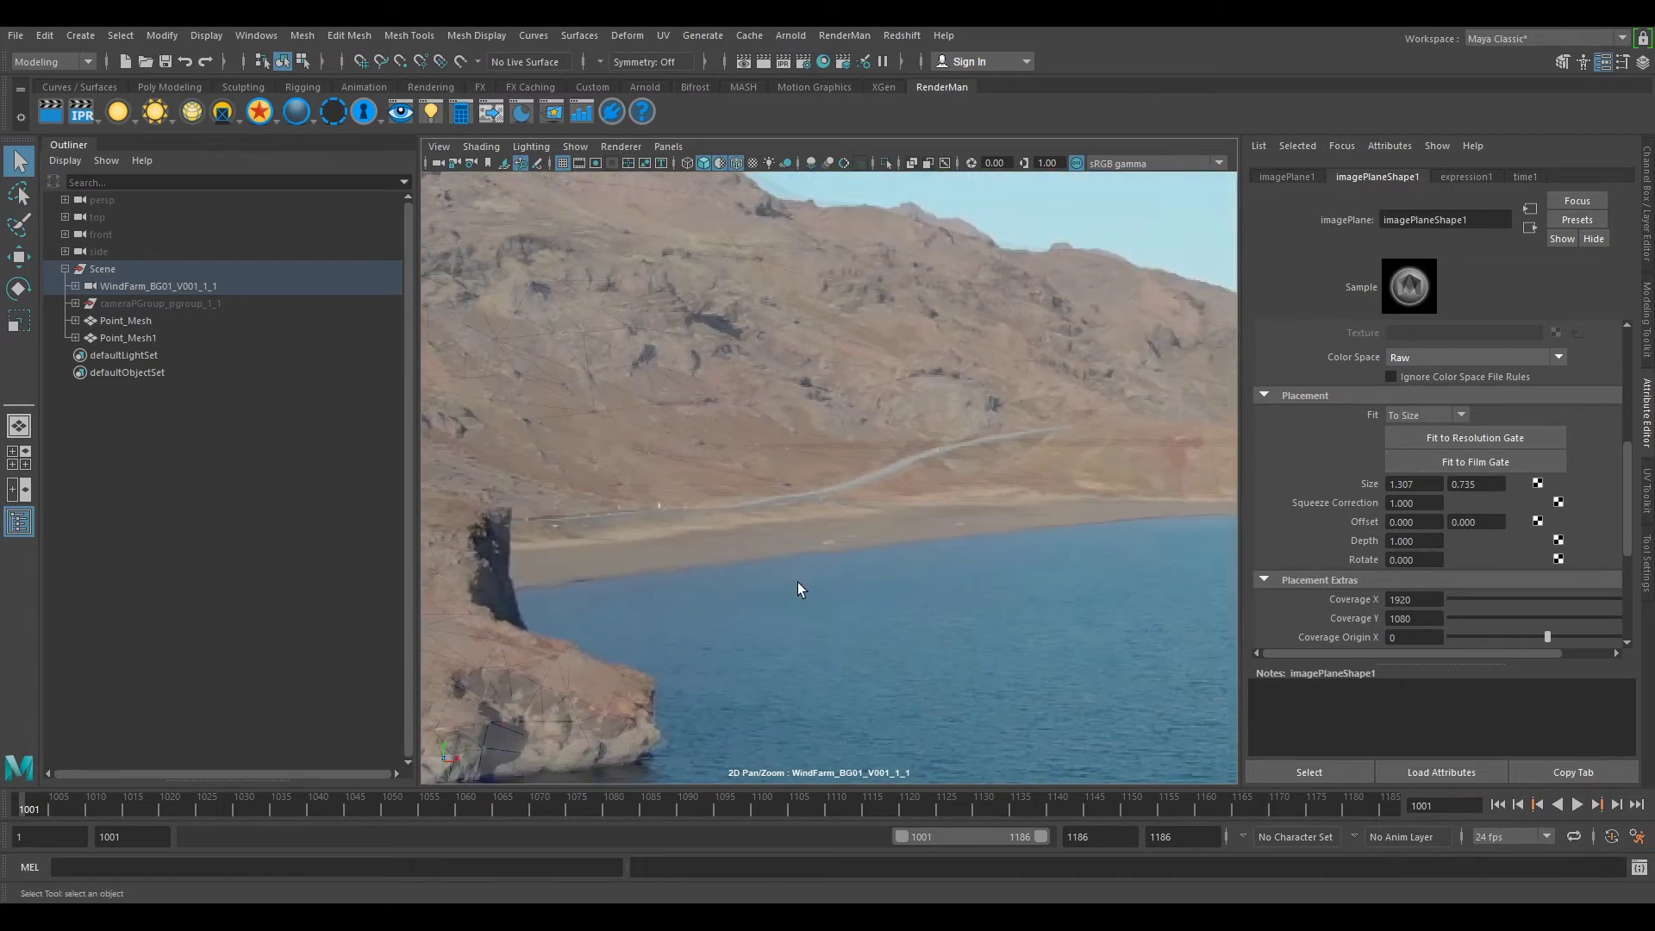
Step: Examine the near cliff and the beach at its foot to judge the real-world scale of the plate
{"action": "middle_click_drag", "start_coordinate": [791, 589], "coordinate": [1201, 497], "text": "alt"}
{"action": "middle_click_drag", "start_coordinate": [703, 687], "coordinate": [865, 561], "text": "alt"}
{"action": "right_click_drag", "start_coordinate": [865, 561], "coordinate": [942, 672], "text": "alt"}
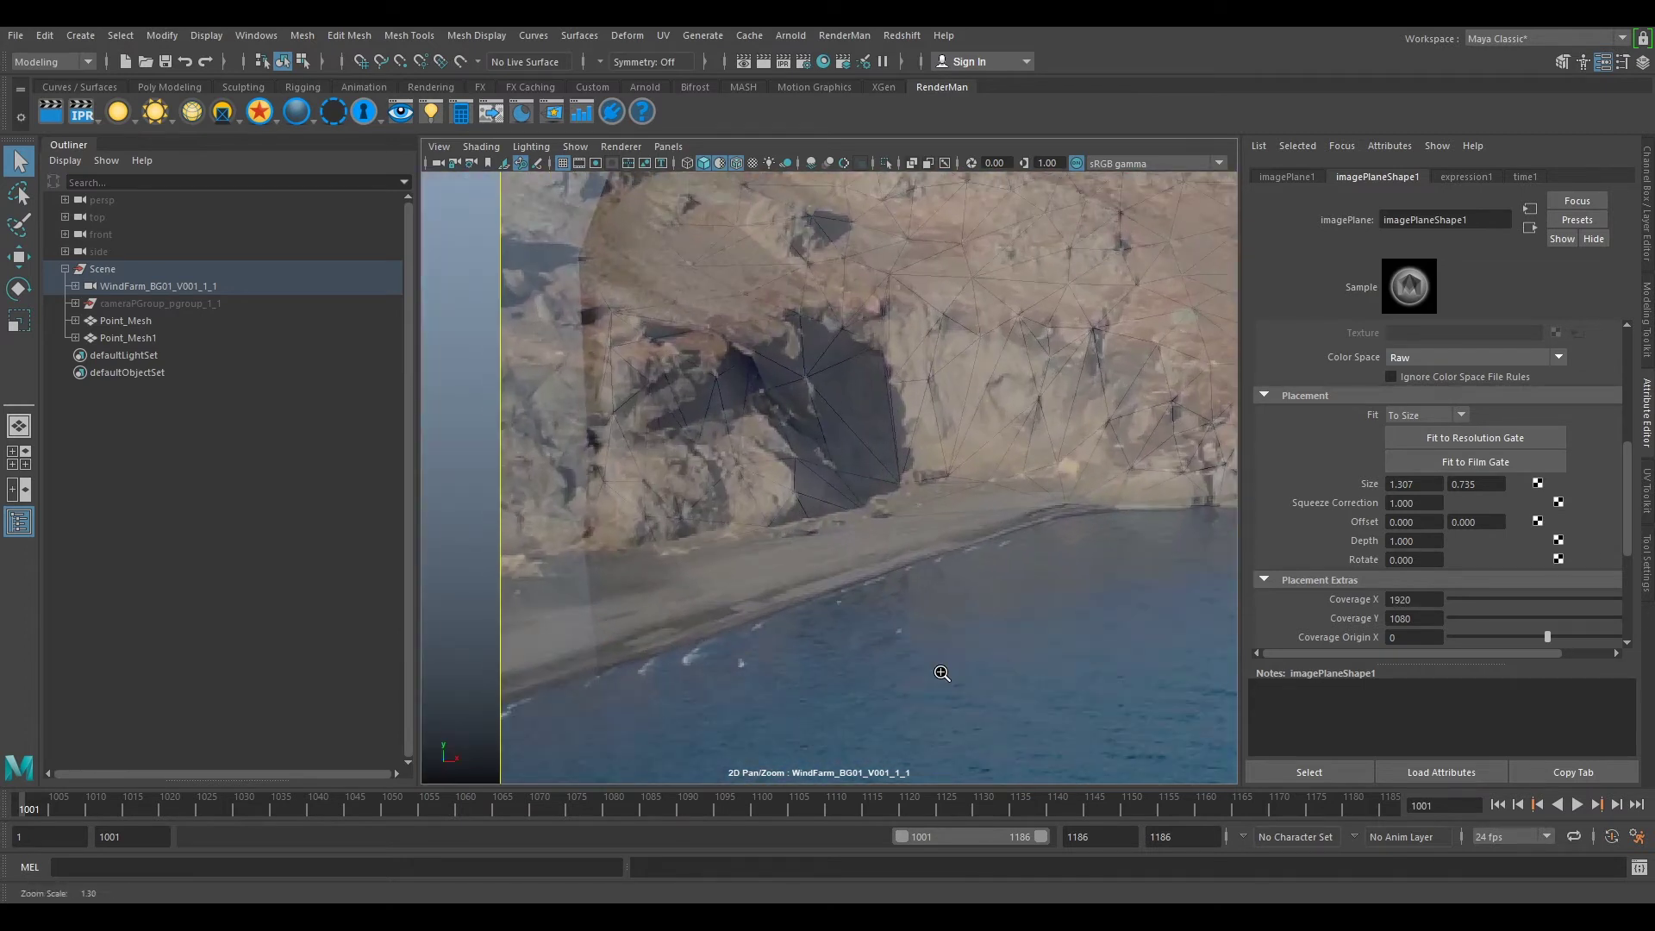
{"action": "middle_click_drag", "start_coordinate": [736, 634], "coordinate": [687, 581], "text": "alt"}
{"action": "right_click_drag", "start_coordinate": [687, 586], "coordinate": [704, 618], "text": "alt"}
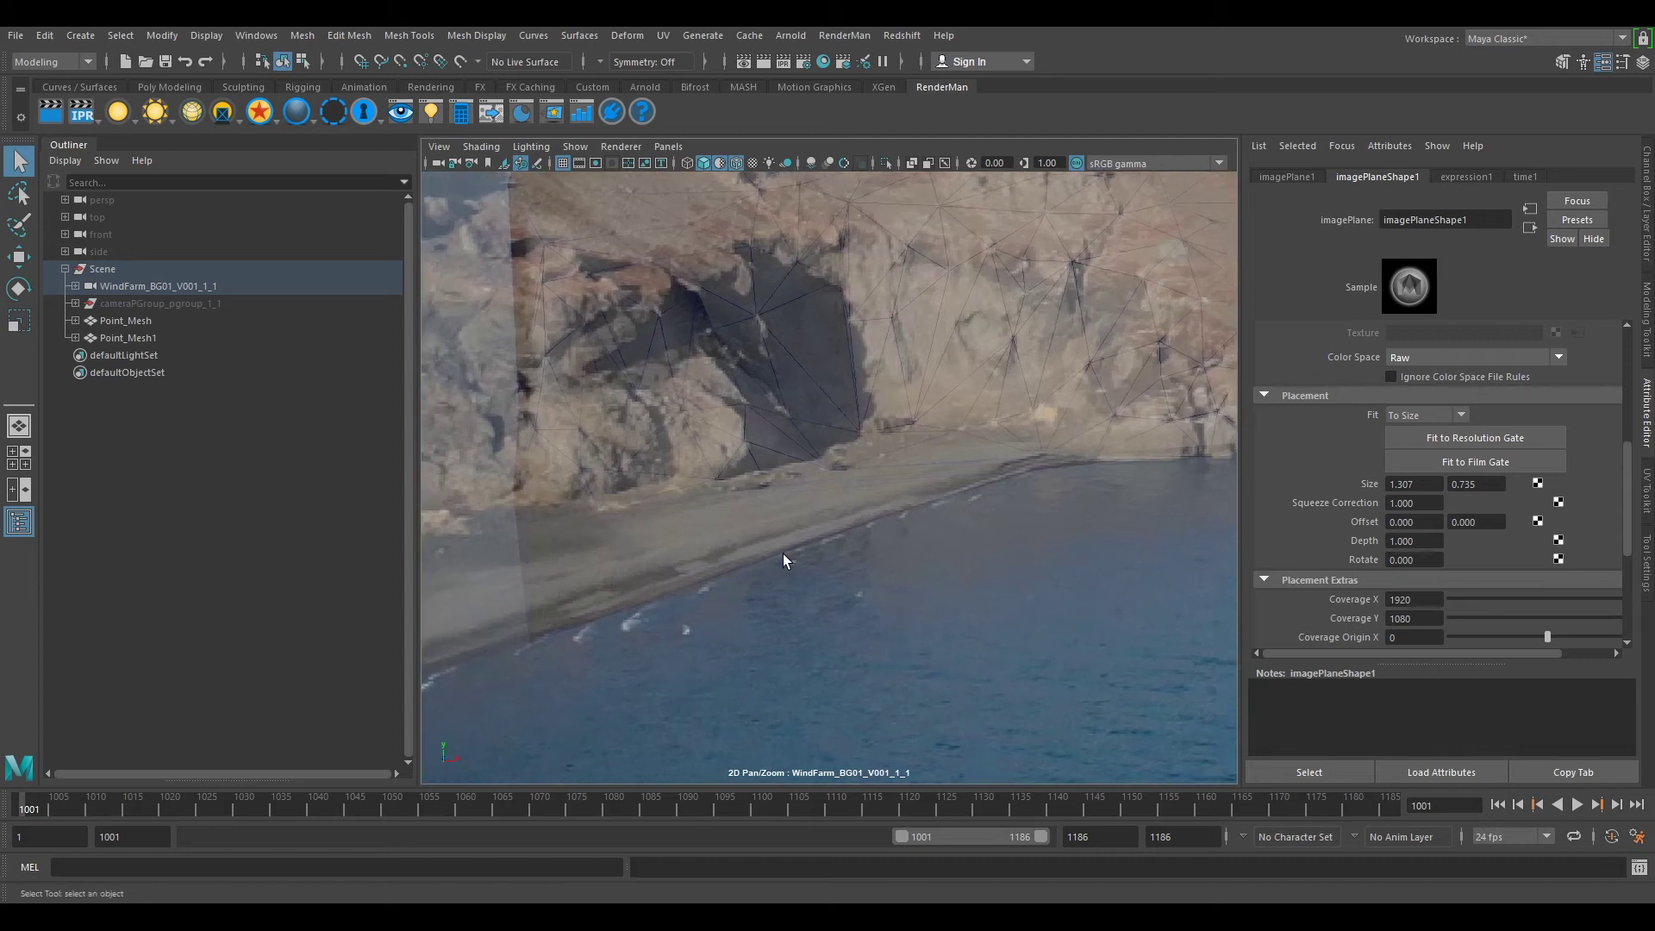
{"action": "right_click_drag", "start_coordinate": [1008, 579], "coordinate": [739, 543]}
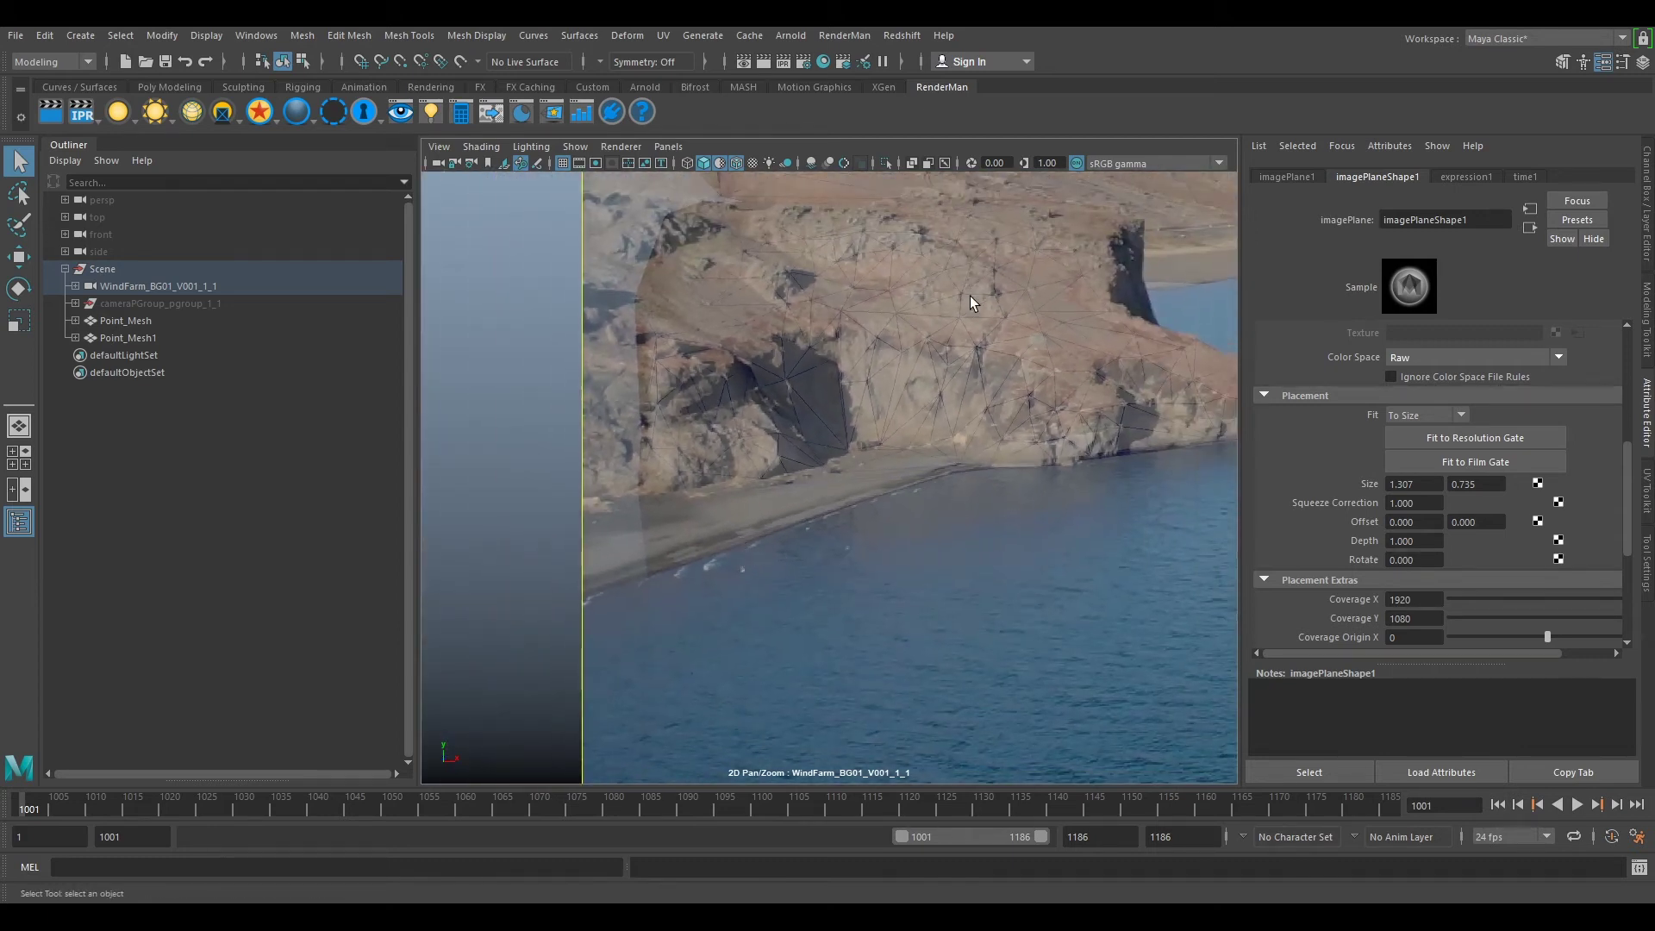
{"action": "middle_click_drag", "start_coordinate": [971, 302], "coordinate": [742, 432], "text": "alt"}
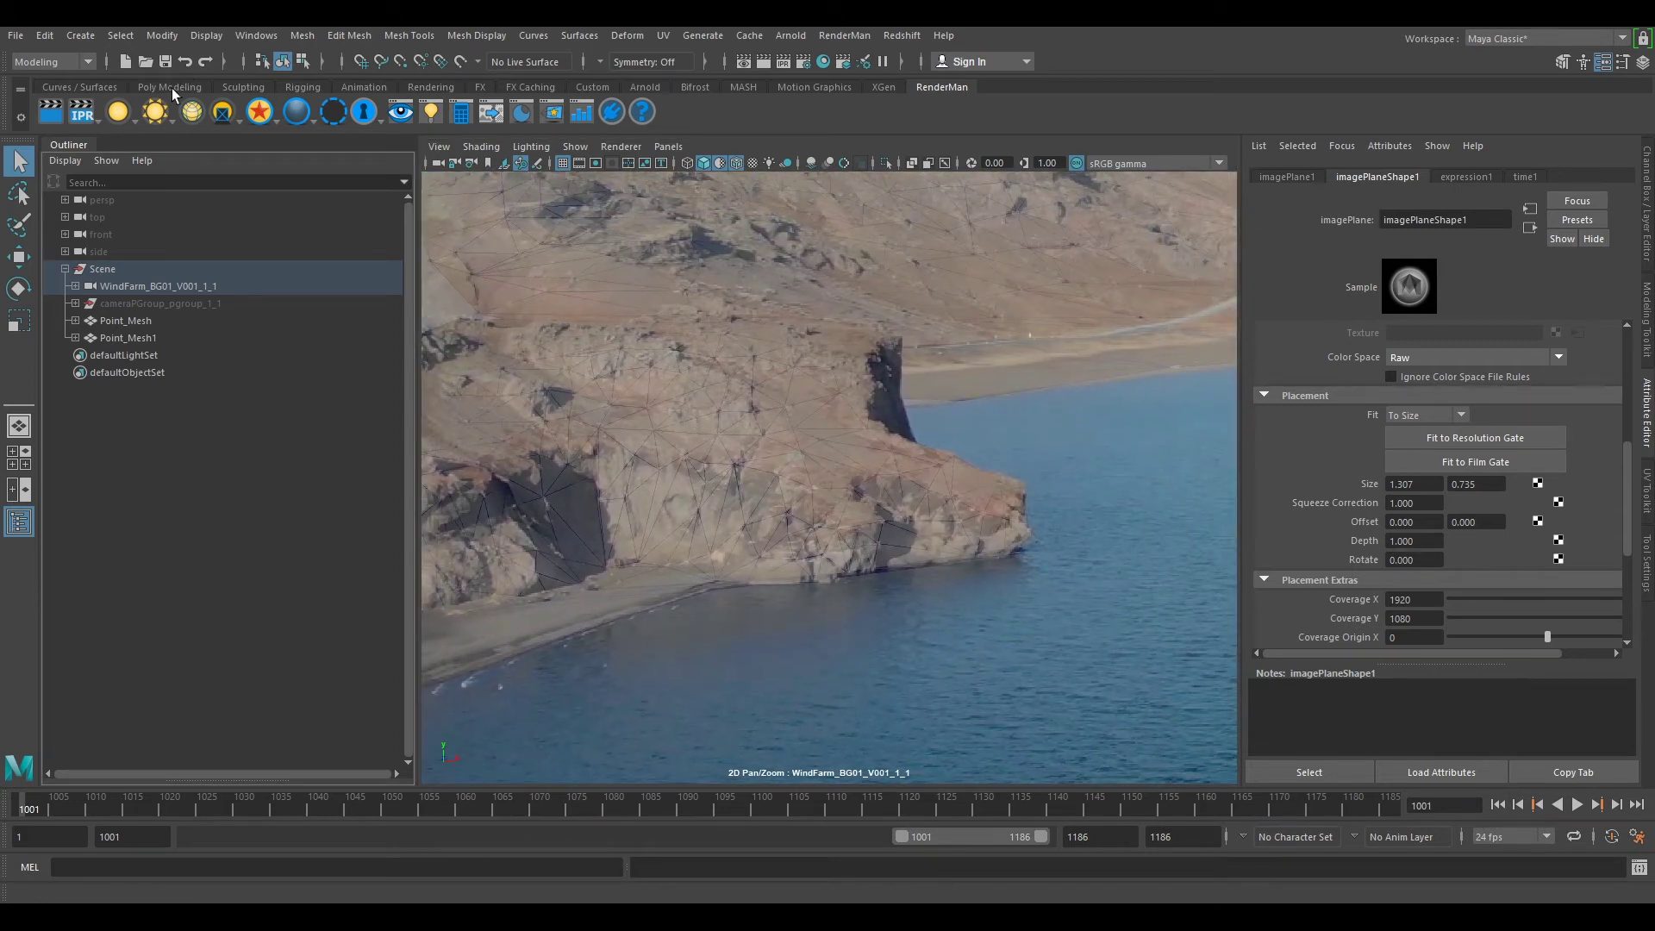
Step: Create a polygon cylinder with a radius of 20 and a height of 184
{"action": "left_click", "coordinate": [173, 89]}
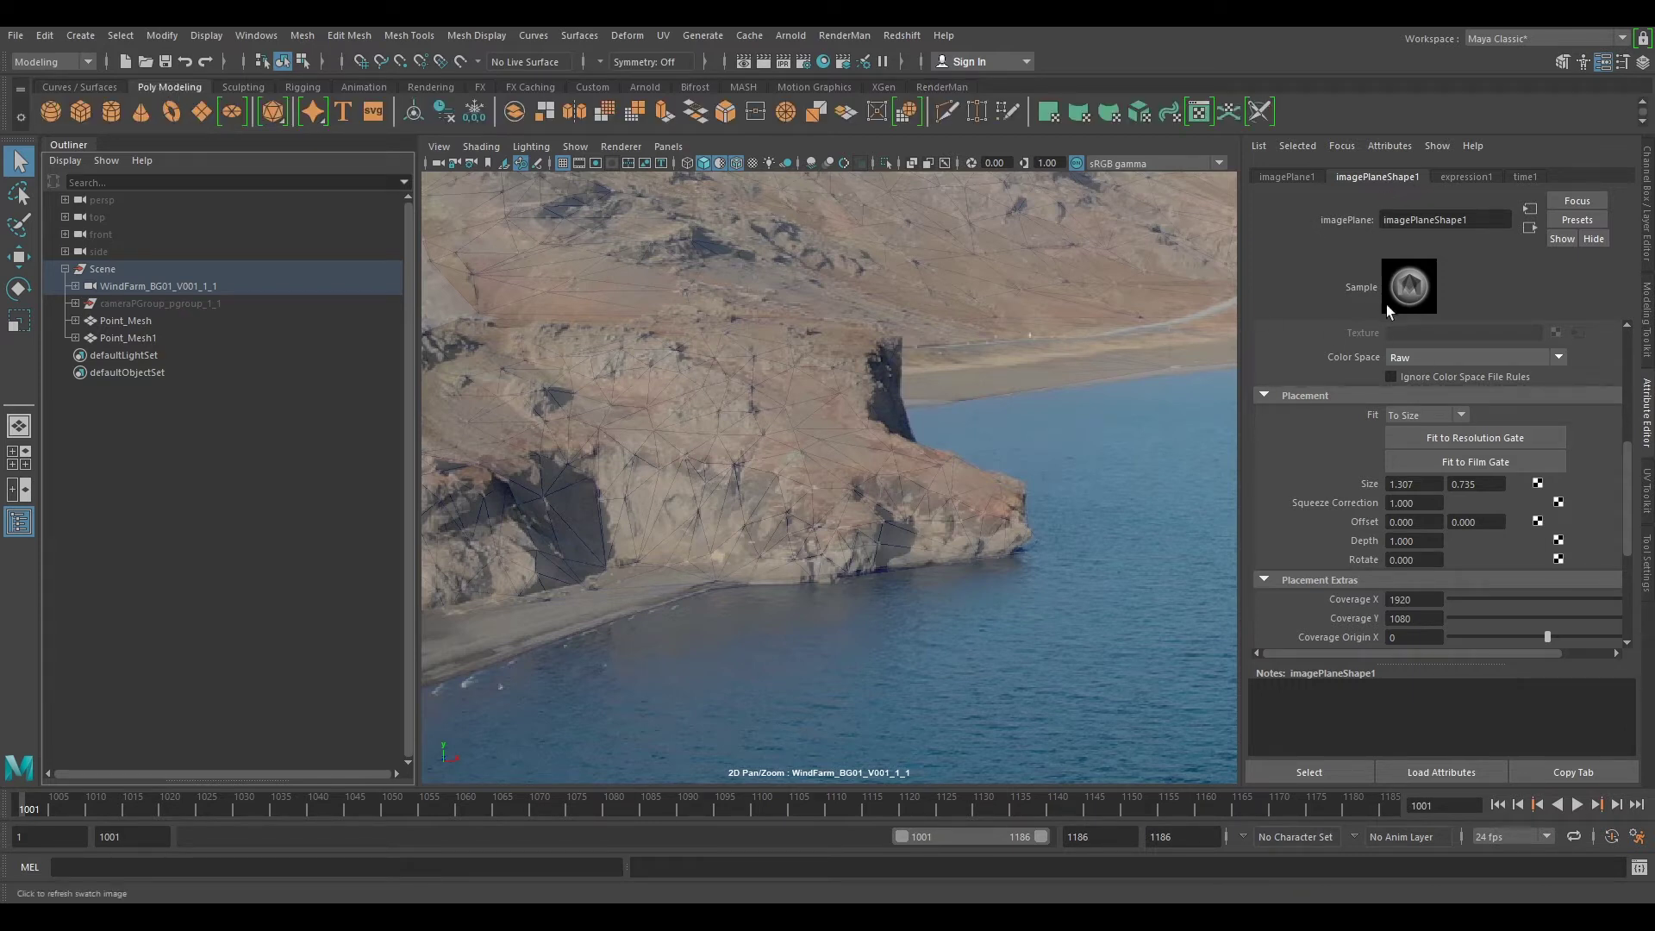
{"action": "left_click", "coordinate": [112, 112]}
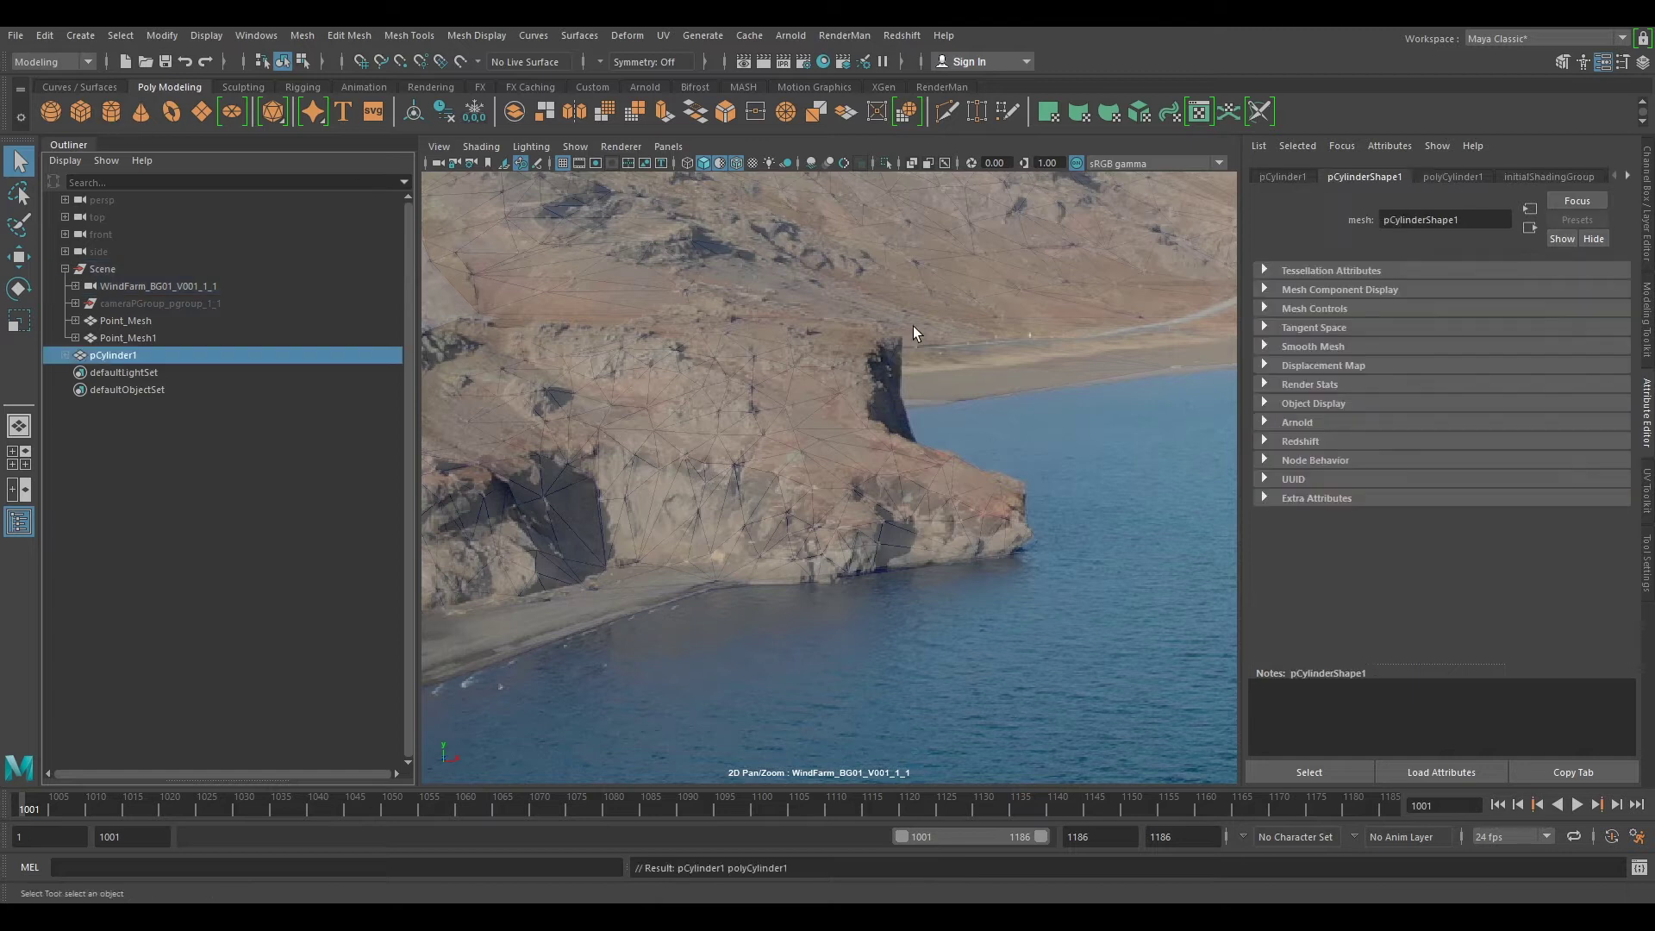
{"action": "left_click", "coordinate": [1453, 178]}
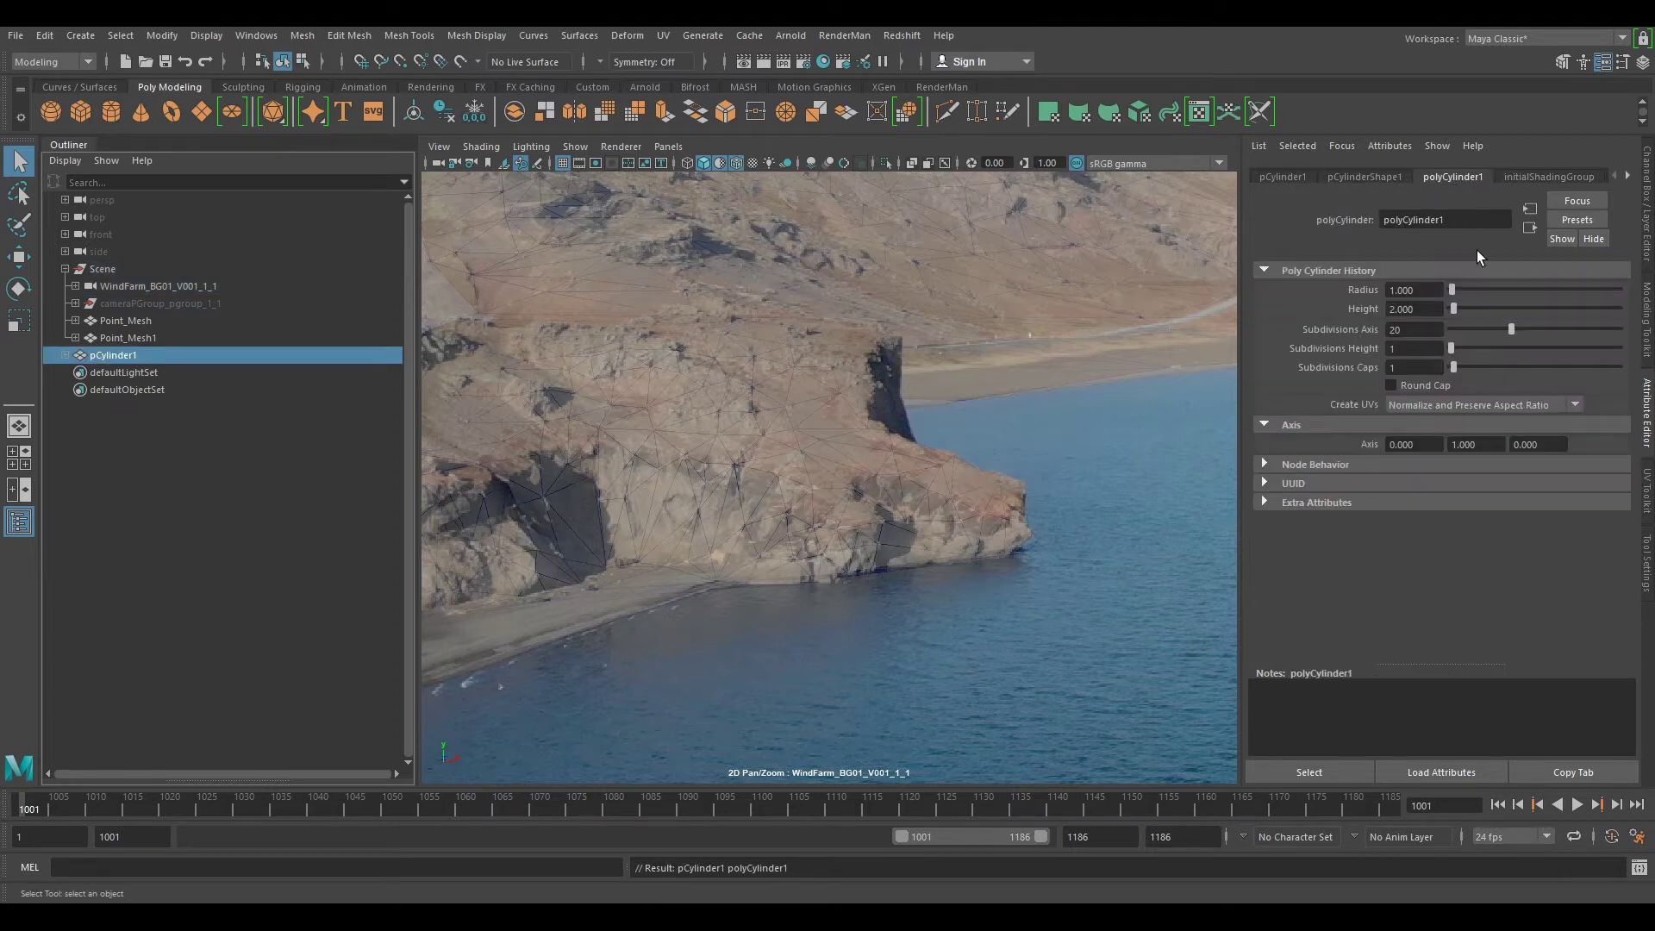
{"action": "double_click", "coordinate": [1414, 308]}
{"action": "double_click", "coordinate": [1422, 291]}
{"action": "type", "text": "20"}
{"action": "key", "text": "Return"}
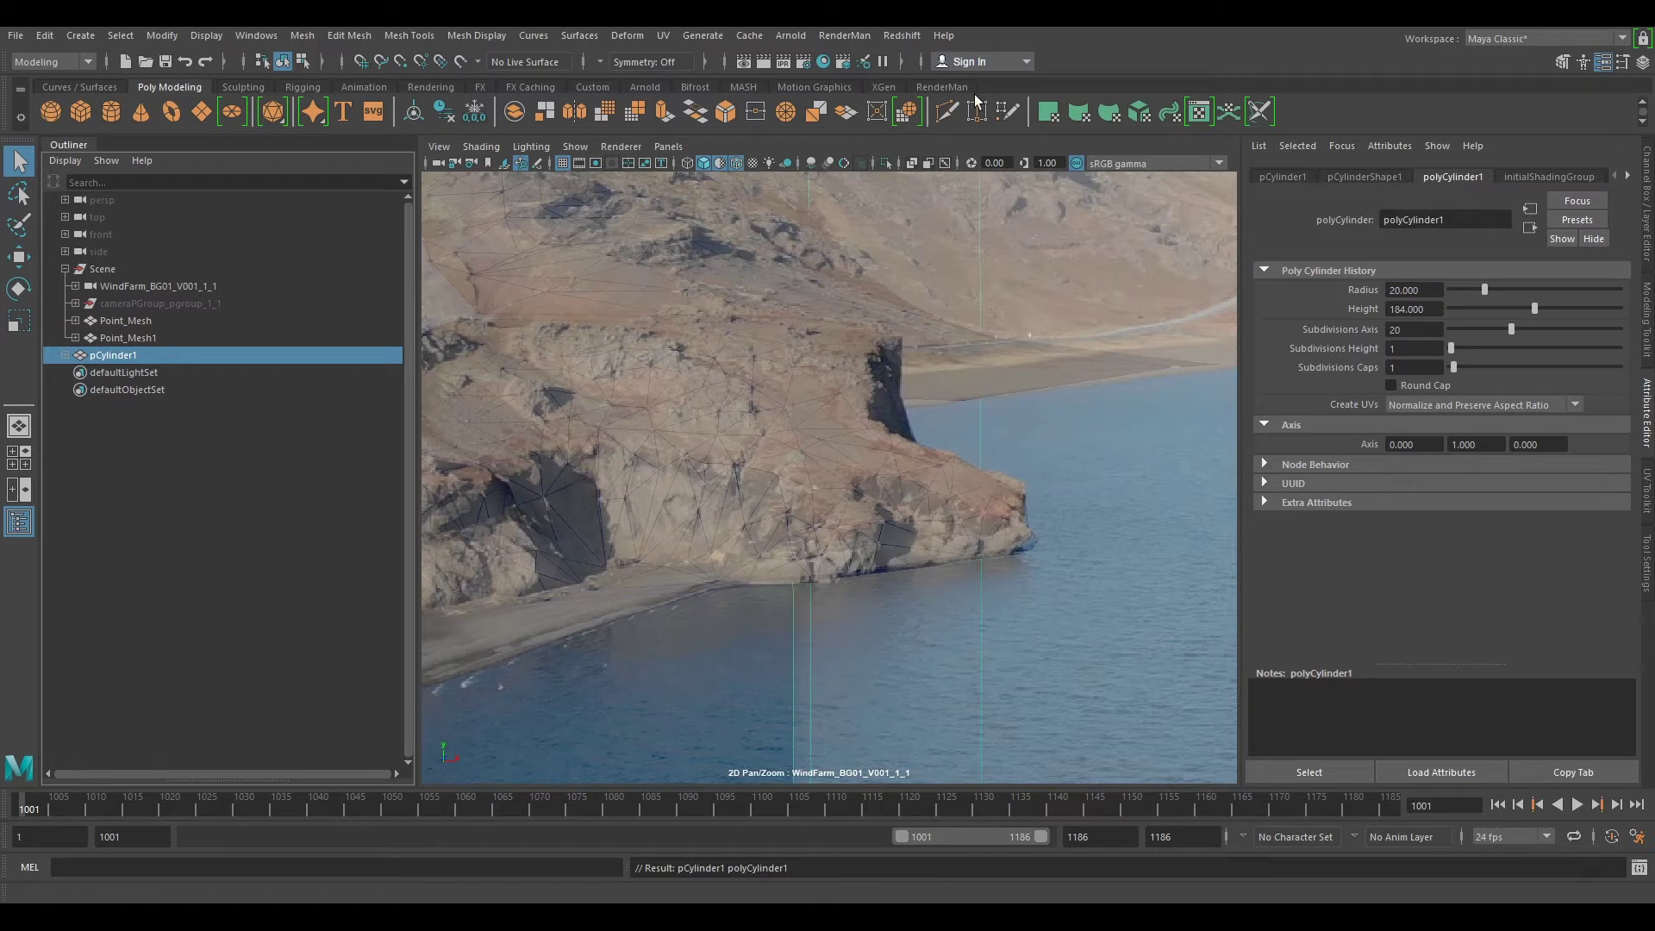
Step: Switch to the persp view and raise the cylinder so its base sits at the world origin
{"action": "key", "text": "backslash"}
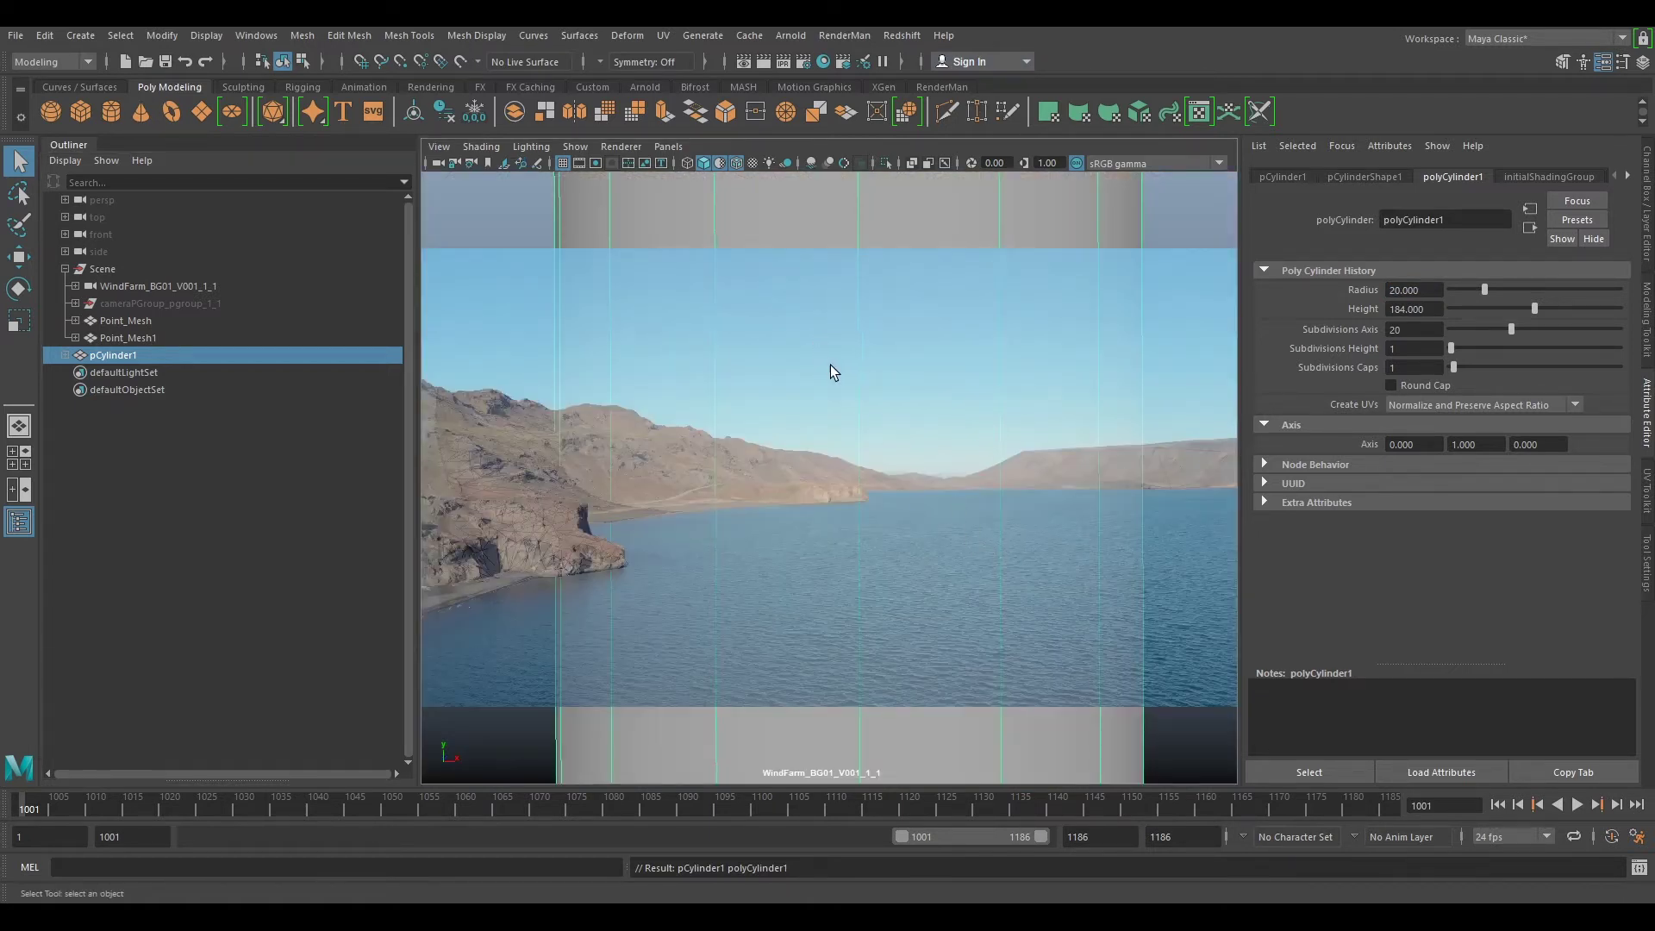
{"action": "left_click", "coordinate": [670, 147]}
{"action": "mouse_move", "coordinate": [699, 164]}
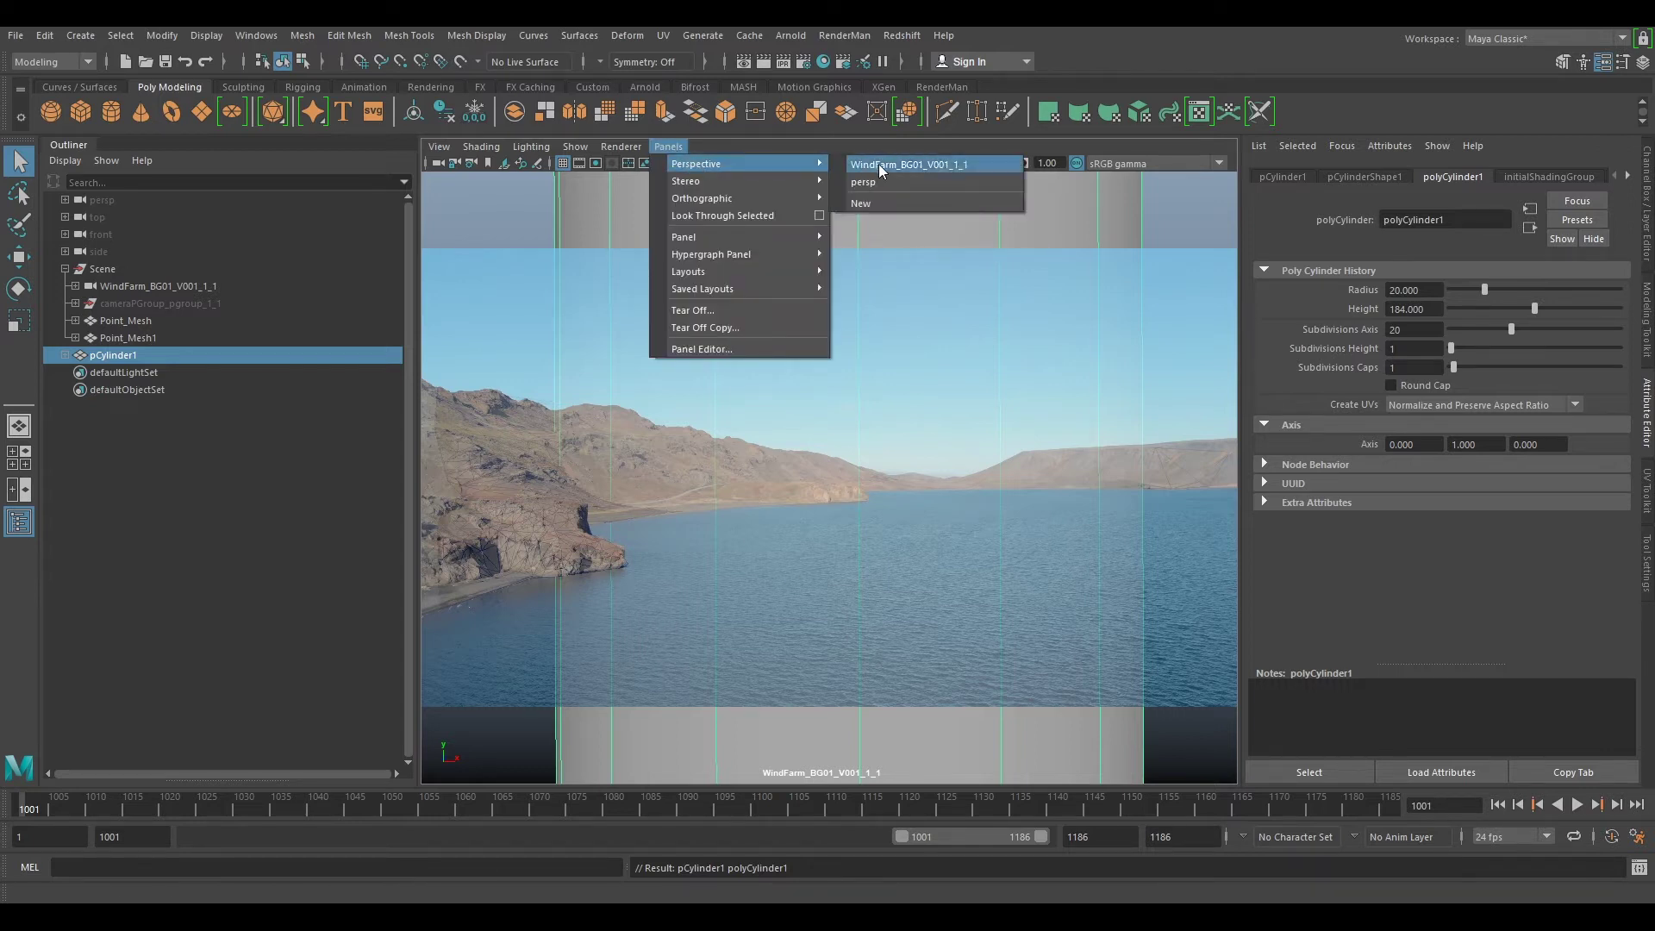
{"action": "left_click", "coordinate": [863, 182]}
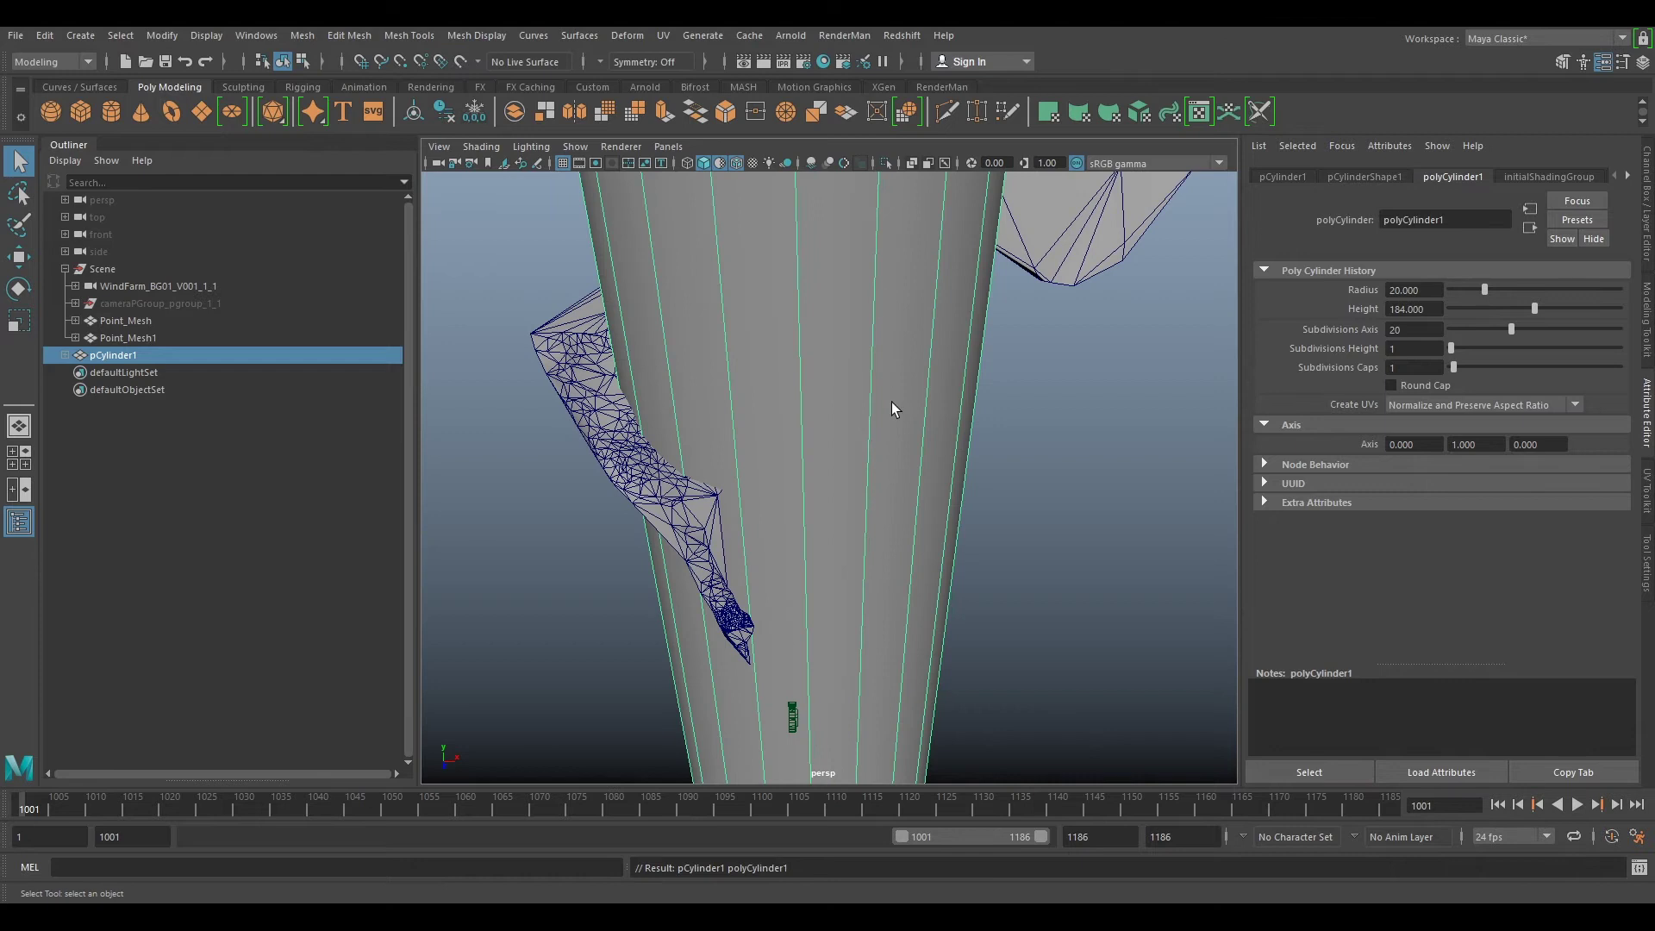
{"action": "left_click_drag", "start_coordinate": [887, 406], "coordinate": [763, 250], "text": "alt"}
{"action": "key", "text": "w"}
{"action": "left_click_drag", "start_coordinate": [842, 166], "coordinate": [706, 380]}
Step: Scale the whole Scene group, with the camera and point meshes, uniformly to about 75.188
{"action": "left_click", "coordinate": [137, 267]}
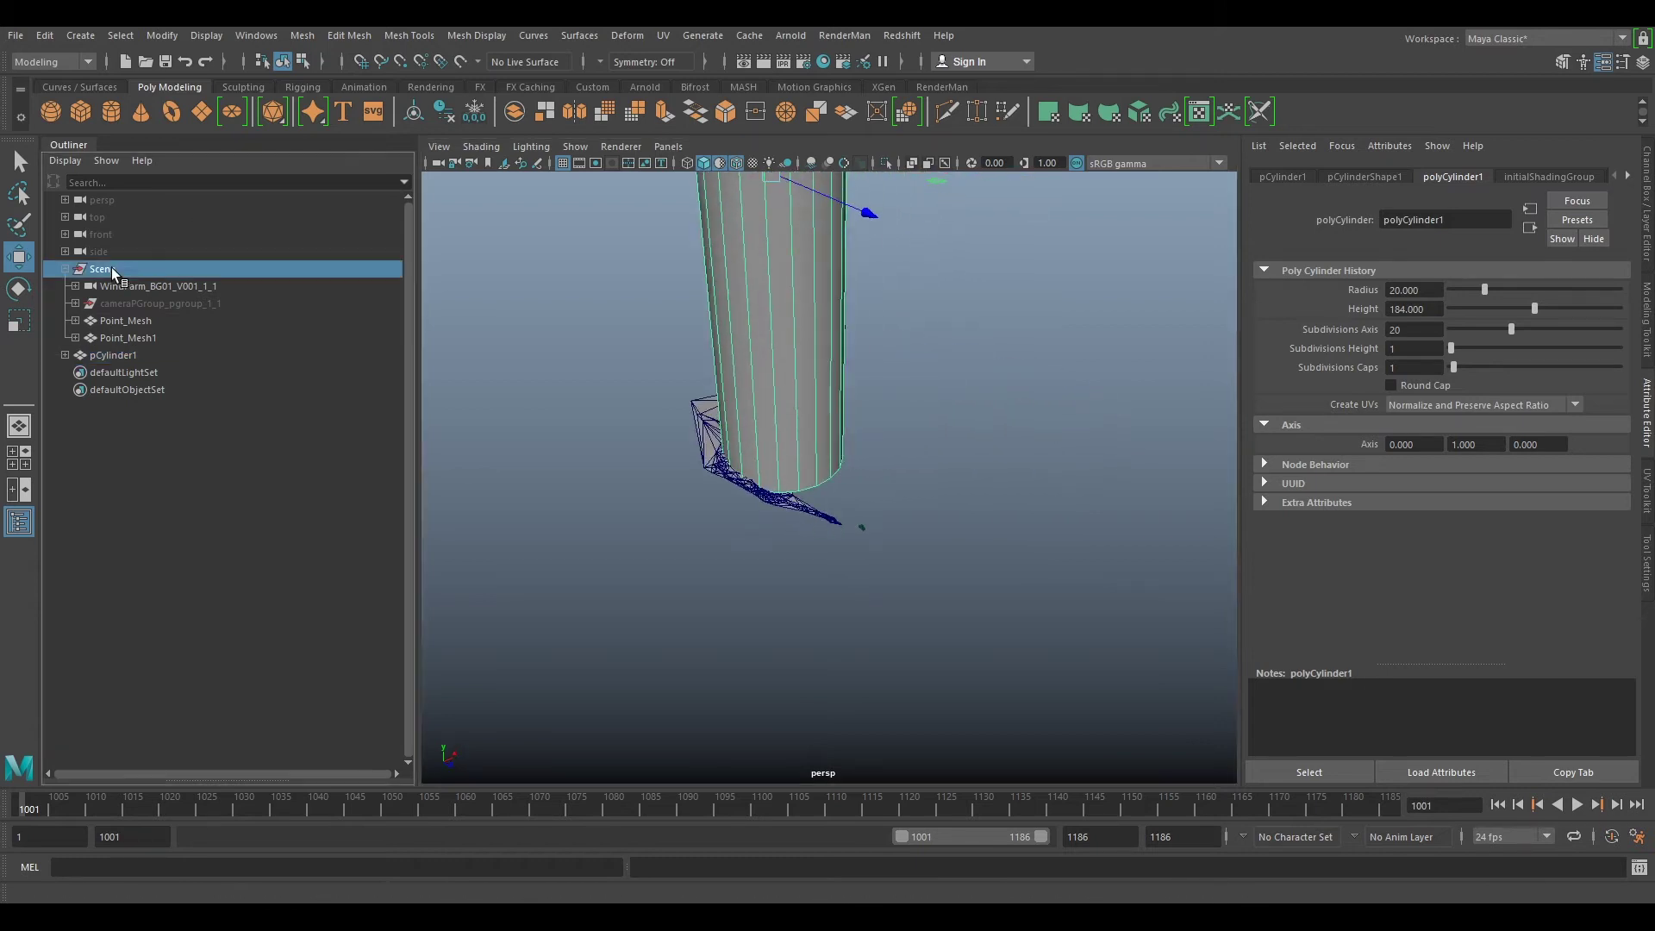
{"action": "key", "text": "r"}
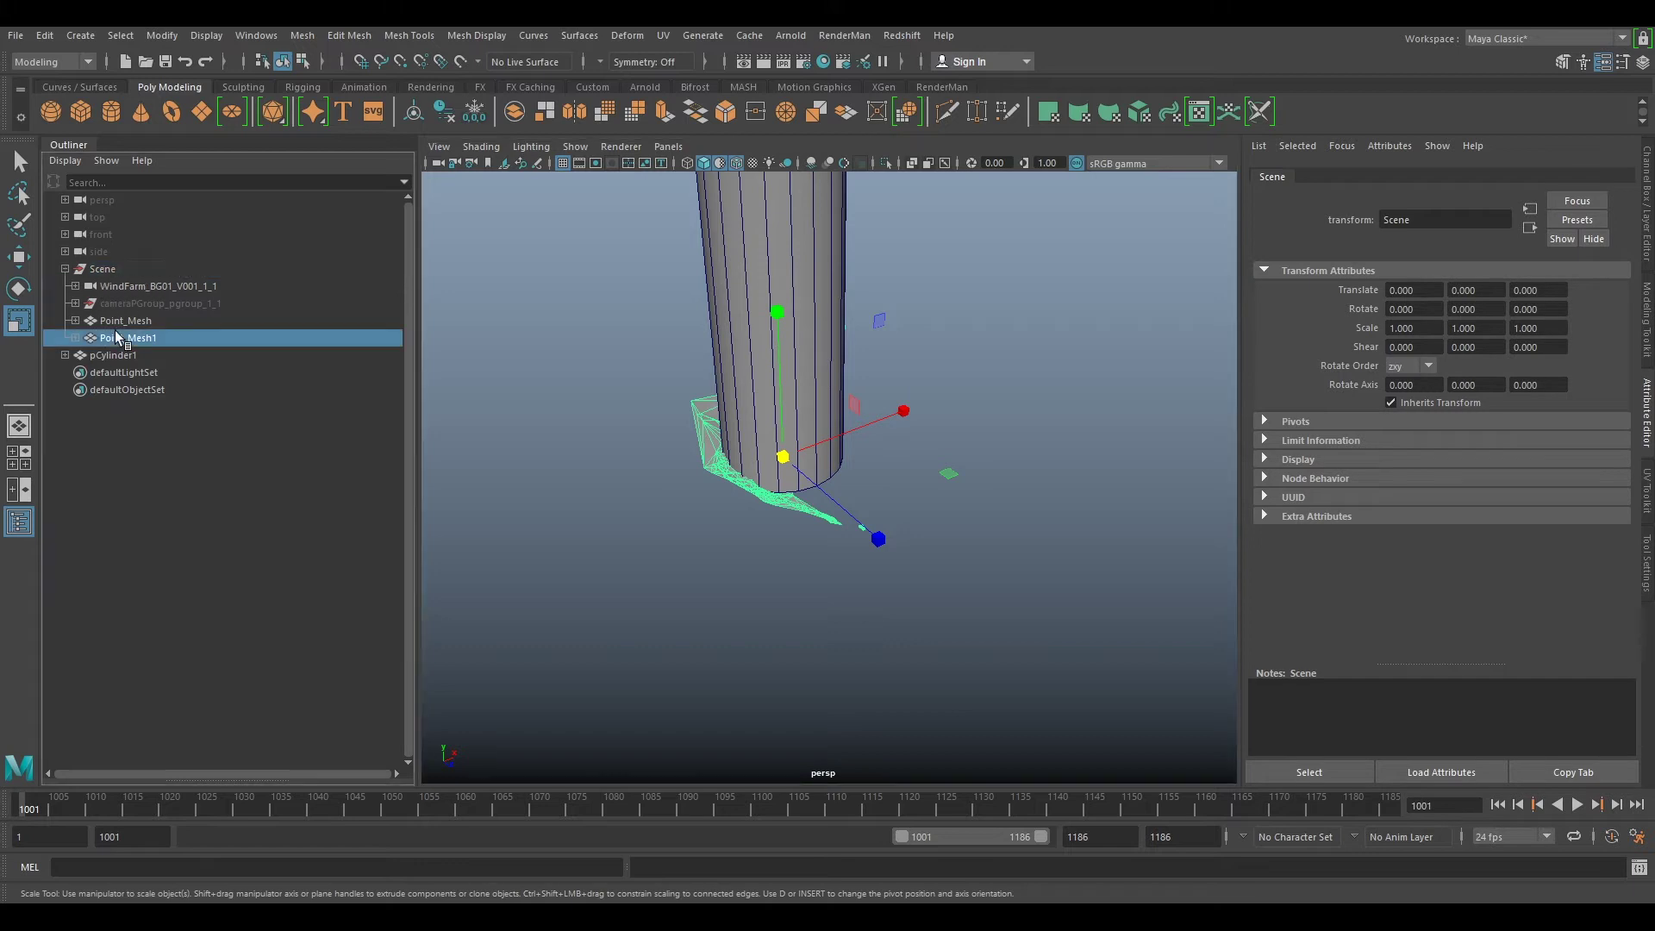
{"action": "left_click", "coordinate": [108, 321]}
{"action": "left_click", "coordinate": [123, 303]}
{"action": "left_click", "coordinate": [126, 285]}
{"action": "left_click", "coordinate": [120, 271]}
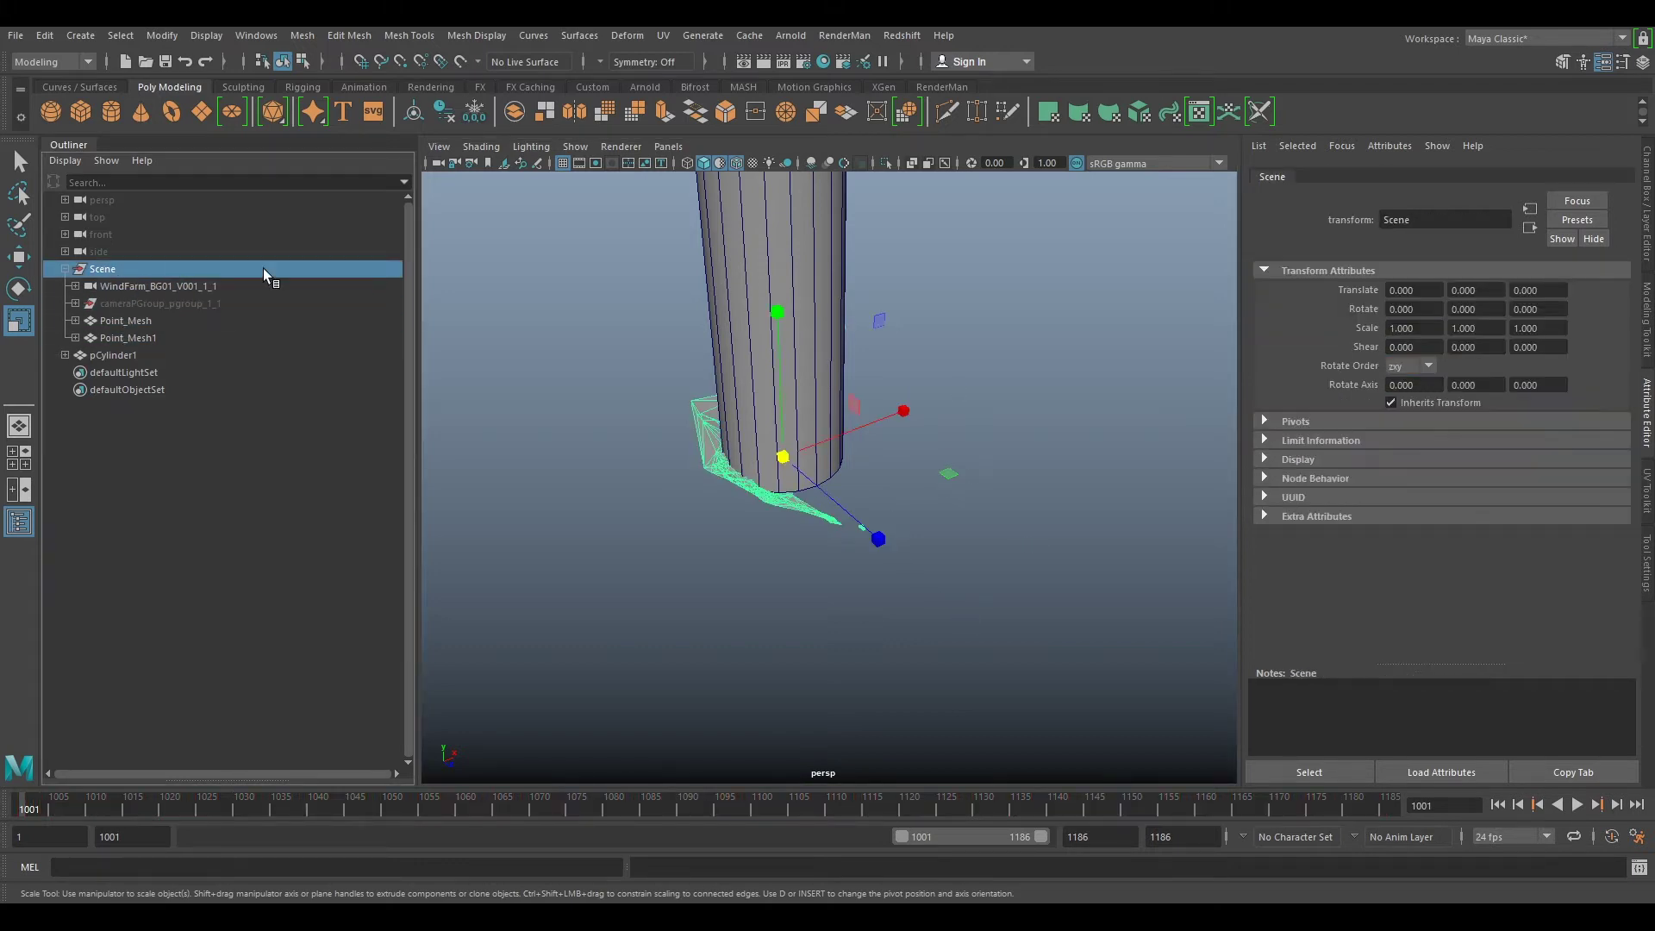
{"action": "left_click_drag", "start_coordinate": [785, 455], "coordinate": [1498, 233]}
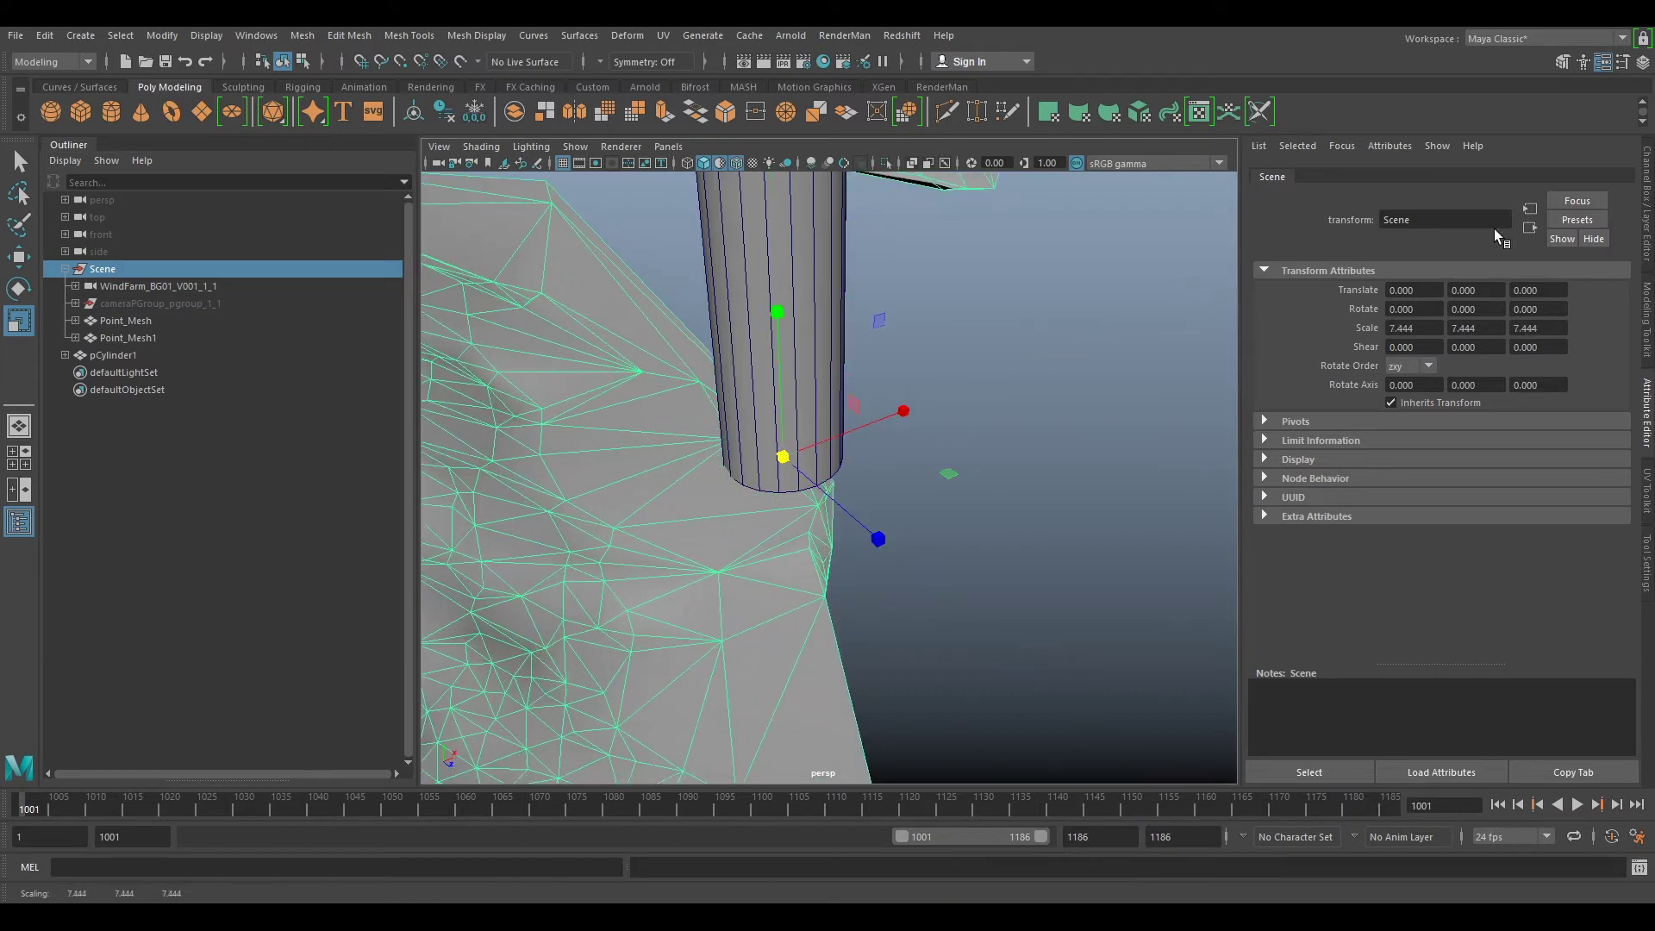
{"action": "scroll", "coordinate": [840, 475], "scroll_direction": "down", "scroll_amount": 8}
{"action": "left_click_drag", "start_coordinate": [822, 476], "coordinate": [1260, 429]}
{"action": "middle_click_drag", "start_coordinate": [1076, 466], "coordinate": [920, 333], "text": "alt"}
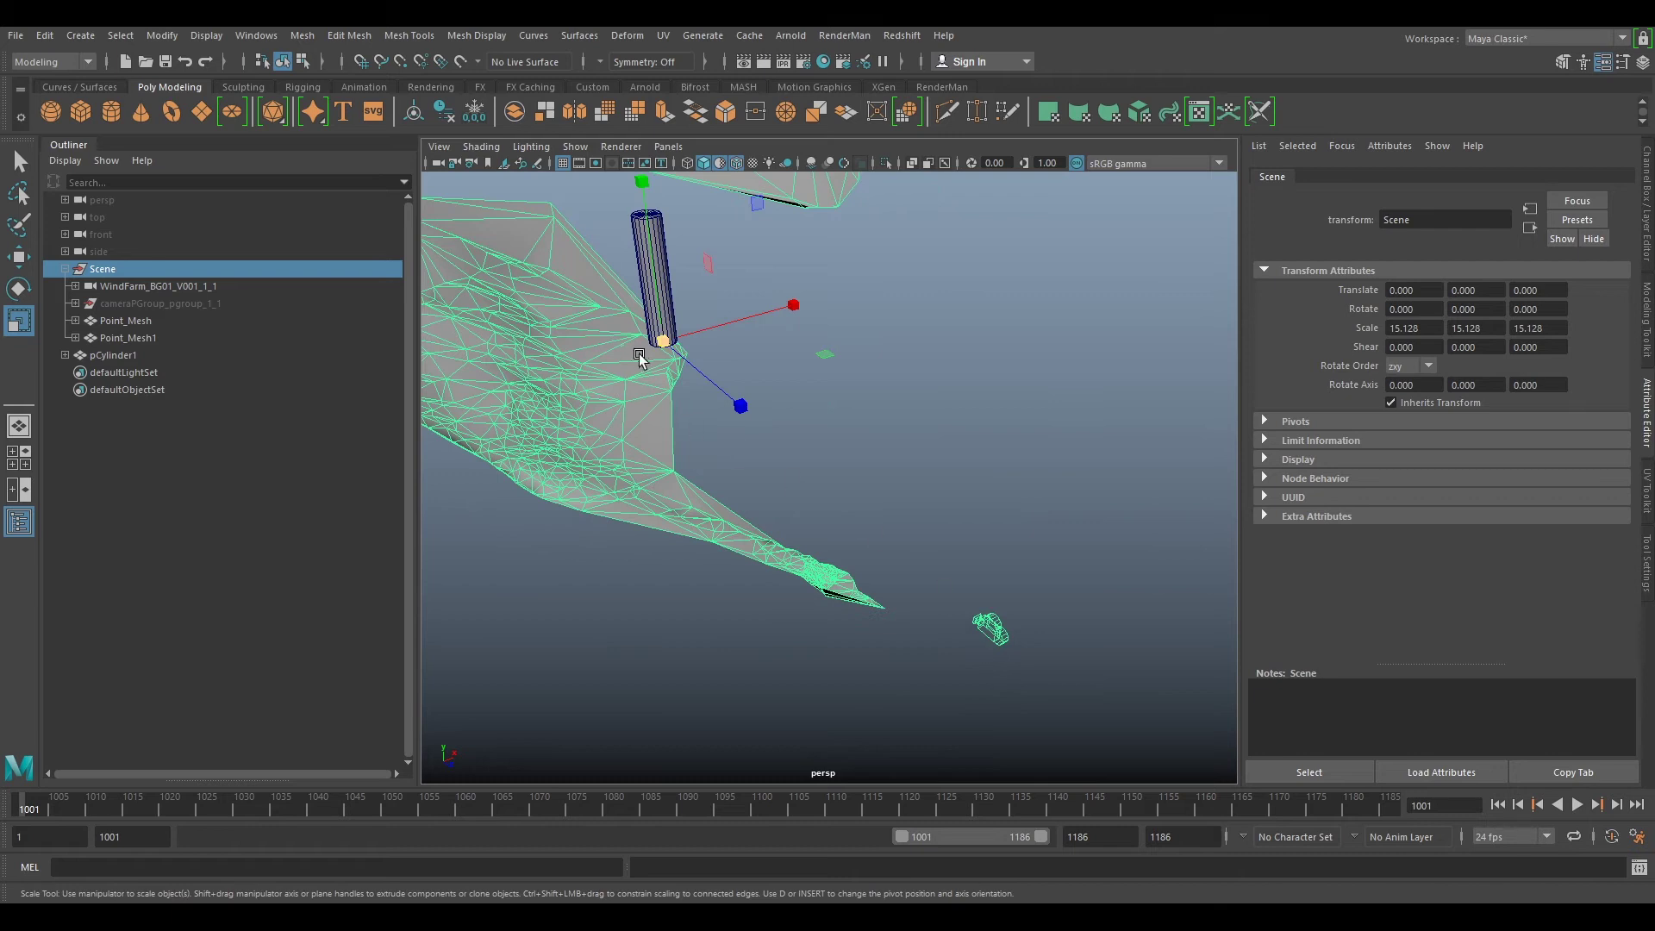
{"action": "left_click_drag", "start_coordinate": [640, 359], "coordinate": [721, 507]}
{"action": "left_click_drag", "start_coordinate": [877, 418], "coordinate": [1483, 433]}
{"action": "scroll", "coordinate": [720, 551], "scroll_direction": "down", "scroll_amount": 3}
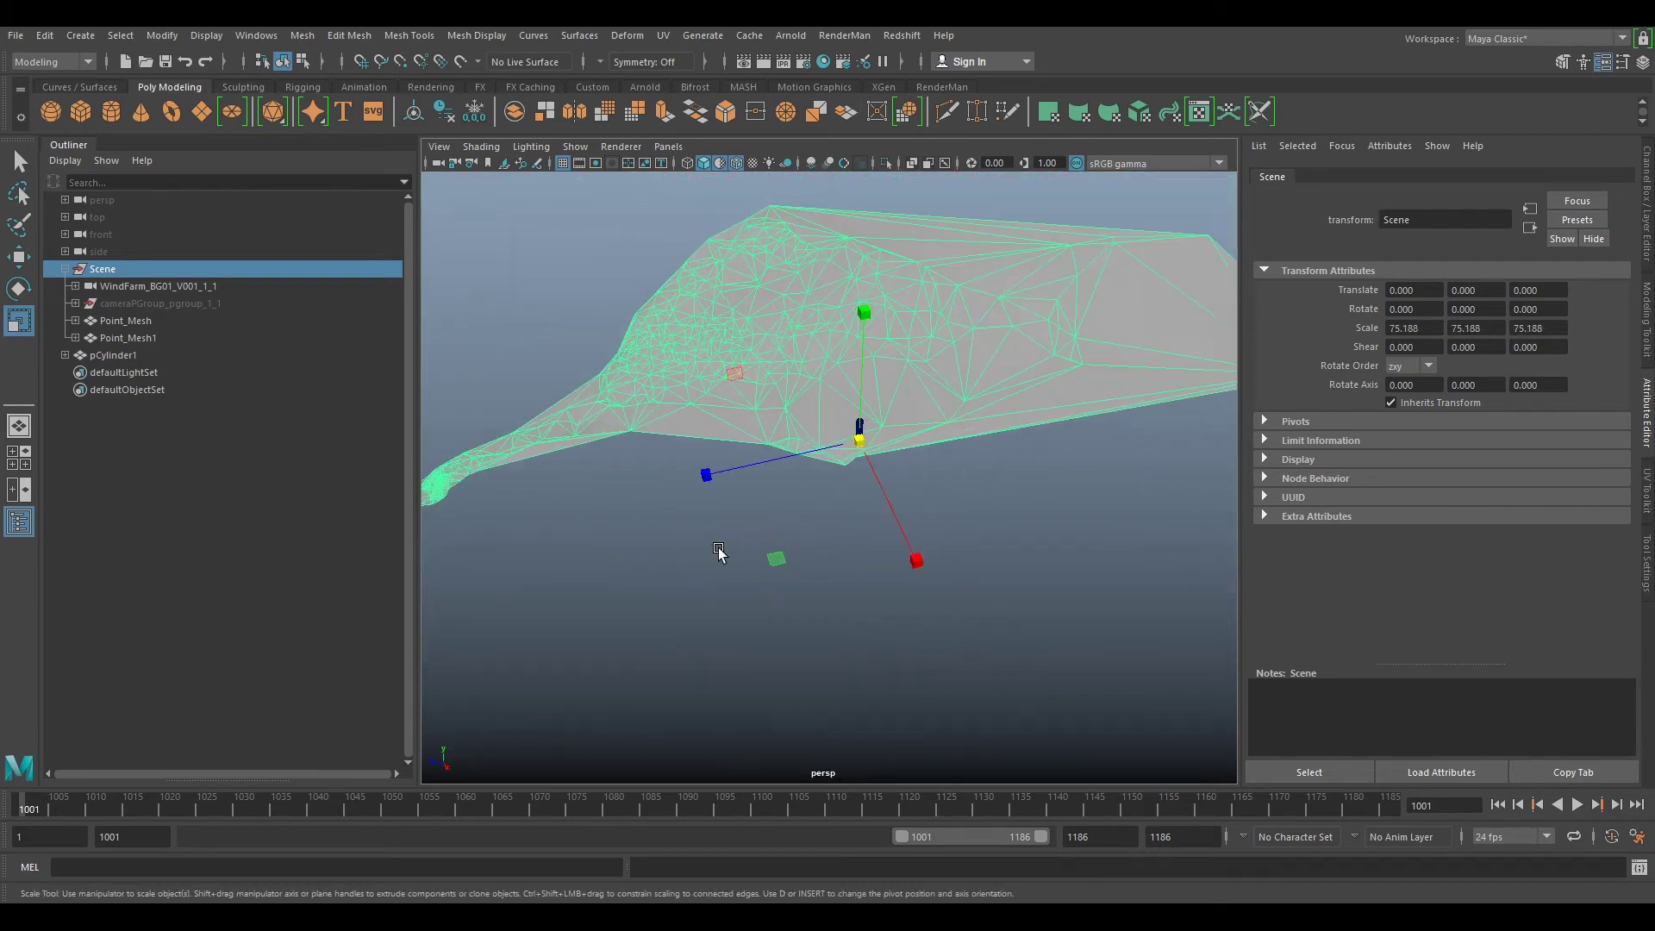
Step: Move the Scene group's pivot from the origin onto a vertex near the headland's tip with point snapping
{"action": "left_click_drag", "start_coordinate": [718, 551], "coordinate": [687, 491], "text": "alt"}
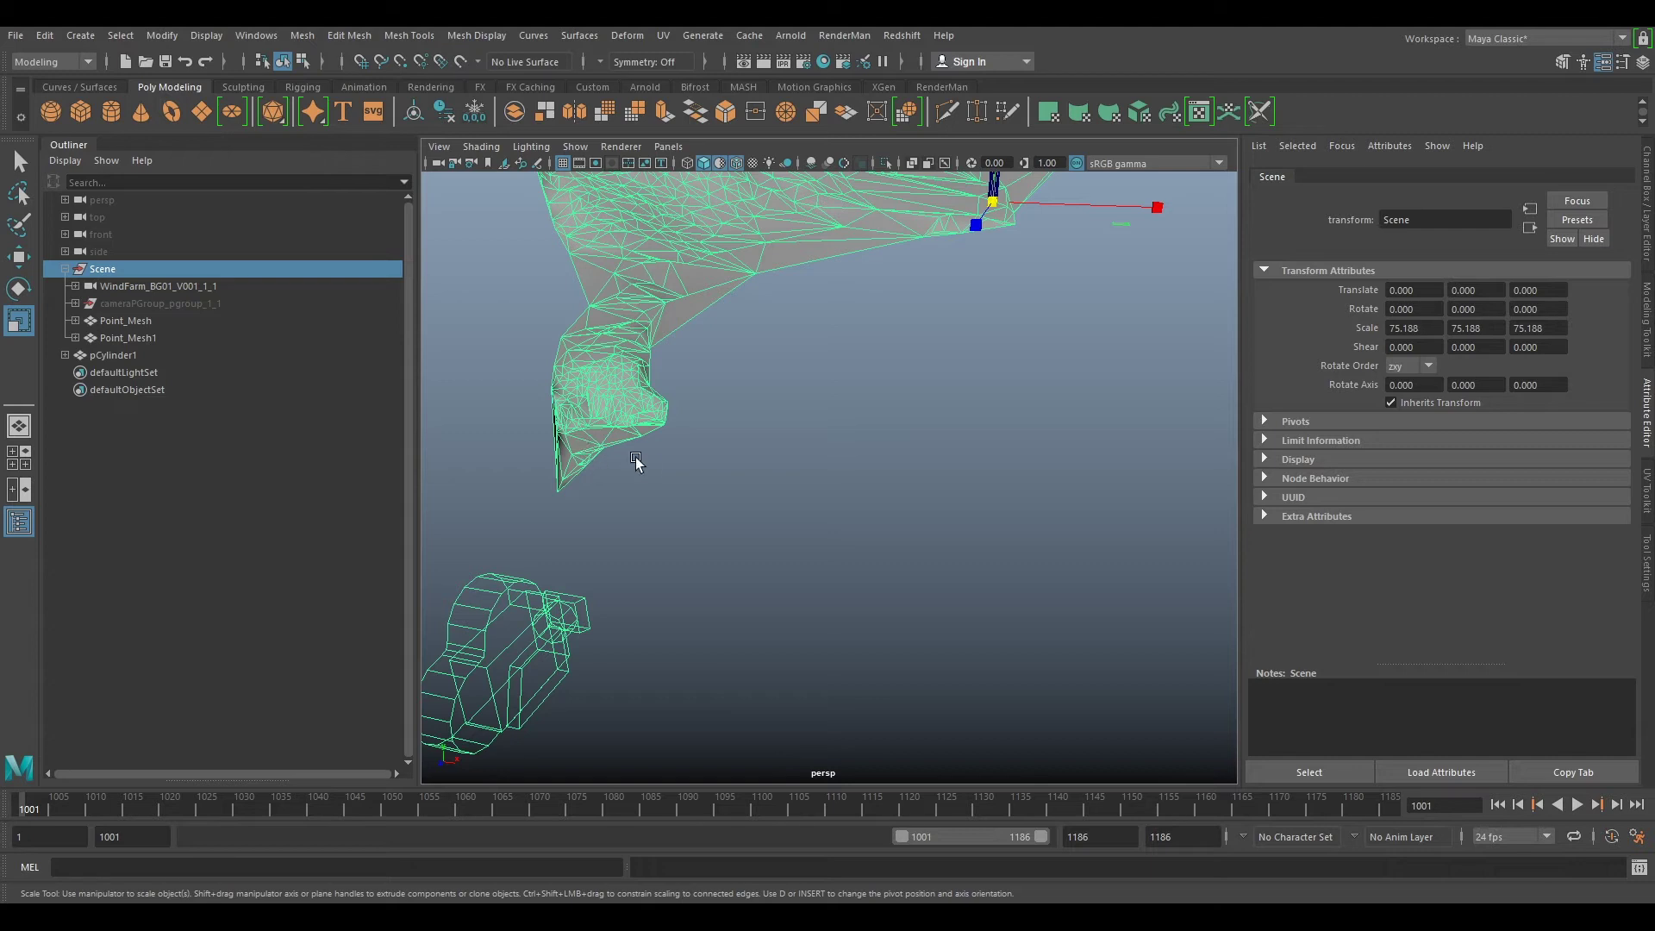
{"action": "mouse_move", "coordinate": [635, 463]}
{"action": "left_mouse_down", "text": "alt"}
{"action": "mouse_move", "coordinate": [624, 477]}
{"action": "mouse_move", "coordinate": [620, 457]}
{"action": "left_mouse_up", "text": "alt"}
{"action": "key", "text": "w"}
{"action": "left_click_drag", "start_coordinate": [1001, 285], "coordinate": [980, 282], "text": "alt"}
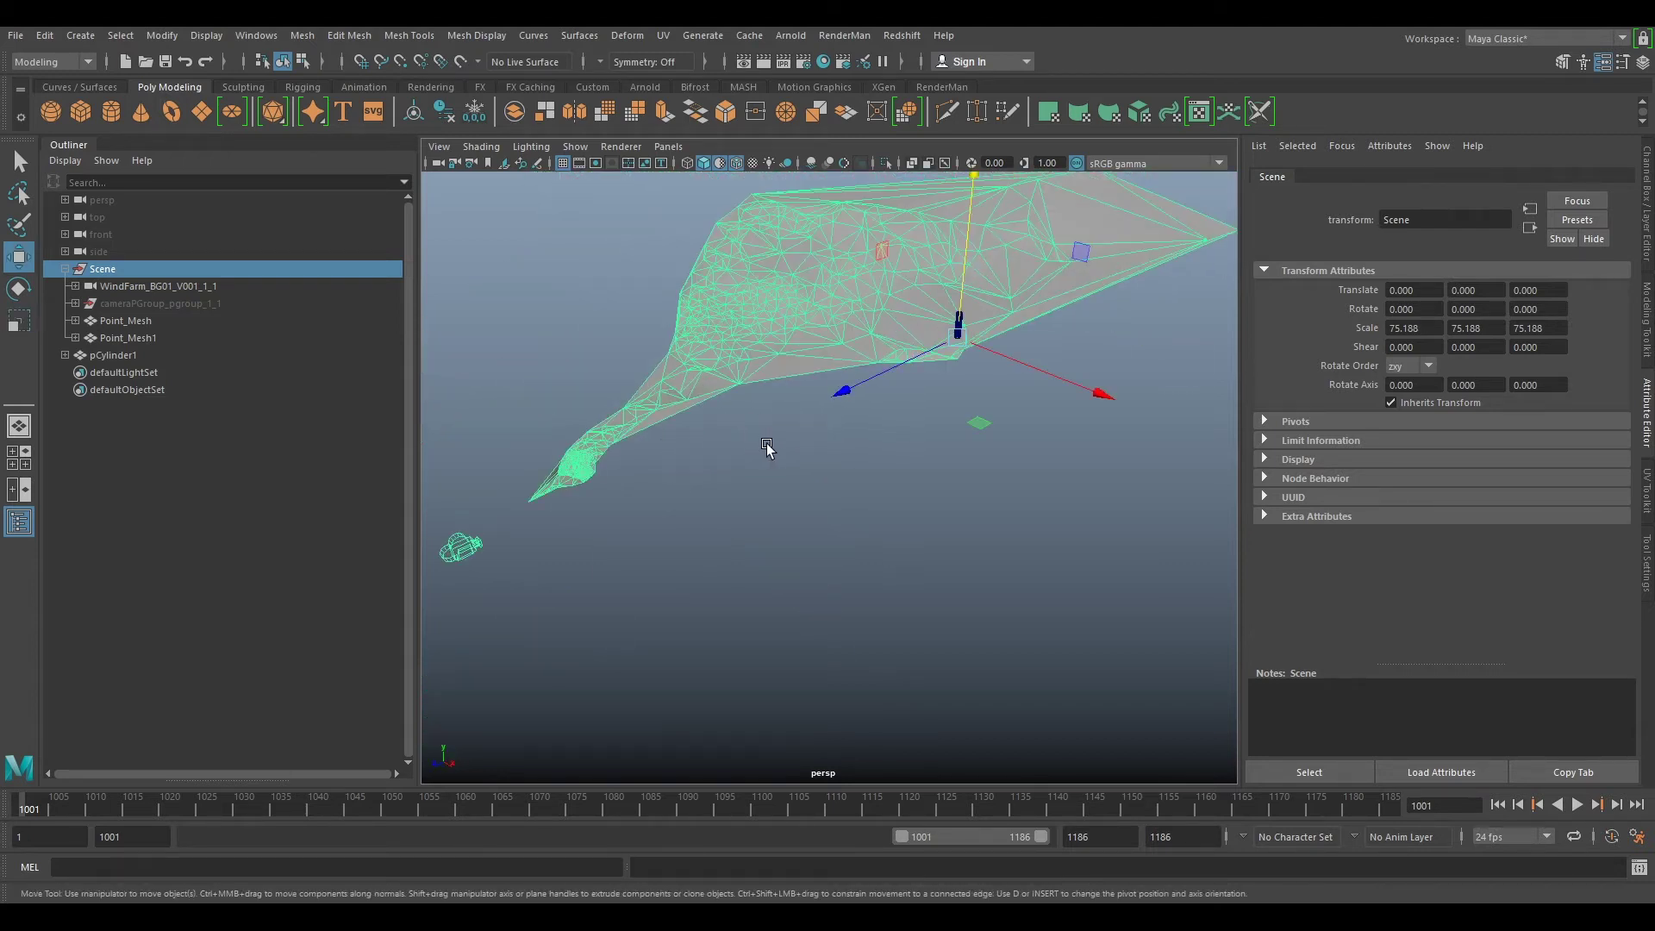
{"action": "key", "text": "d"}
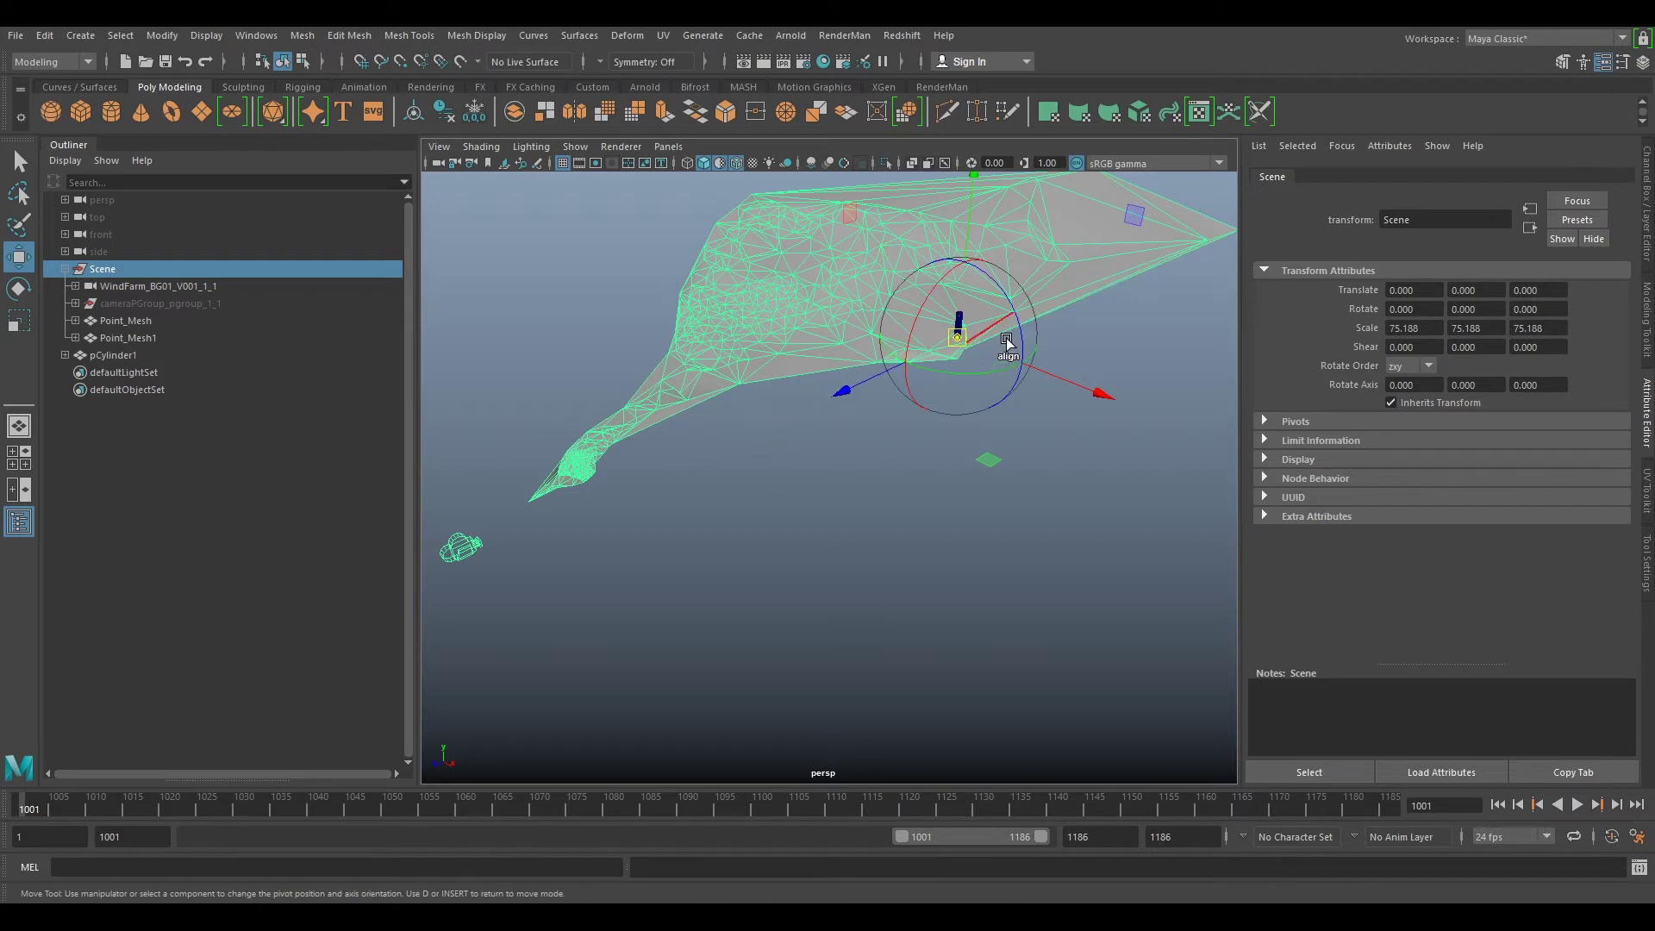
{"action": "key", "text": "v"}
{"action": "left_click_drag", "start_coordinate": [958, 338], "coordinate": [568, 490]}
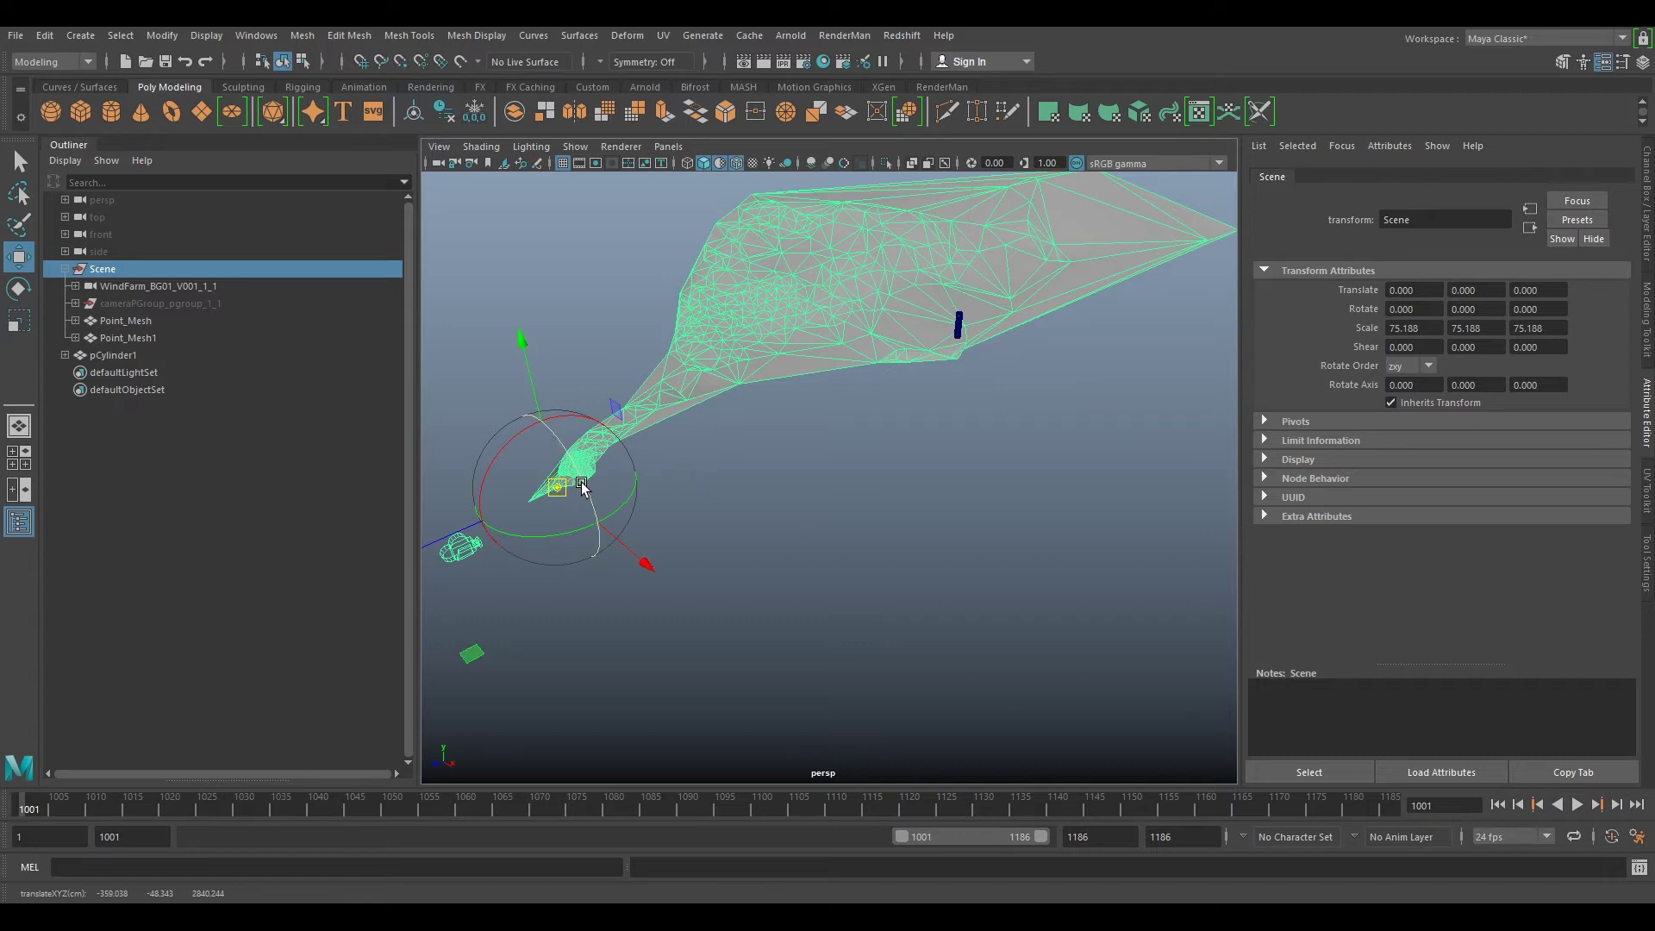
{"action": "key", "text": "d"}
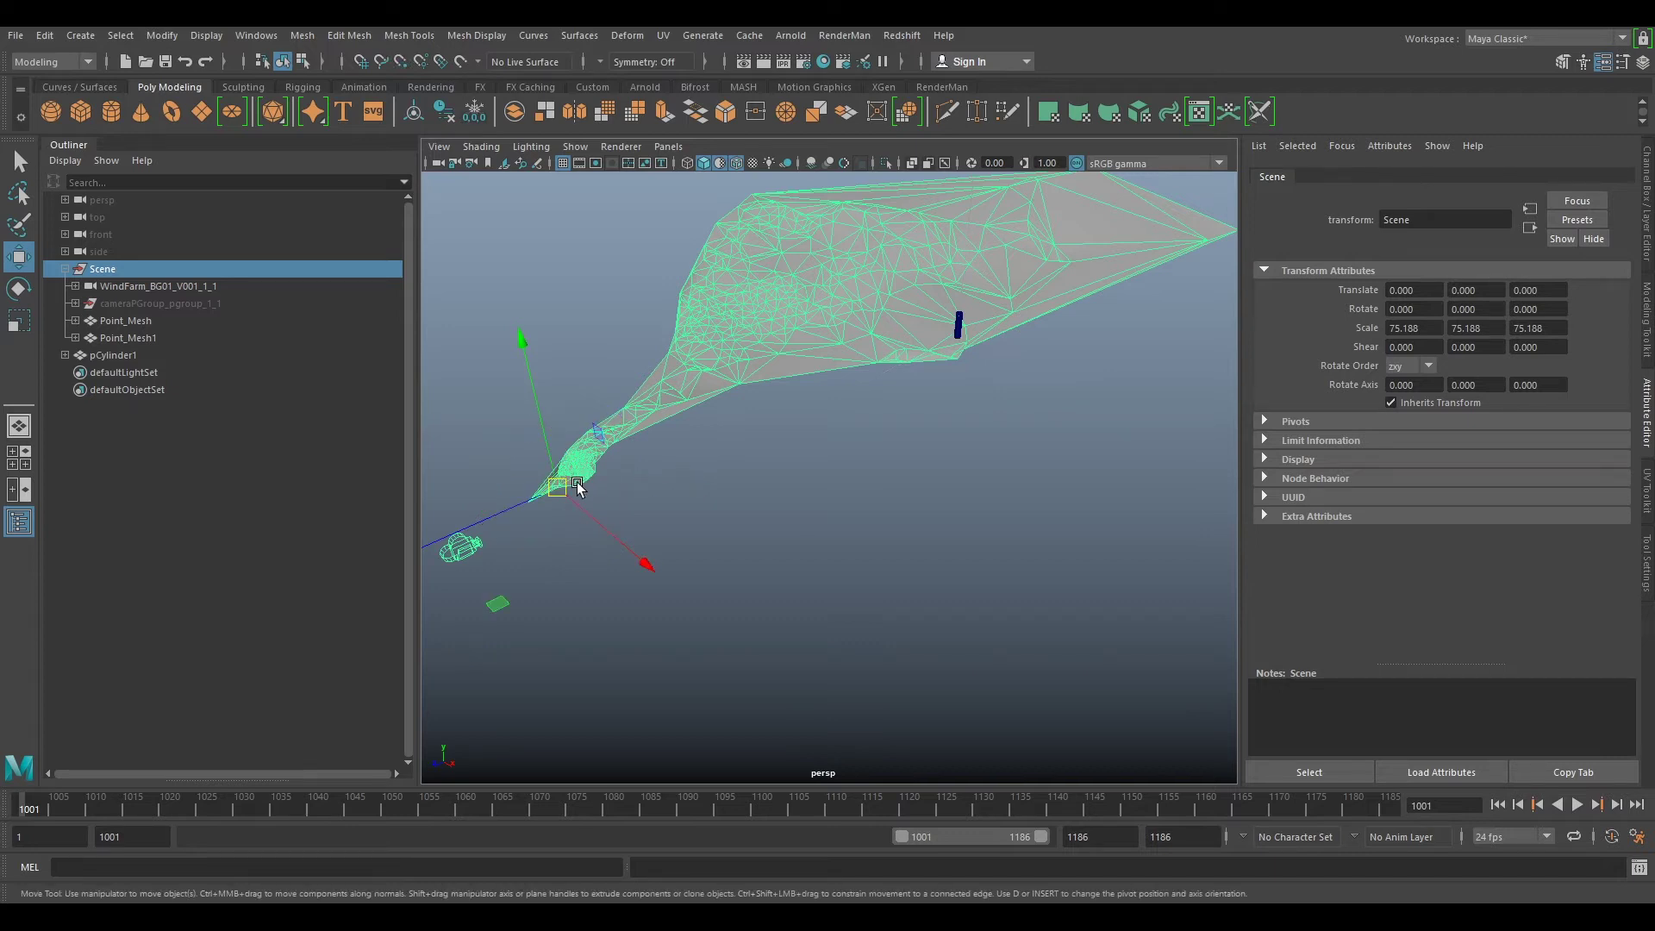
Step: Snap the Scene group by its pivot to the cylinder's base, at about 352.858, 48.242, -2821.223
{"action": "key", "text": "v"}
{"action": "left_click_drag", "start_coordinate": [565, 491], "coordinate": [1041, 329]}
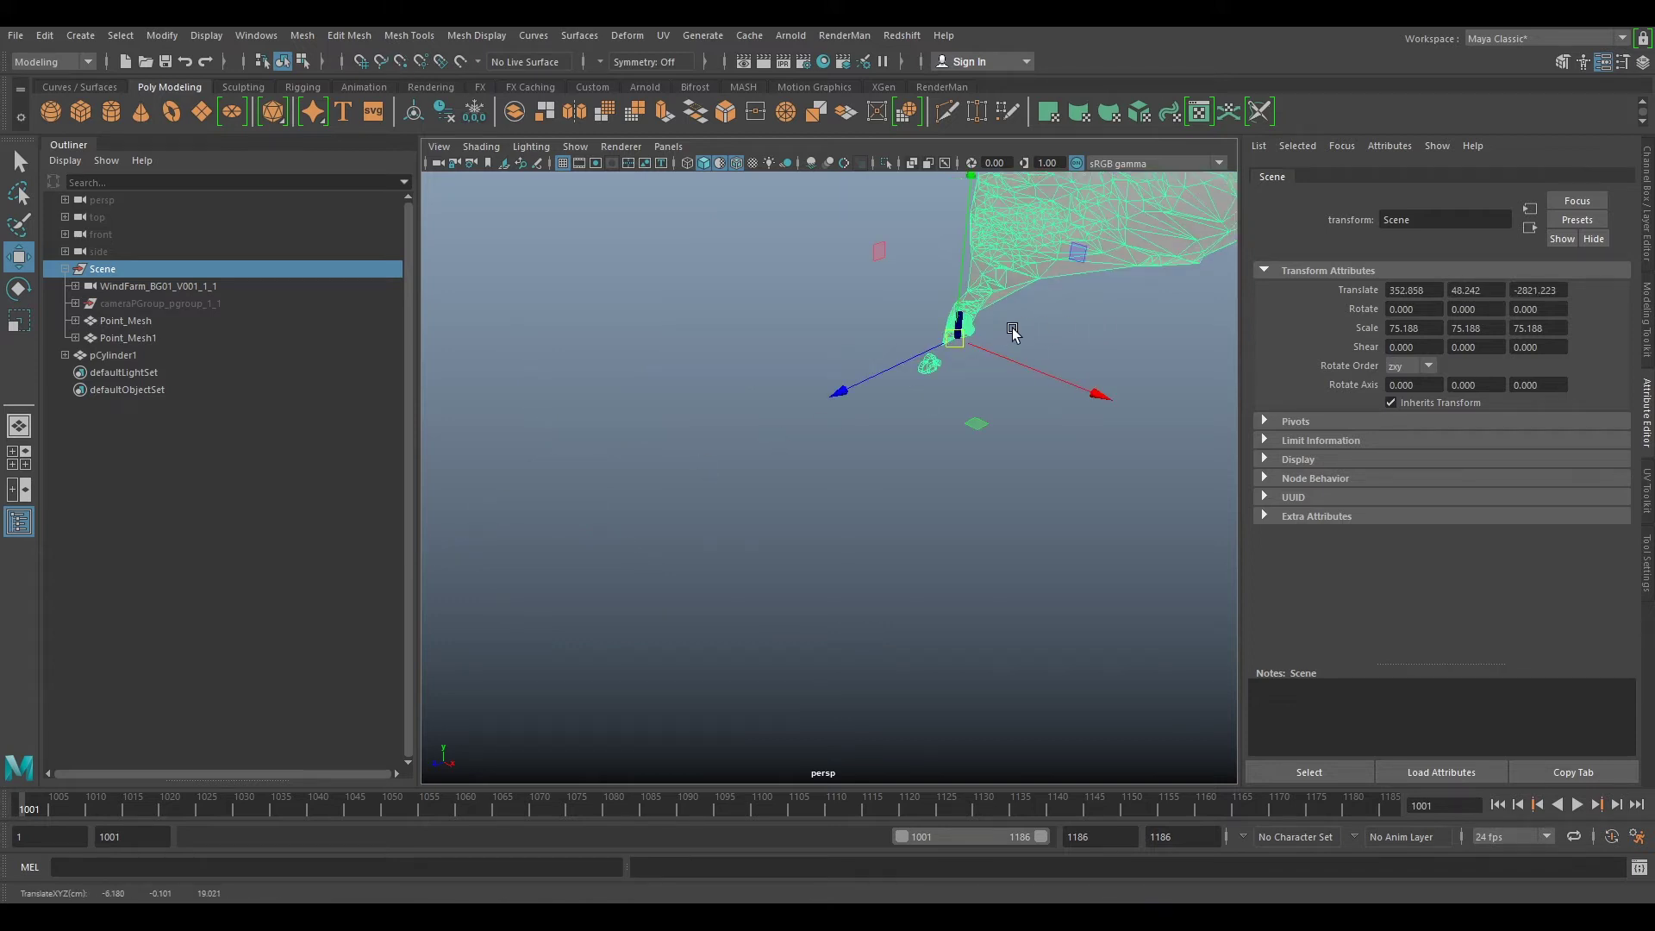
{"action": "scroll", "coordinate": [1010, 334], "scroll_direction": "up", "scroll_amount": 3}
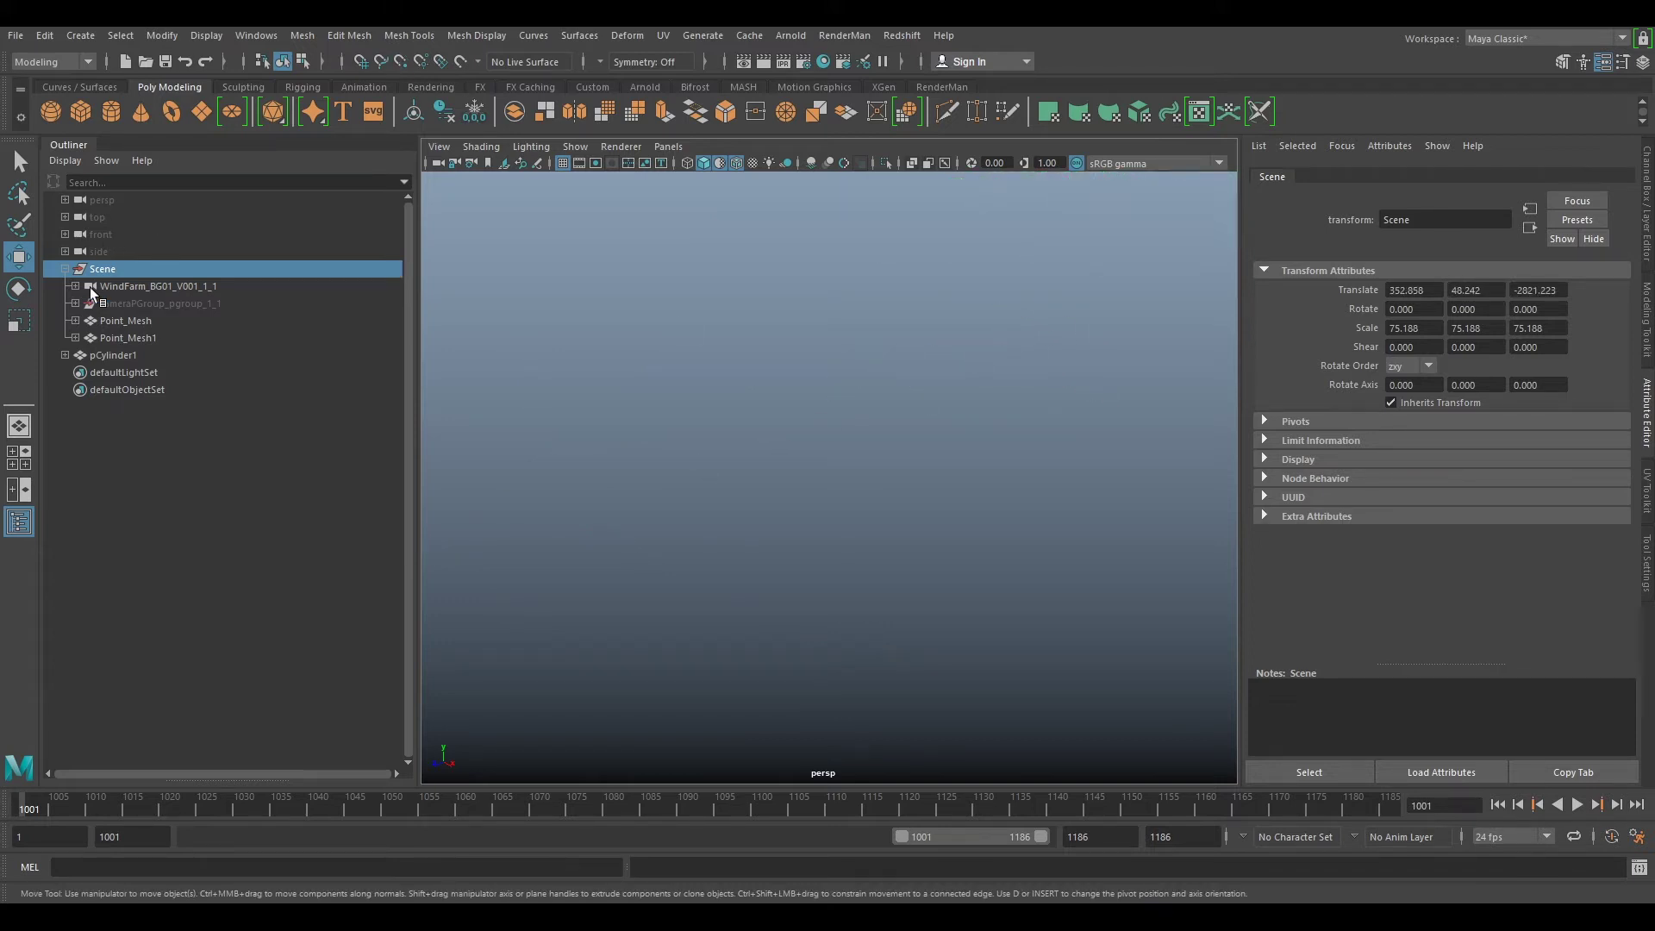
Step: Frame the cylinder against the headland mesh and move it to about 13.883, 95.783, 6.531
{"action": "left_click", "coordinate": [110, 355]}
{"action": "key", "text": "f"}
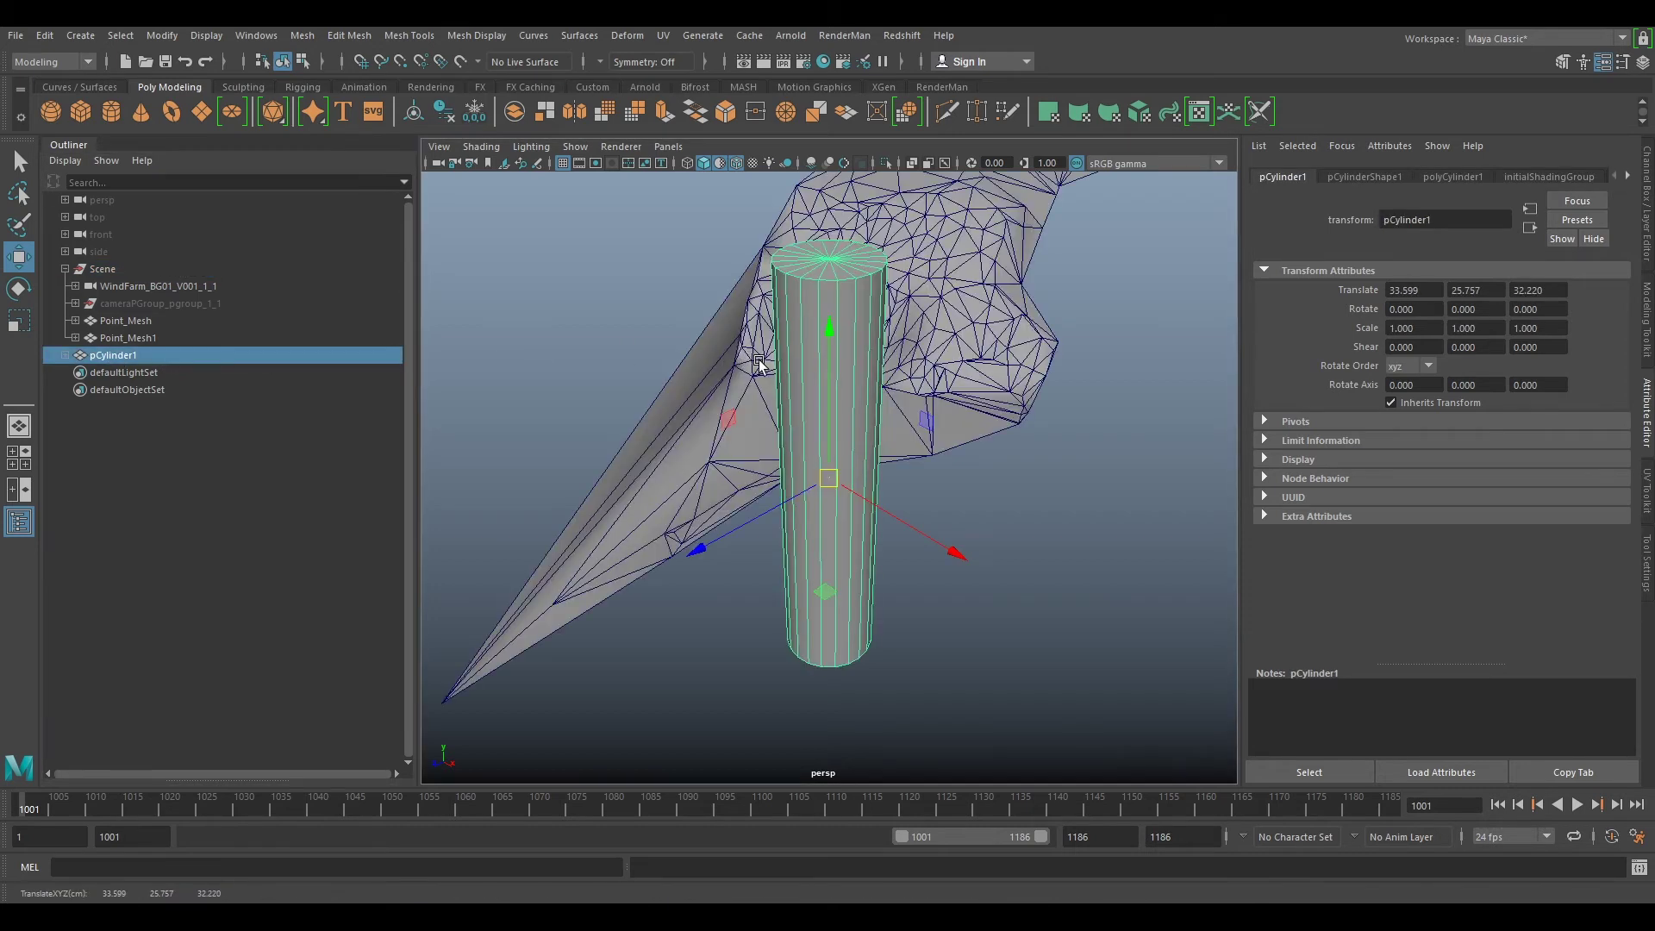
{"action": "left_click_drag", "start_coordinate": [821, 438], "coordinate": [798, 412], "text": "alt"}
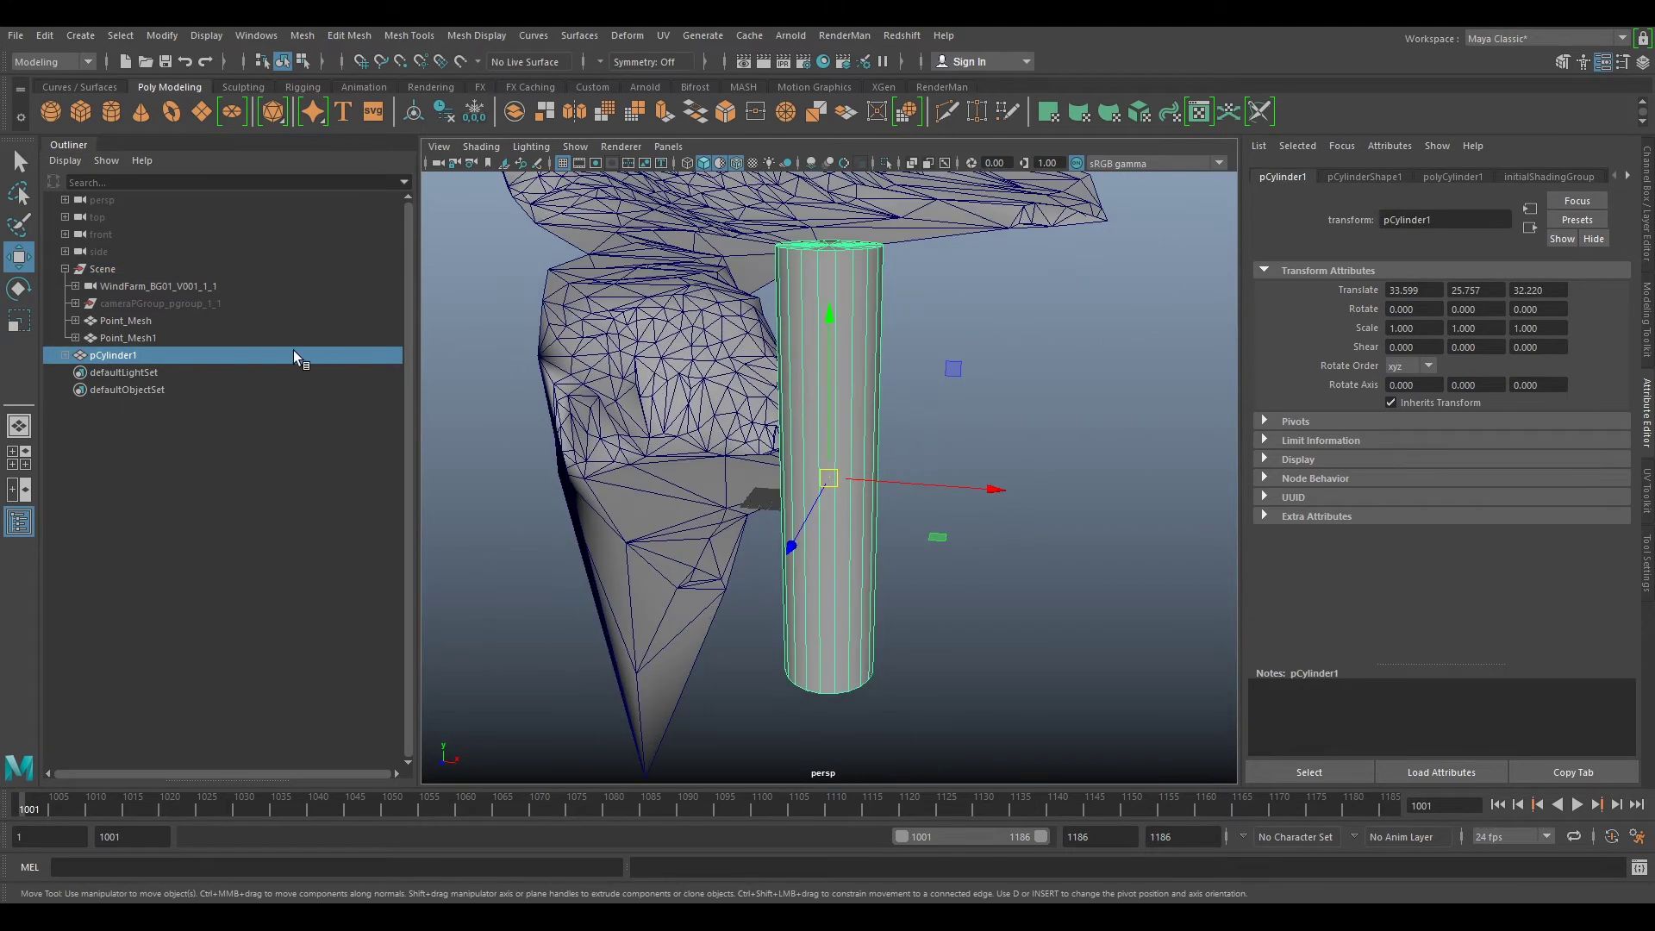
{"action": "left_click", "coordinate": [95, 269]}
{"action": "left_click_drag", "start_coordinate": [752, 464], "coordinate": [911, 366], "text": "alt"}
{"action": "left_click", "coordinate": [821, 457]}
{"action": "scroll", "coordinate": [897, 474], "scroll_direction": "up", "scroll_amount": 5}
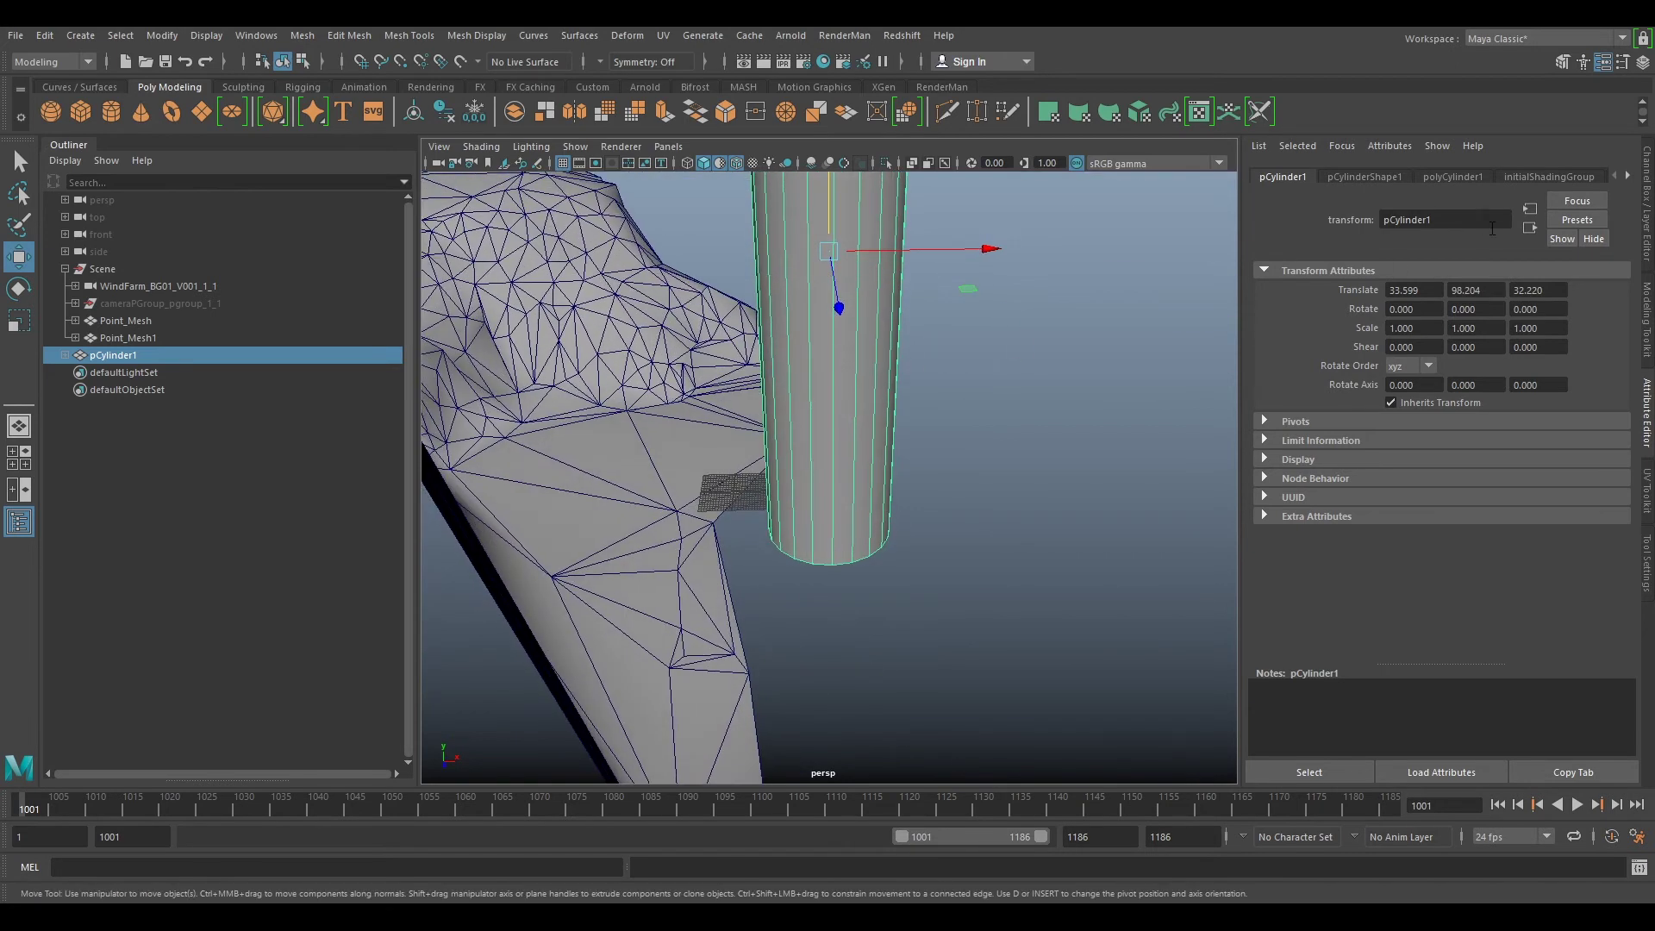
{"action": "left_click_drag", "start_coordinate": [835, 274], "coordinate": [757, 205]}
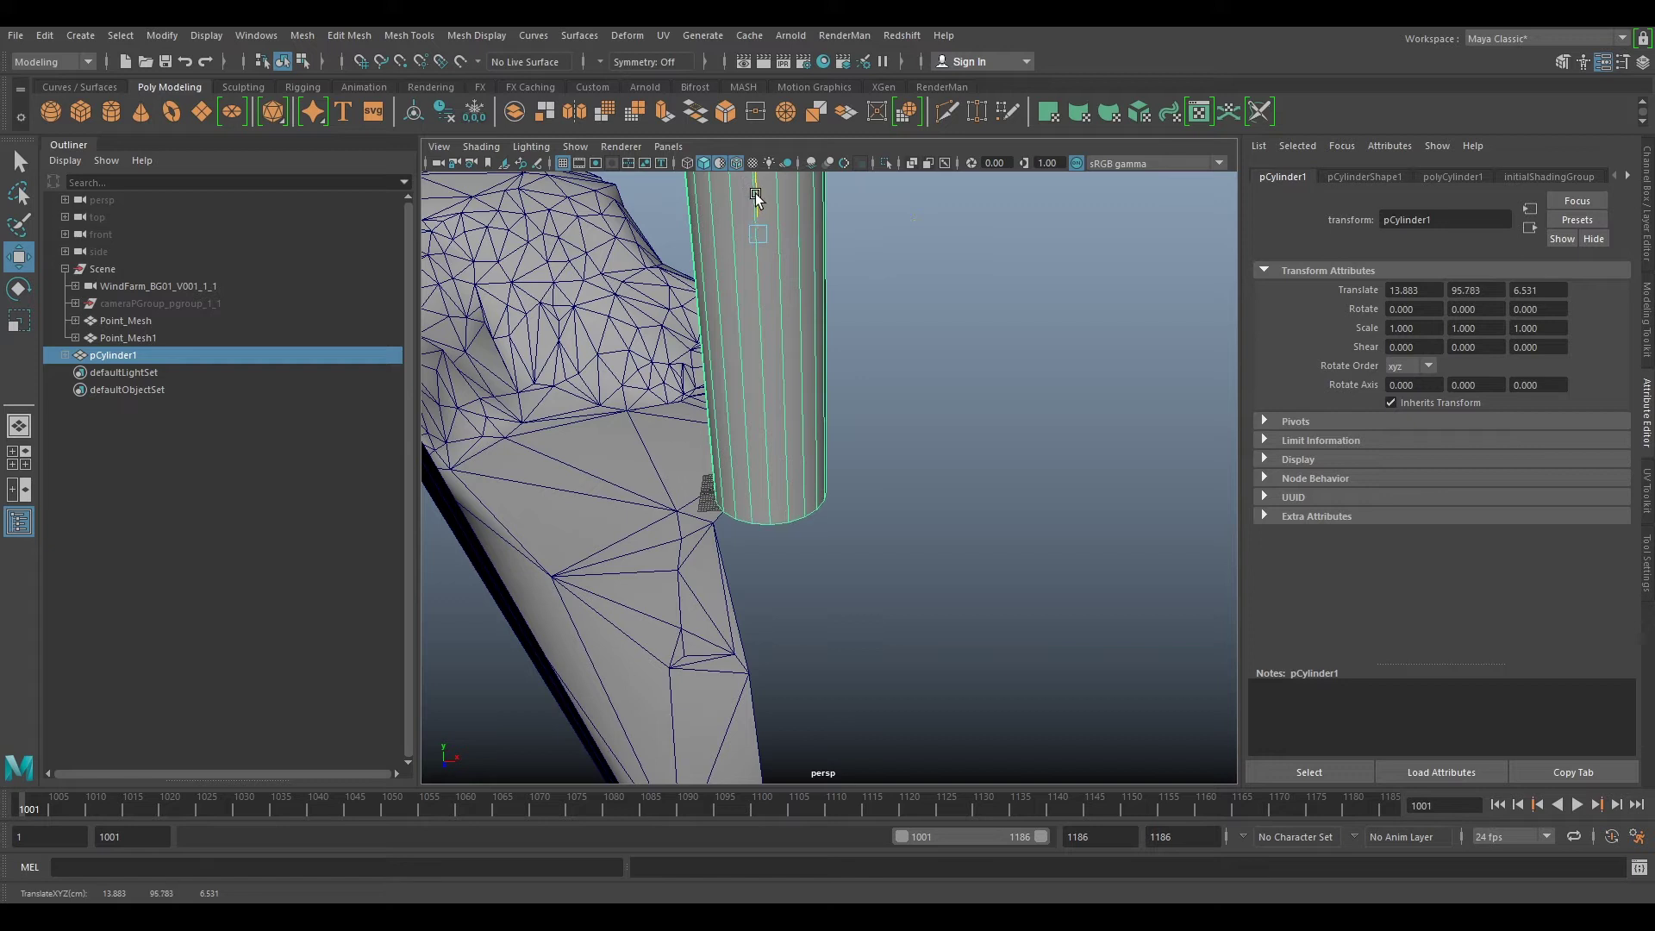
Step: Snap the Scene group's pivot vertex to the cylinder's bottom centre, moving the group to about 372.921, 52.126, -2833.712
{"action": "left_click", "coordinate": [104, 269]}
{"action": "left_click_drag", "start_coordinate": [733, 489], "coordinate": [662, 427], "text": "alt"}
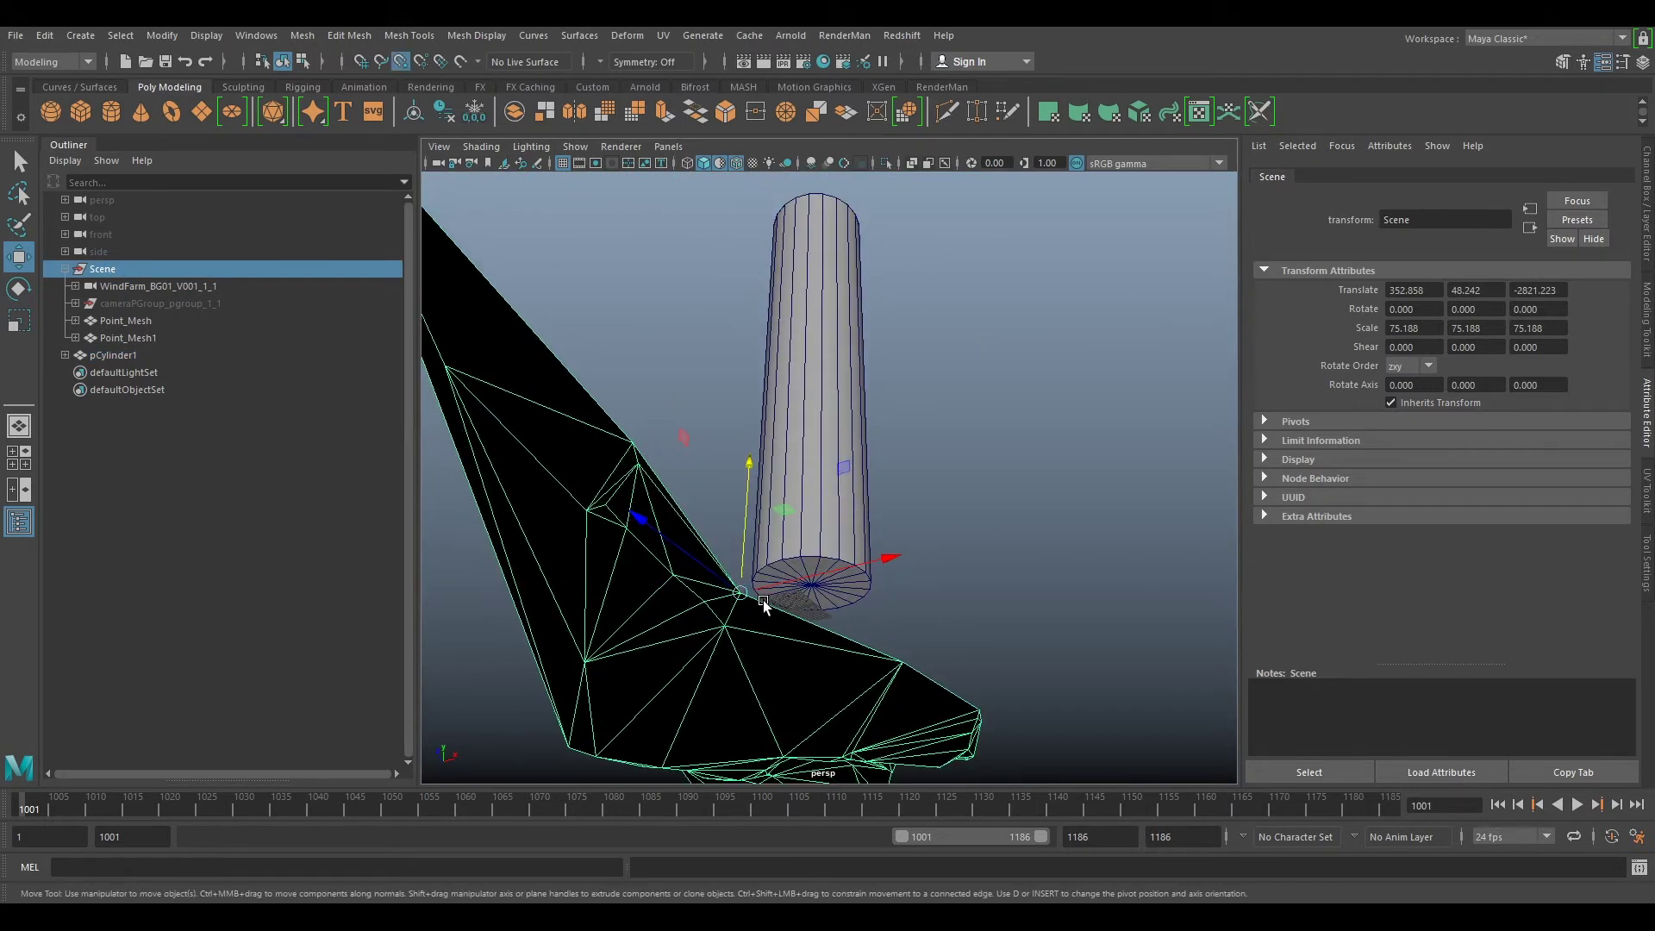
{"action": "left_click_drag", "start_coordinate": [740, 592], "coordinate": [811, 584]}
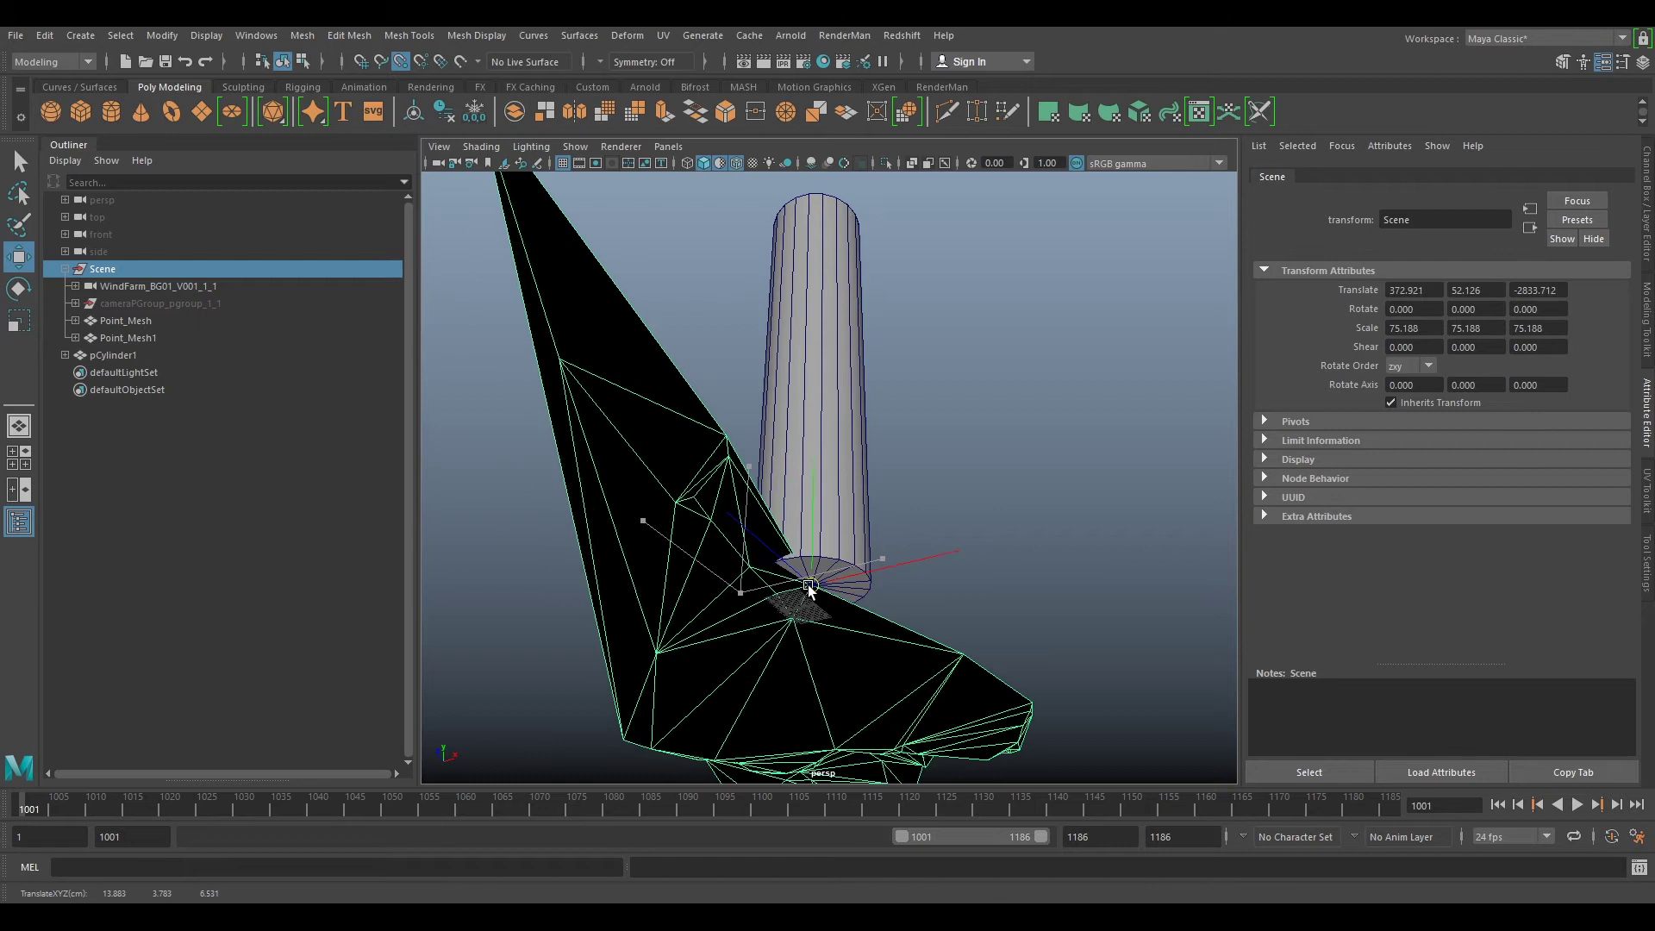
Step: Return to the WindFarm_BG01_V001_1_1 camera and check the cylinder's size against the cliff in 2D pan/zoom
{"action": "left_click", "coordinate": [669, 148]}
{"action": "mouse_move", "coordinate": [710, 164]}
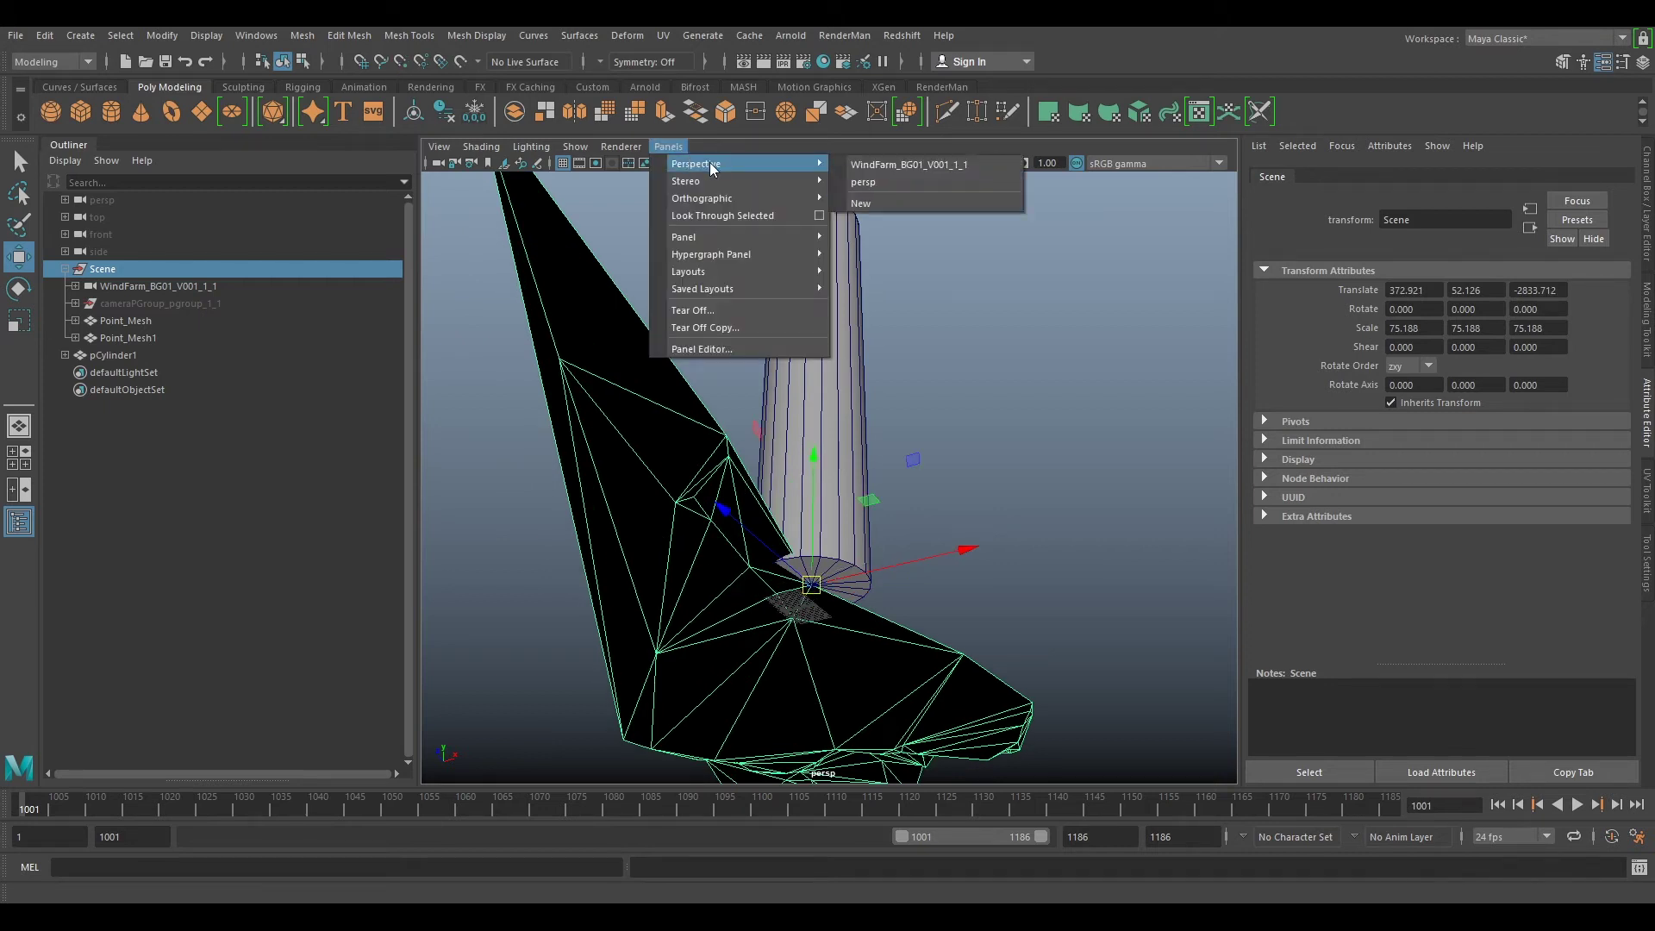
{"action": "left_click", "coordinate": [927, 164]}
{"action": "key", "text": "backslash"}
{"action": "right_click_drag", "start_coordinate": [519, 562], "coordinate": [745, 569]}
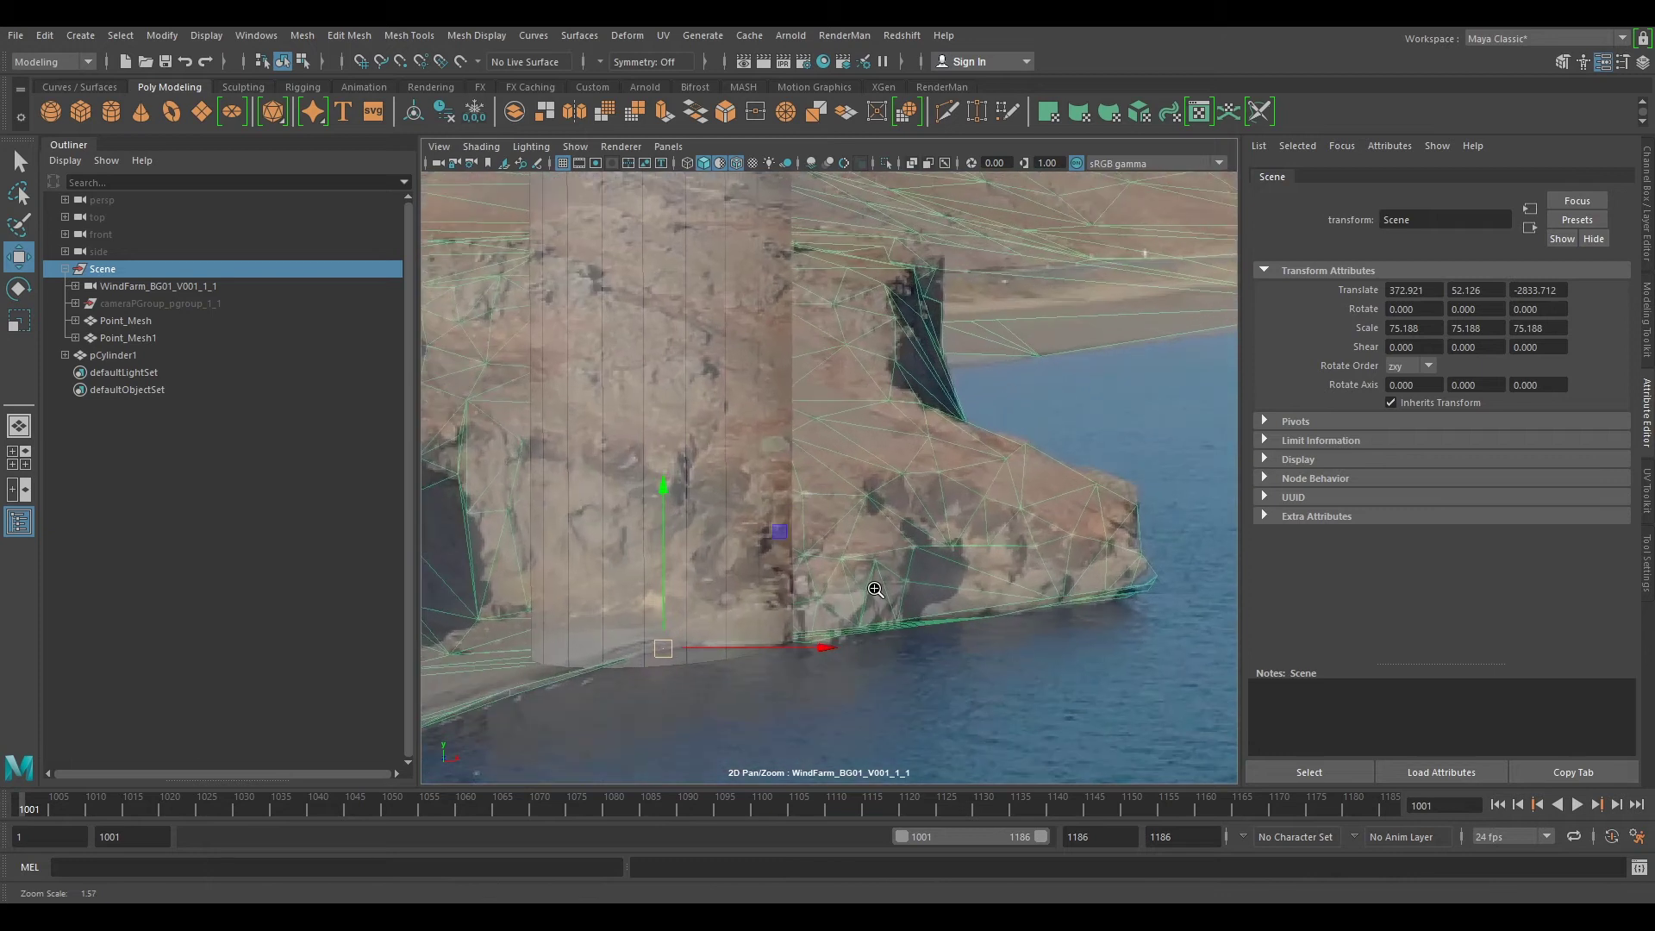
Step: Examine the cylinder's base against the shoreline in the WindFarm_BG01_V001_1_1 camera, switching between the 2D pan/zoom and full views
{"action": "key", "text": "backslash"}
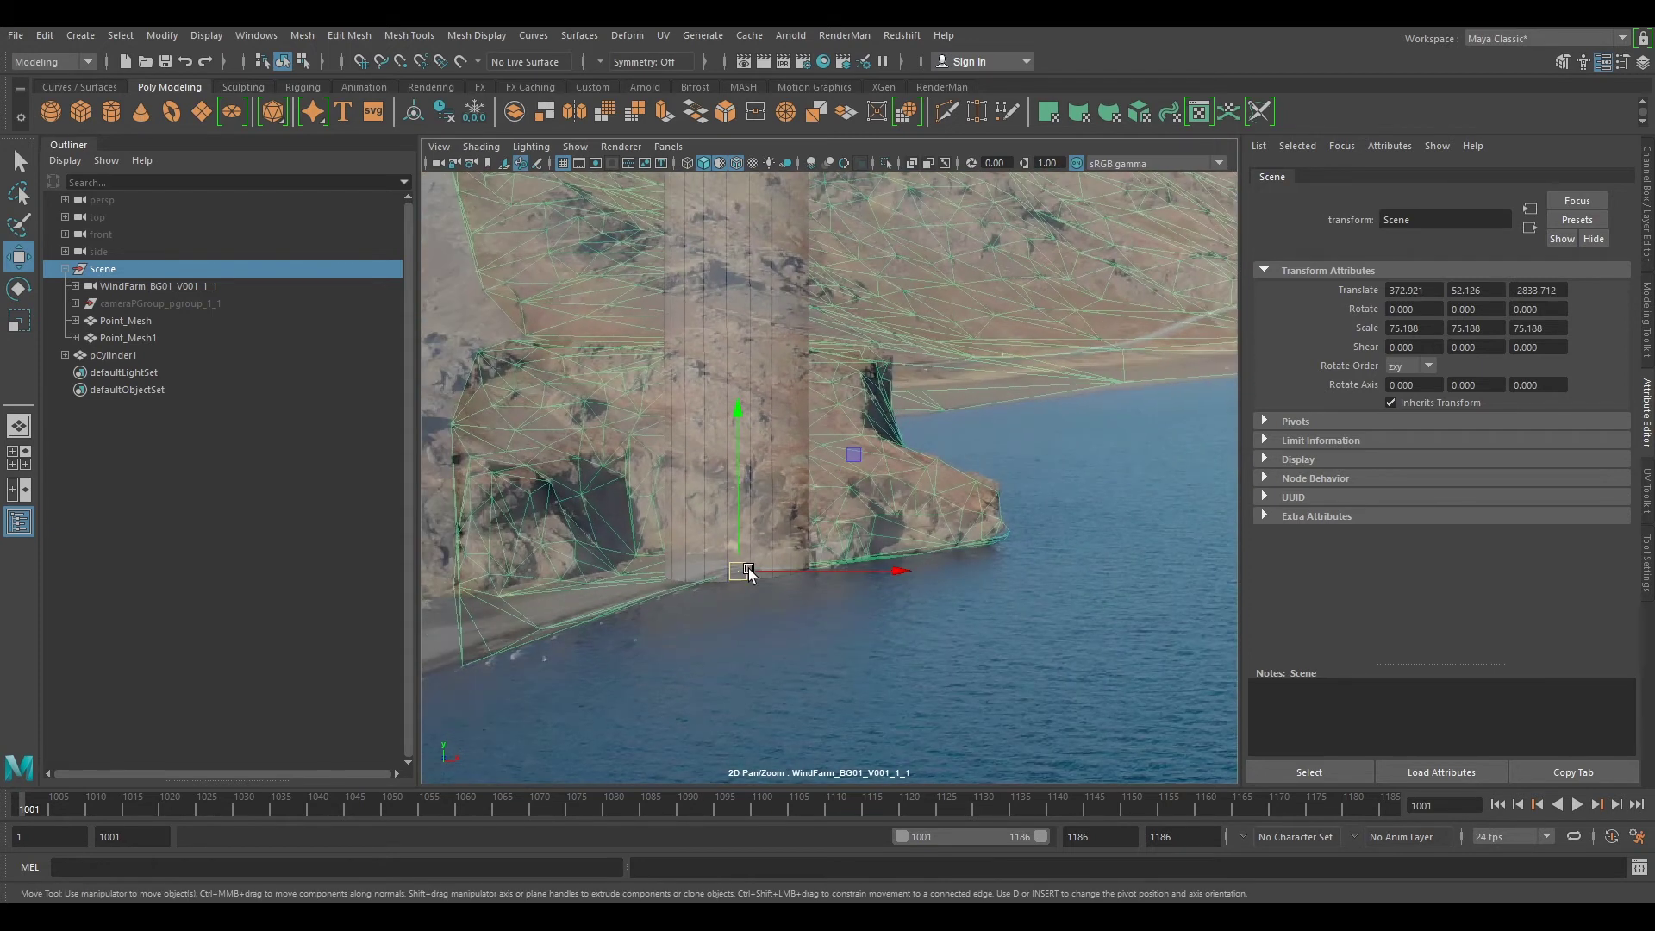
{"action": "key", "text": "backslash"}
{"action": "middle_click_drag", "start_coordinate": [746, 569], "coordinate": [802, 551]}
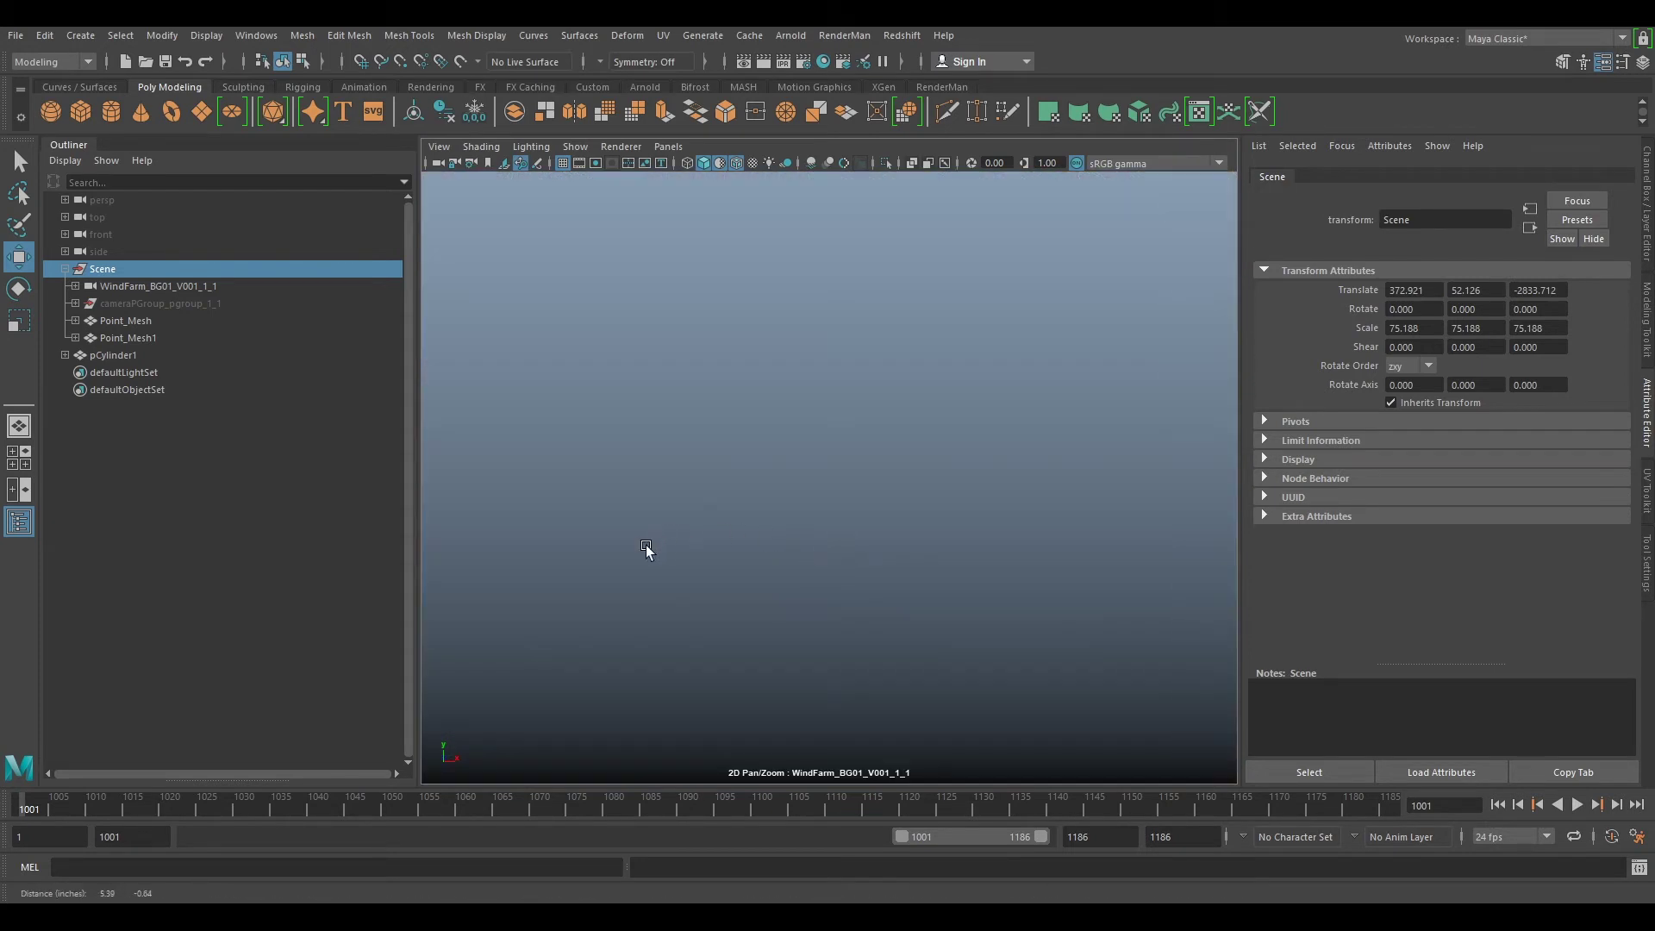
{"action": "key", "text": "backslash"}
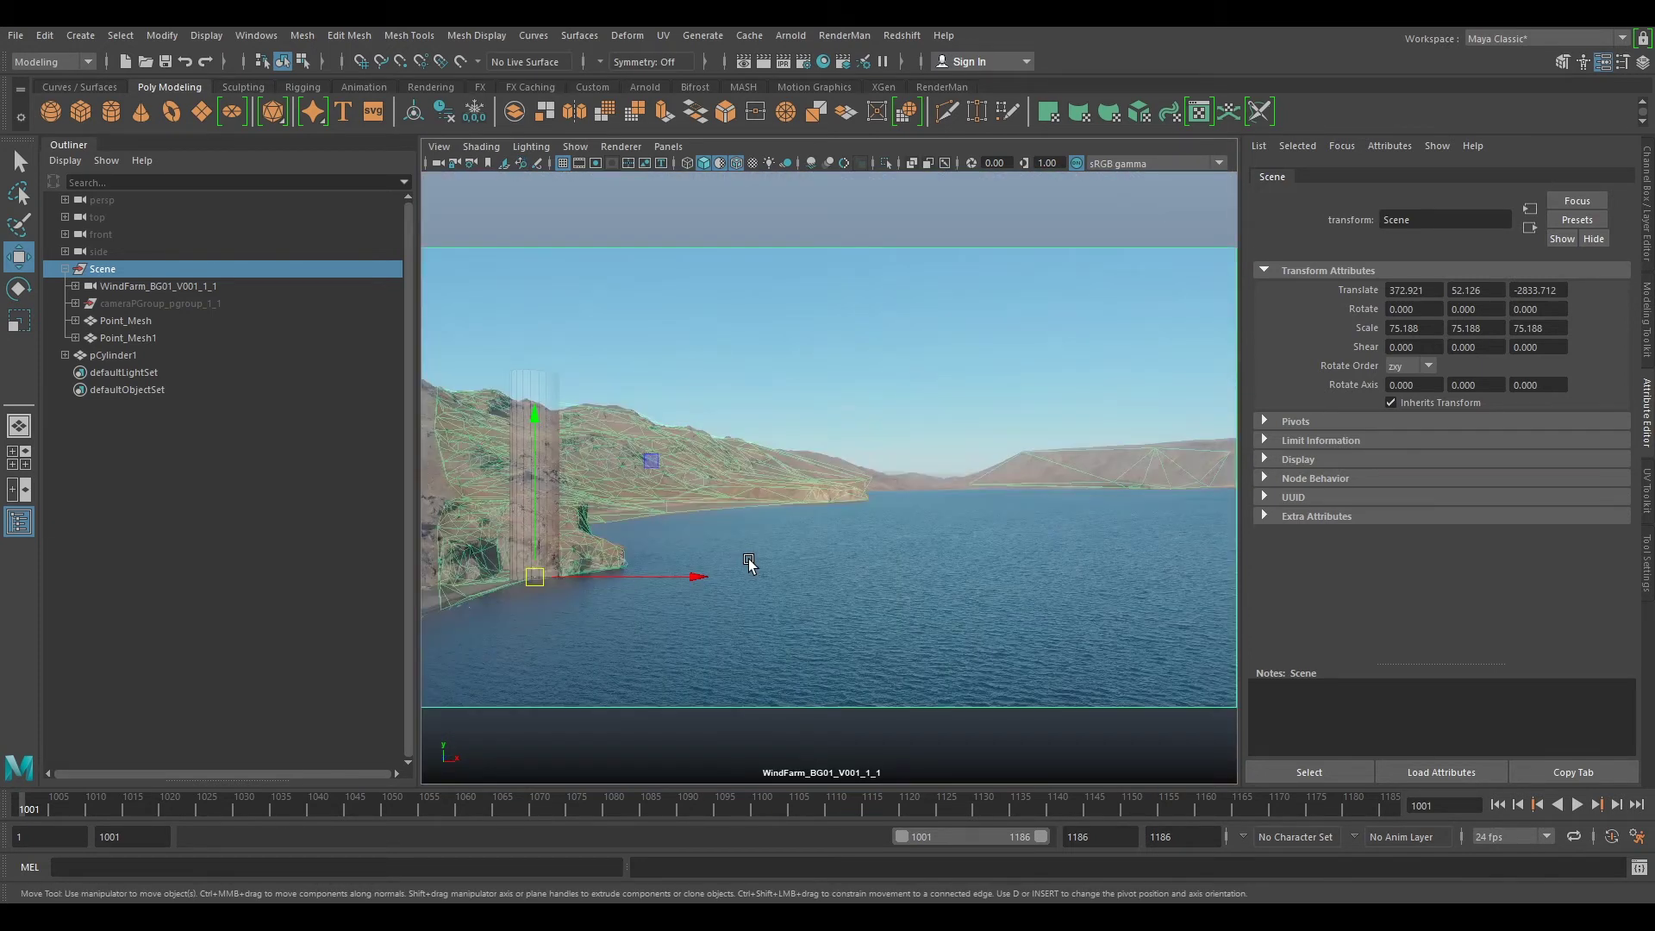
{"action": "key", "text": "backslash"}
{"action": "right_click_drag", "start_coordinate": [817, 579], "coordinate": [793, 571]}
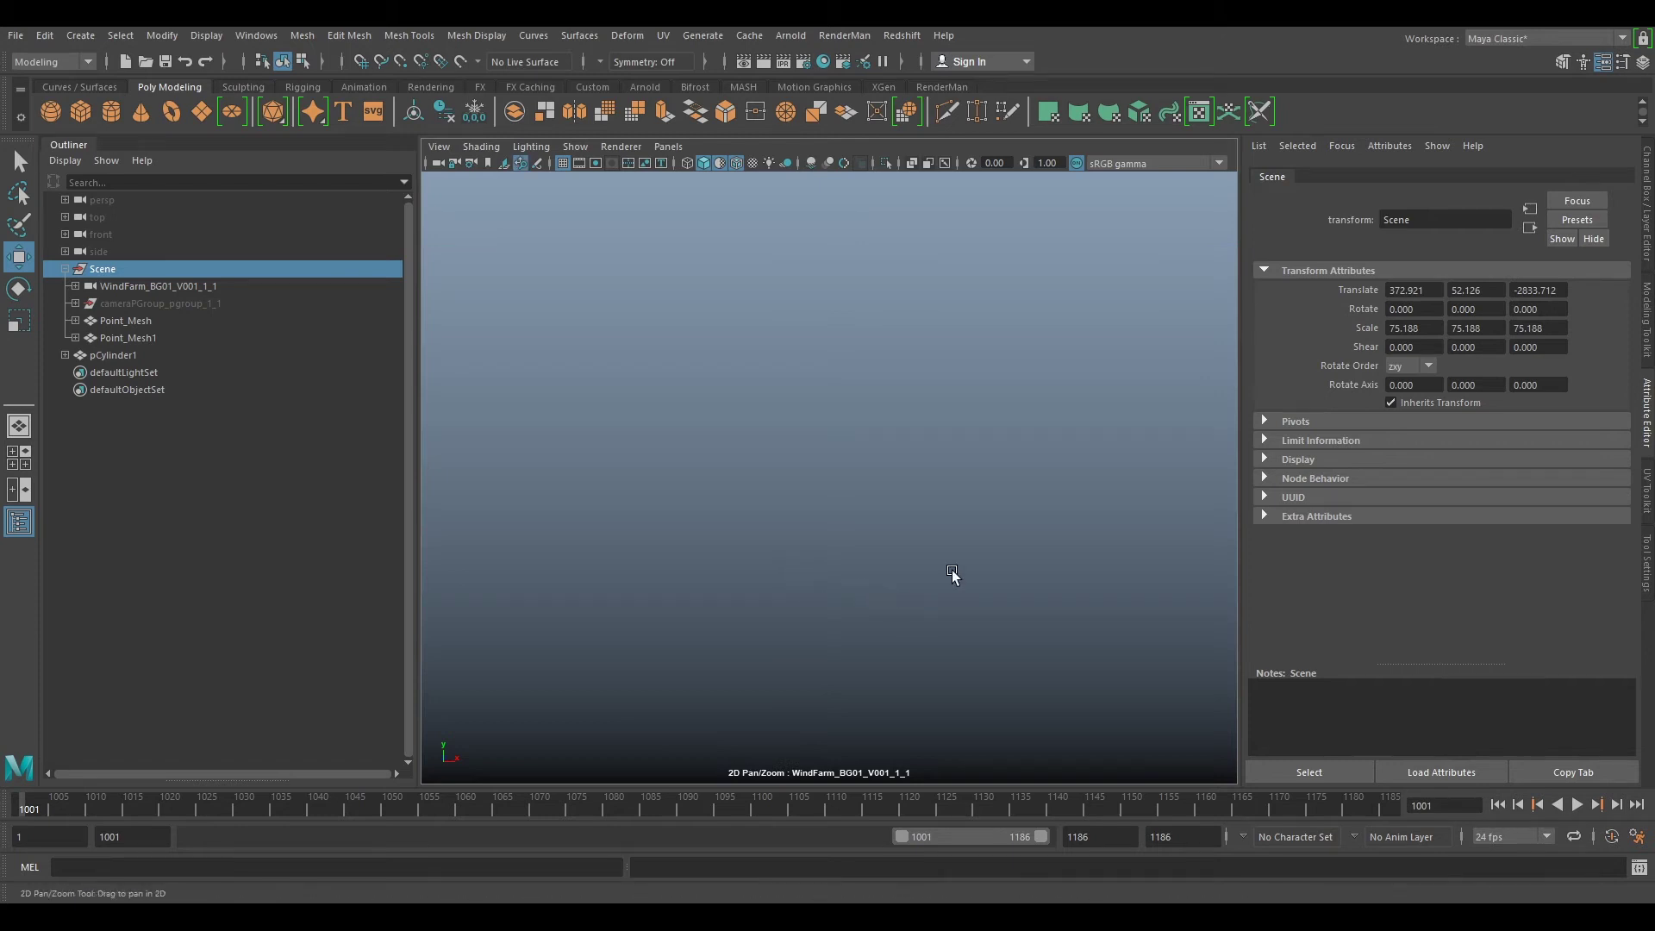
{"action": "key", "text": "backslash"}
{"action": "key", "text": "backslash"}
{"action": "key", "text": "backslash"}
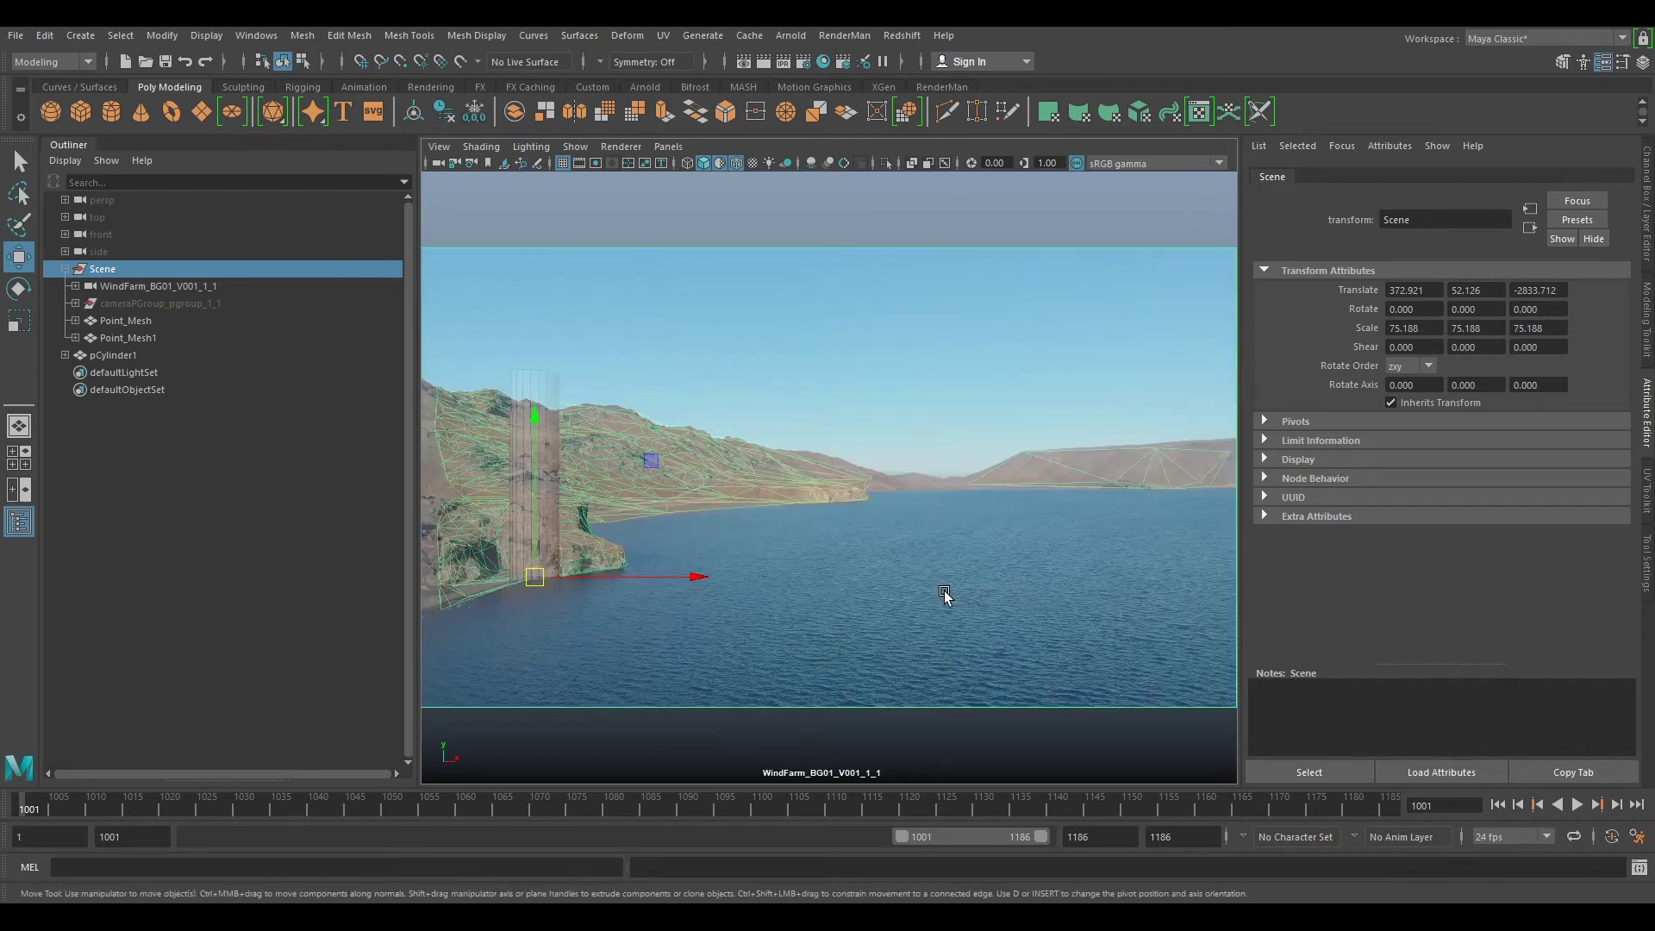
Step: Select the WindFarm_BG01_V001_1_1 camera and enable 2D Pan/Zoom in its display options
{"action": "left_click", "coordinate": [437, 161]}
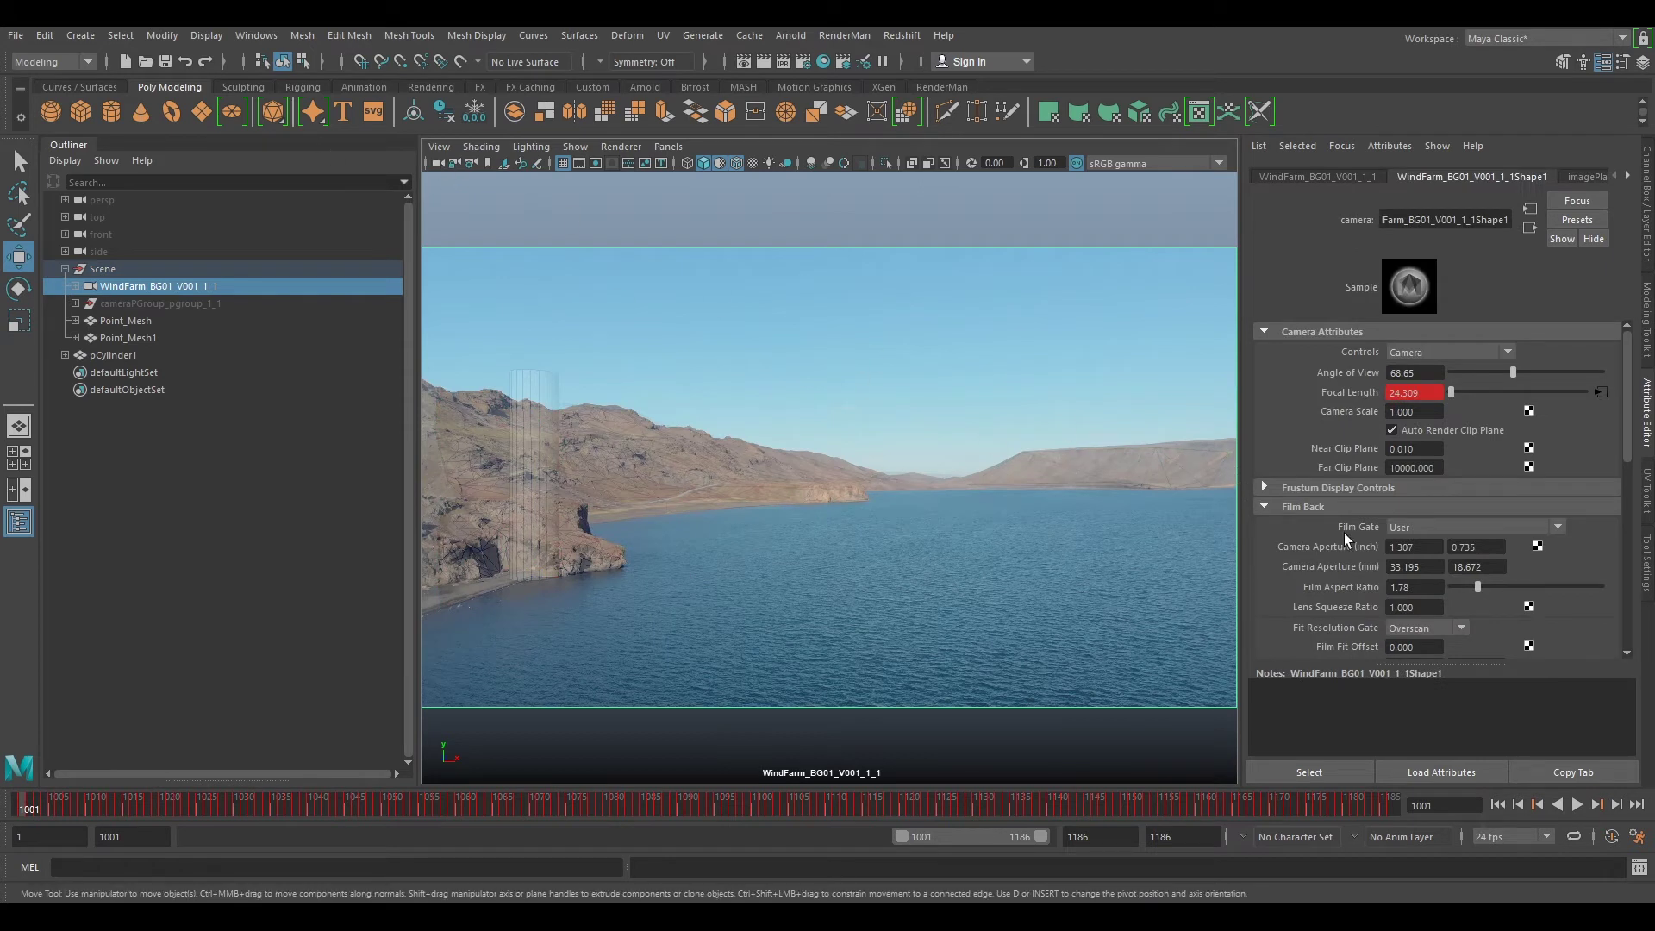
{"action": "scroll", "coordinate": [1343, 533], "scroll_direction": "down", "scroll_amount": 8}
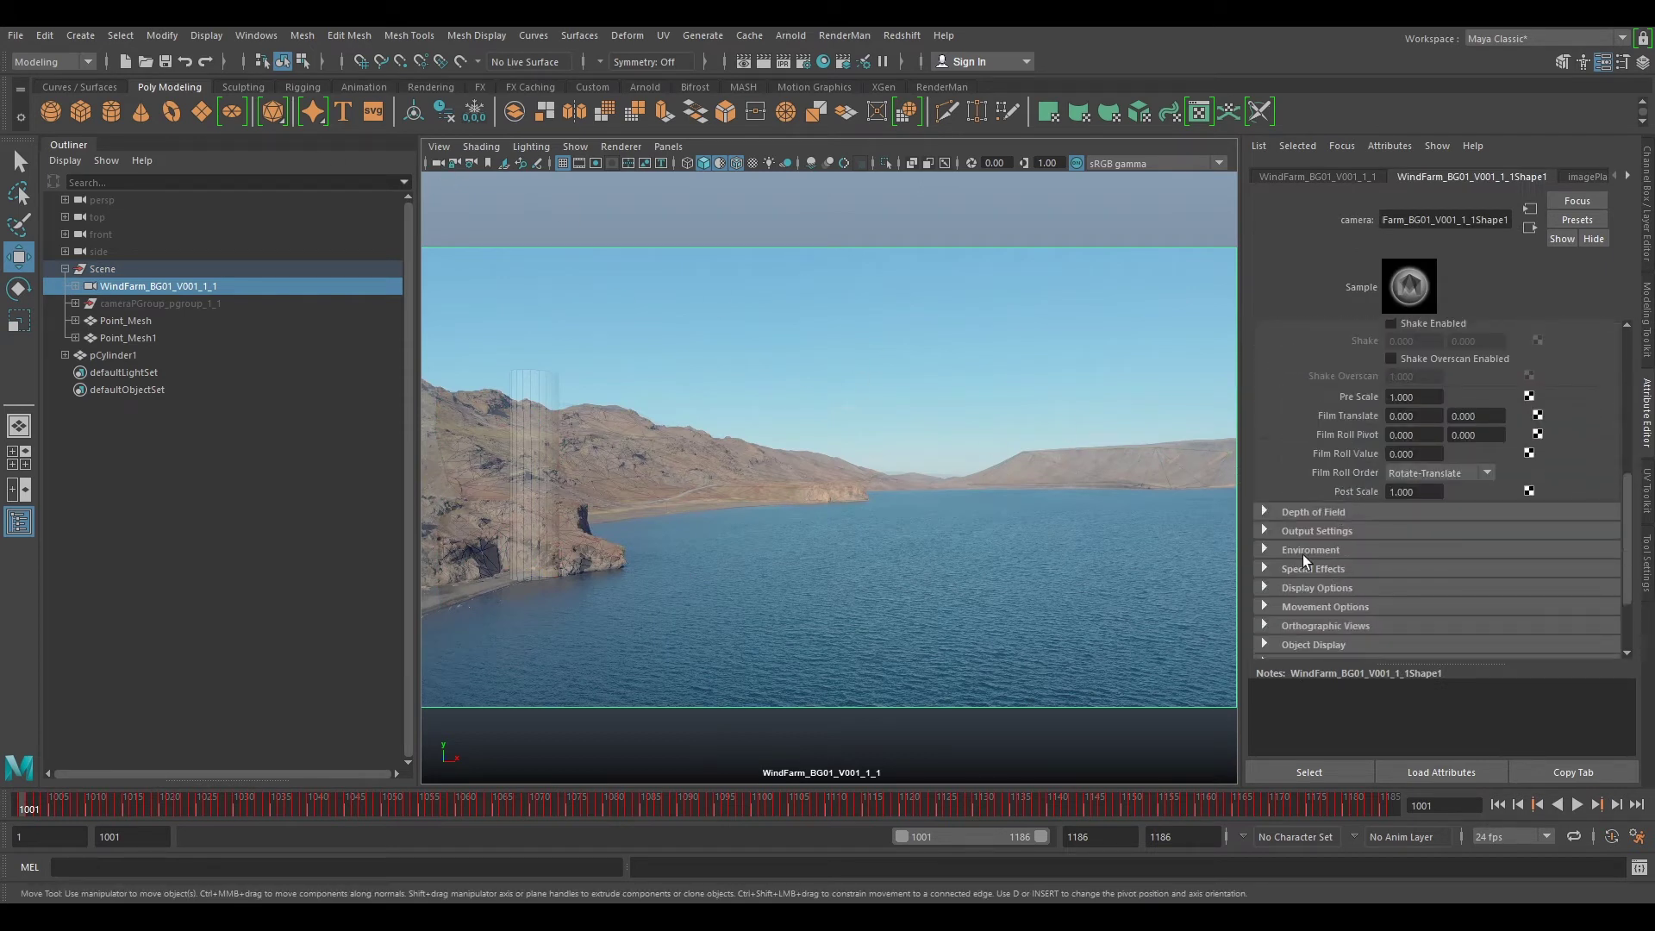
{"action": "left_click", "coordinate": [1264, 587]}
{"action": "scroll", "coordinate": [1311, 586], "scroll_direction": "down", "scroll_amount": 5}
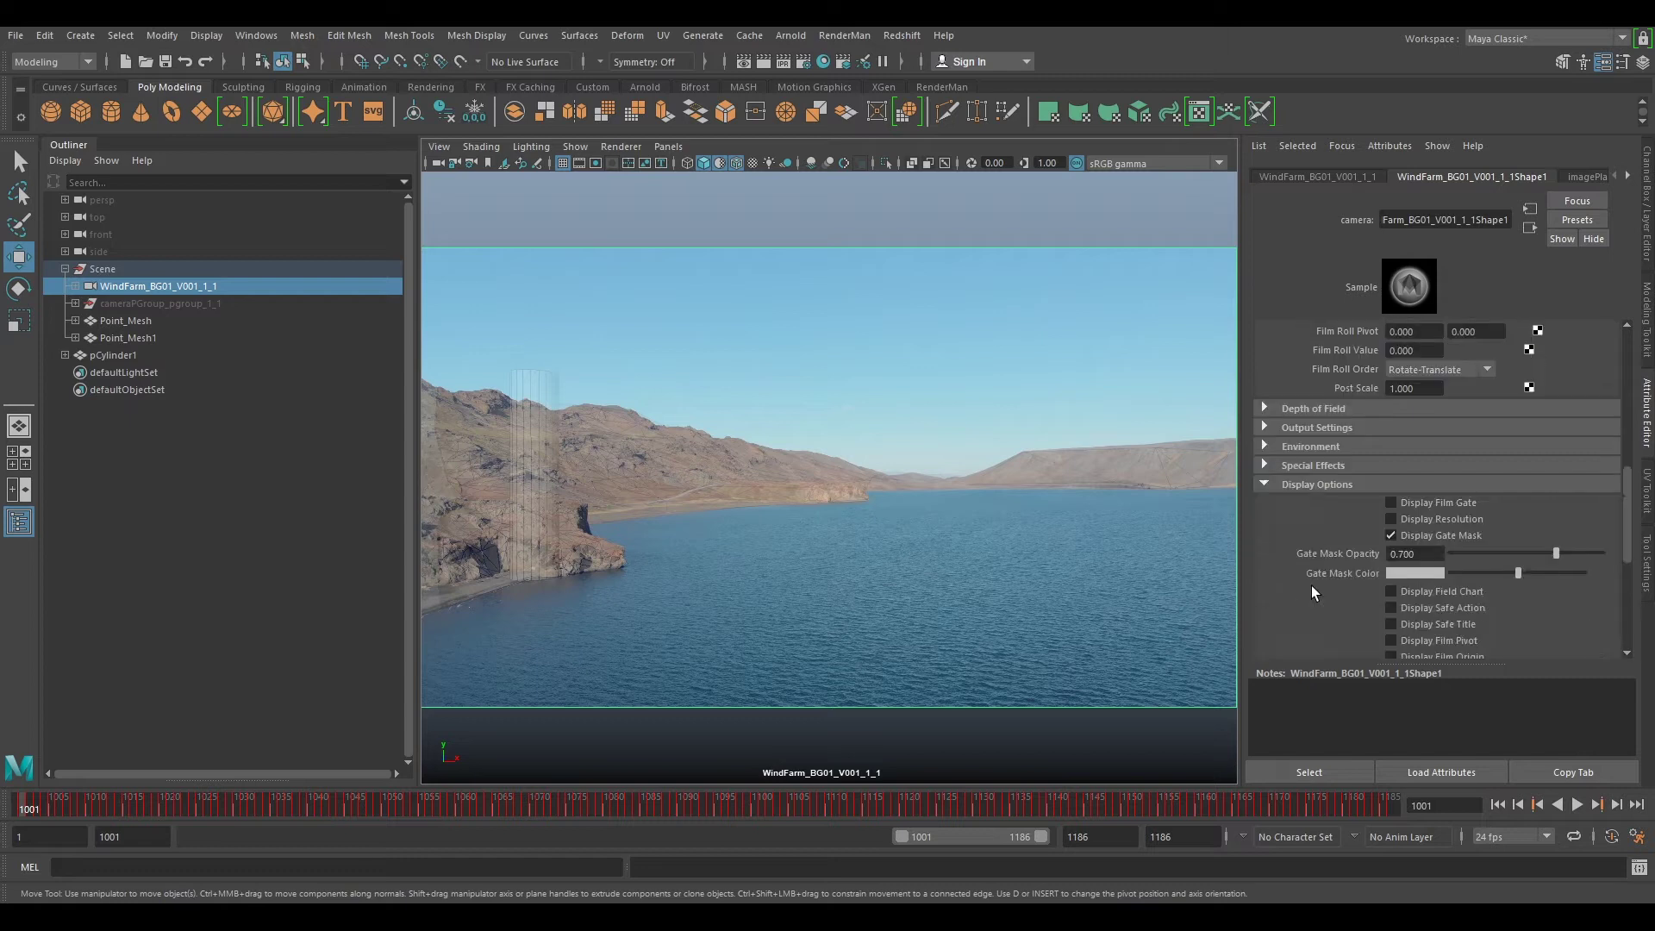
{"action": "left_click", "coordinate": [1394, 506]}
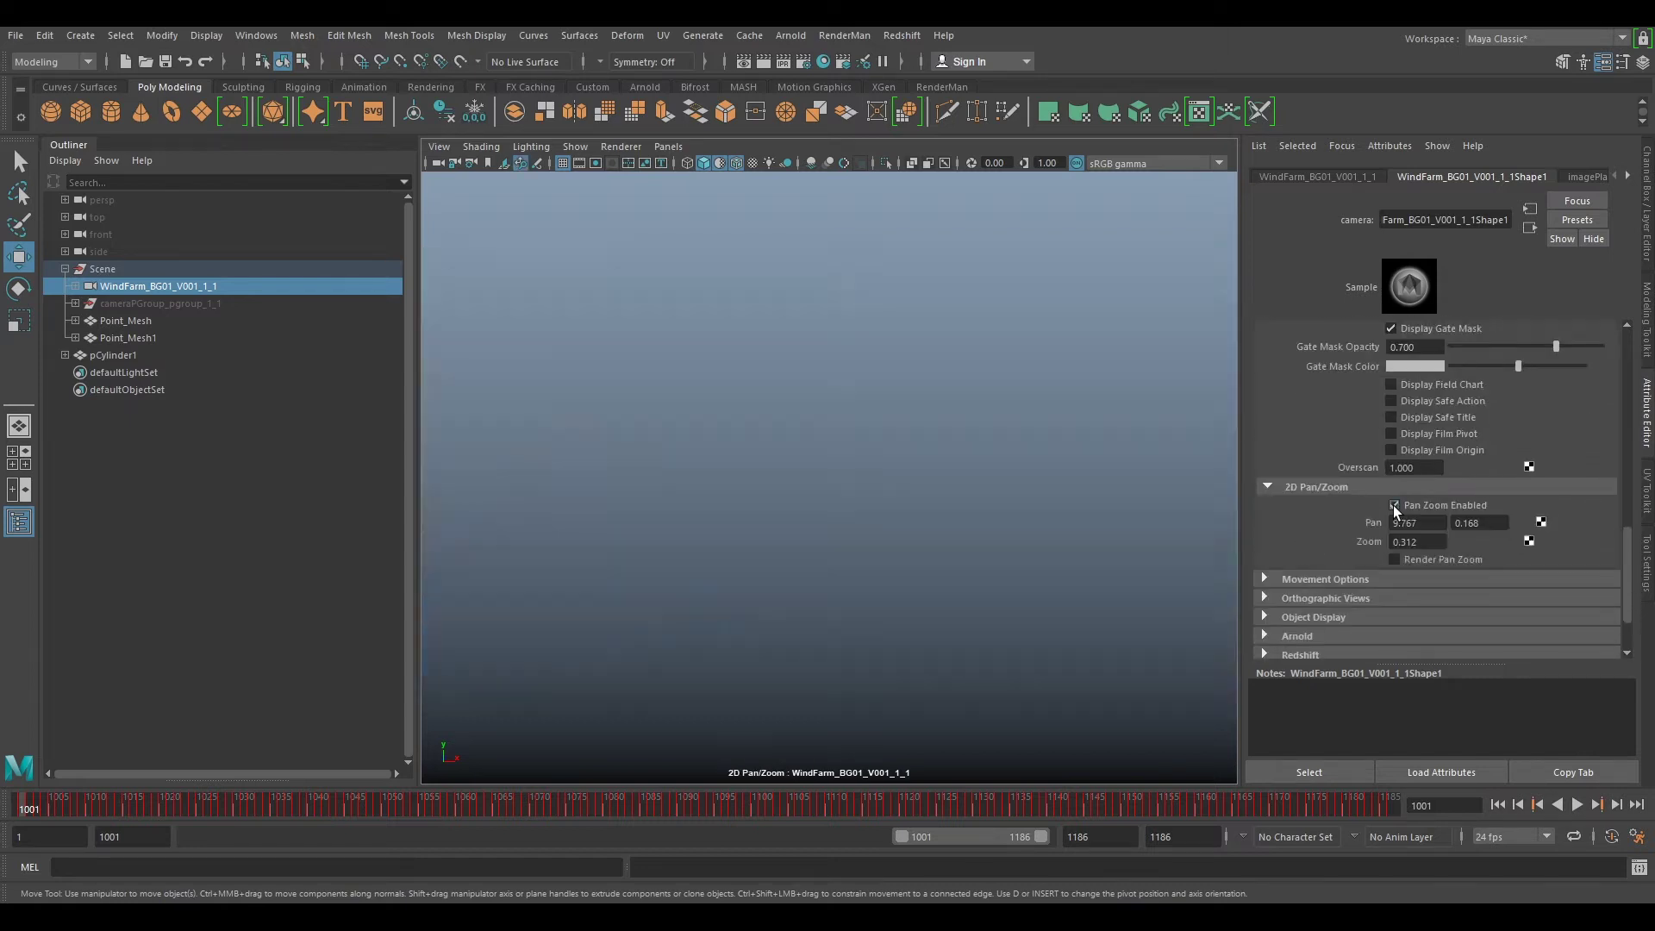
Step: Reset both of the camera's 2D pan values to 0
{"action": "left_click", "coordinate": [1433, 524]}
{"action": "key", "text": "Return"}
{"action": "double_click", "coordinate": [1481, 524]}
{"action": "type", "text": "1"}
{"action": "key", "text": "Return"}
{"action": "left_click", "coordinate": [1483, 525]}
{"action": "double_click", "coordinate": [1484, 525]}
{"action": "type", "text": "0"}
{"action": "key", "text": "Return"}
{"action": "double_click", "coordinate": [1434, 526]}
{"action": "type", "text": "0"}
{"action": "key", "text": "Return"}
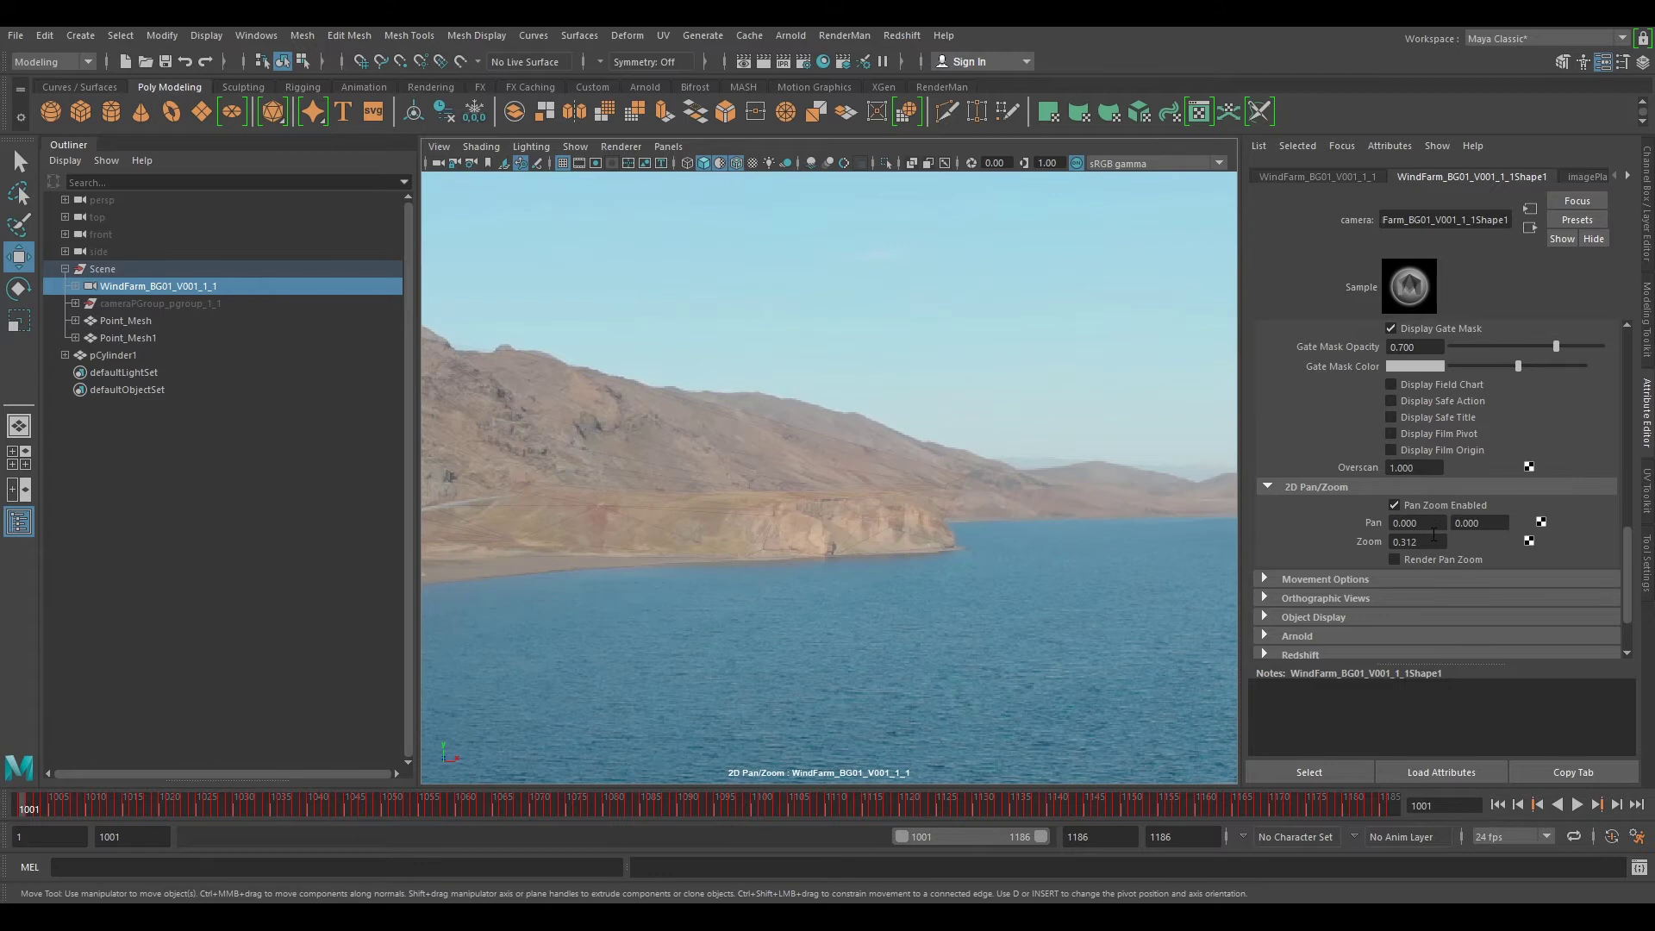
Step: Set the camera's 2D zoom to 1
{"action": "left_click_drag", "start_coordinate": [1434, 535], "coordinate": [1387, 542]}
{"action": "key", "text": "BackSpace"}
{"action": "type", "text": "1"}
{"action": "key", "text": "Return"}
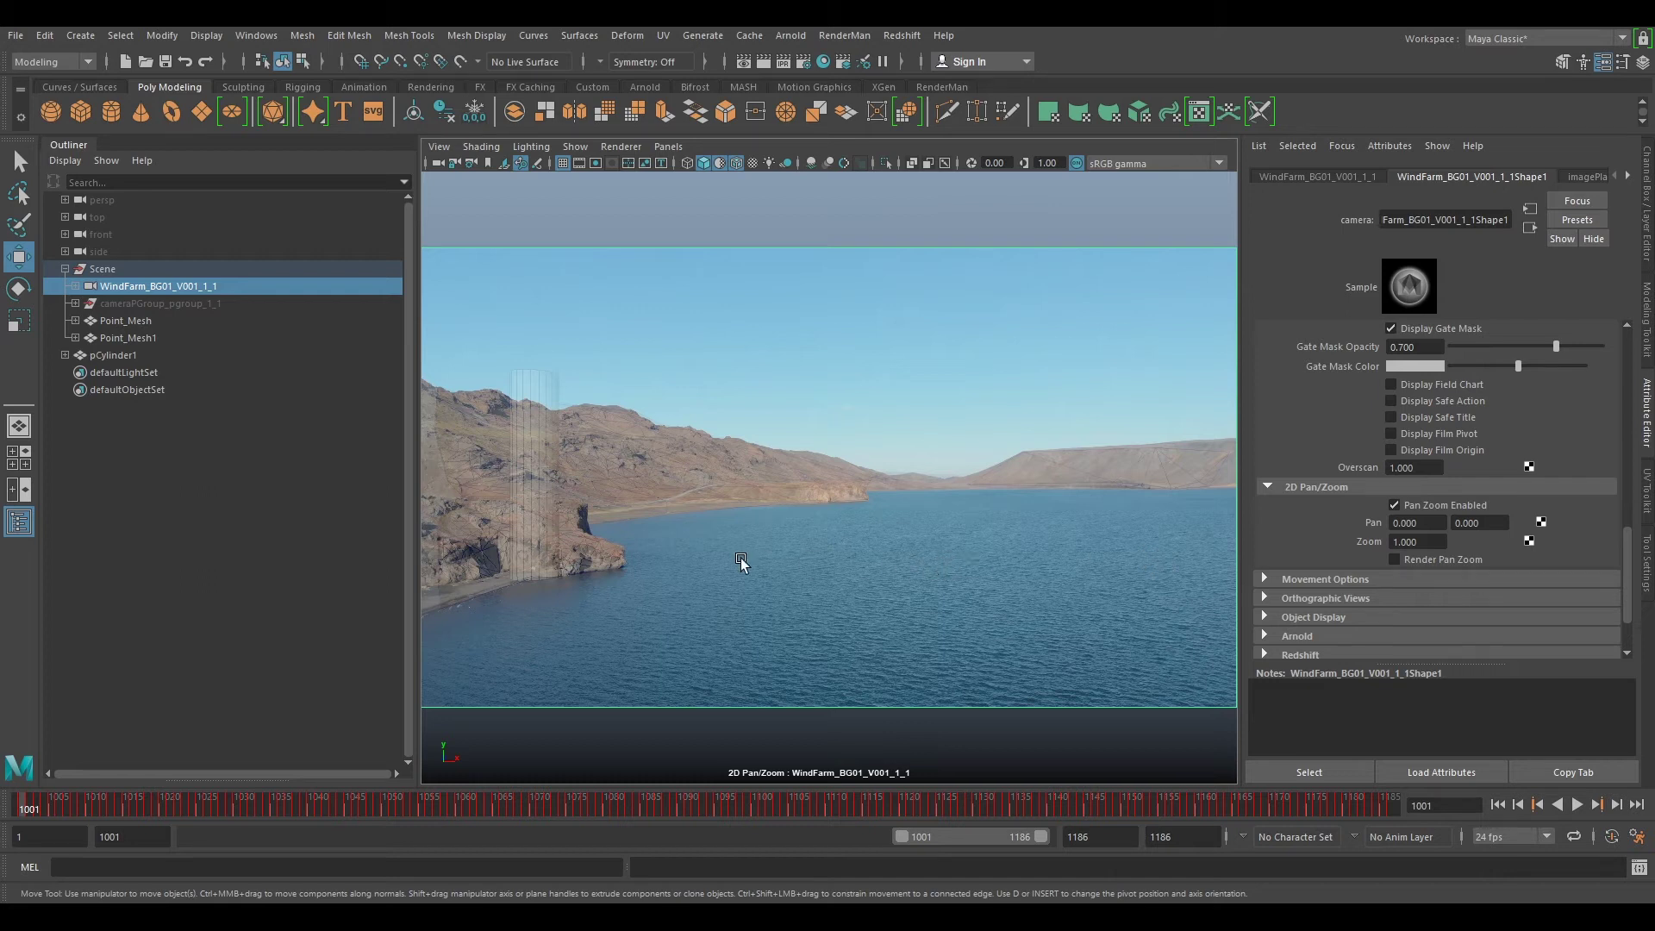
Step: Scale the Scene group uniformly in stages to about 374.637 while comparing the cylinder with the headland cliff
{"action": "right_click_drag", "start_coordinate": [677, 560], "coordinate": [777, 592]}
{"action": "middle_click_drag", "start_coordinate": [739, 581], "coordinate": [745, 580]}
{"action": "right_click_drag", "start_coordinate": [740, 529], "coordinate": [1146, 639]}
{"action": "left_click", "coordinate": [103, 268]}
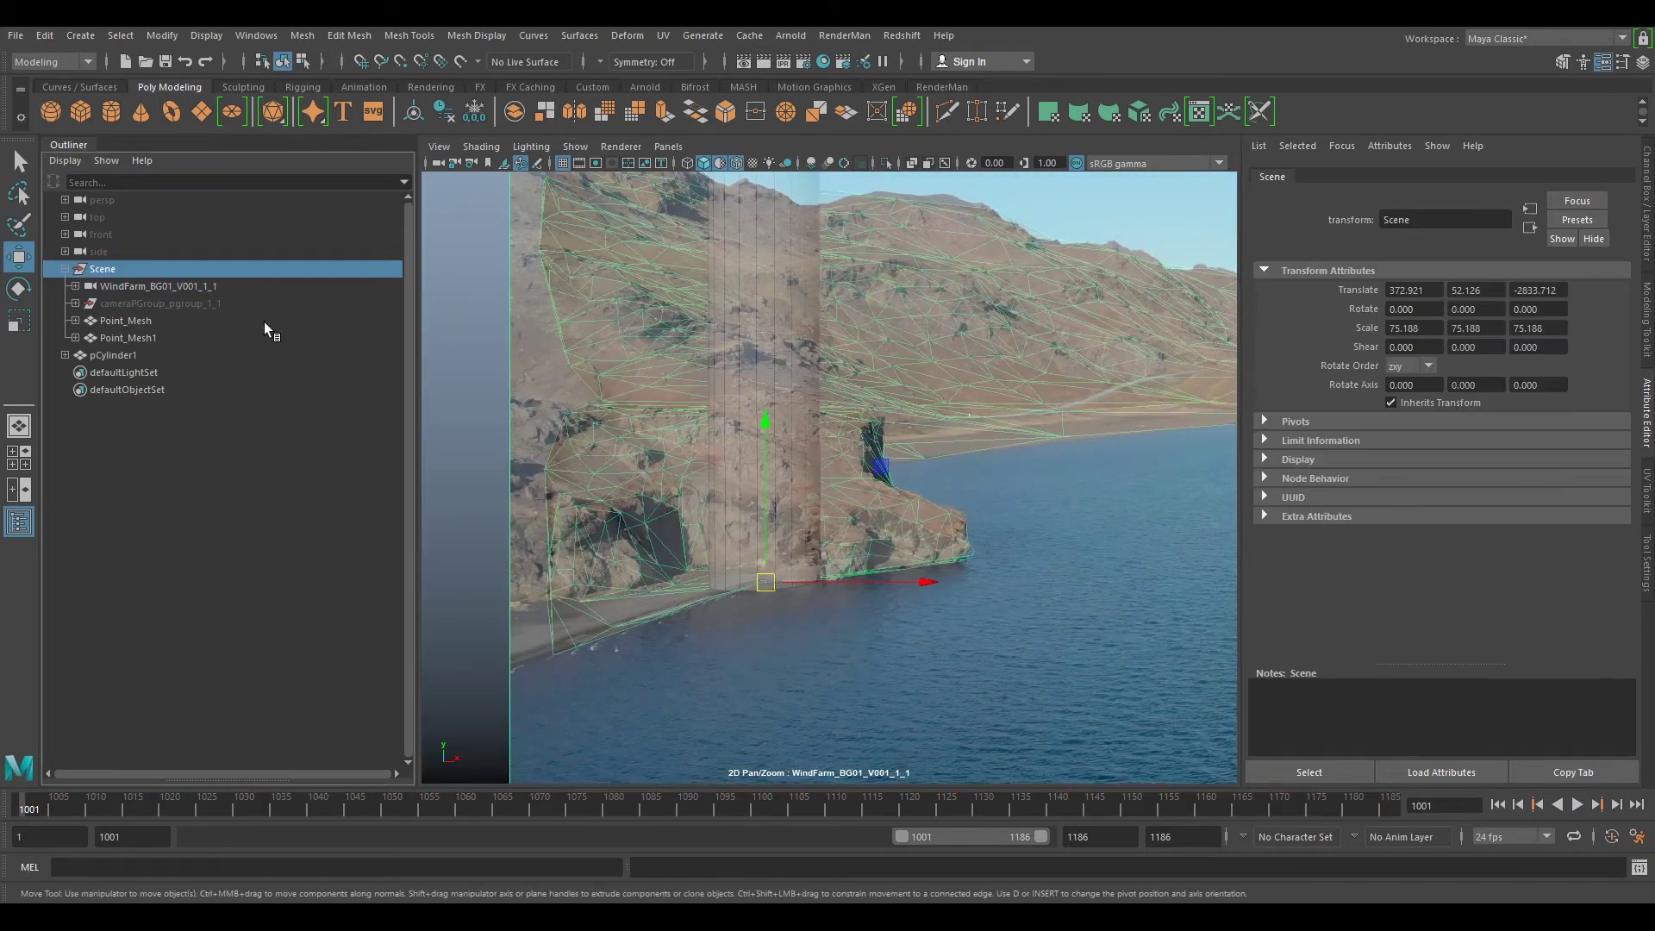
{"action": "key", "text": "r"}
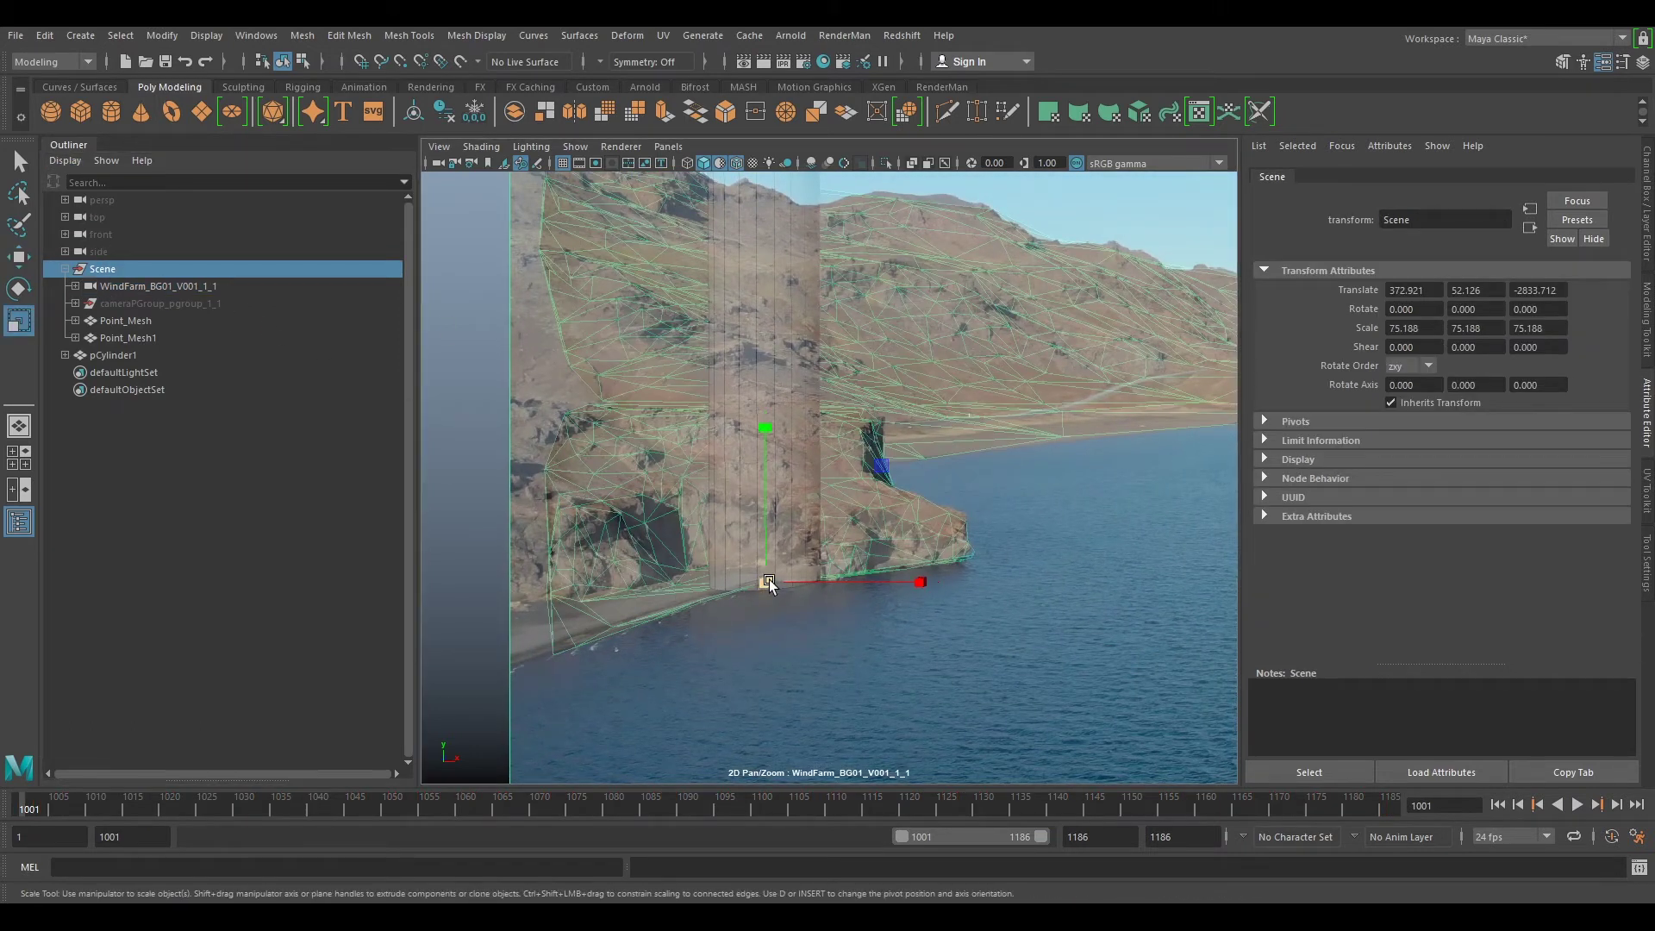
{"action": "left_click_drag", "start_coordinate": [766, 582], "coordinate": [774, 582]}
{"action": "left_click_drag", "start_coordinate": [936, 441], "coordinate": [938, 441]}
{"action": "left_click_drag", "start_coordinate": [765, 583], "coordinate": [1078, 481]}
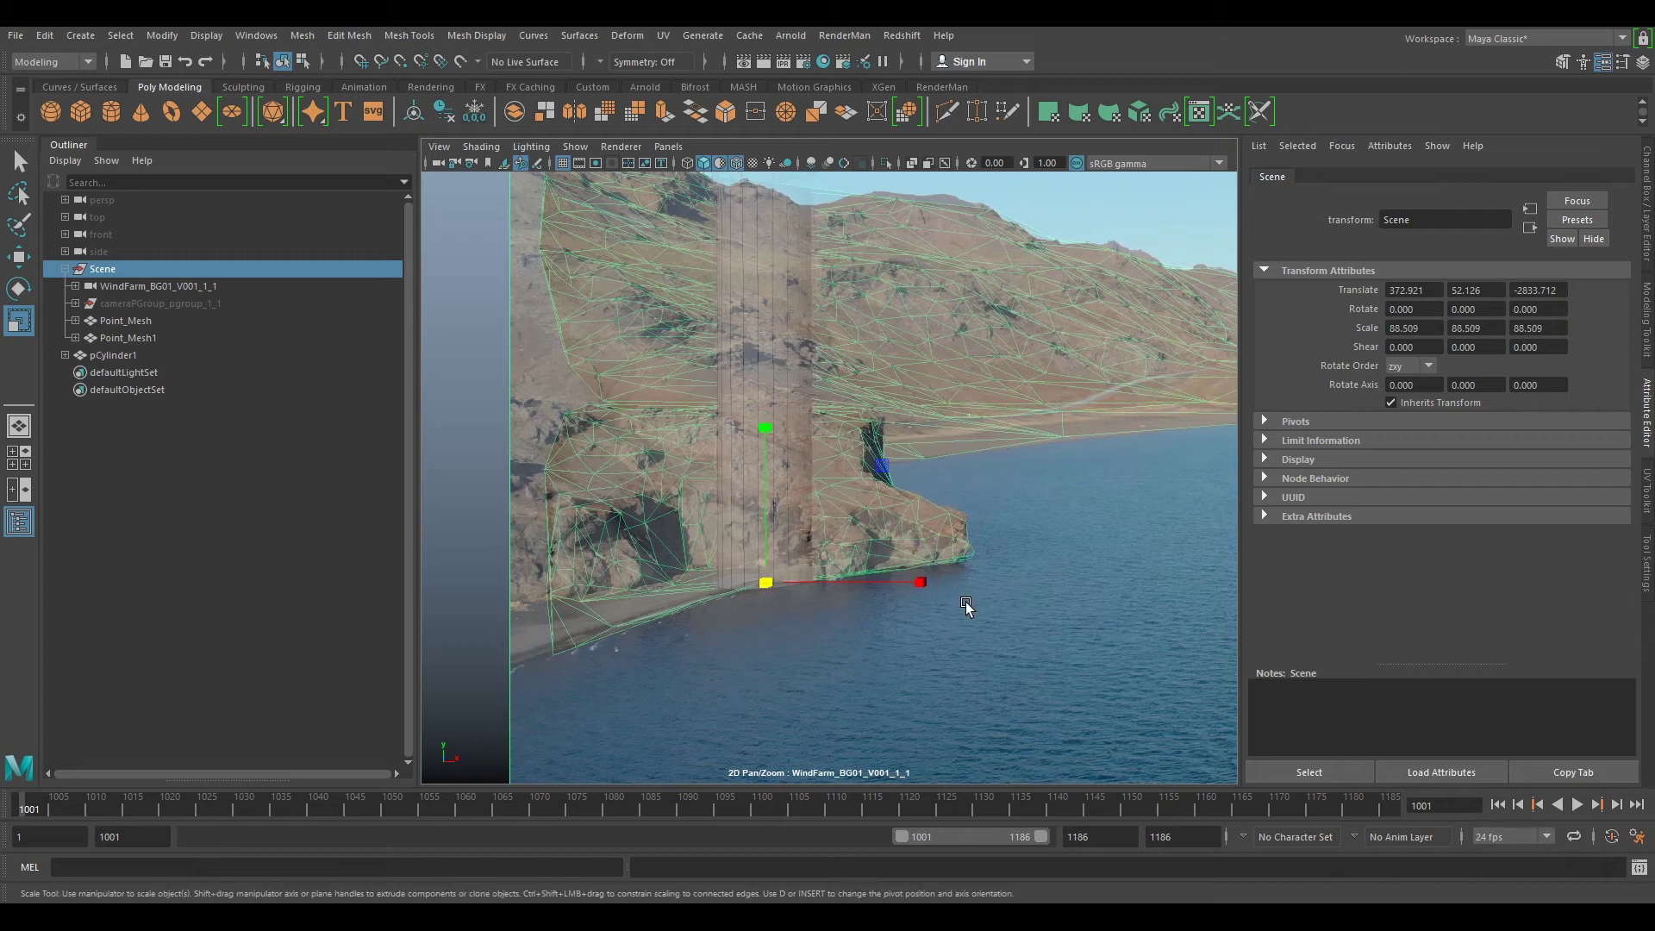
{"action": "left_click_drag", "start_coordinate": [765, 583], "coordinate": [939, 581]}
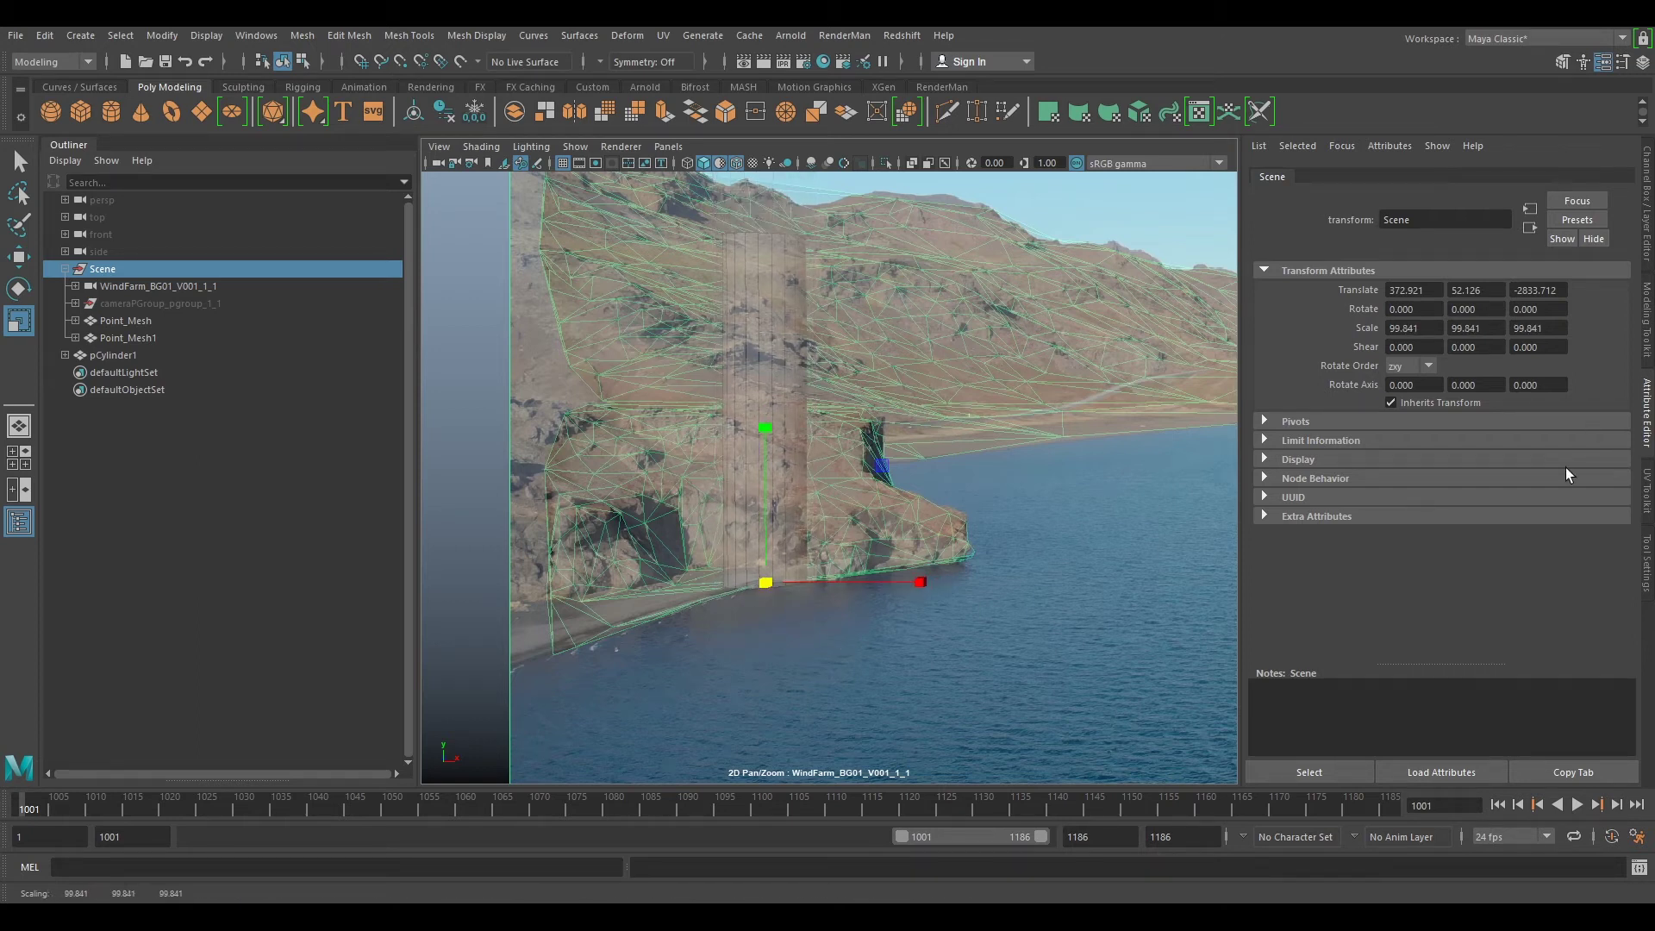
{"action": "left_click_drag", "start_coordinate": [765, 582], "coordinate": [928, 583]}
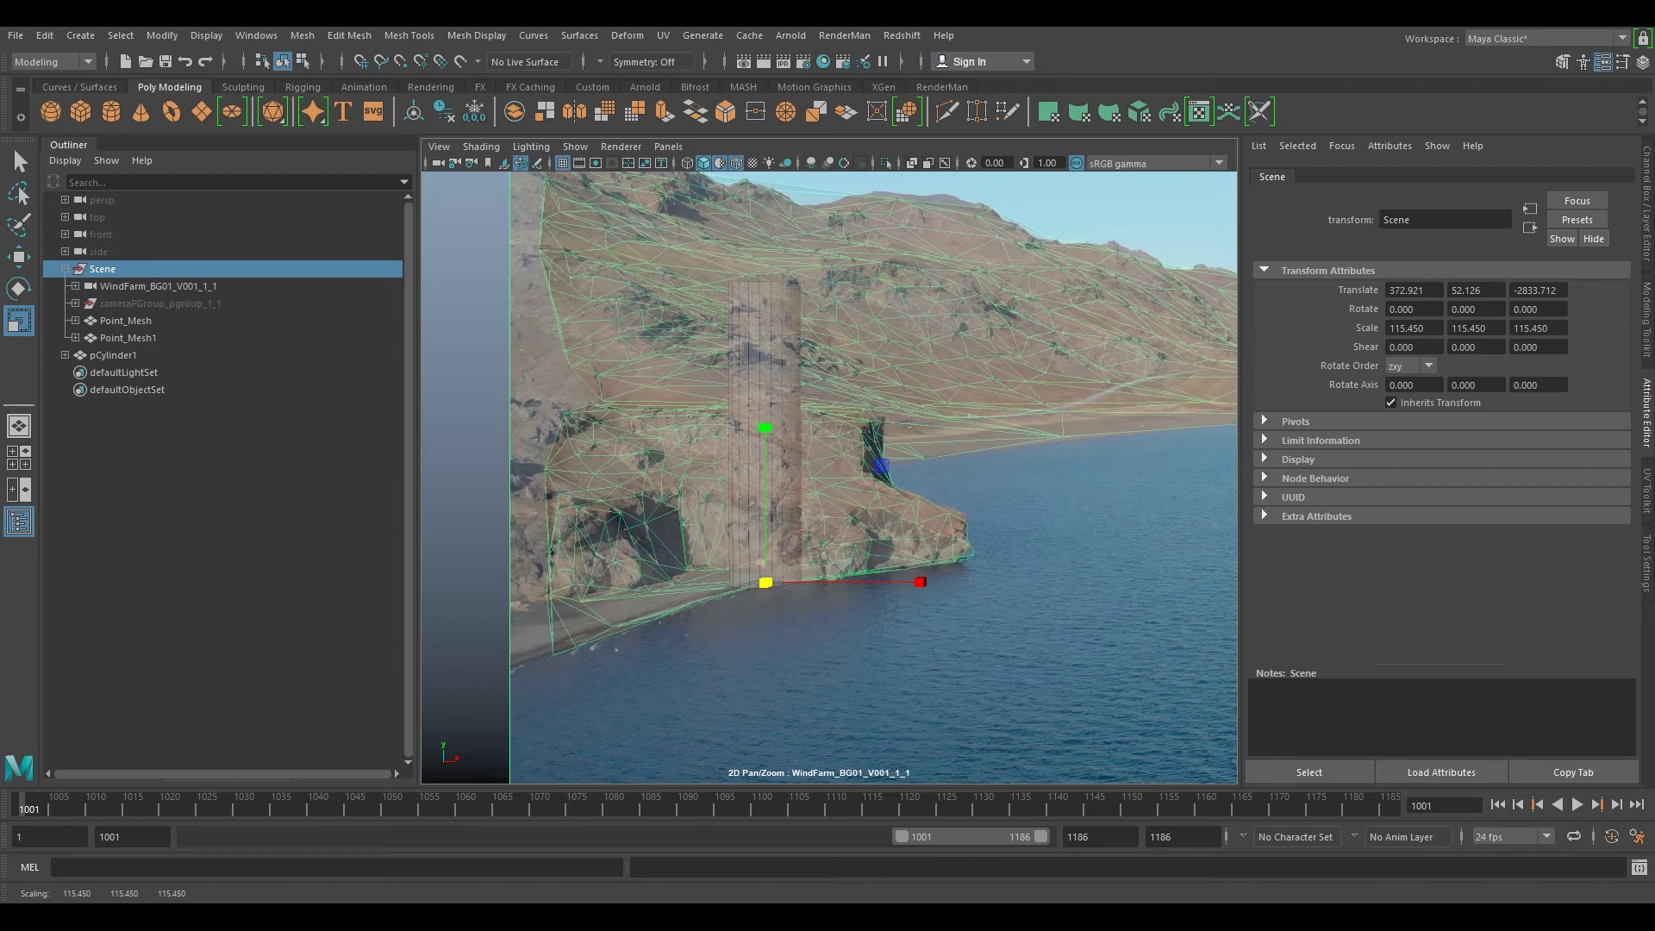
{"action": "left_click_drag", "start_coordinate": [765, 582], "coordinate": [991, 620]}
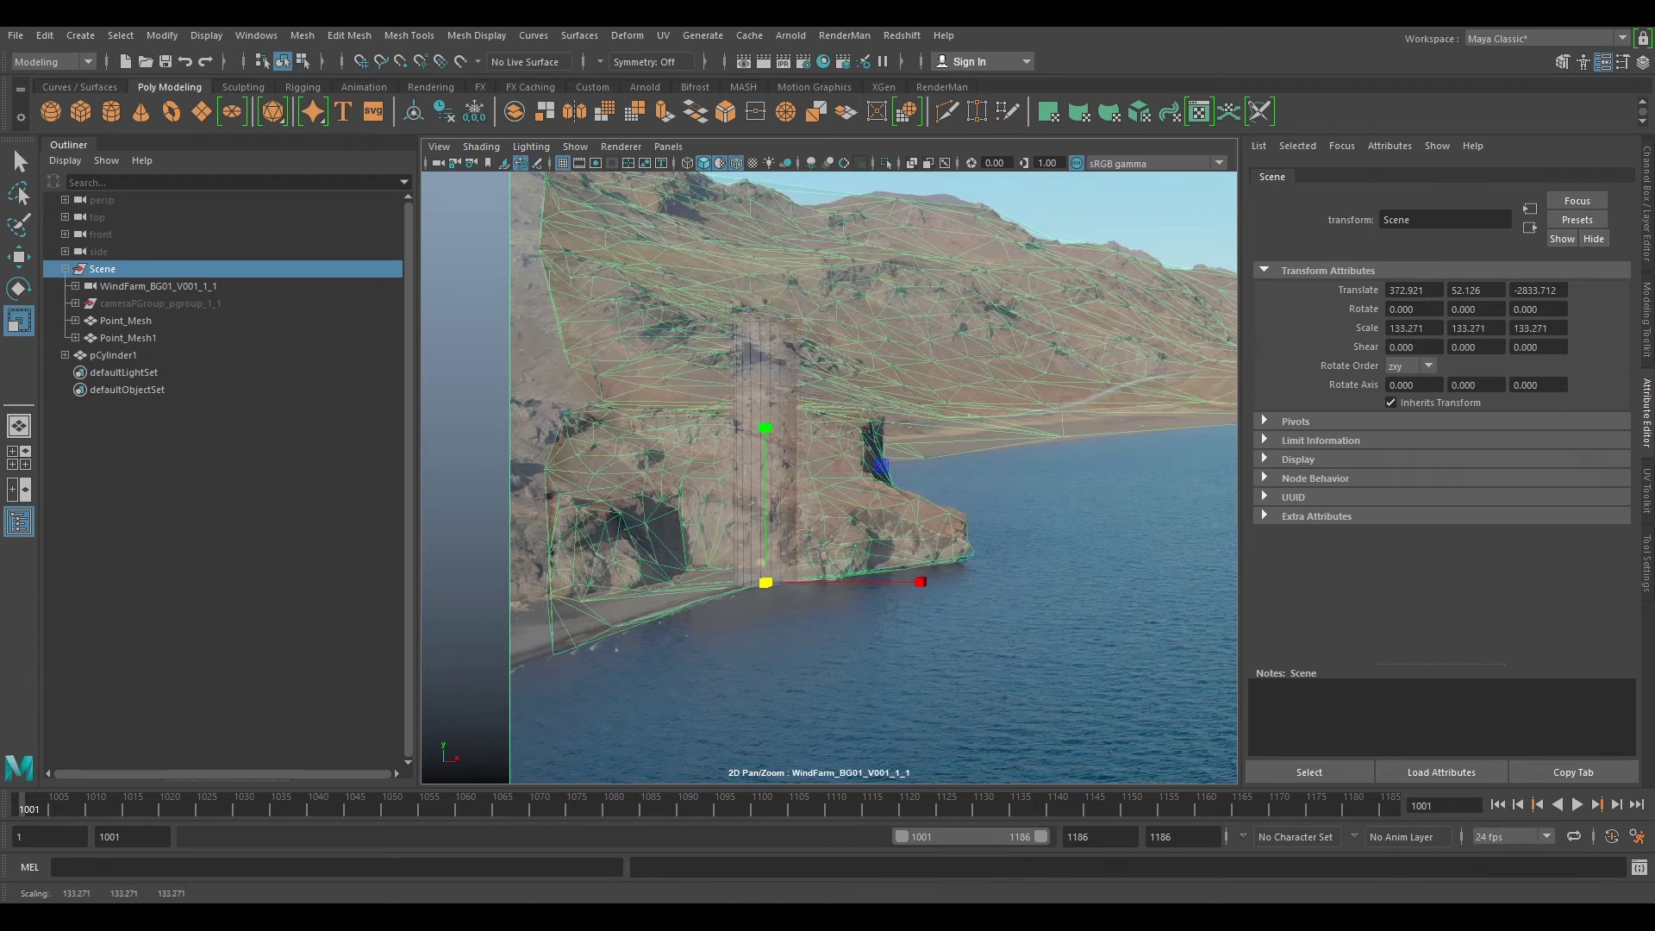
{"action": "left_click_drag", "start_coordinate": [759, 581], "coordinate": [1193, 657]}
{"action": "left_click_drag", "start_coordinate": [768, 587], "coordinate": [1138, 660]}
{"action": "left_click_drag", "start_coordinate": [762, 584], "coordinate": [991, 621]}
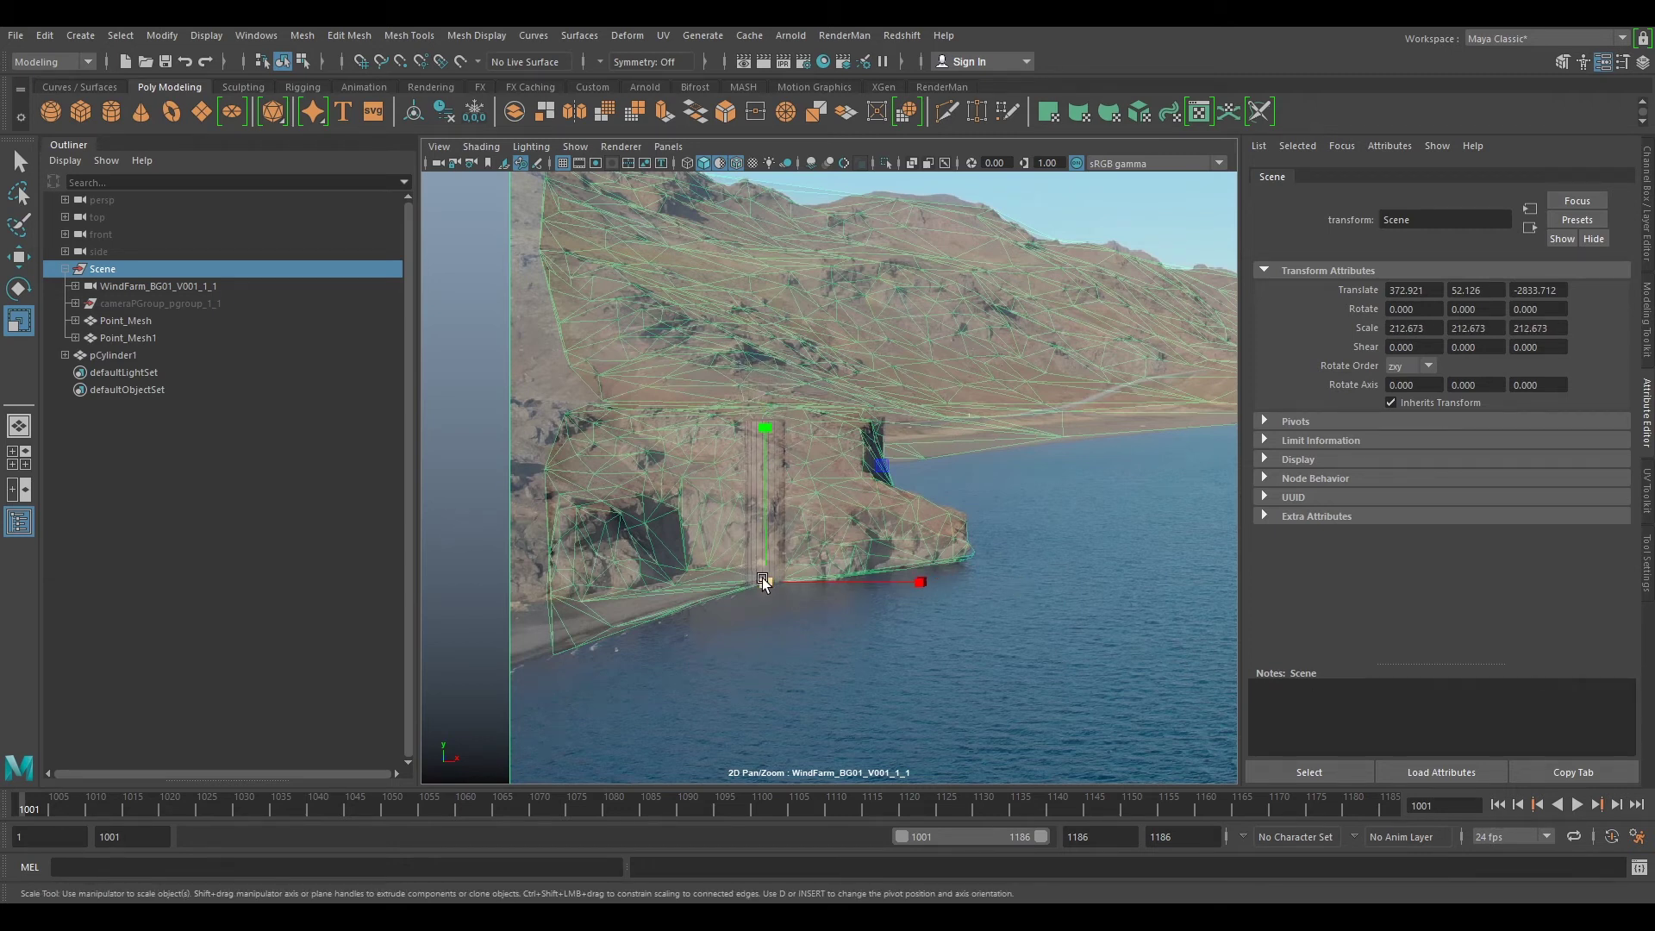
{"action": "left_click_drag", "start_coordinate": [762, 577], "coordinate": [851, 483]}
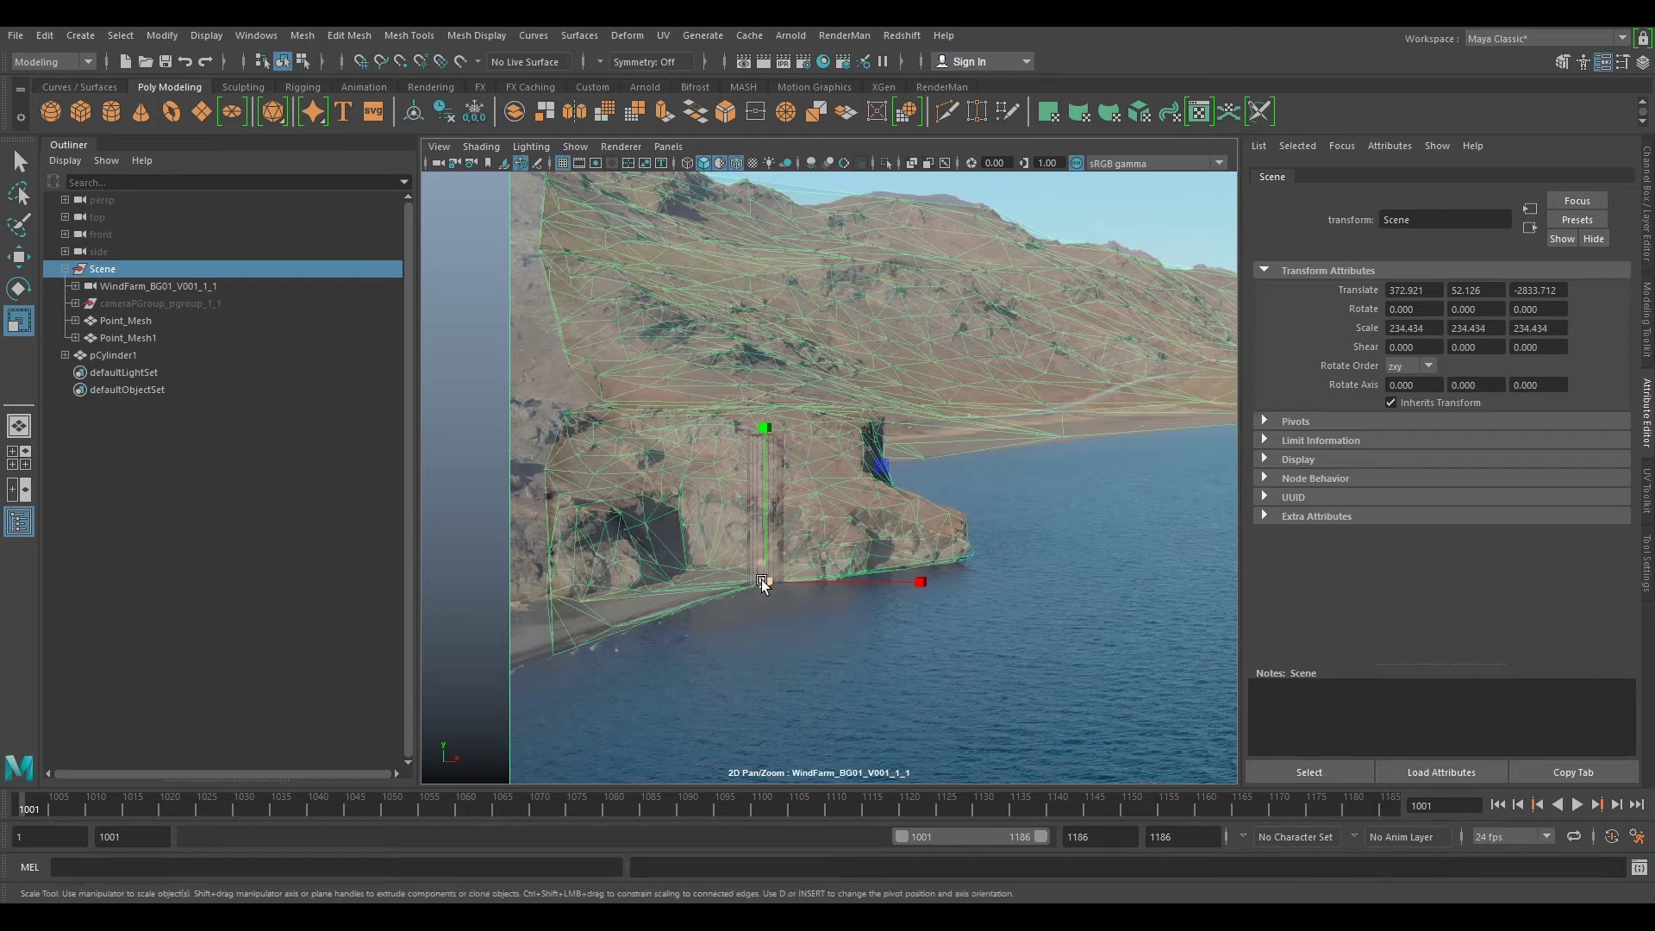
{"action": "left_click_drag", "start_coordinate": [762, 582], "coordinate": [935, 748]}
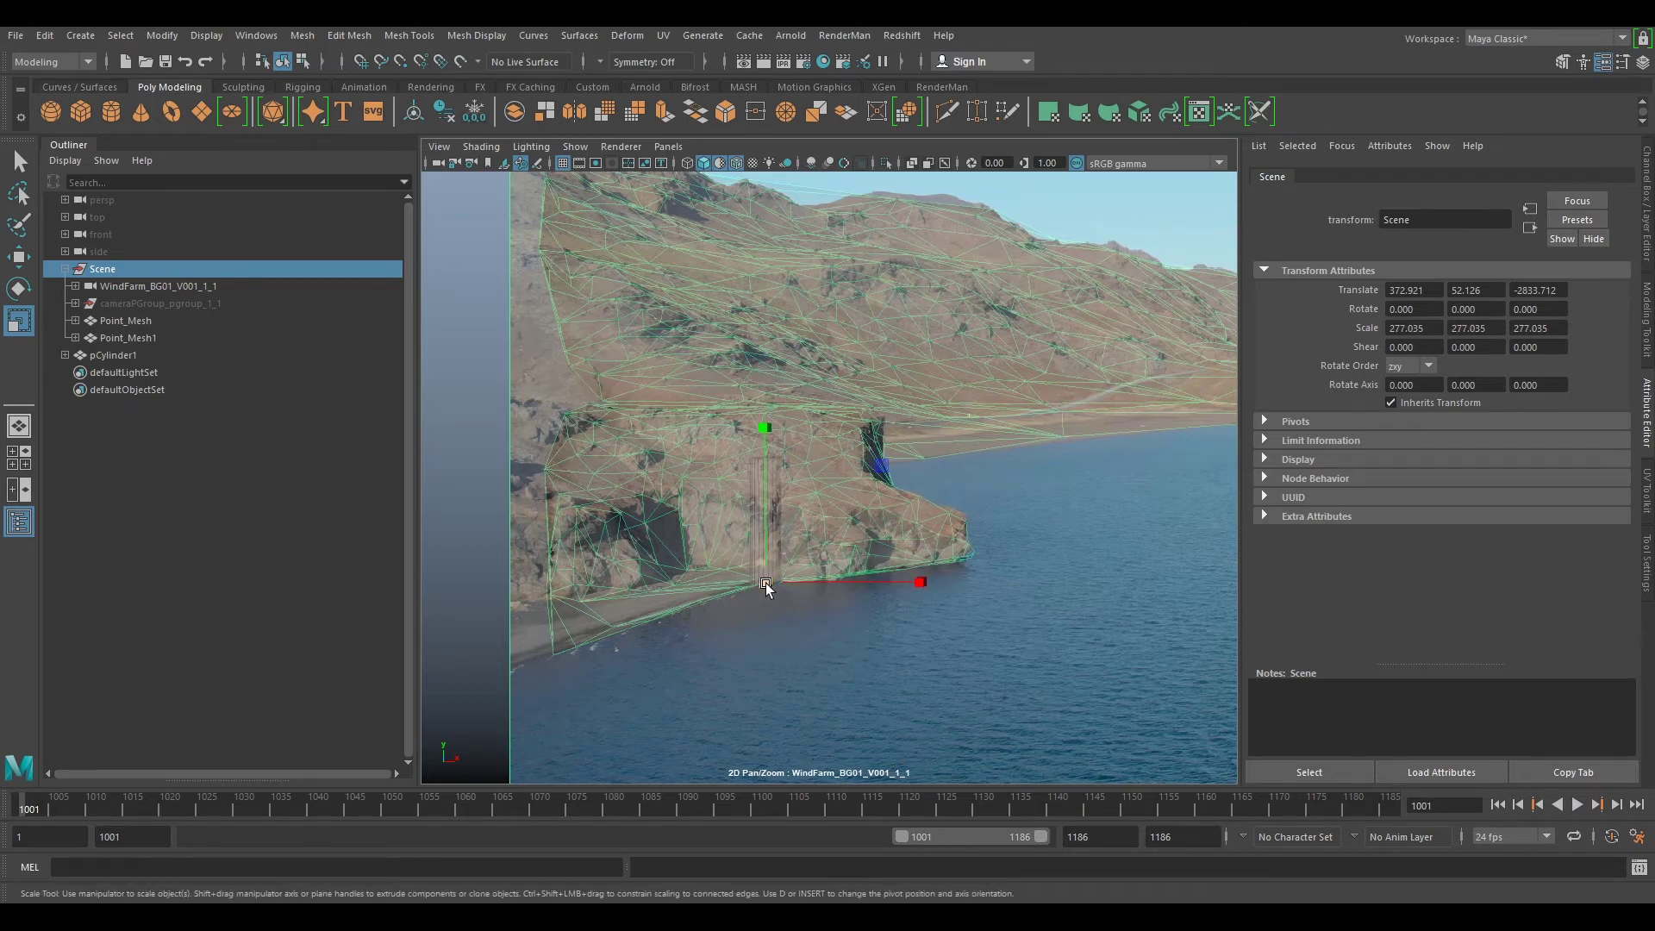
{"action": "left_click_drag", "start_coordinate": [765, 584], "coordinate": [853, 552]}
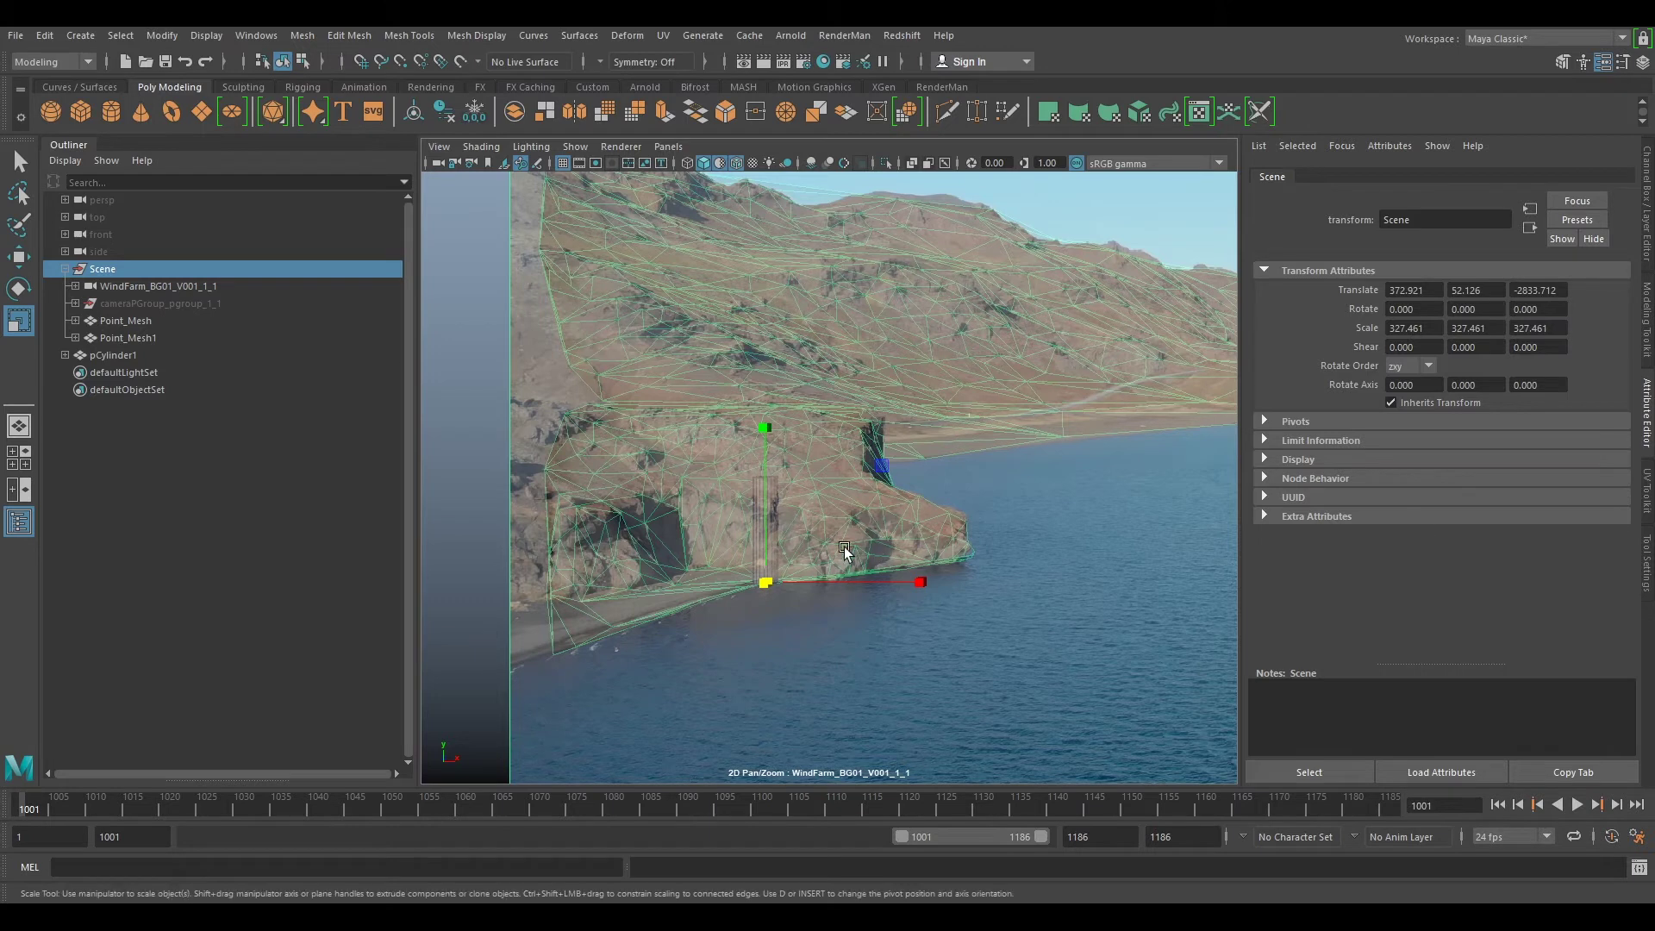
{"action": "left_click_drag", "start_coordinate": [765, 581], "coordinate": [805, 565]}
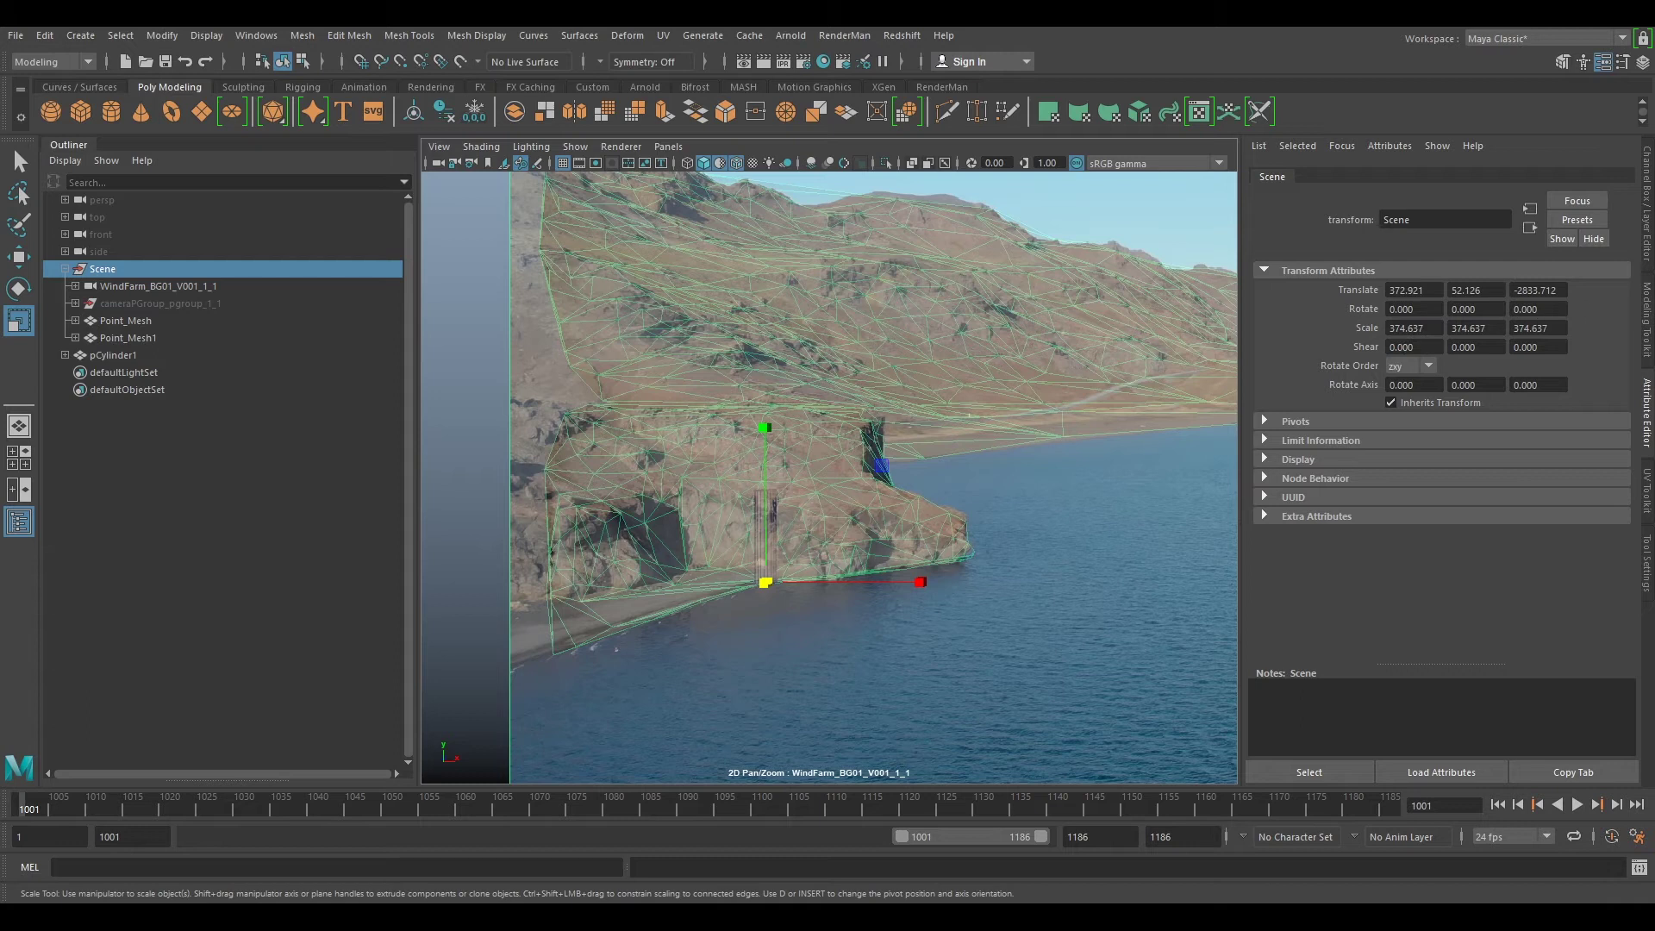
Step: Set the Scene group's Scale X, Y and Z to 450
{"action": "left_click", "coordinate": [1645, 234]}
{"action": "left_click", "coordinate": [1615, 277]}
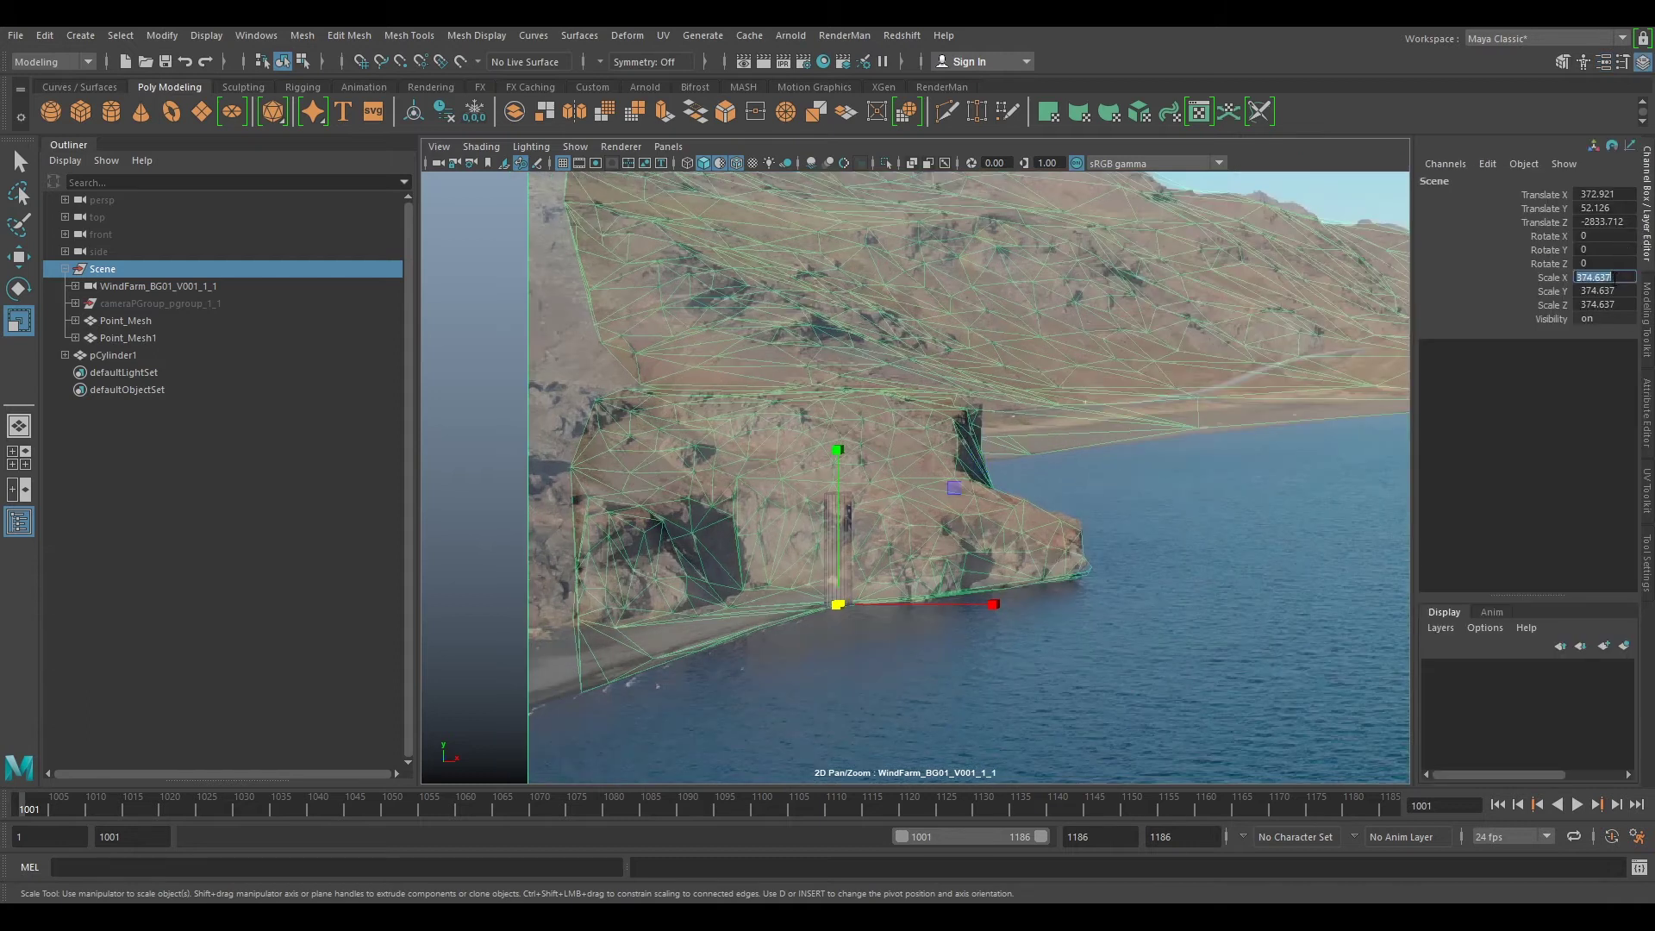
{"action": "left_click", "coordinate": [1610, 301], "text": "shift"}
{"action": "type", "text": "450"}
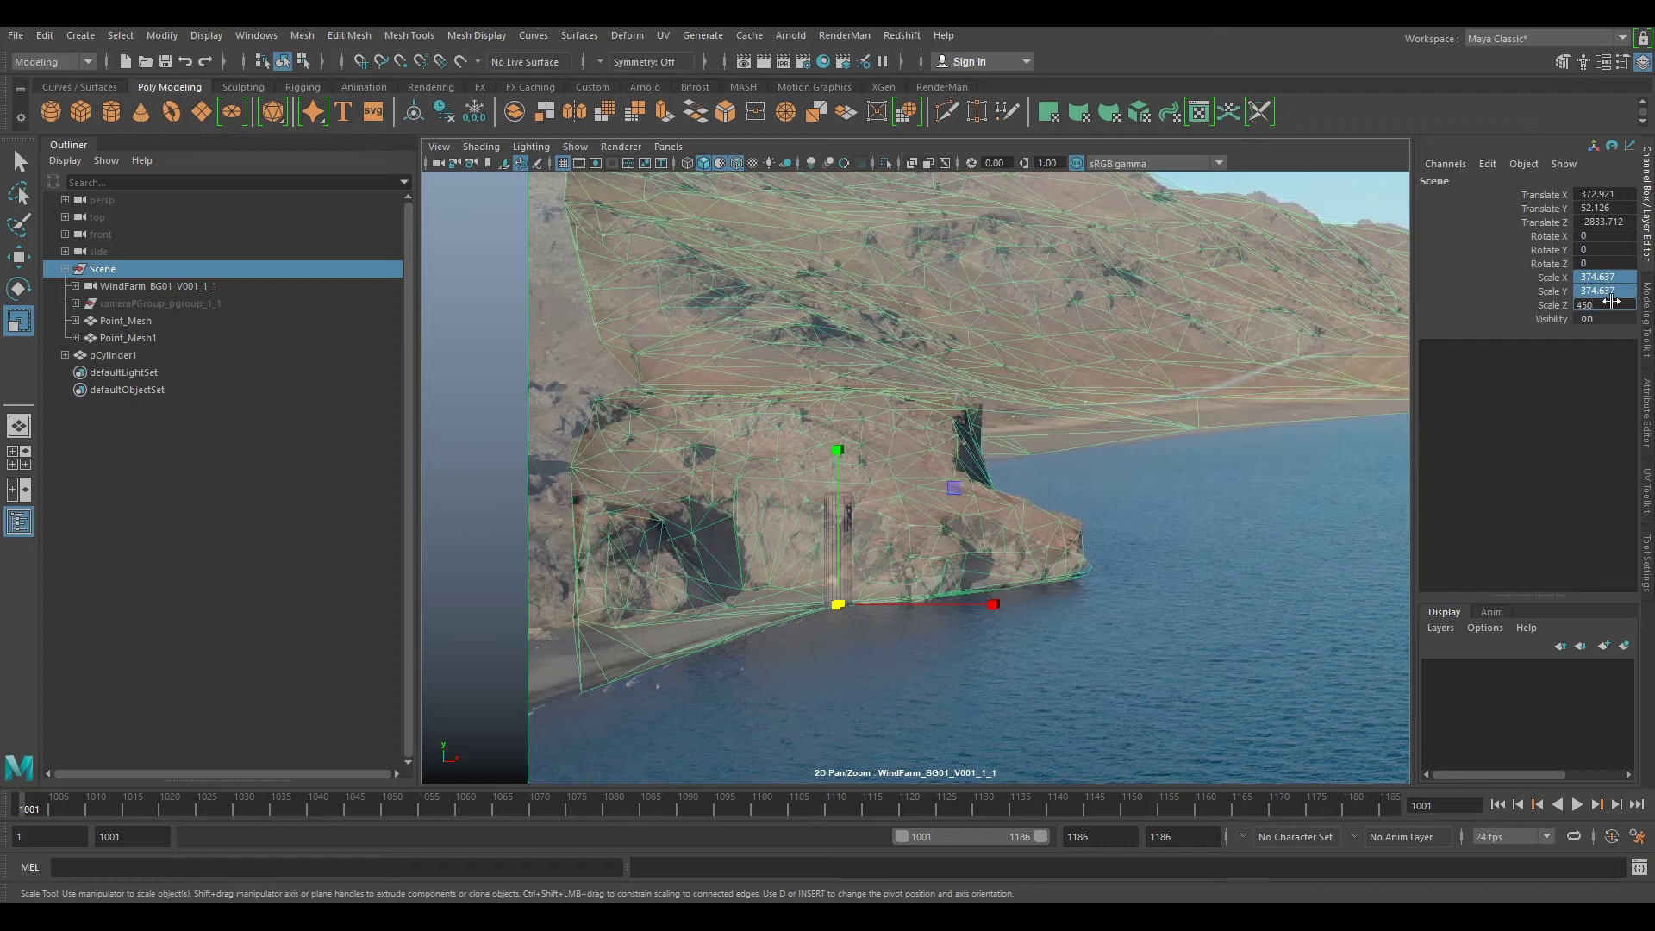
{"action": "key", "text": "Return"}
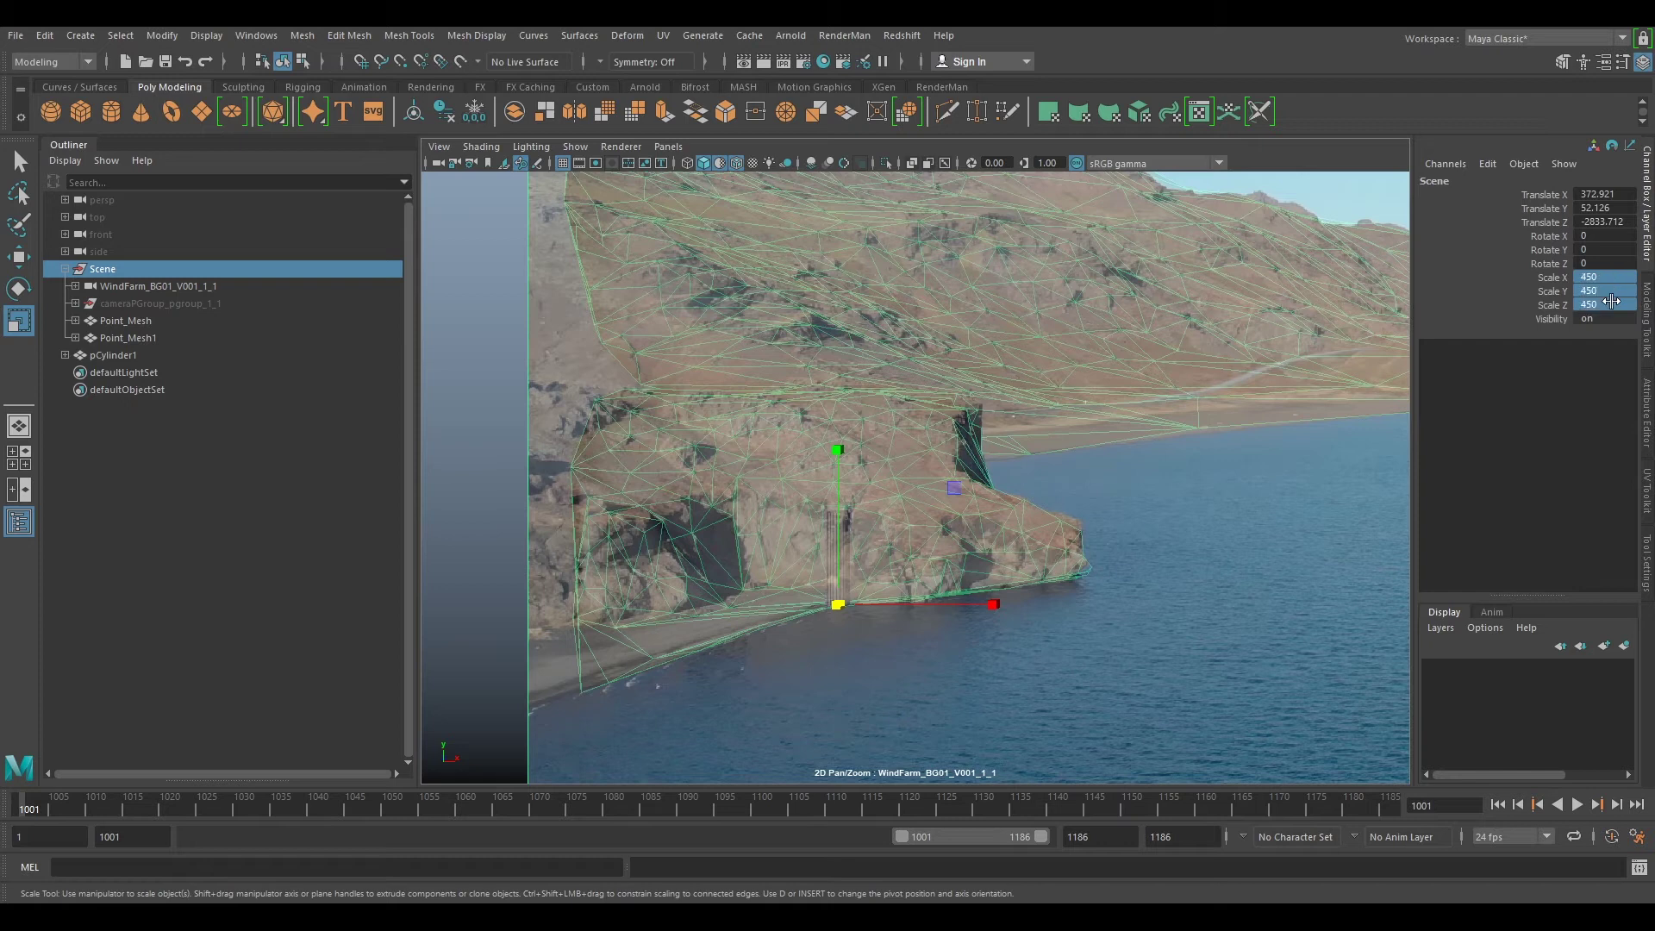
Step: Raise the Scene group's Scale X, Y and Z to 800
{"action": "left_click", "coordinate": [1614, 278]}
{"action": "left_click", "coordinate": [1610, 305], "text": "shift"}
{"action": "key", "text": "Return"}
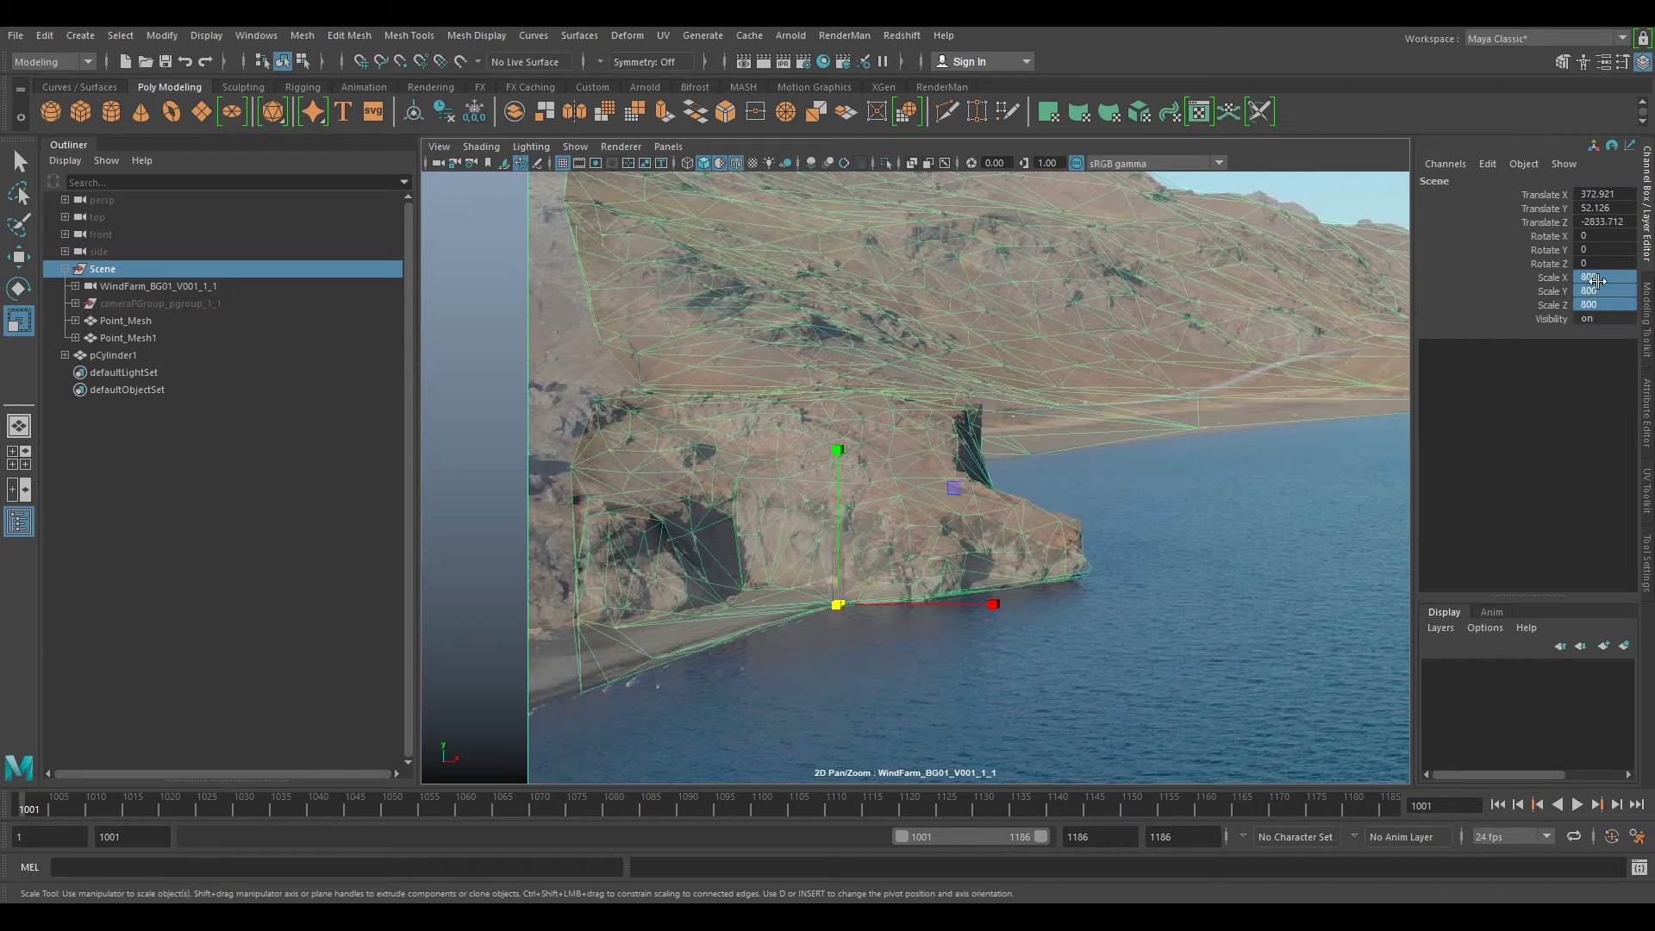
Step: Increase the Scene group's Scale X, Y and Z to 1800
{"action": "mouse_move", "coordinate": [1598, 279]}
{"action": "left_mouse_down"}
{"action": "mouse_move", "coordinate": [1600, 316]}
{"action": "mouse_move", "coordinate": [1606, 274]}
{"action": "left_mouse_up"}
{"action": "key", "text": "Return"}
{"action": "left_click_drag", "start_coordinate": [1606, 278], "coordinate": [1613, 305]}
{"action": "key", "text": "Return"}
Step: Select the WindFarm_BG01_V001_1_1 camera and reset its 2D pan to 0, 0 to bring the plate back into view
{"action": "scroll", "coordinate": [837, 582], "scroll_direction": "up", "scroll_amount": 6}
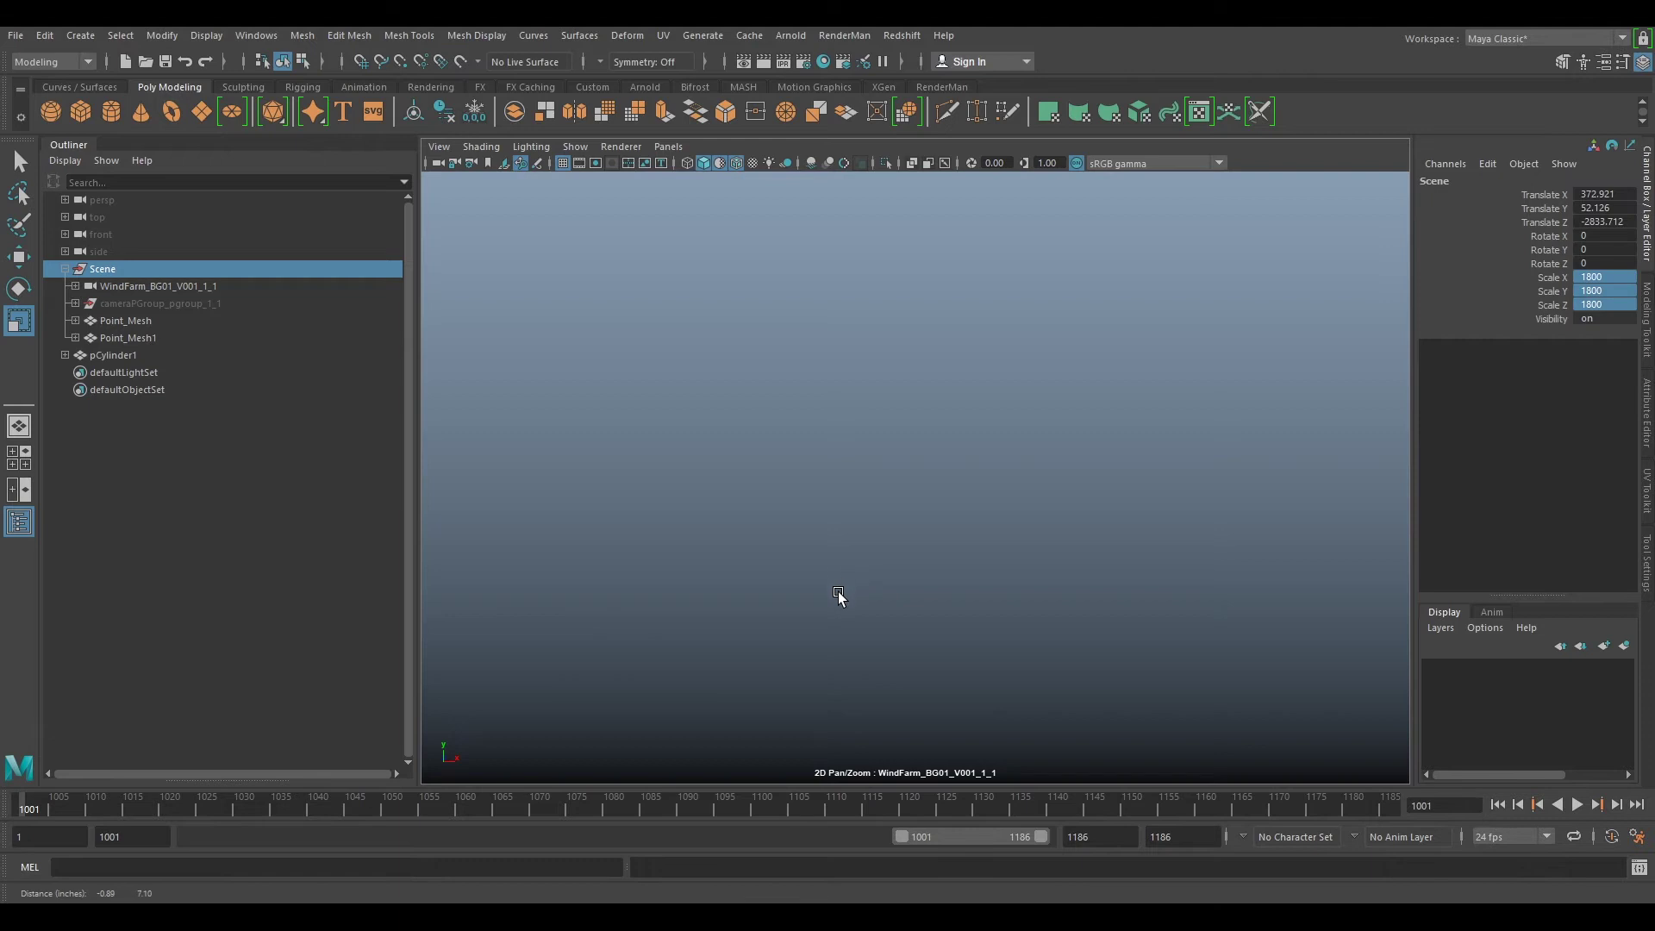
{"action": "left_click", "coordinate": [439, 164]}
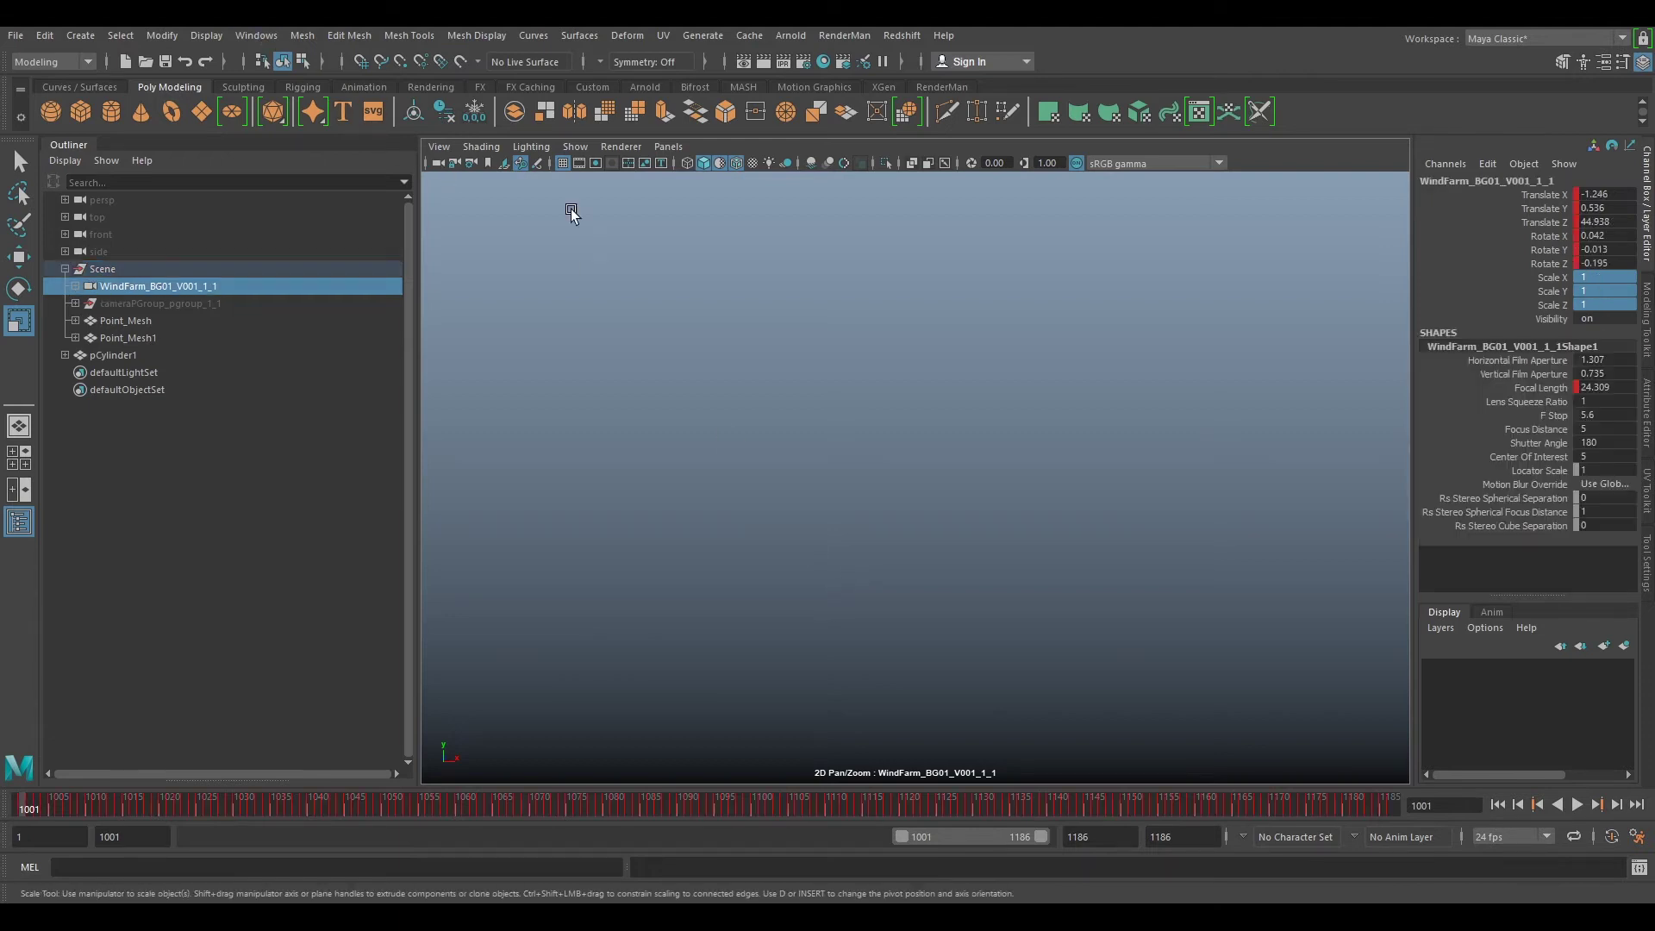
{"action": "left_click", "coordinate": [1645, 431]}
{"action": "left_click", "coordinate": [1418, 526]}
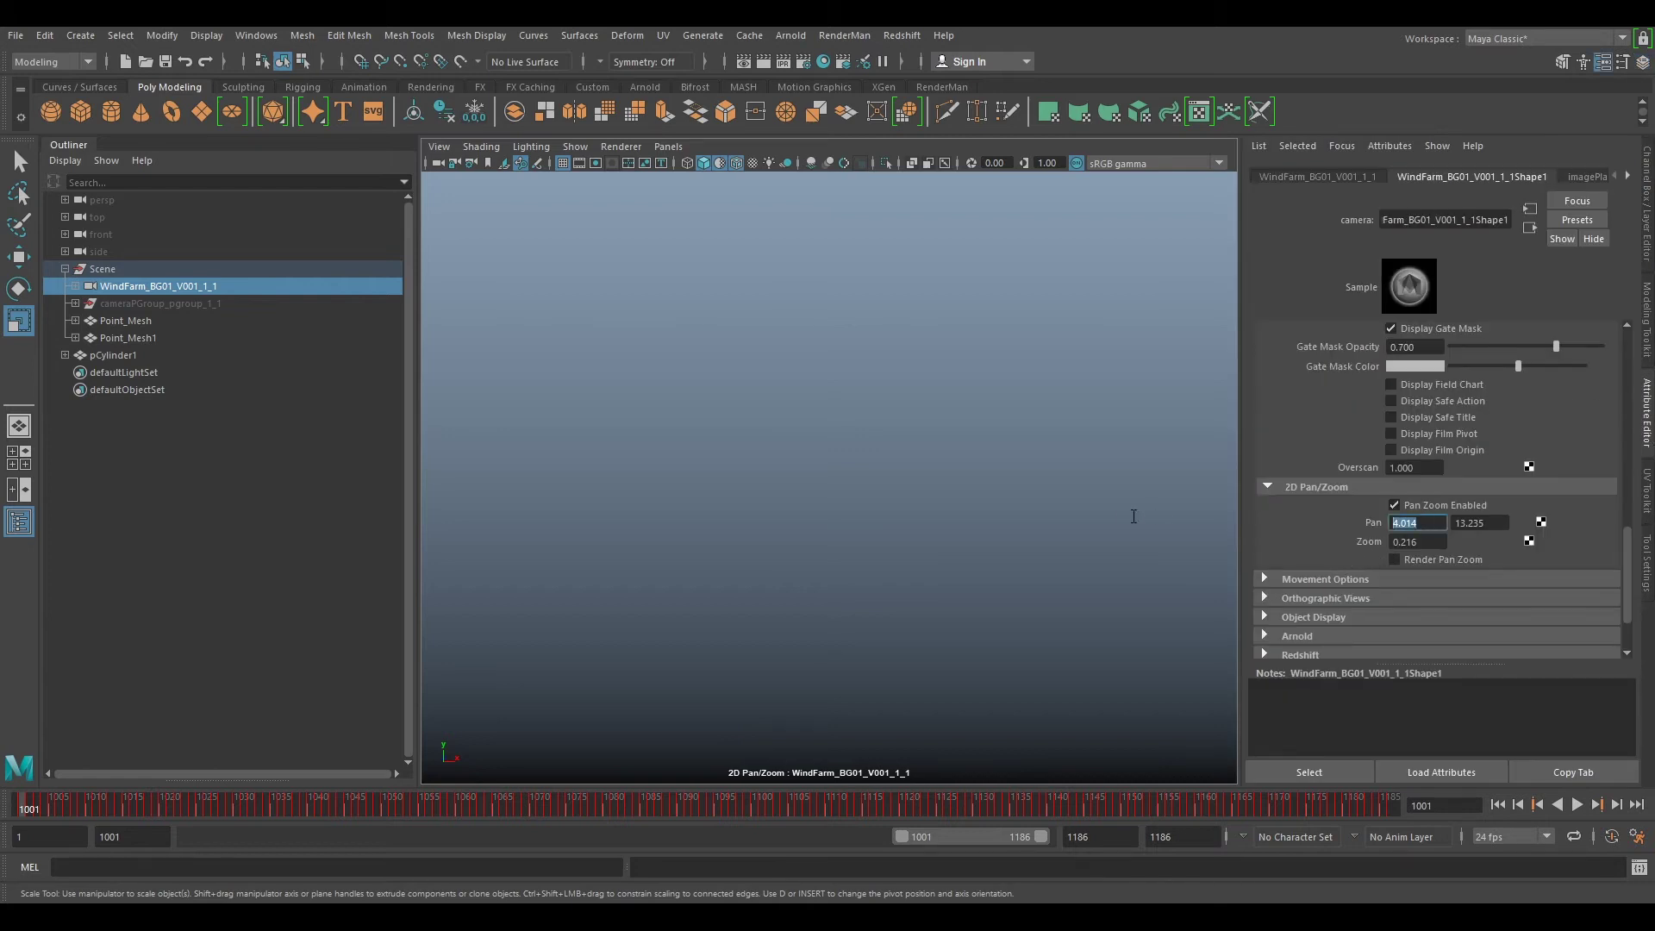
{"action": "type", "text": "0"}
{"action": "key", "text": "Return"}
{"action": "left_click", "coordinate": [1504, 522]}
{"action": "type", "text": "0"}
{"action": "key", "text": "Return"}
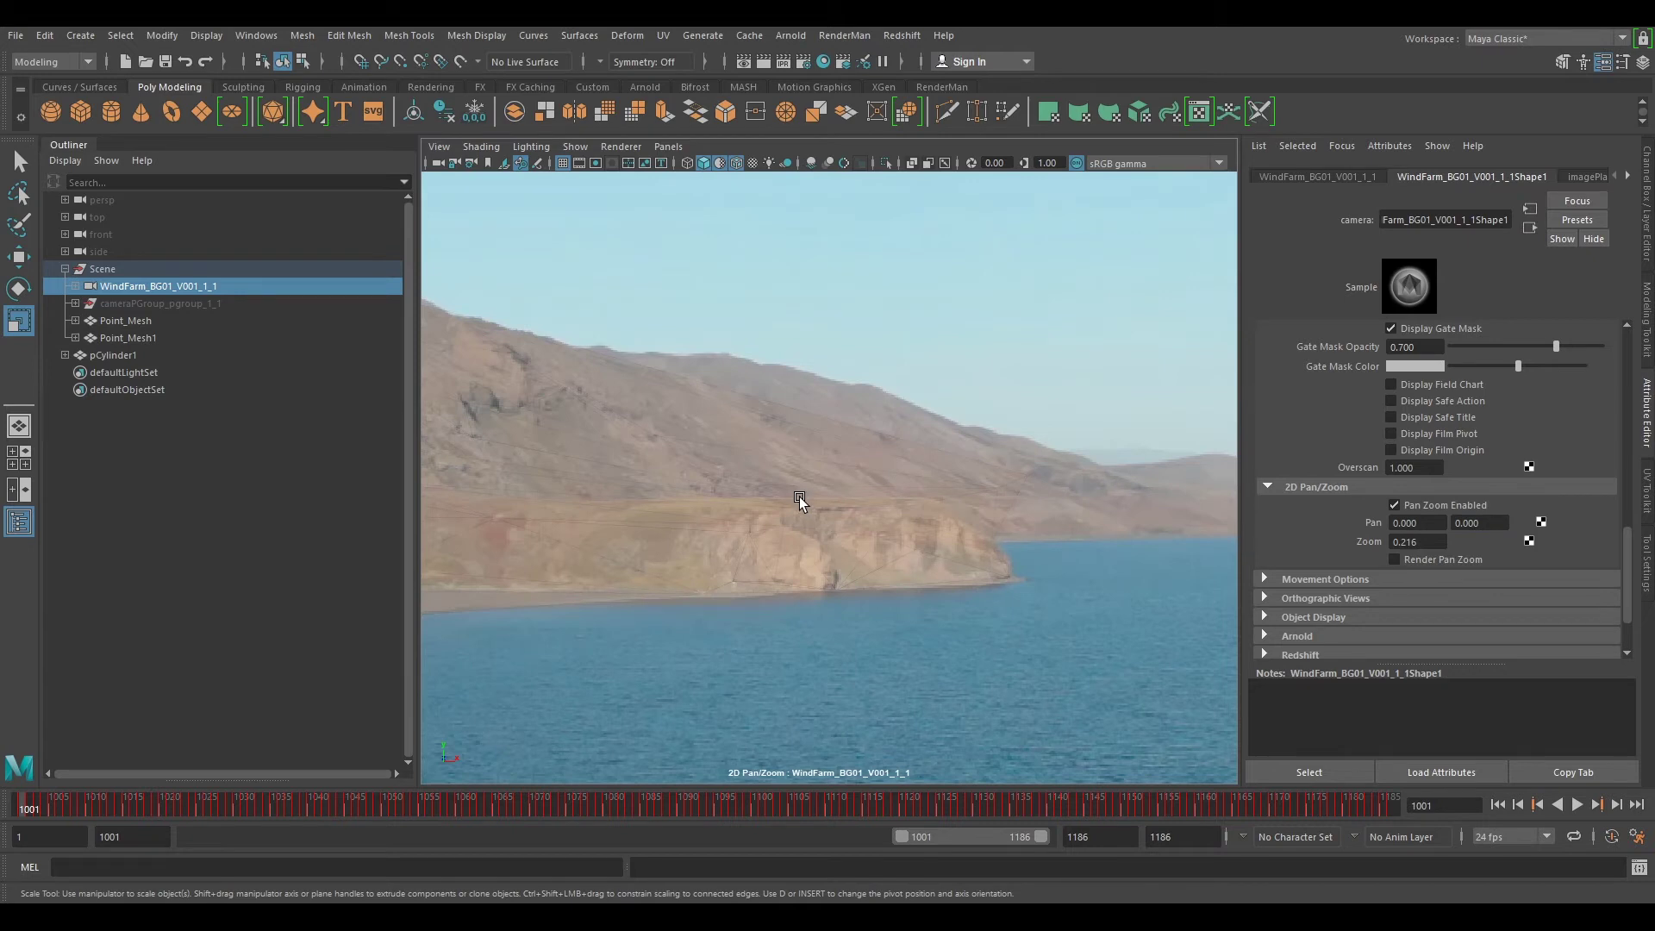
Step: Adjust the 2D zoom to about 0.374 and set both camera pan values back to 0
{"action": "right_click_drag", "start_coordinate": [898, 576], "coordinate": [572, 560]}
{"action": "middle_click_drag", "start_coordinate": [573, 560], "coordinate": [575, 560]}
{"action": "double_click", "coordinate": [1407, 522]}
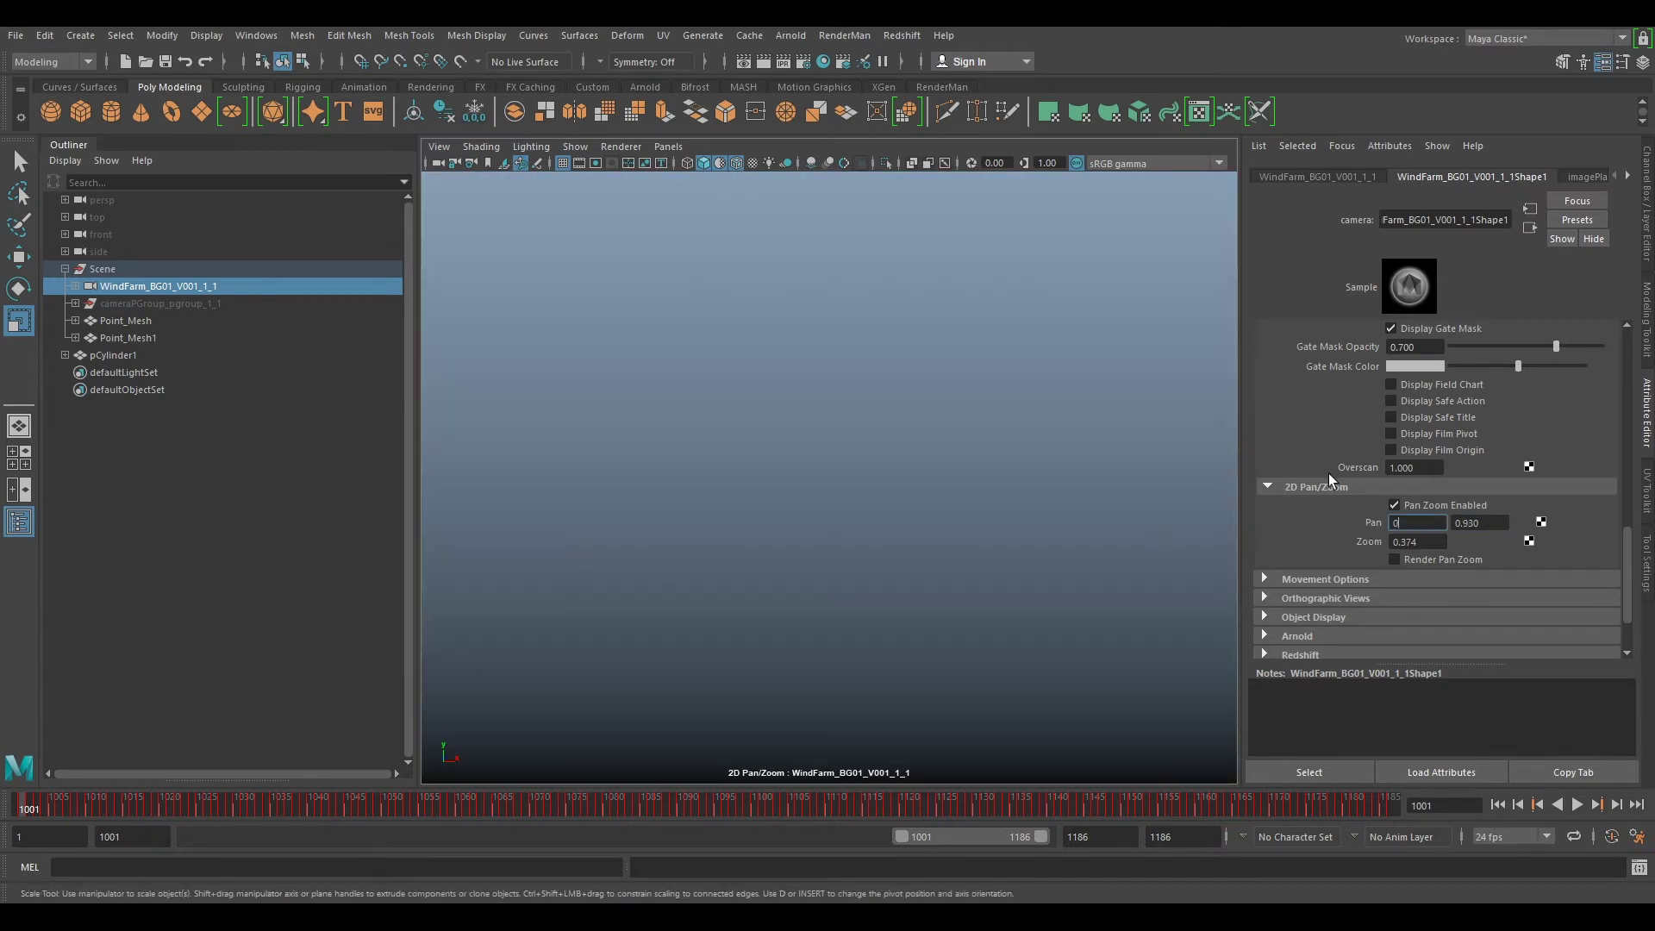
{"action": "key", "text": "Return"}
{"action": "double_click", "coordinate": [1479, 521]}
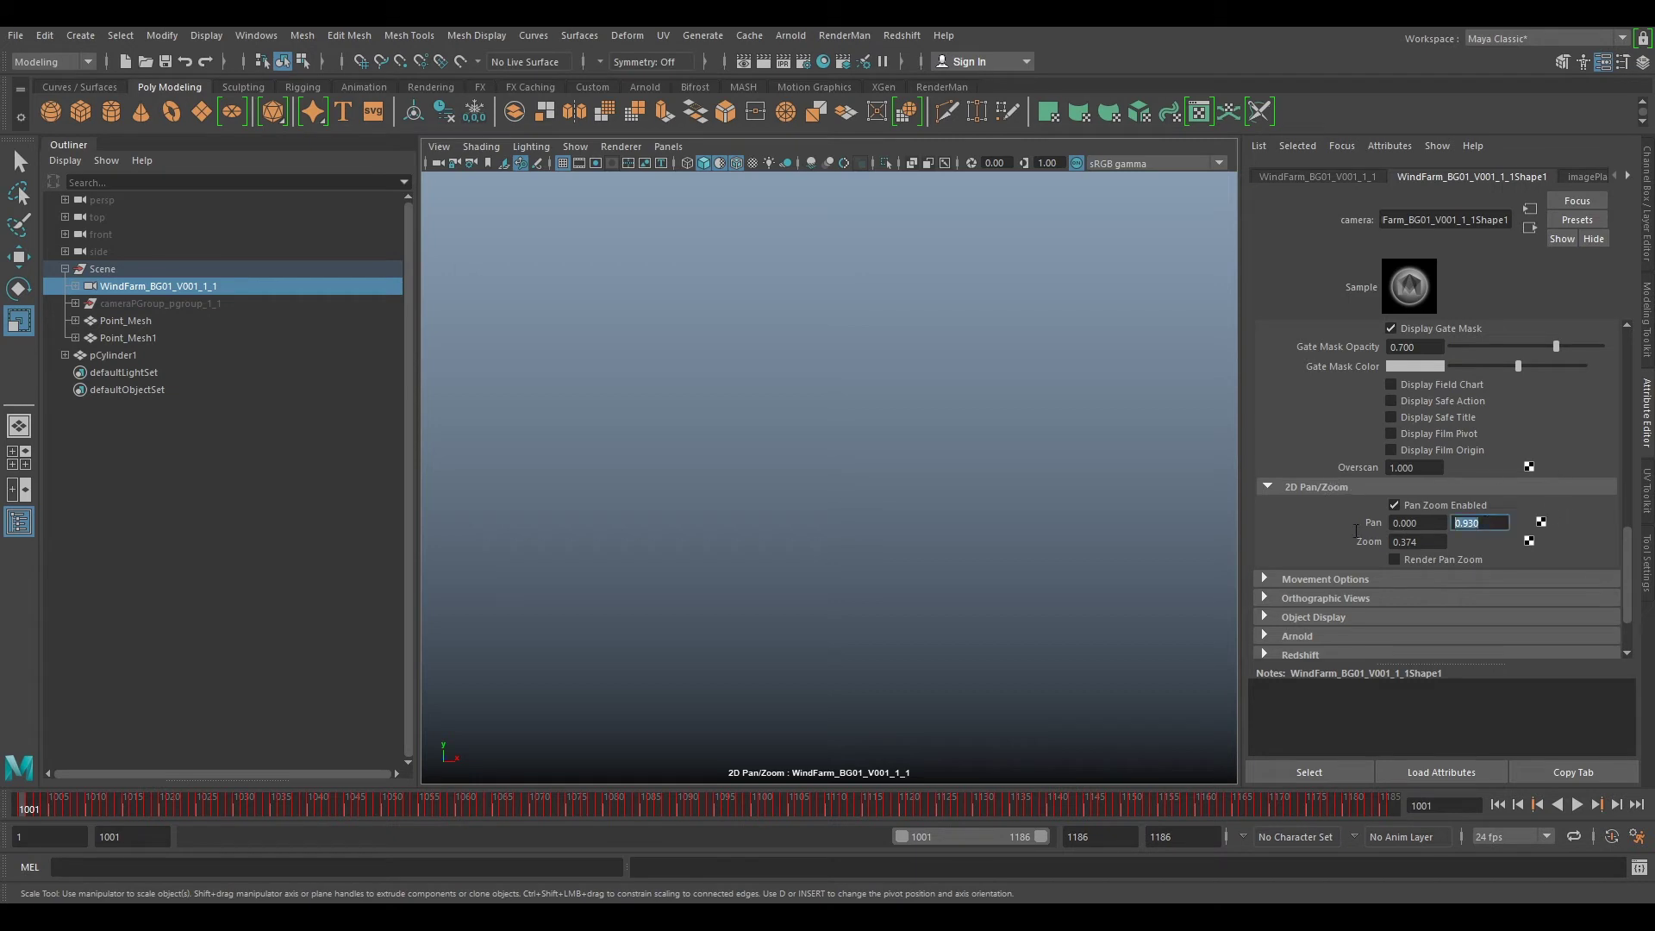
{"action": "type", "text": "0"}
{"action": "key", "text": "Return"}
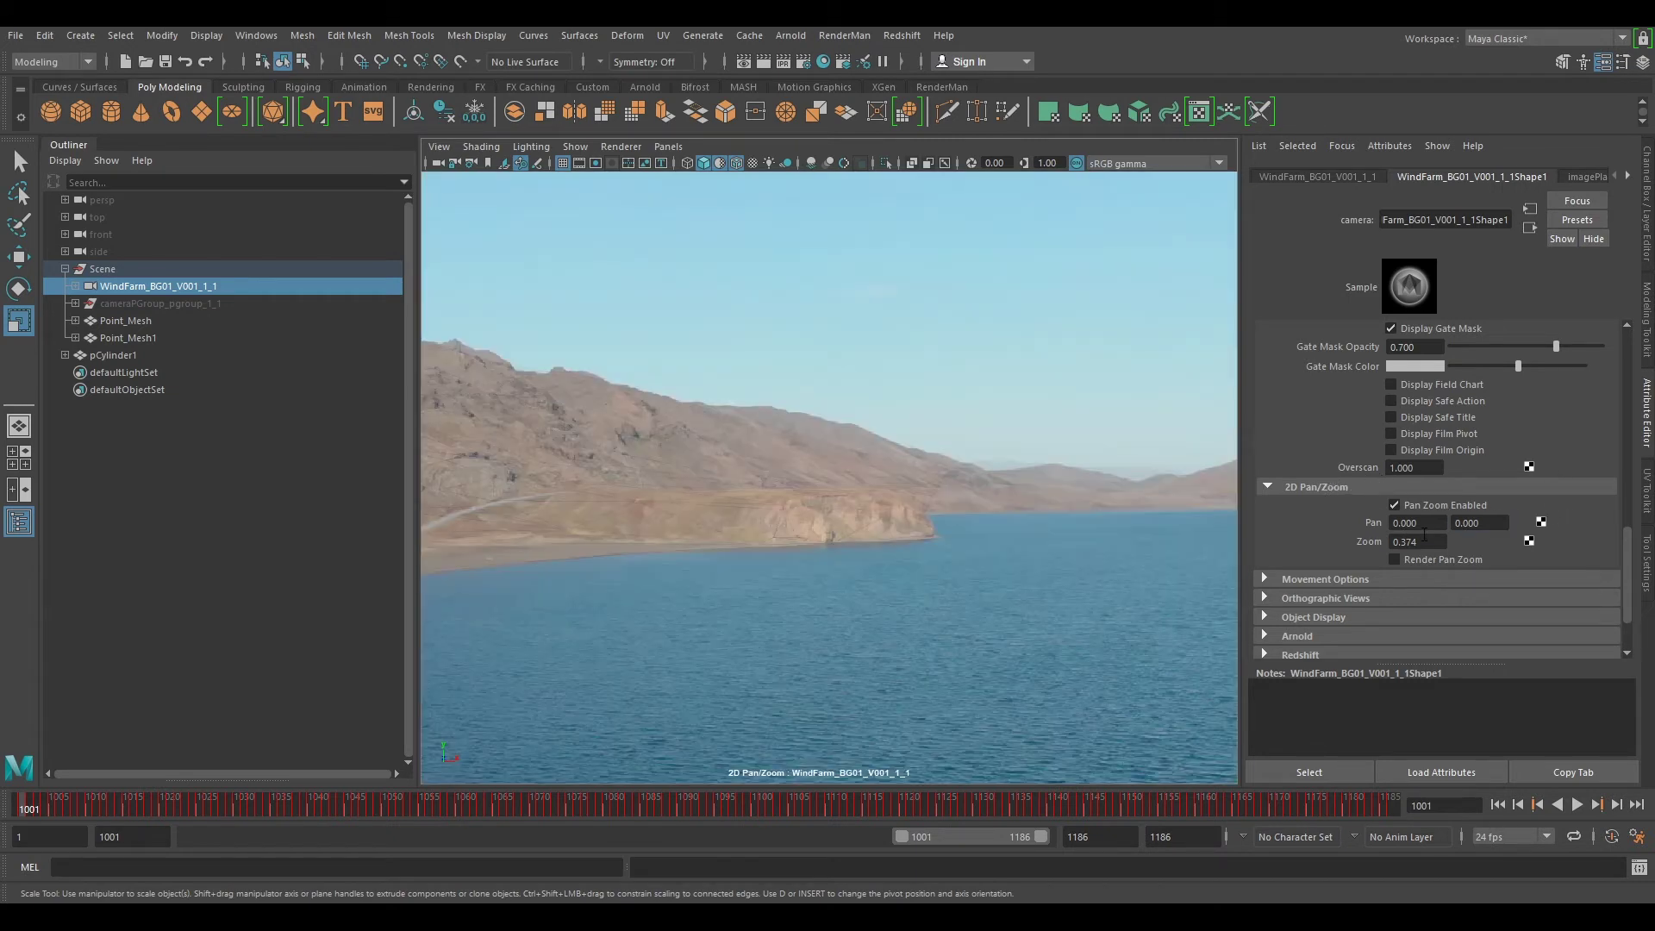
Step: Turn off 2D pan/zoom to return to the full camera view and select the Scene group
{"action": "key", "text": "backslash"}
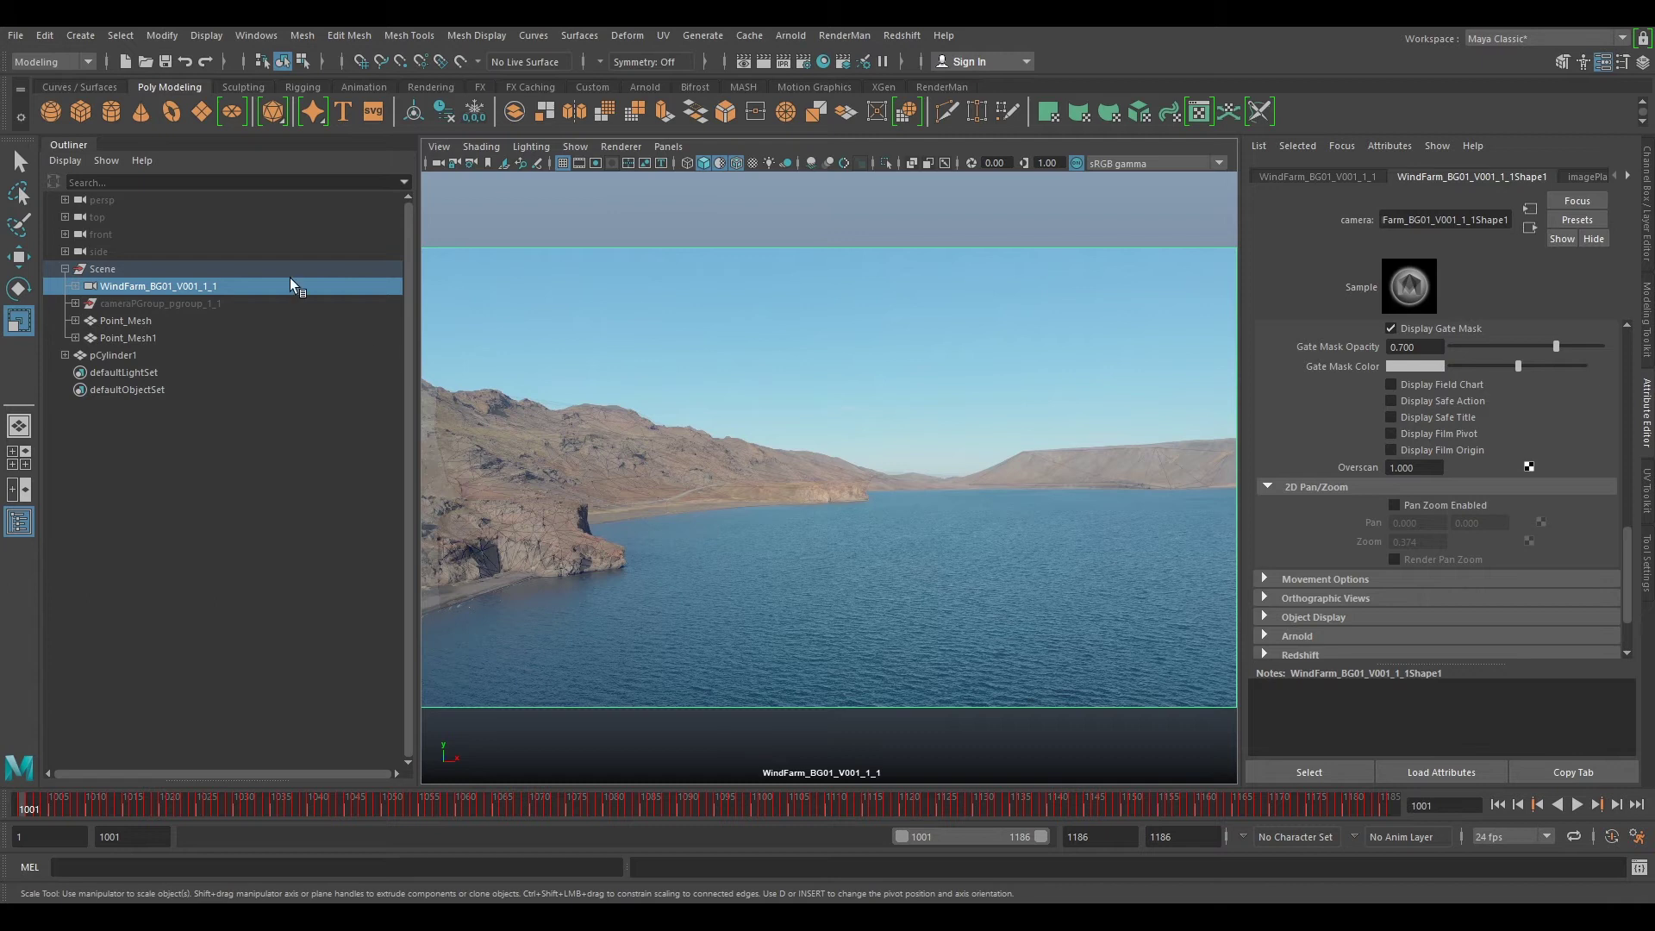
{"action": "left_click", "coordinate": [103, 268]}
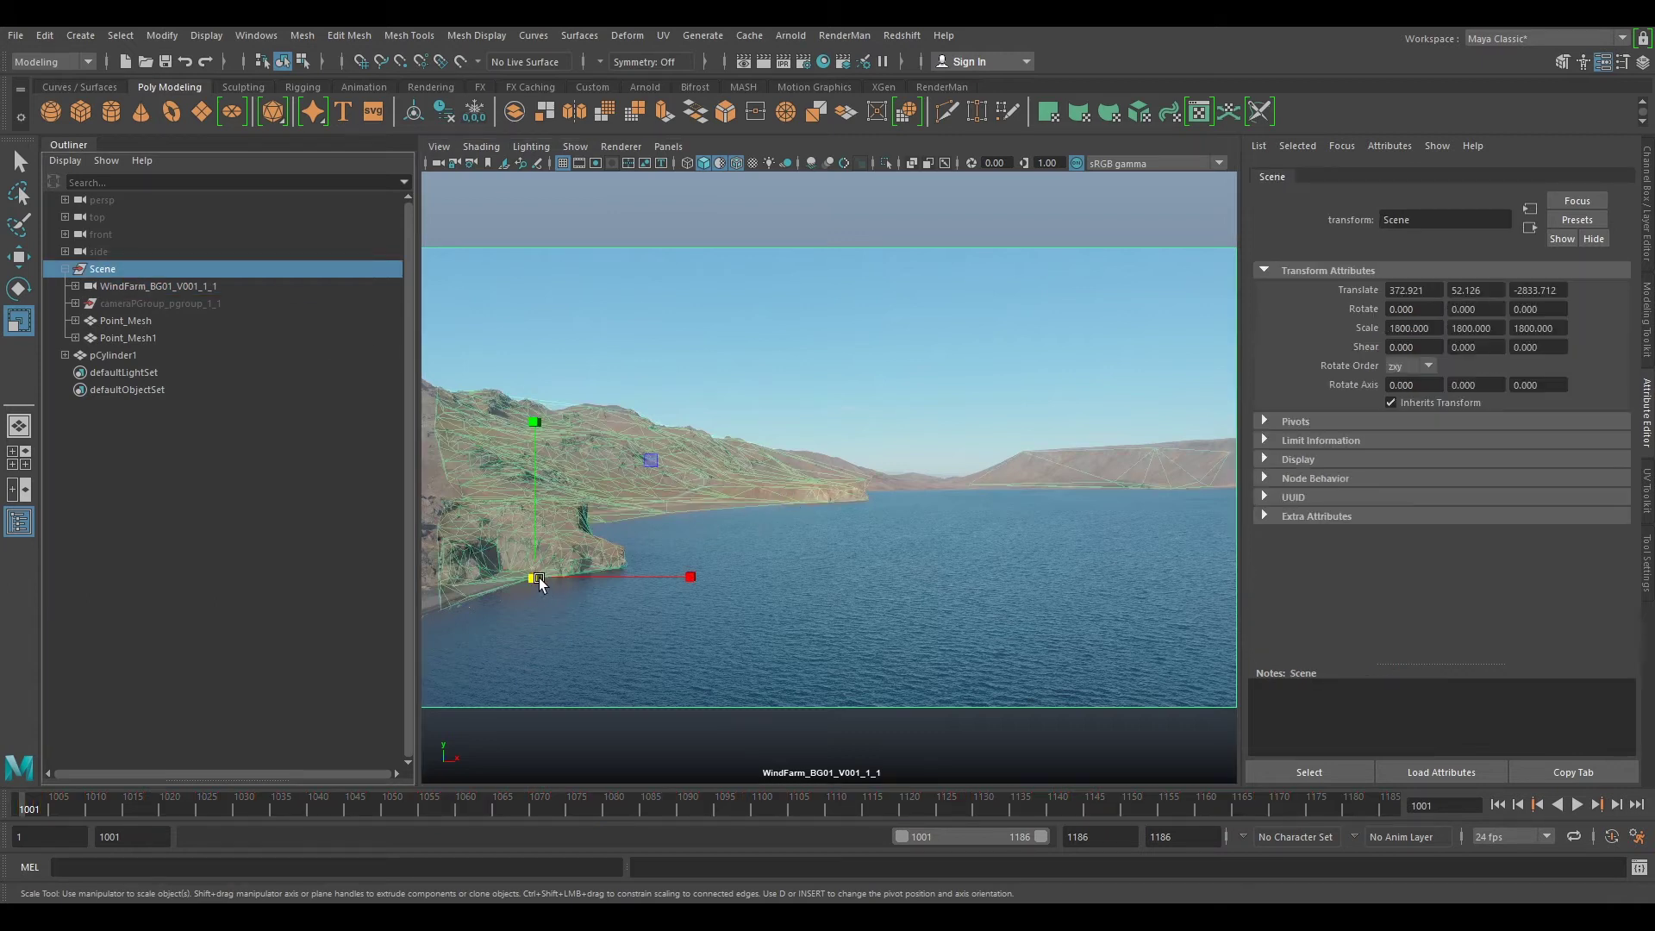
Step: Scale the Scene group uniformly to about 2027 and compare it with the reference cylinder, undoing the cylinder's accidental scaling
{"action": "left_click_drag", "start_coordinate": [1334, 442], "coordinate": [1457, 441]}
{"action": "left_click", "coordinate": [124, 353]}
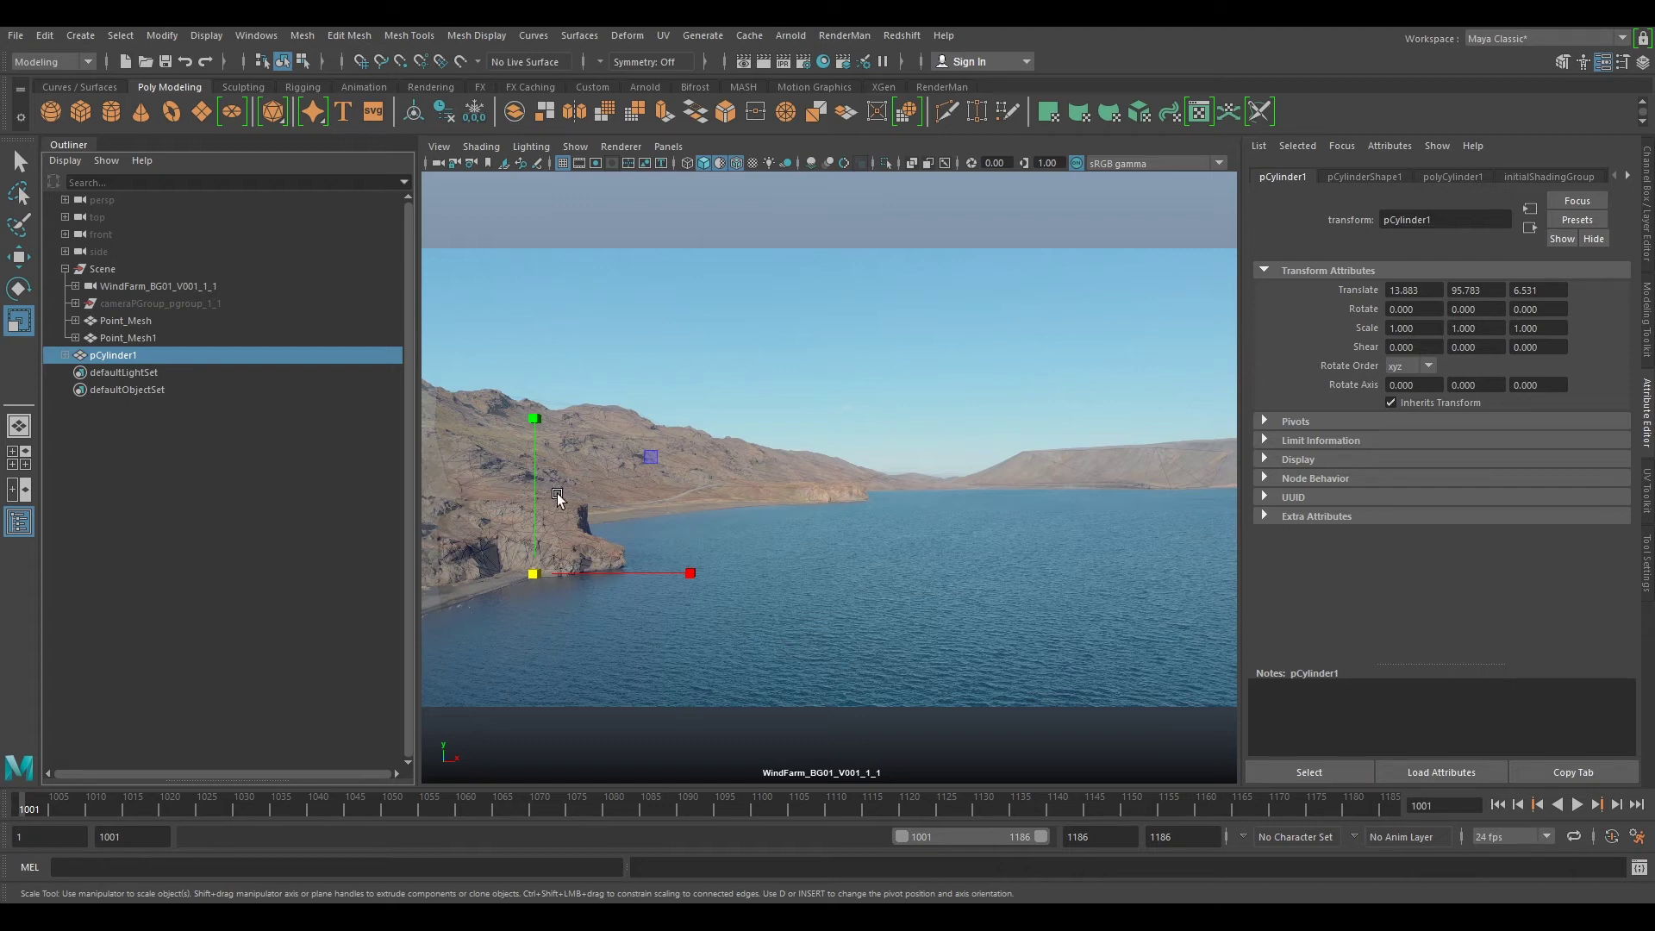
{"action": "left_click_drag", "start_coordinate": [533, 573], "coordinate": [508, 601]}
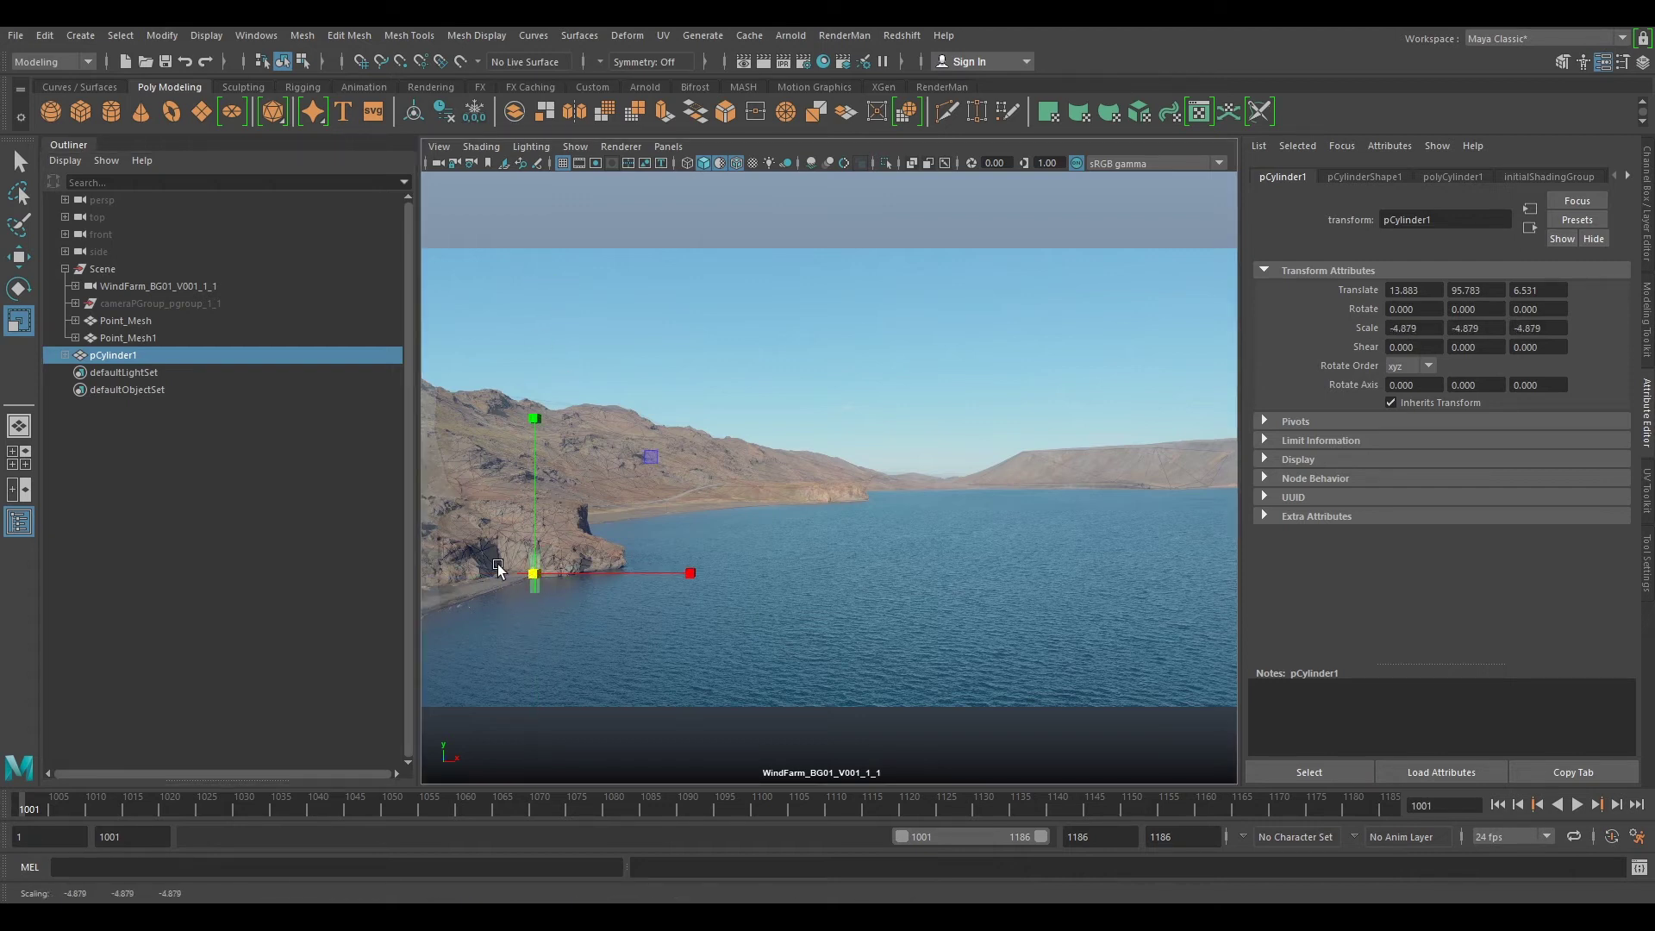
{"action": "left_click", "coordinate": [90, 268]}
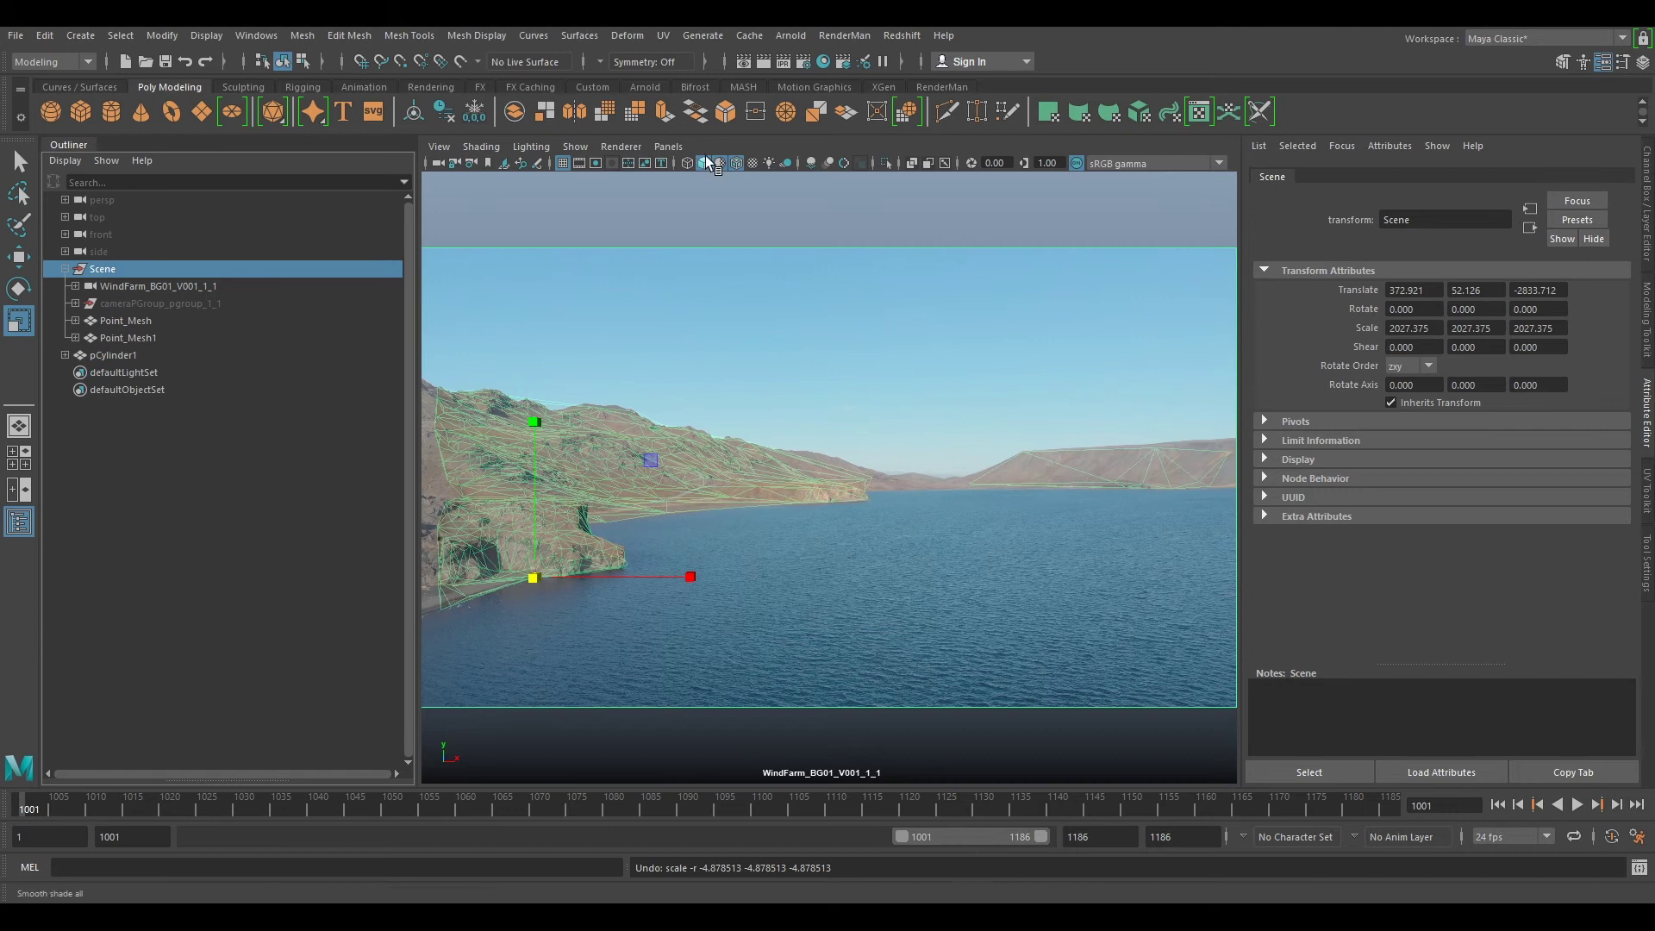
Step: Switch the viewport to the persp camera and examine the terrain mesh around the reference cylinder
{"action": "left_click", "coordinate": [664, 146]}
{"action": "mouse_move", "coordinate": [776, 164]}
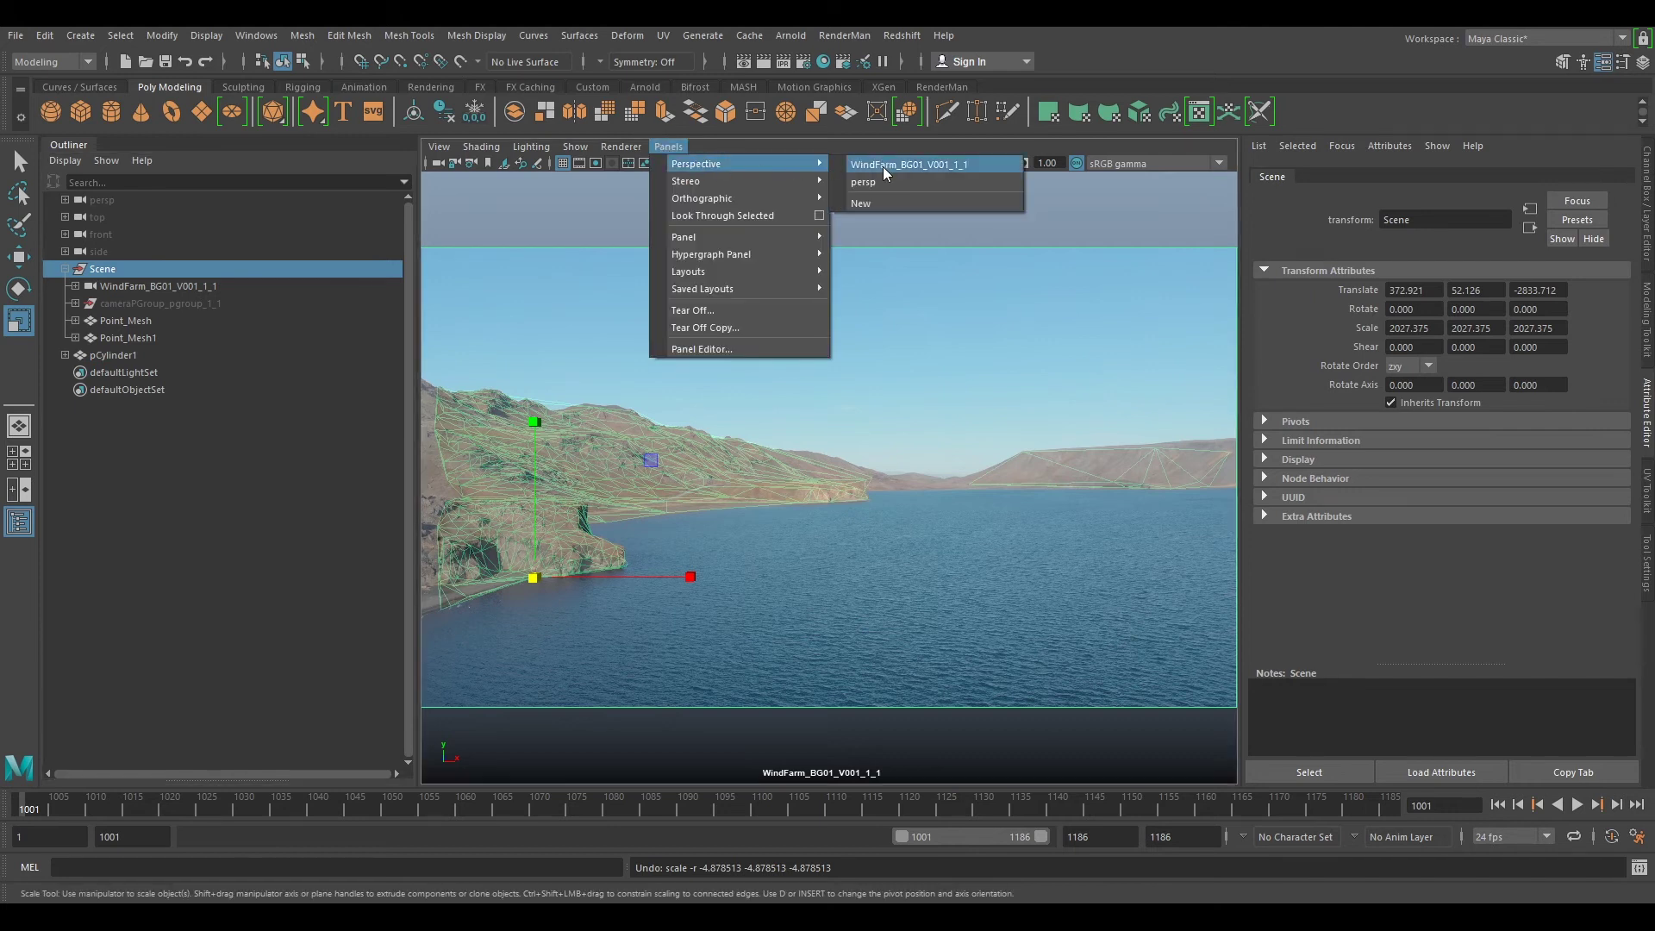
{"action": "left_click", "coordinate": [883, 182]}
{"action": "left_click_drag", "start_coordinate": [887, 246], "coordinate": [849, 478], "text": "alt"}
{"action": "scroll", "coordinate": [847, 479], "scroll_direction": "down", "scroll_amount": 5}
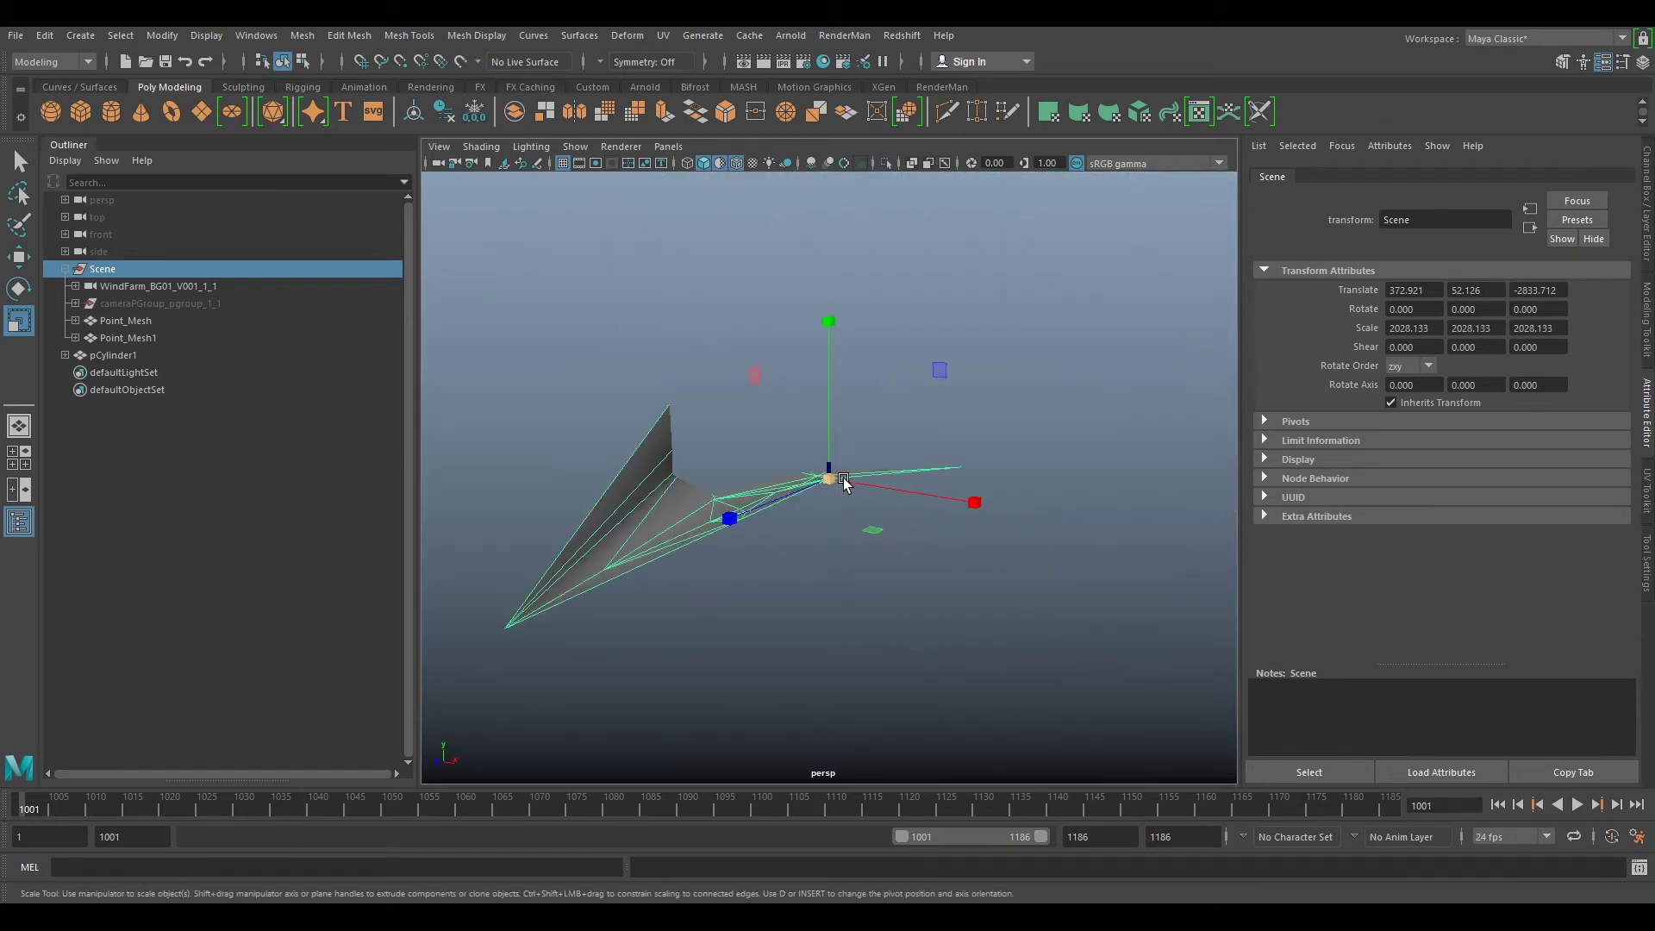
{"action": "scroll", "coordinate": [840, 473], "scroll_direction": "up", "scroll_amount": 5}
{"action": "left_click_drag", "start_coordinate": [853, 407], "coordinate": [483, 199], "text": "alt"}
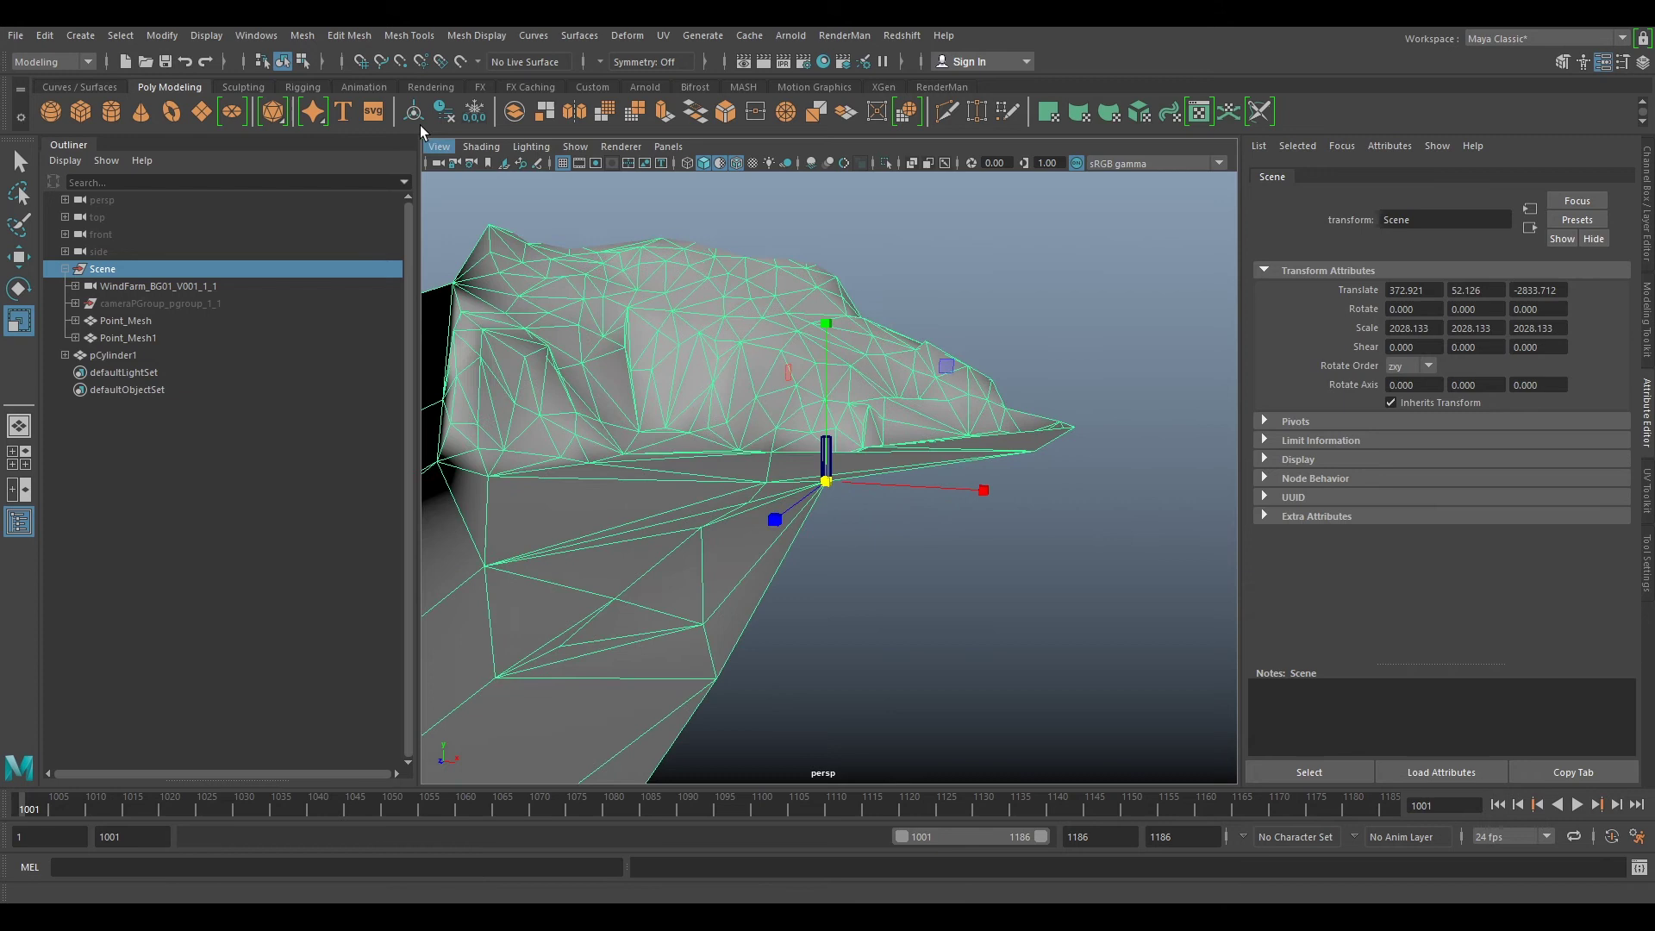
Step: Select the persp camera and set its Far Clip Plane to 10000000
{"action": "left_click", "coordinate": [440, 164]}
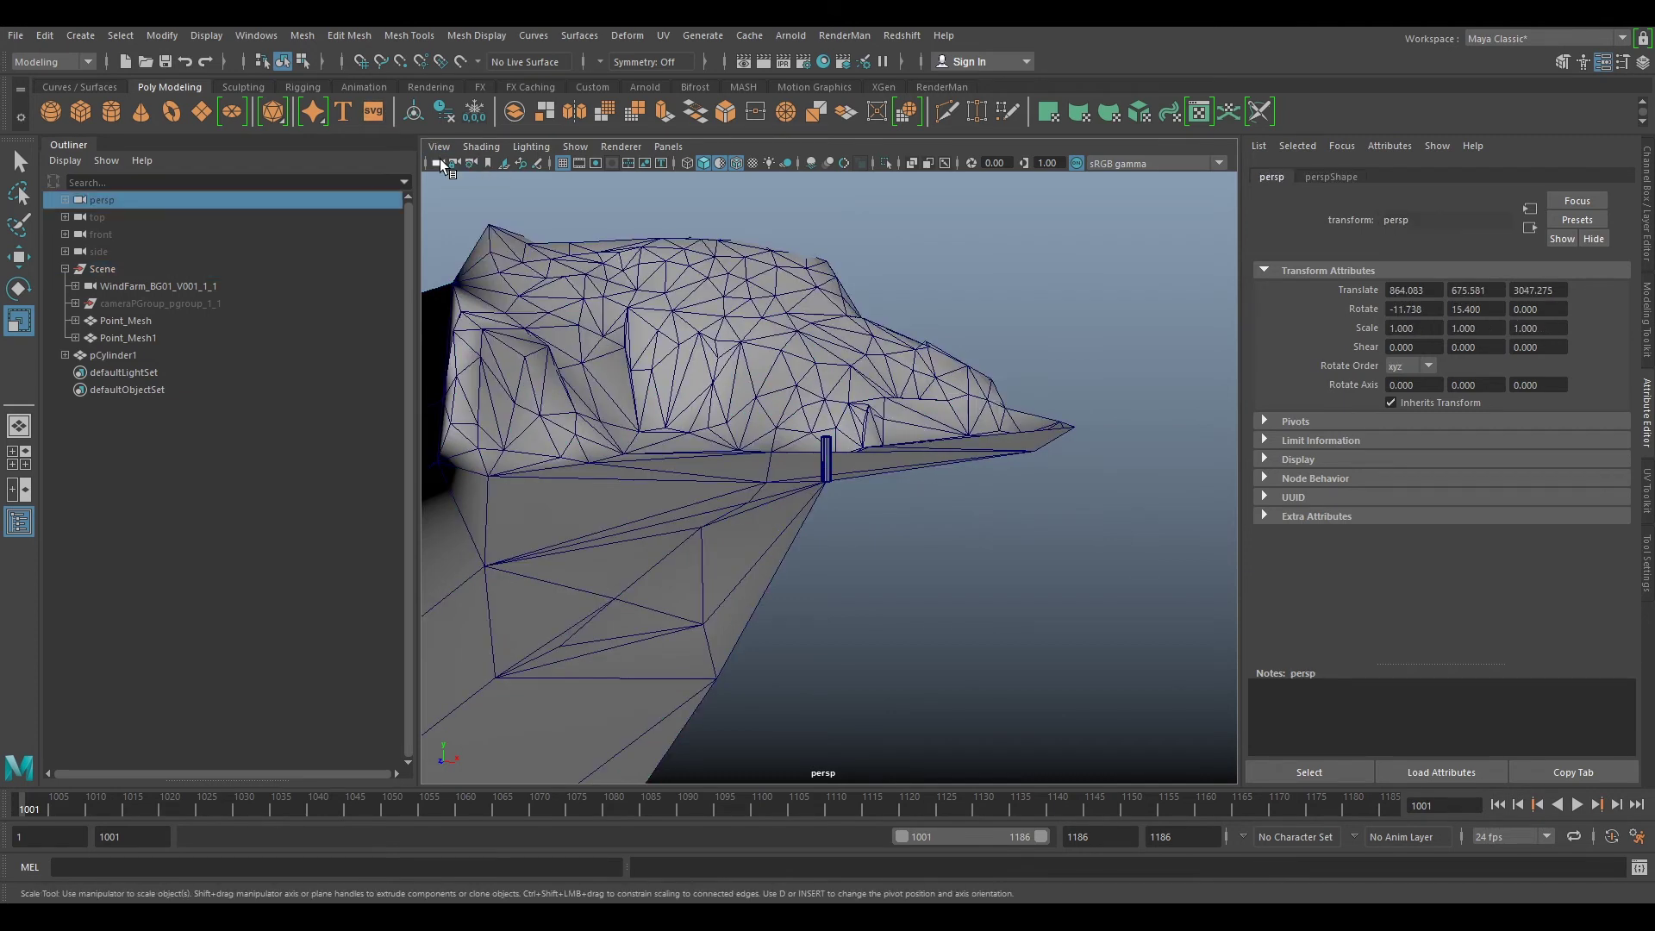
{"action": "left_click", "coordinate": [1350, 179]}
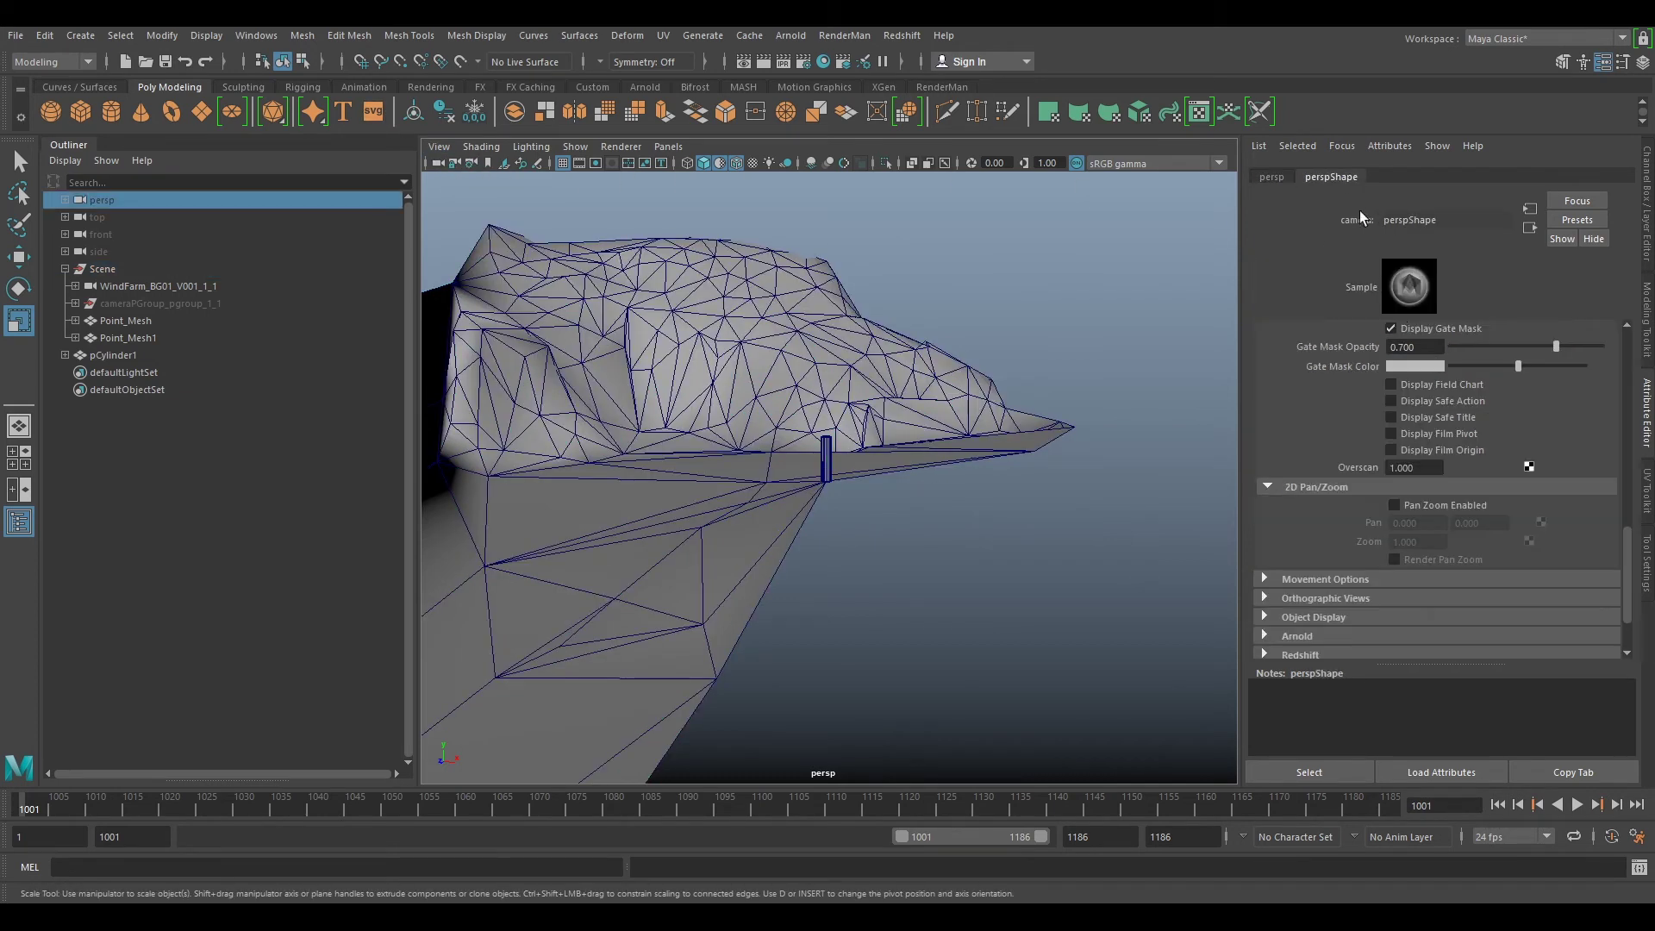
{"action": "left_click", "coordinate": [1273, 177]}
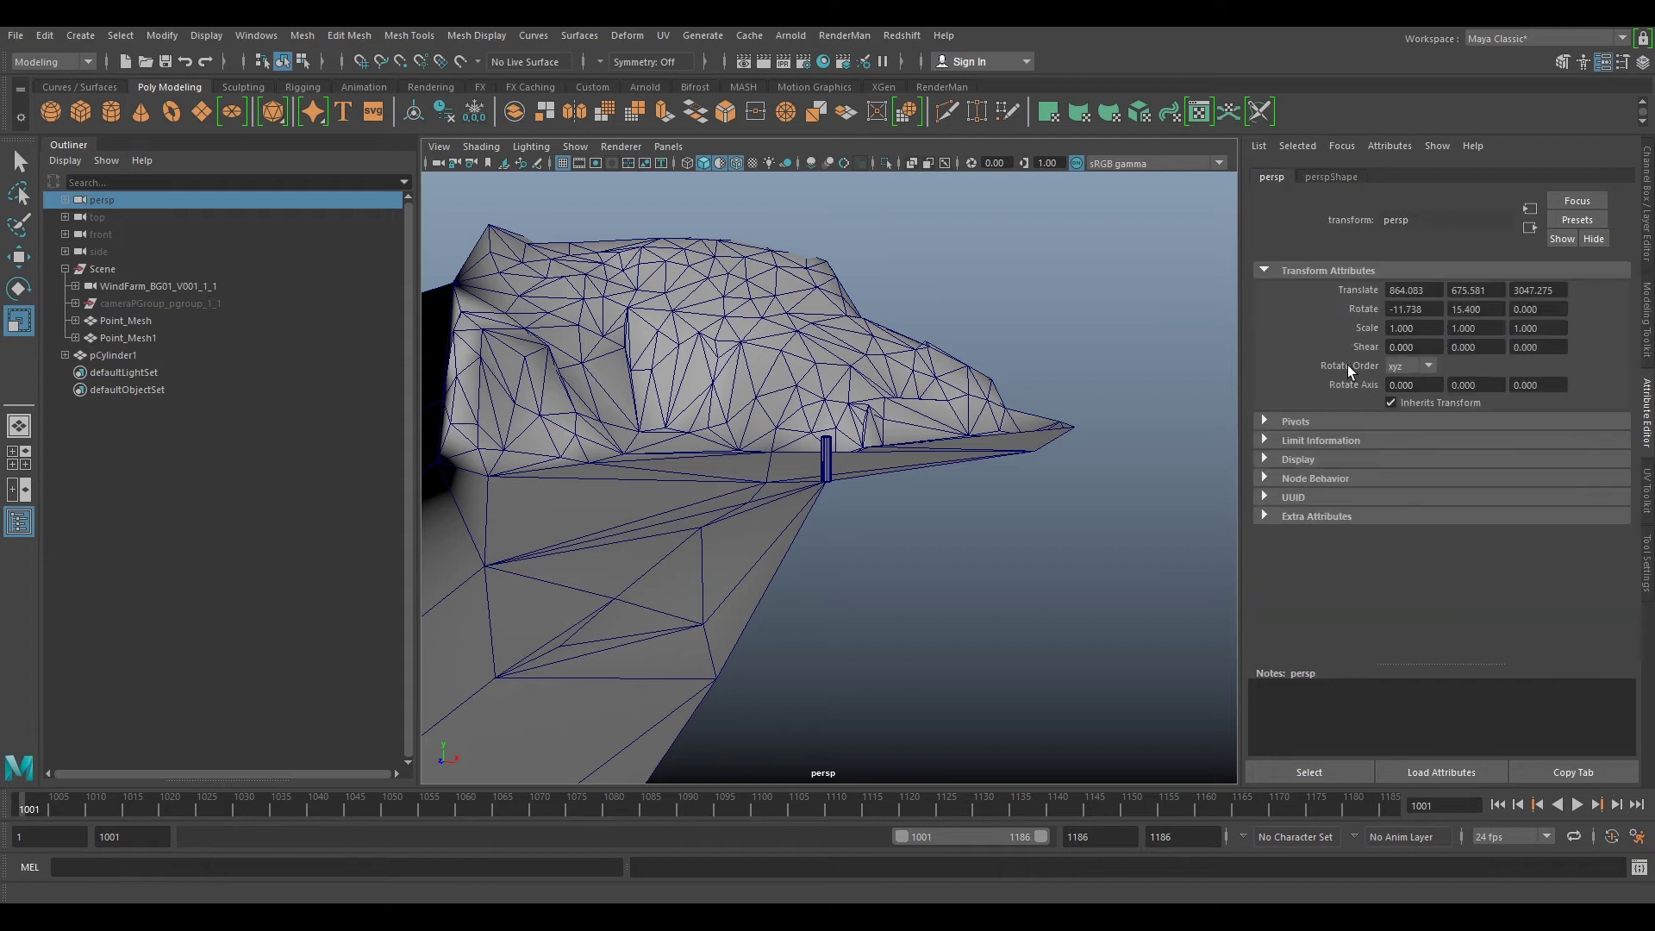
{"action": "left_click", "coordinate": [1312, 175]}
{"action": "scroll", "coordinate": [1421, 416], "scroll_direction": "up", "scroll_amount": 10}
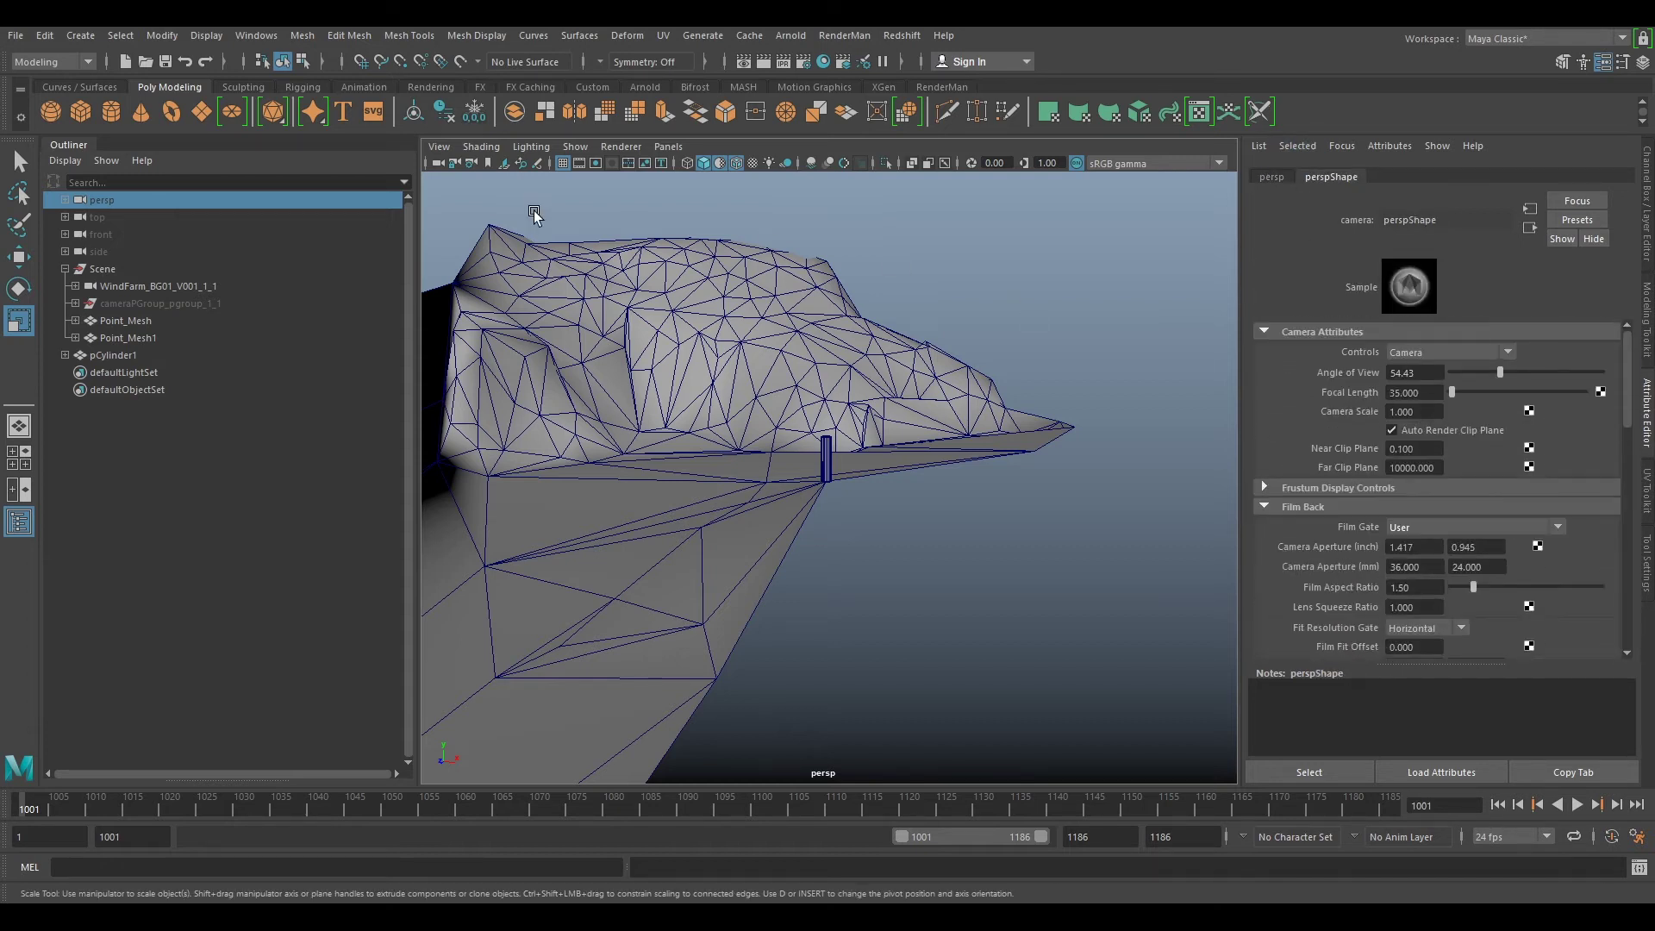
{"action": "left_click_drag", "start_coordinate": [907, 420], "coordinate": [877, 448], "text": "alt"}
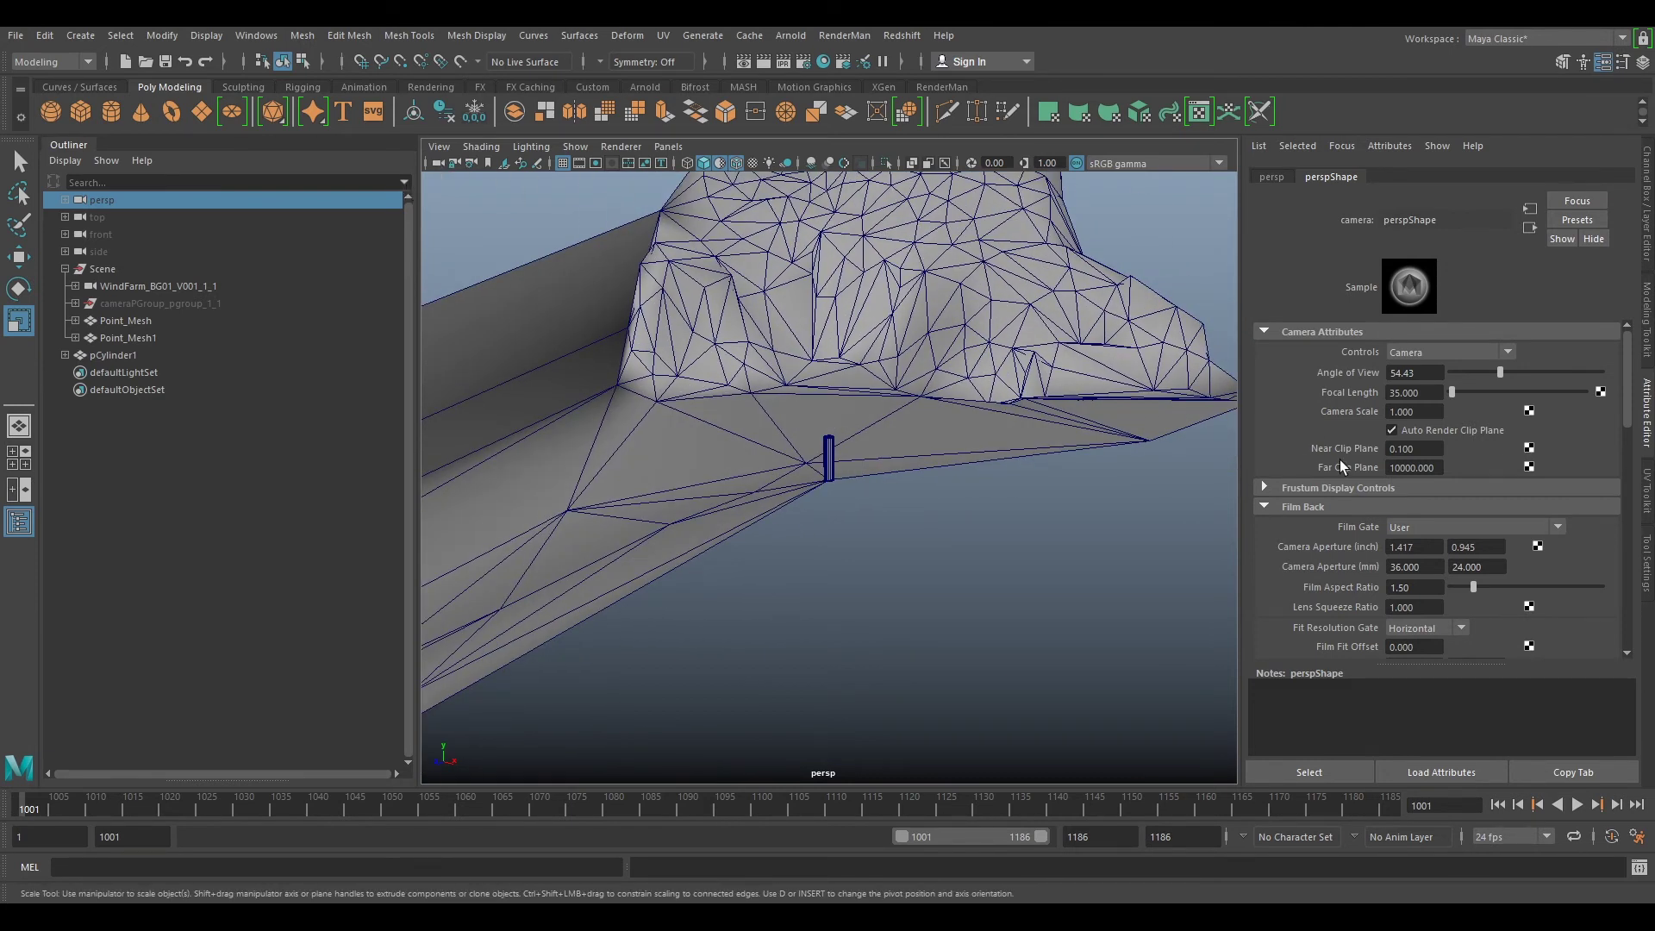
{"action": "left_click", "coordinate": [1408, 468]}
{"action": "key", "text": "Return"}
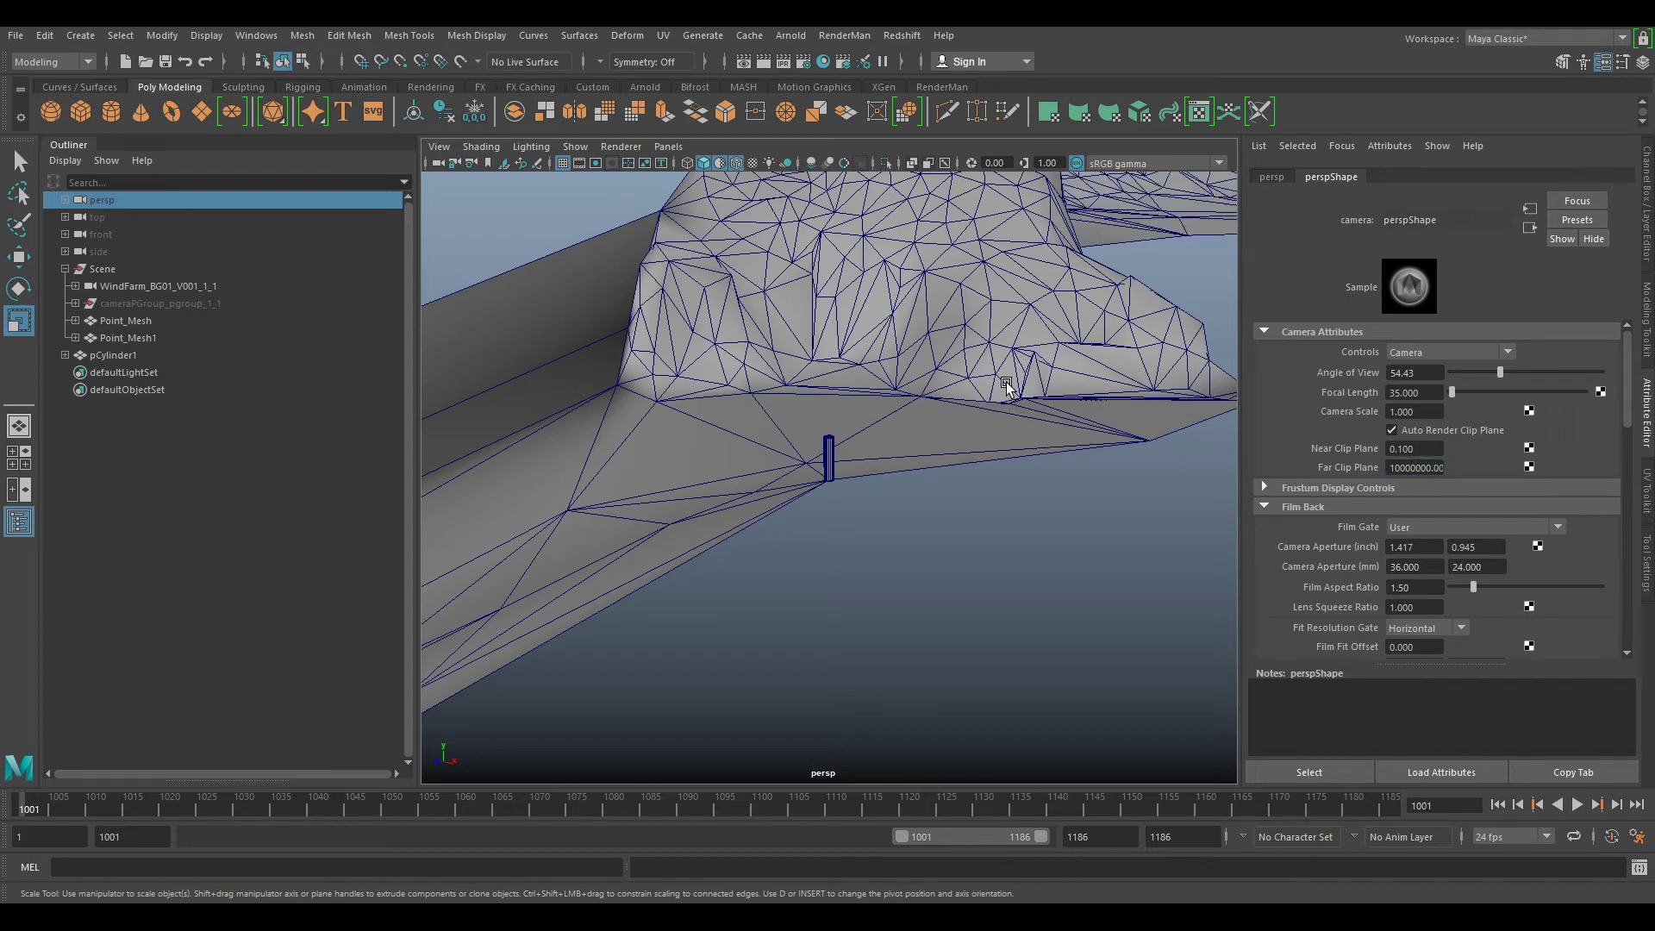
Step: Scale the Scene group uniformly down to about 1670.5, judging the terrain against the cylinder from several angles
{"action": "middle_click_drag", "start_coordinate": [1018, 349], "coordinate": [862, 636], "text": "alt"}
{"action": "left_click_drag", "start_coordinate": [862, 638], "coordinate": [1017, 607], "text": "alt"}
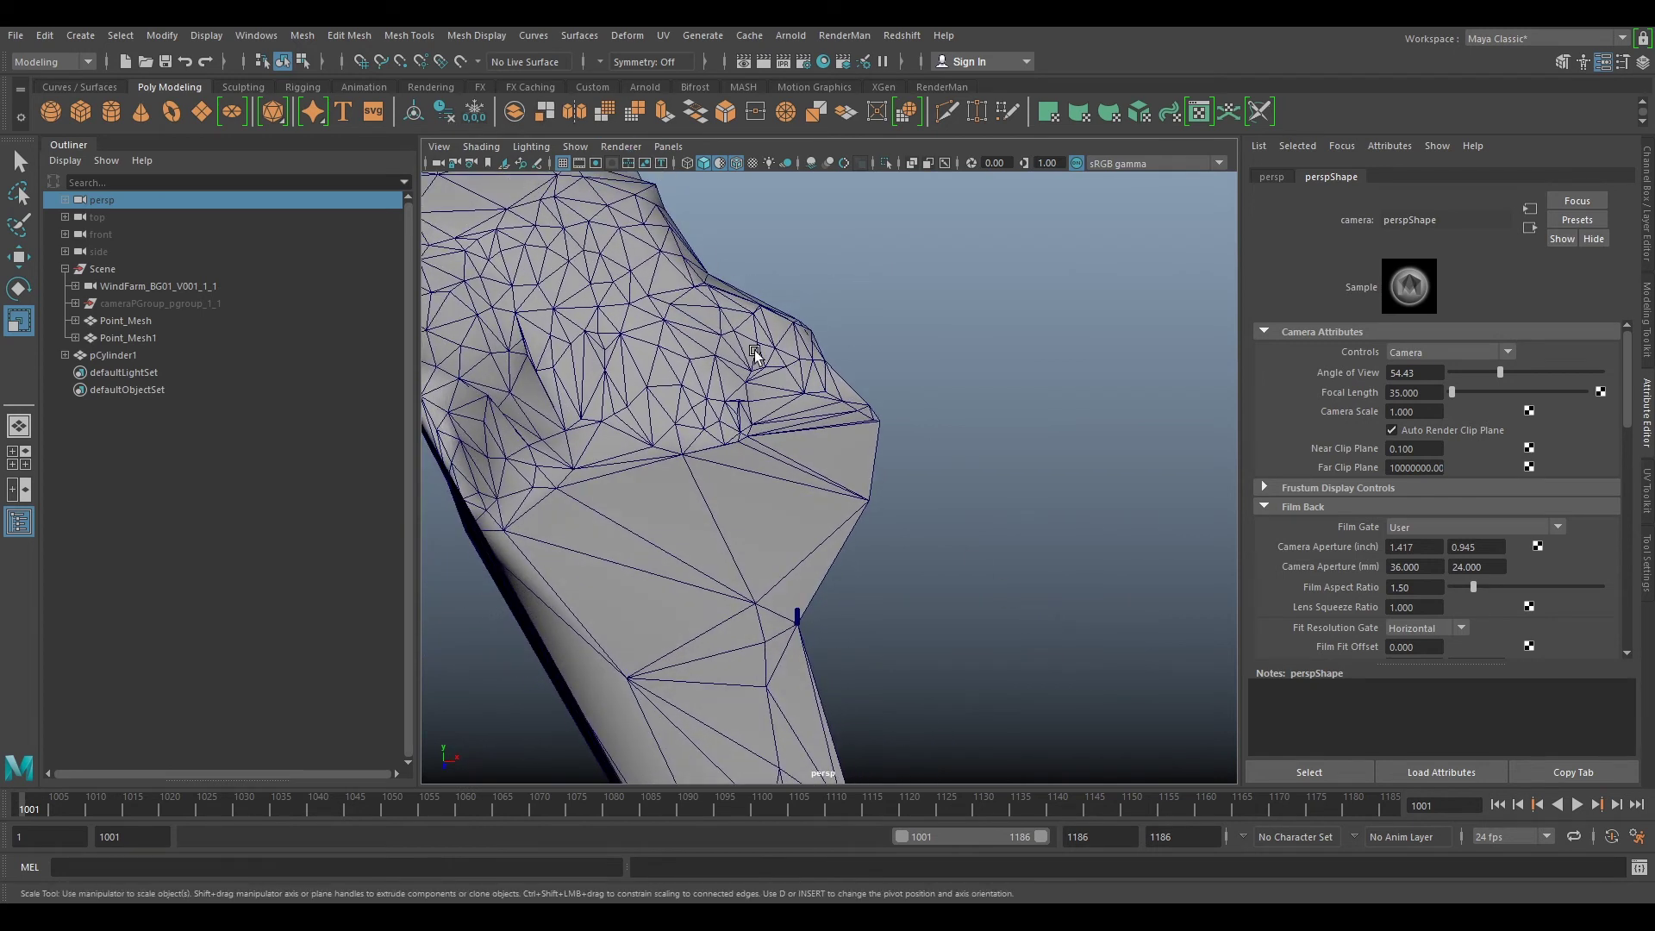
{"action": "left_click", "coordinate": [105, 268]}
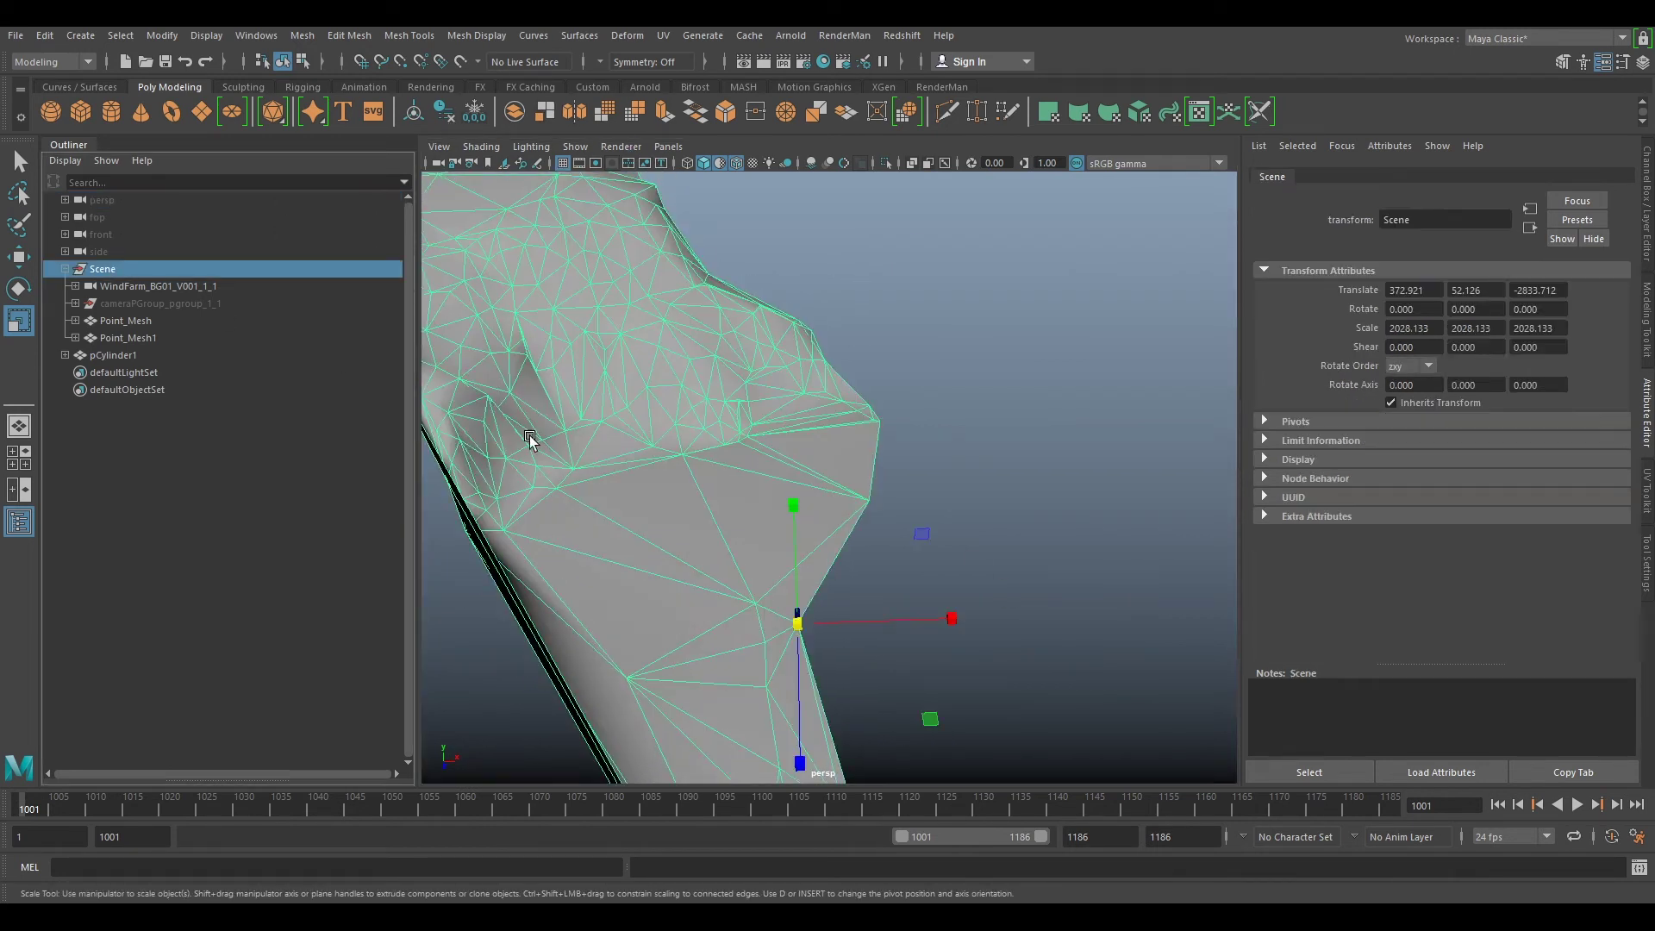
{"action": "key", "text": "e"}
{"action": "key", "text": "r"}
{"action": "left_click_drag", "start_coordinate": [795, 608], "coordinate": [1186, 687]}
{"action": "left_click_drag", "start_coordinate": [798, 624], "coordinate": [425, 591]}
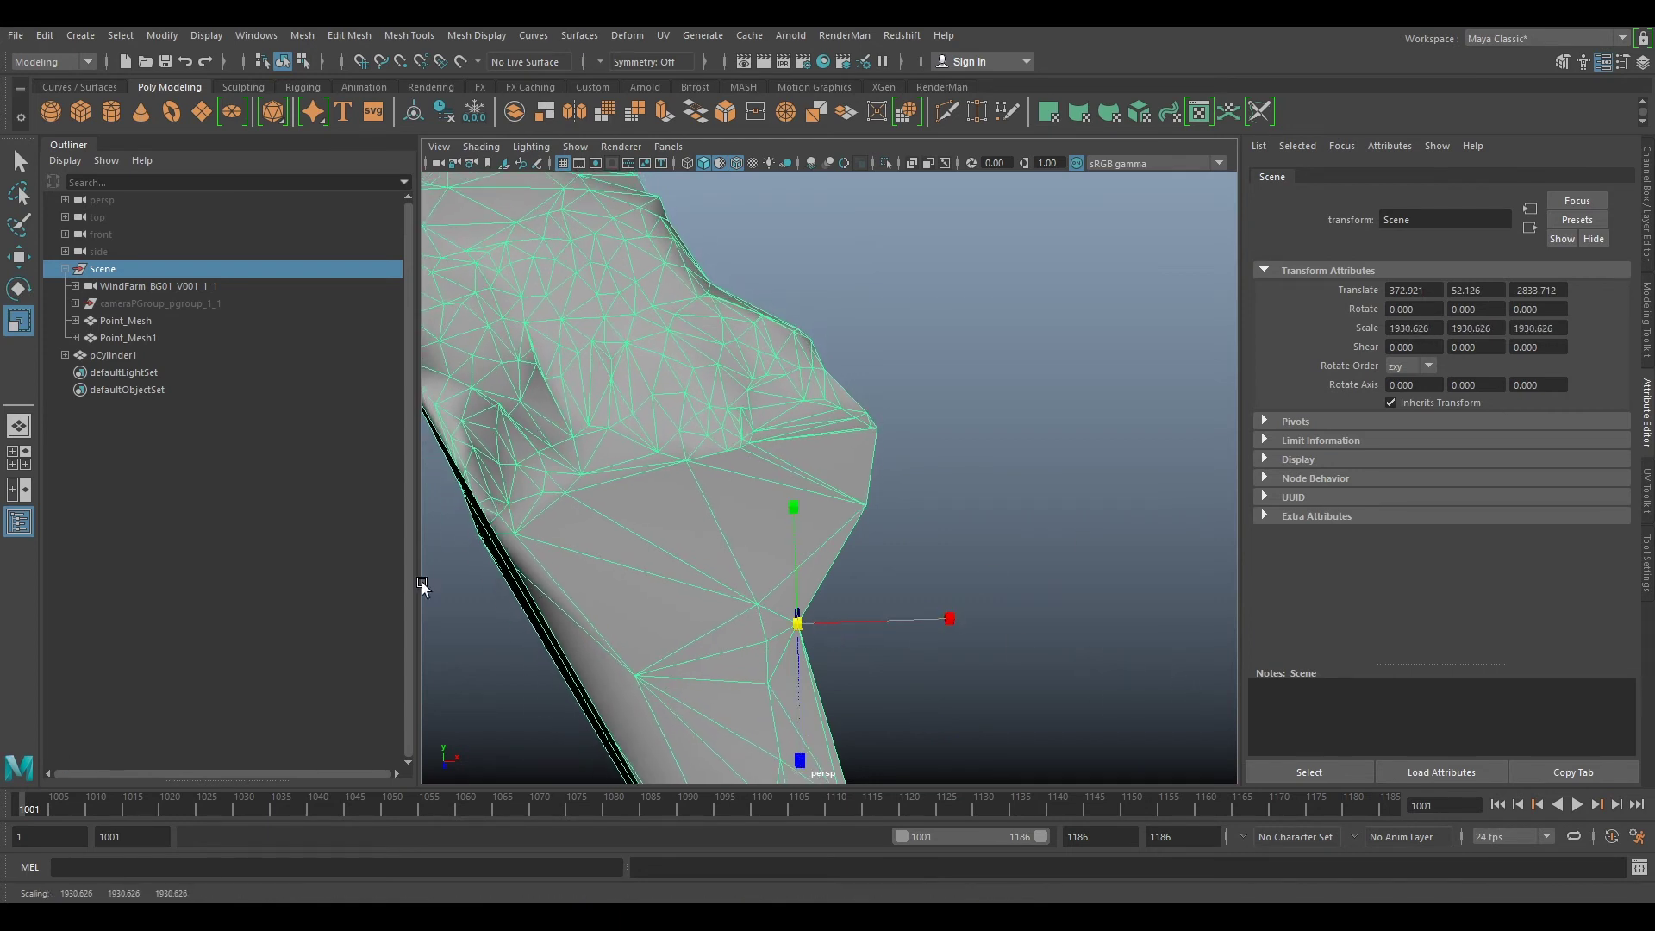
{"action": "right_click_drag", "start_coordinate": [853, 672], "coordinate": [845, 603], "text": "alt"}
{"action": "left_click_drag", "start_coordinate": [845, 603], "coordinate": [161, 647], "text": "alt"}
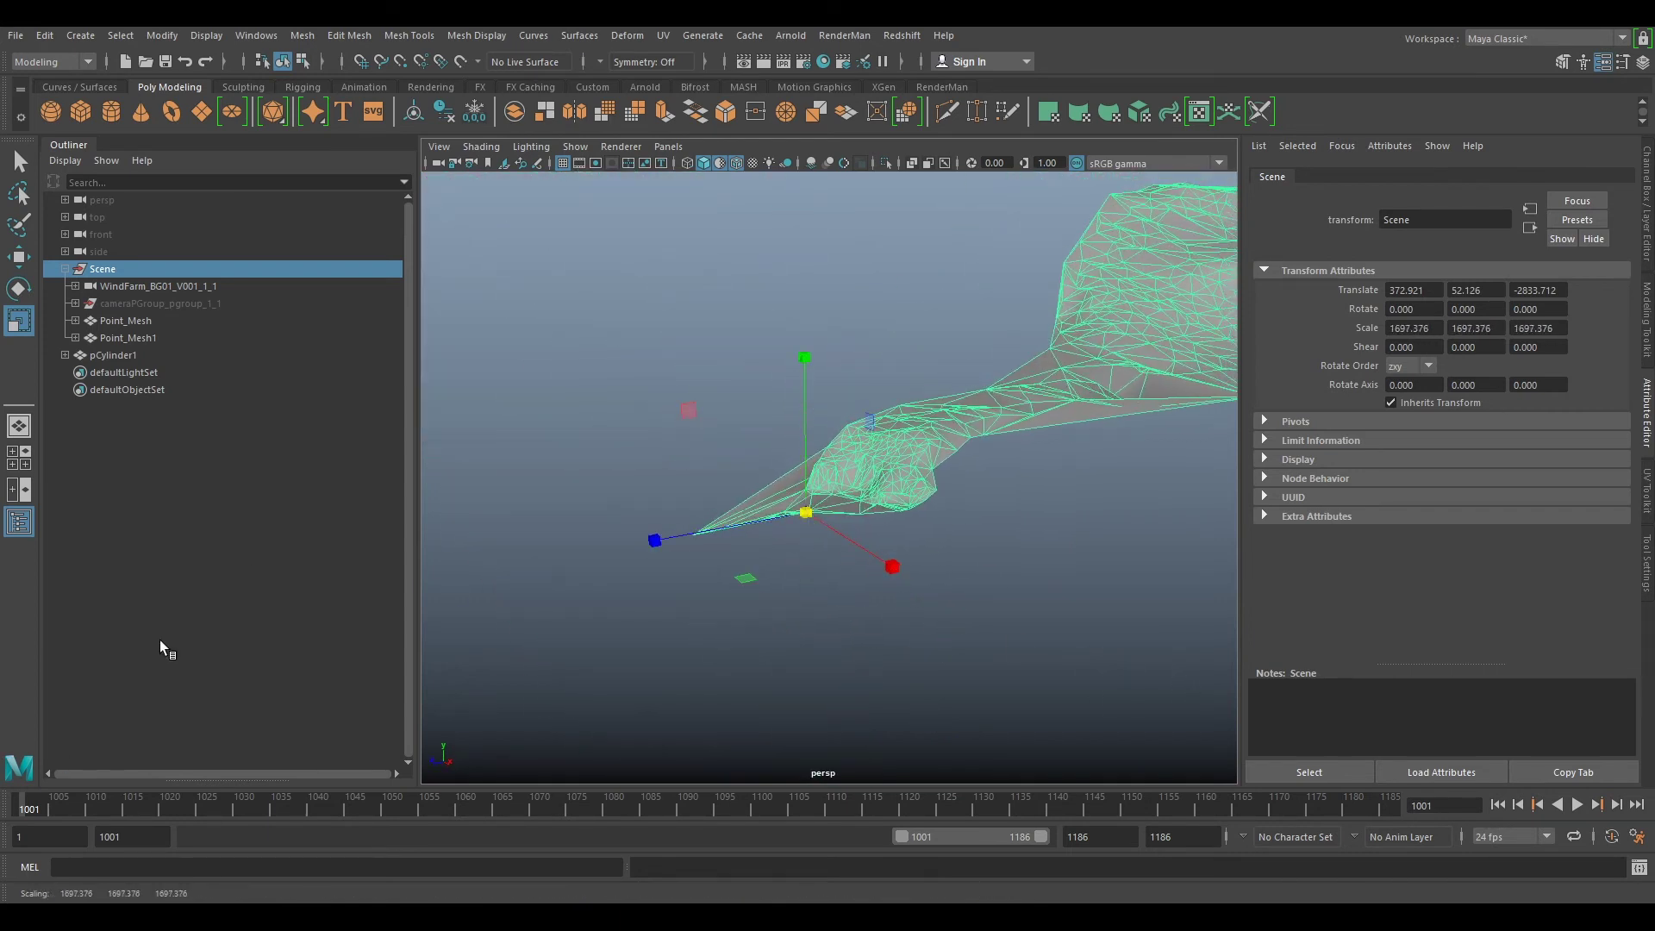
{"action": "mouse_move", "coordinate": [767, 565]}
{"action": "right_mouse_down", "text": "alt"}
{"action": "mouse_move", "coordinate": [720, 541]}
{"action": "mouse_move", "coordinate": [789, 548]}
{"action": "right_mouse_up", "text": "alt"}
{"action": "left_click_drag", "start_coordinate": [764, 576], "coordinate": [541, 532]}
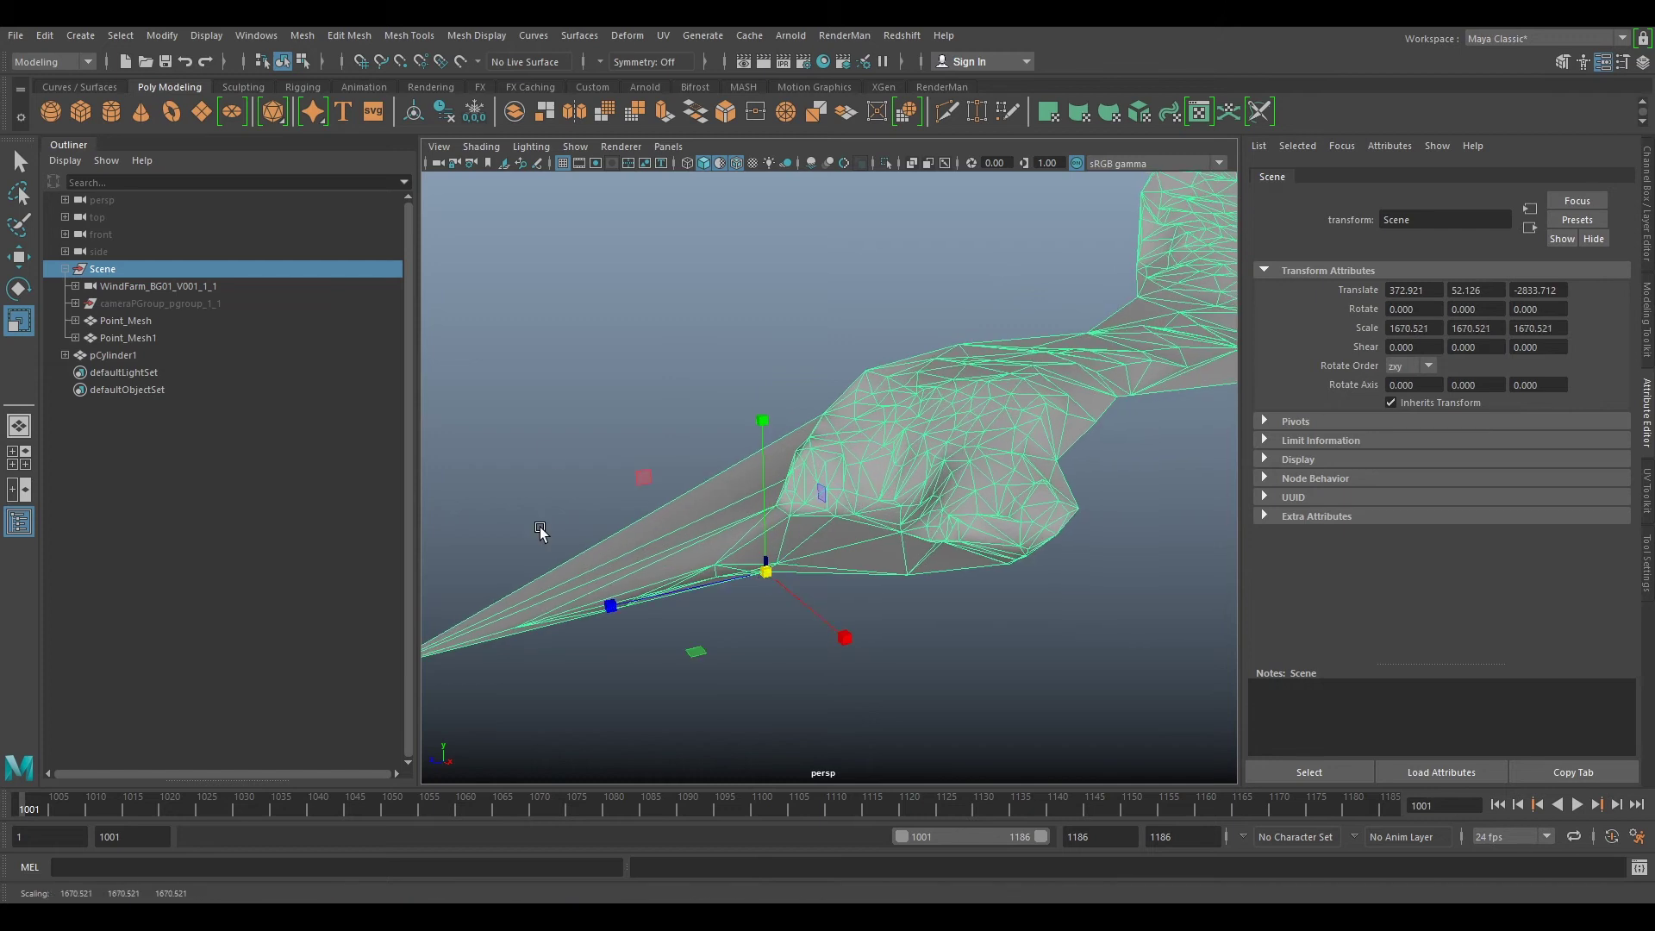
Step: Look through the WindFarm_BG01_V001_1_1 camera and select pCylinder1 without a manipulator to judge its size against the plate
{"action": "left_click", "coordinate": [668, 146]}
{"action": "mouse_move", "coordinate": [698, 166]}
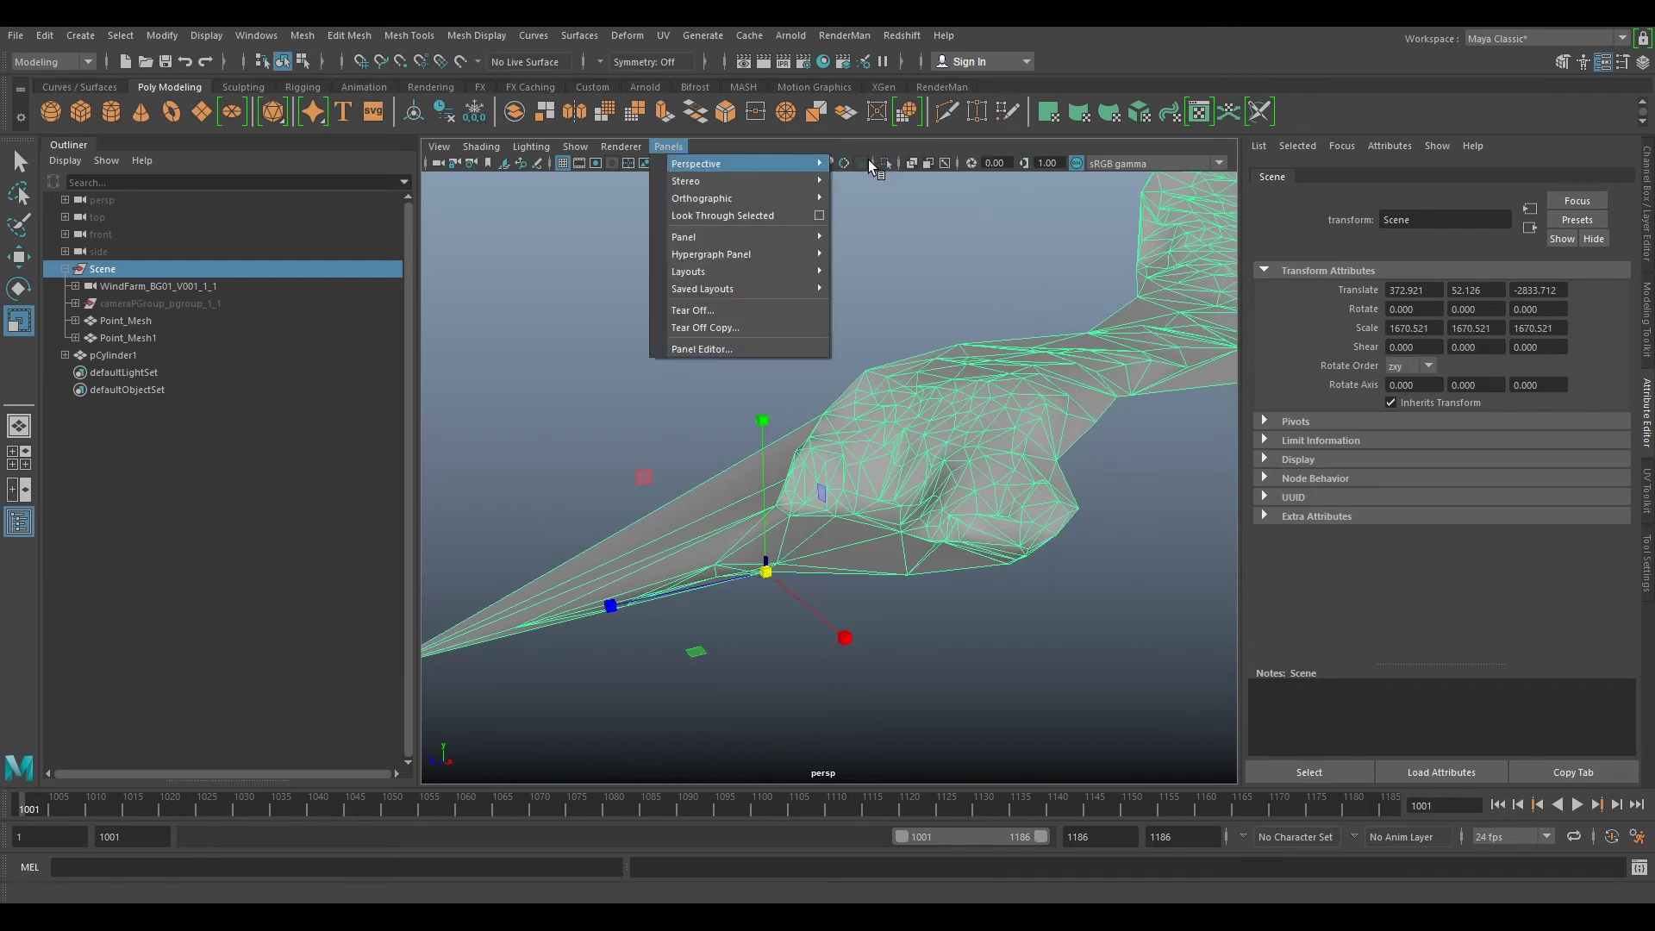
{"action": "left_click", "coordinate": [897, 165]}
{"action": "left_click", "coordinate": [130, 354]}
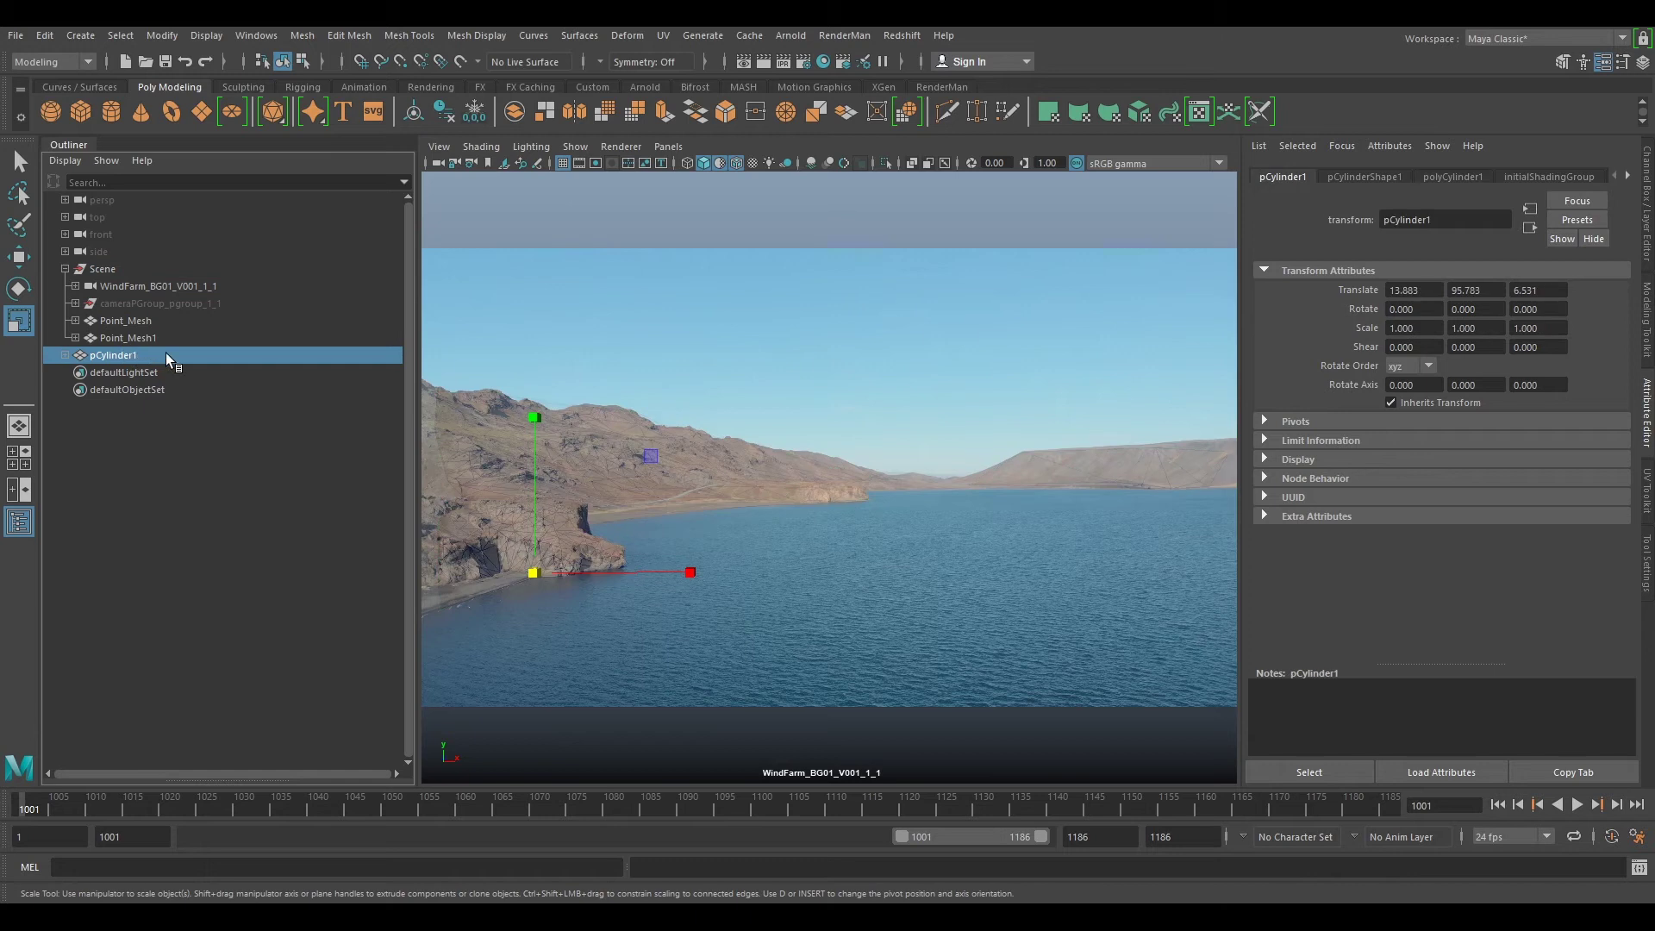
{"action": "key", "text": "q"}
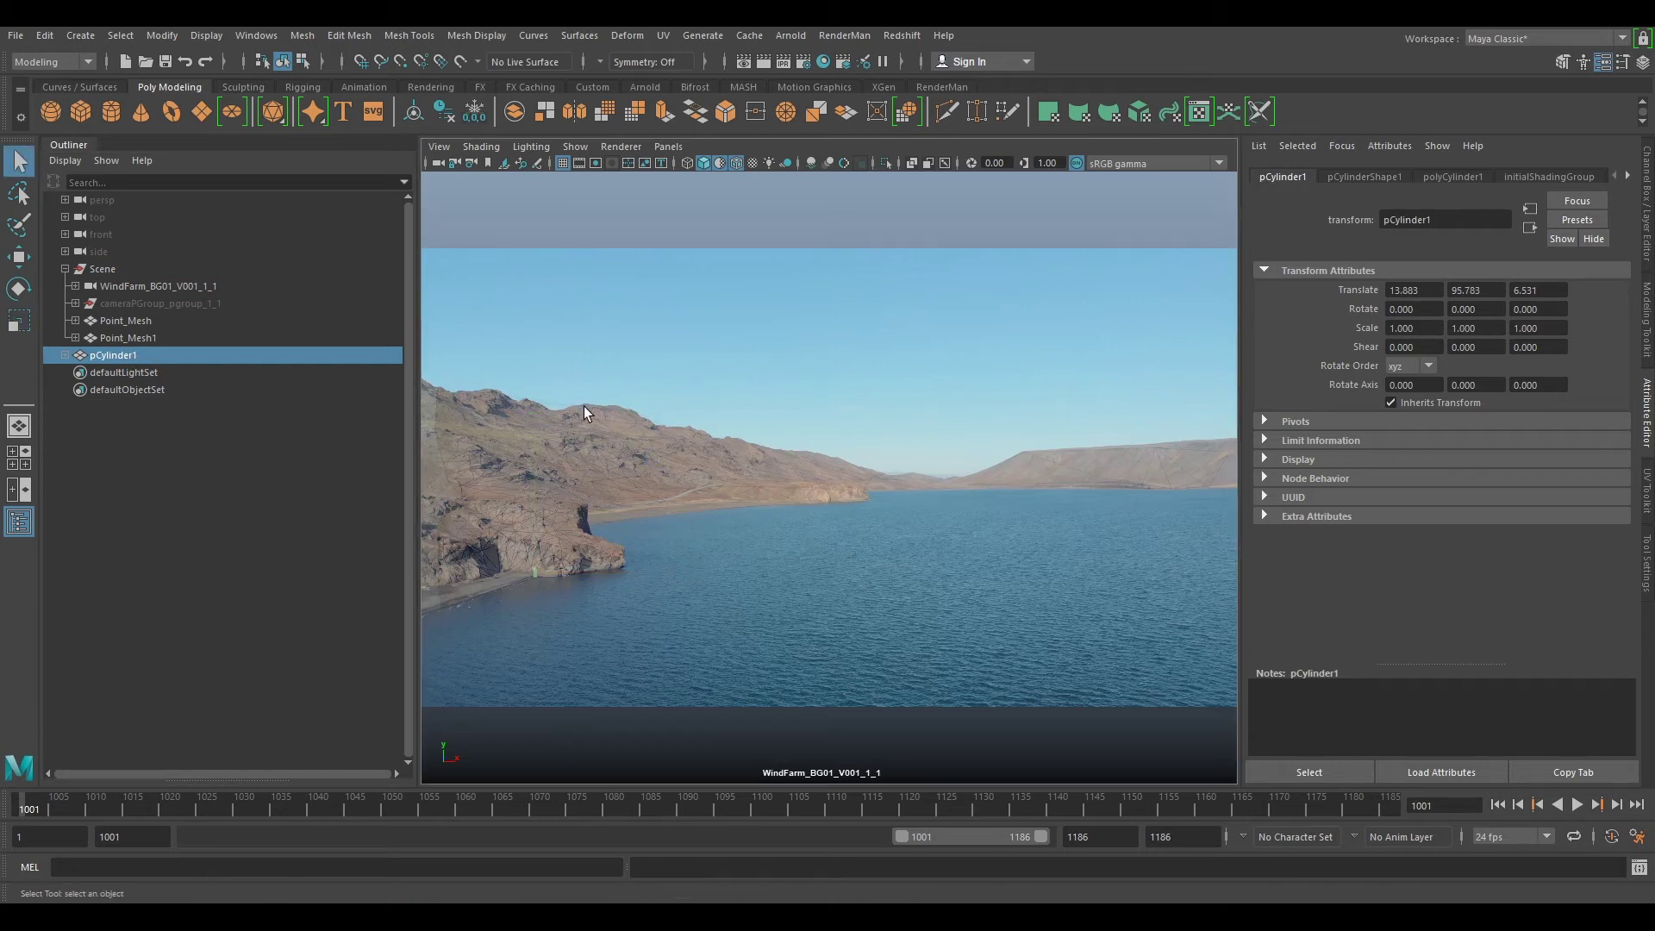
Step: Scale the Scene group uniformly up to about 2964 and select pCylinder1 to compare its size in the plate
{"action": "left_click", "coordinate": [142, 272]}
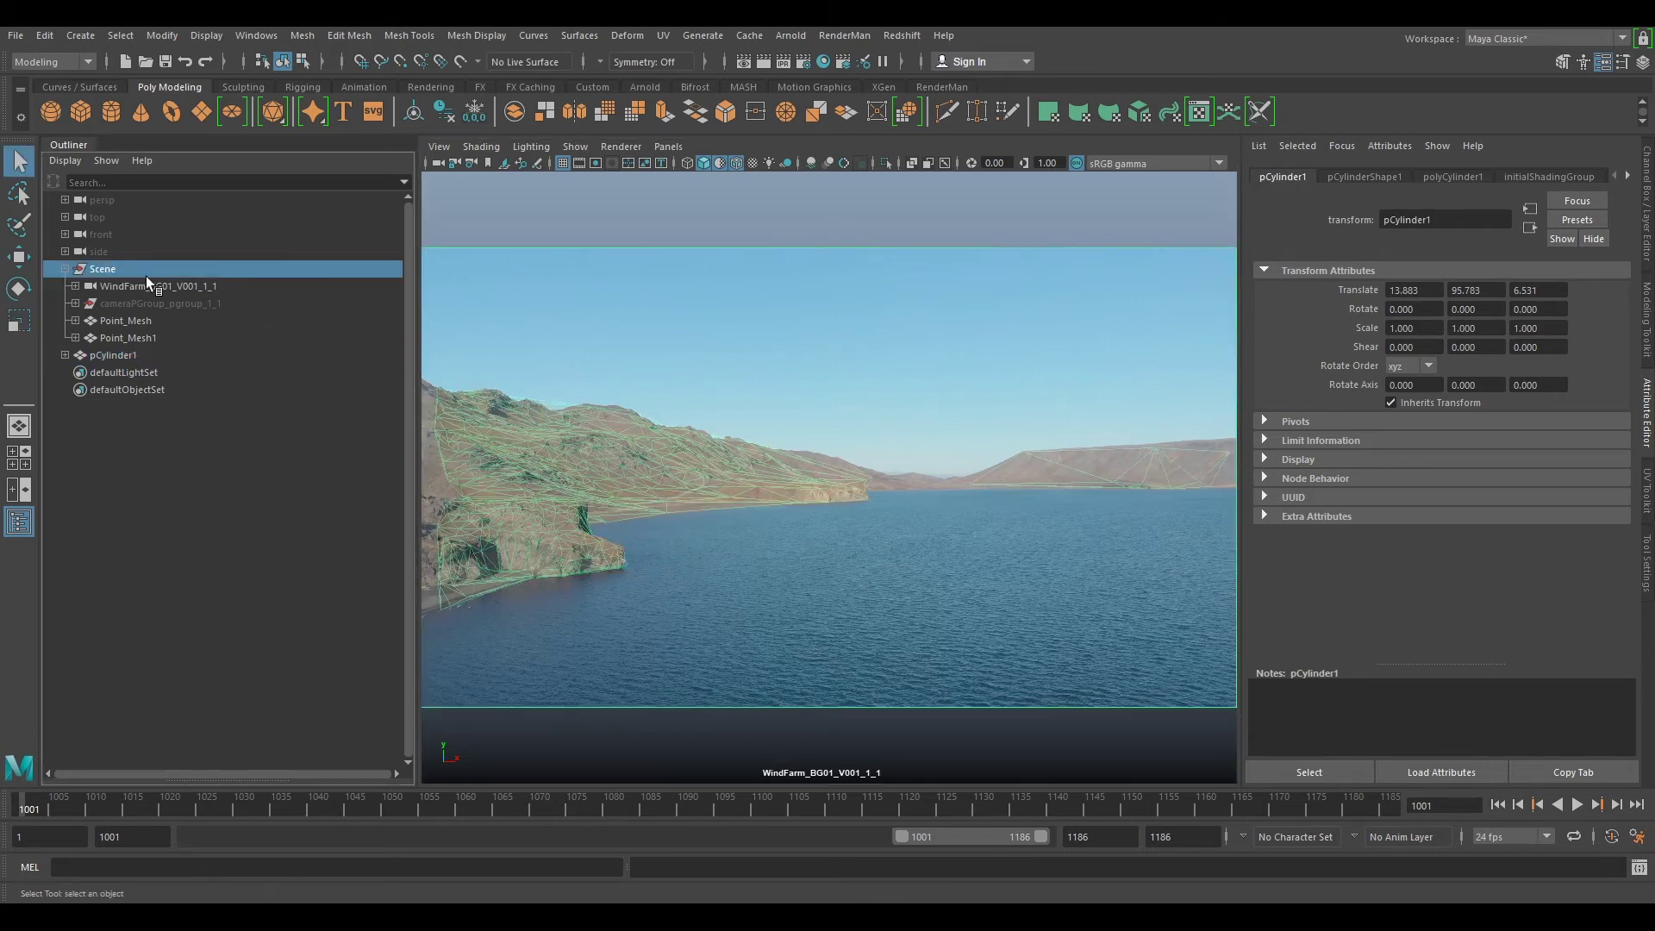
{"action": "key", "text": "r"}
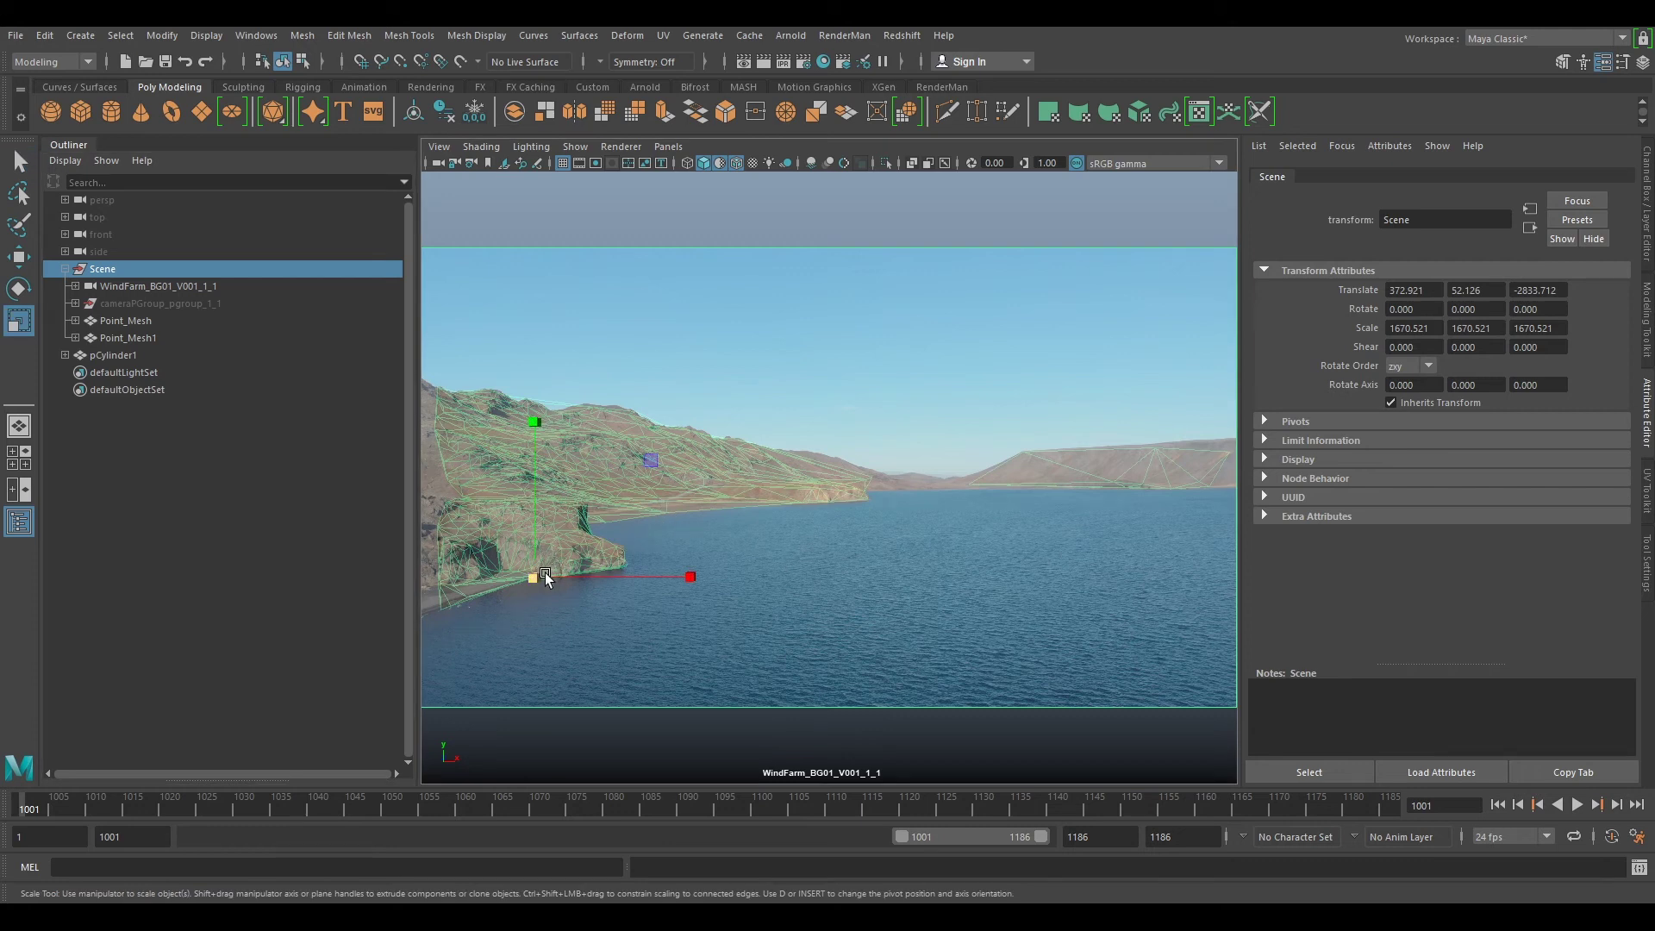
{"action": "left_click_drag", "start_coordinate": [545, 572], "coordinate": [443, 327]}
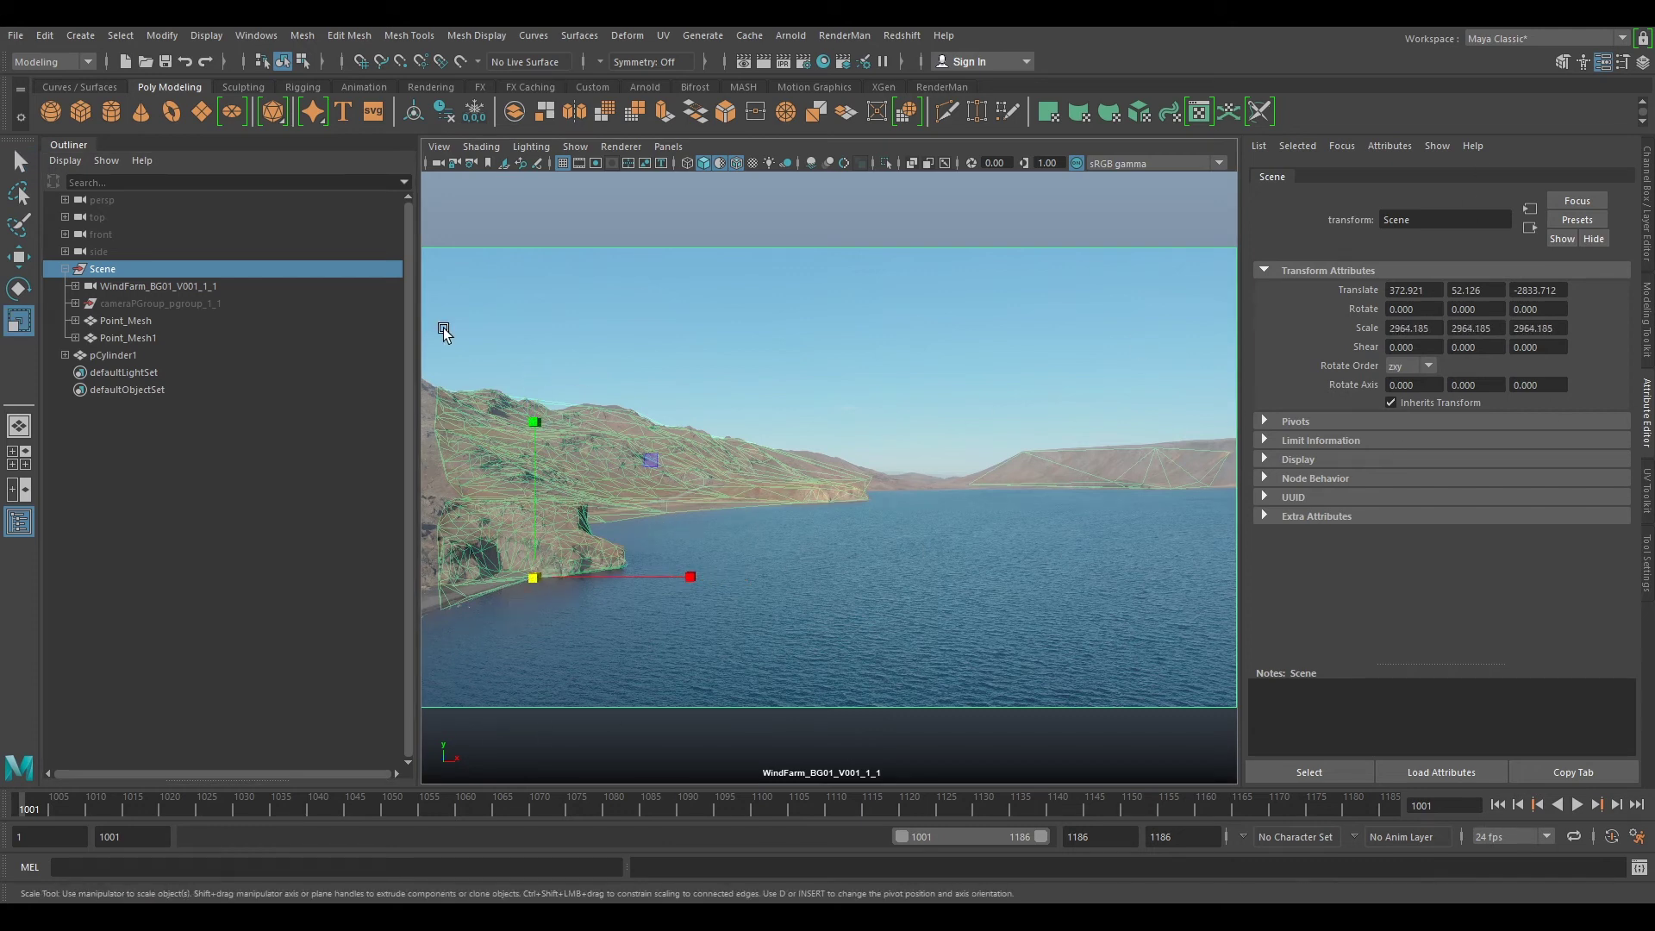
{"action": "left_click", "coordinate": [114, 355]}
{"action": "key", "text": "q"}
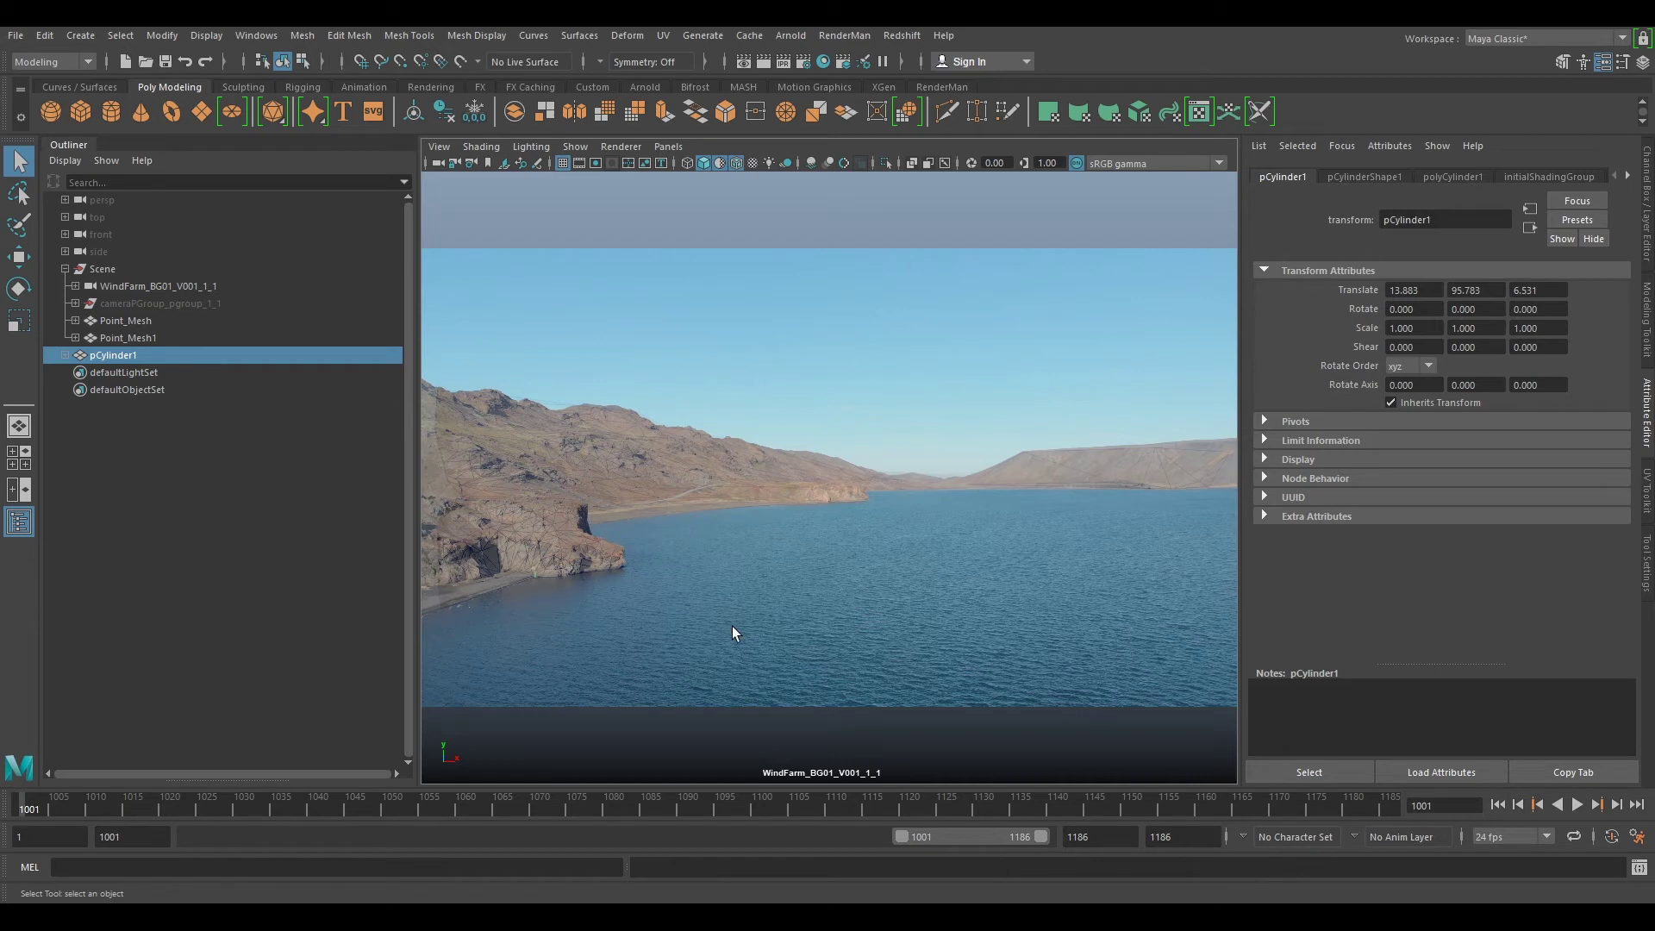
Step: Enlarge the plate with 2D pan/zoom to inspect the cylinder beside the rocky shoreline
{"action": "key", "text": "backslash"}
{"action": "right_click_drag", "start_coordinate": [731, 632], "coordinate": [779, 579]}
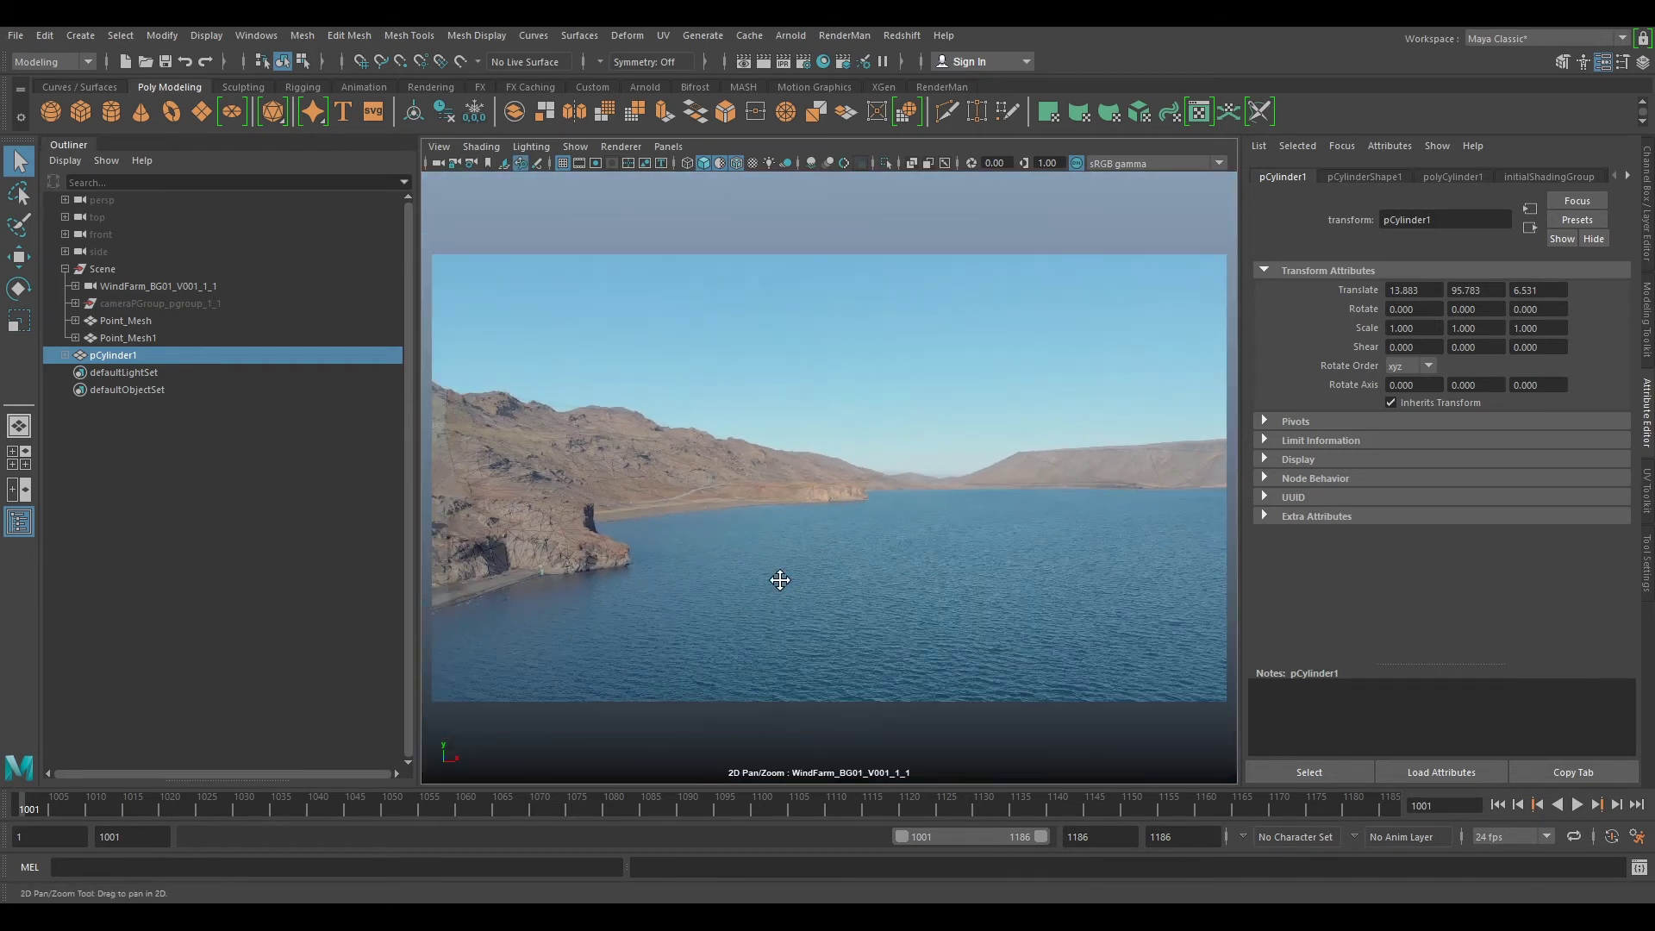
{"action": "middle_click_drag", "start_coordinate": [780, 580], "coordinate": [779, 580]}
{"action": "right_click_drag", "start_coordinate": [641, 579], "coordinate": [818, 655], "text": "alt"}
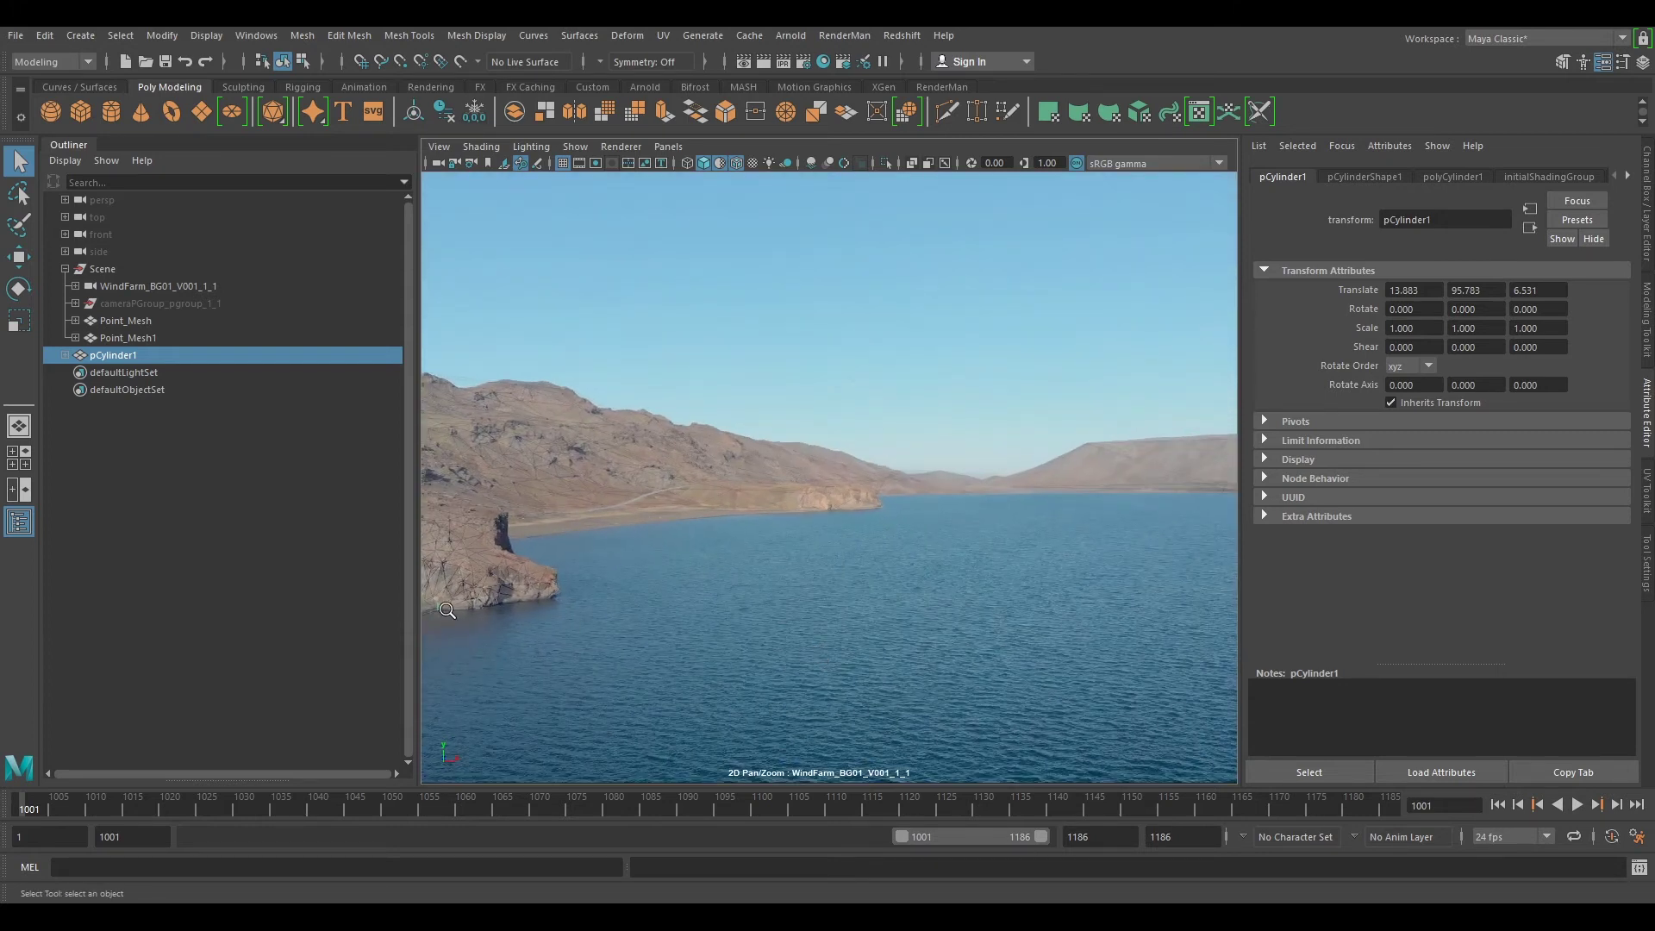
{"action": "right_click_drag", "start_coordinate": [447, 608], "coordinate": [396, 578], "text": "alt"}
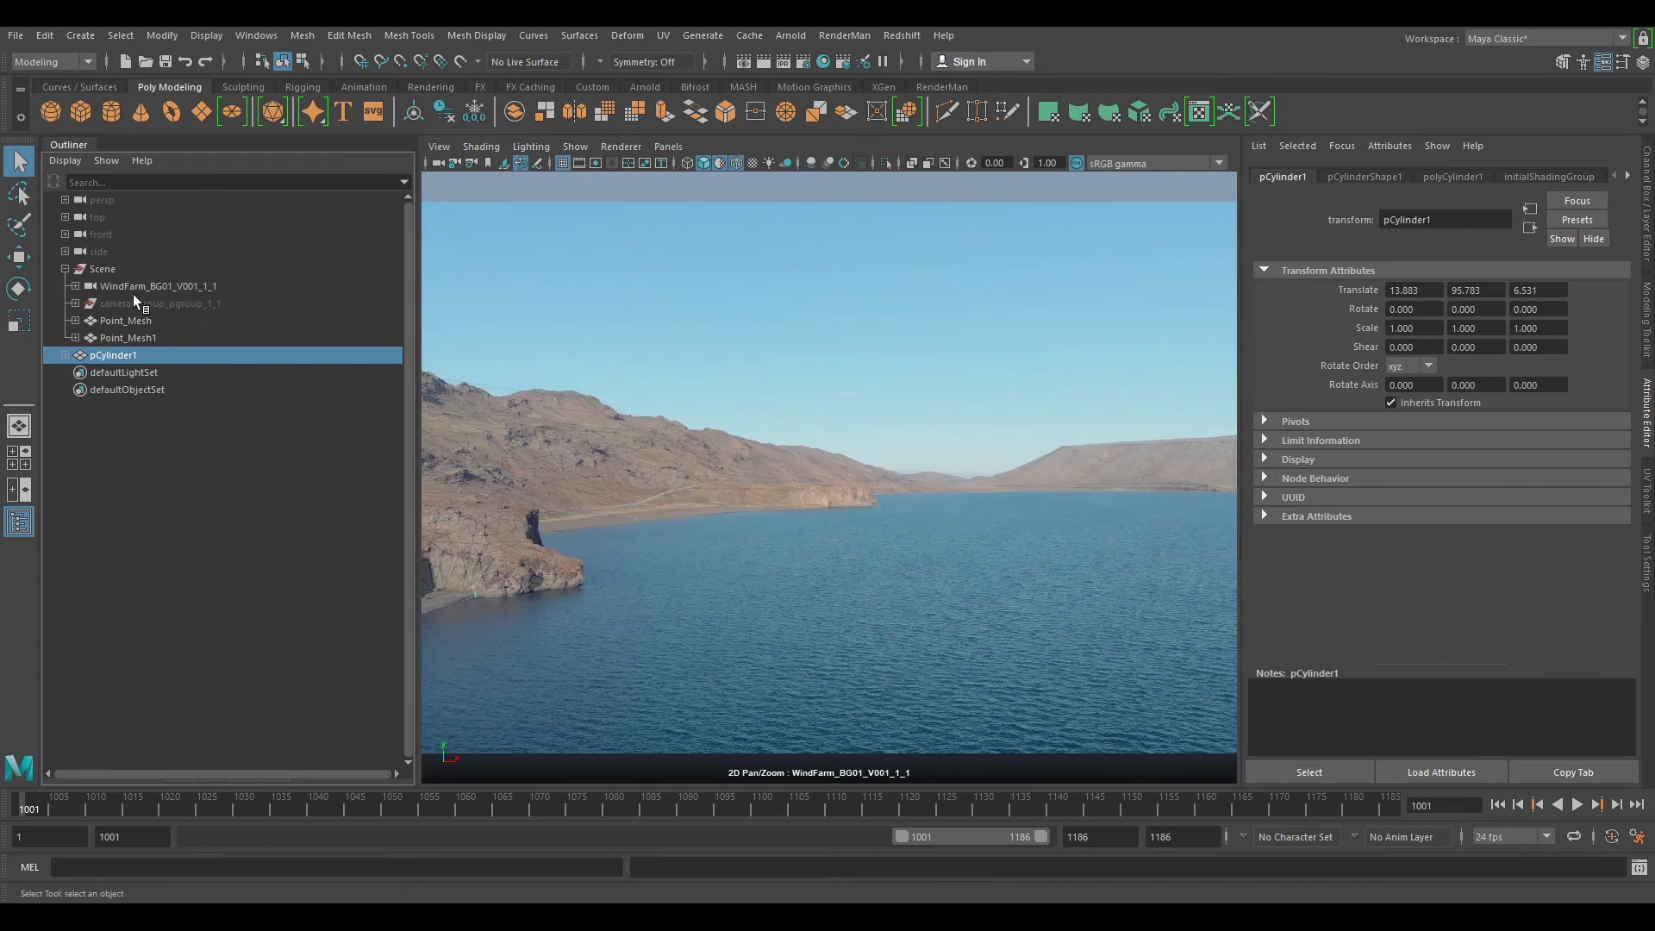
Step: Scale the Scene group uniformly to about 3683, check it against pCylinder1, and turn off 2D pan/zoom
{"action": "left_click", "coordinate": [106, 268]}
{"action": "key", "text": "r"}
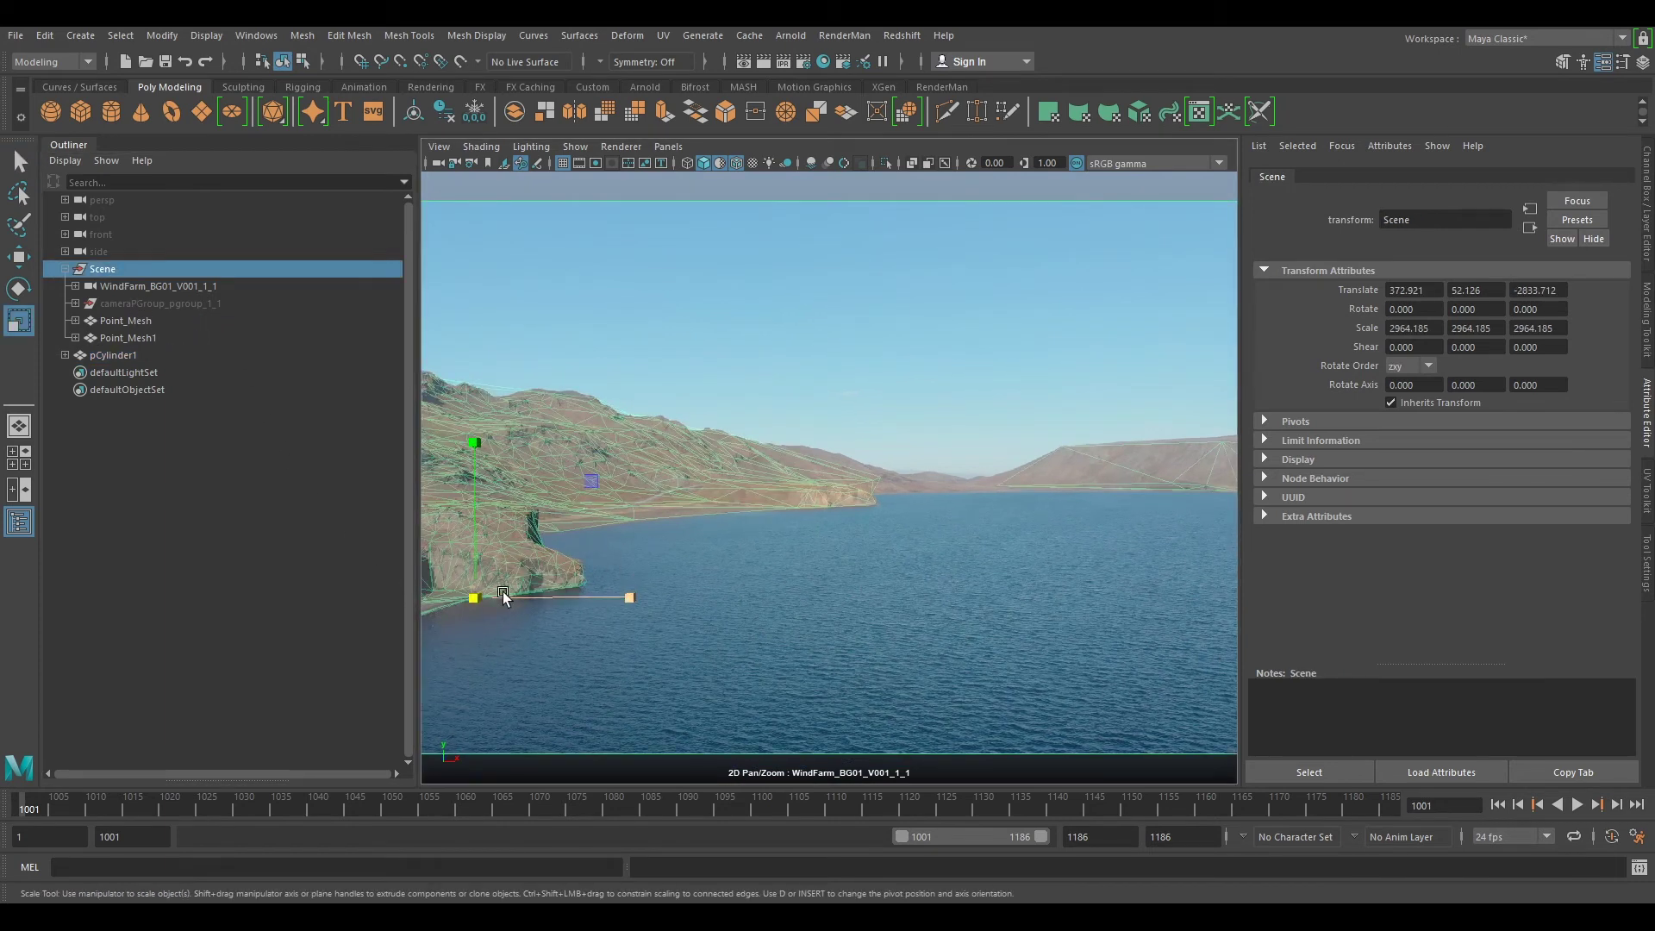
{"action": "left_click_drag", "start_coordinate": [503, 597], "coordinate": [540, 575]}
{"action": "key", "text": "q"}
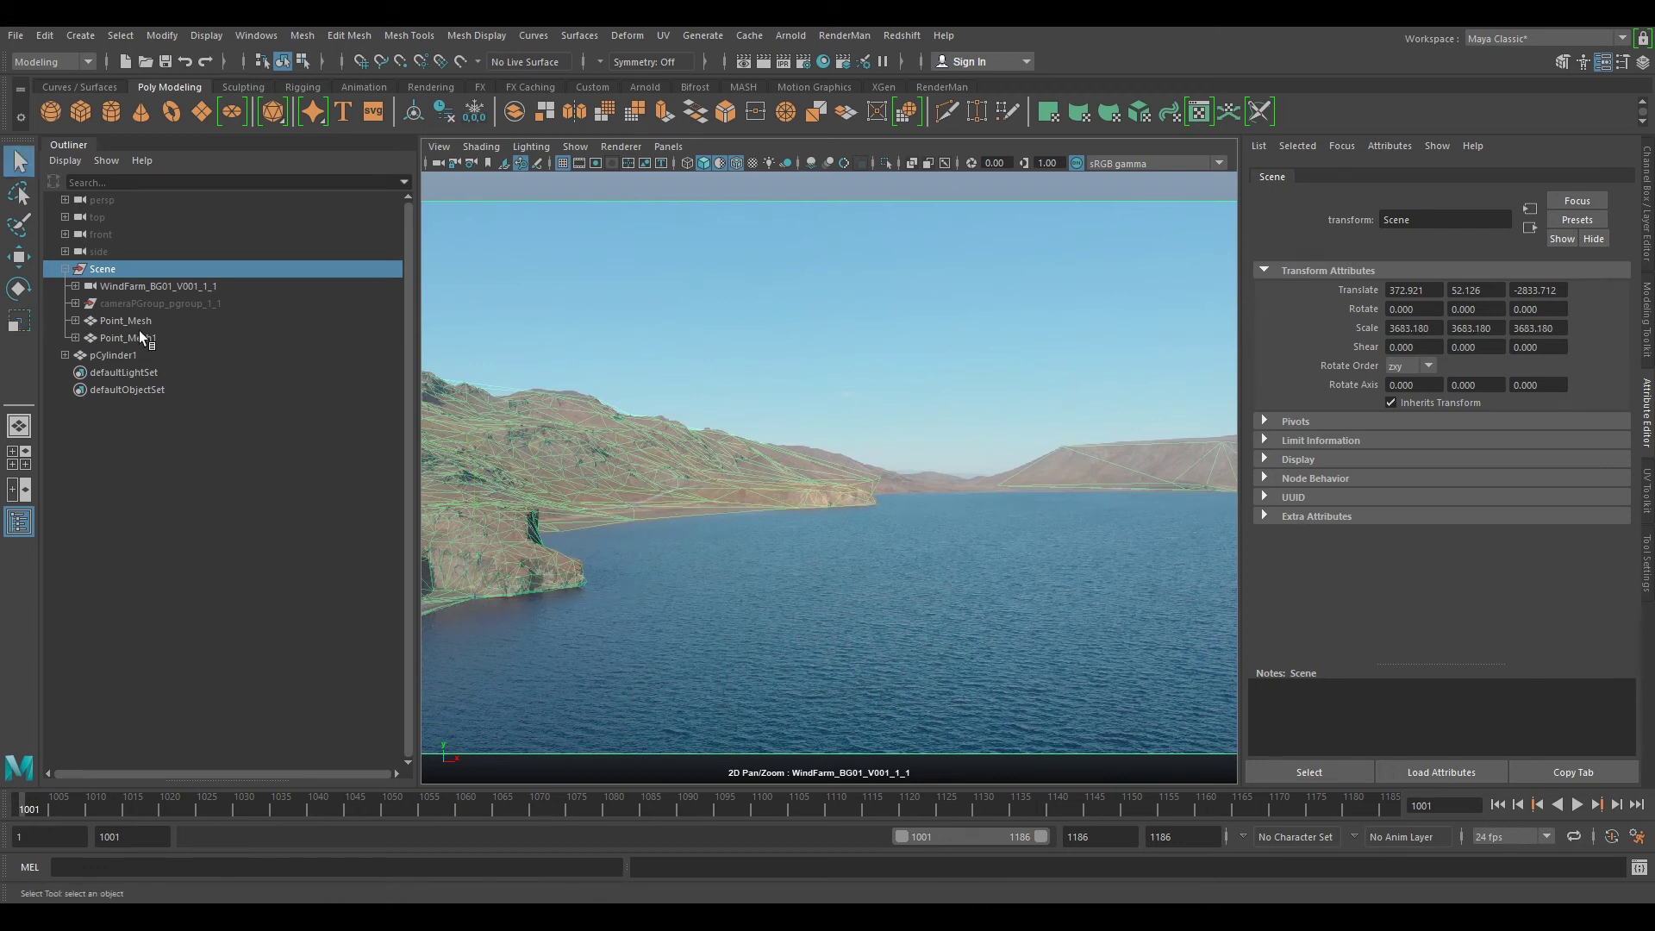
{"action": "left_click", "coordinate": [115, 355]}
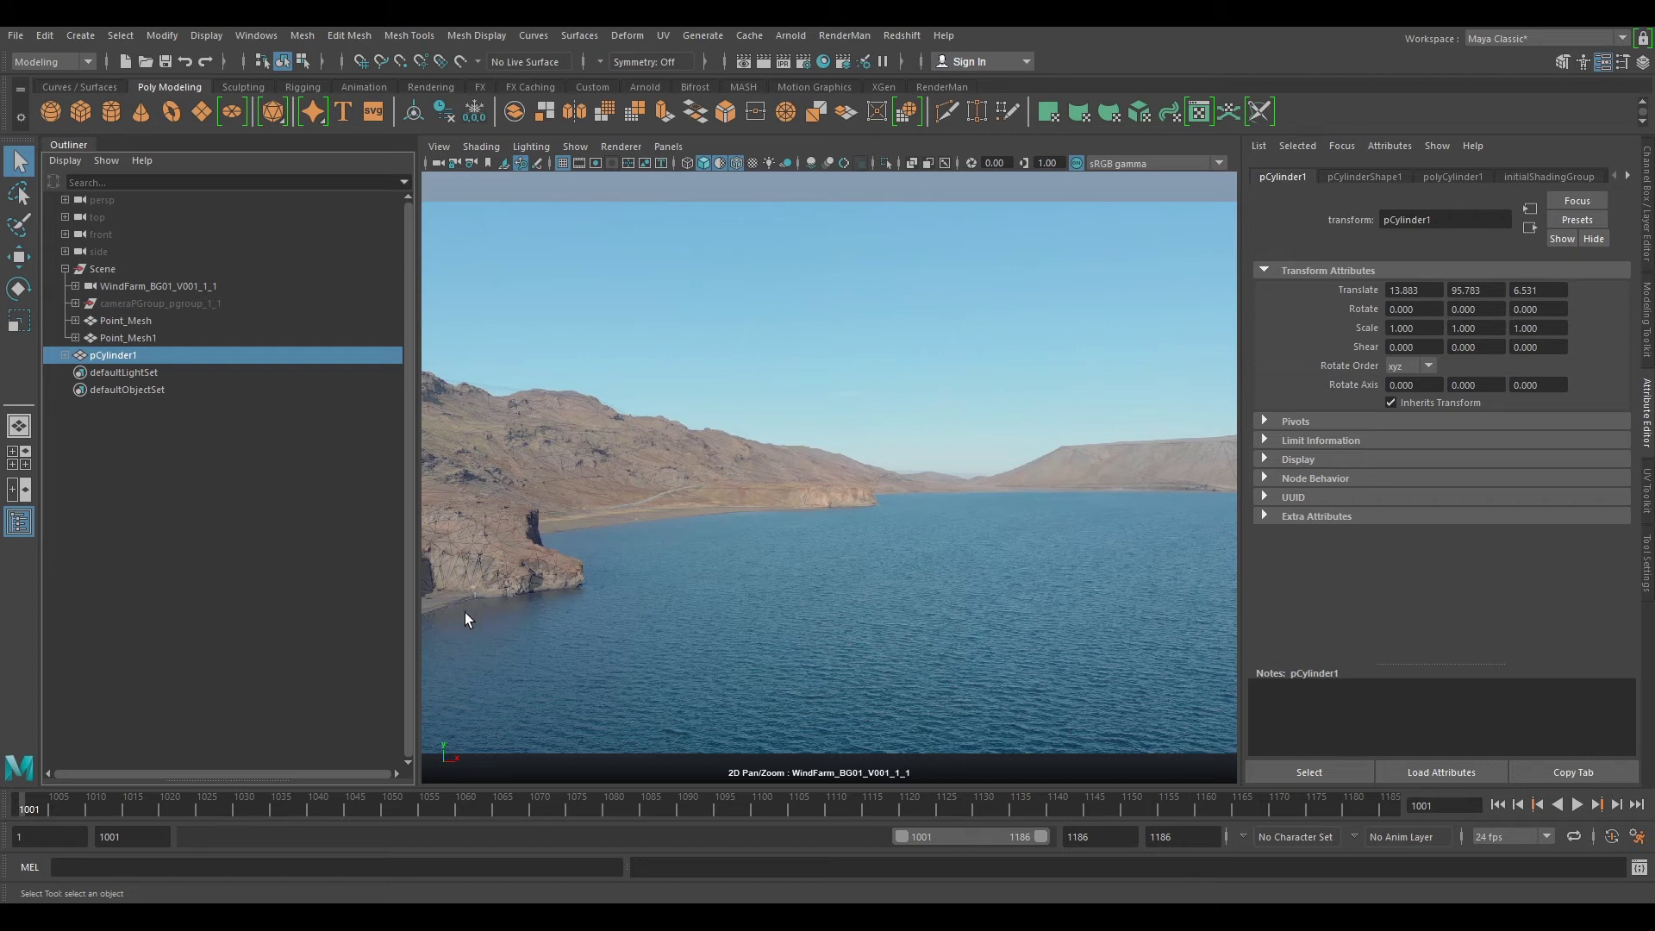
{"action": "key", "text": "backslash"}
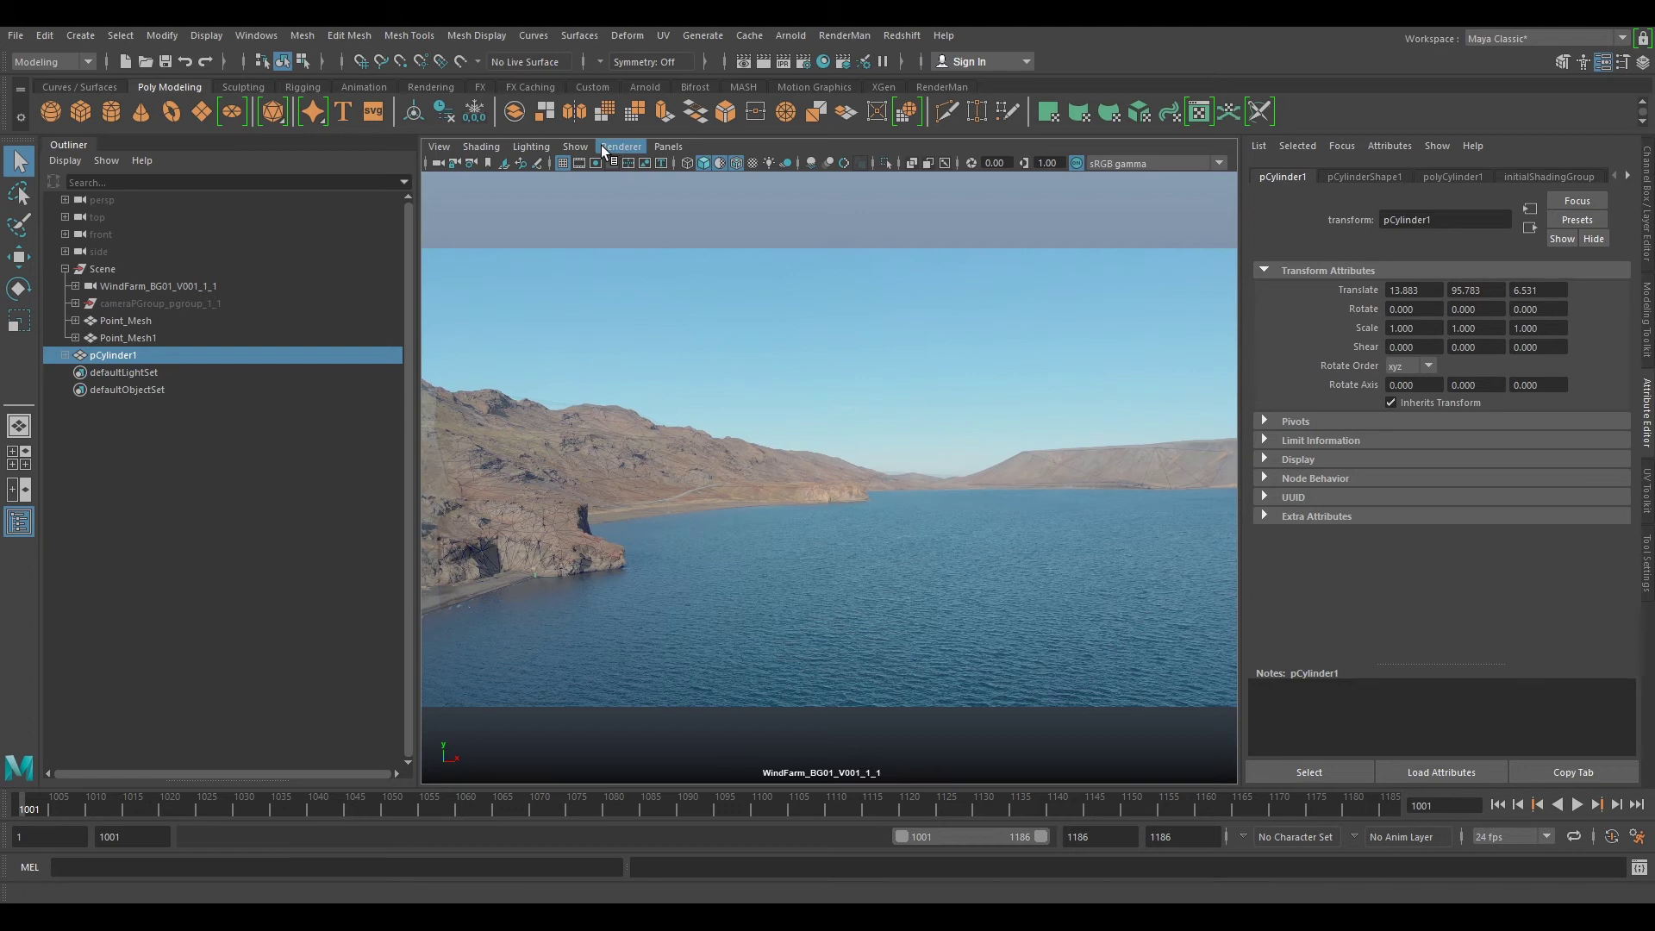
Step: Switch the viewport to the persp camera and delete the reference cylinder pCylinder1
{"action": "left_click", "coordinate": [668, 147]}
{"action": "mouse_move", "coordinate": [769, 163]}
{"action": "left_click", "coordinate": [862, 181]}
{"action": "scroll", "coordinate": [853, 426], "scroll_direction": "down", "scroll_amount": 4}
{"action": "left_click_drag", "start_coordinate": [779, 443], "coordinate": [902, 438], "text": "alt"}
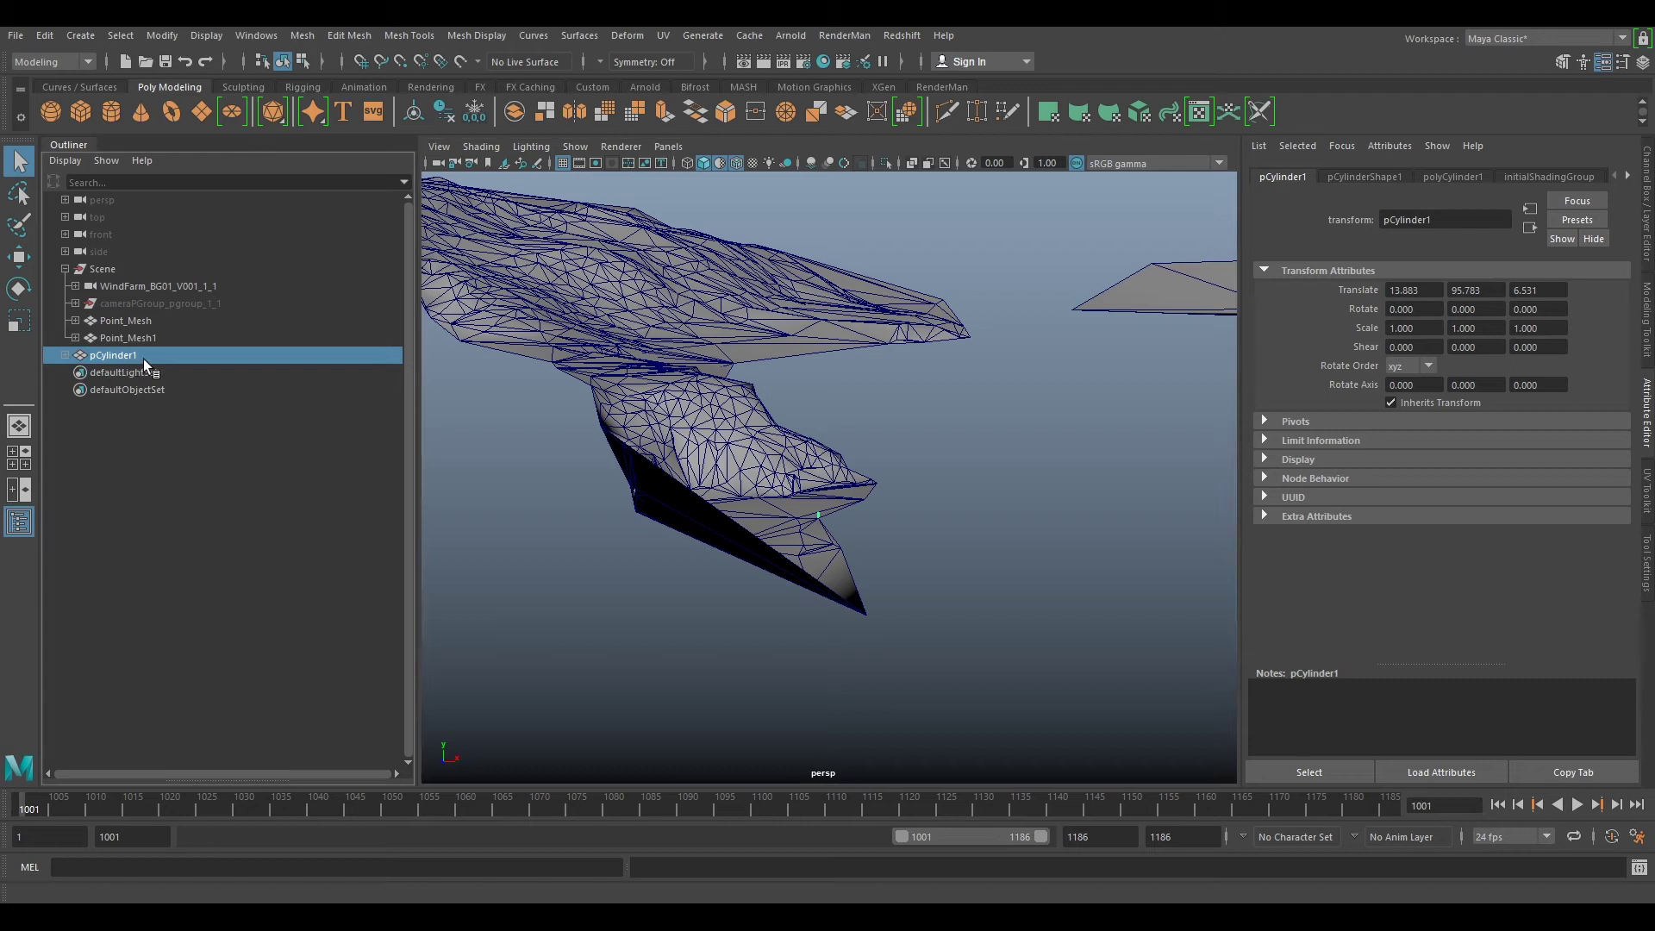
{"action": "key", "text": "Delete"}
Step: Group Point_Mesh and Point_Mesh1 together inside Scene and show the new group's transform channels
{"action": "left_click", "coordinate": [133, 338]}
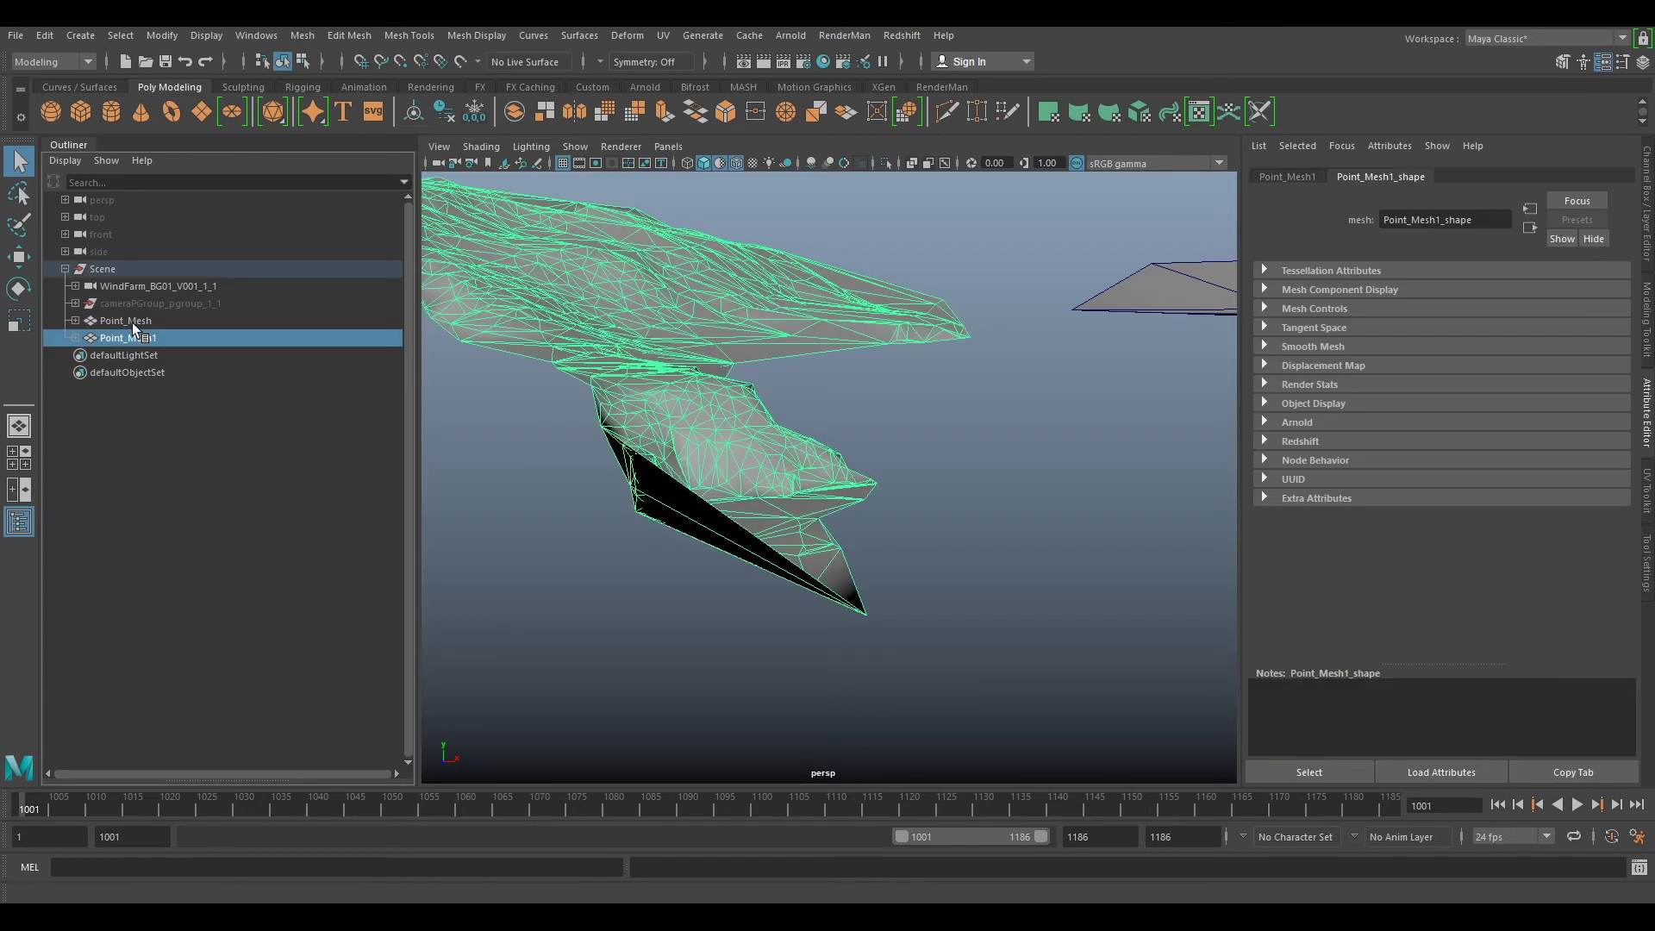
{"action": "left_click", "coordinate": [132, 322], "text": "shift"}
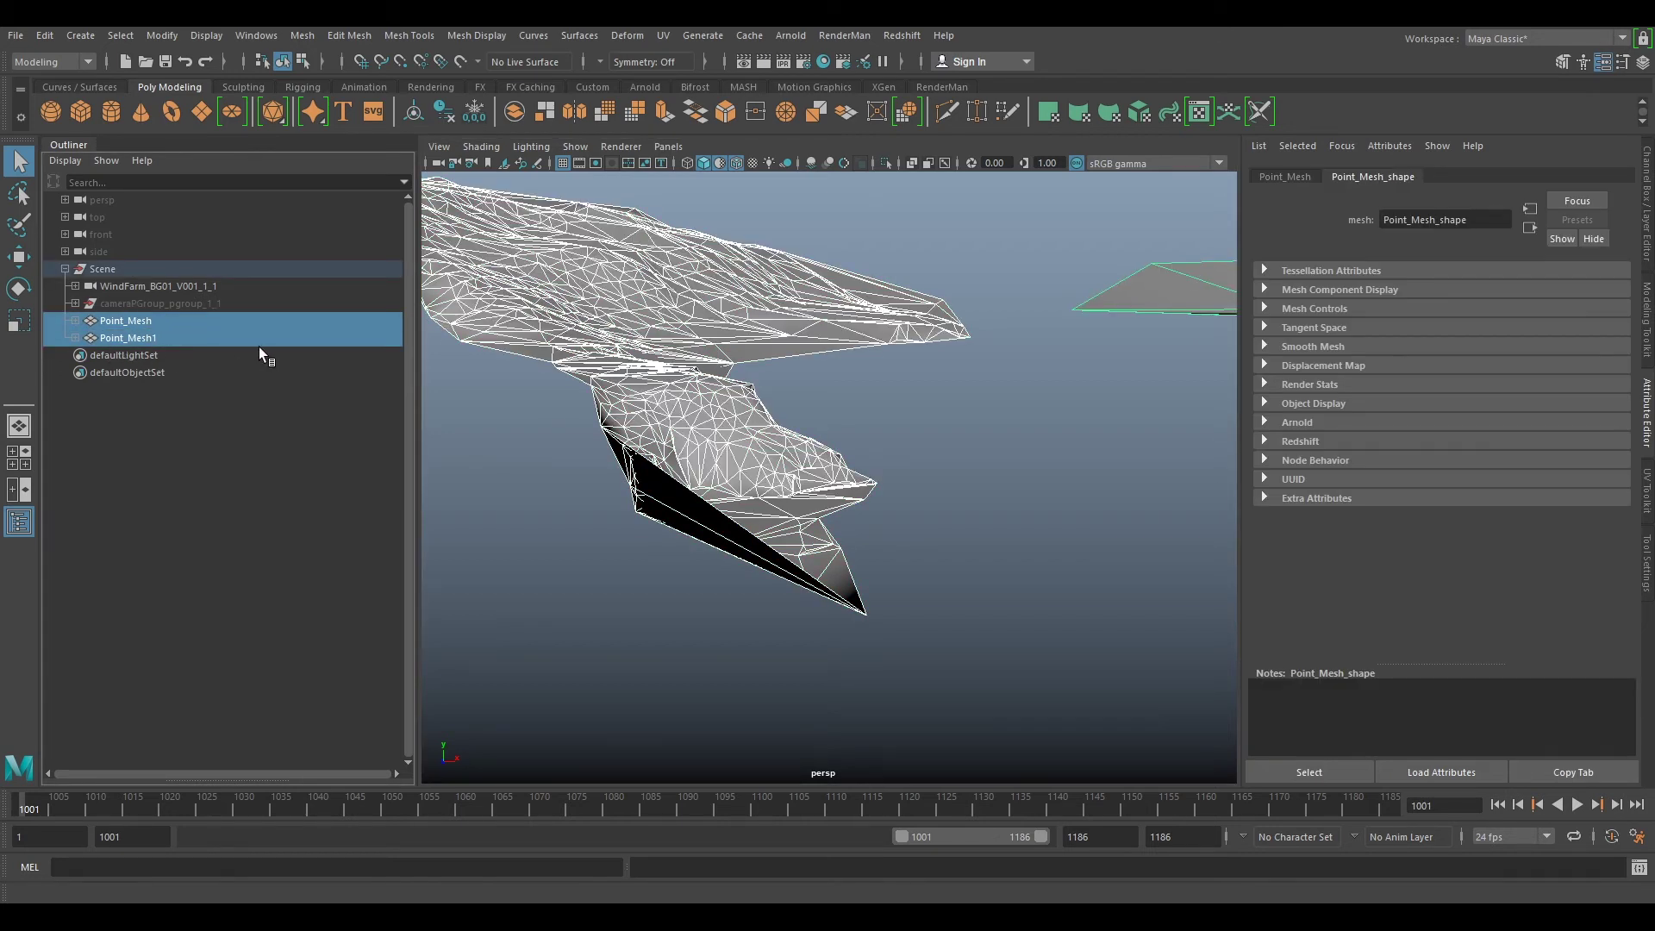
{"action": "key", "text": "ctrl+g"}
{"action": "left_click", "coordinate": [1647, 252]}
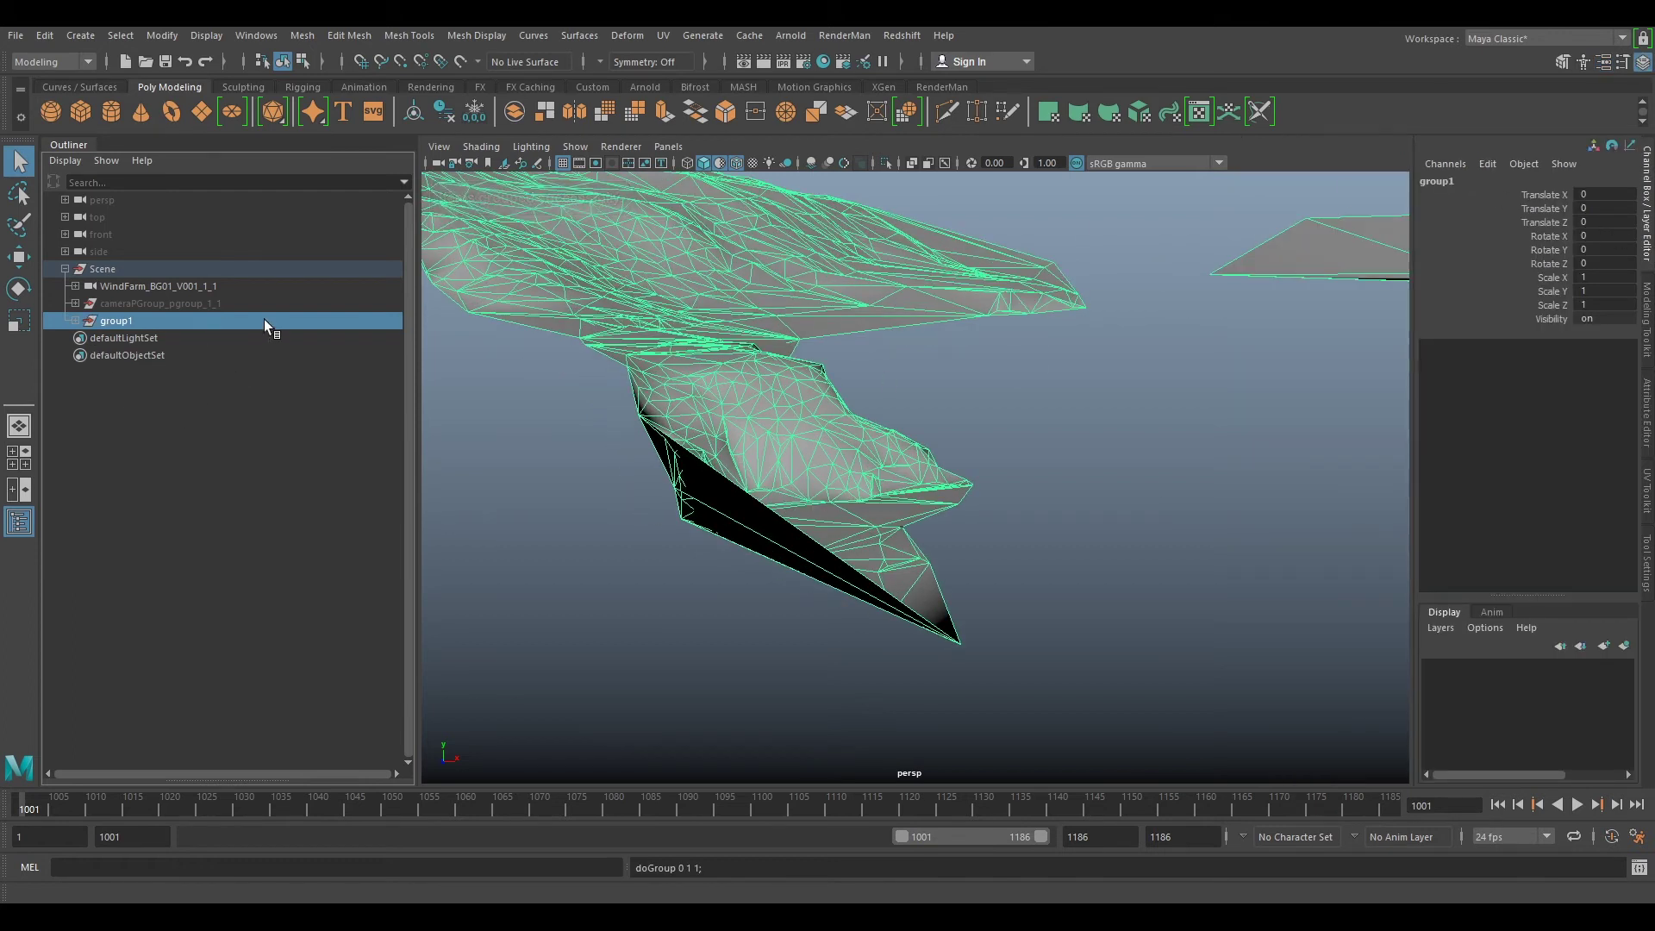
Step: Unparent group1 from the Scene group and freeze its transformations
{"action": "key", "text": "shift+p"}
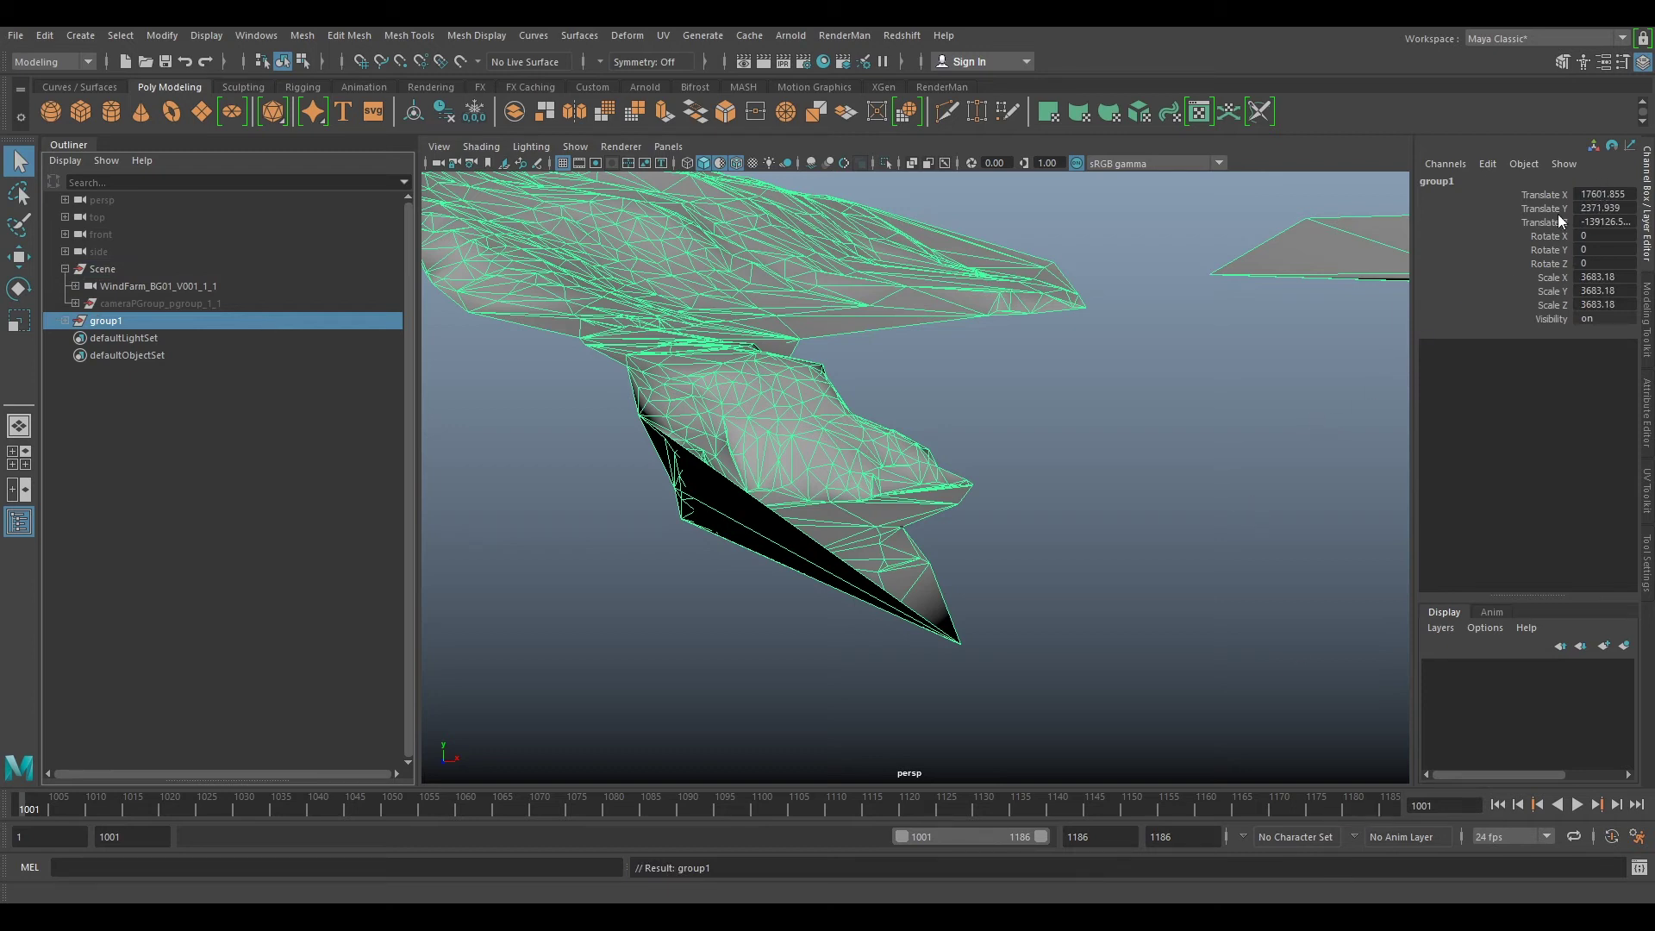
{"action": "left_click_drag", "start_coordinate": [1082, 377], "coordinate": [812, 372], "text": "alt"}
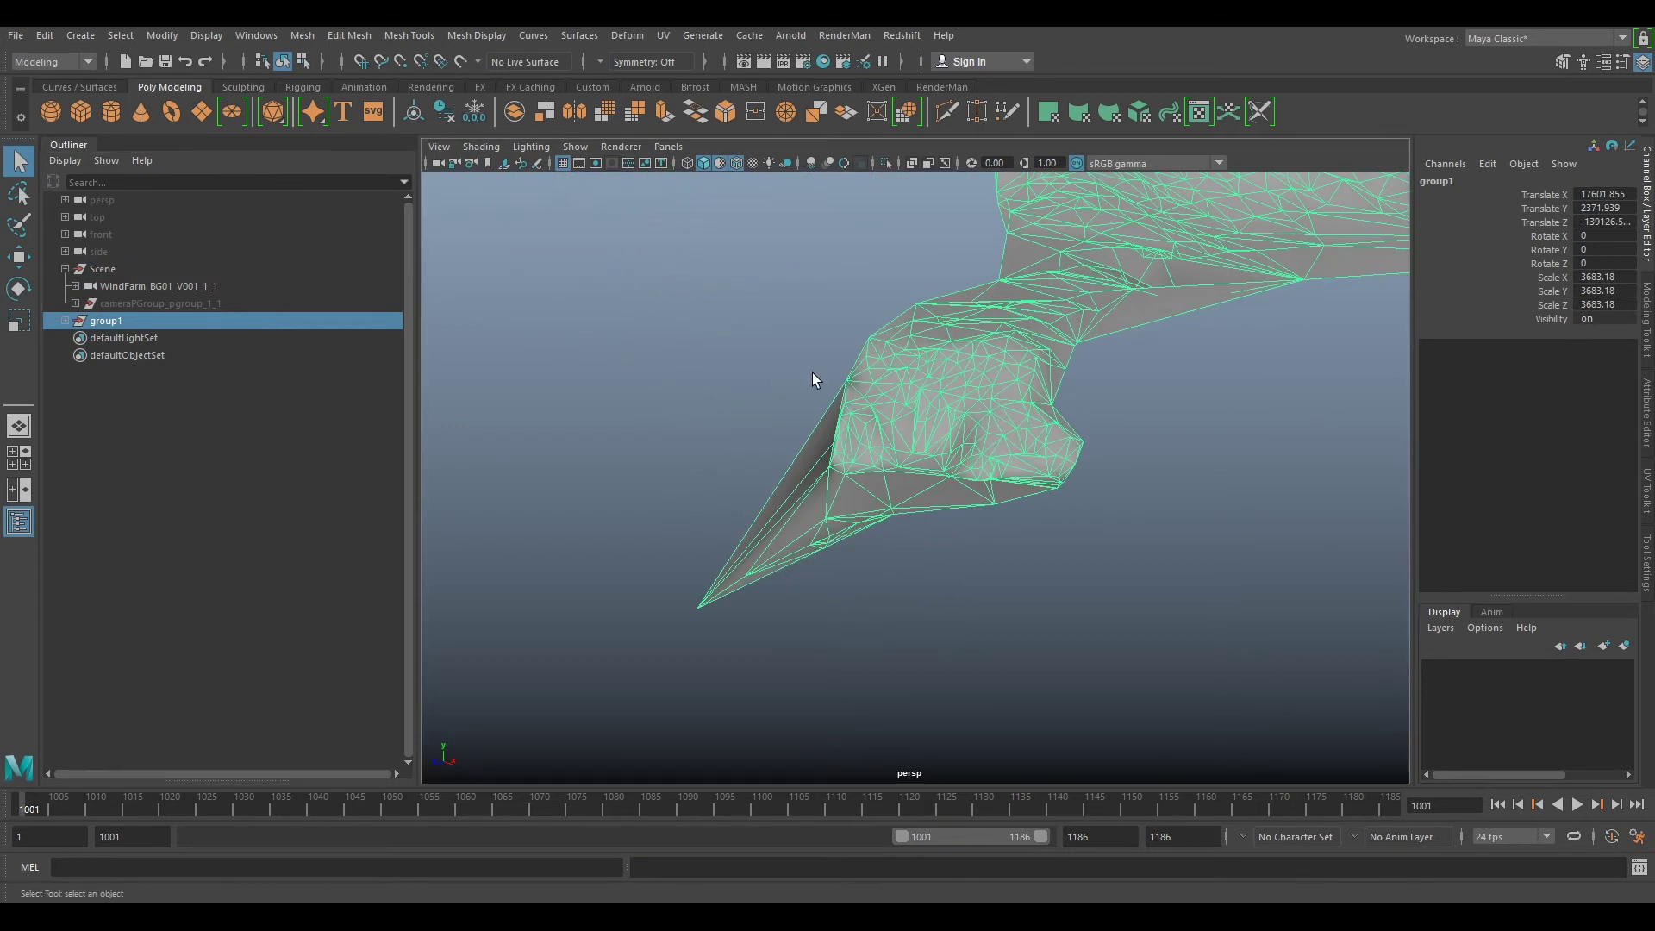
{"action": "left_click", "coordinate": [475, 115]}
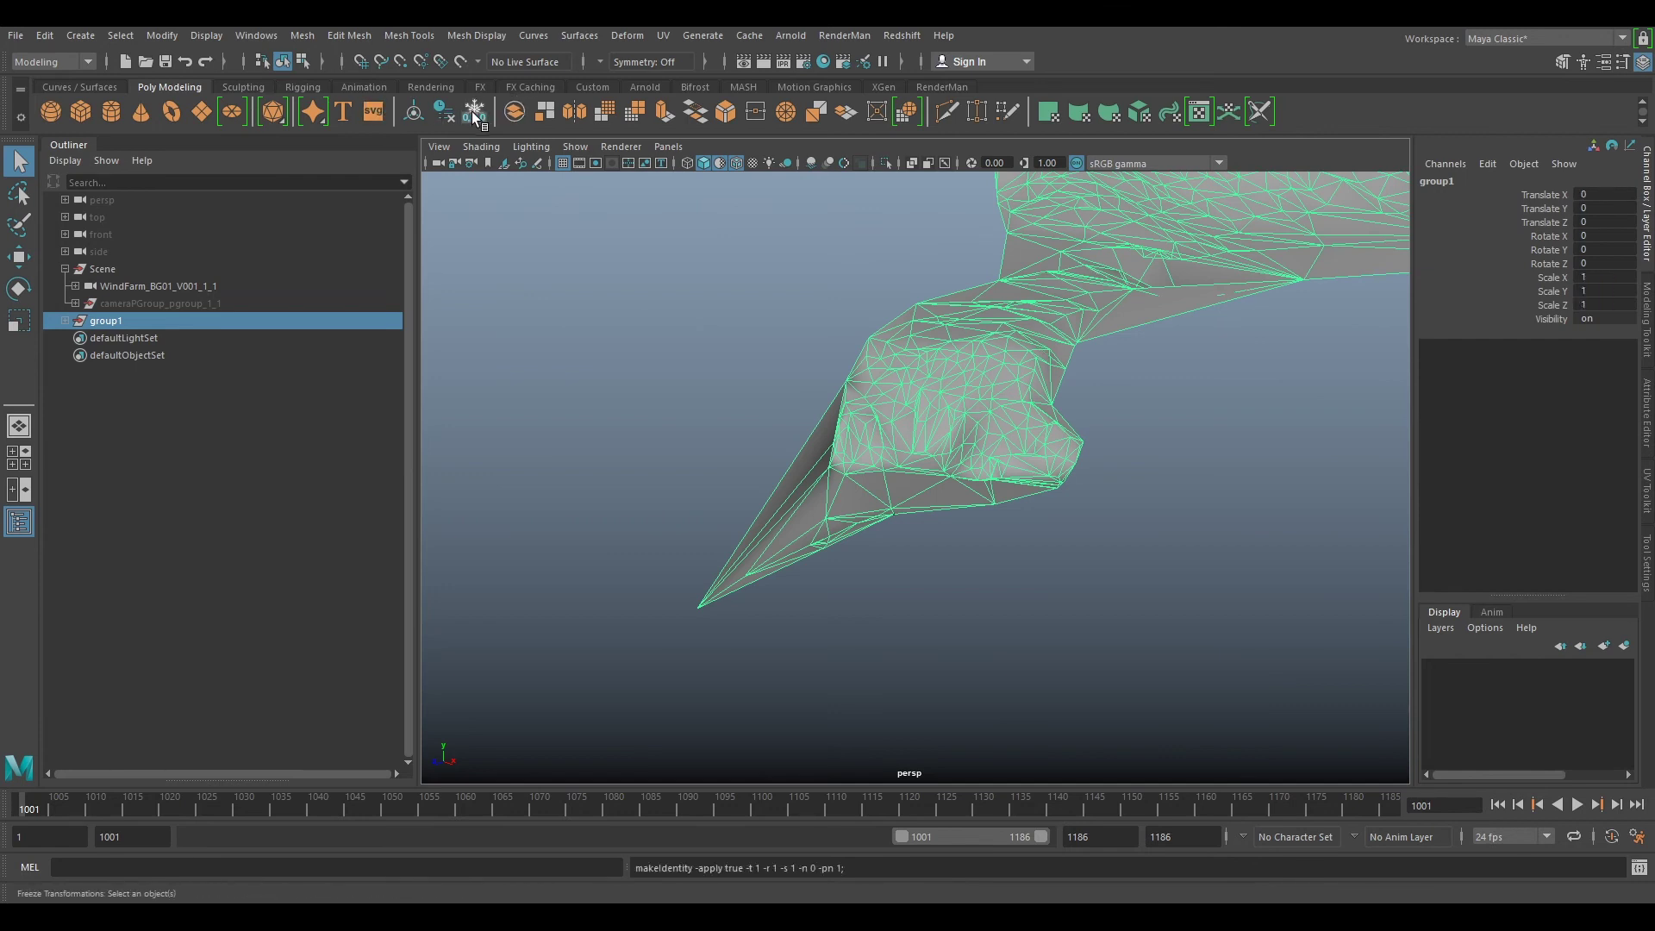
{"action": "left_click", "coordinate": [445, 117]}
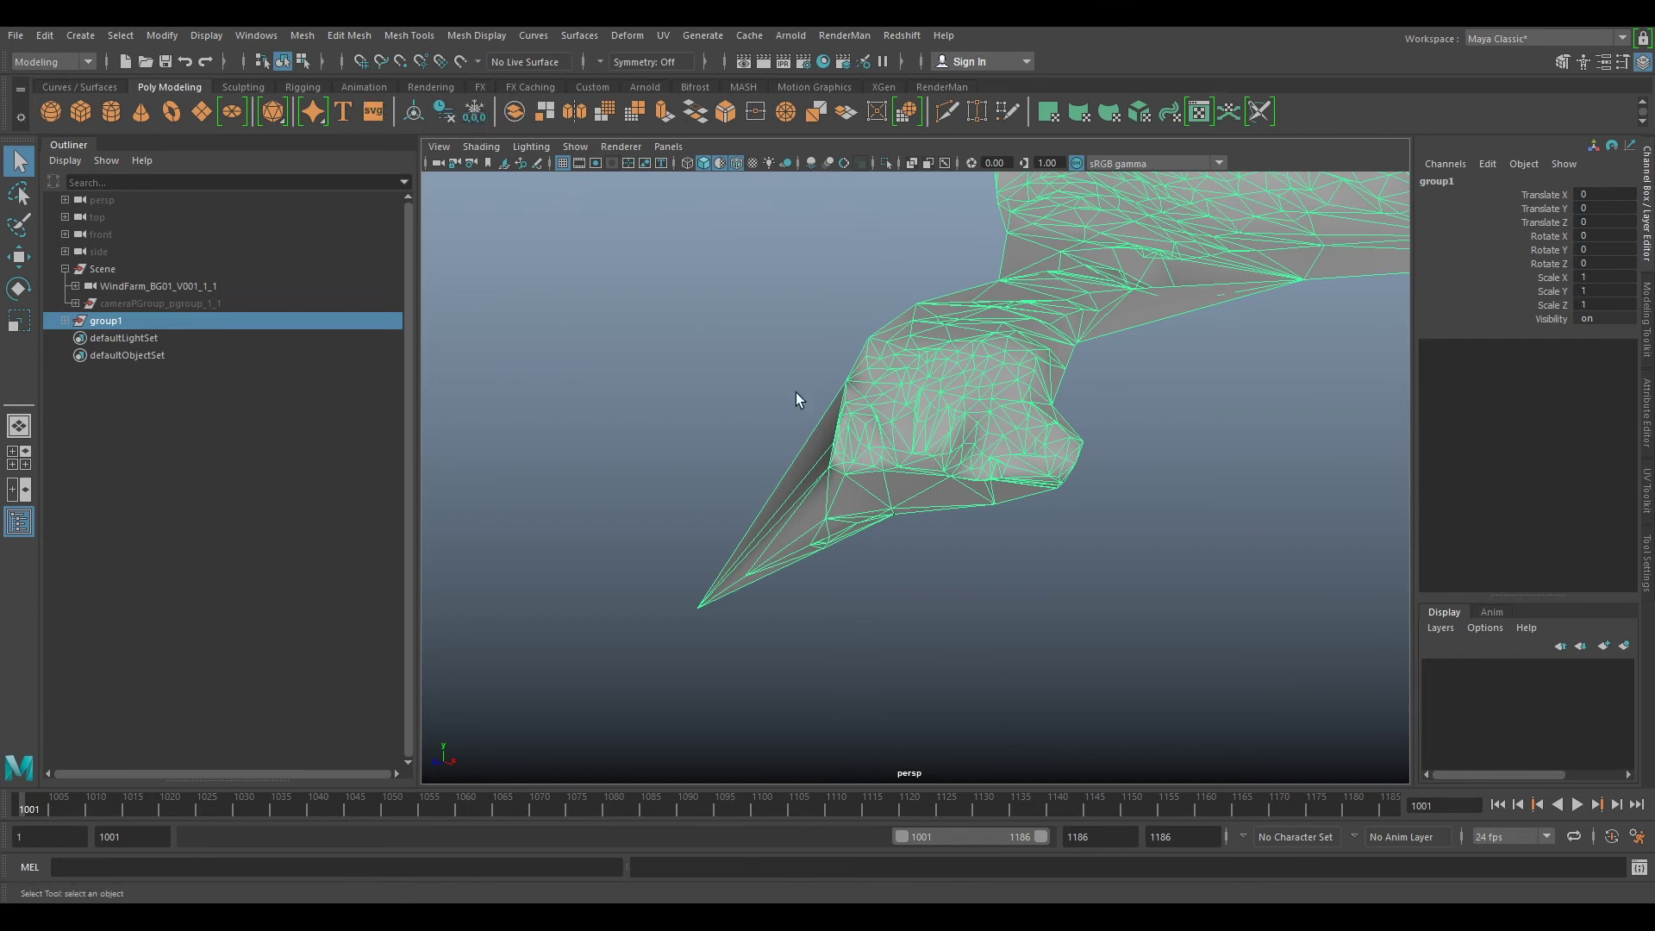
Step: Reset group1's transformations and check its pivot placement on the terrain with the Move tool
{"action": "scroll", "coordinate": [795, 392], "scroll_direction": "down", "scroll_amount": 3}
{"action": "left_click", "coordinate": [163, 35]}
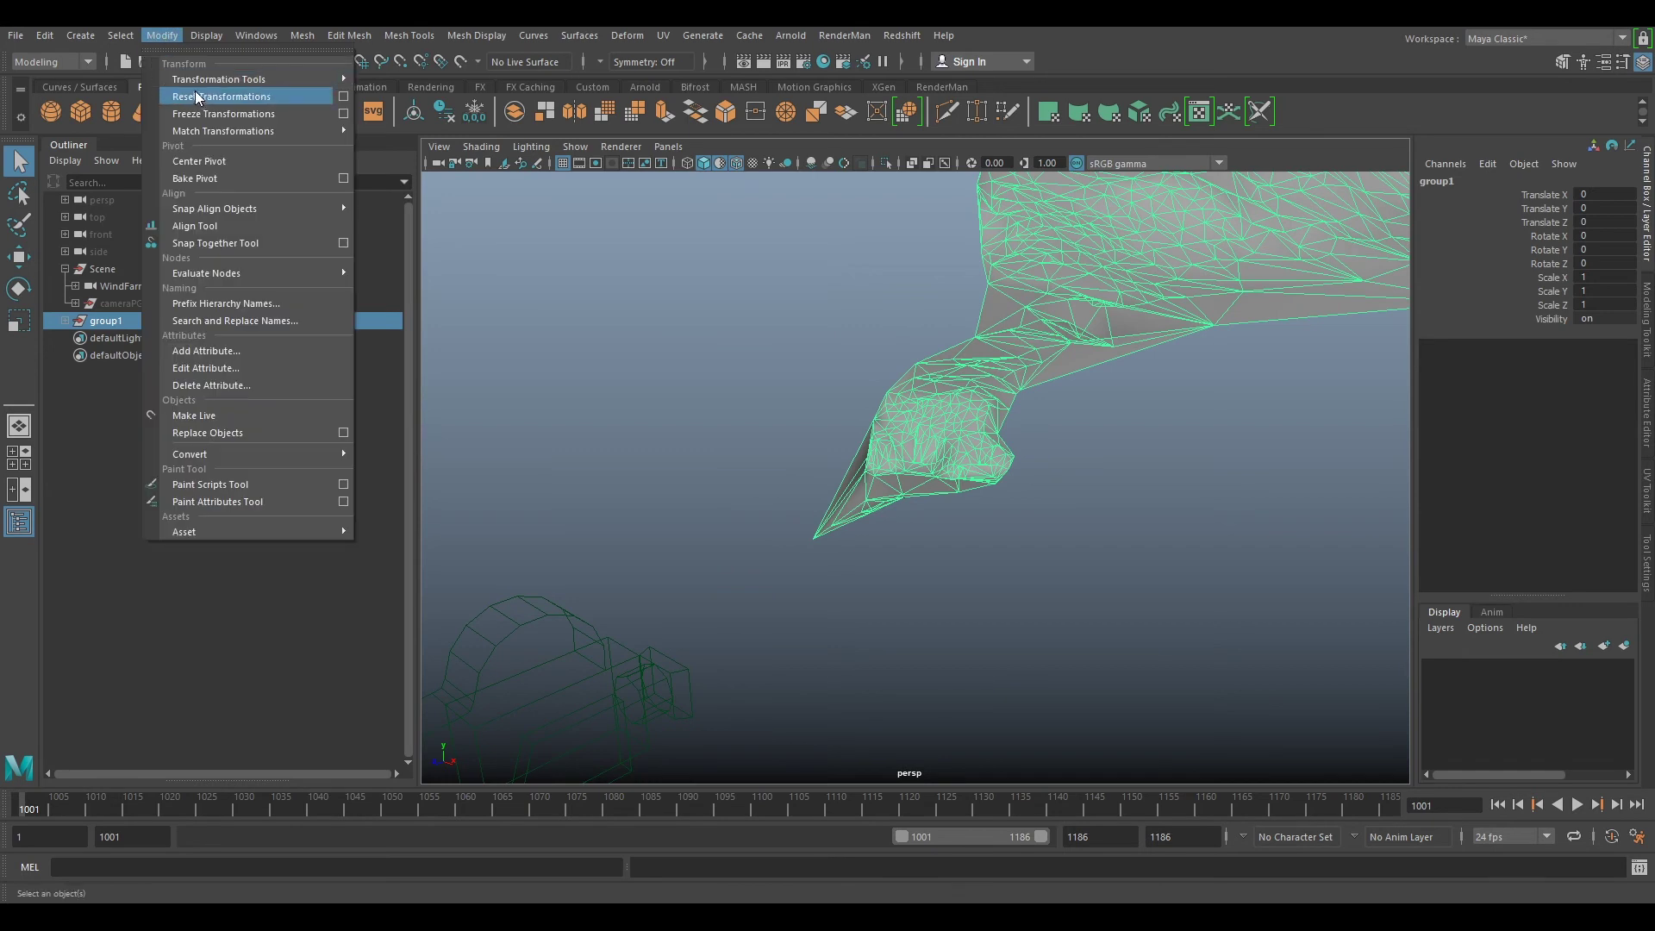
{"action": "left_click", "coordinate": [197, 97]}
{"action": "left_click_drag", "start_coordinate": [1011, 483], "coordinate": [1121, 479], "text": "alt"}
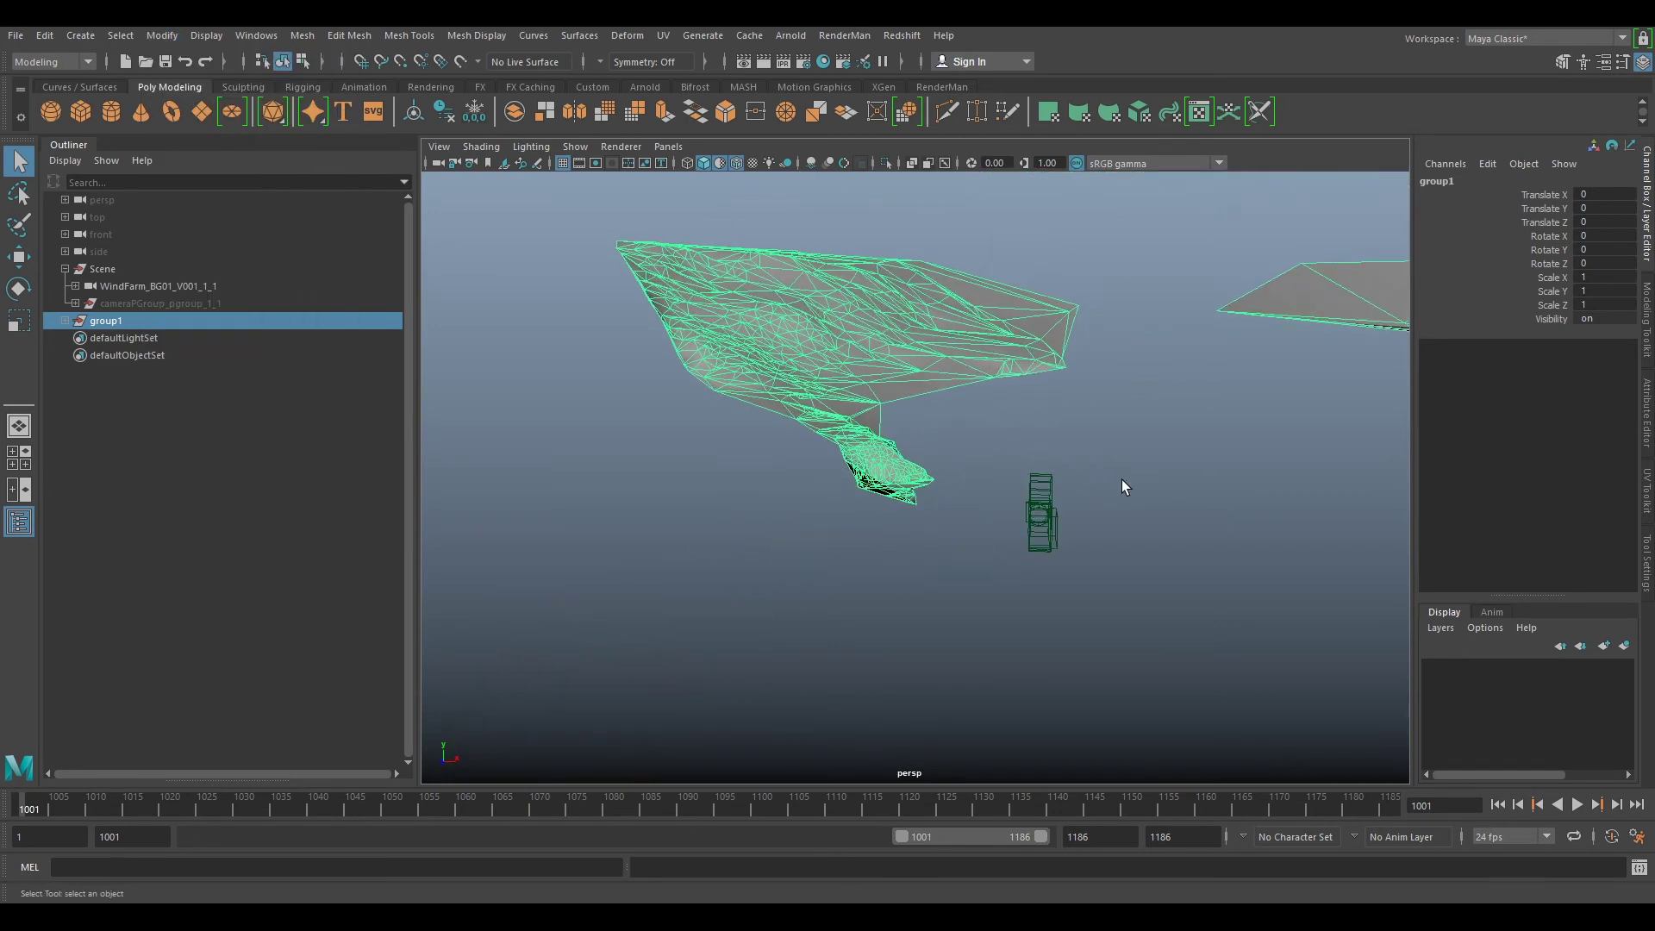
{"action": "key", "text": "w"}
{"action": "scroll", "coordinate": [1042, 519], "scroll_direction": "up", "scroll_amount": 8}
{"action": "left_click_drag", "start_coordinate": [845, 422], "coordinate": [826, 464], "text": "alt"}
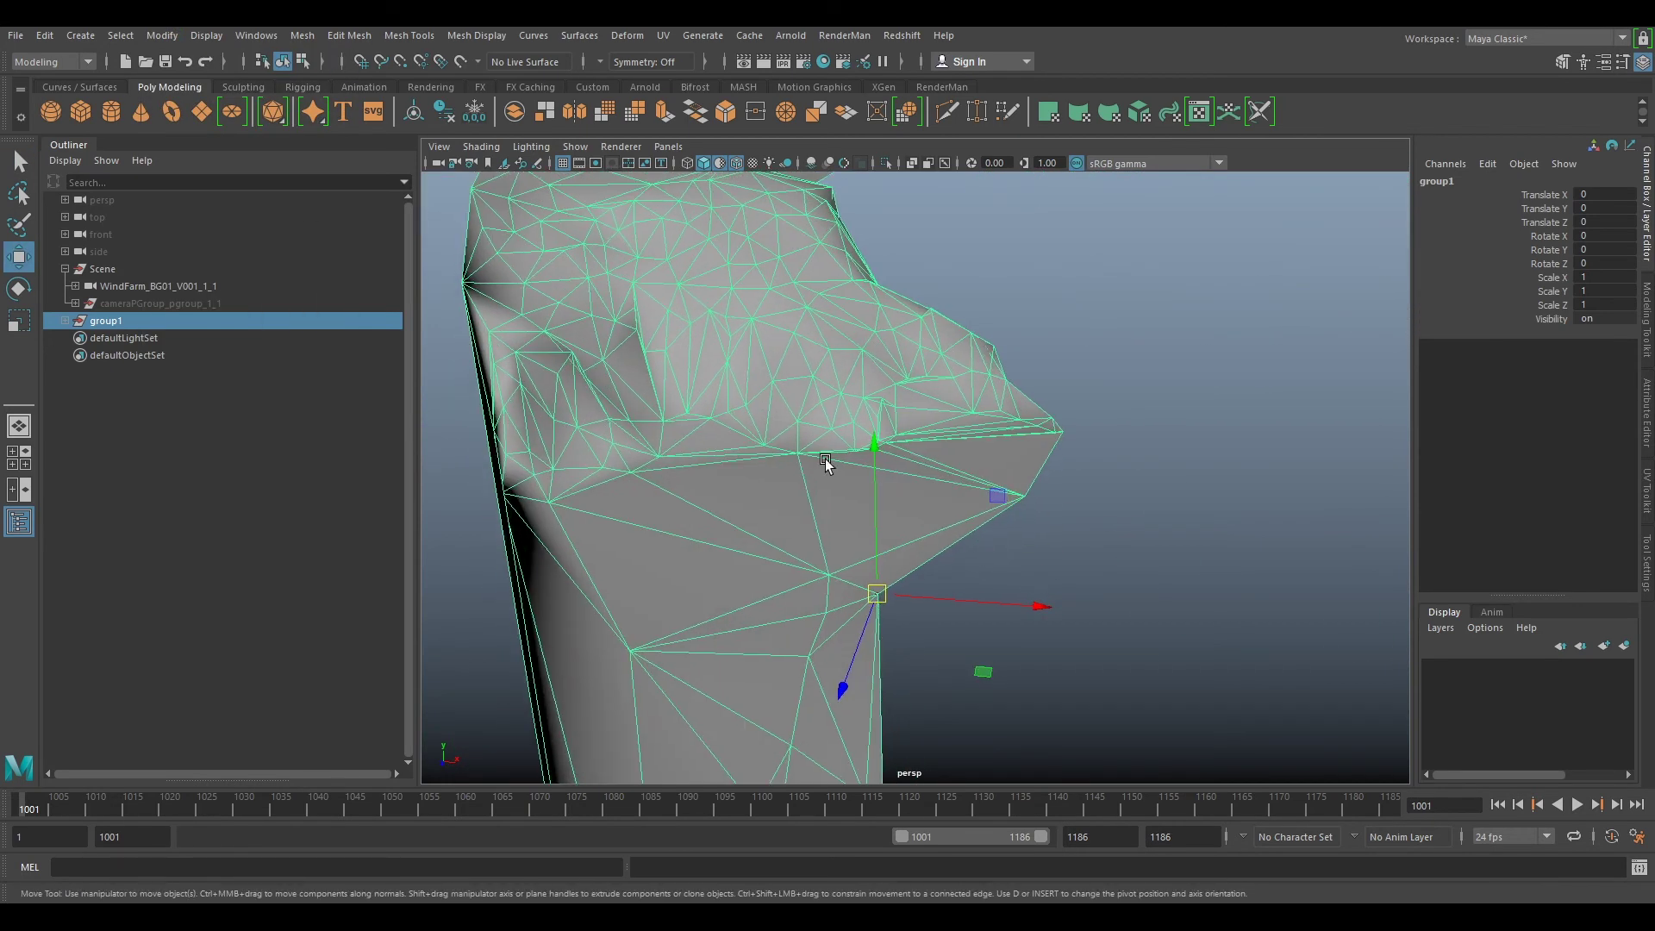
Step: Take cameraPGroup_pgroup_1_1 out of the Scene group and freeze its transformations
{"action": "middle_click_drag", "start_coordinate": [145, 298], "coordinate": [151, 298]}
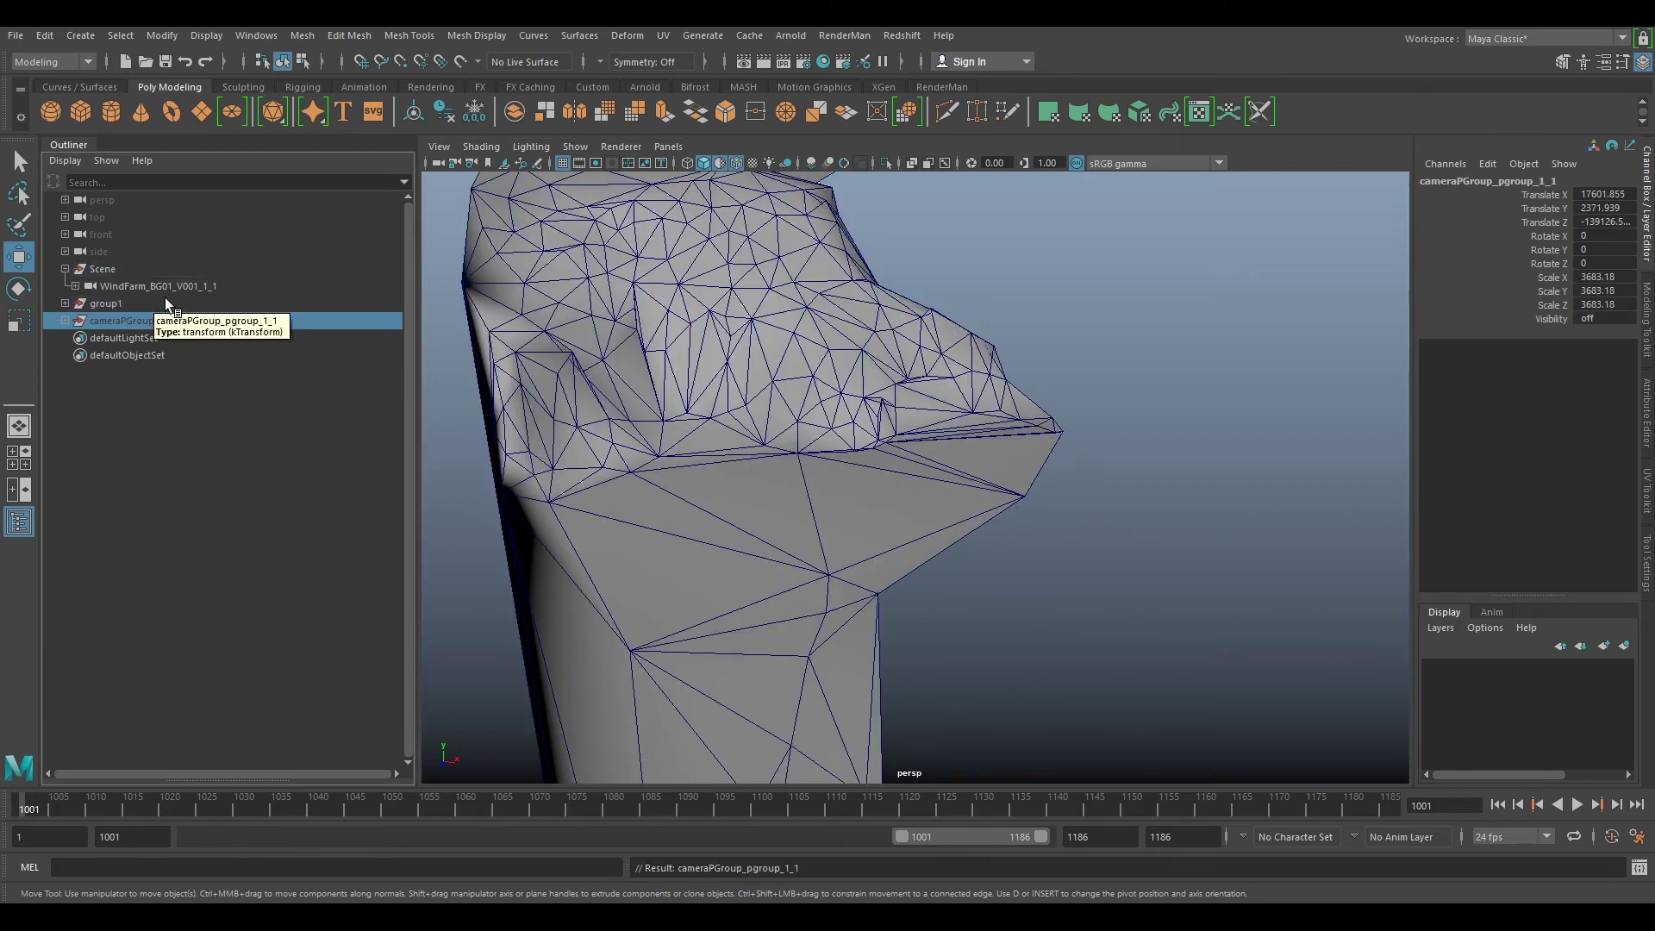
{"action": "left_click", "coordinate": [471, 115]}
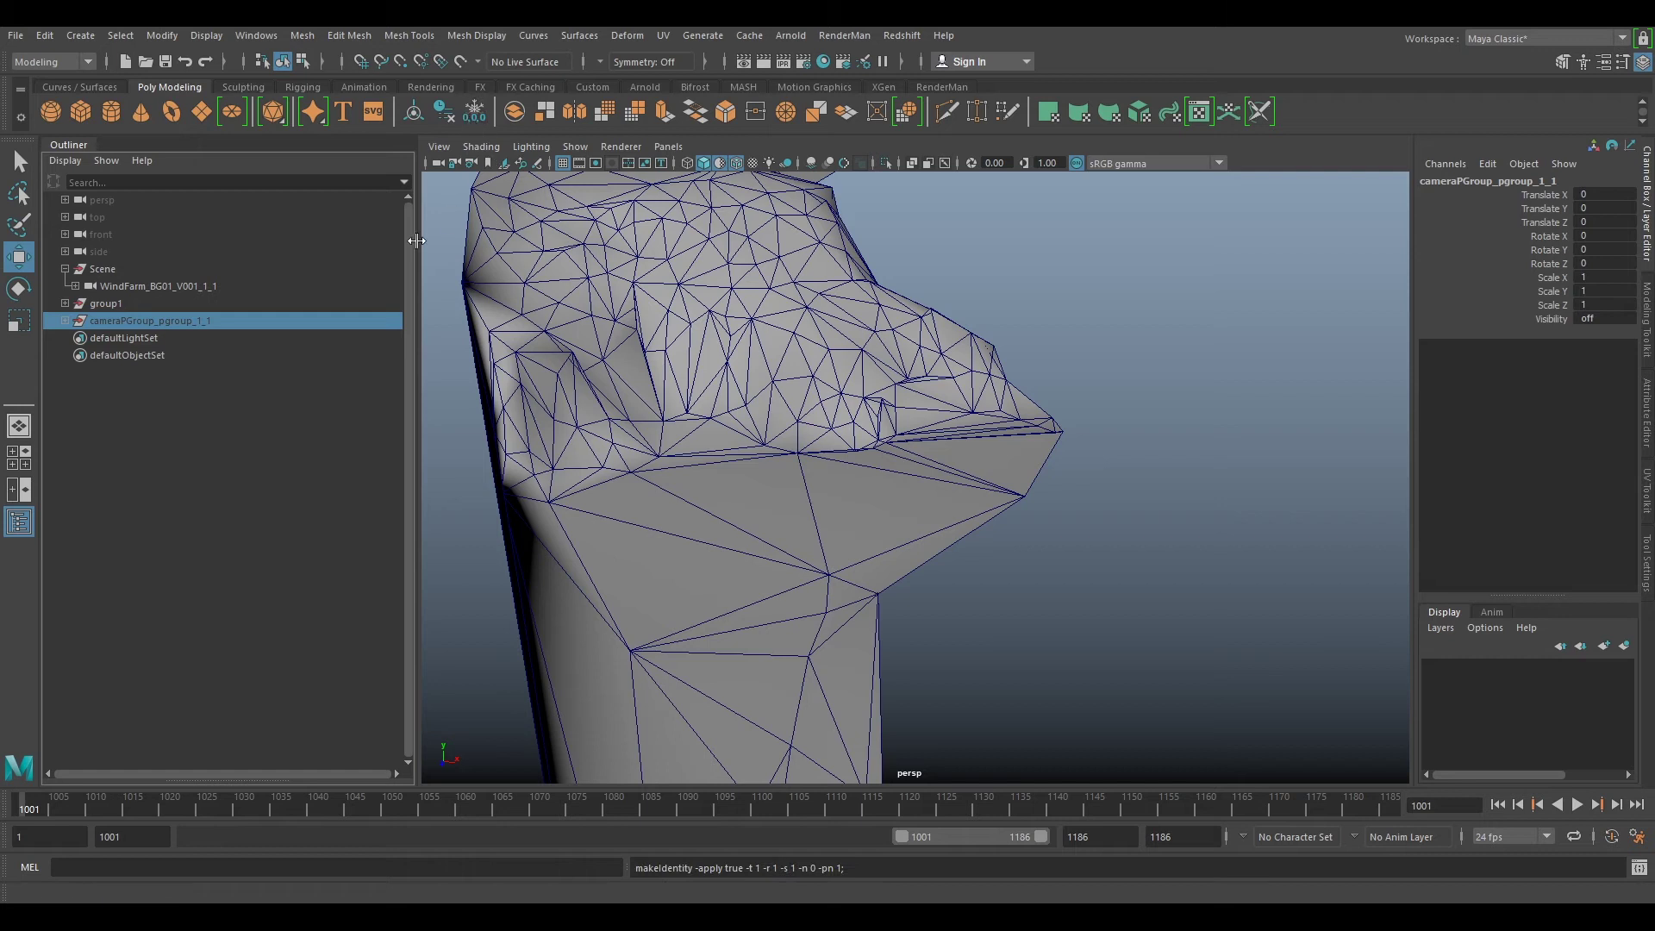
Step: Compare the channels of Scene and its camera, and check Point_Mesh1 against the plate through WindFarm_BG01_V001_1_1 up to frame 1150
{"action": "left_click", "coordinate": [141, 286]}
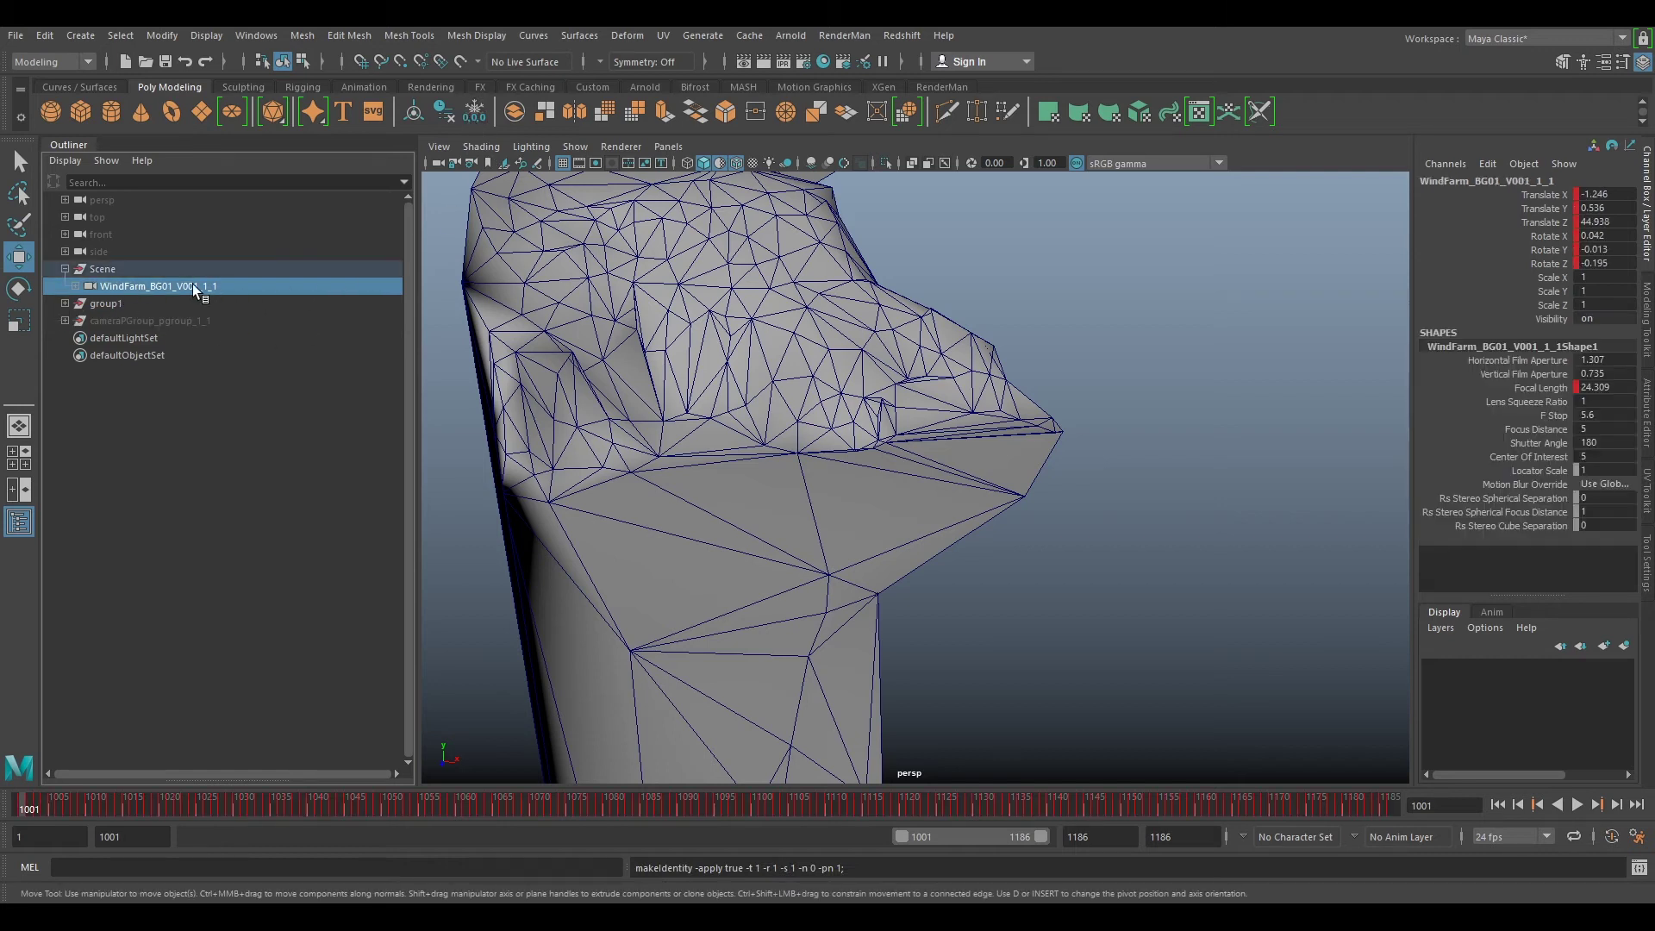
{"action": "scroll", "coordinate": [1047, 332], "scroll_direction": "down", "scroll_amount": 6}
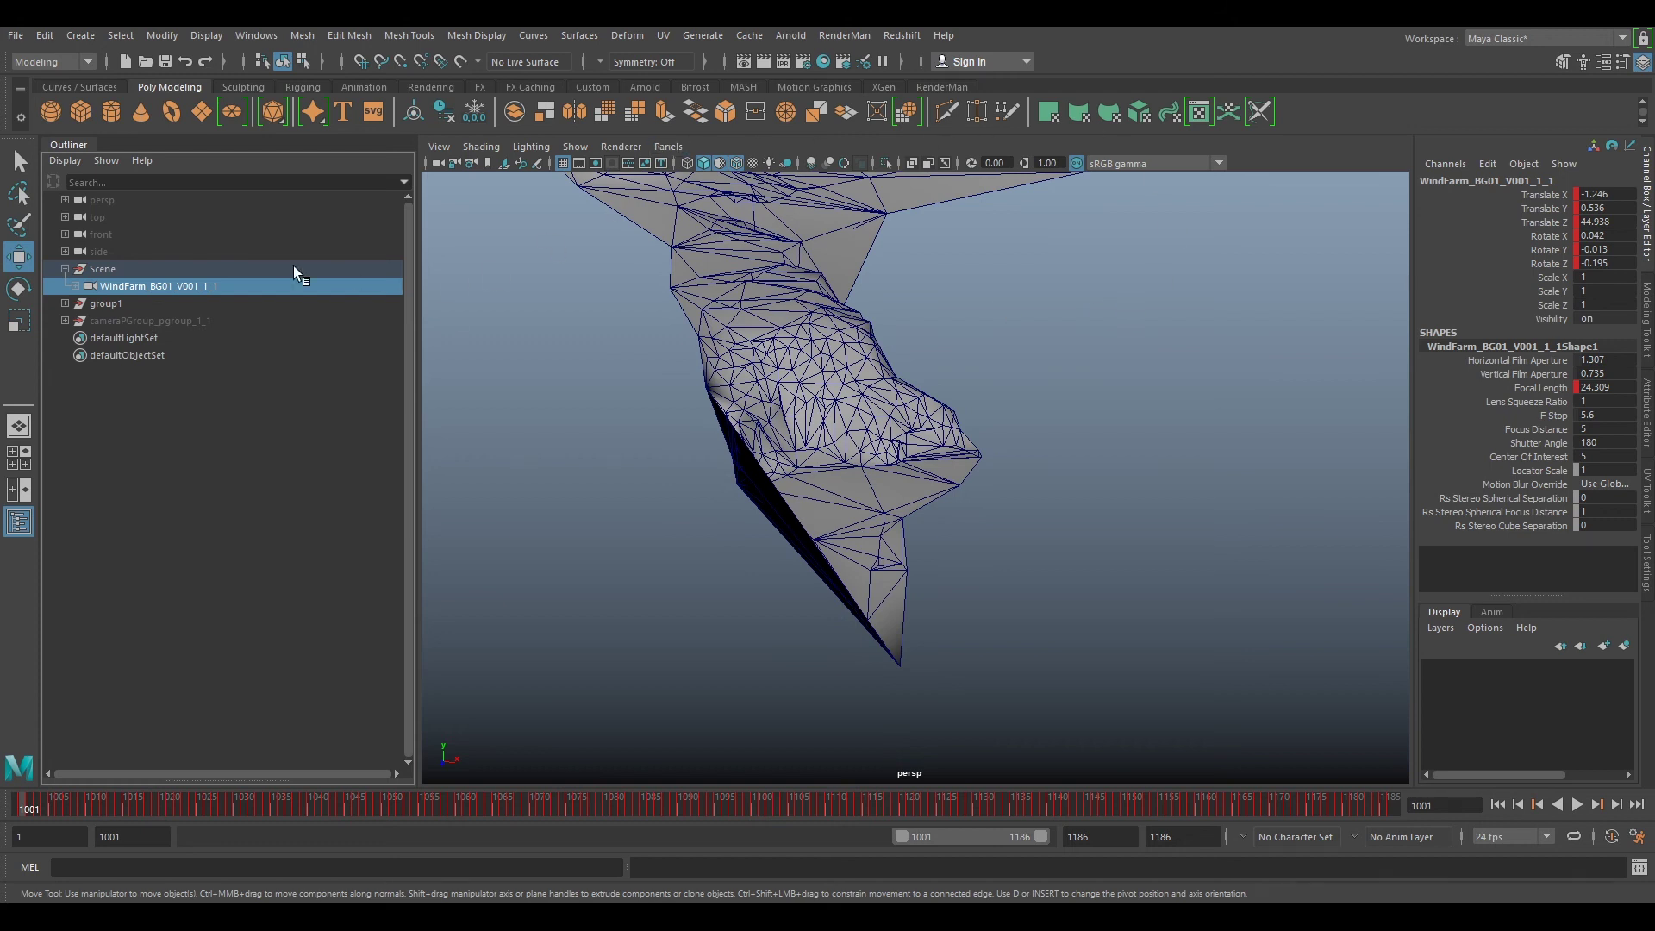
{"action": "left_click", "coordinate": [131, 270]}
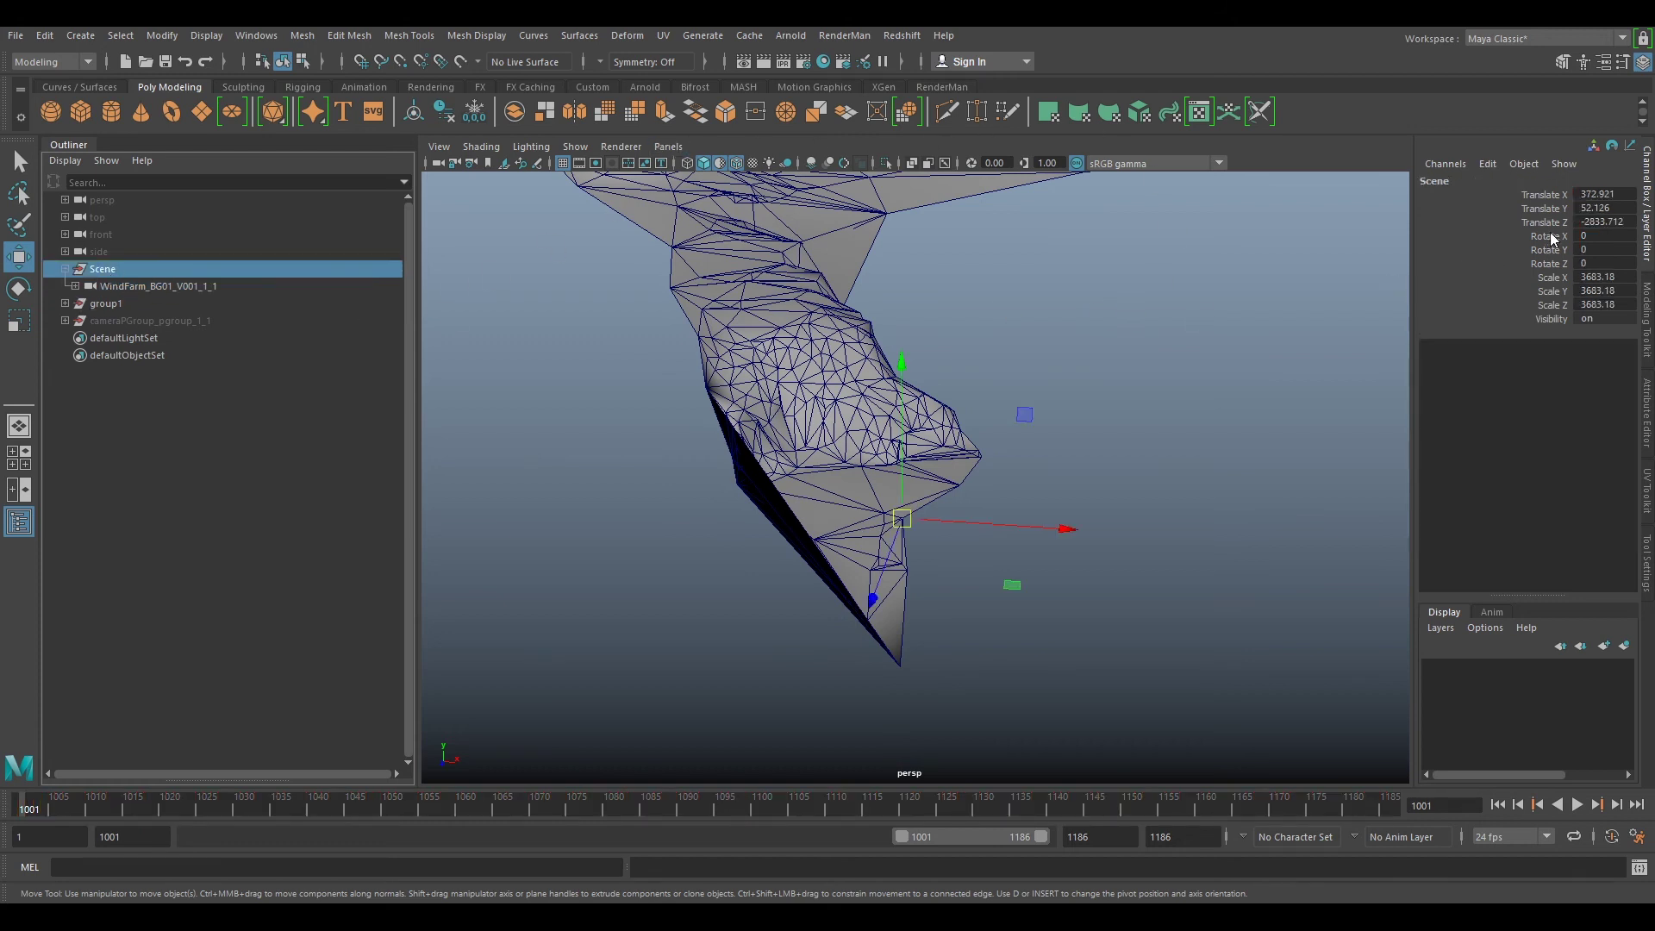
{"action": "left_click", "coordinate": [125, 287]}
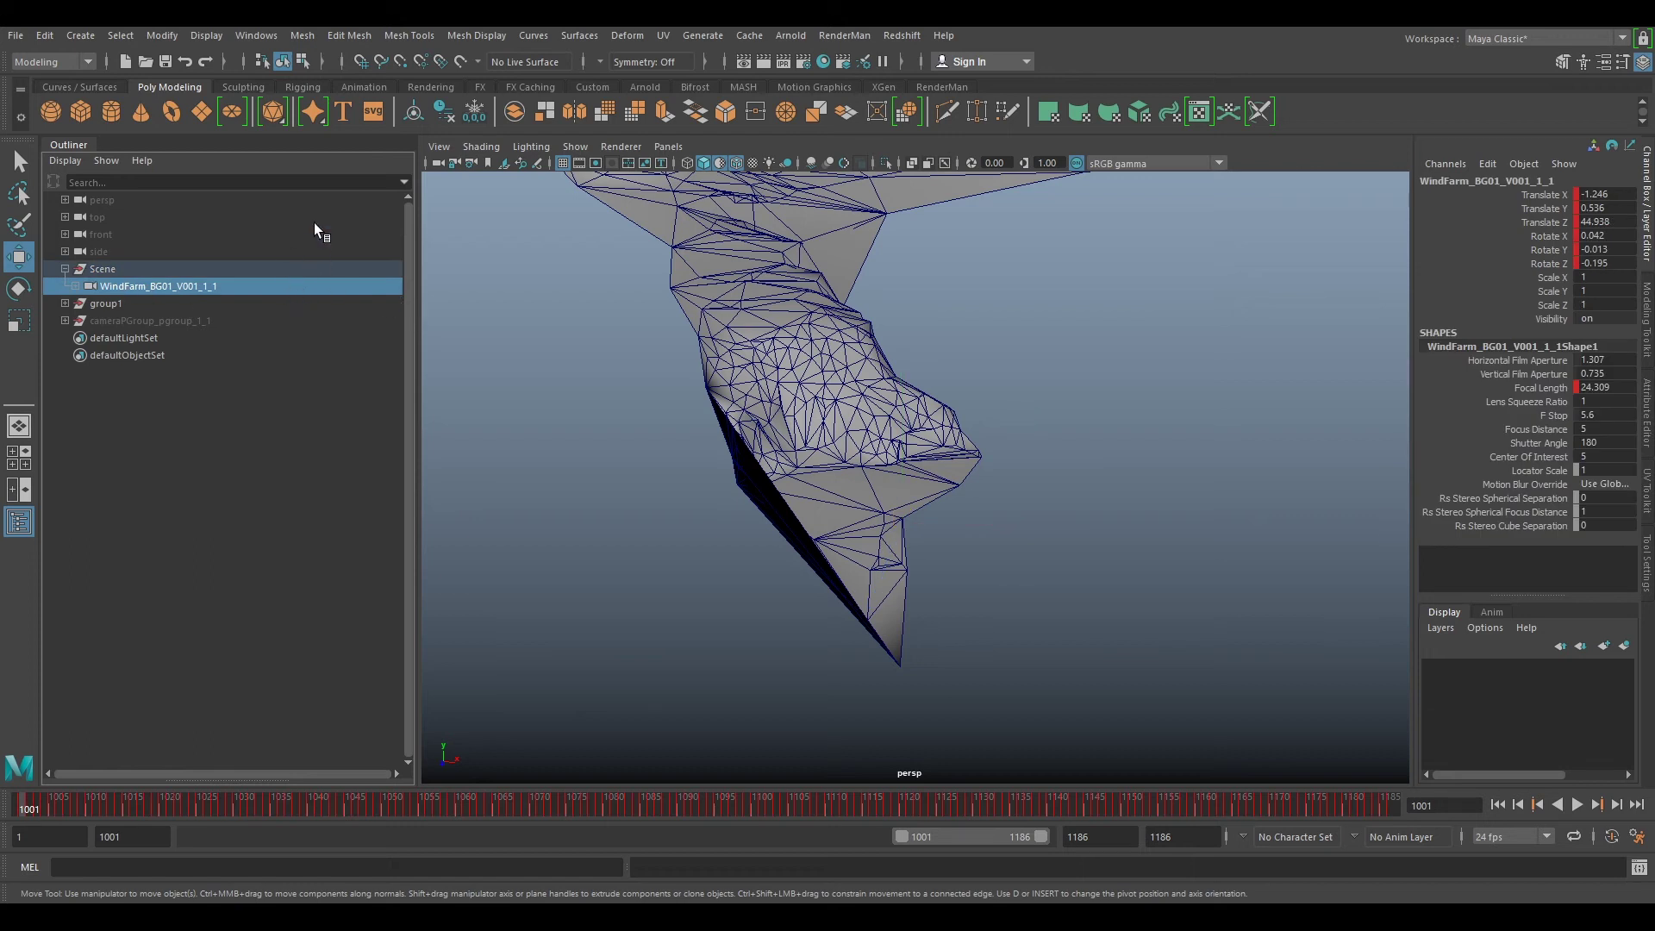
{"action": "left_click", "coordinate": [668, 147]}
{"action": "mouse_move", "coordinate": [790, 162]}
{"action": "left_click", "coordinate": [957, 164]}
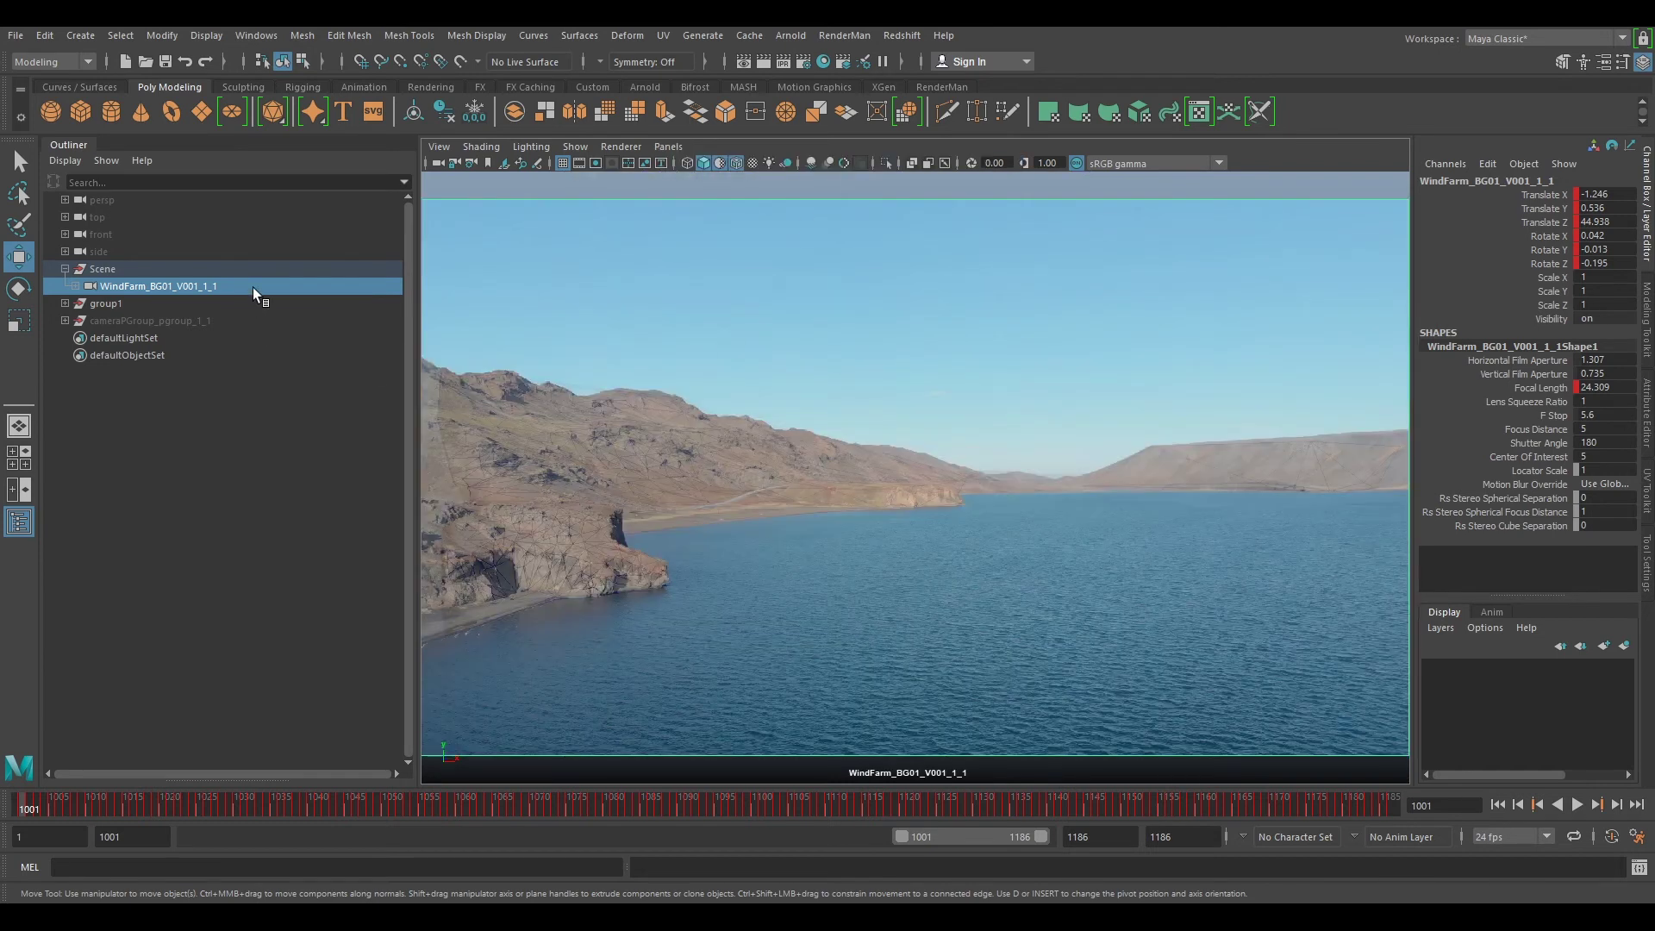
{"action": "left_click", "coordinate": [529, 546]}
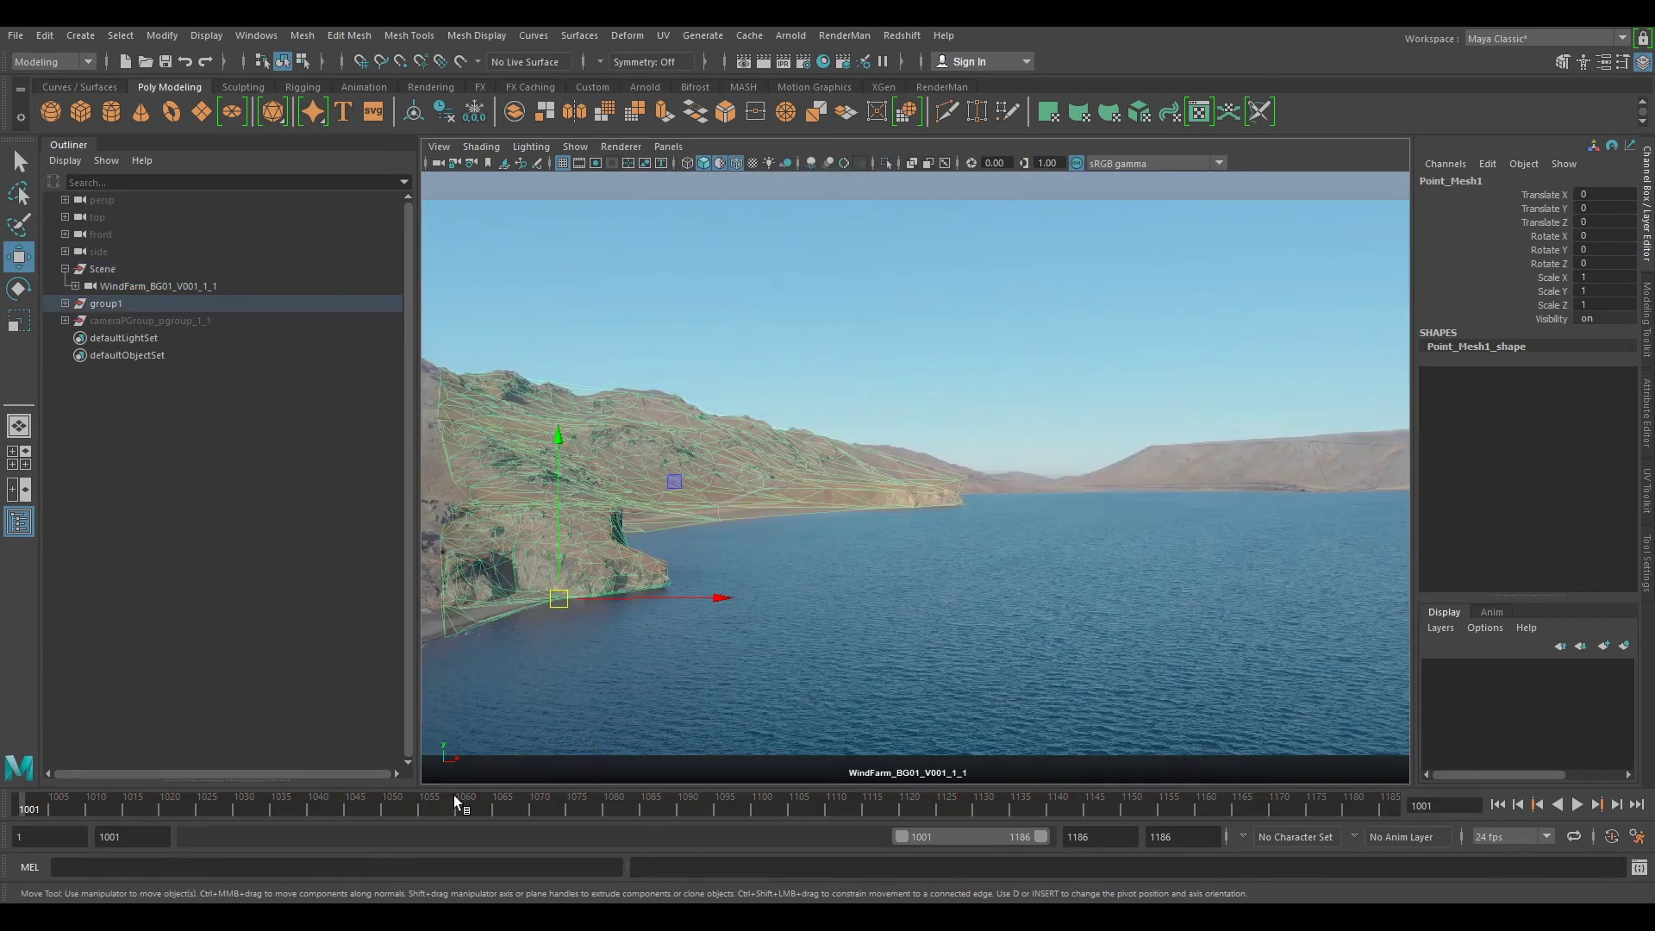
{"action": "left_click_drag", "start_coordinate": [454, 795], "coordinate": [1132, 767]}
Step: Try unparenting WindFarm_BG01_V001_1_1 from Scene, test it along the timeline, and undo the unparenting
{"action": "left_click", "coordinate": [205, 286]}
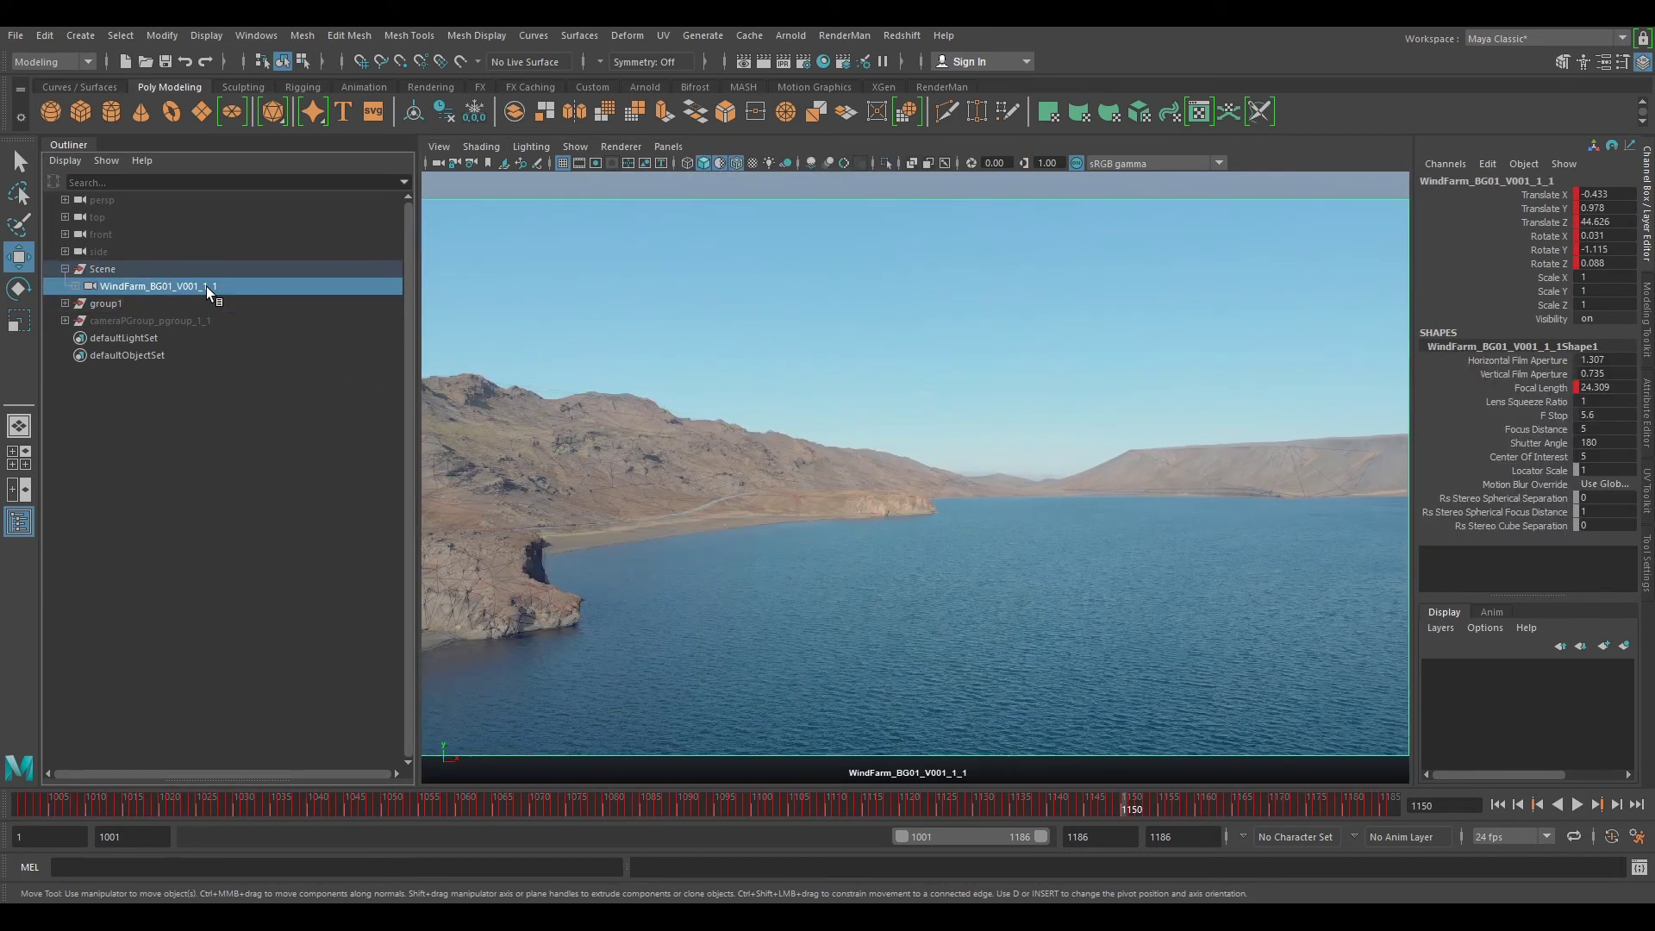
{"action": "key", "text": "shift+p"}
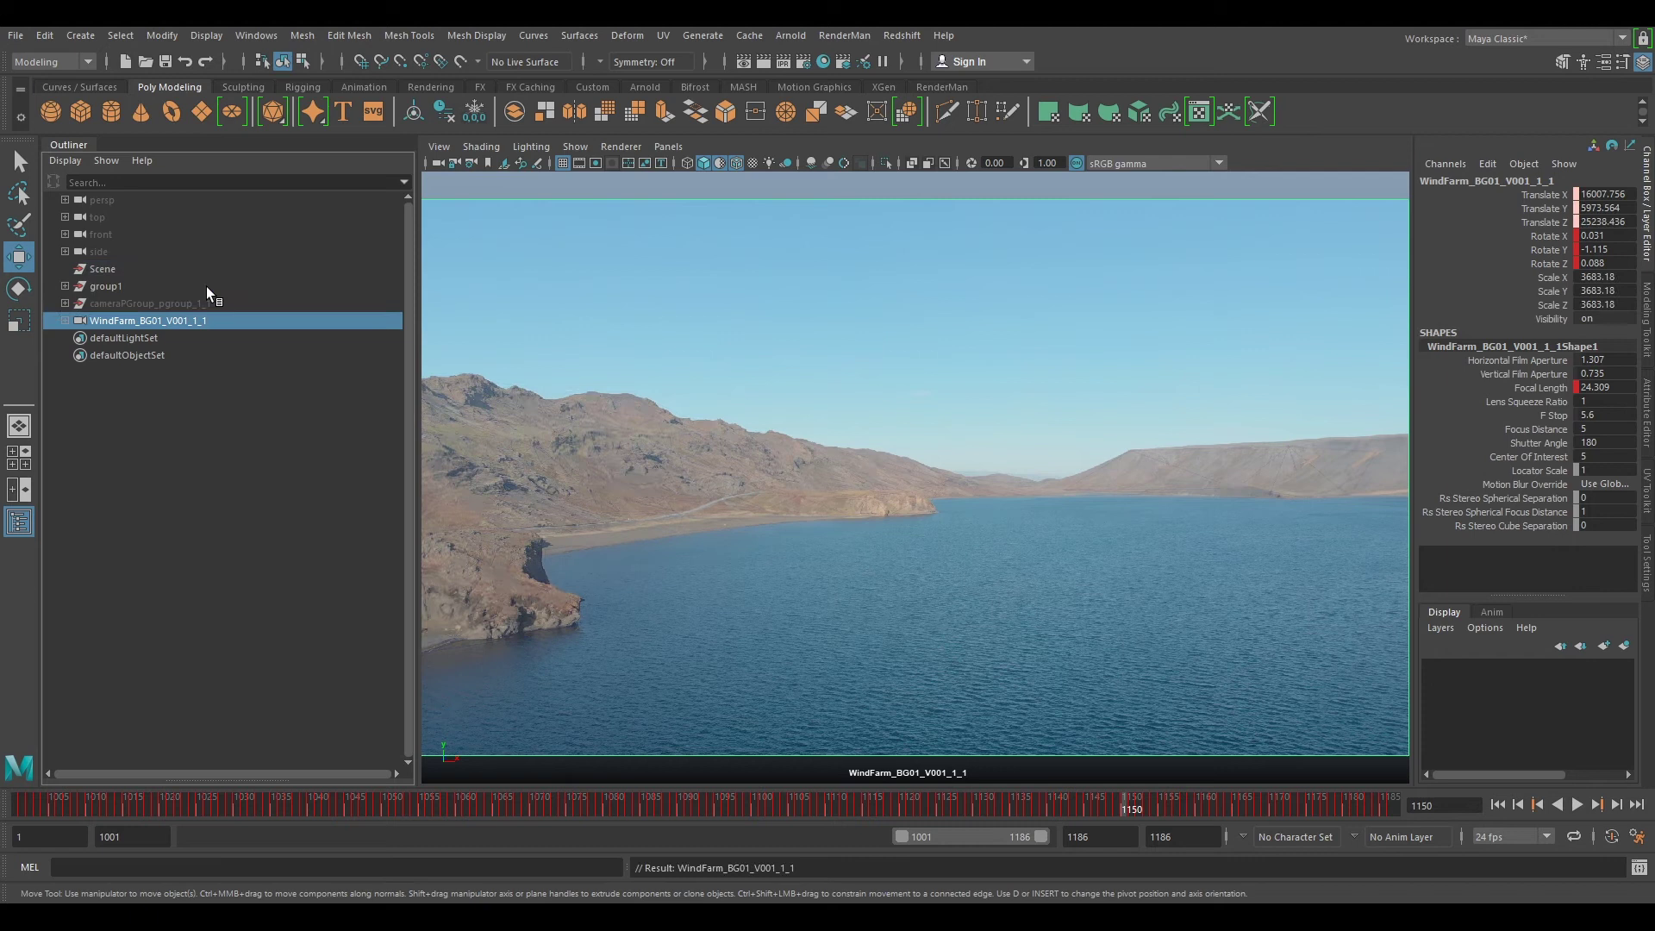
{"action": "left_click", "coordinate": [112, 281]}
{"action": "left_click_drag", "start_coordinate": [670, 806], "coordinate": [872, 776]}
{"action": "key", "text": "ctrl+z"}
{"action": "key", "text": "ctrl+z"}
{"action": "key", "text": "ctrl+z"}
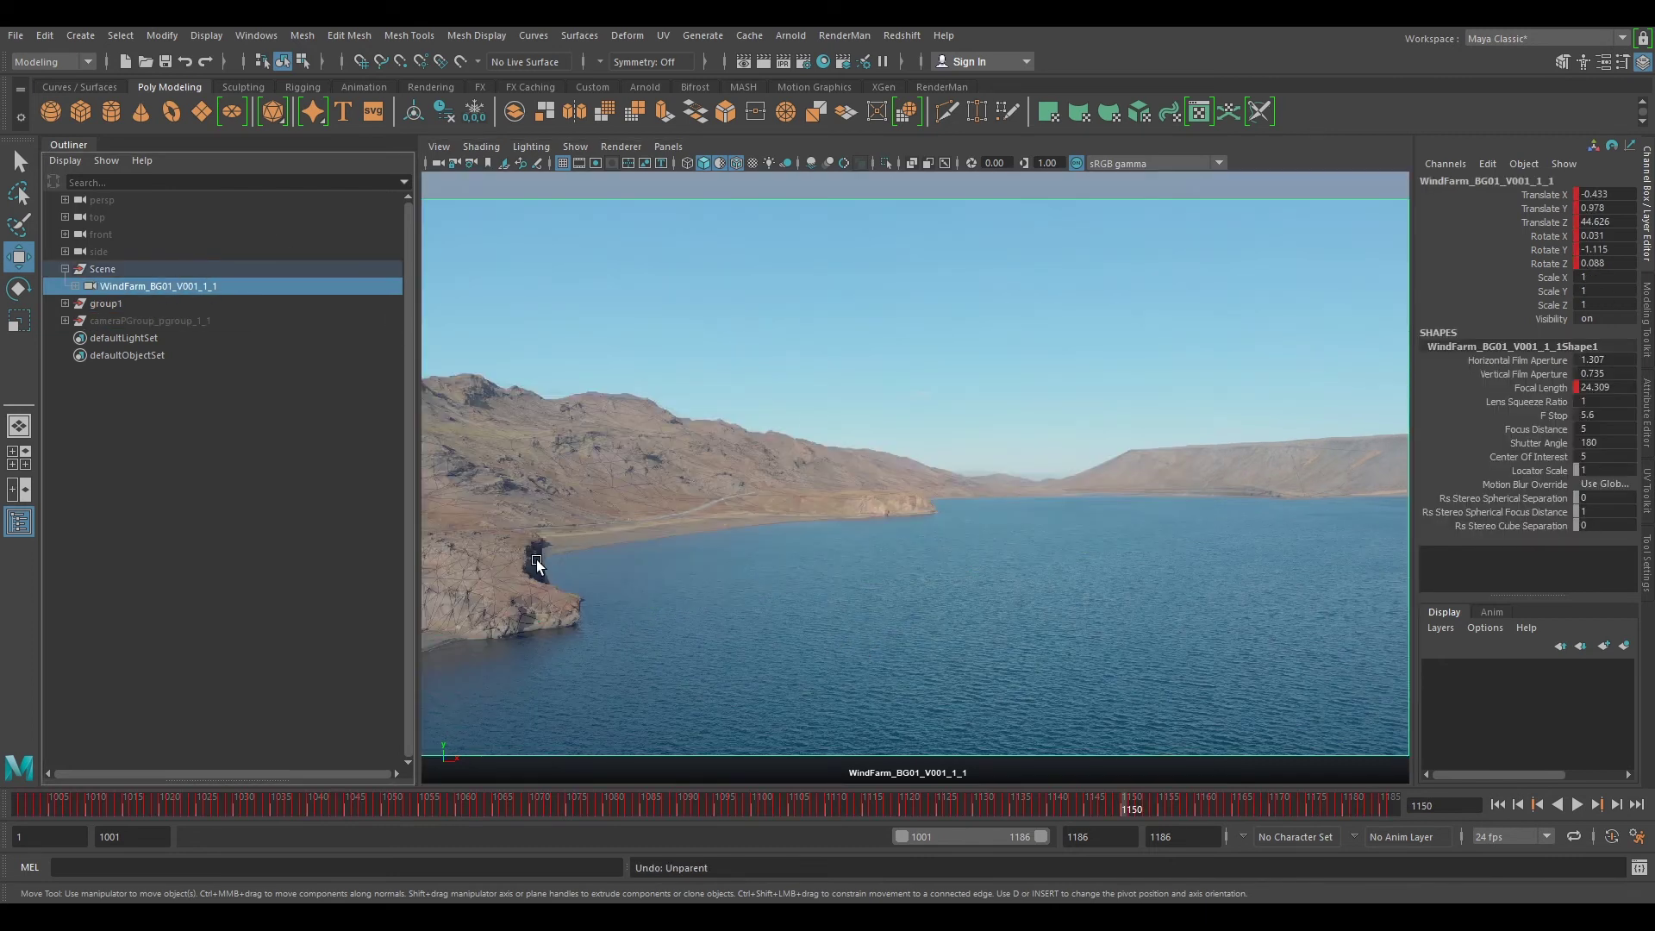
Step: Check Point_Mesh1 against the plate at frame 1087, return the viewport to the persp camera, and clear the selection
{"action": "left_click", "coordinate": [536, 564]}
{"action": "left_click_drag", "start_coordinate": [855, 793], "coordinate": [666, 797]}
{"action": "left_click", "coordinate": [668, 146]}
{"action": "mouse_move", "coordinate": [733, 163]}
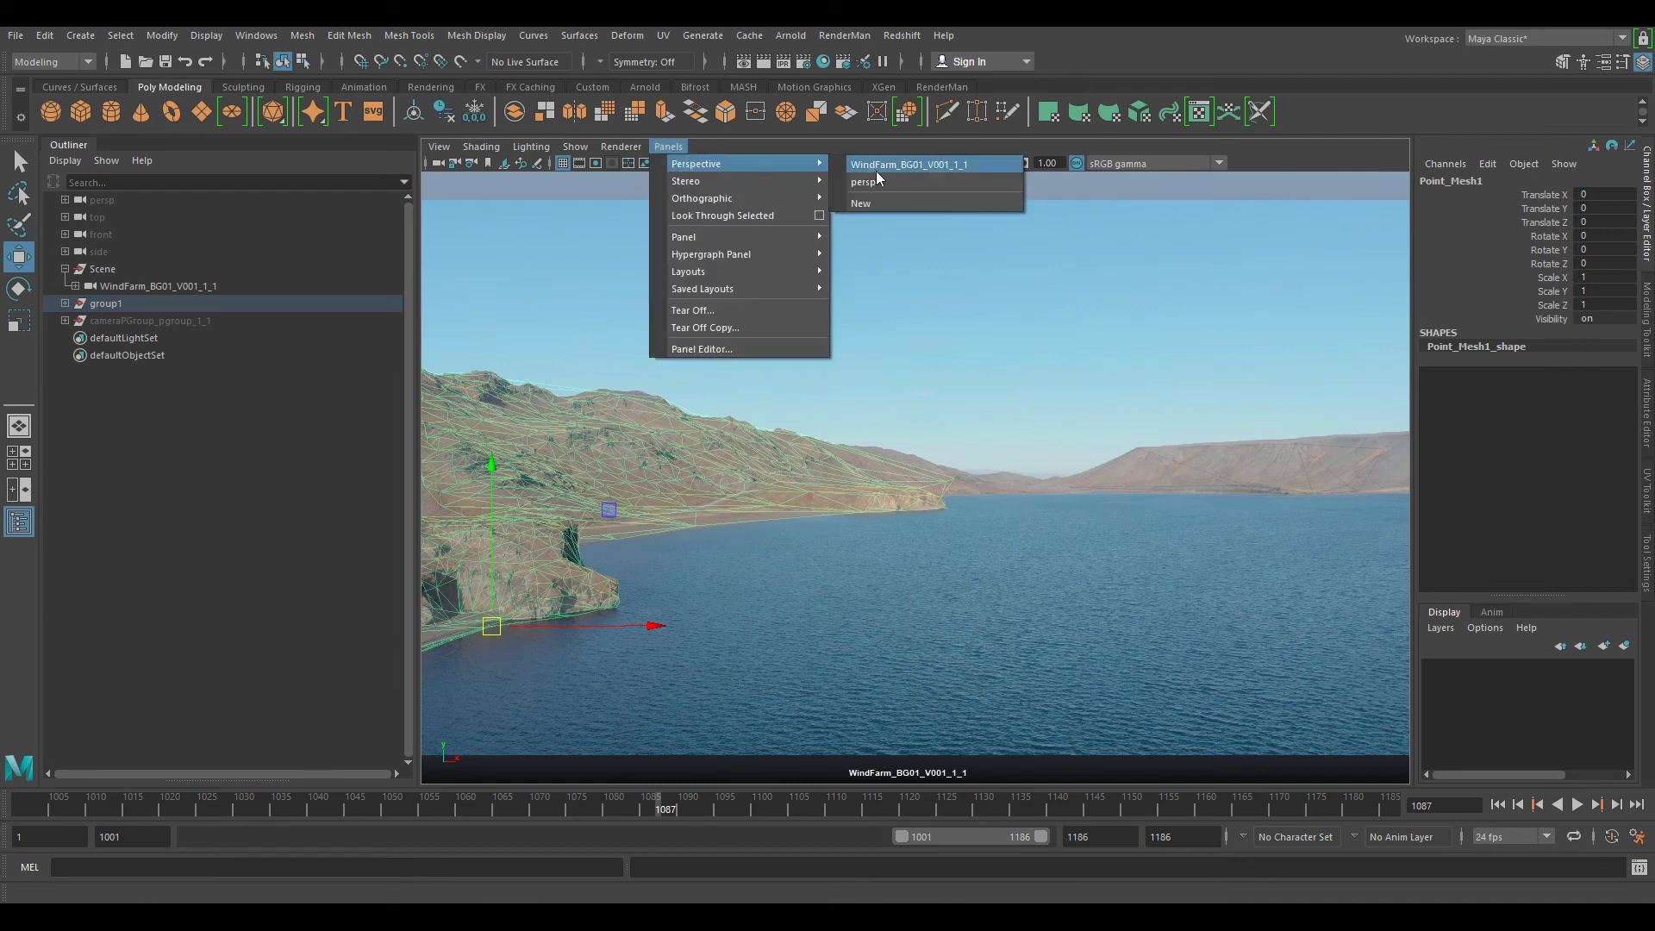
{"action": "left_click", "coordinate": [877, 177]}
{"action": "left_click", "coordinate": [1142, 431]}
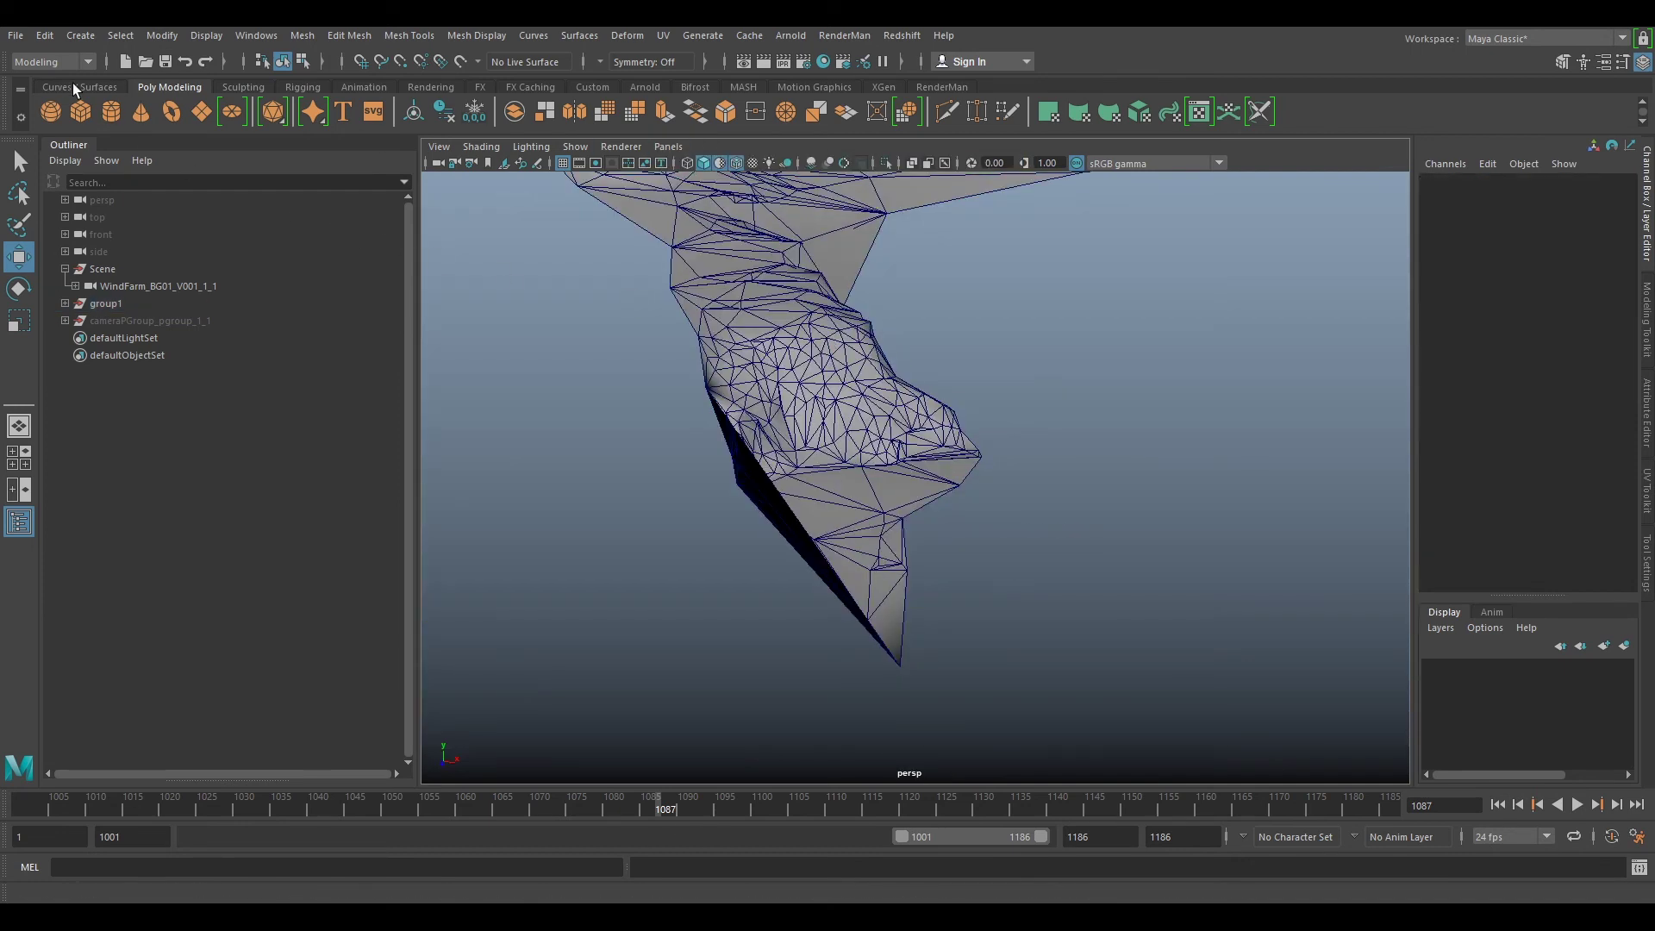
Step: Create a locator and attach it to the WindFarm_BG01_V001_1_1 camera with point and orient constraints
{"action": "left_click", "coordinate": [72, 34]}
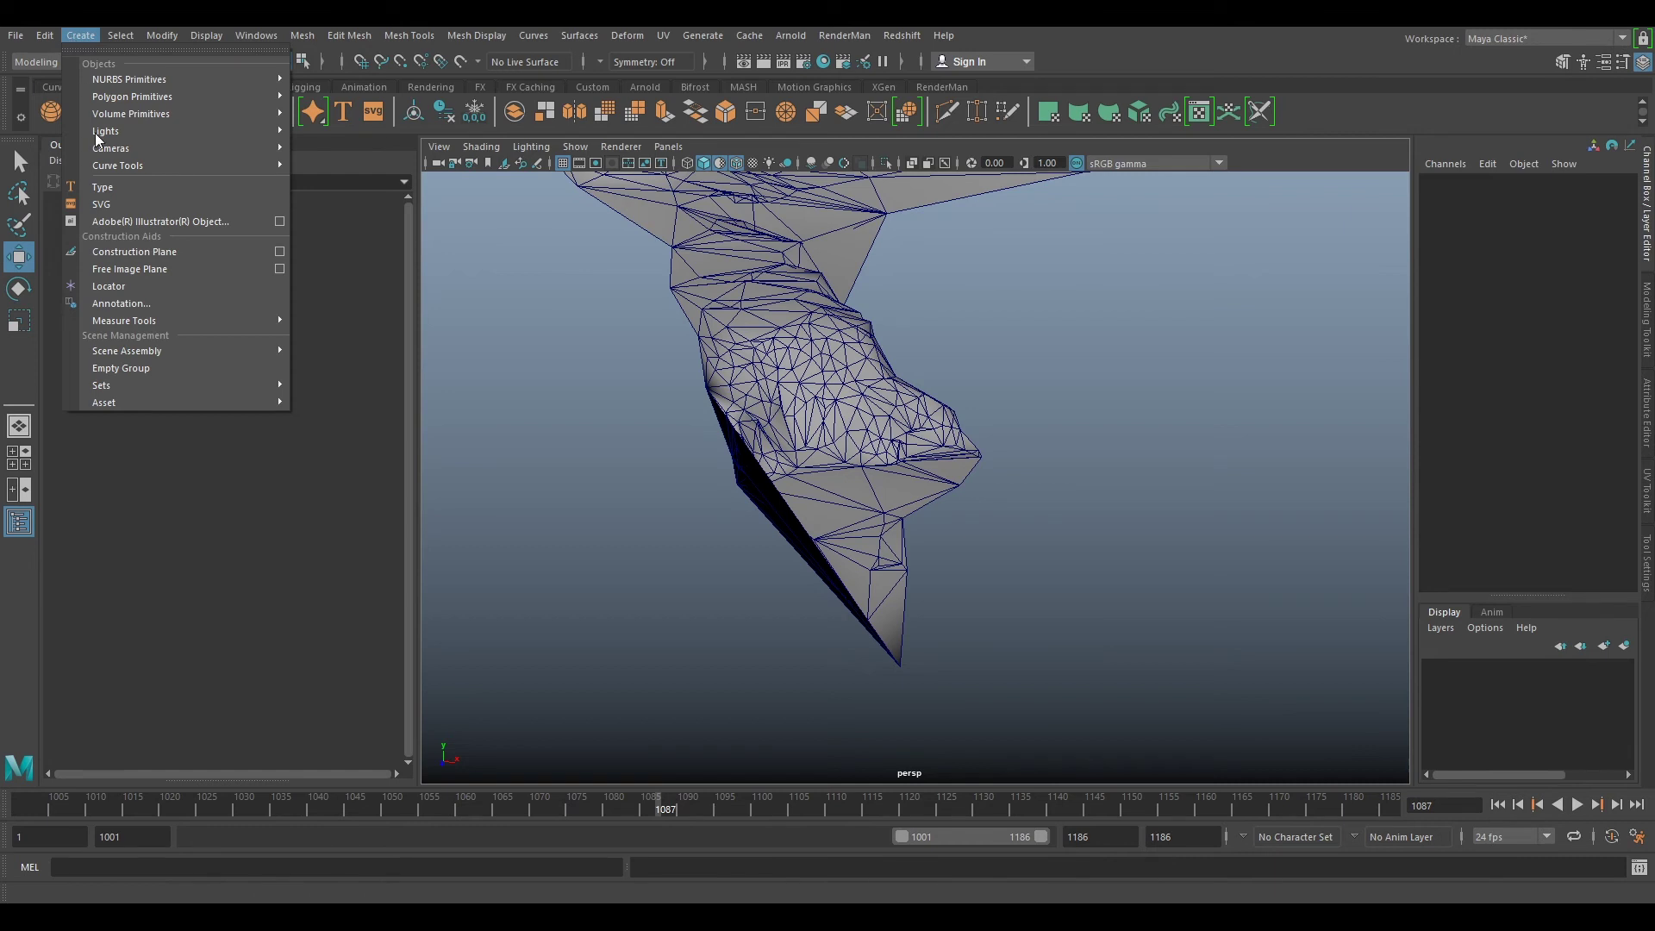
{"action": "left_click", "coordinate": [111, 291]}
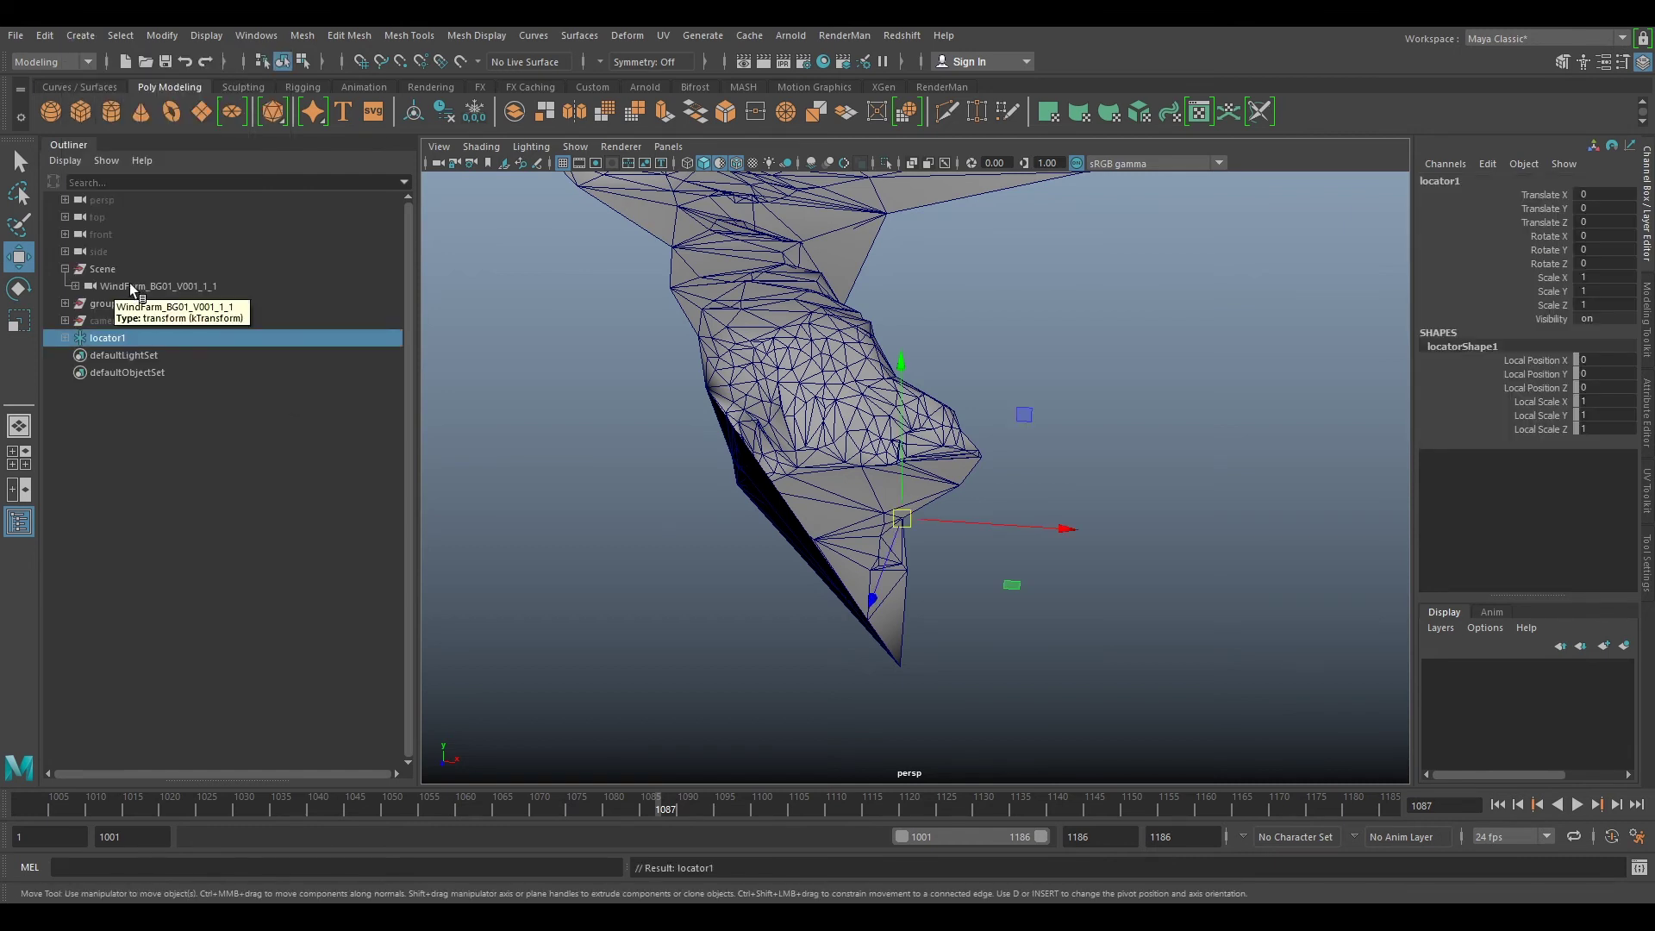
{"action": "left_click", "coordinate": [133, 286]}
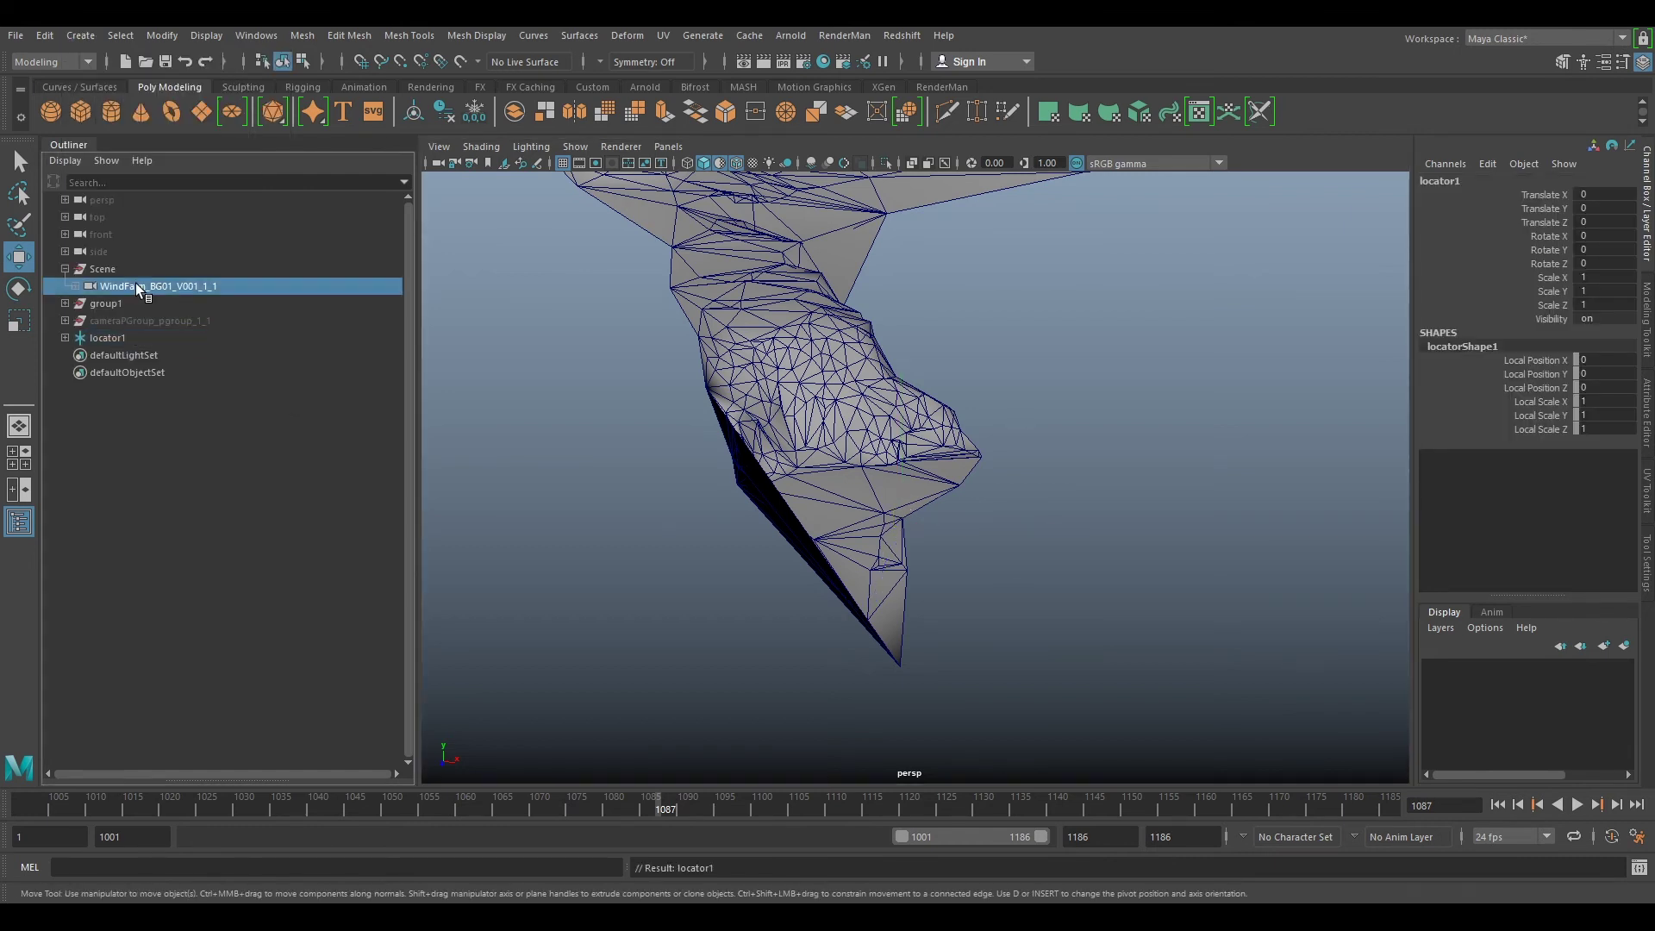
{"action": "left_click", "coordinate": [113, 336], "text": "ctrl"}
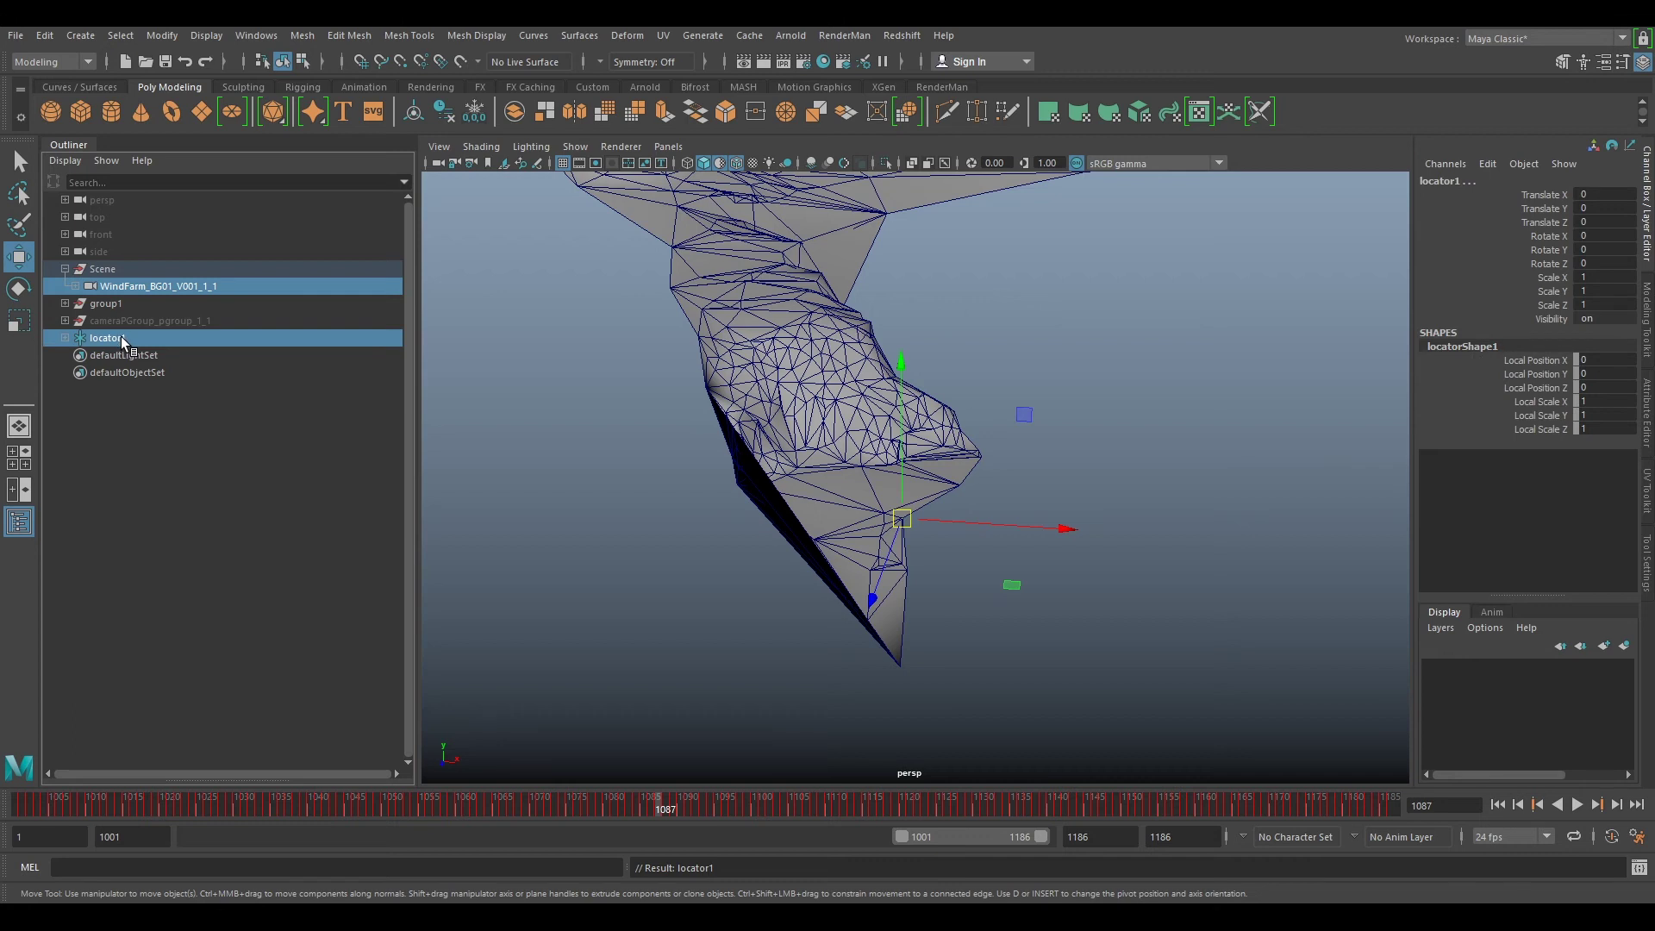
{"action": "left_click", "coordinate": [48, 61]}
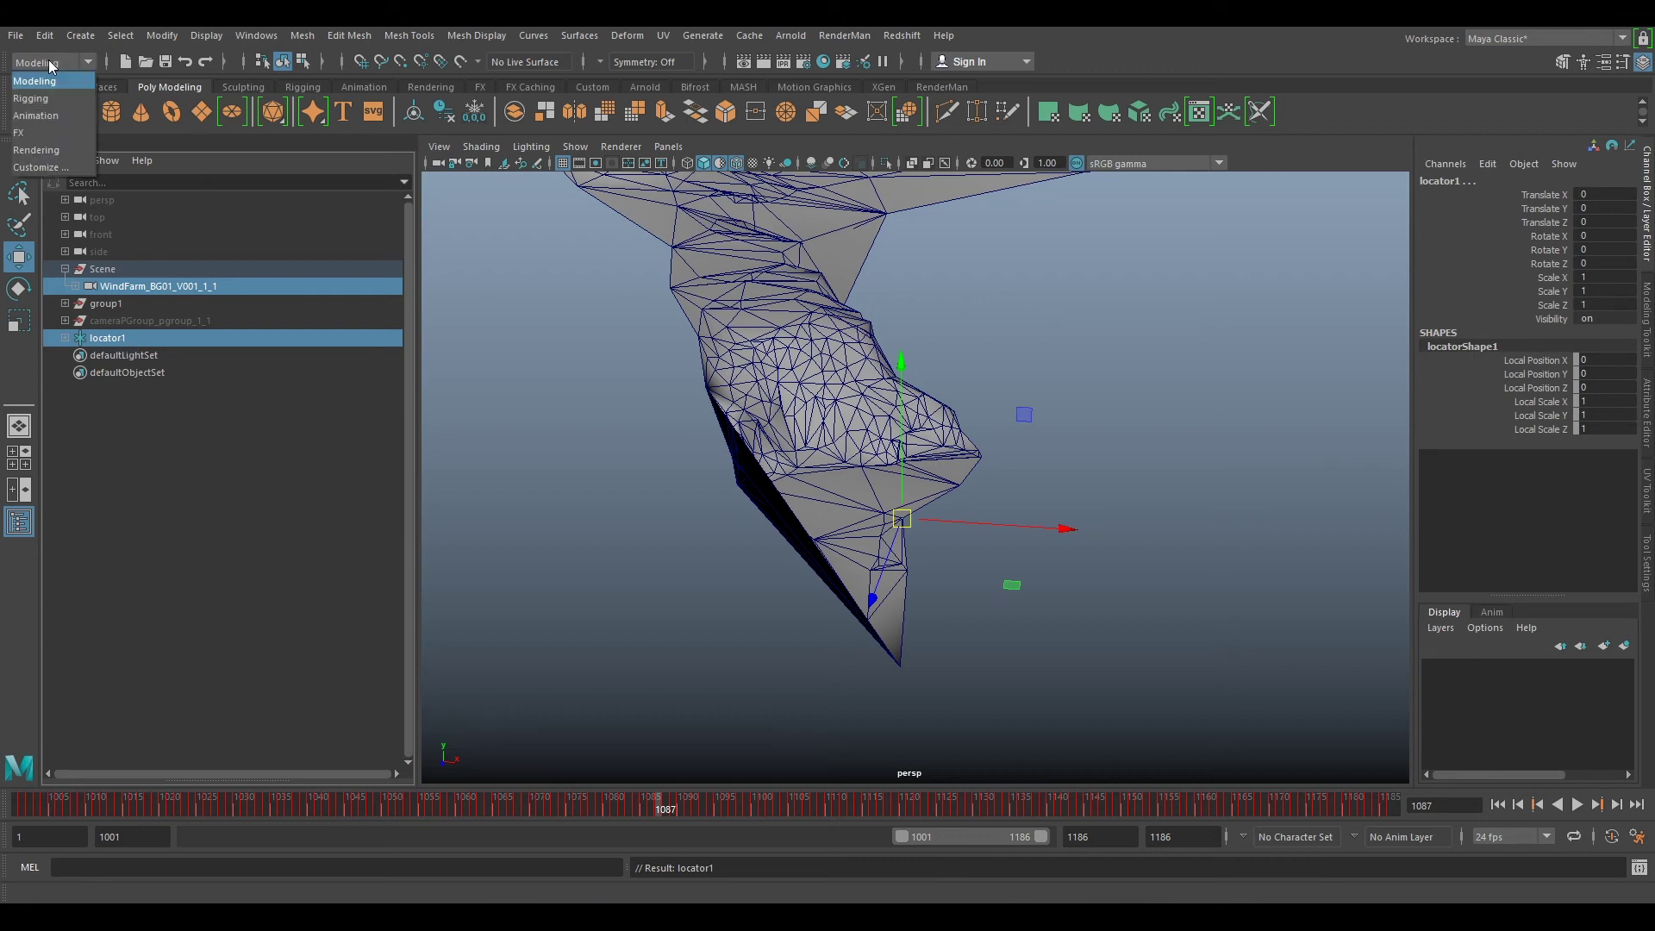
{"action": "left_click", "coordinate": [48, 60]}
{"action": "left_click", "coordinate": [50, 63]}
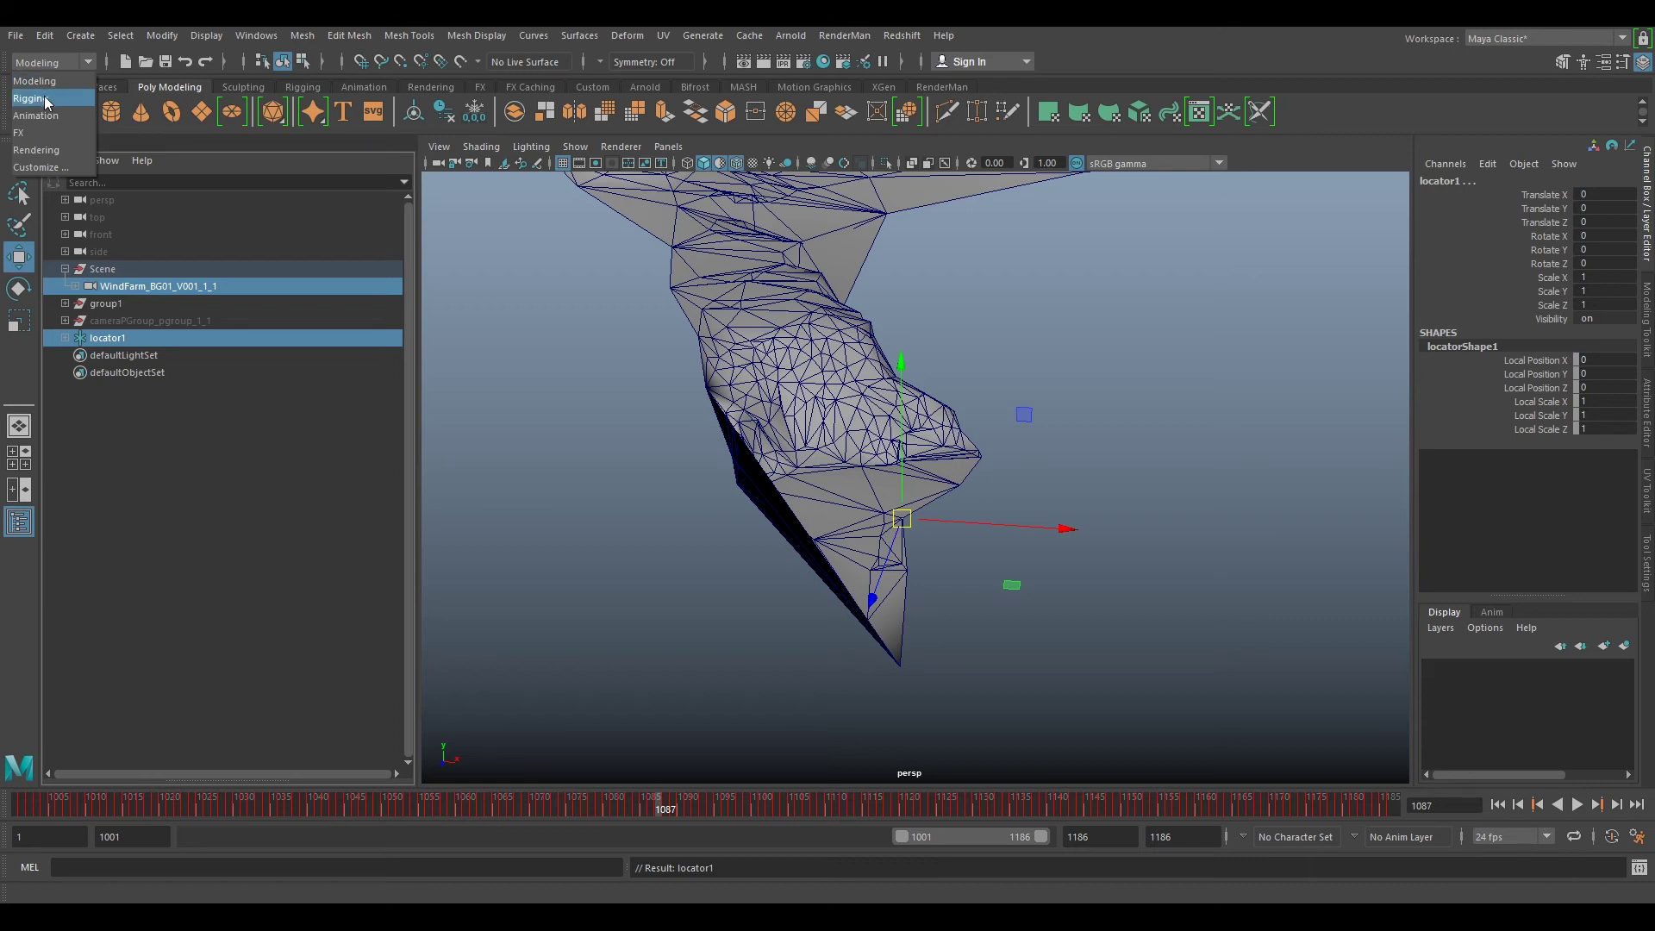
{"action": "left_click", "coordinate": [46, 100]}
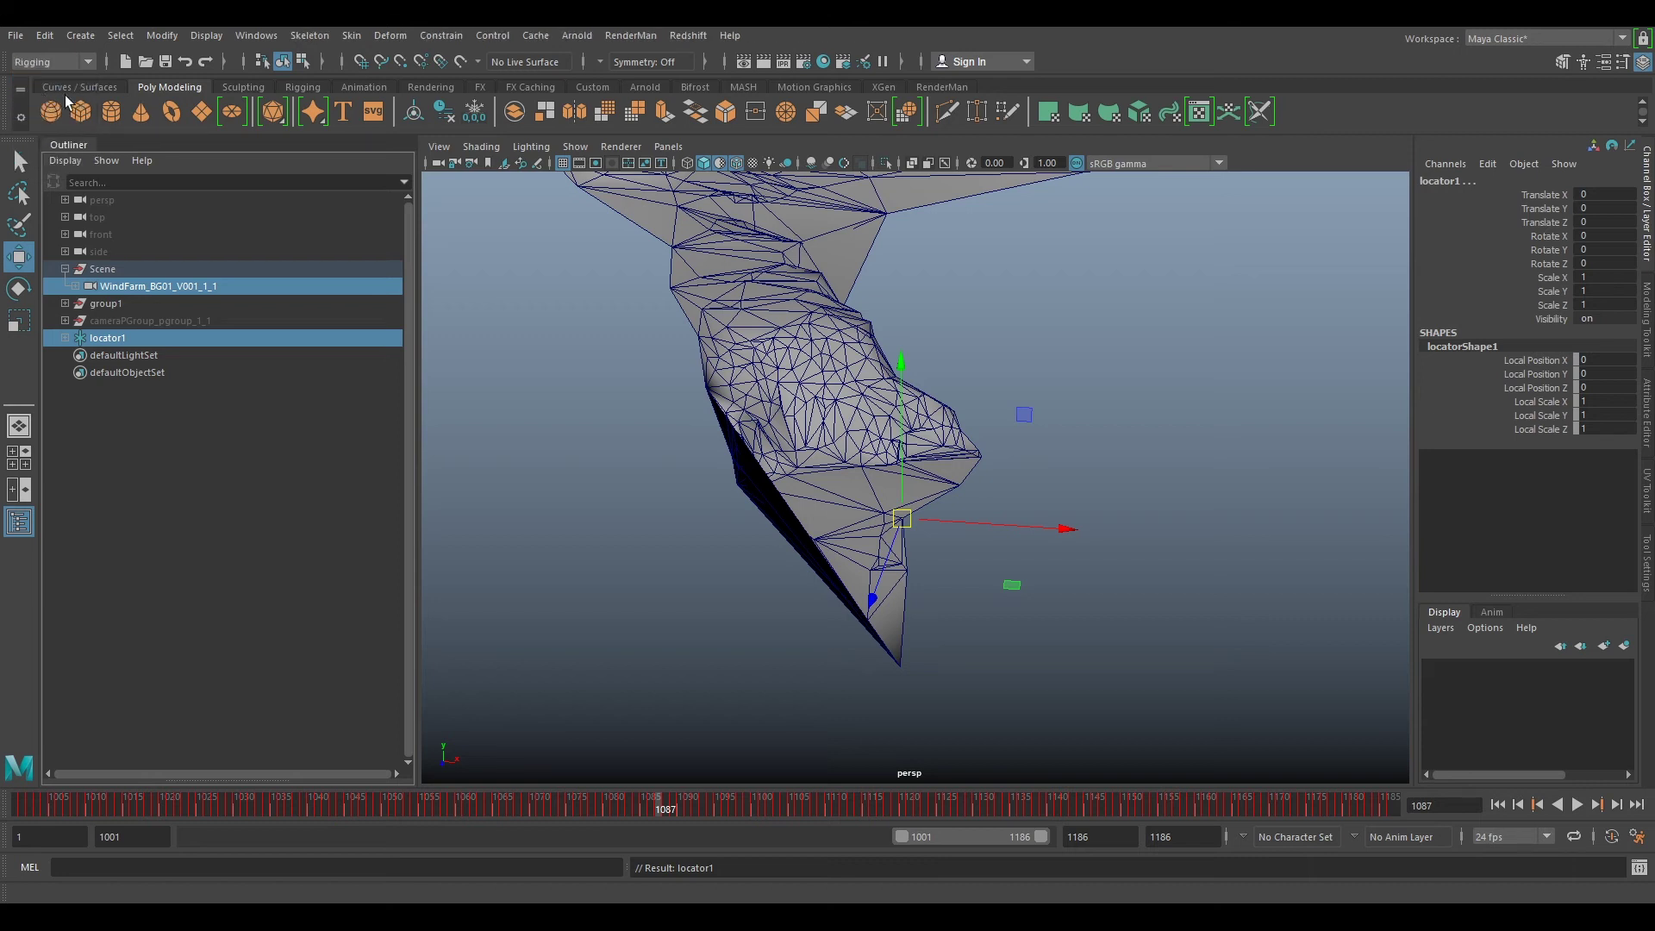
{"action": "left_click", "coordinate": [453, 36]}
{"action": "left_click", "coordinate": [461, 90]}
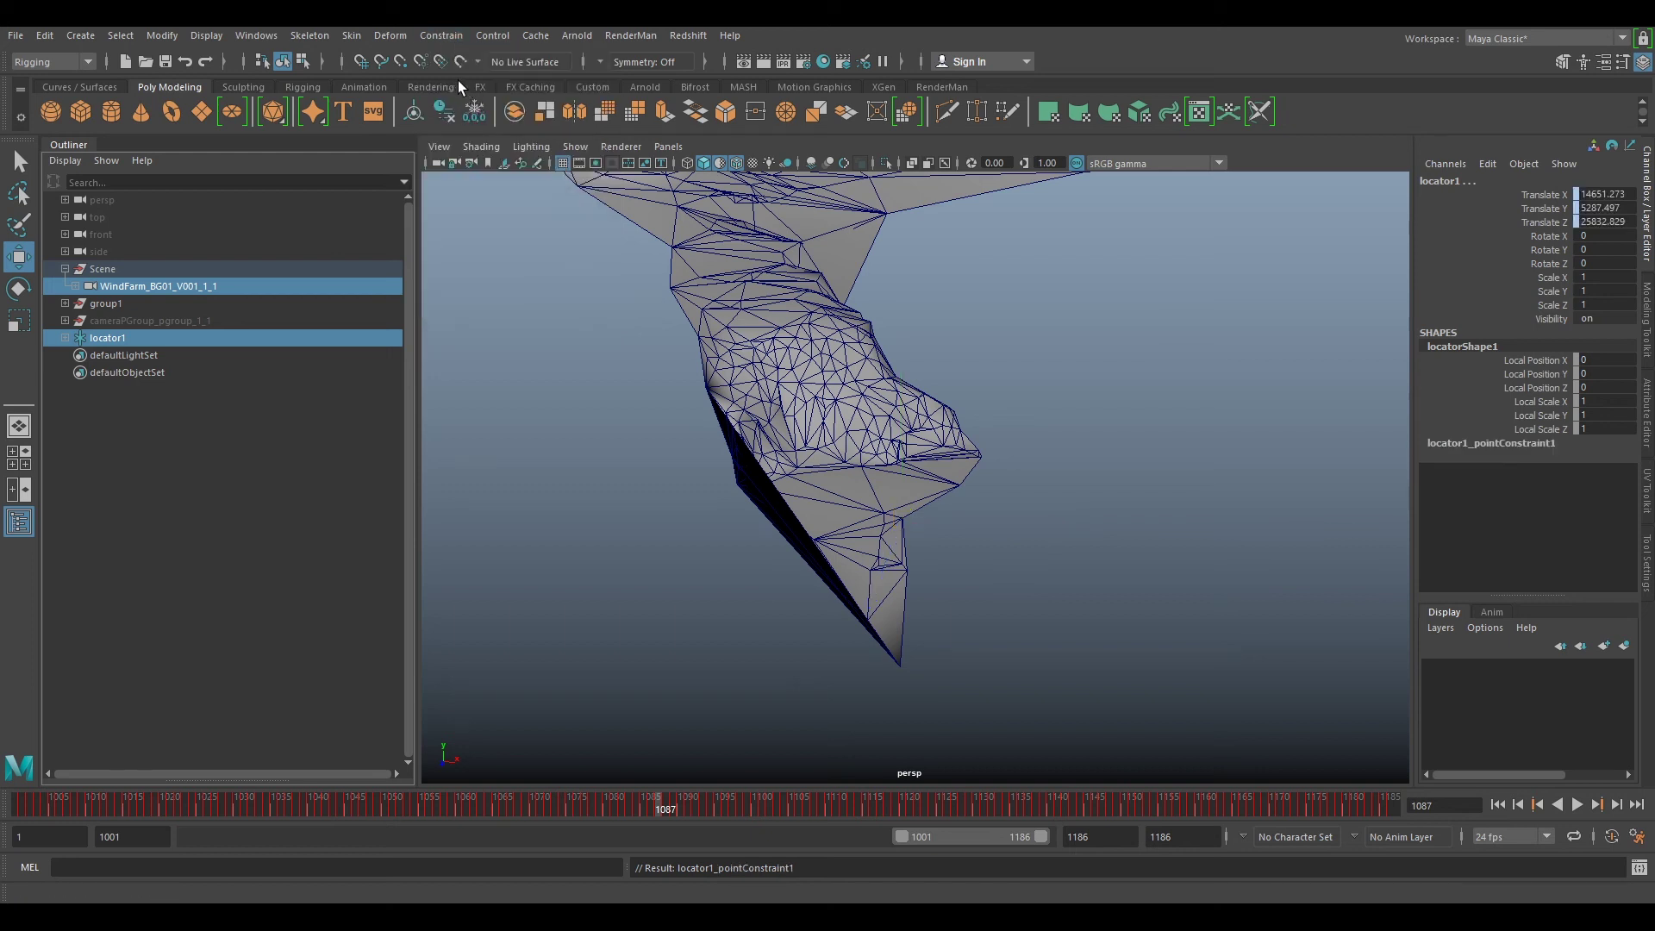
{"action": "left_click", "coordinate": [442, 36]}
{"action": "left_click", "coordinate": [454, 109]}
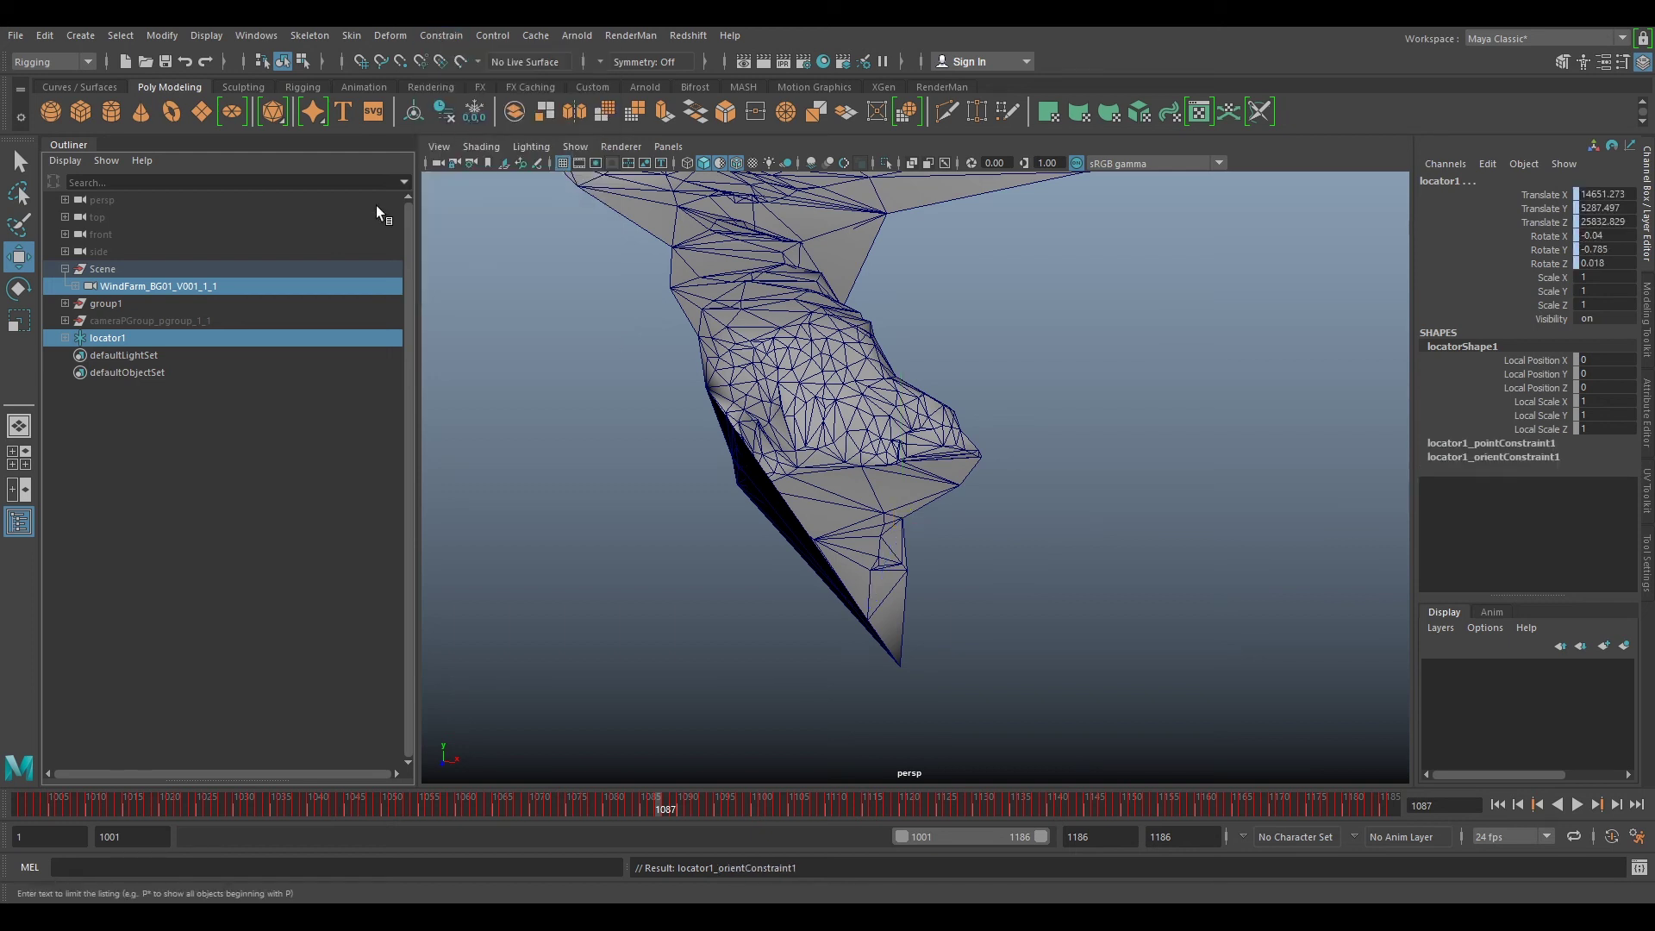
Step: Scale locator1 uniformly to about 2128 and check its motion with the camera by scrubbing to frame 1025
{"action": "left_click", "coordinate": [125, 339]}
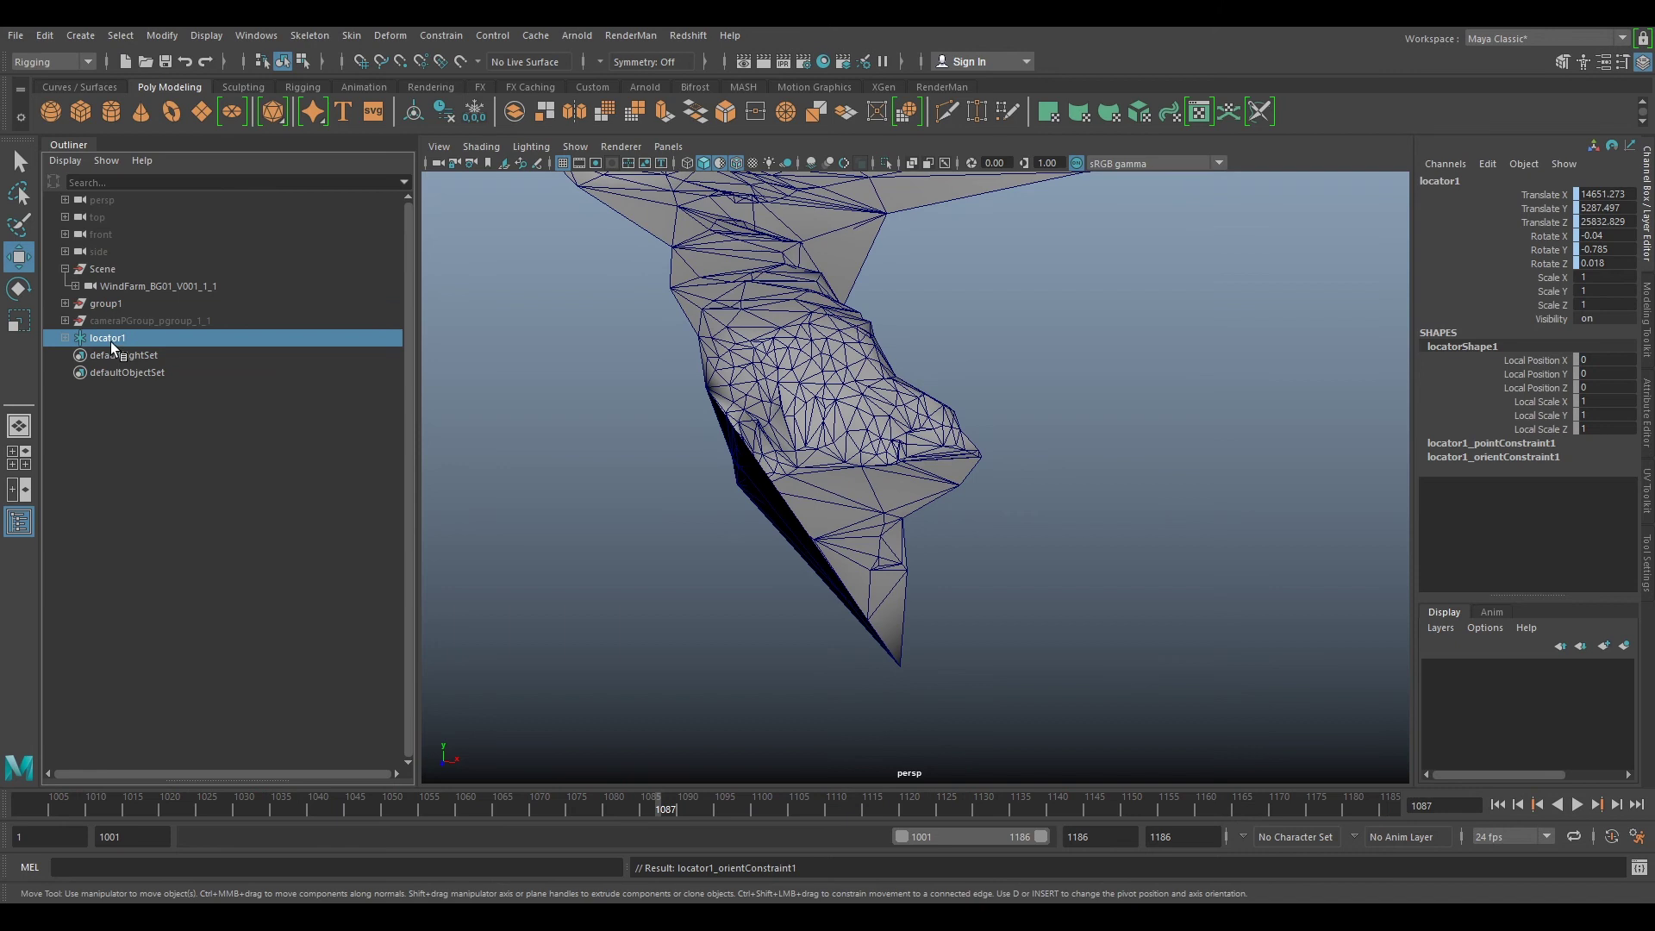
{"action": "key", "text": "f"}
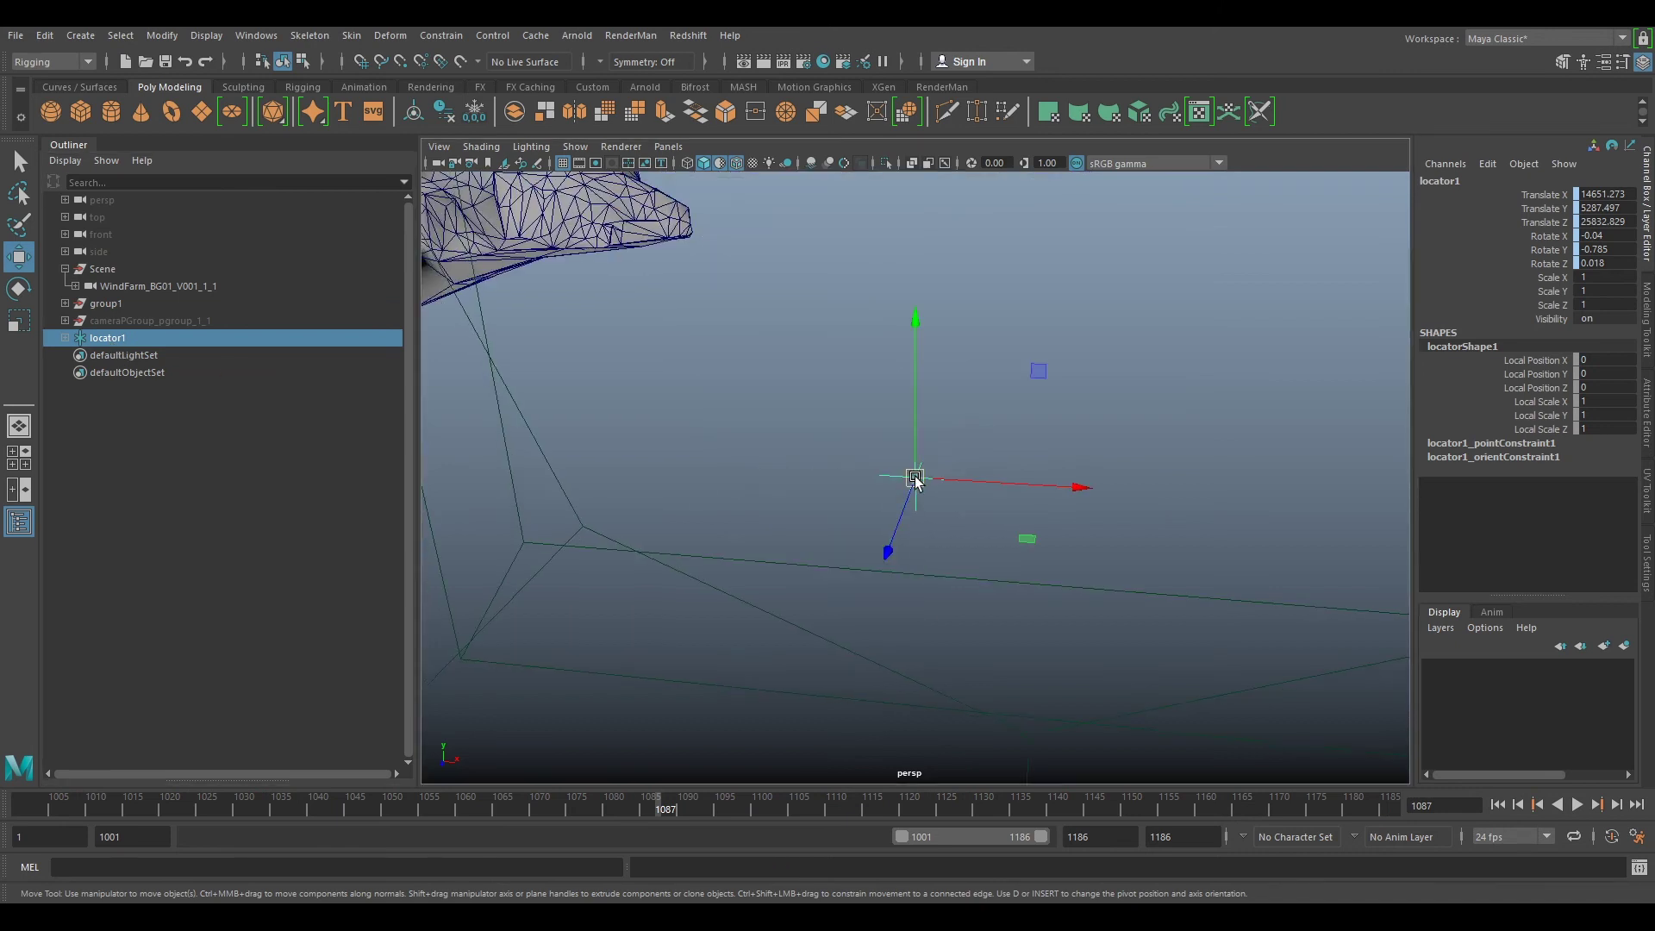
{"action": "key", "text": "r"}
{"action": "left_click_drag", "start_coordinate": [921, 480], "coordinate": [1449, 366]}
{"action": "scroll", "coordinate": [1074, 420], "scroll_direction": "down", "scroll_amount": 10}
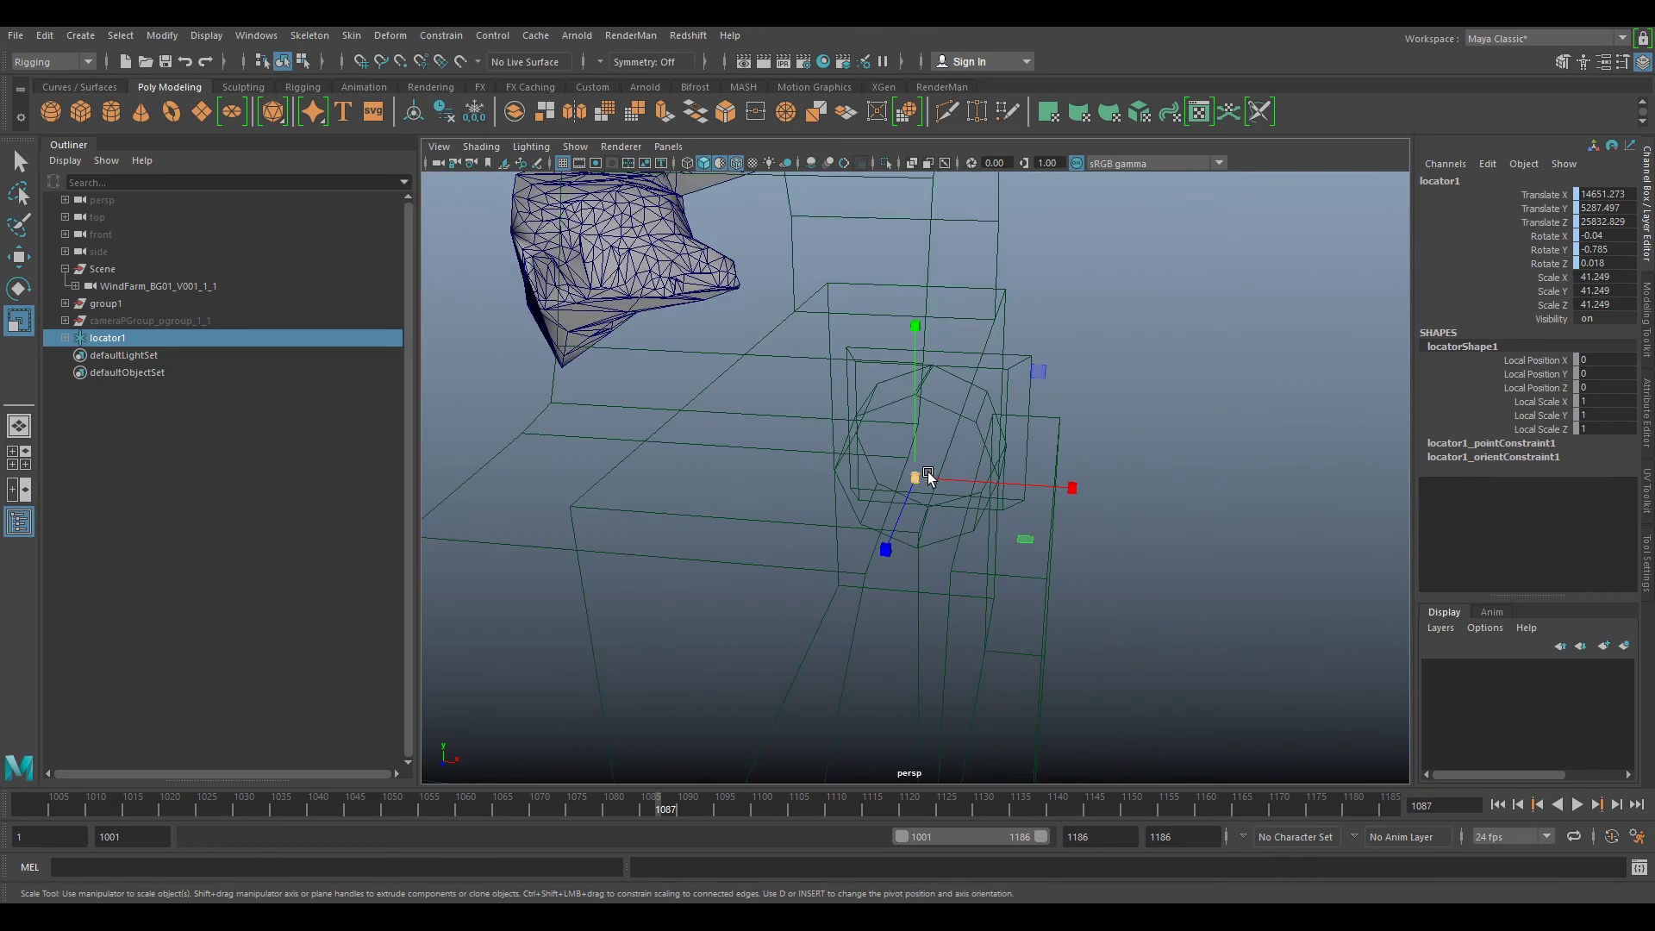
{"action": "left_click_drag", "start_coordinate": [929, 477], "coordinate": [1312, 414]}
{"action": "left_click_drag", "start_coordinate": [772, 502], "coordinate": [1000, 497], "text": "alt"}
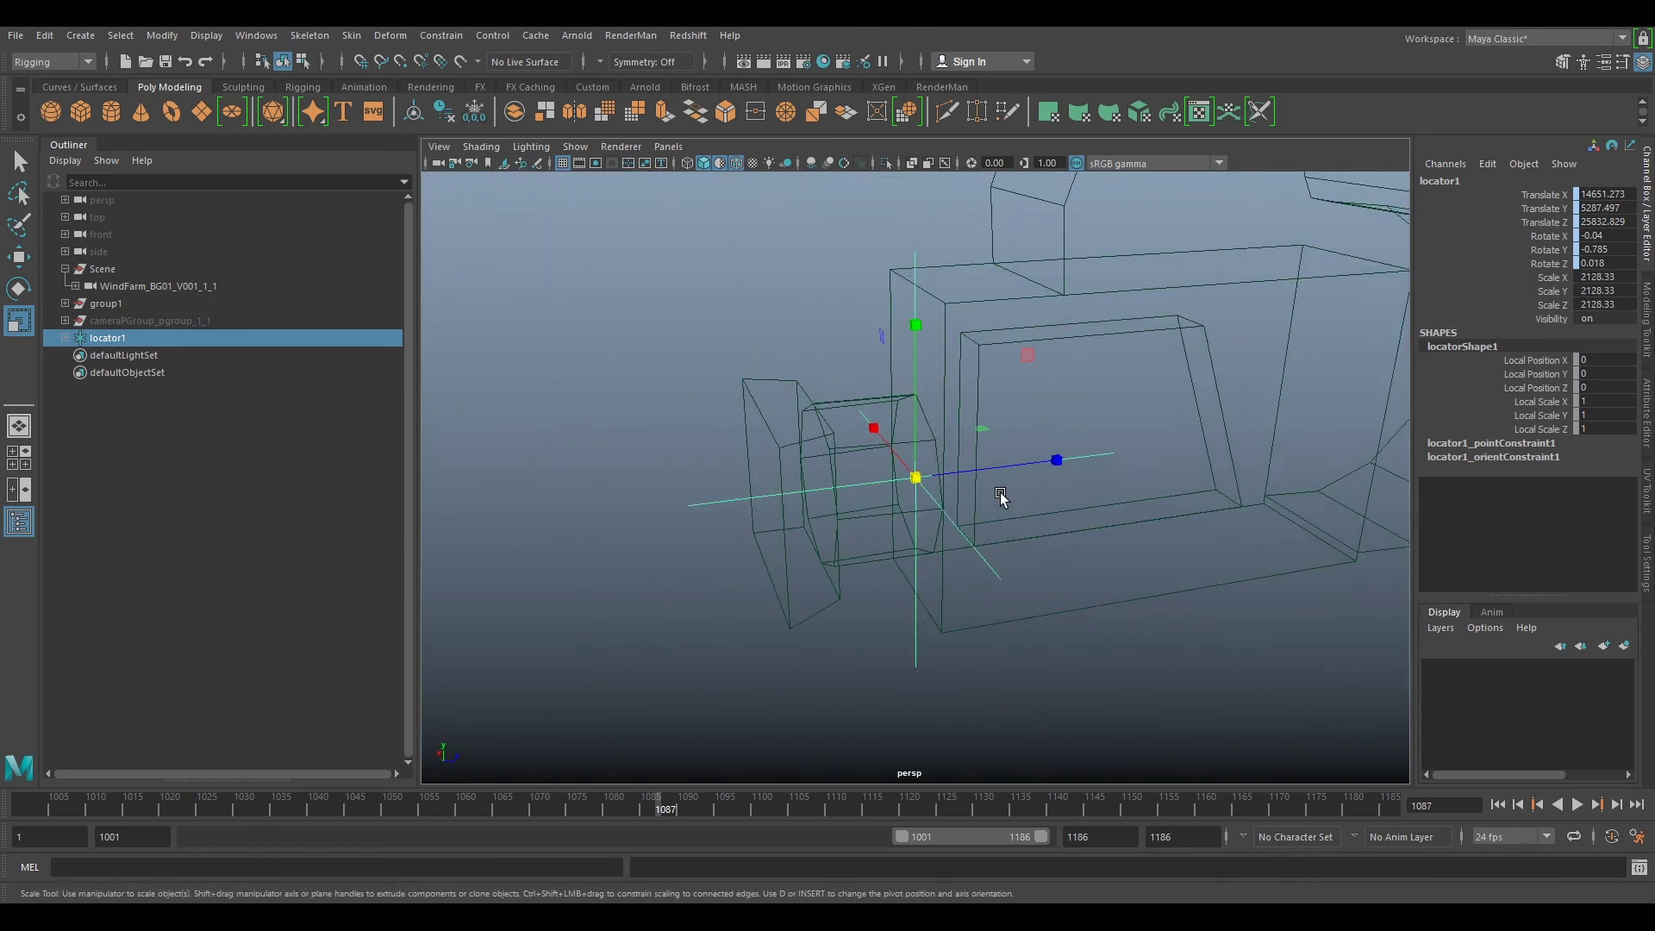
{"action": "scroll", "coordinate": [998, 504], "scroll_direction": "down", "scroll_amount": 10}
{"action": "left_click_drag", "start_coordinate": [731, 809], "coordinate": [198, 803]}
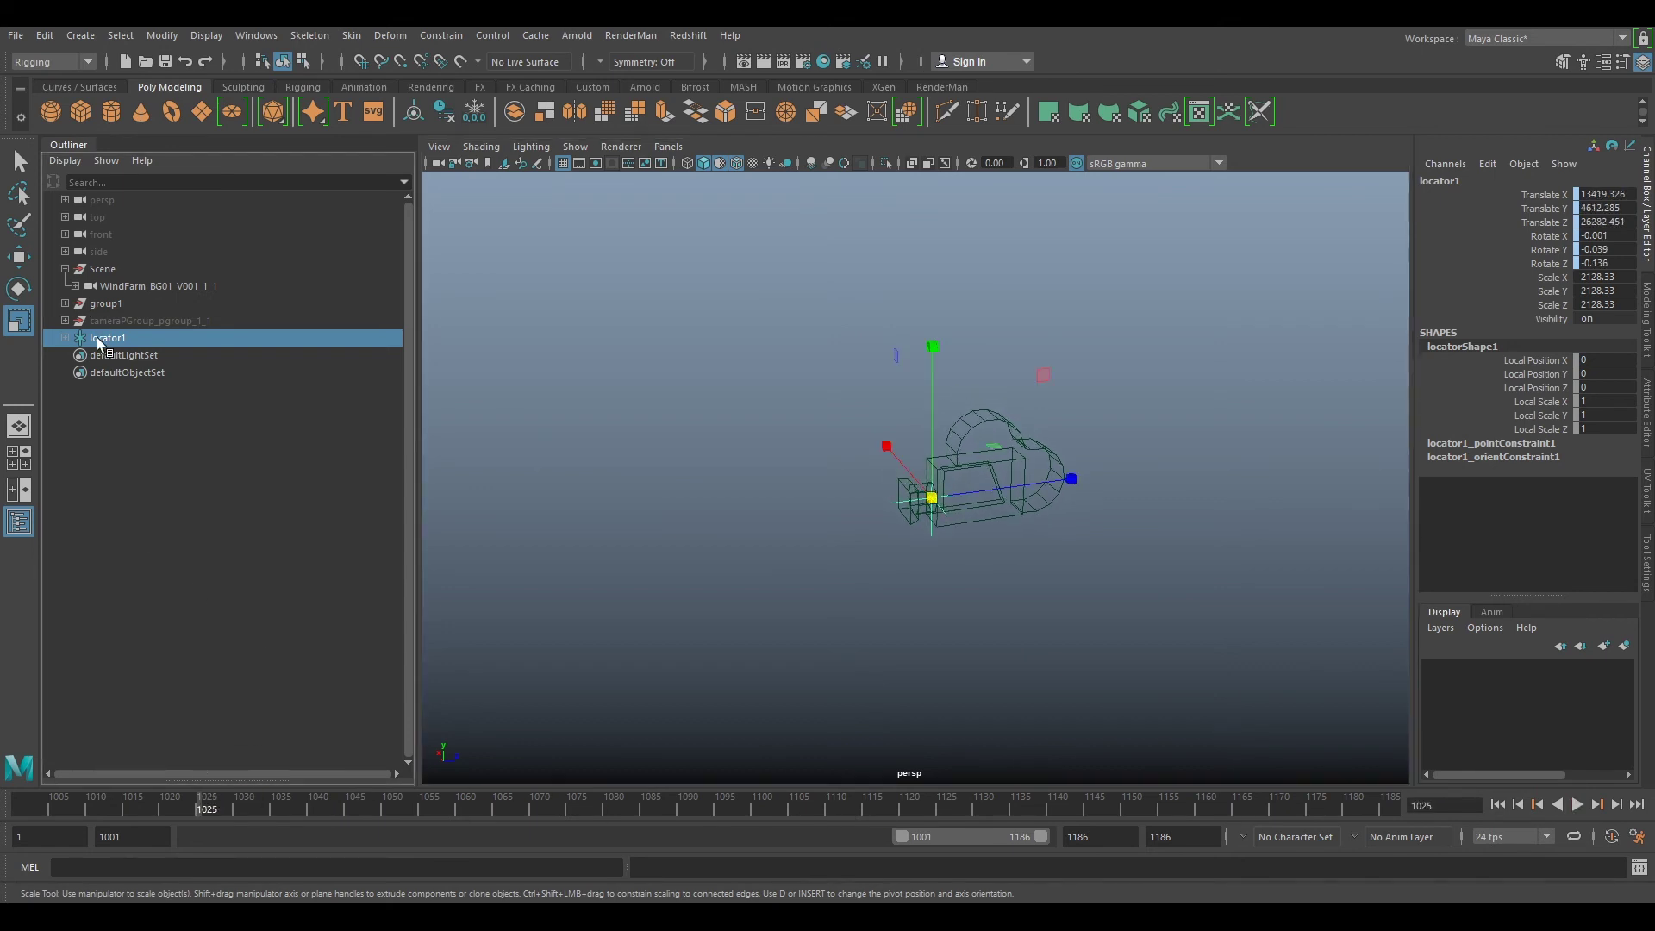
Step: Bake the translate and rotate channels of locator1 into keyframes with Bake Simulation
{"action": "key", "text": "w"}
{"action": "left_click", "coordinate": [1552, 196]}
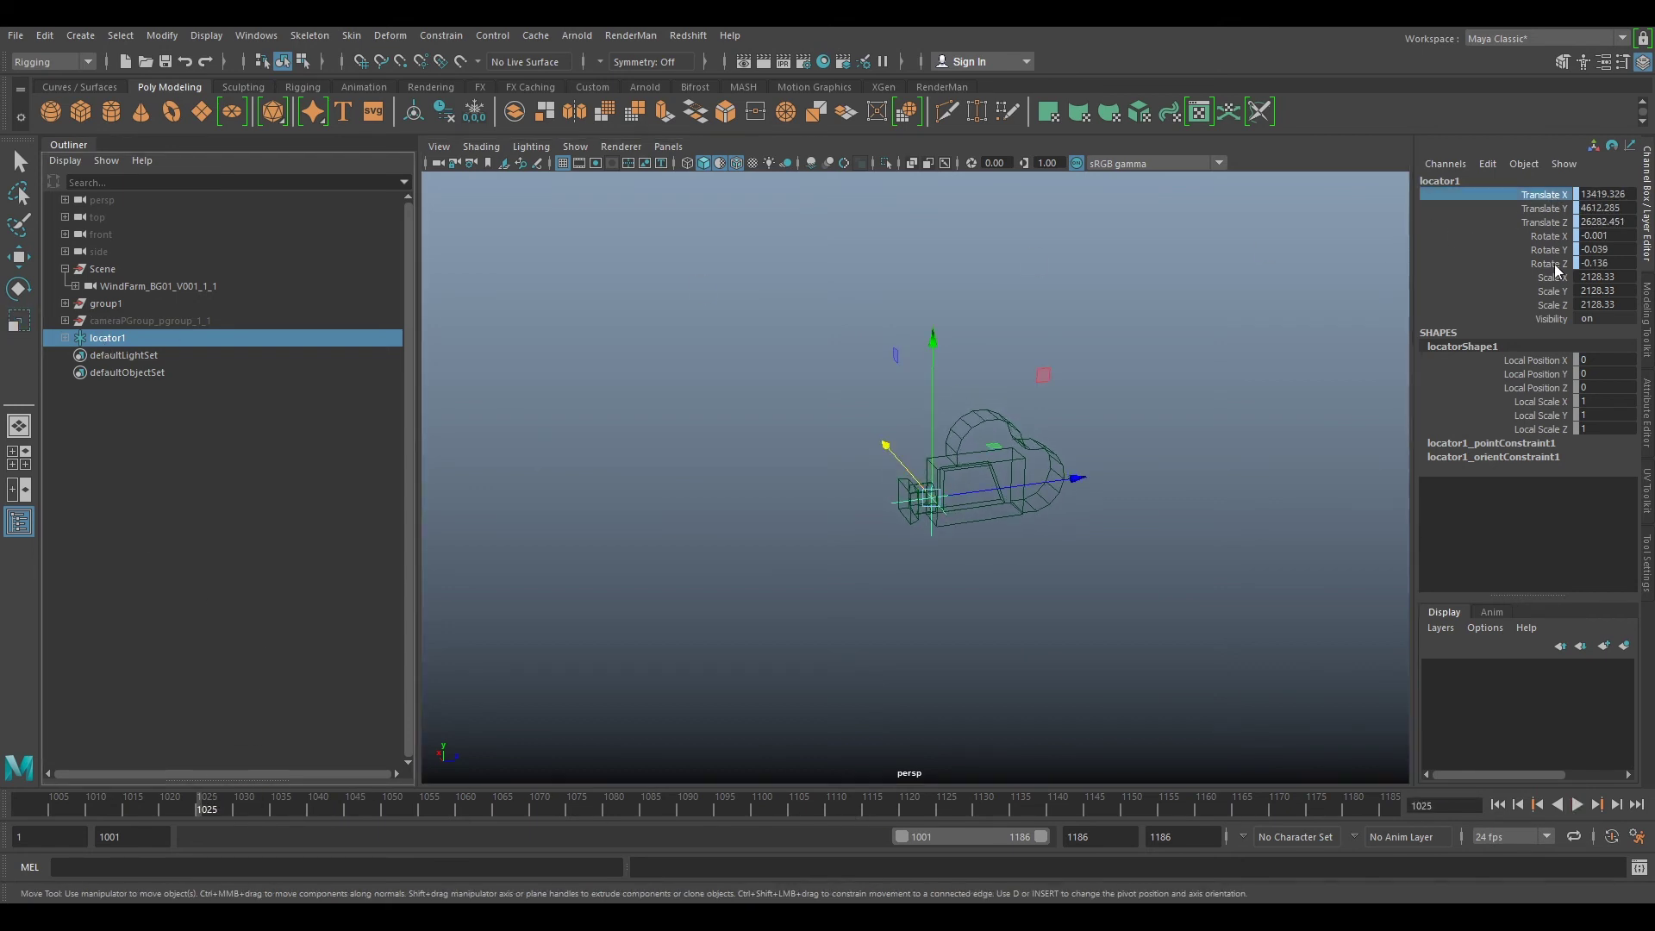
{"action": "left_click", "coordinate": [1554, 264], "text": "shift"}
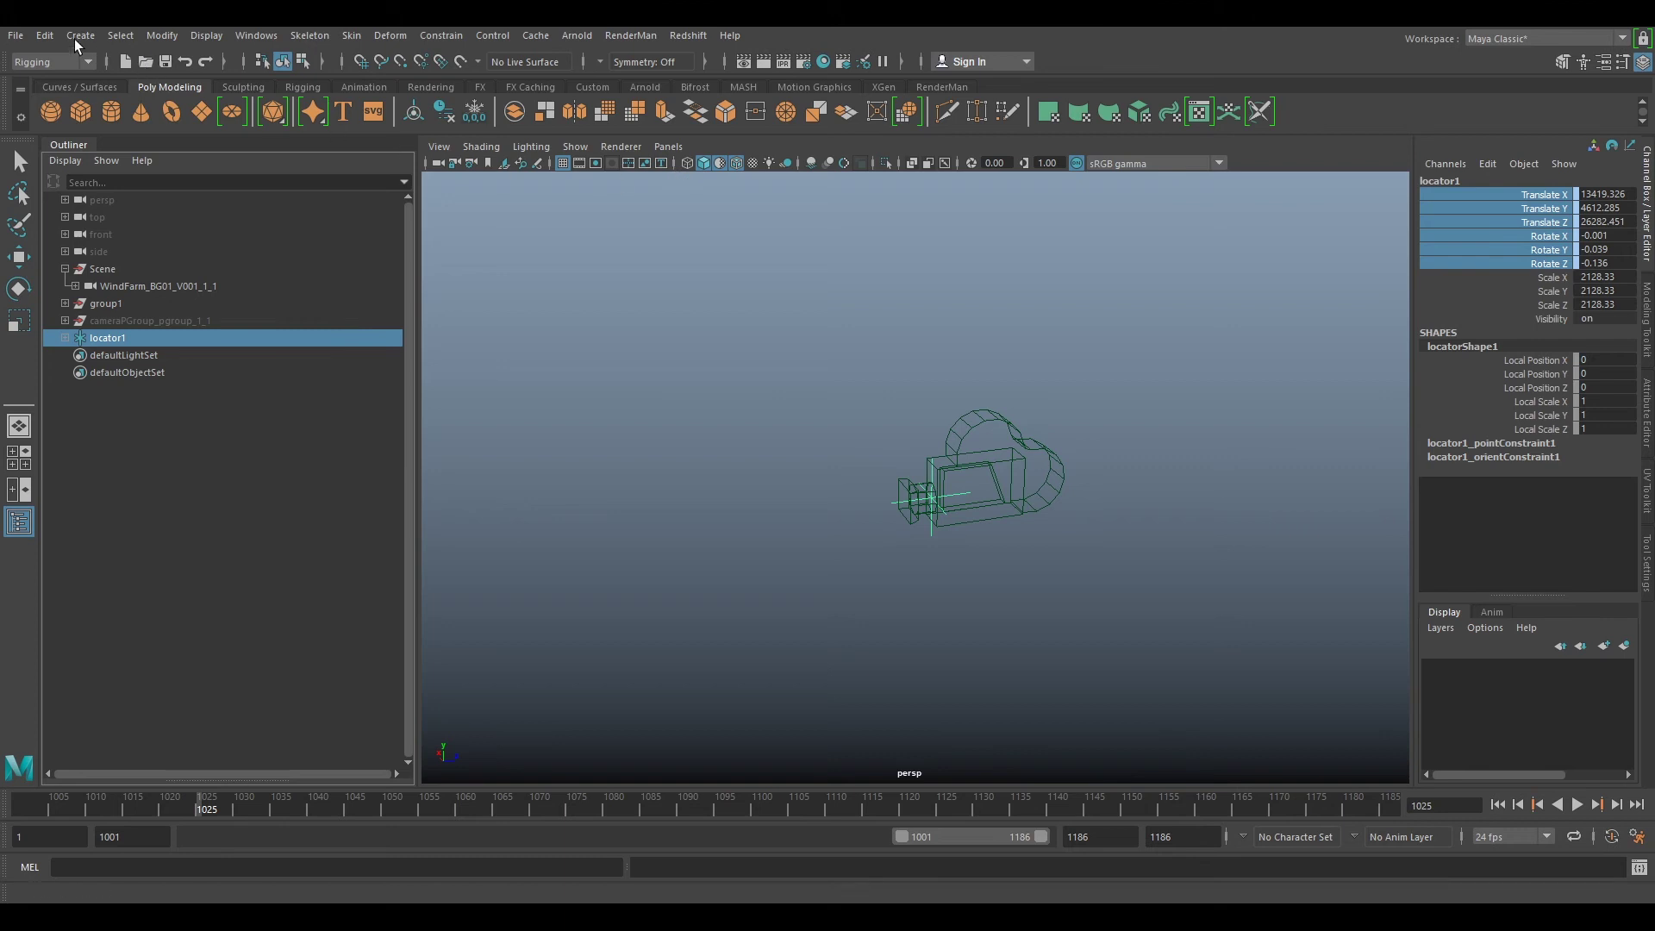
{"action": "left_click", "coordinate": [47, 36]}
{"action": "mouse_move", "coordinate": [91, 192]}
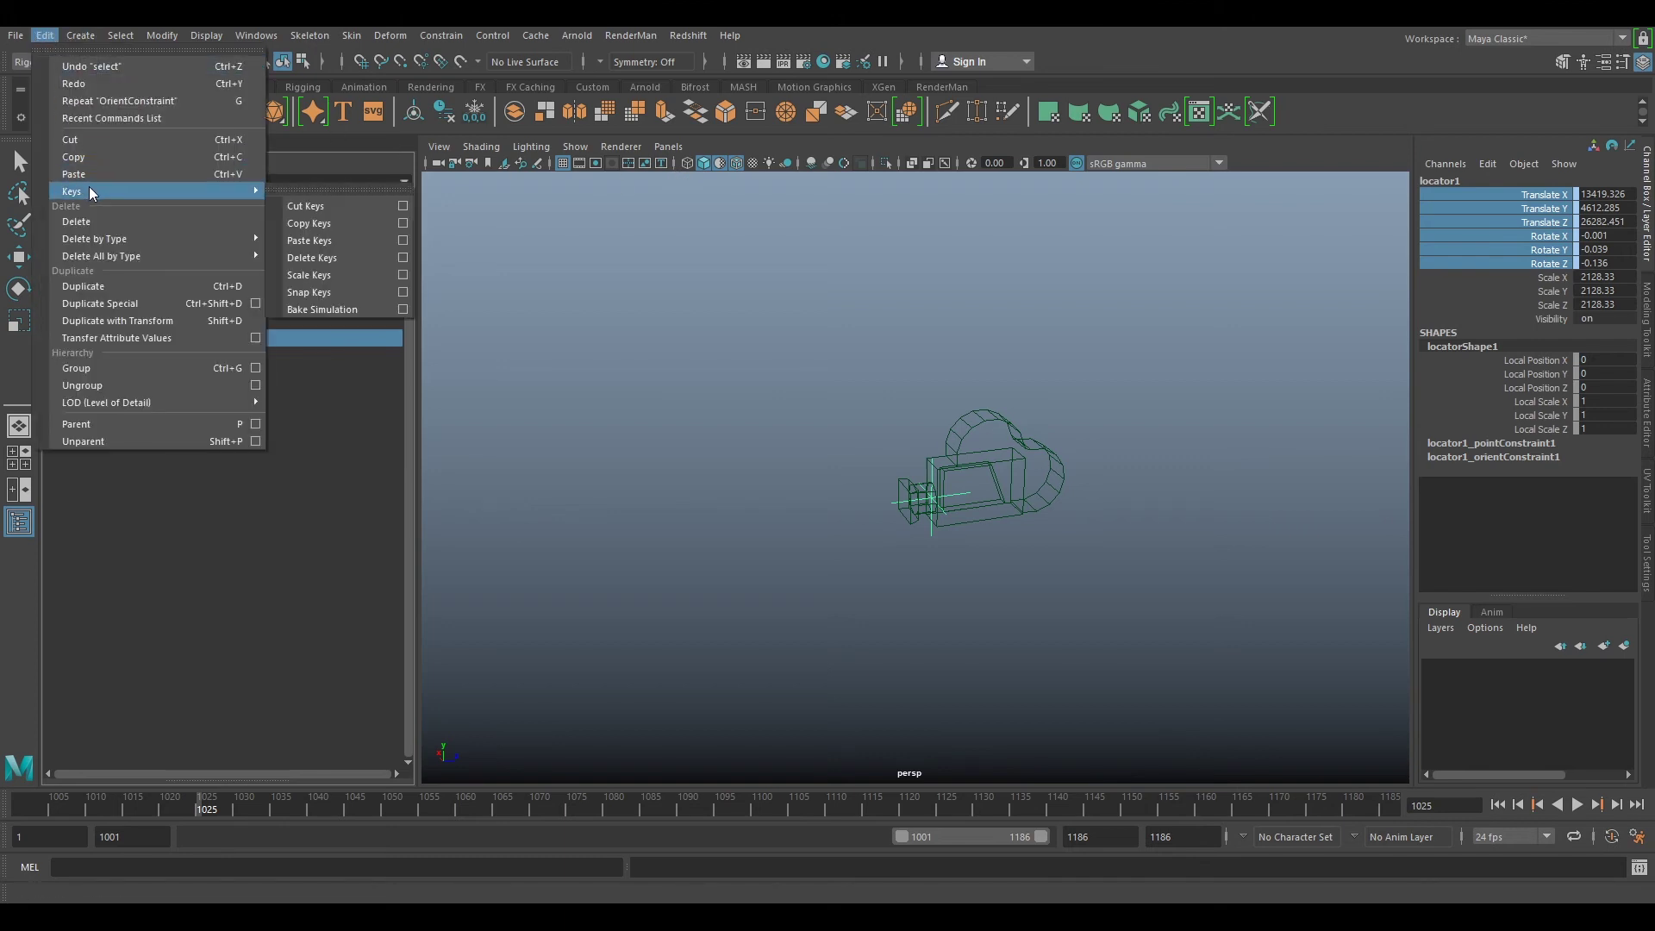
{"action": "left_click", "coordinate": [323, 309]}
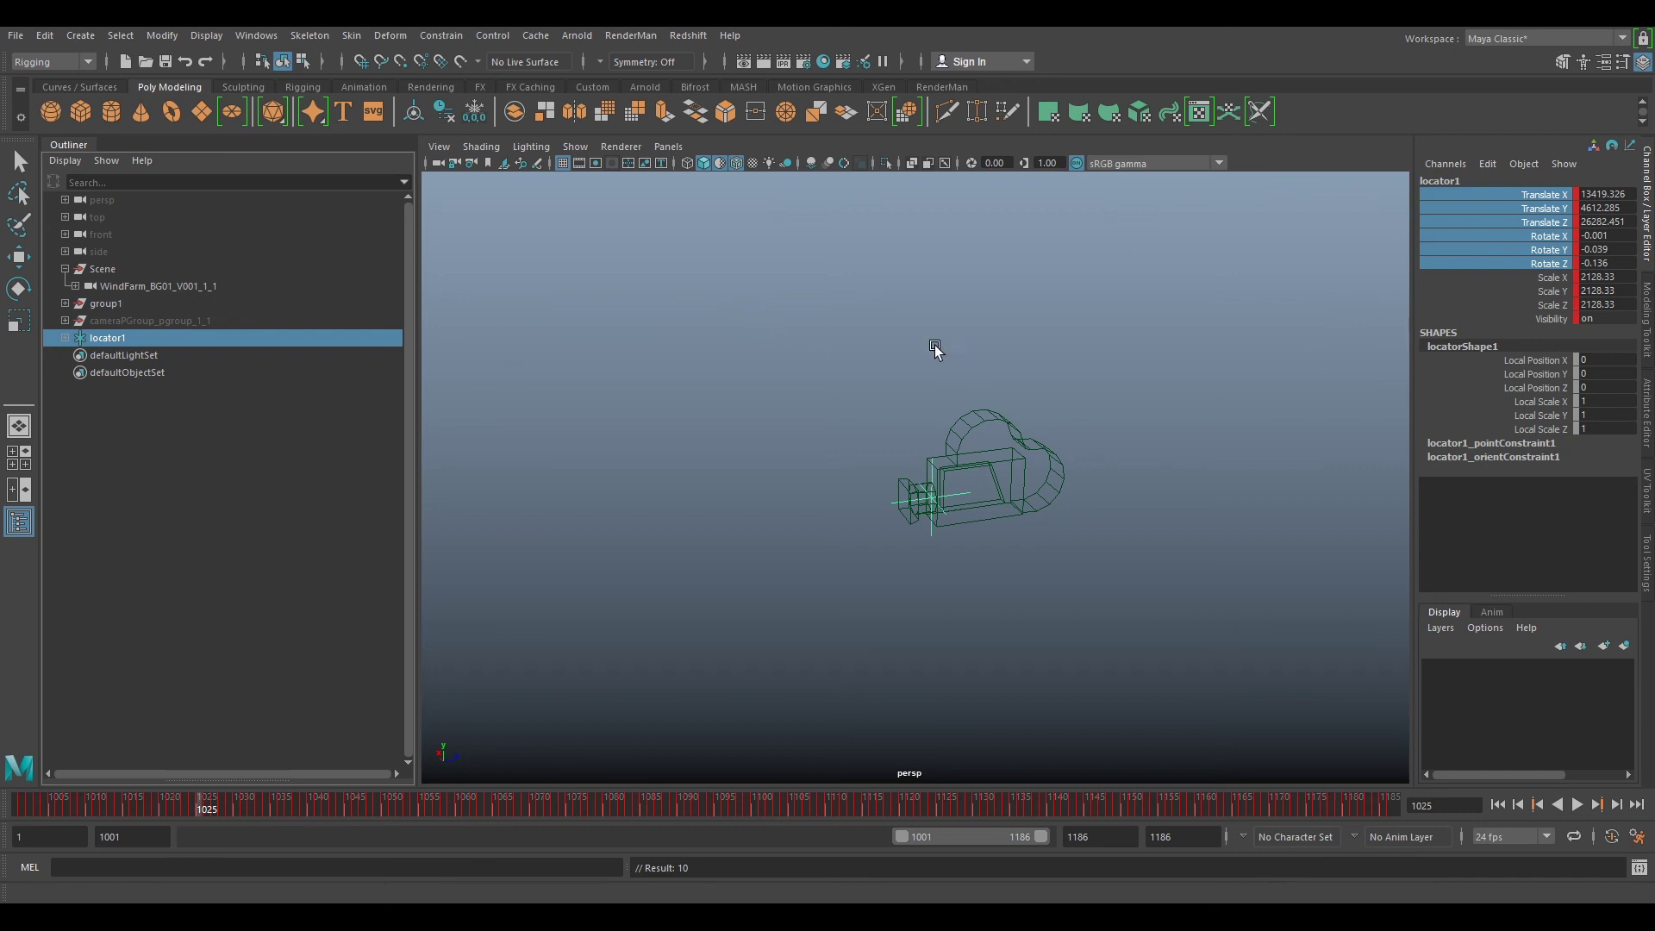
Step: Delete the point and orient constraints under locator1
{"action": "left_click", "coordinate": [65, 338]}
{"action": "left_click", "coordinate": [124, 372]}
{"action": "key", "text": "r"}
{"action": "left_click", "coordinate": [138, 390], "text": "shift"}
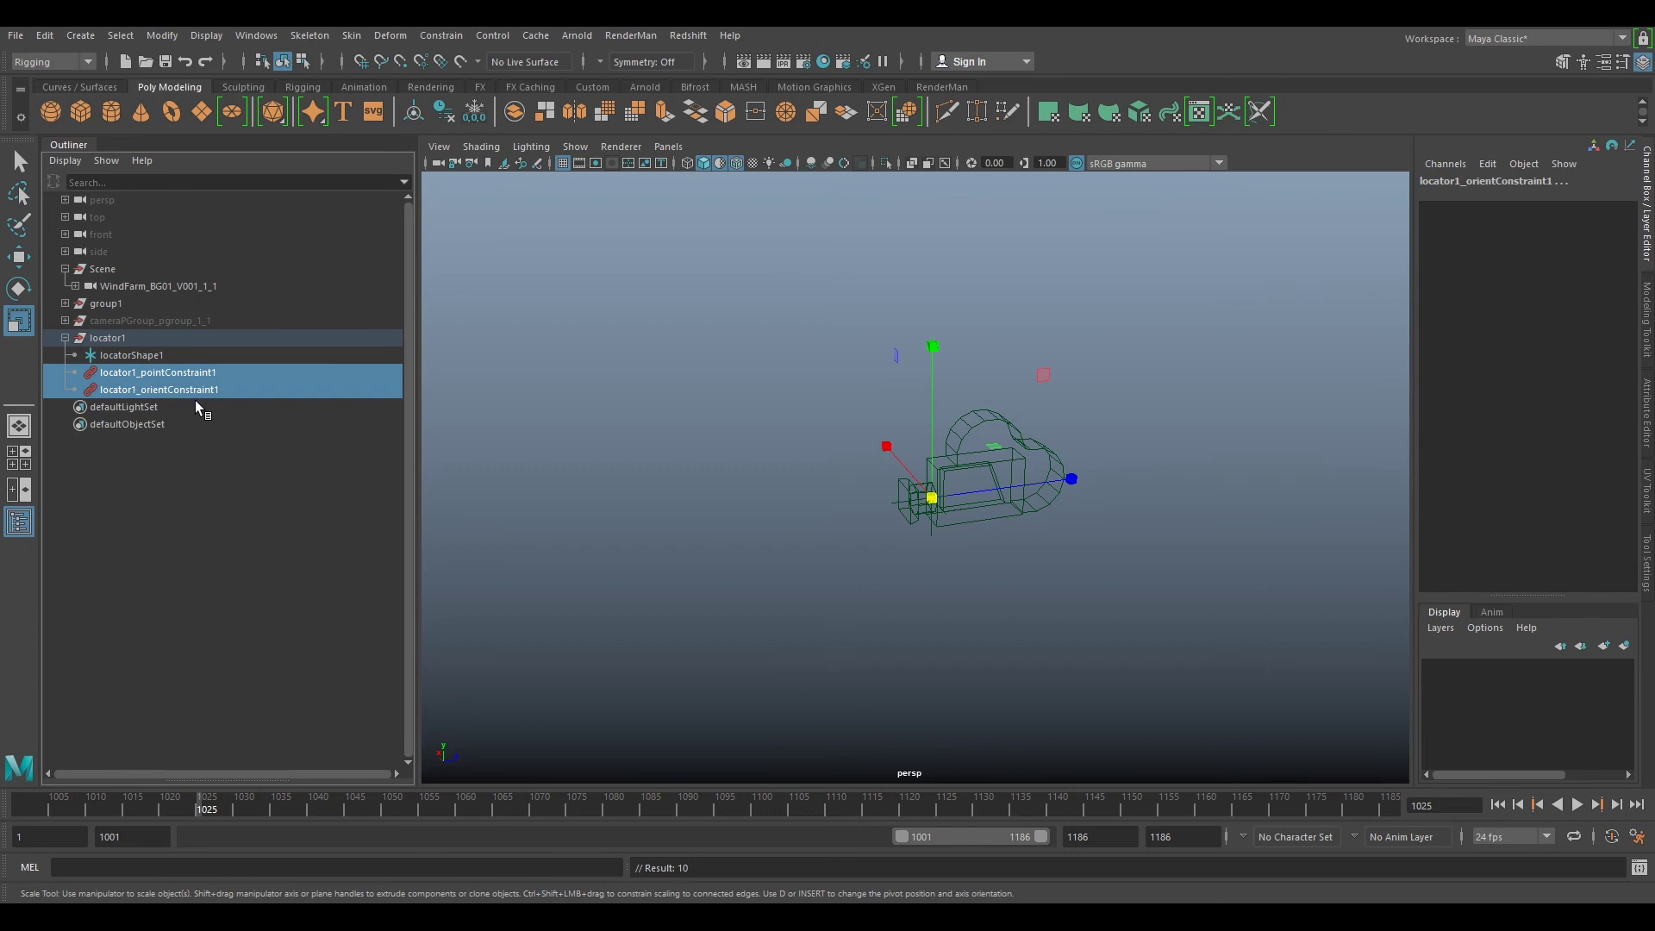
{"action": "key", "text": "Delete"}
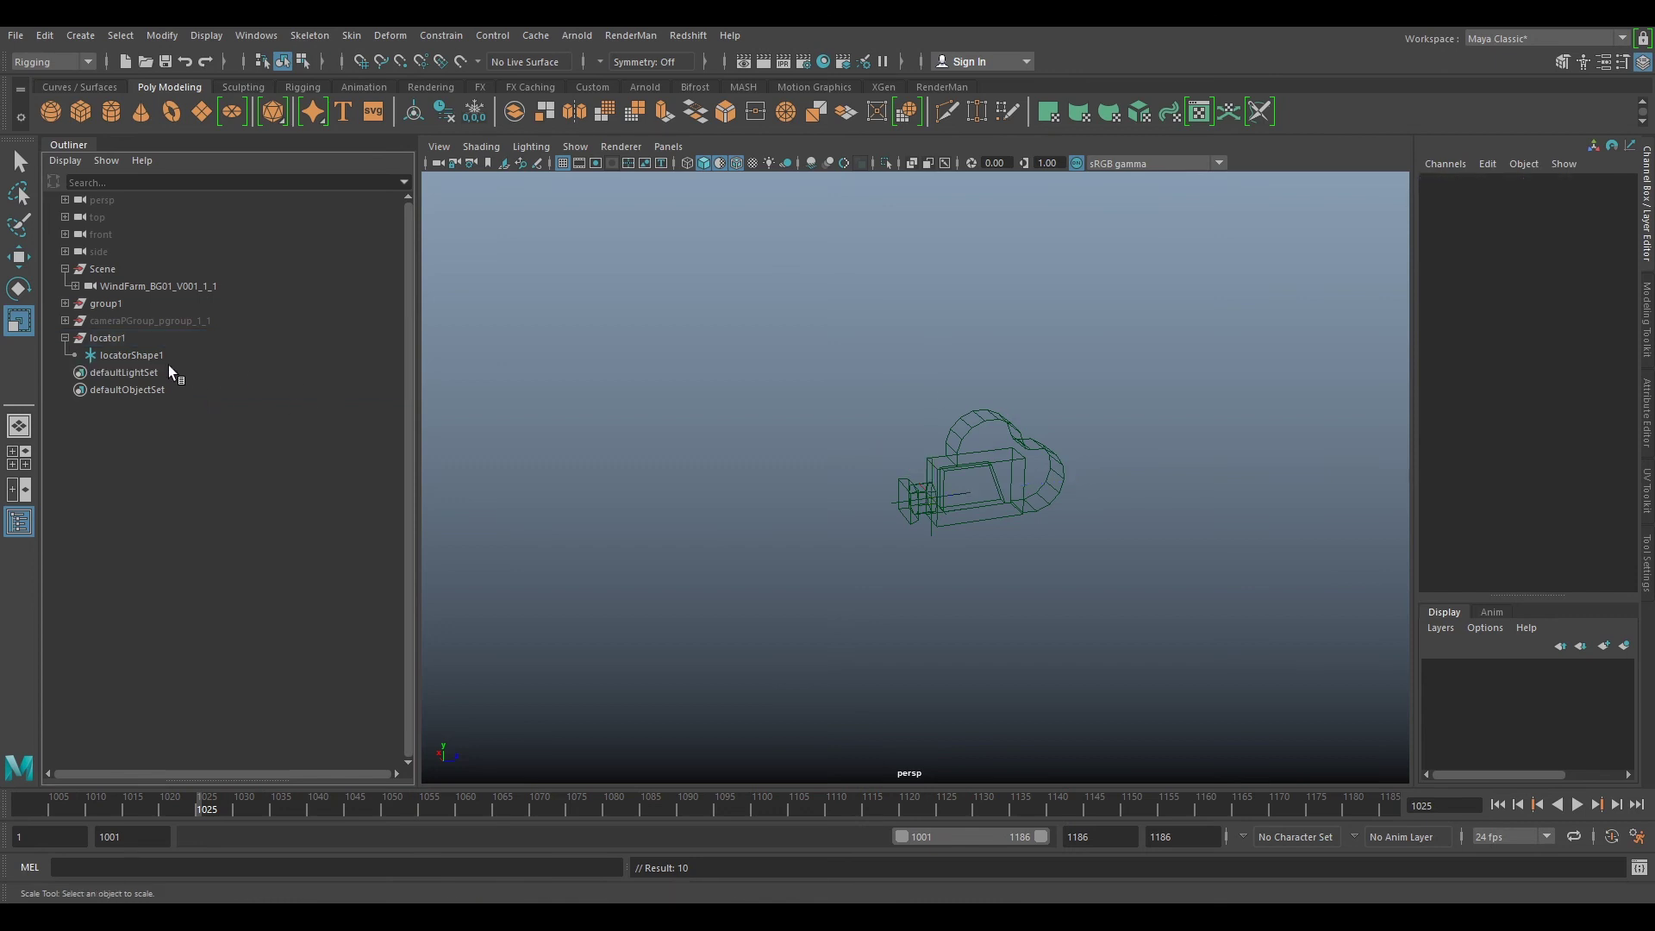
Step: Unparent the WindFarm_BG01_V001_1_1 camera from Scene and play the timeline to compare it with the locator
{"action": "left_click", "coordinate": [148, 288]}
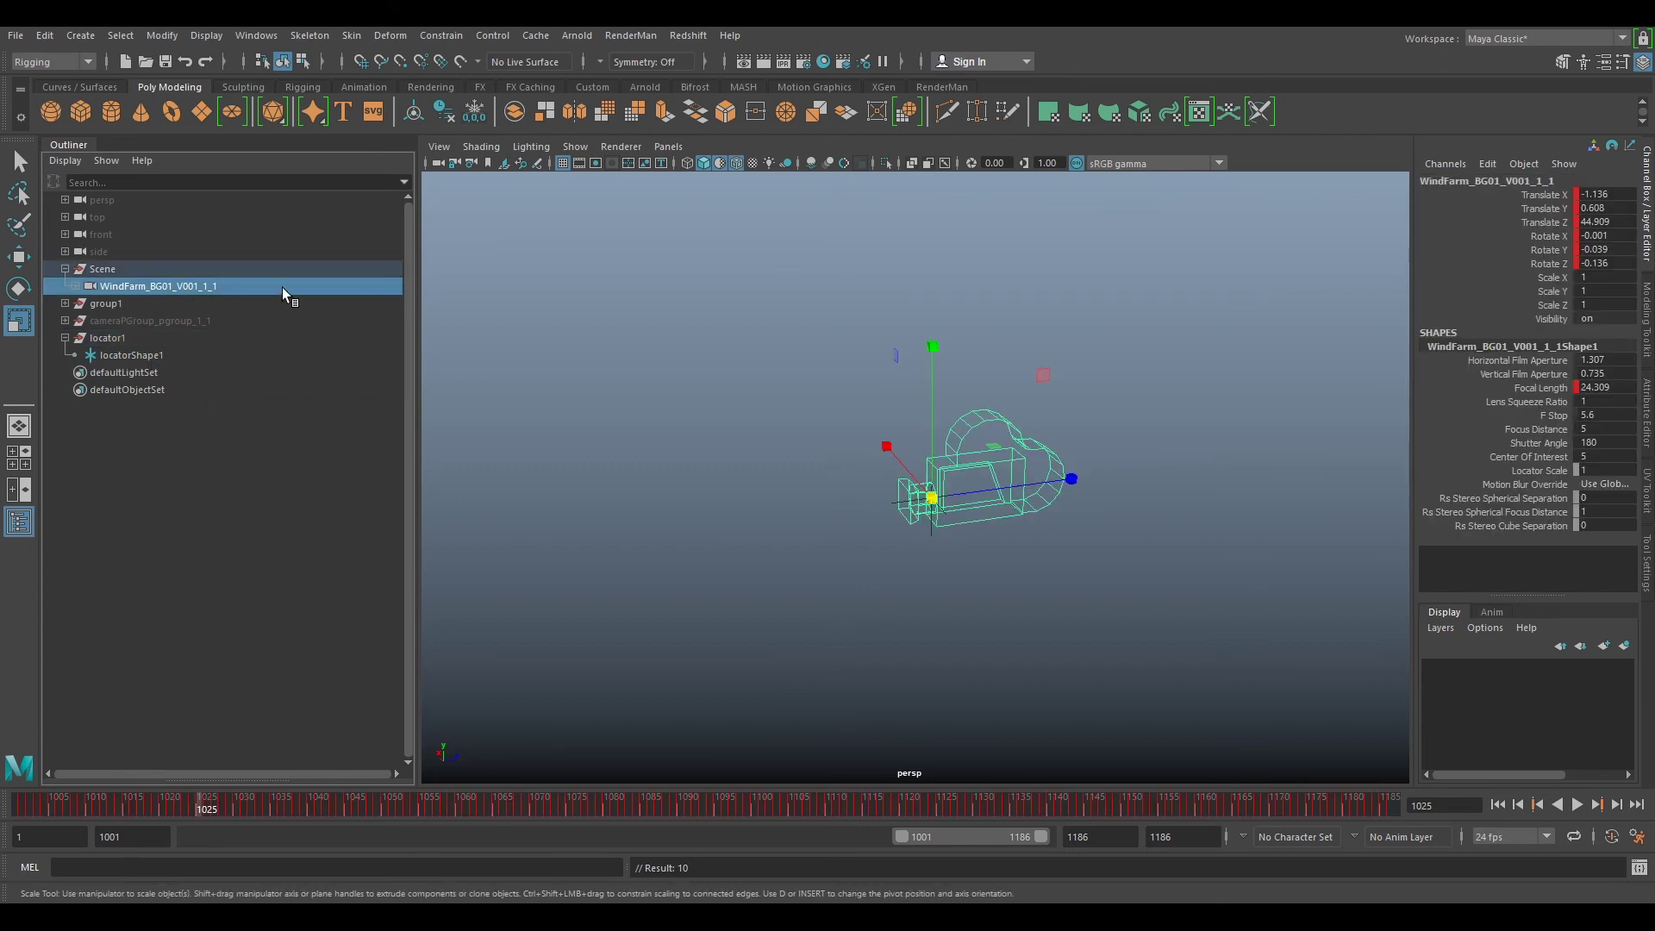
{"action": "key", "text": "shift+p"}
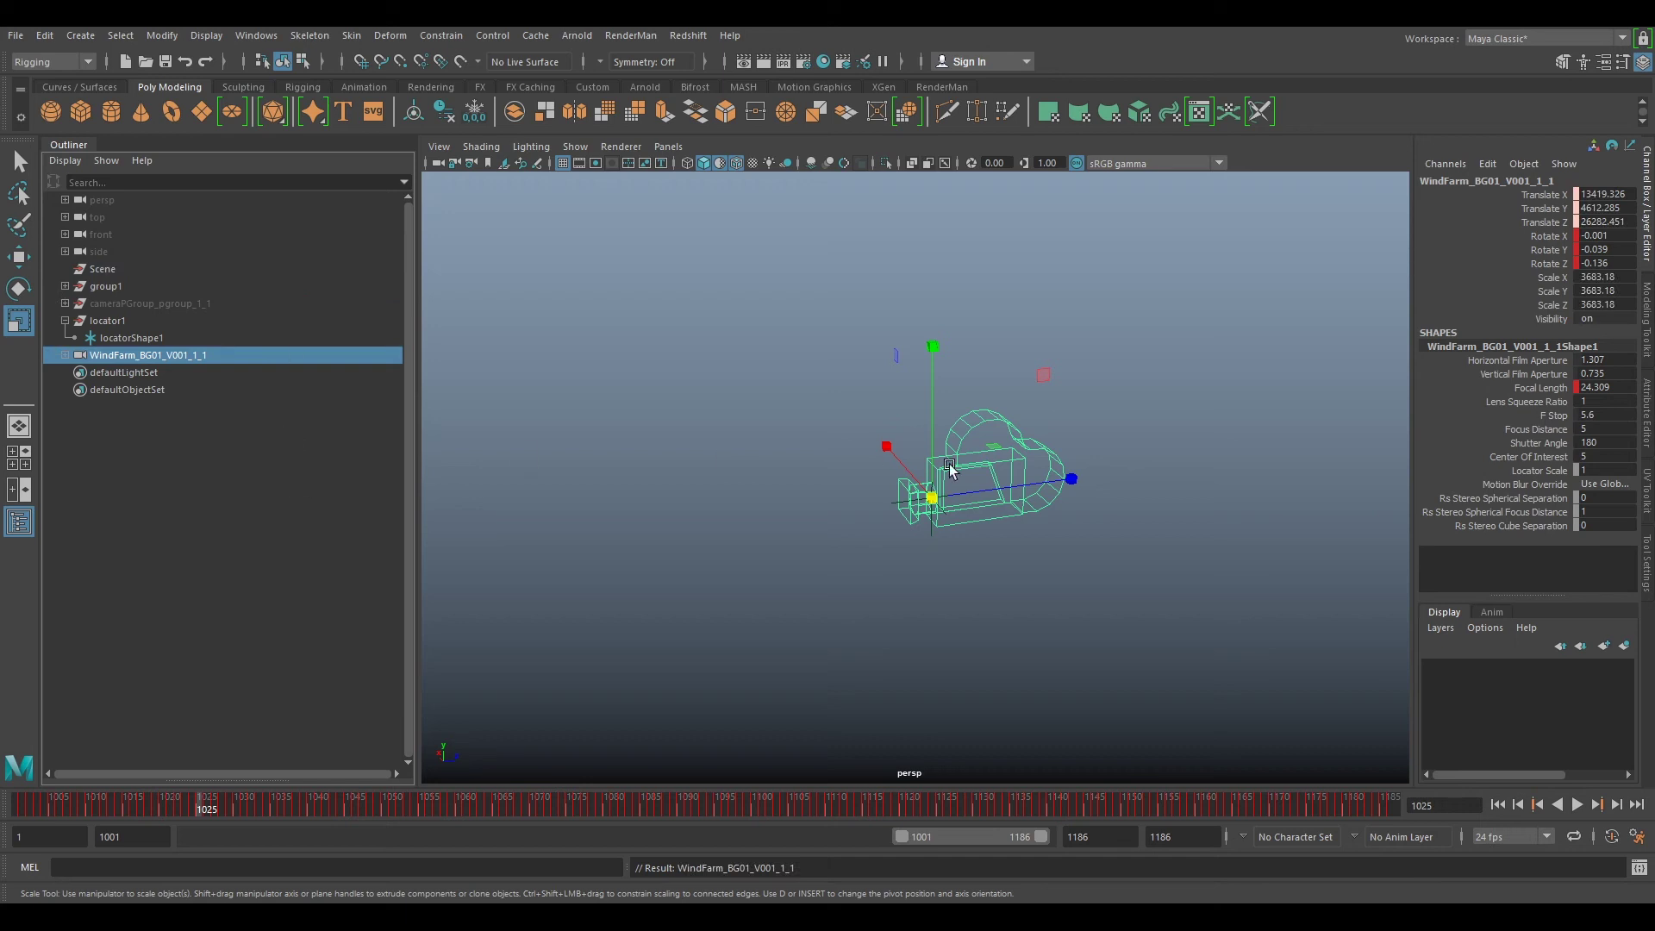
{"action": "key", "text": "alt+v"}
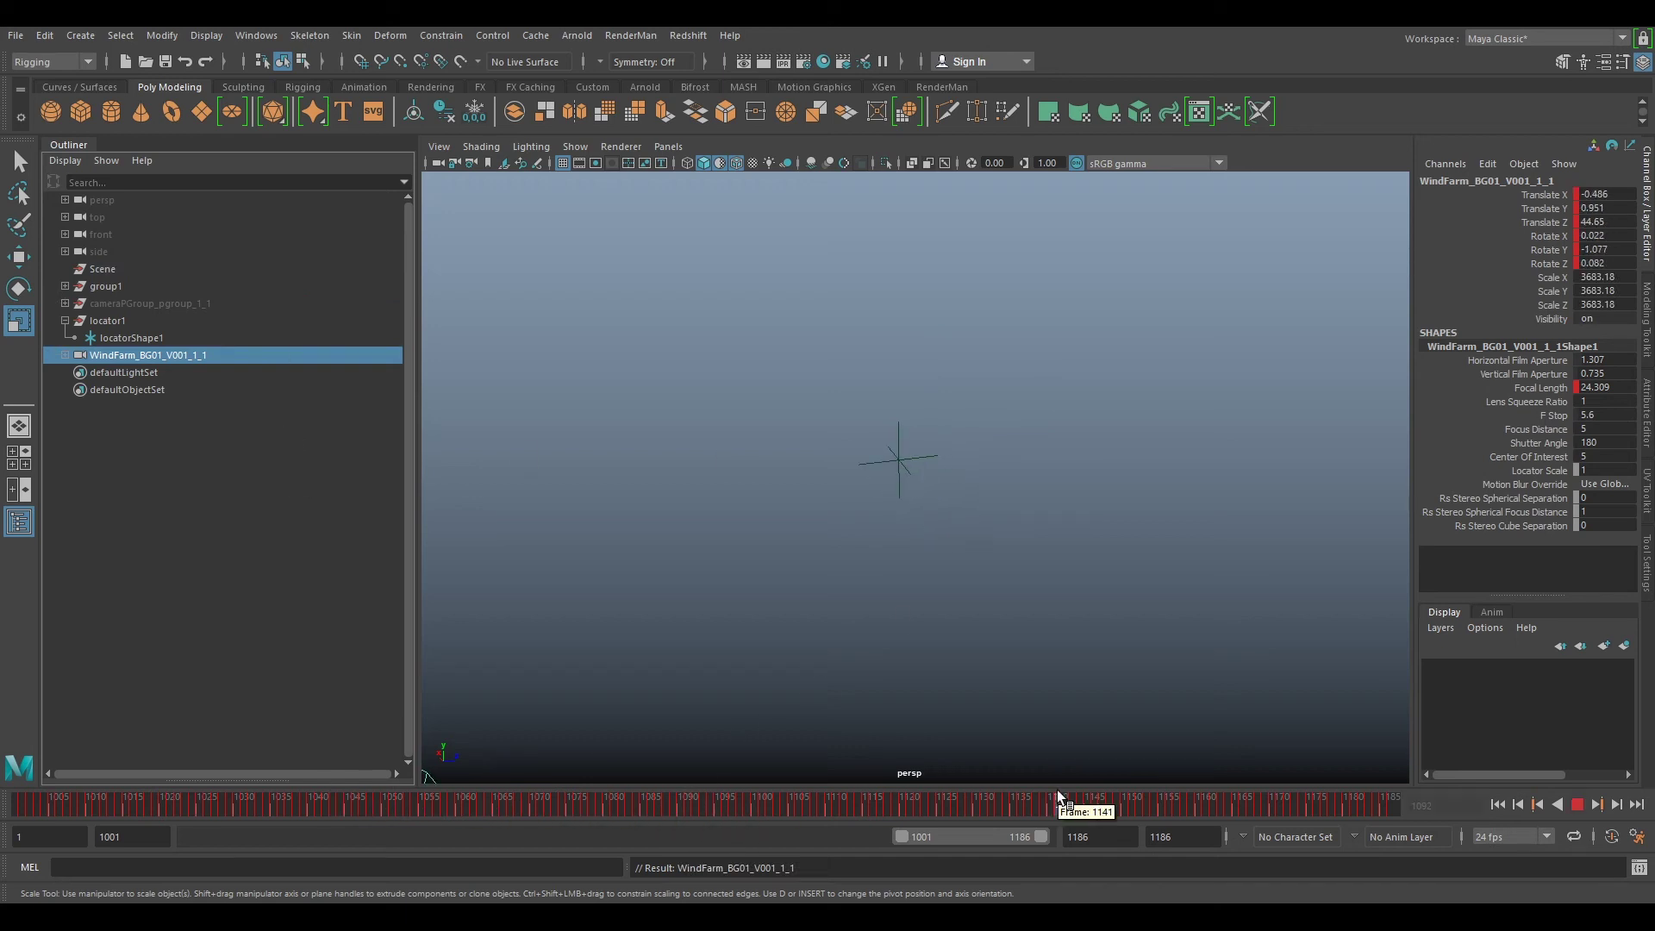
{"action": "key", "text": "alt+v"}
Step: Constrain the WindFarm_BG01_V001_1_1 camera to locator1 with point and orient constraints
{"action": "left_click", "coordinate": [66, 320]}
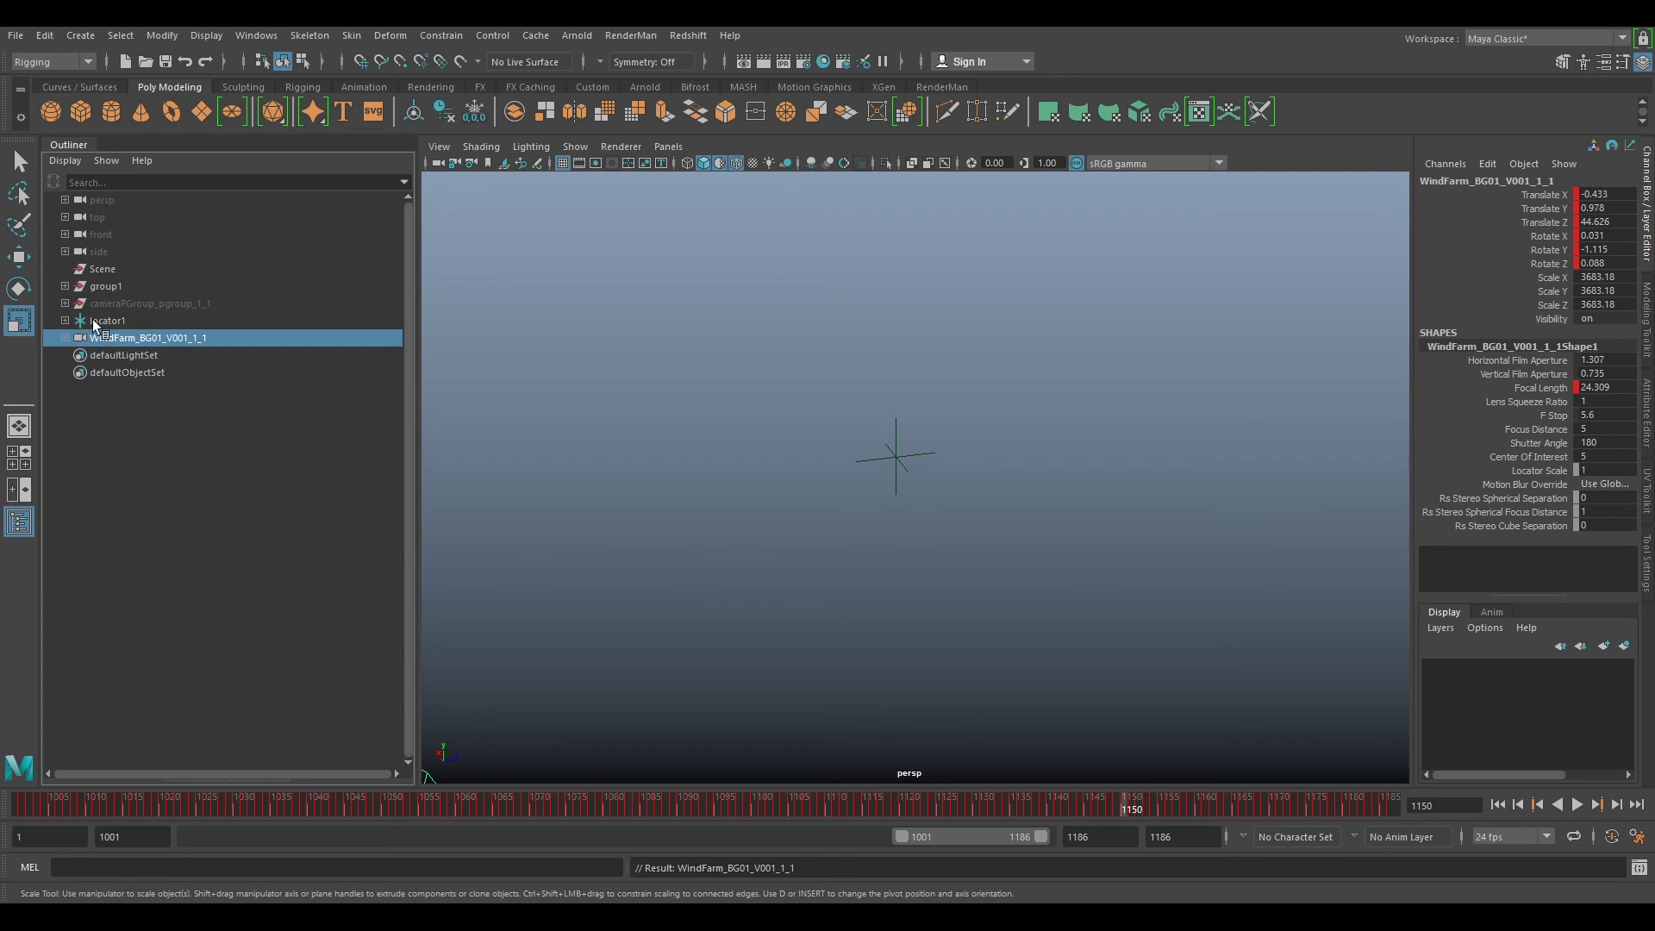
{"action": "left_click_drag", "start_coordinate": [155, 321], "coordinate": [164, 334]}
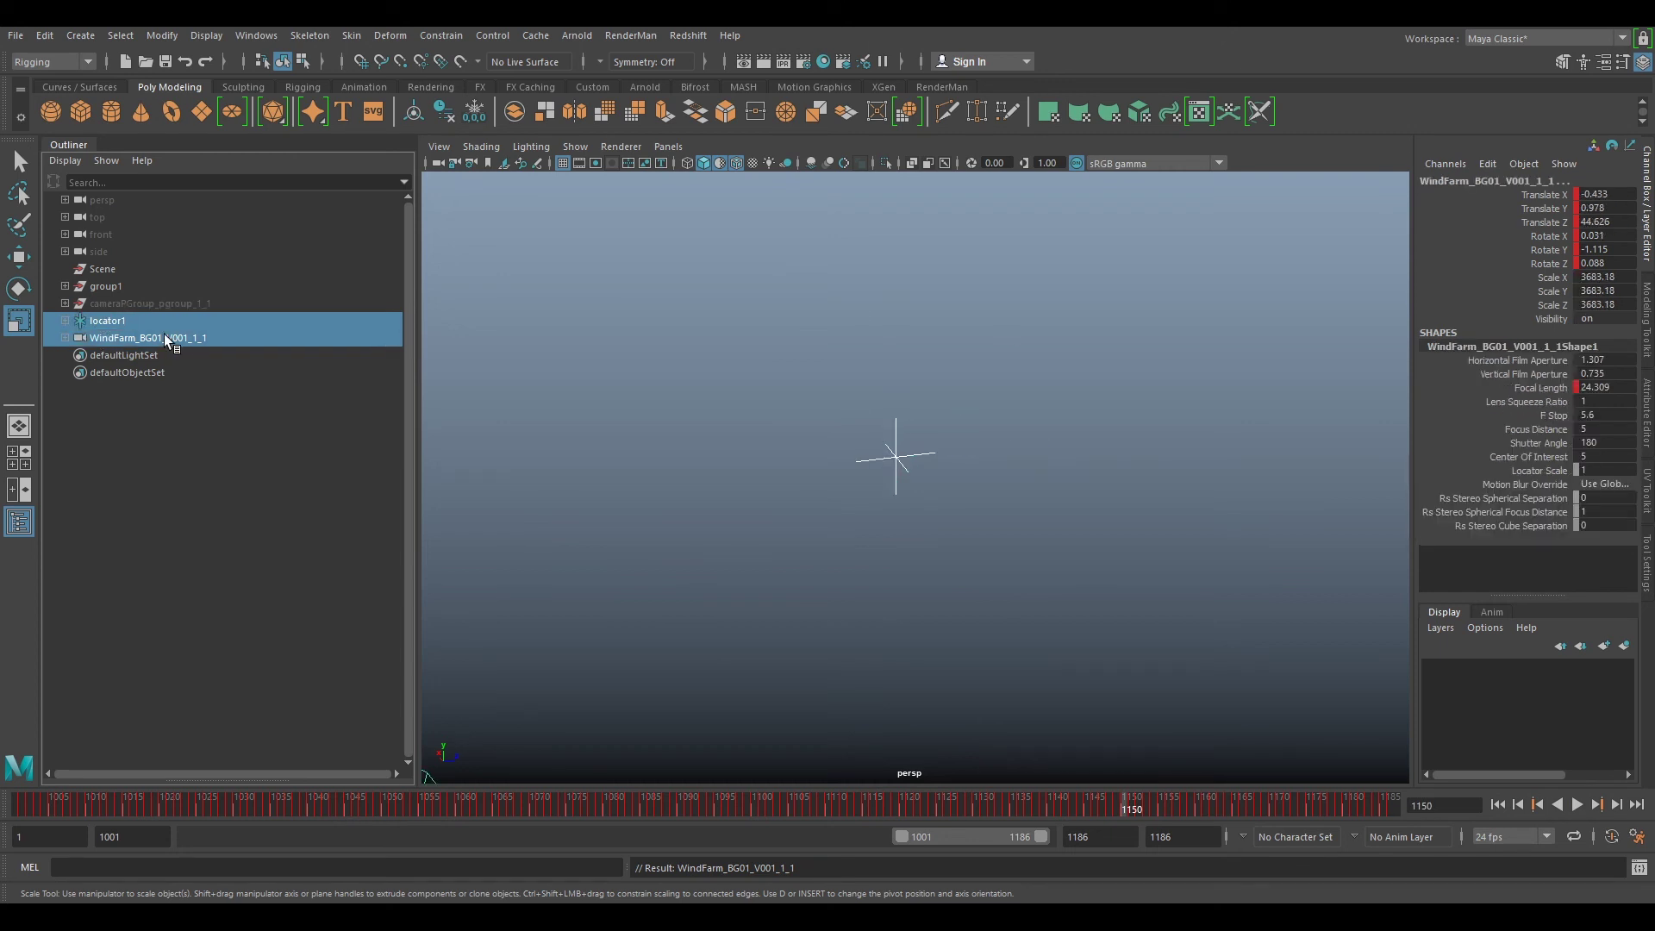
{"action": "left_click", "coordinate": [455, 38]}
{"action": "left_click", "coordinate": [459, 94]}
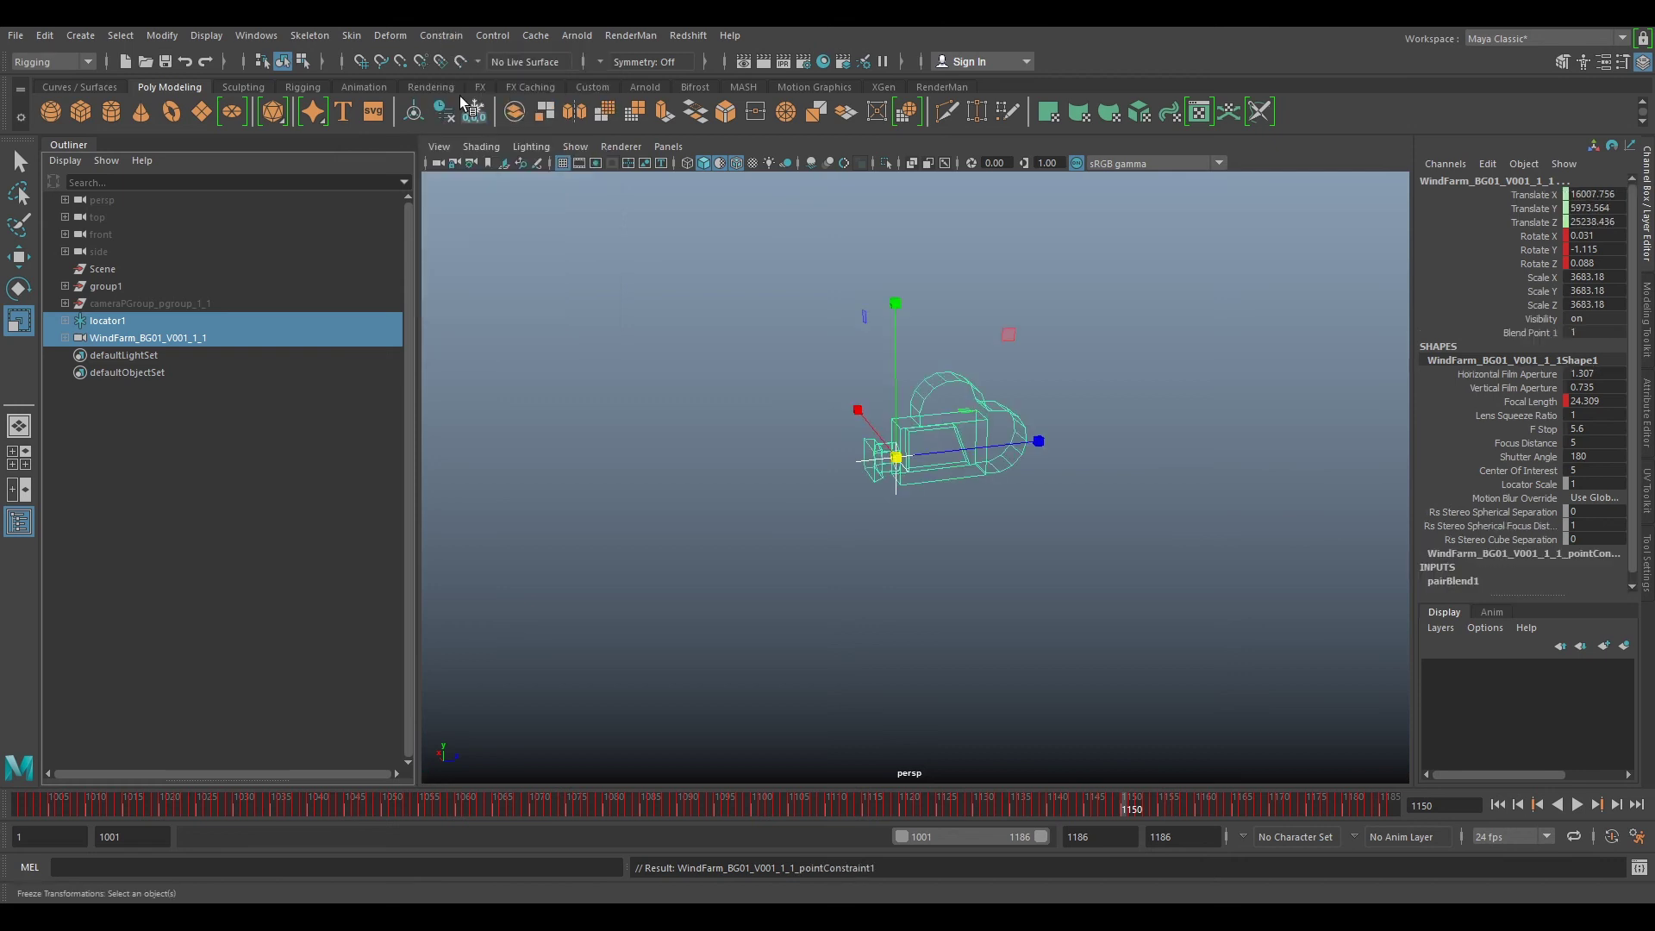
{"action": "left_click", "coordinate": [454, 36]}
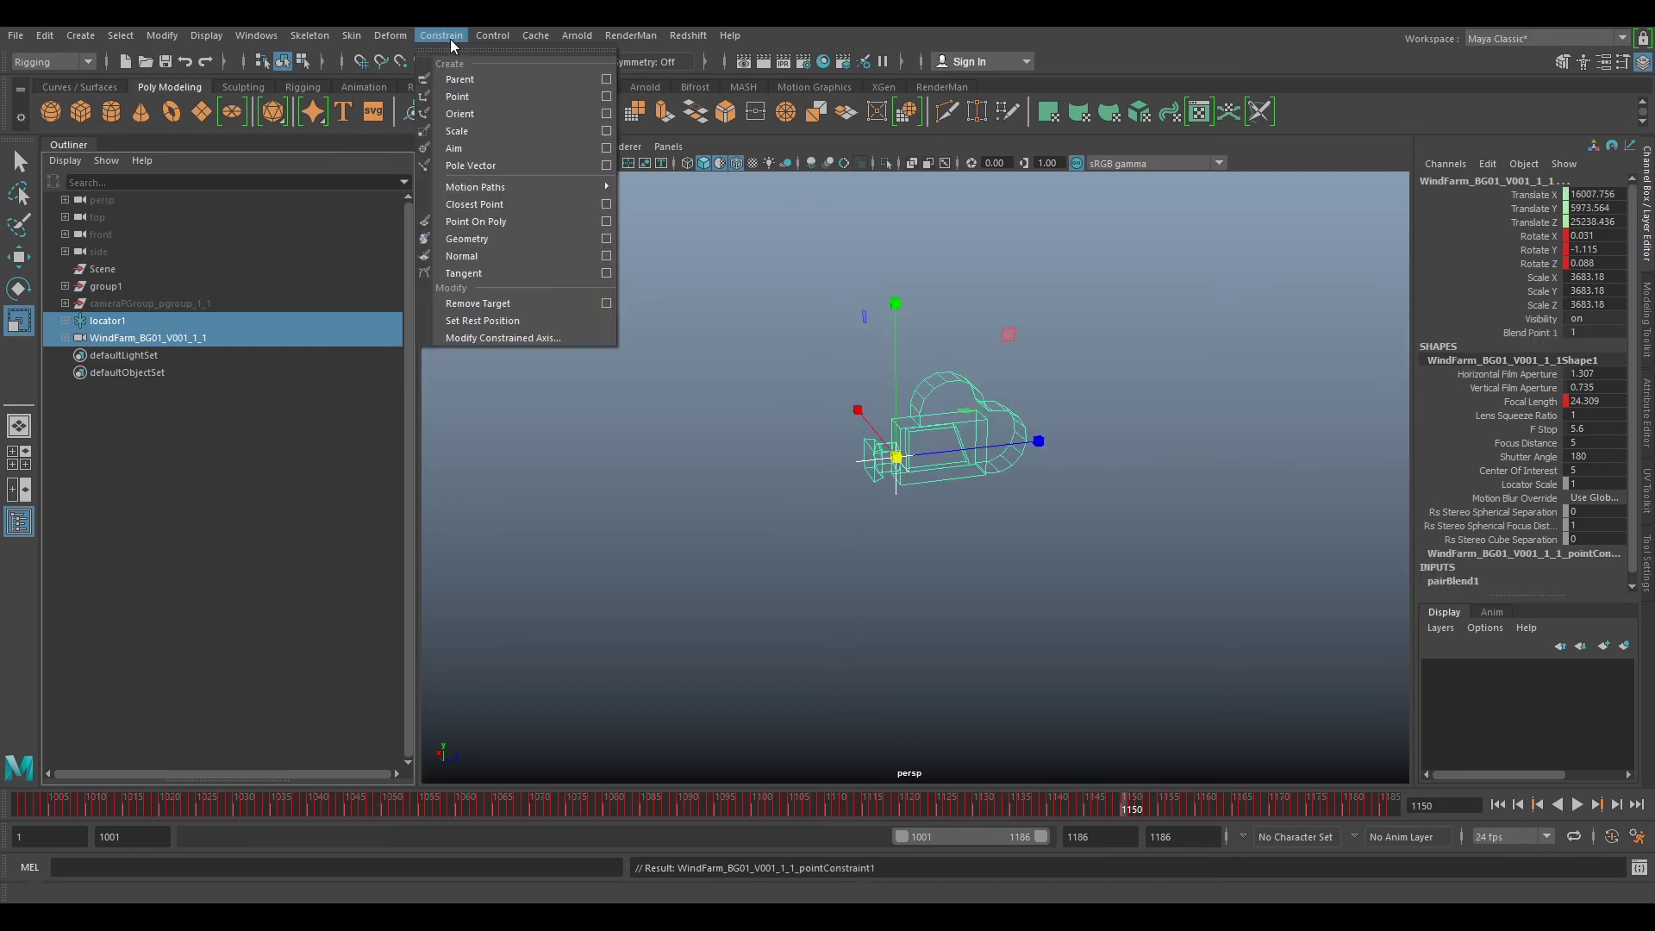
{"action": "left_click", "coordinate": [459, 110]}
Step: Check the constrained camera's motion by playing and scrubbing the timeline to frame 1176
{"action": "left_click", "coordinate": [131, 342]}
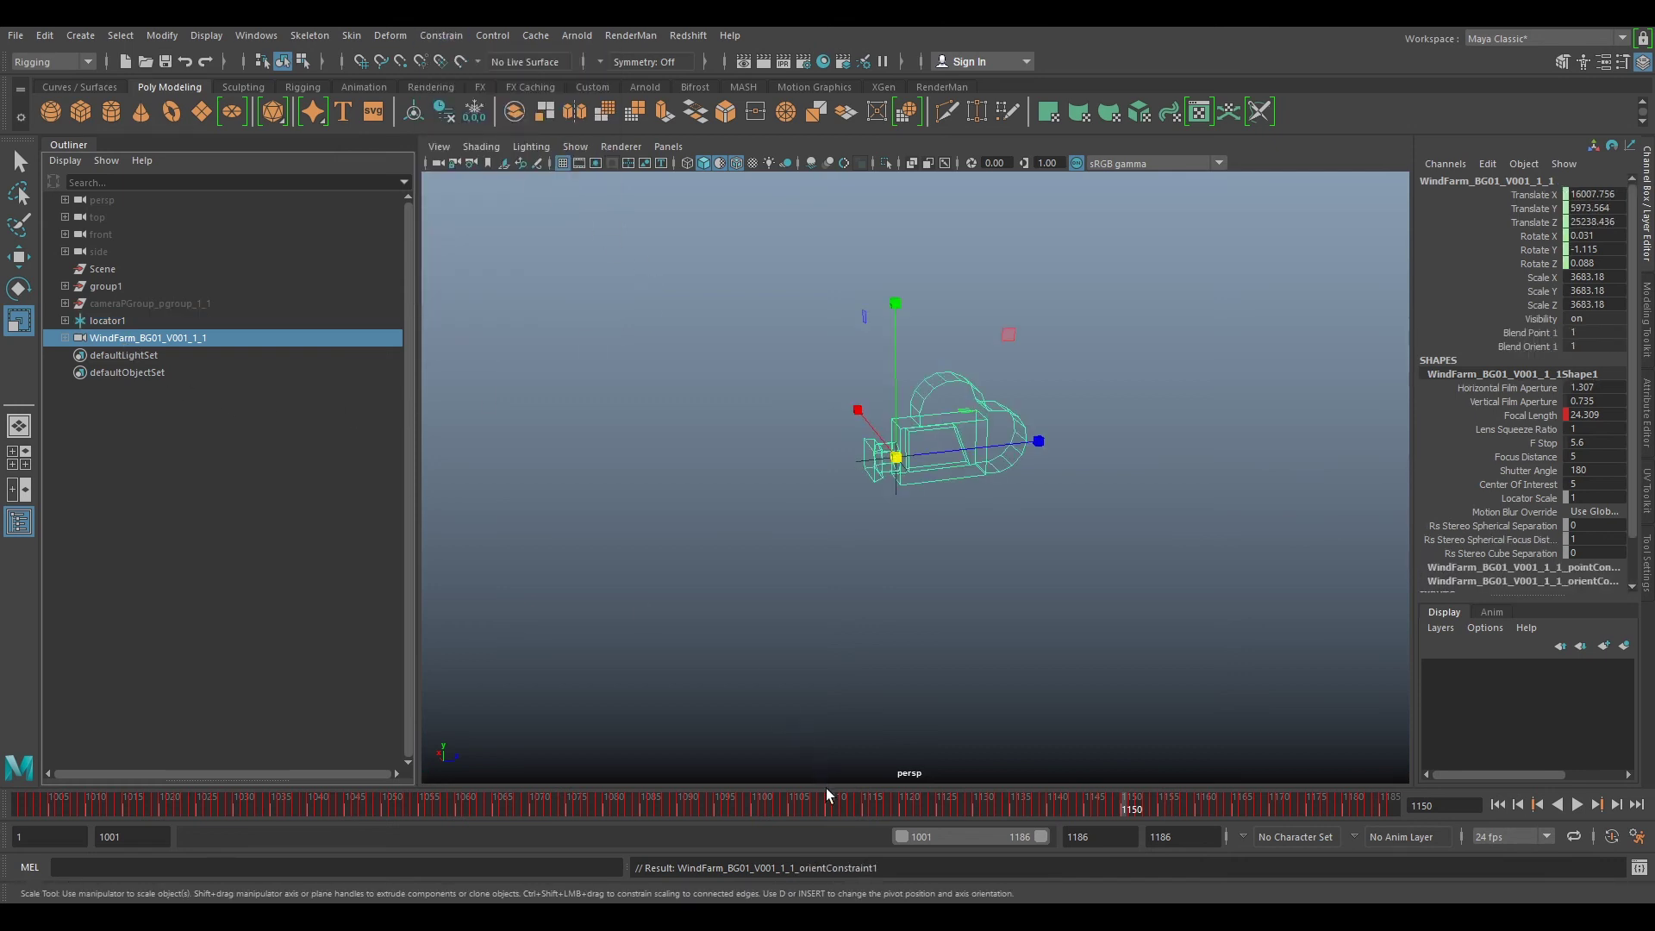
{"action": "key", "text": "alt+v"}
{"action": "left_click_drag", "start_coordinate": [121, 736], "coordinate": [1322, 806]}
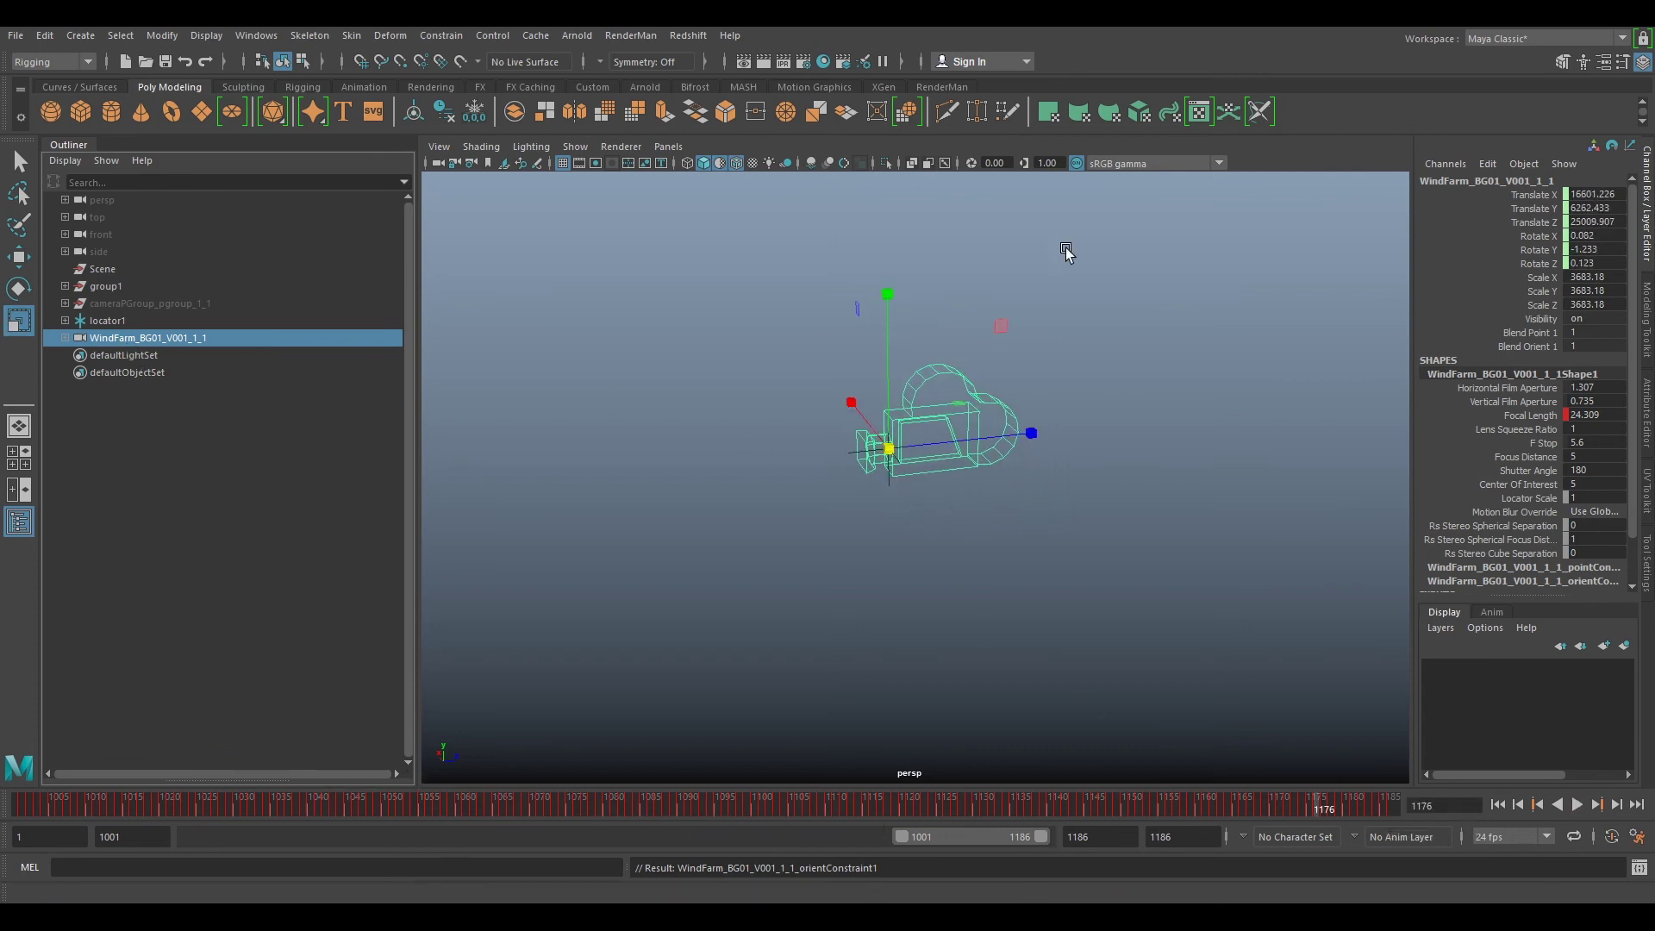
Step: Bake the WindFarm_BG01_V001_1_1 camera's translate and rotate channels with Bake Simulation
{"action": "left_click_drag", "start_coordinate": [1548, 198], "coordinate": [1543, 261]}
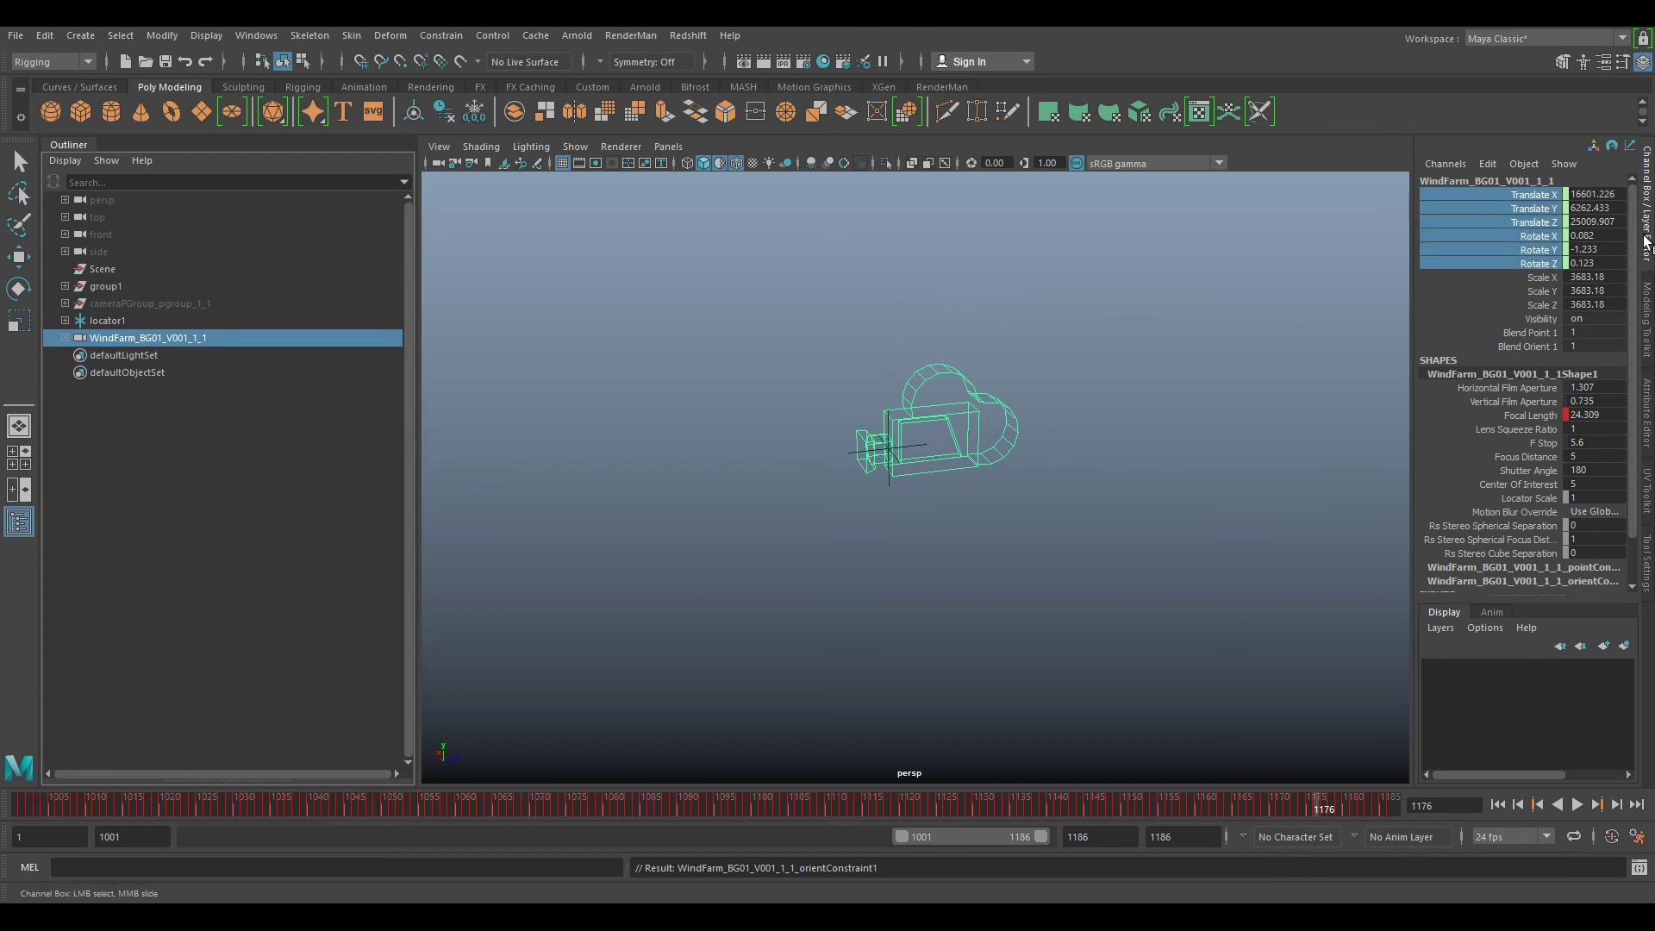
{"action": "left_click", "coordinate": [41, 41]}
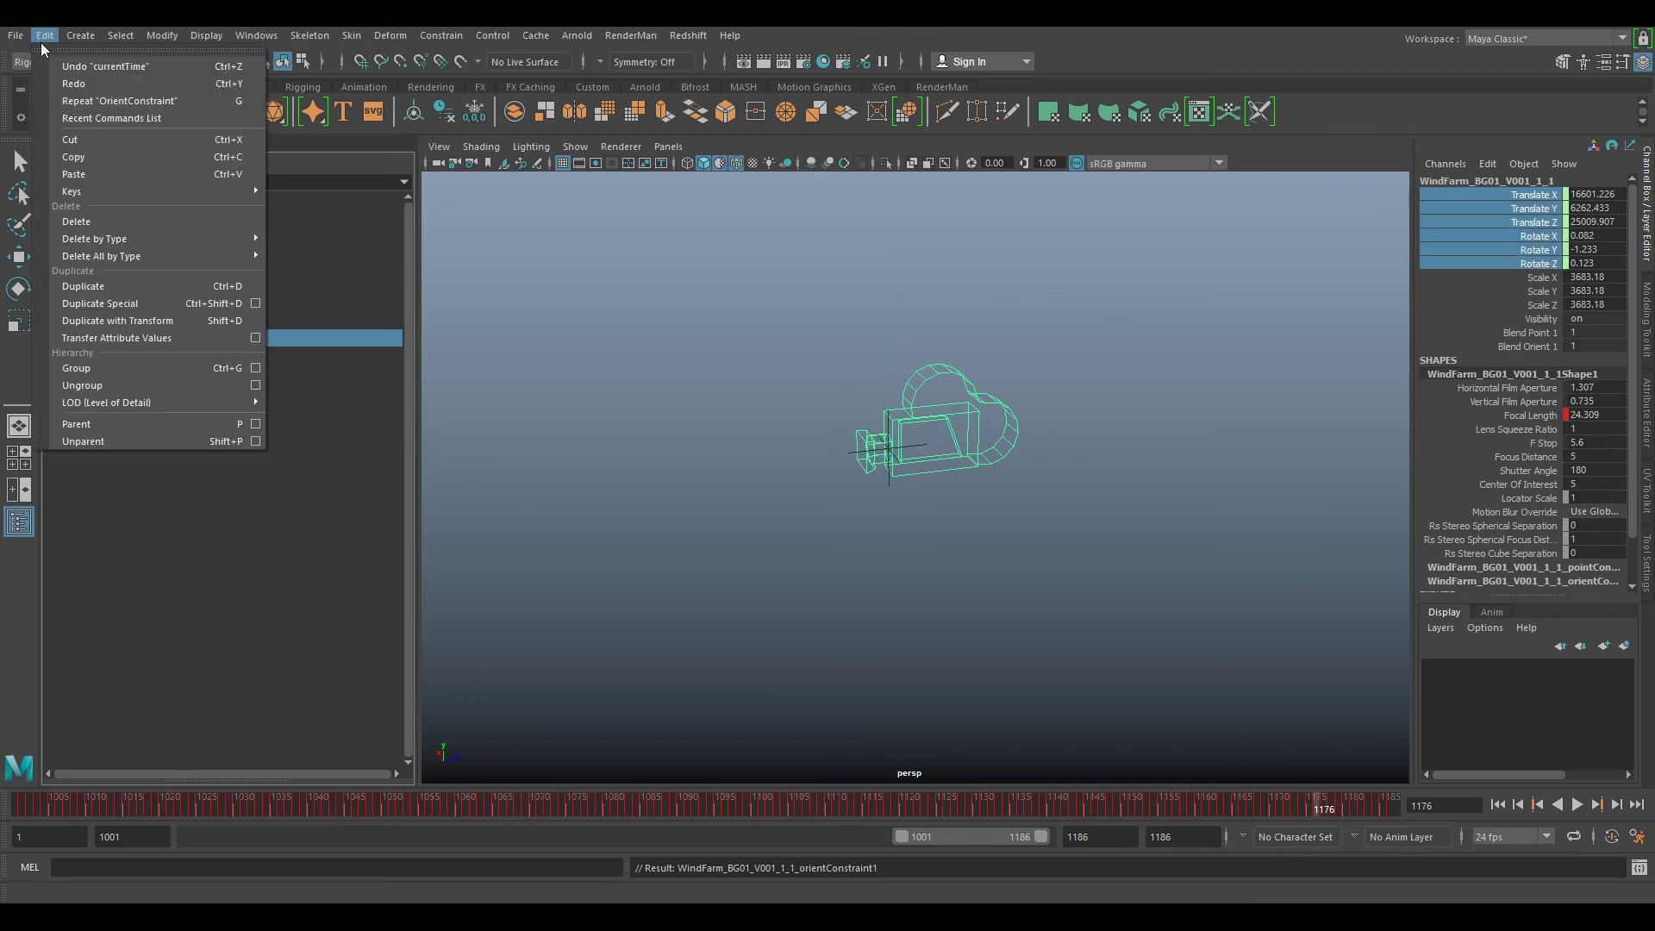
{"action": "mouse_move", "coordinate": [89, 193]}
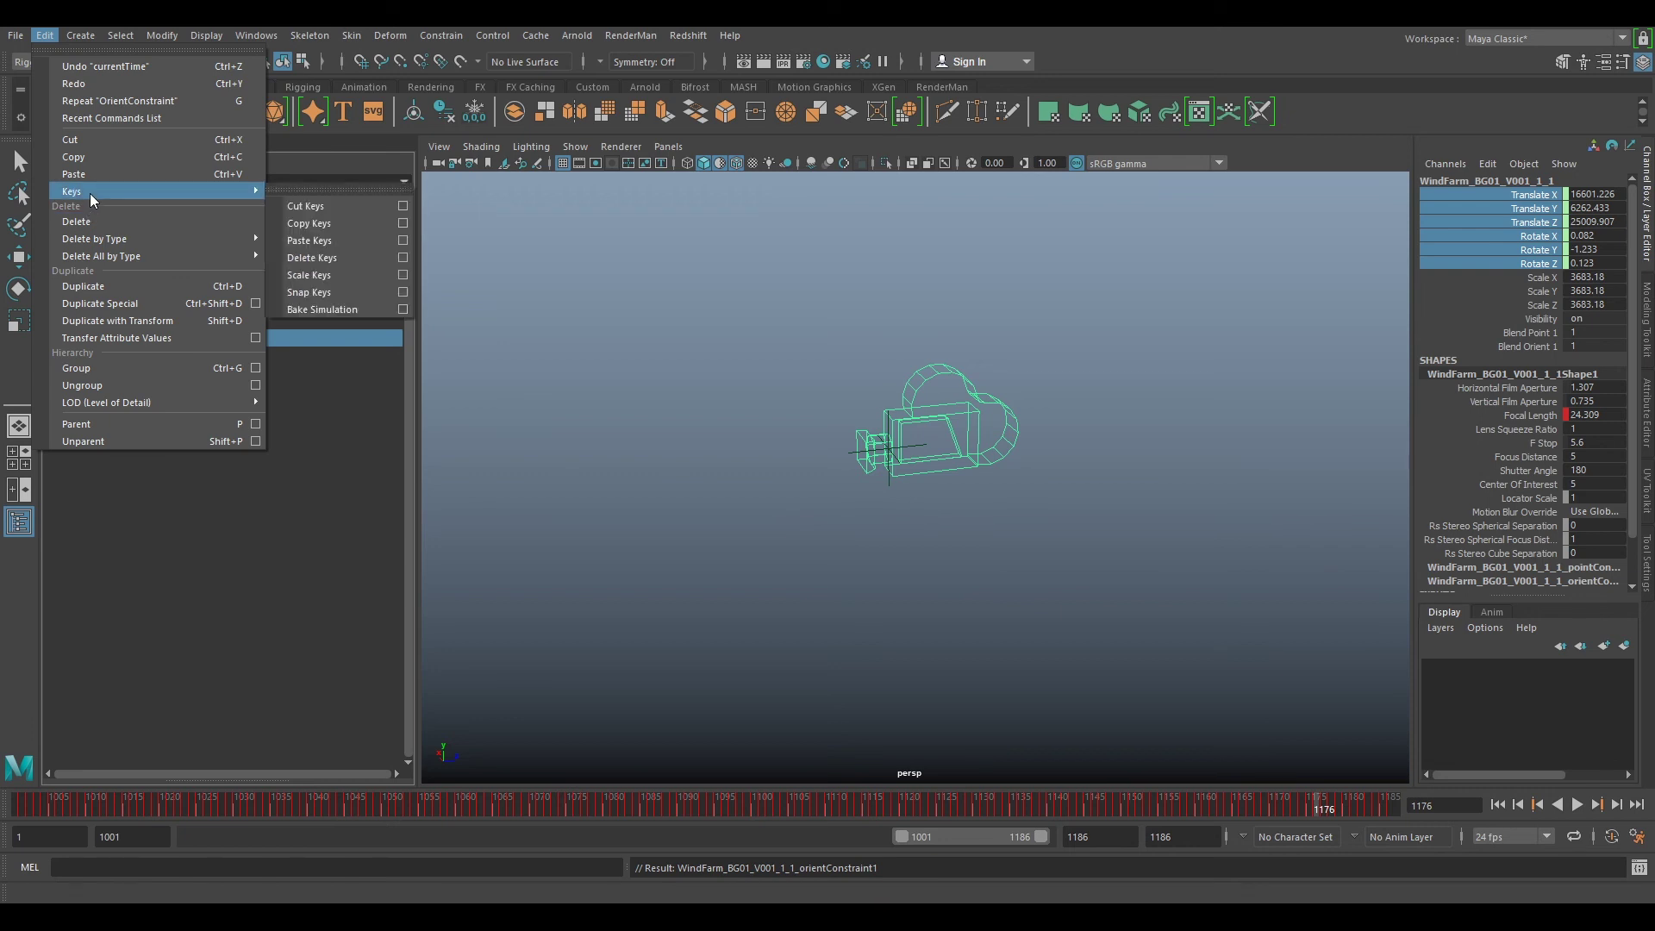
{"action": "left_click", "coordinate": [325, 313]}
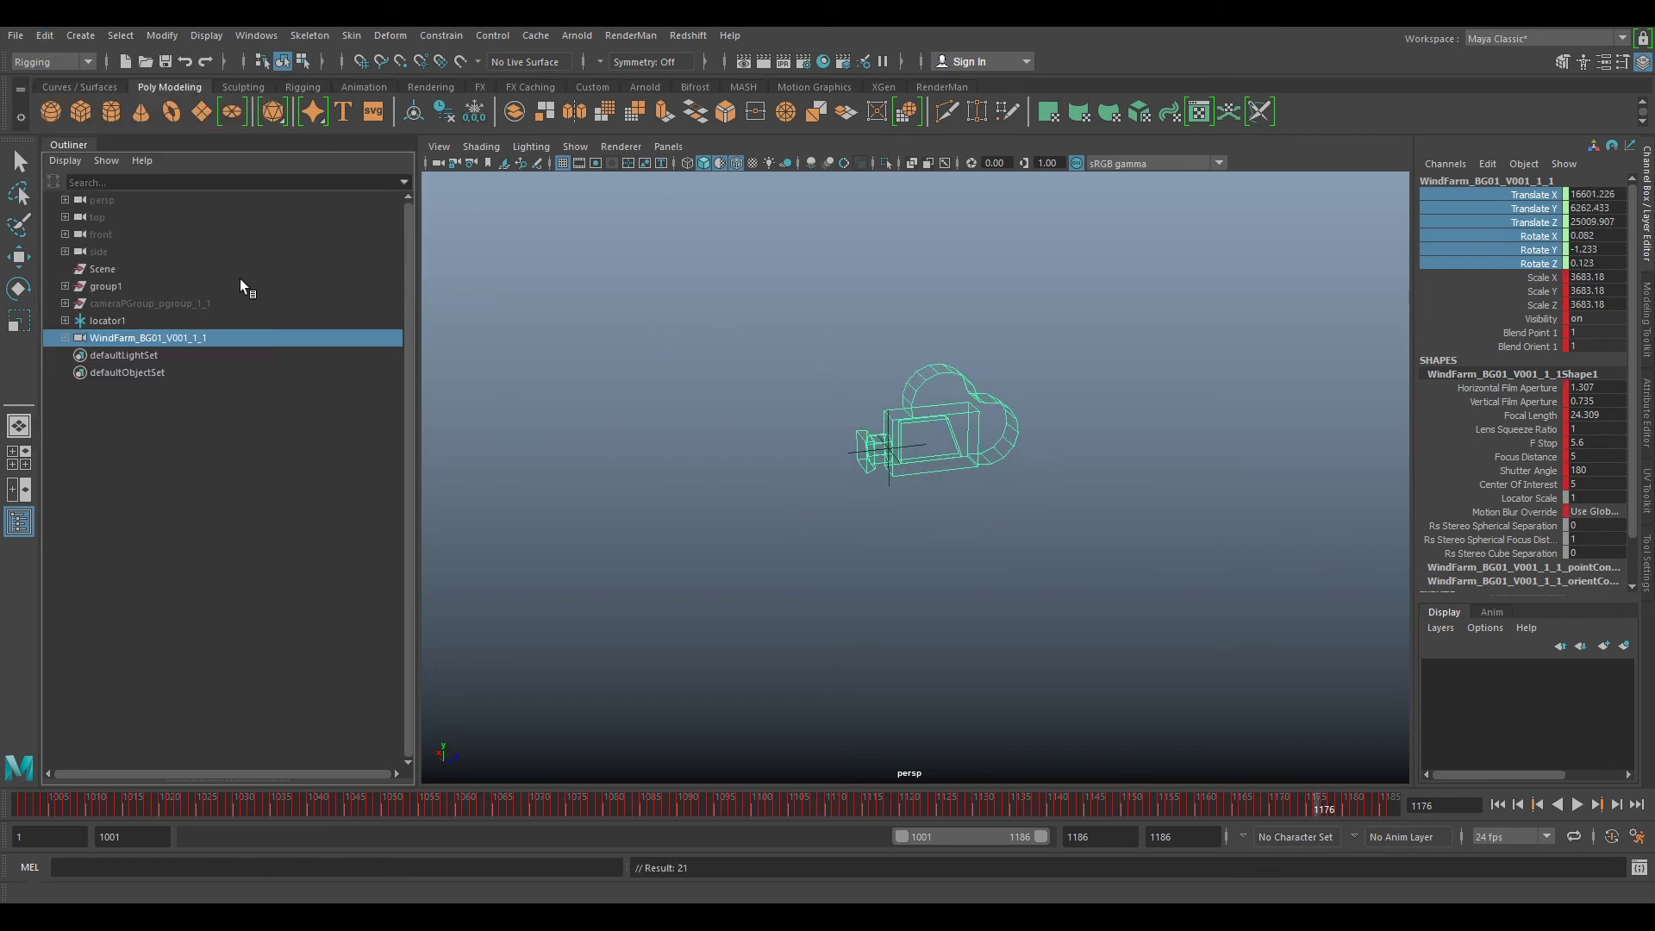
Step: Delete the point and orient constraints under the WindFarm_BG01_V001_1_1 camera and collapse its hierarchy
{"action": "left_click", "coordinate": [66, 338]}
{"action": "left_click", "coordinate": [159, 372]}
{"action": "left_click", "coordinate": [177, 389], "text": "shift"}
{"action": "key", "text": "r"}
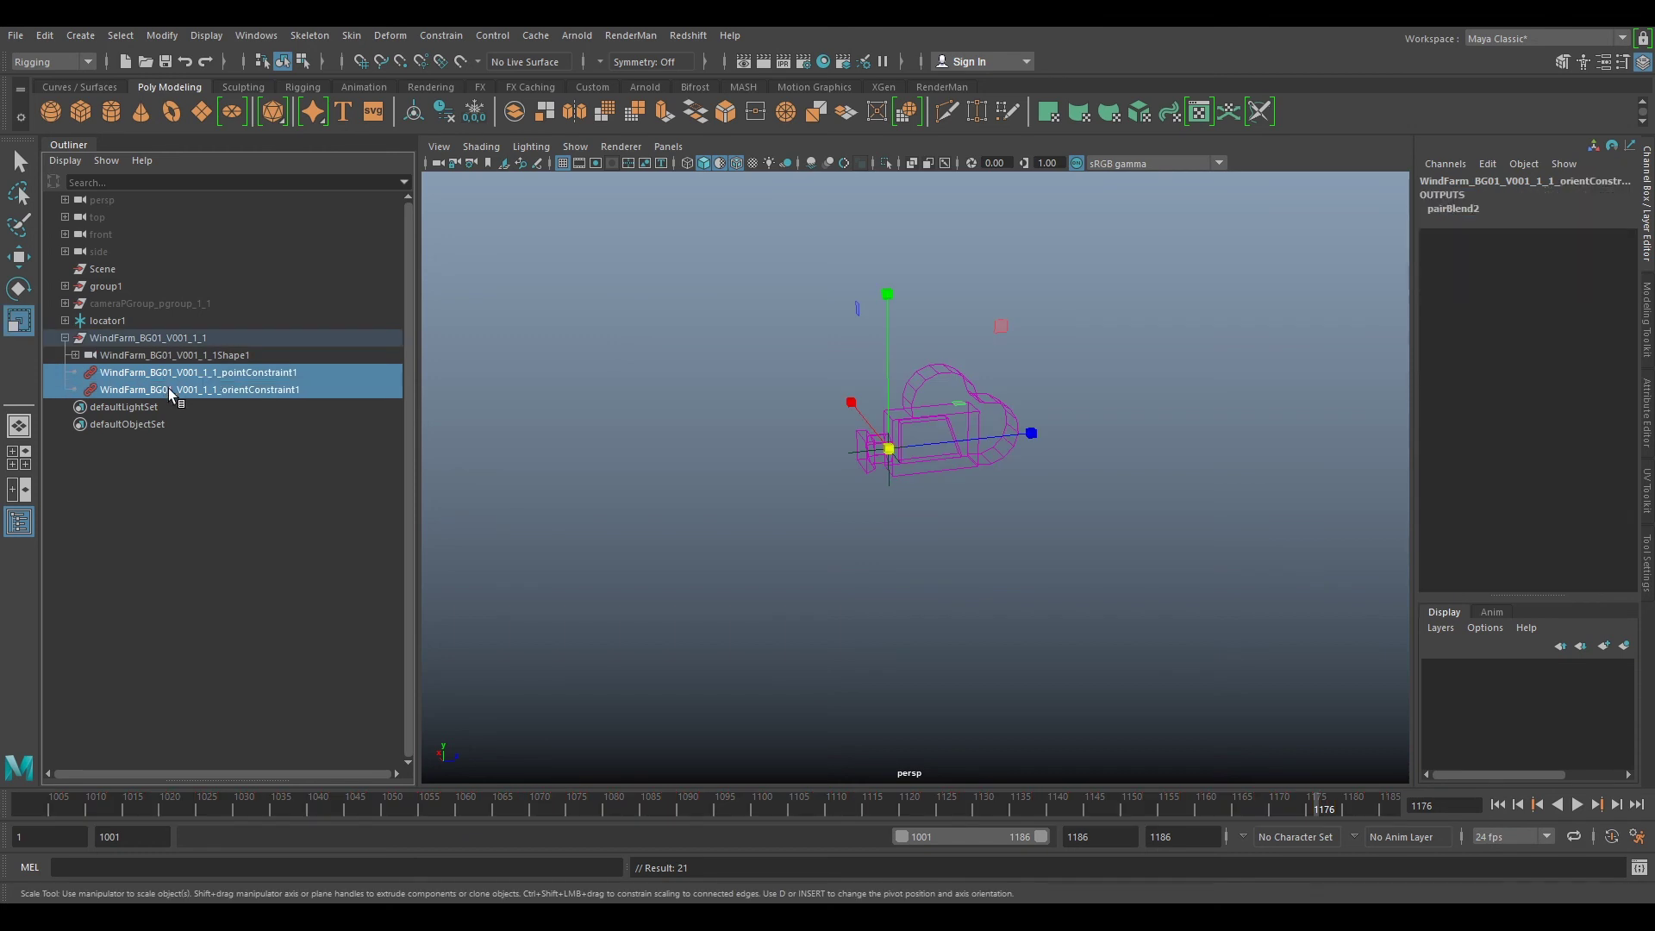
{"action": "key", "text": "Delete"}
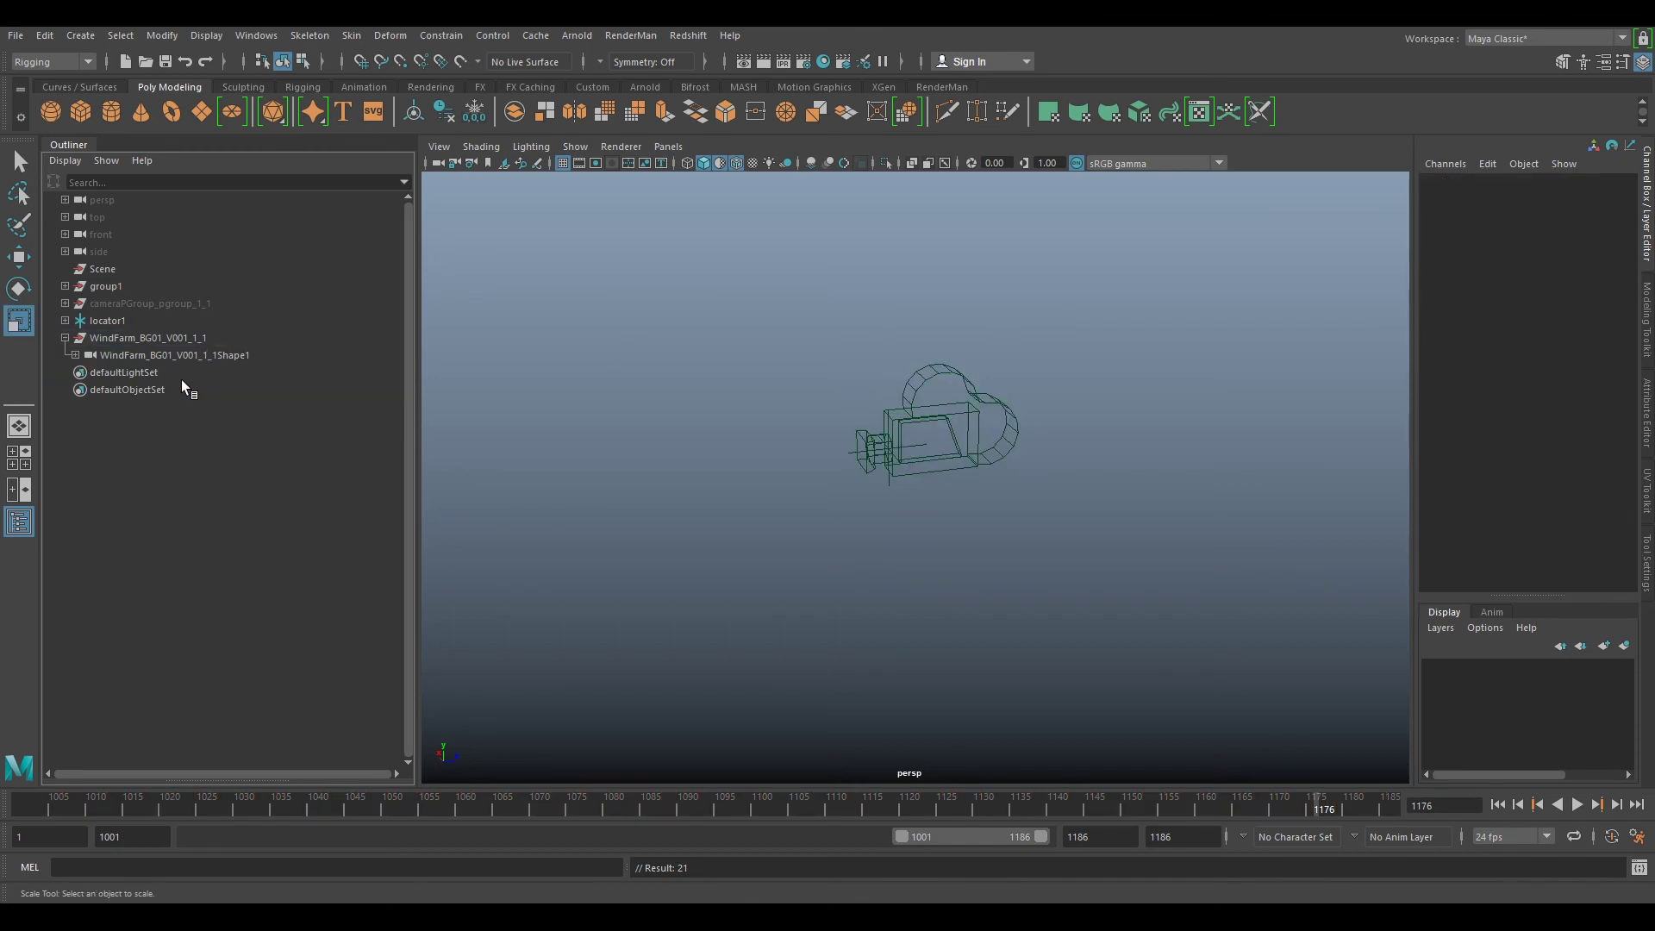
{"action": "left_click", "coordinate": [67, 338]}
Step: Delete locator1 and the empty Scene group
{"action": "left_click", "coordinate": [100, 321]}
{"action": "key", "text": "Delete"}
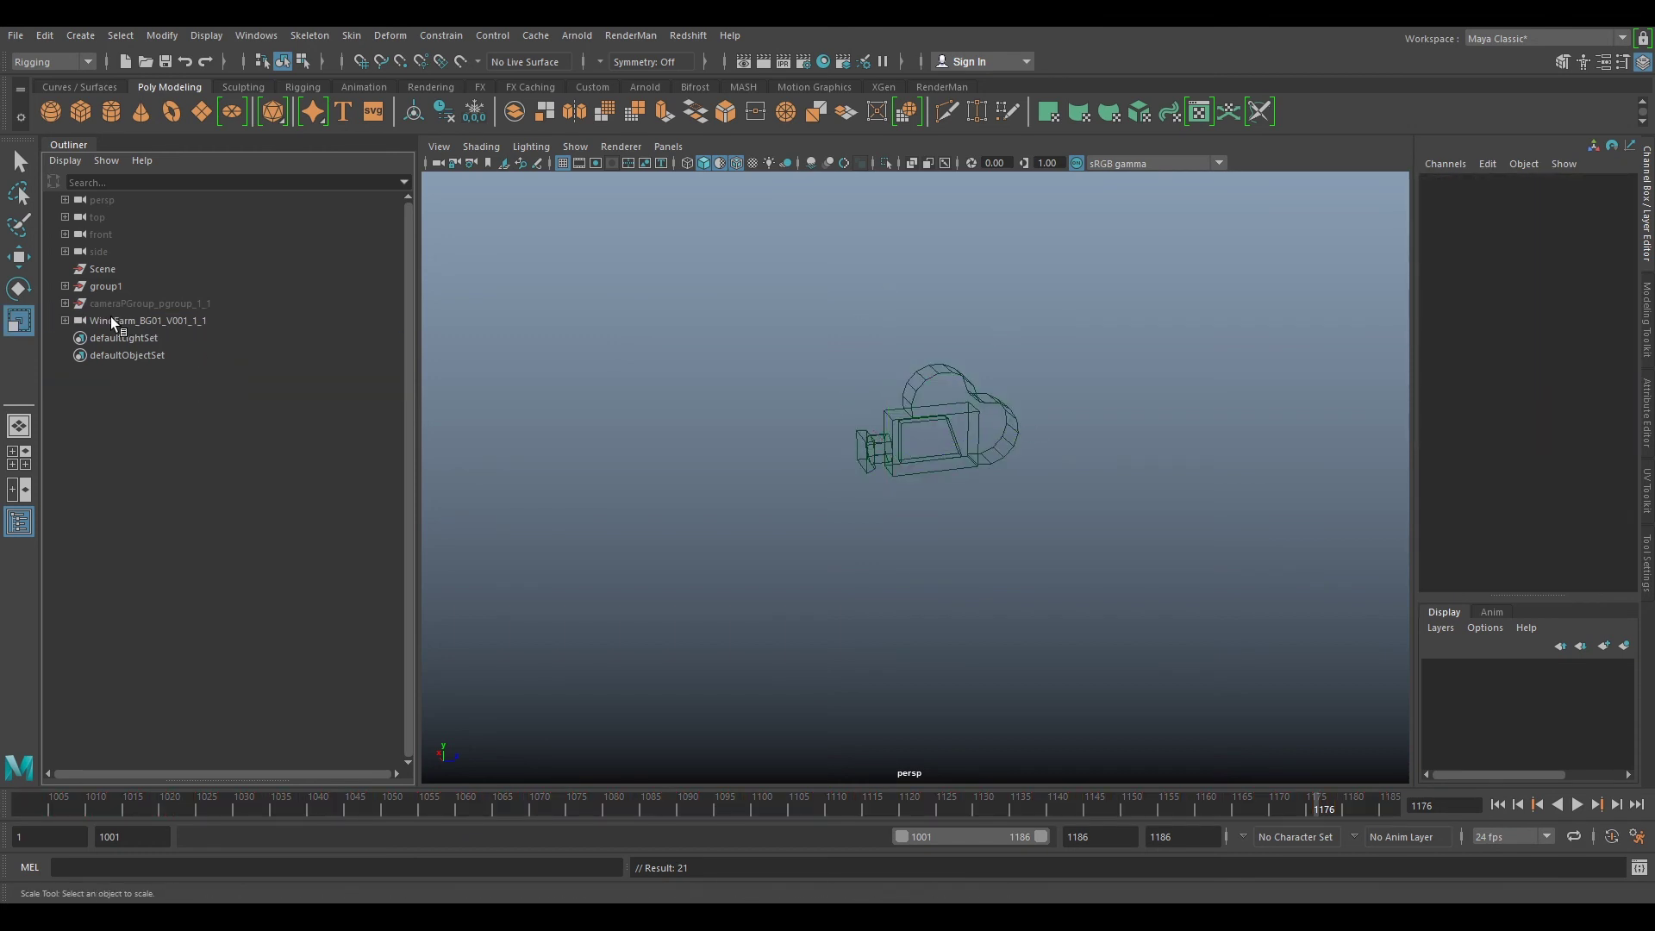
{"action": "left_click", "coordinate": [112, 269]}
{"action": "key", "text": "Delete"}
Step: Group group1, the hidden point group and the WindFarm camera together, and name the new group MM
{"action": "left_click_drag", "start_coordinate": [118, 269], "coordinate": [128, 299]}
{"action": "key", "text": "ctrl+g"}
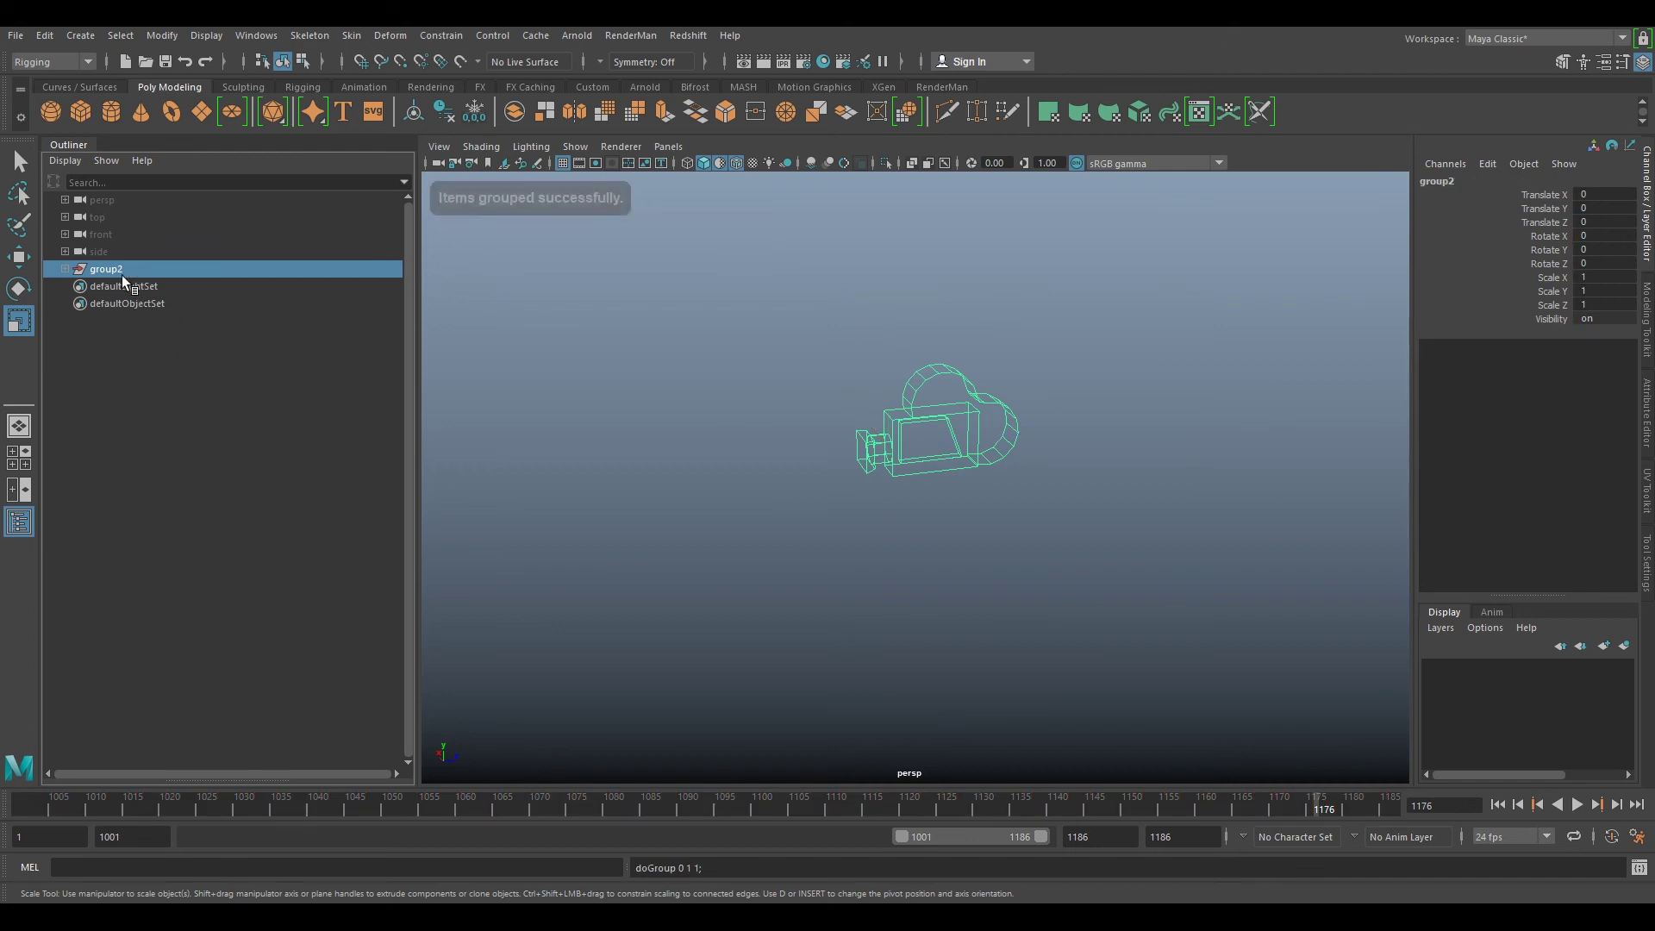
{"action": "double_click", "coordinate": [122, 270]}
{"action": "type", "text": "Sc"}
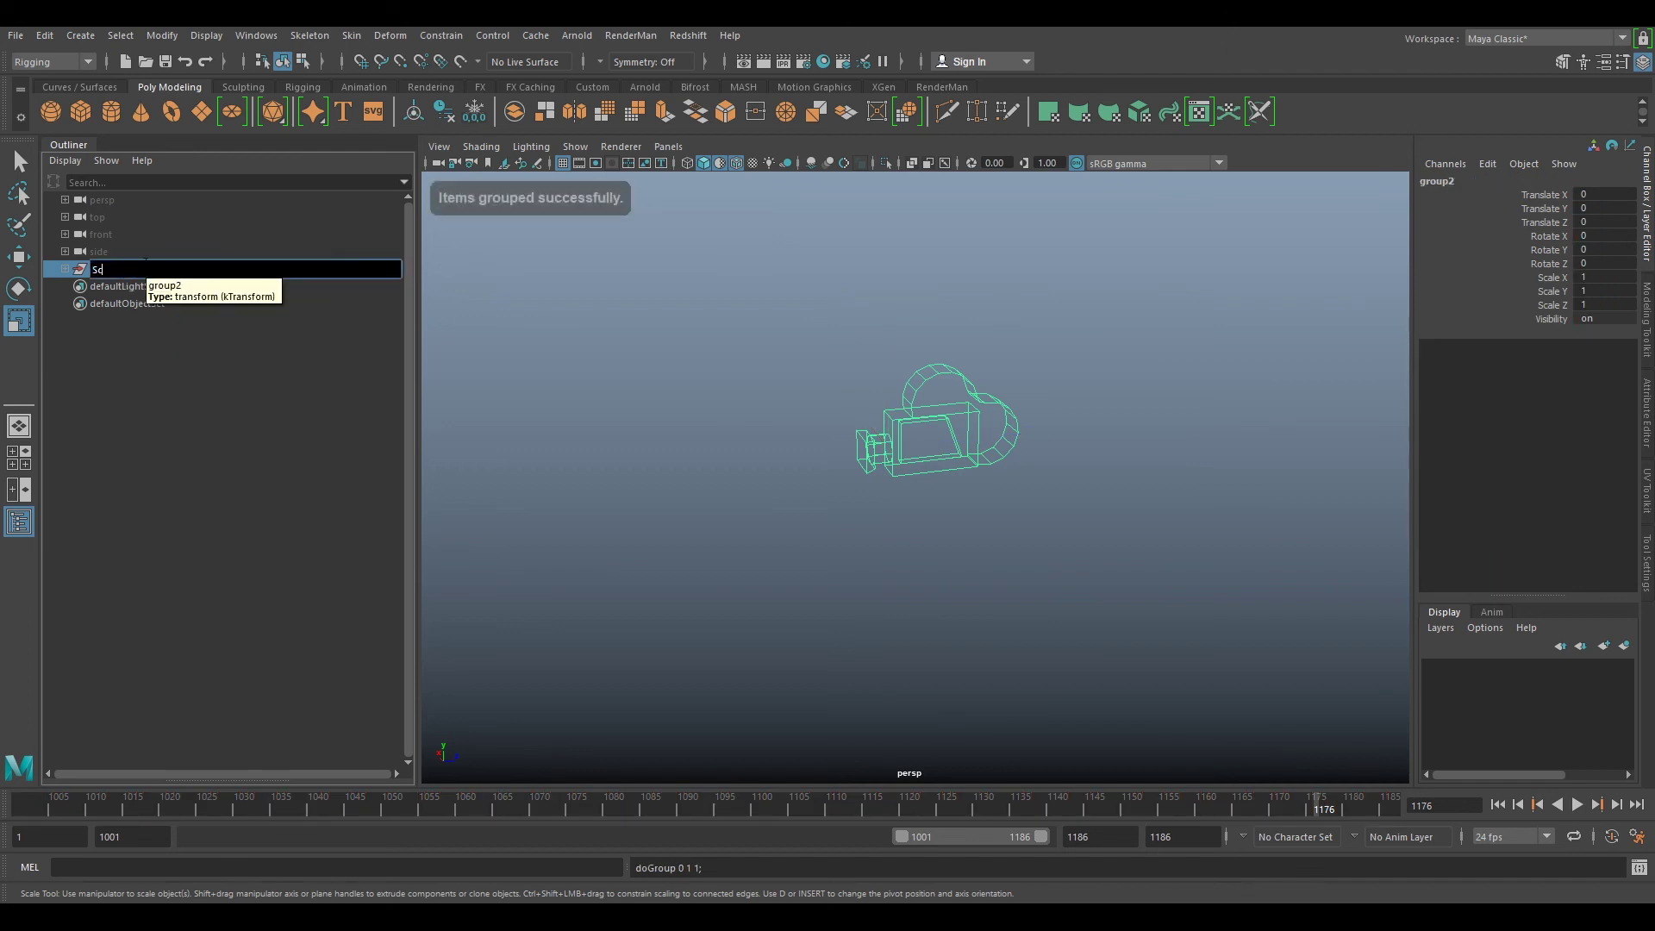
{"action": "type", "text": "em"}
{"action": "key", "text": "BackSpace"}
{"action": "key", "text": "BackSpace"}
{"action": "key", "text": "BackSpace"}
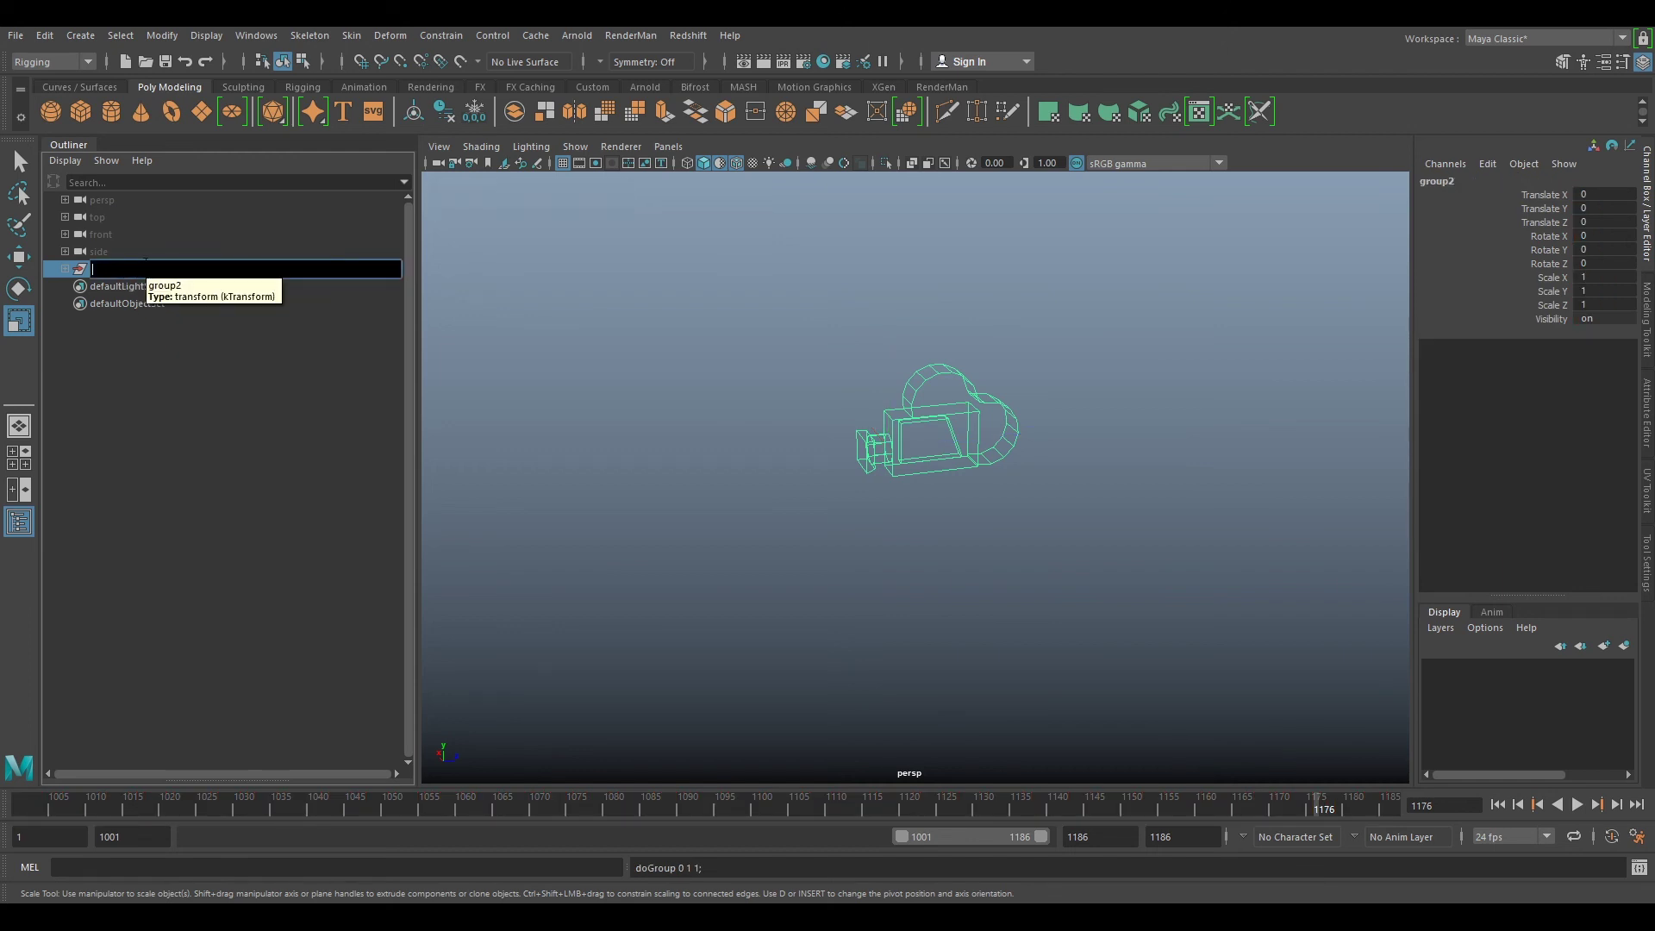
{"action": "key", "text": "Return"}
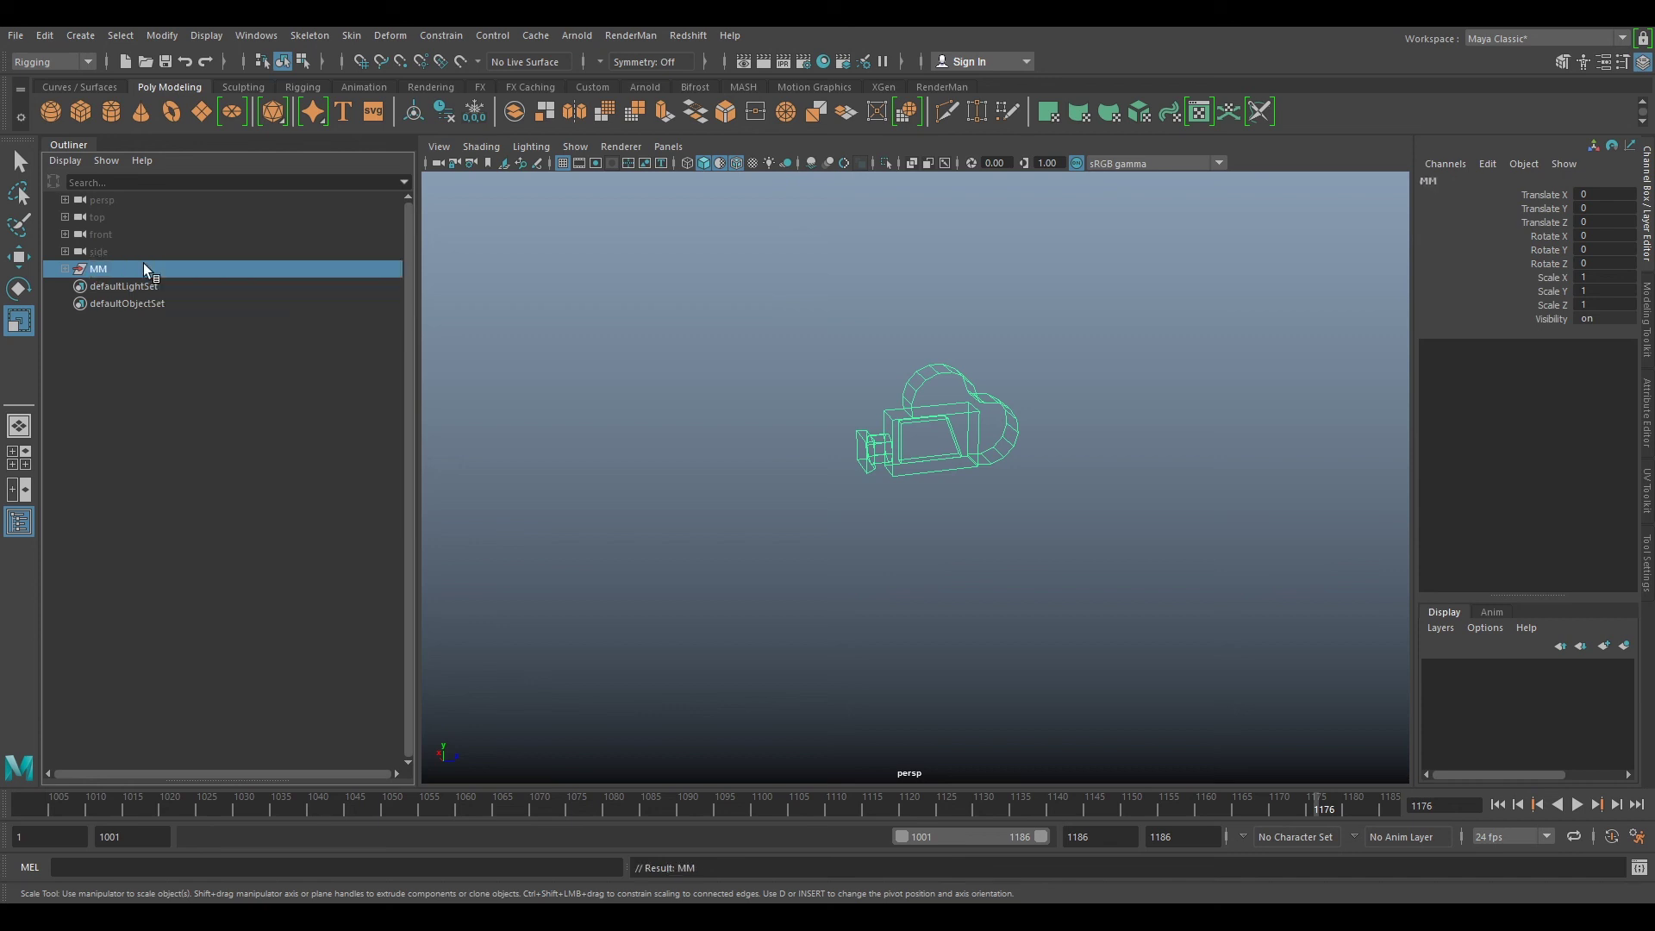
Step: Rename group1 inside MM as SetGeo and collapse the MM hierarchy
{"action": "left_click", "coordinate": [65, 268]}
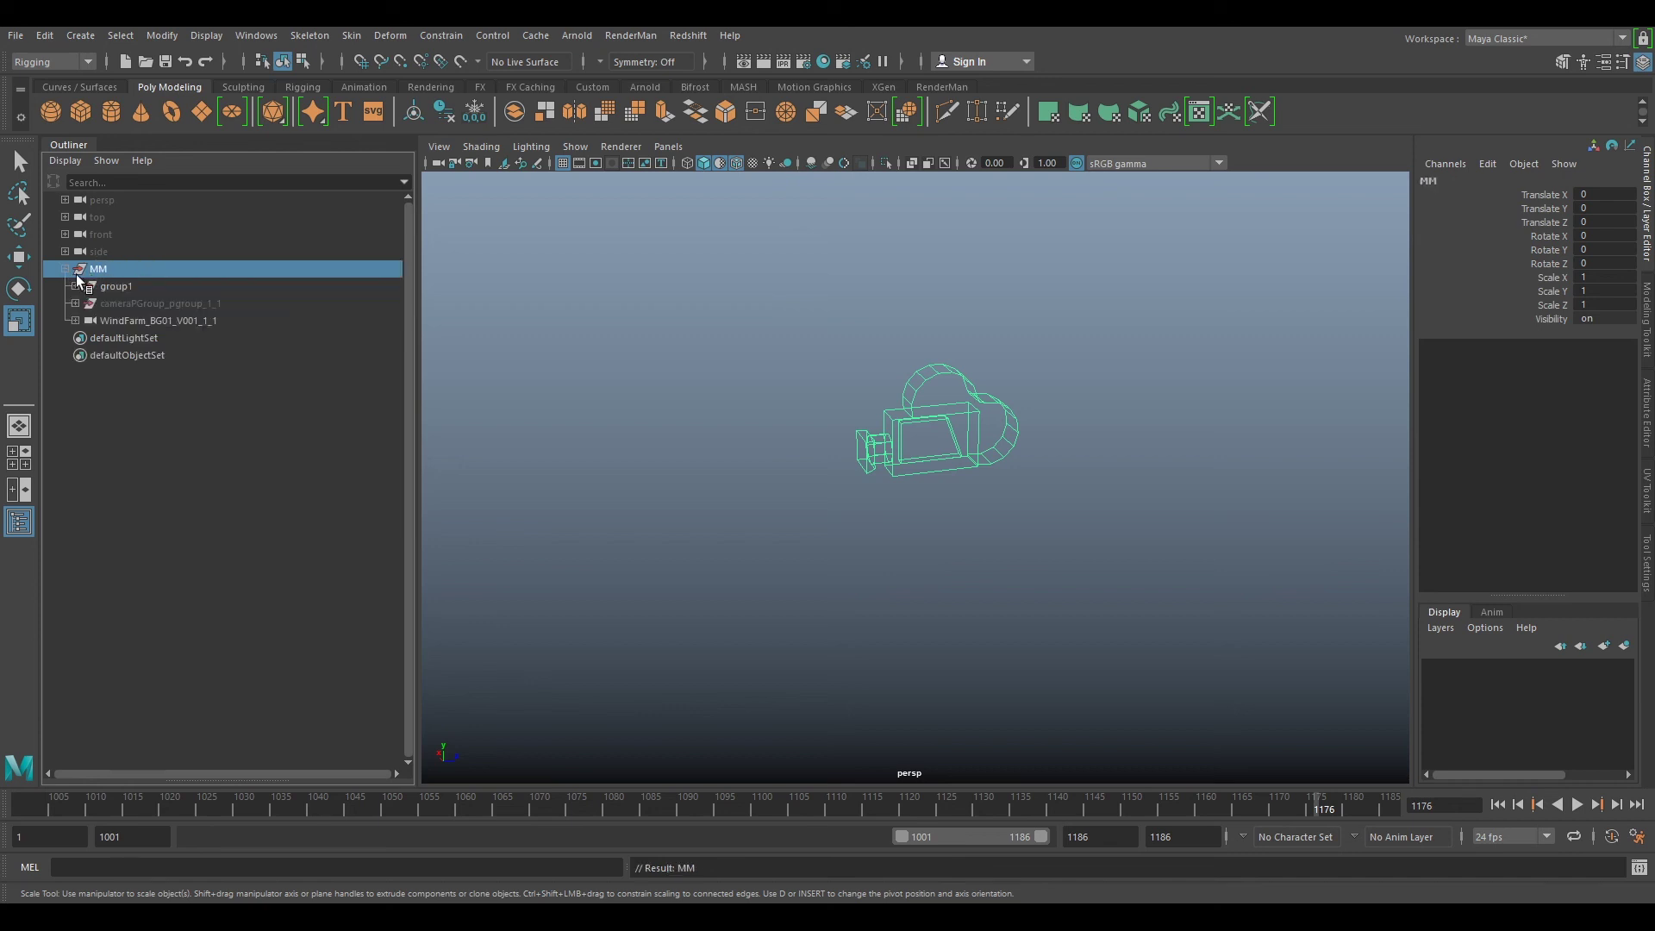
{"action": "left_click", "coordinate": [118, 287]}
{"action": "double_click", "coordinate": [157, 286]}
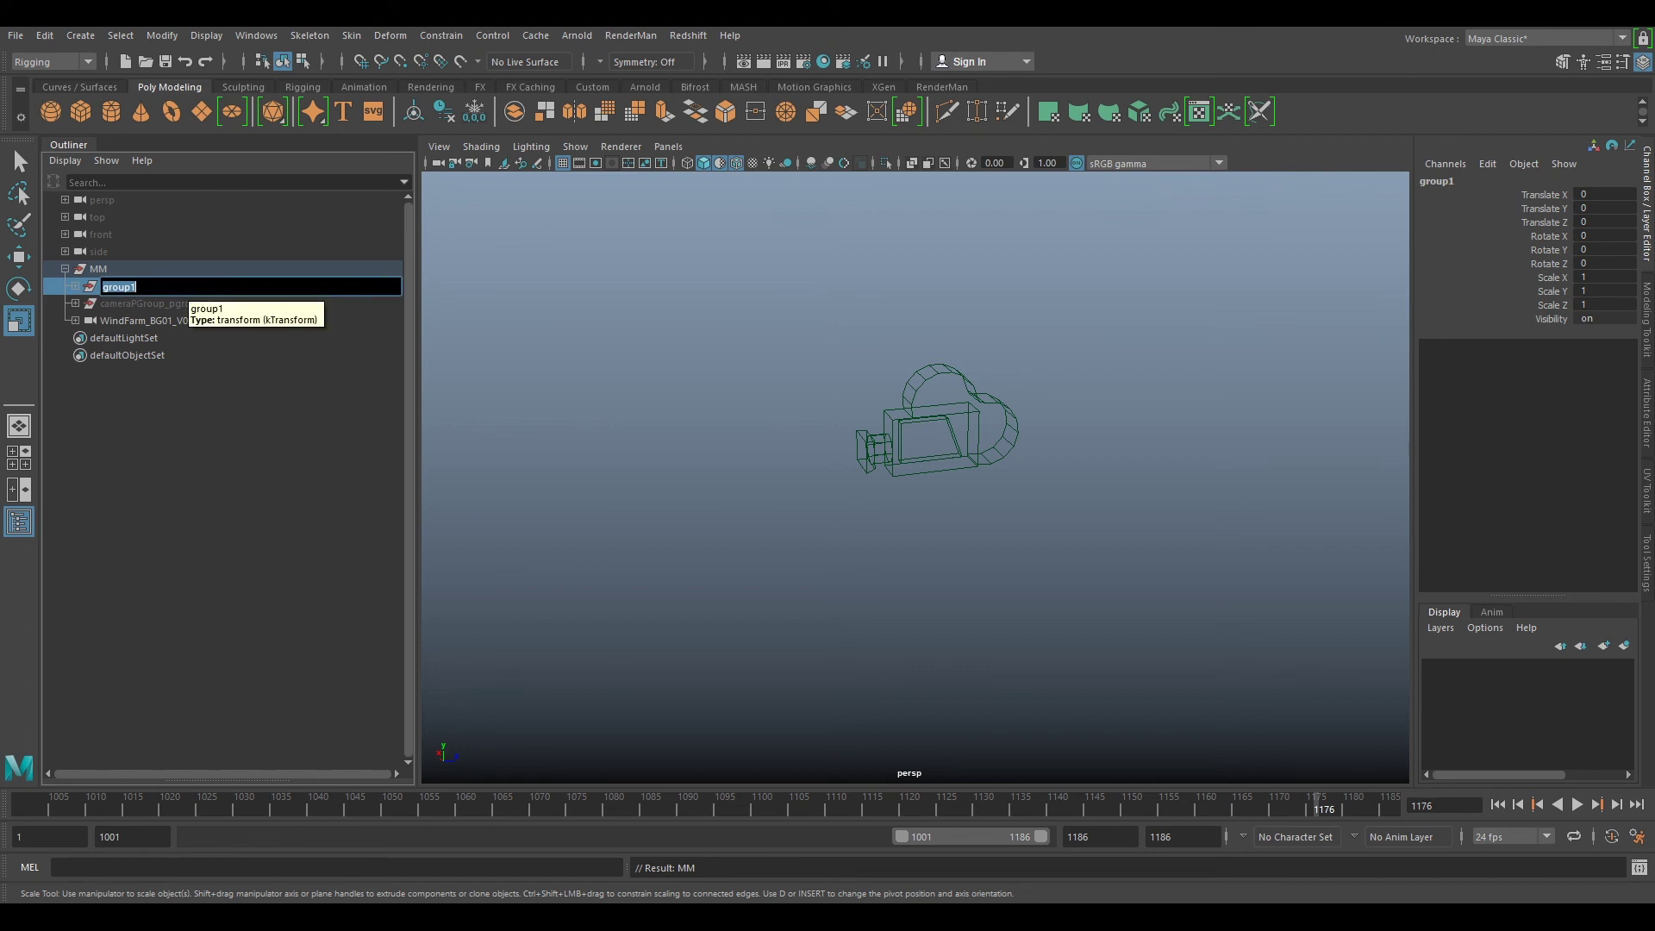
{"action": "type", "text": "SetGeo"}
{"action": "key", "text": "Return"}
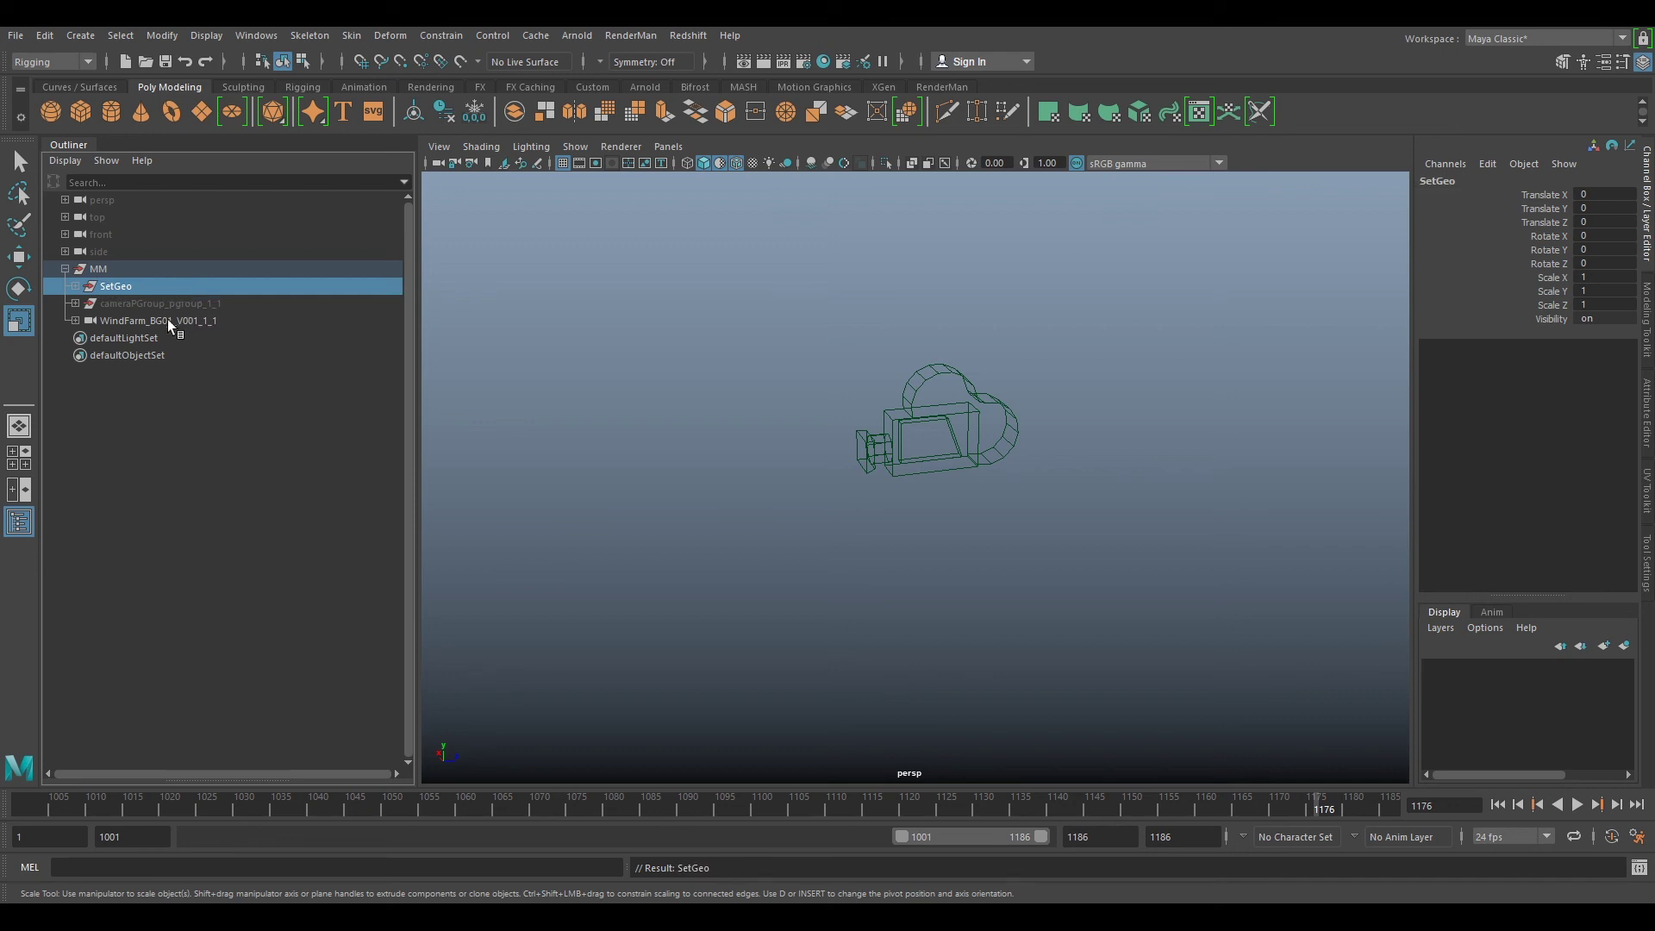
{"action": "left_click", "coordinate": [66, 269]}
Step: Look through the WindFarm_BG01_V001_1_1 camera and check the shot by scrubbing to frame 1045
{"action": "left_click", "coordinate": [668, 146]}
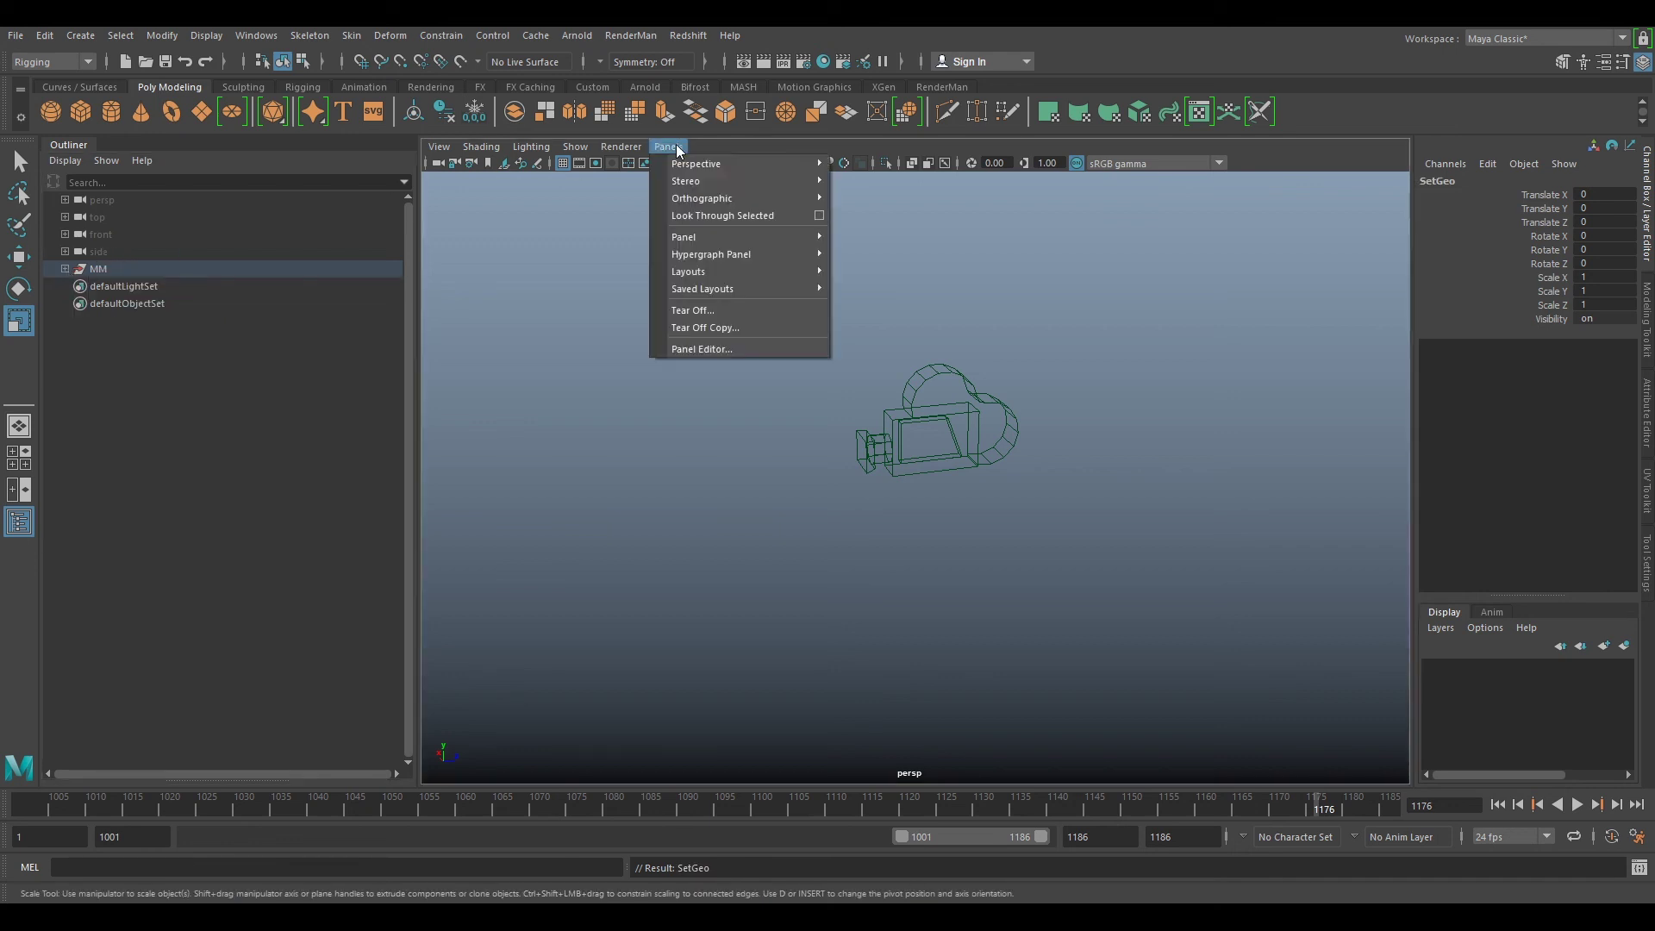
{"action": "mouse_move", "coordinate": [698, 164]}
{"action": "left_click", "coordinate": [881, 164]}
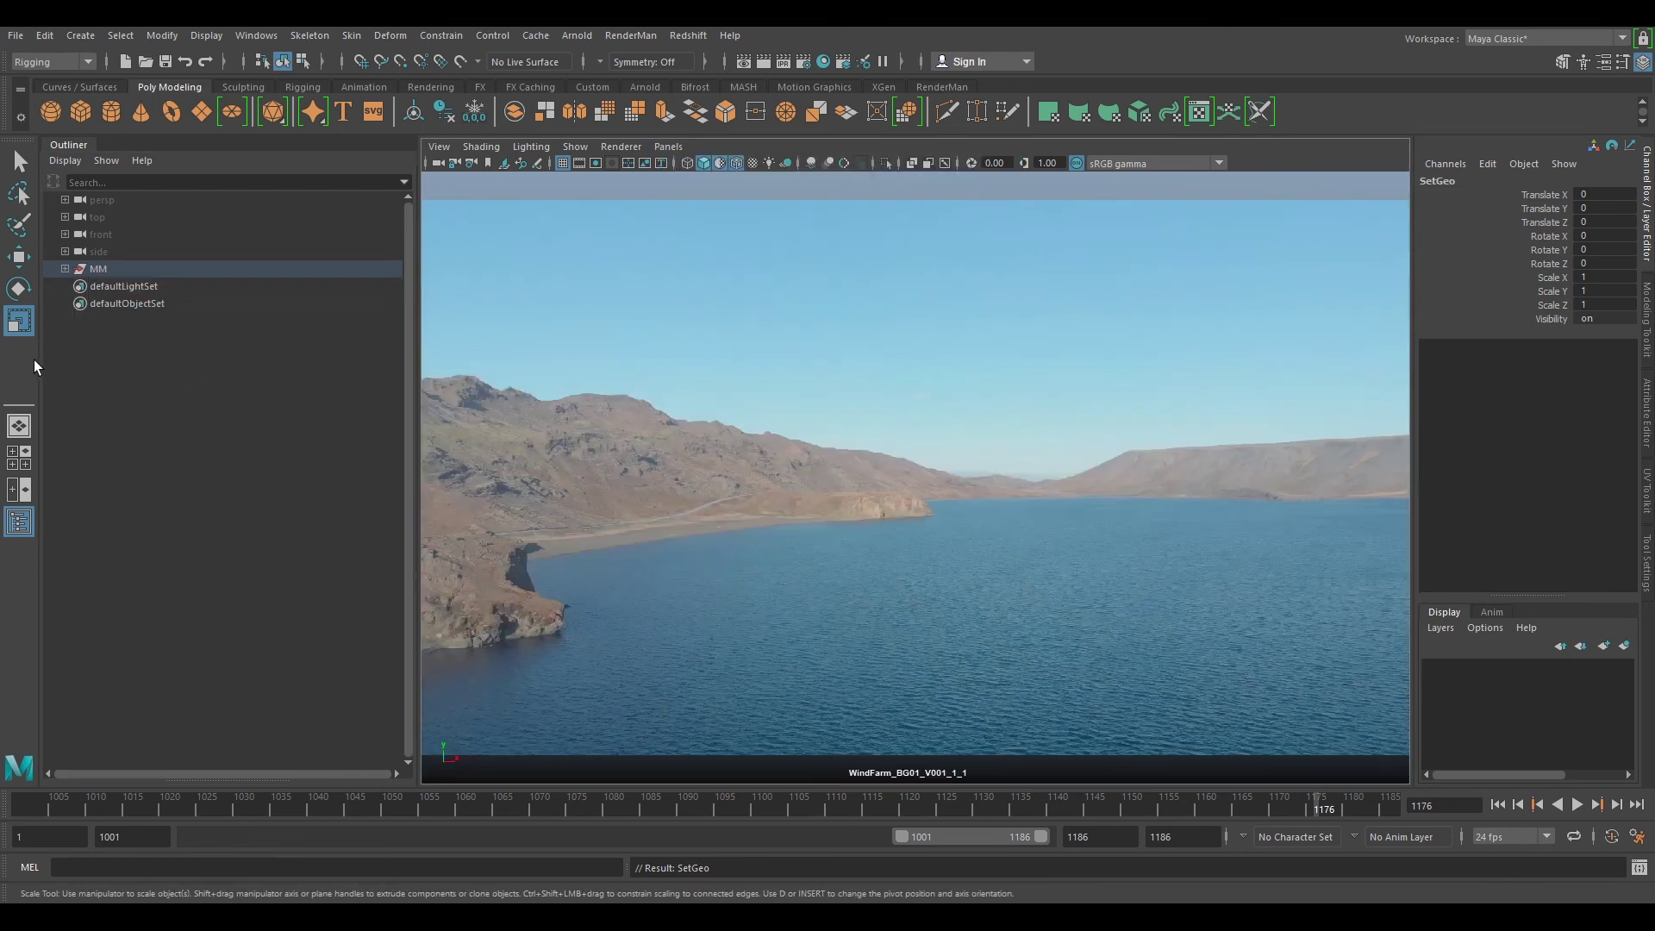
{"action": "left_click", "coordinate": [66, 269]}
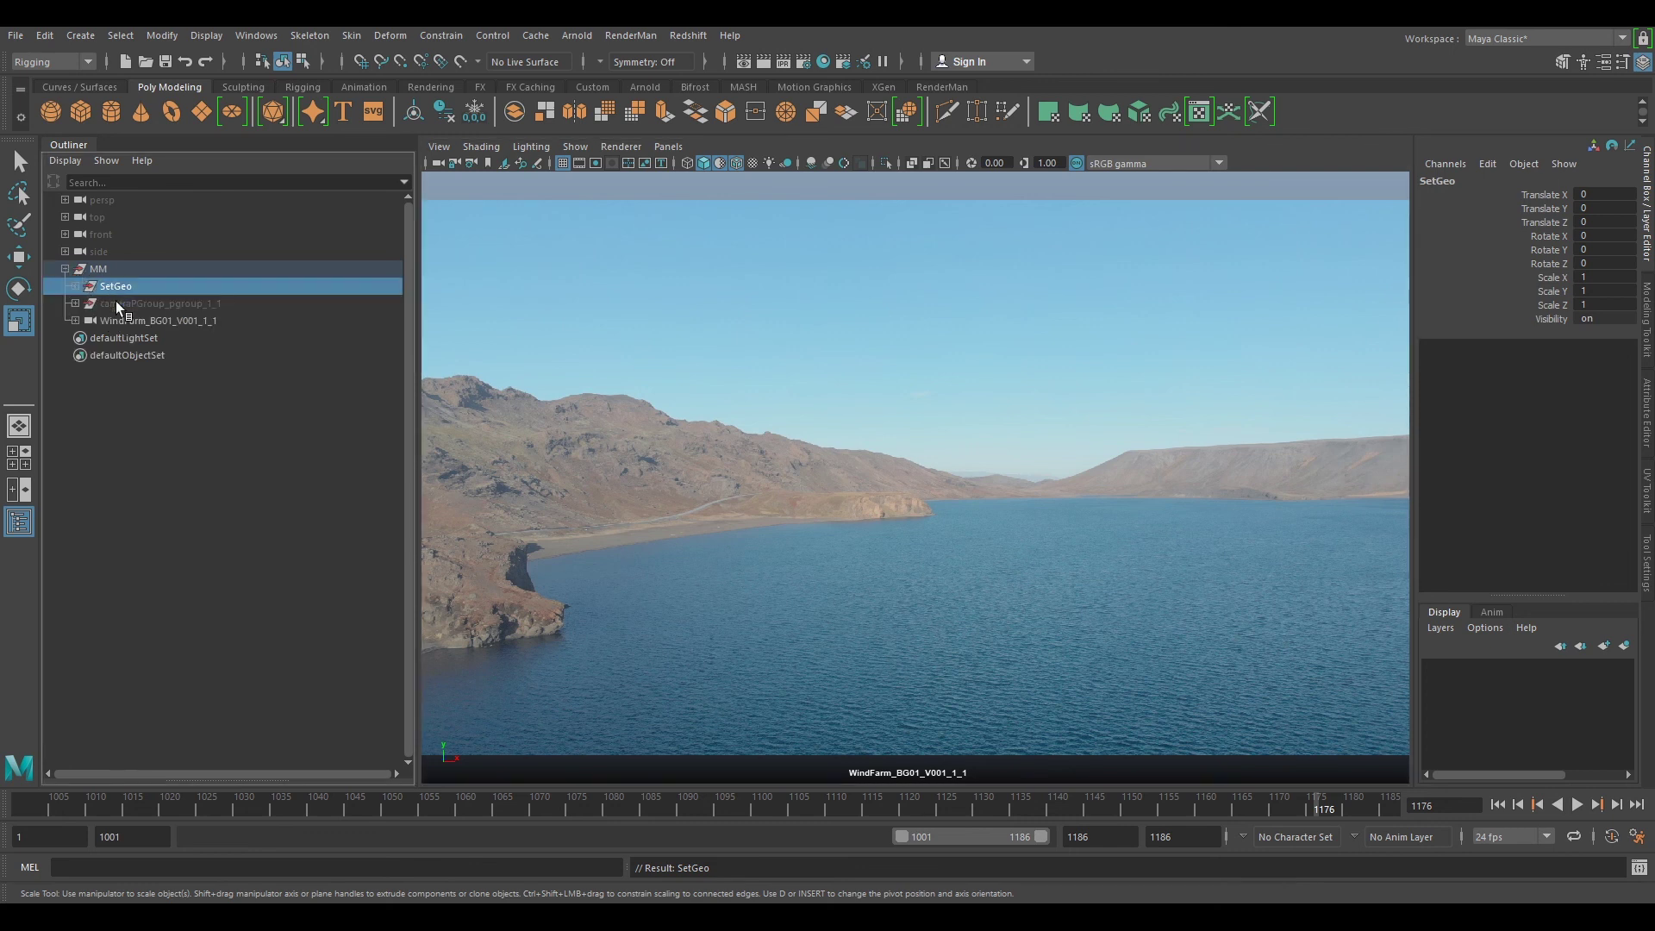
{"action": "left_click", "coordinate": [478, 491]}
{"action": "left_click", "coordinate": [680, 805]}
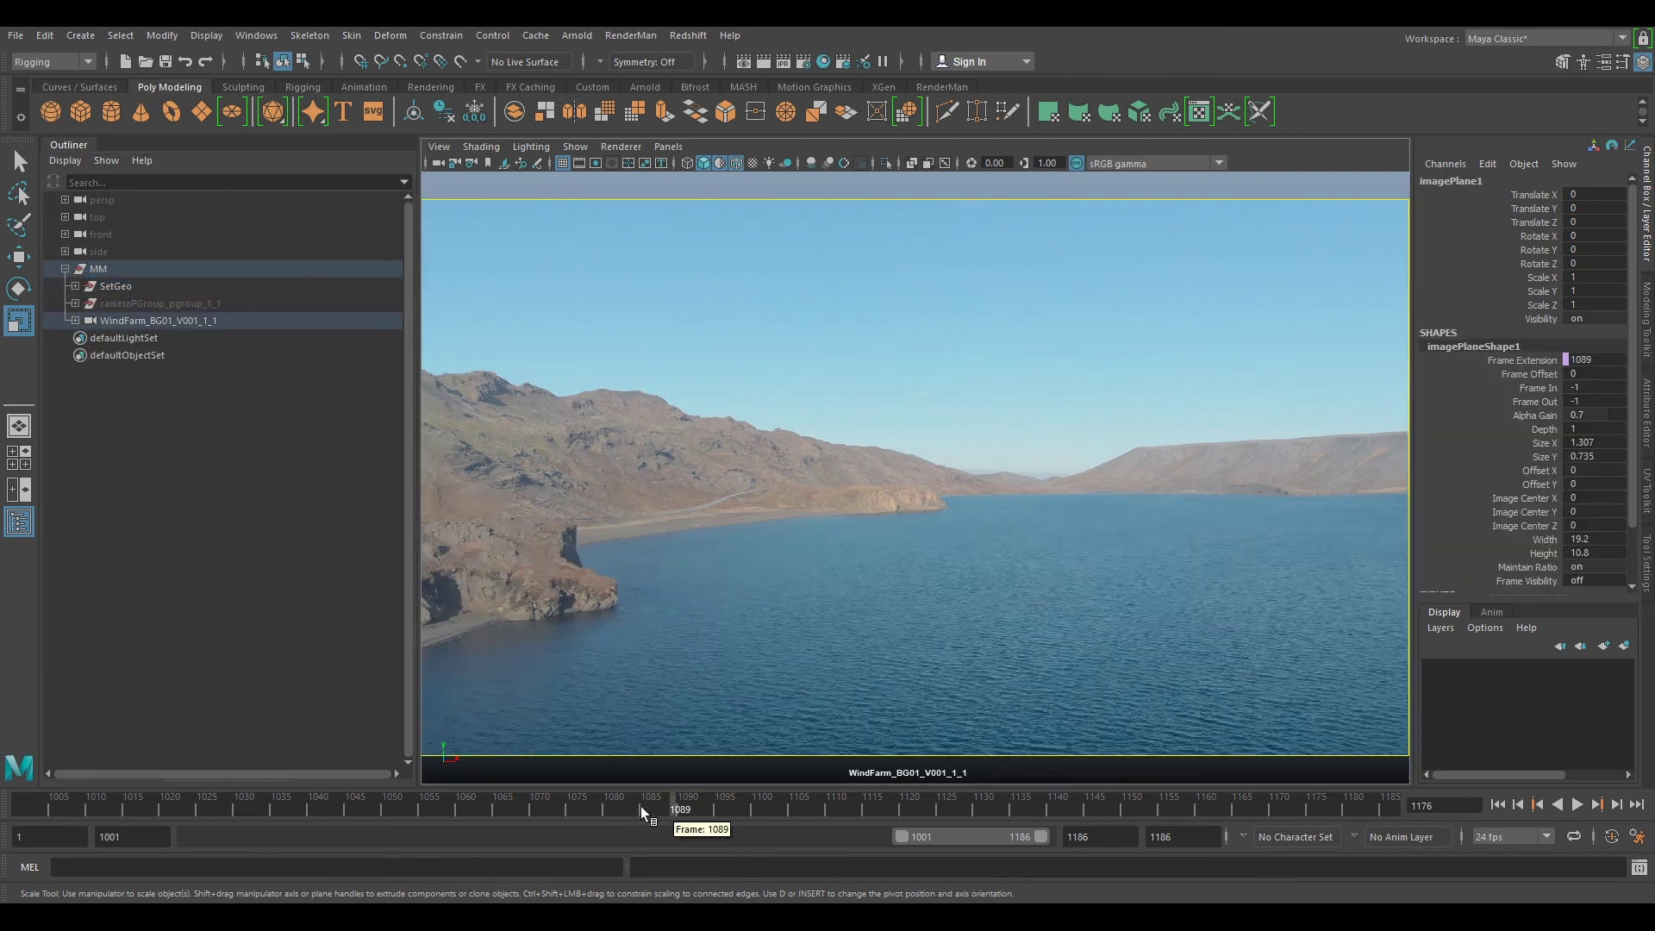
{"action": "left_click_drag", "start_coordinate": [641, 806], "coordinate": [354, 805]}
Step: Review the meshes inside SetGeo and select the WindFarm_BG01_V001_1_1 camera in the MM group
{"action": "left_click", "coordinate": [76, 286]}
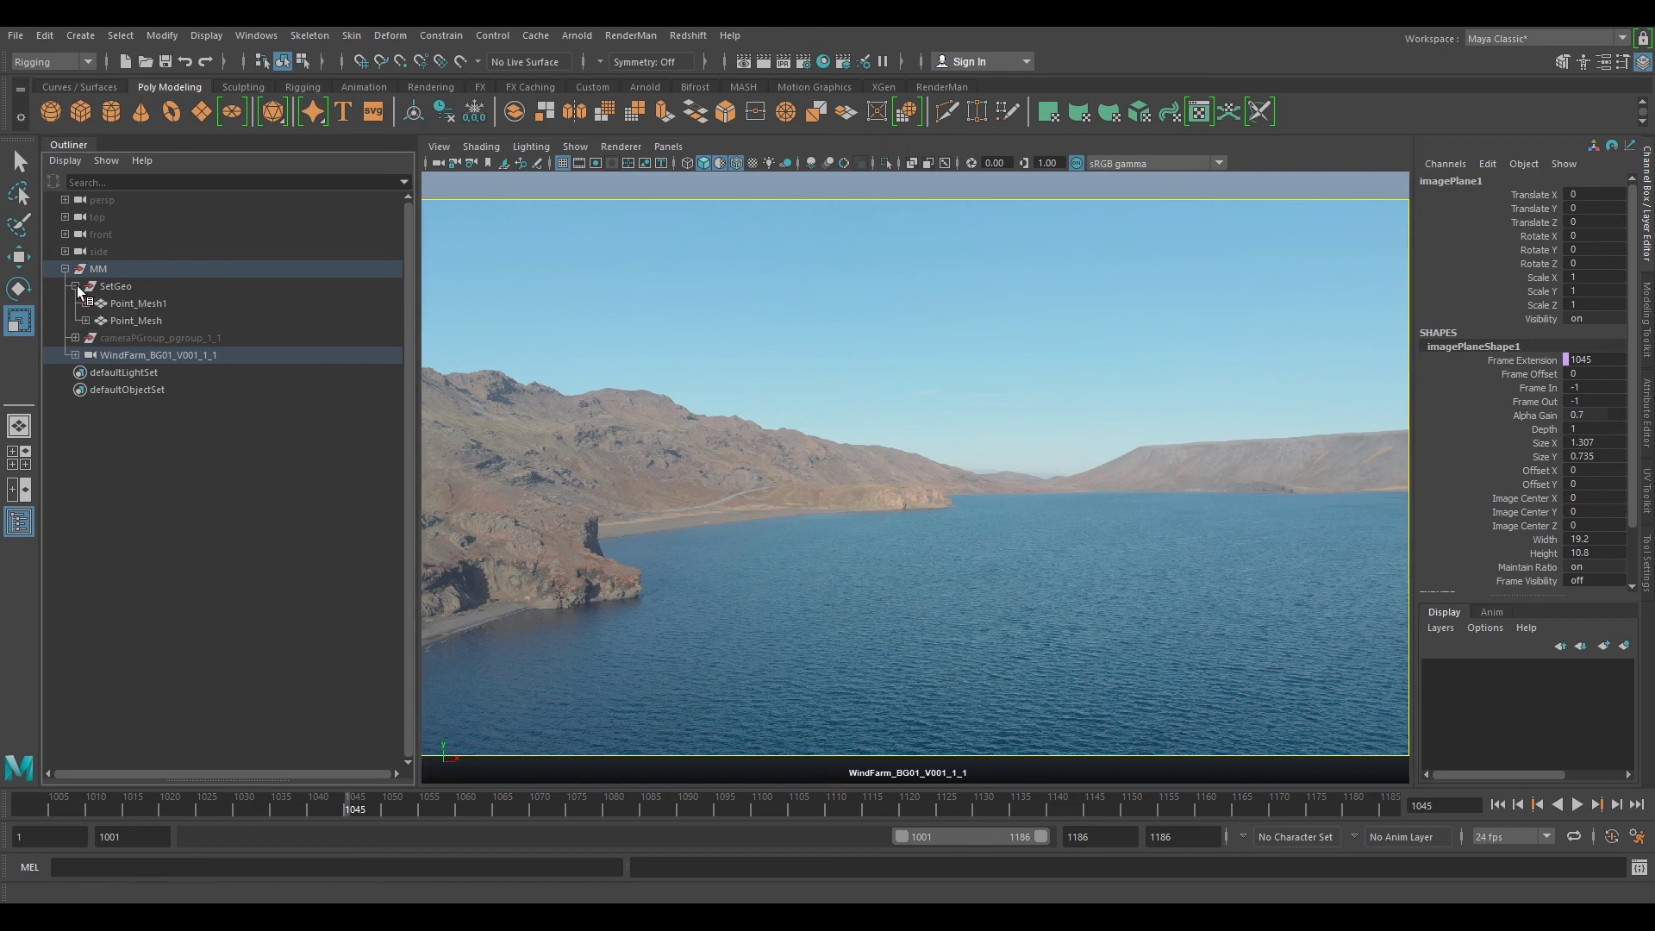
{"action": "left_click", "coordinate": [76, 287]}
{"action": "left_click", "coordinate": [132, 324]}
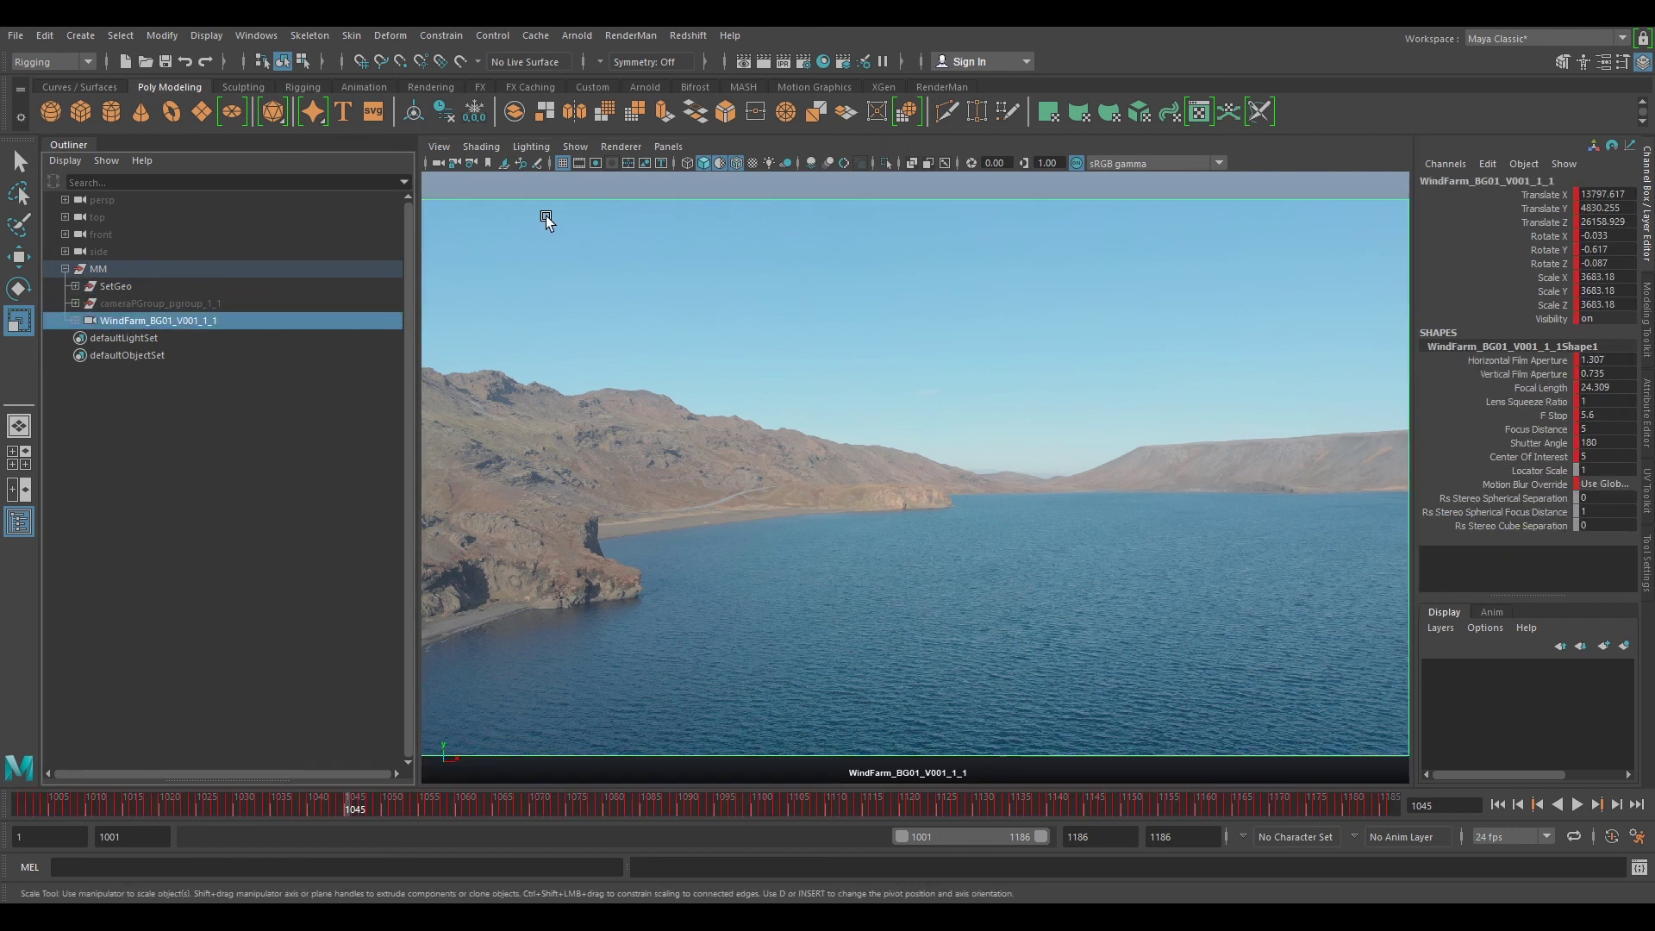
Step: Inspect the camera and terrain in the persp view, return to the WindFarm_BG01_V001_1_1 camera view and scrub to frame 1063
{"action": "left_click", "coordinate": [668, 147]}
{"action": "mouse_move", "coordinate": [690, 173]}
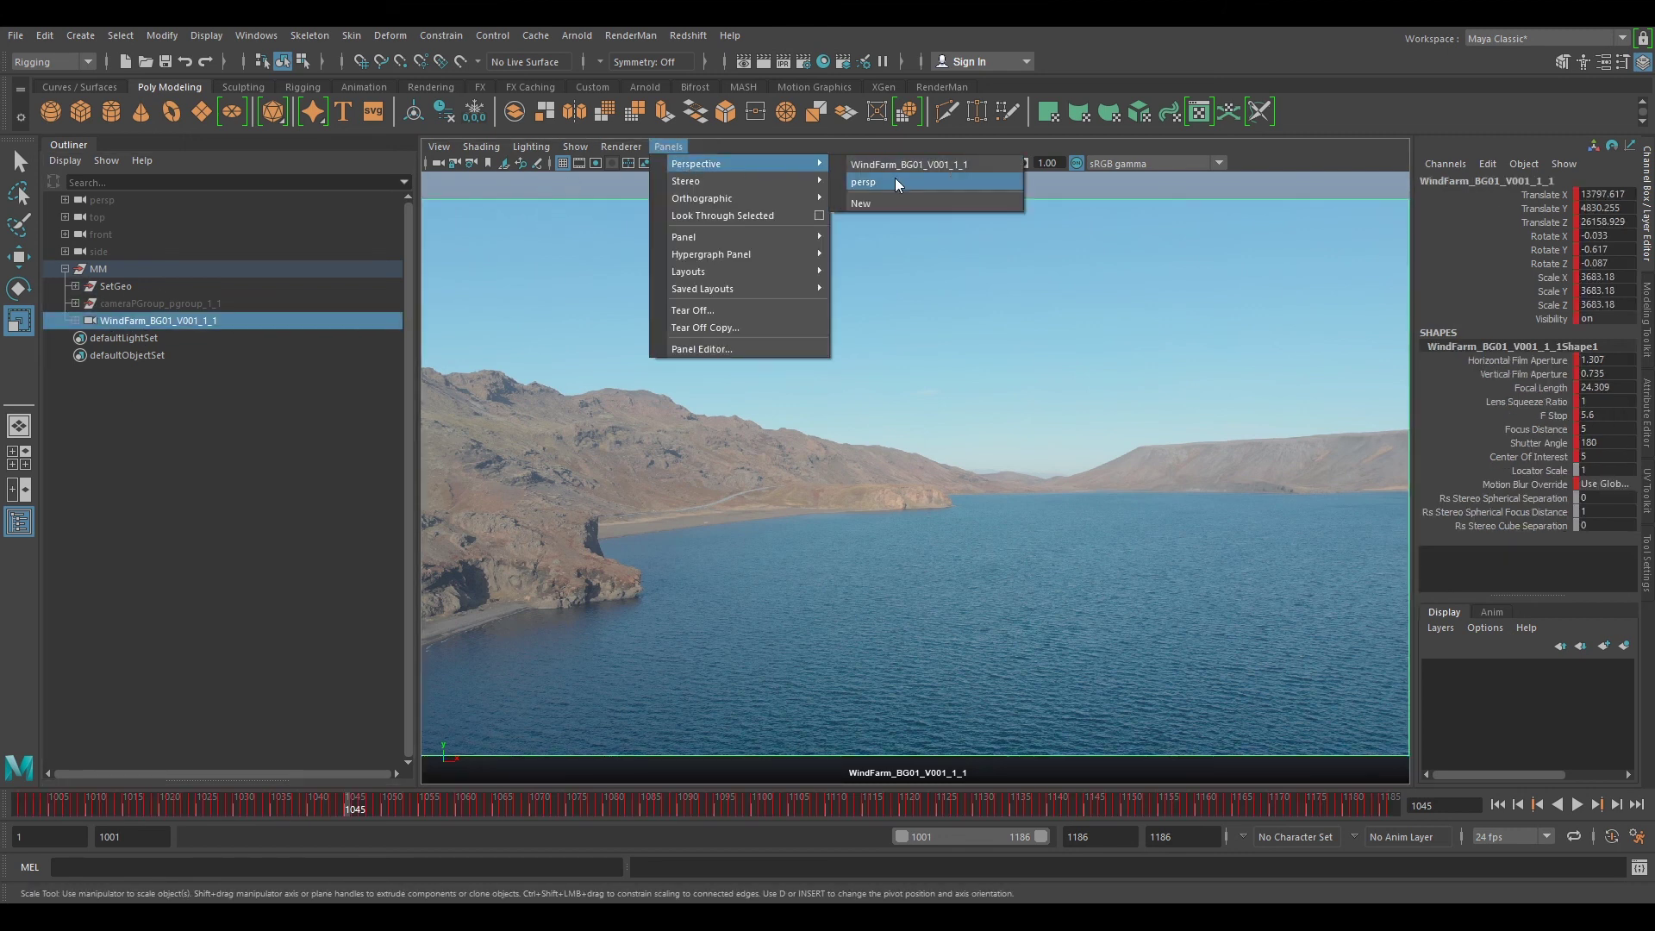
{"action": "left_click", "coordinate": [894, 181]}
{"action": "left_click_drag", "start_coordinate": [864, 196], "coordinate": [740, 473], "text": "alt"}
{"action": "left_click", "coordinate": [668, 146]}
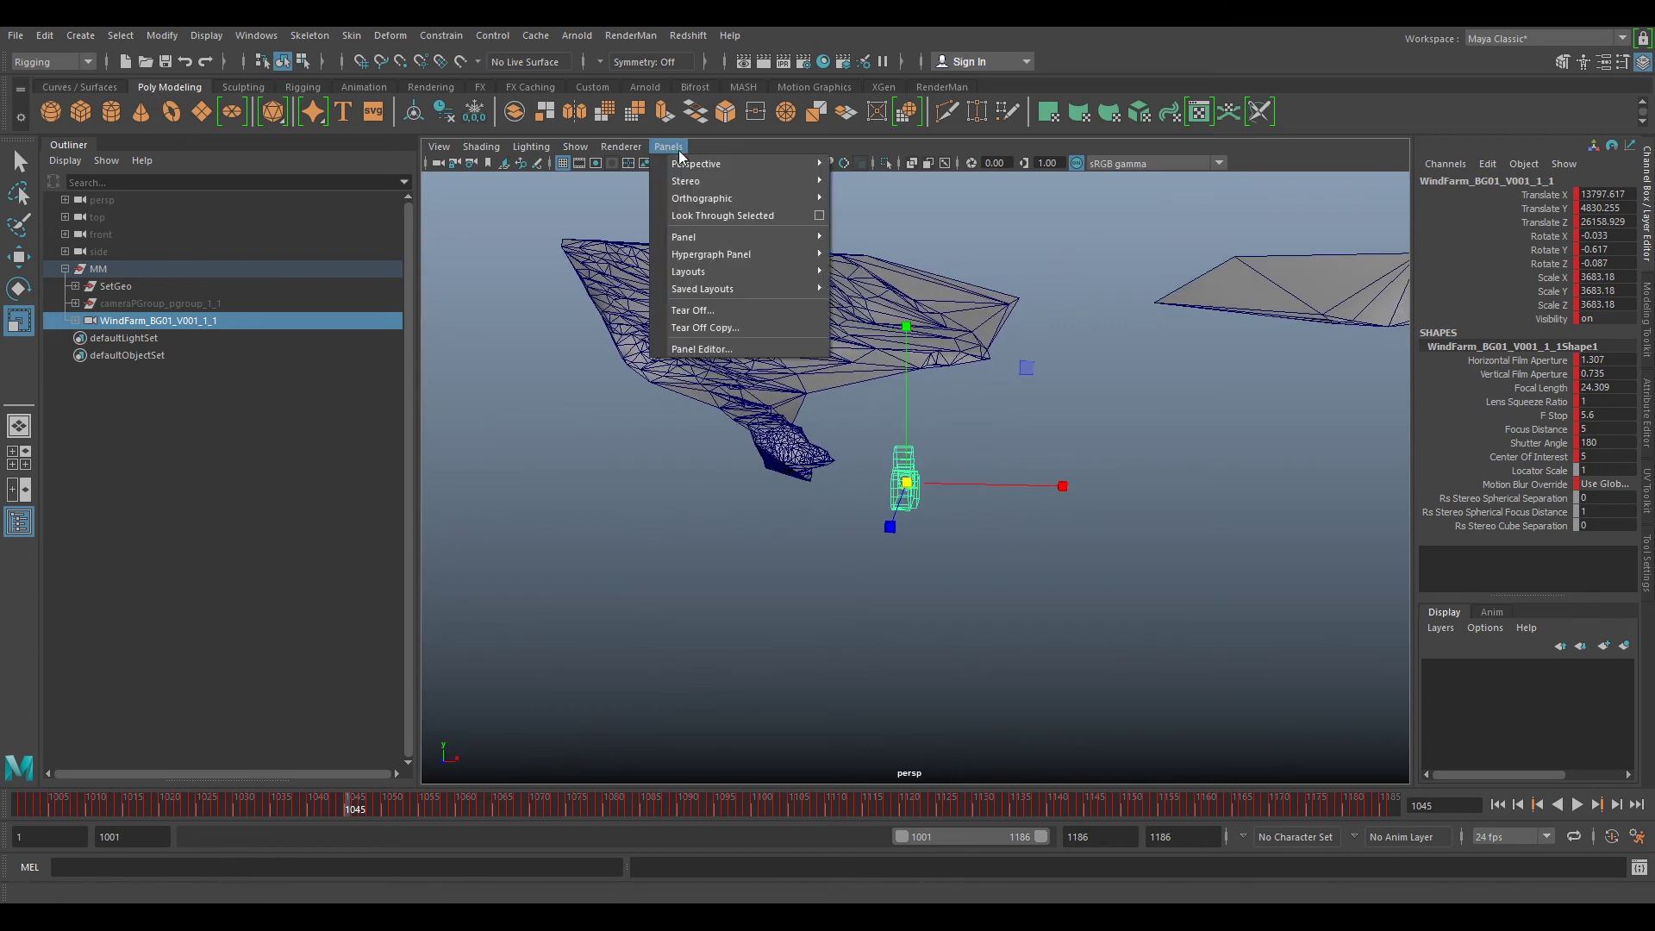
{"action": "mouse_move", "coordinate": [730, 163]}
{"action": "left_click", "coordinate": [874, 190]}
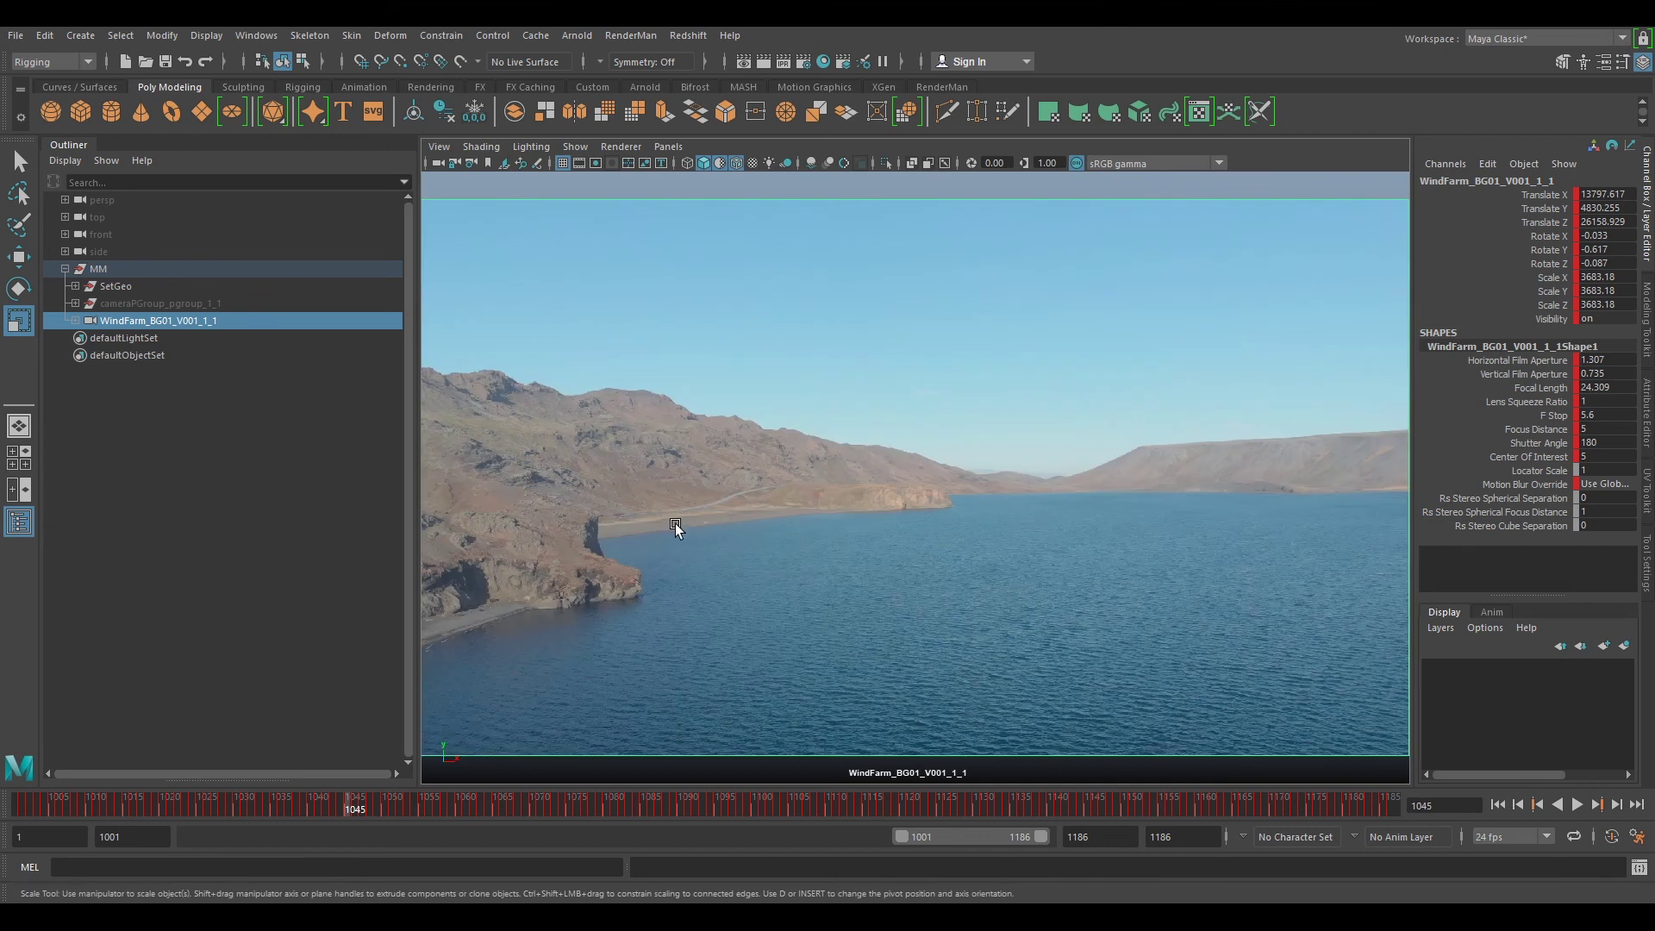
{"action": "left_click", "coordinate": [561, 524]}
{"action": "left_click_drag", "start_coordinate": [393, 808], "coordinate": [488, 808]}
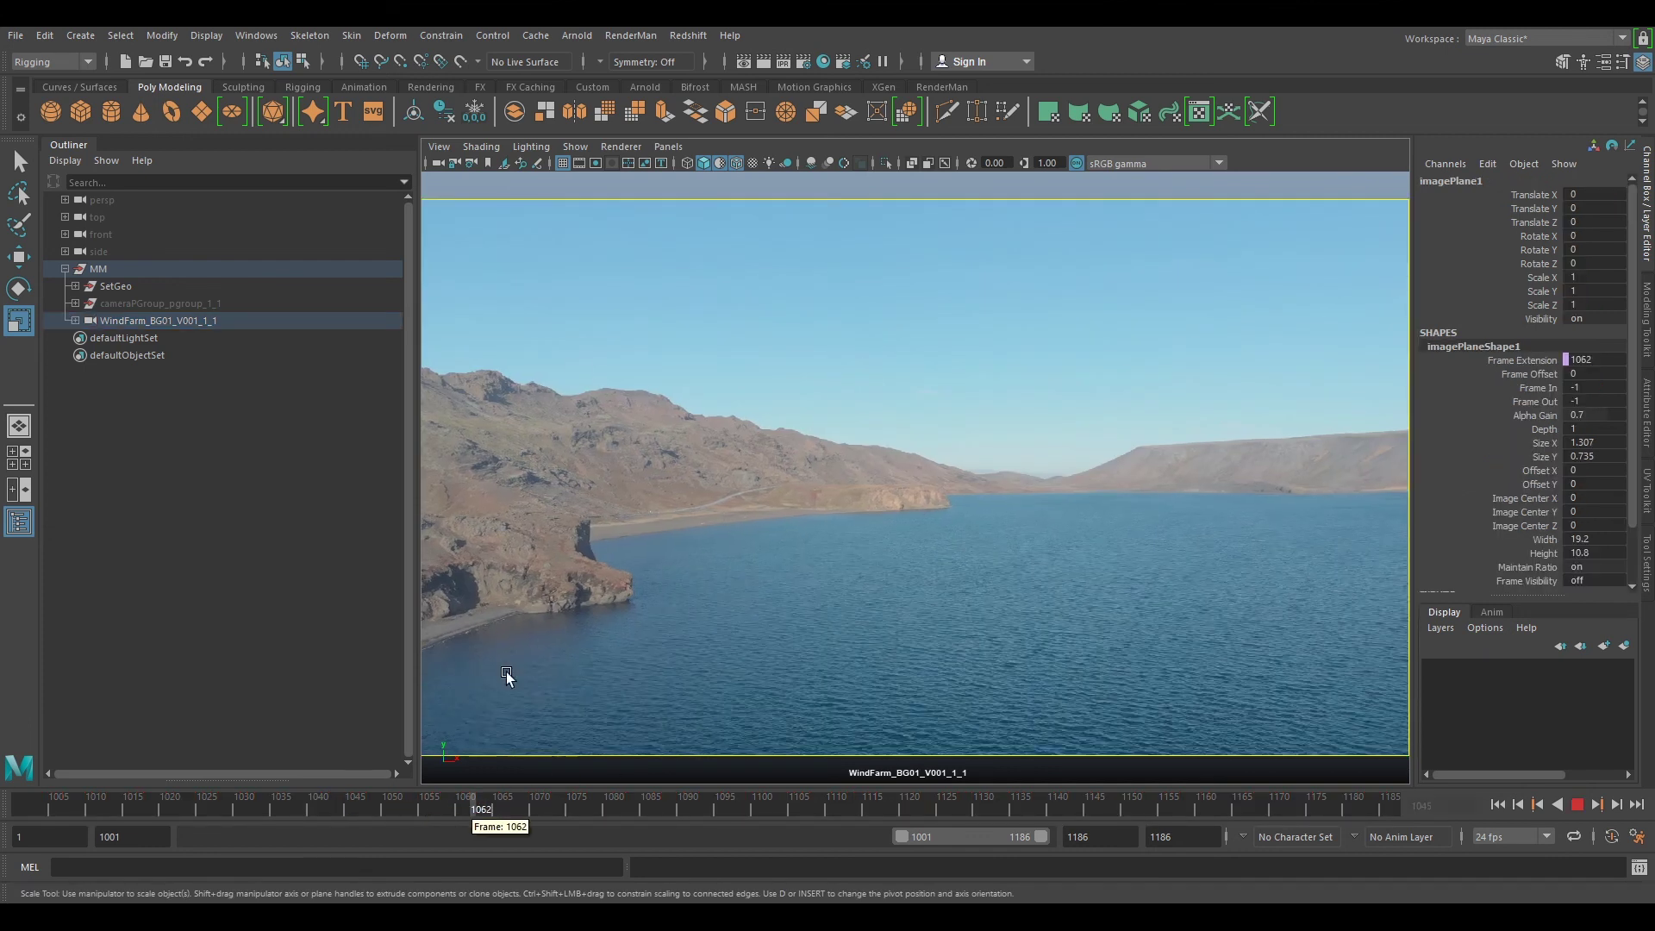
Step: Set the far clip plane of the WindFarm_BG01_V001_1_1 camera to 1000000
{"action": "left_click", "coordinate": [437, 162]}
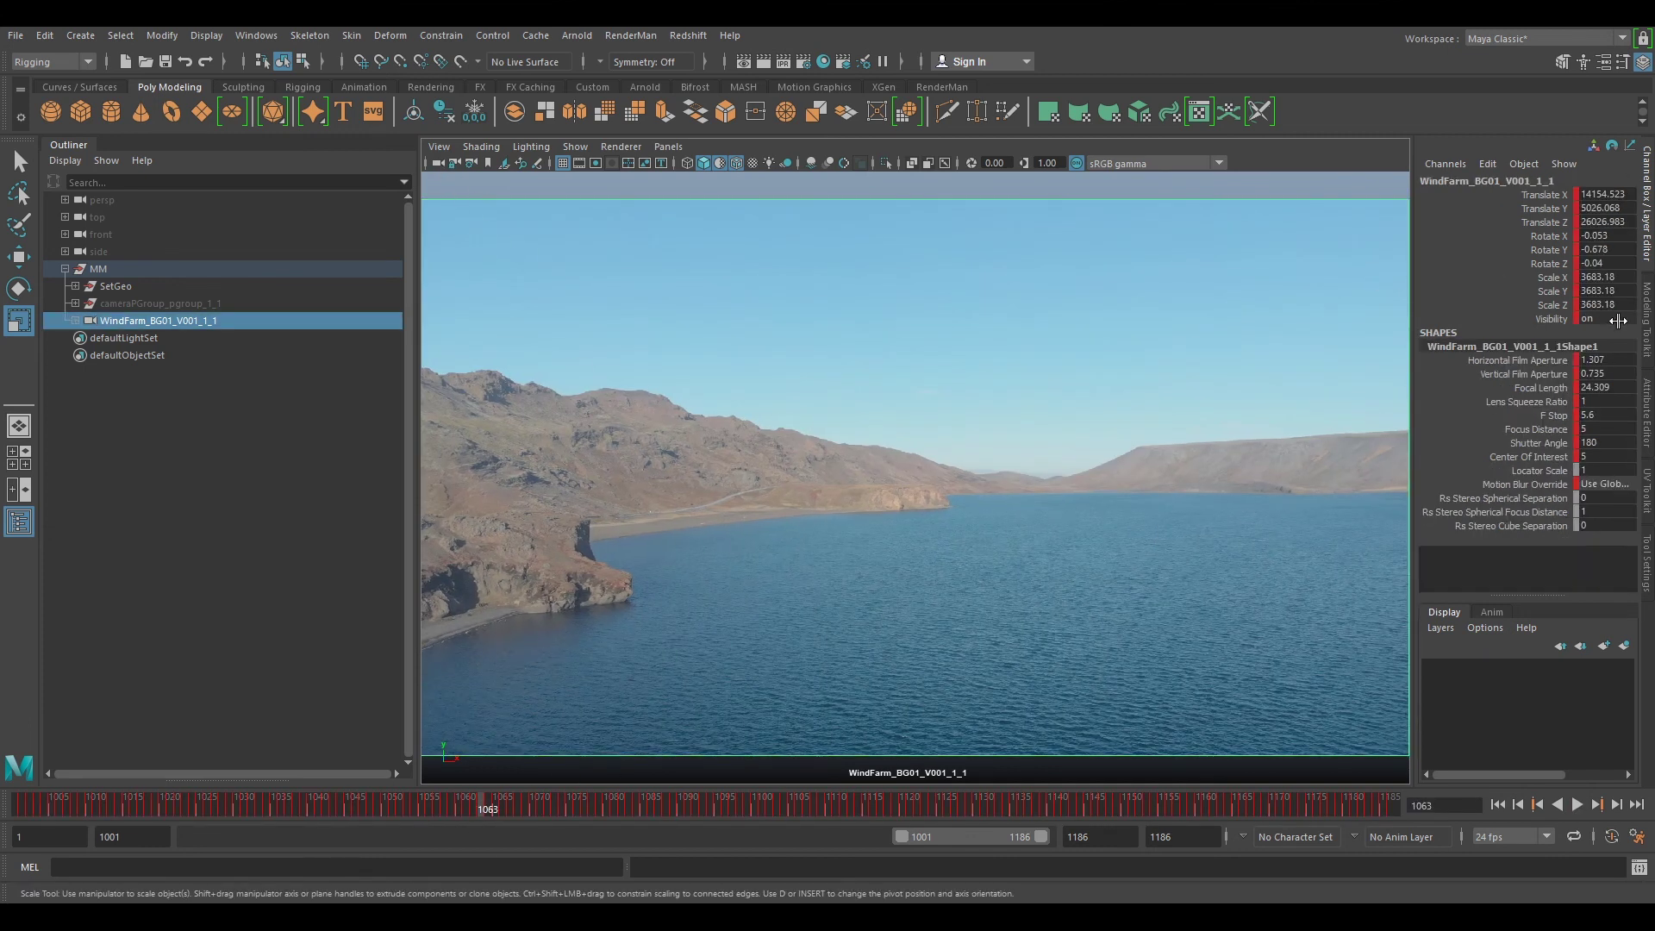
{"action": "left_click", "coordinate": [1648, 431]}
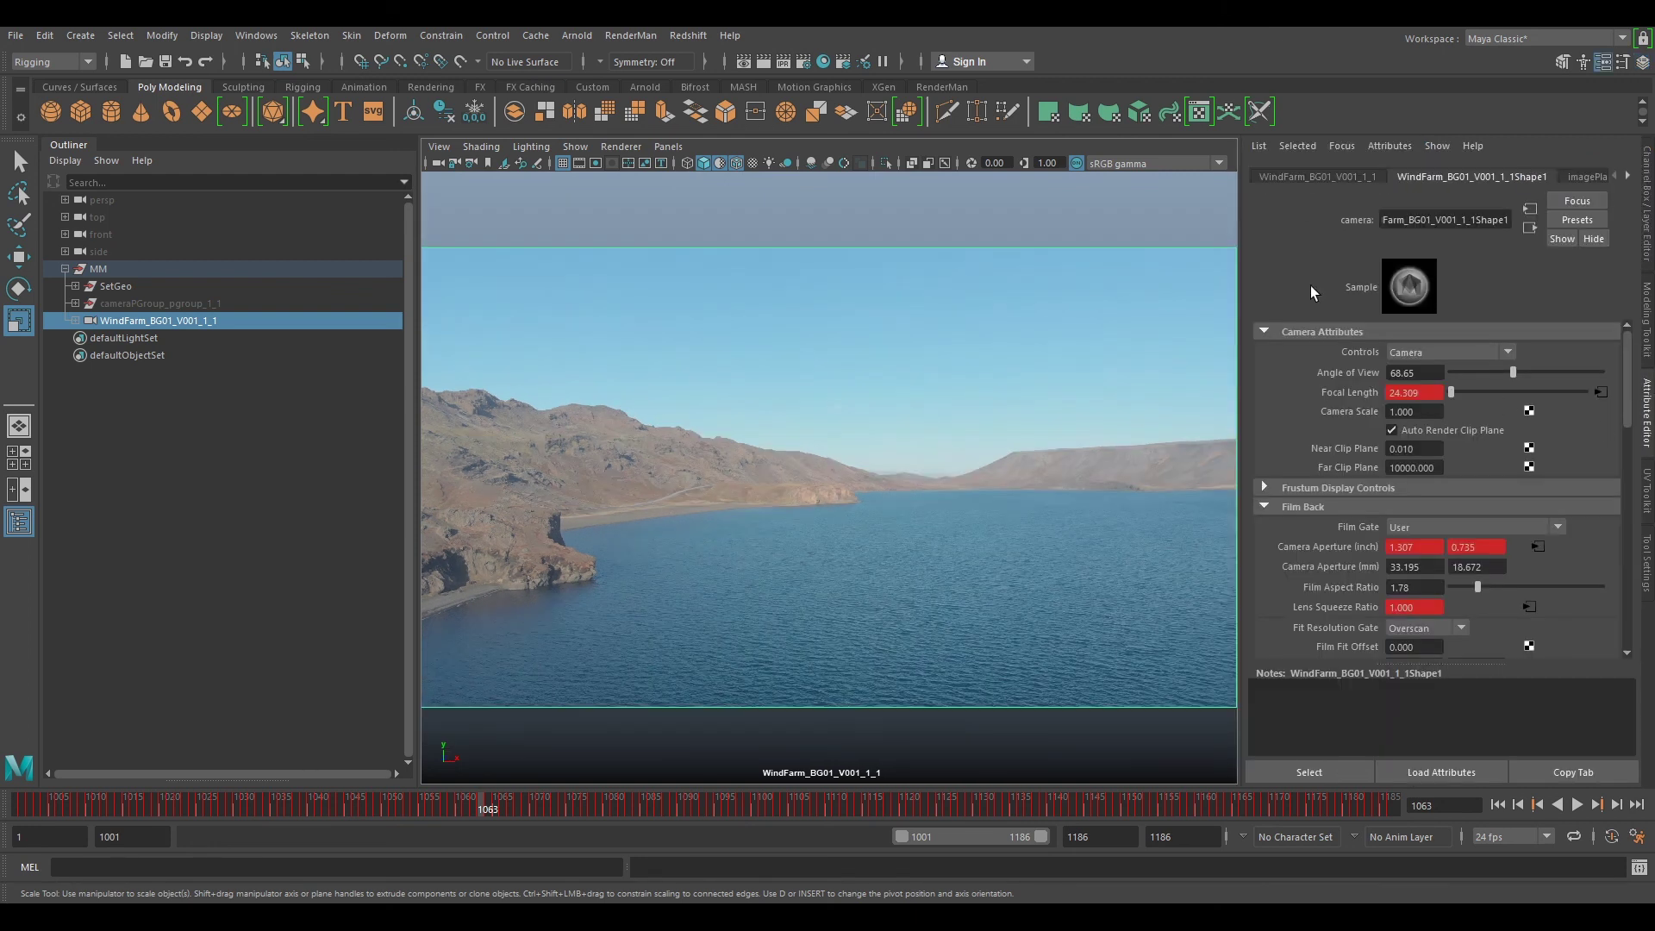
{"action": "left_click", "coordinate": [1411, 468]}
{"action": "type", "text": "00"}
{"action": "key", "text": "Return"}
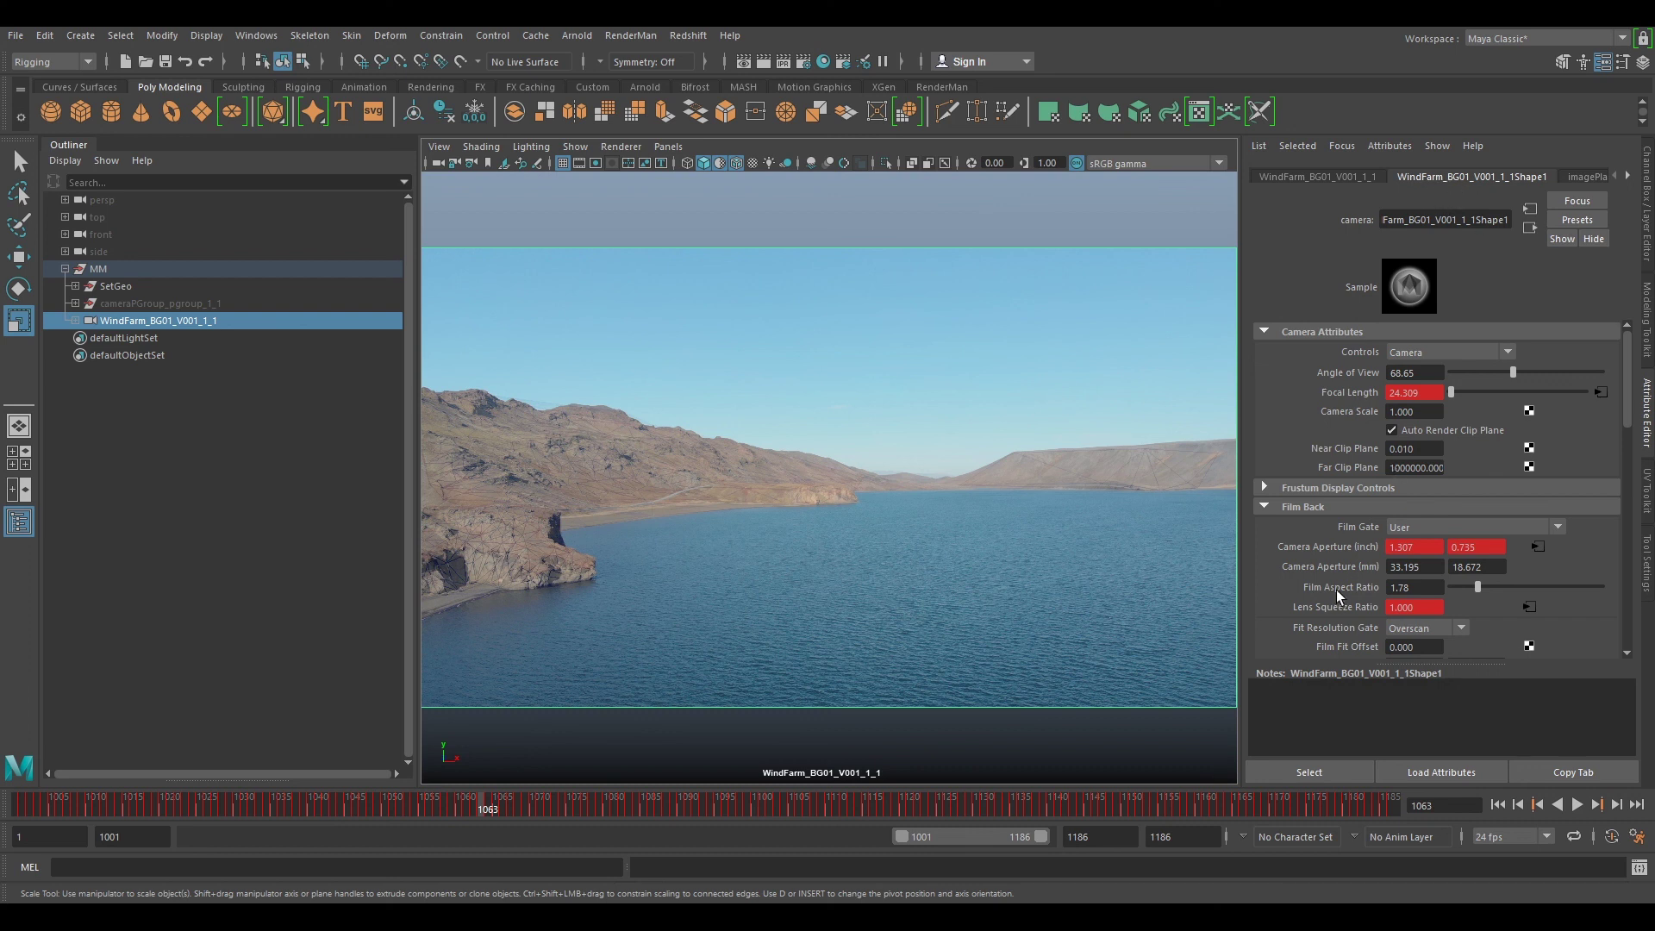
{"action": "left_click", "coordinate": [1426, 444]}
Step: Select SetGeo and check how its meshes line up with the footage by scrubbing through the shot to frame 1133
{"action": "left_click", "coordinate": [137, 292]}
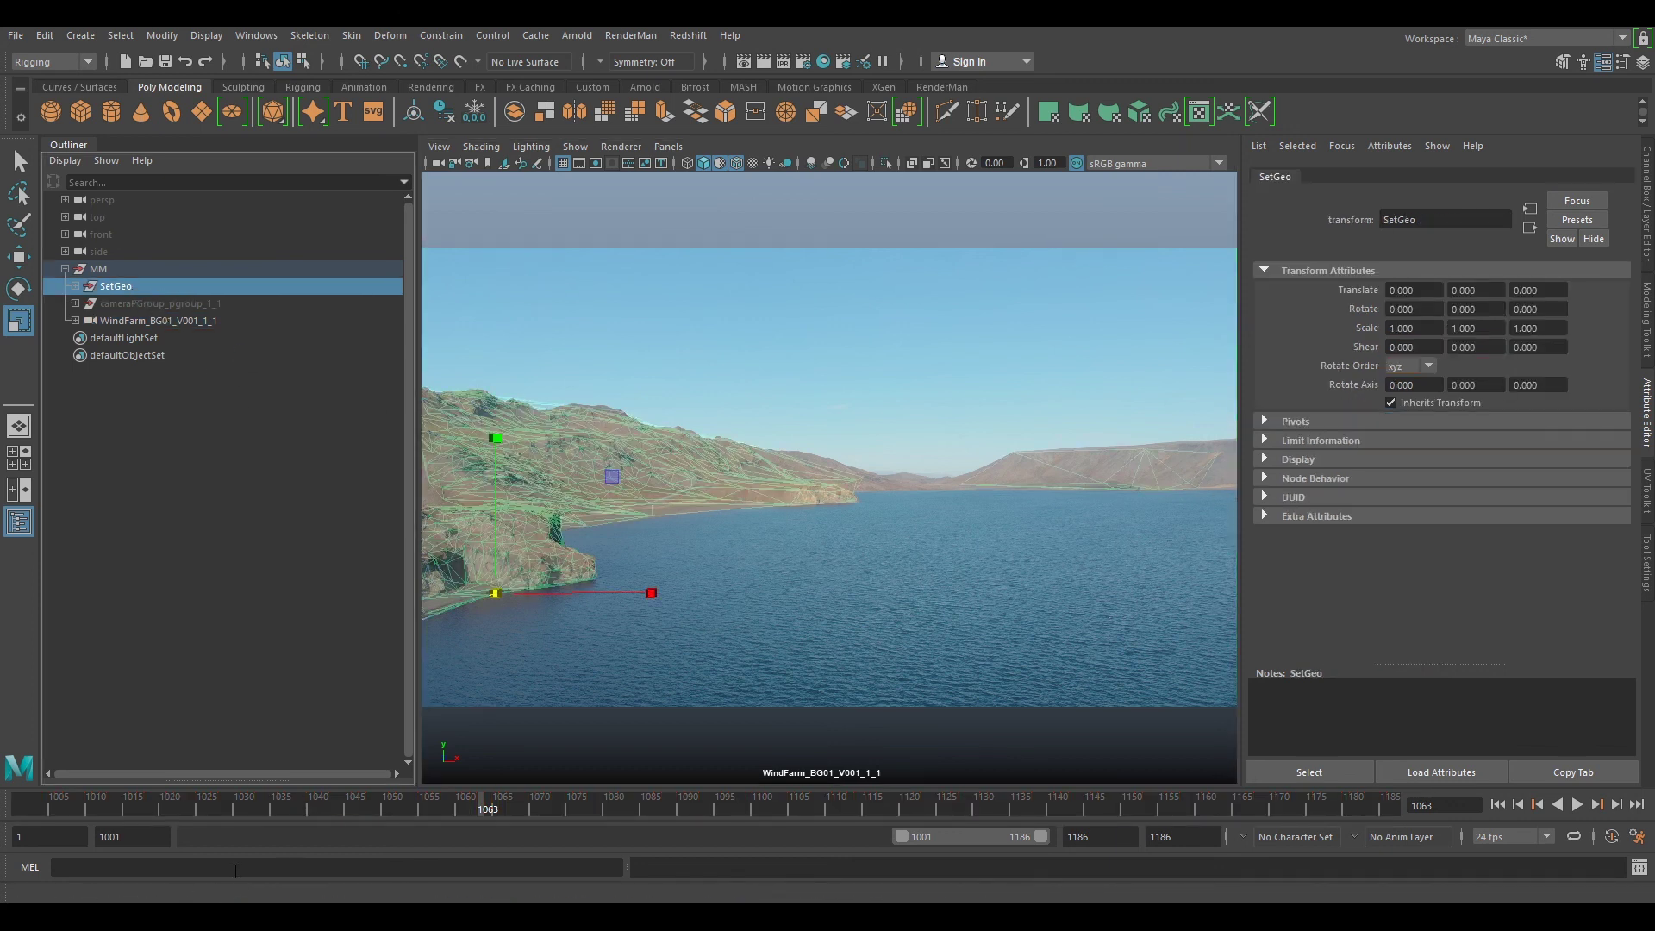
{"action": "left_click_drag", "start_coordinate": [457, 817], "coordinate": [1436, 820]}
{"action": "left_click", "coordinate": [1003, 808]}
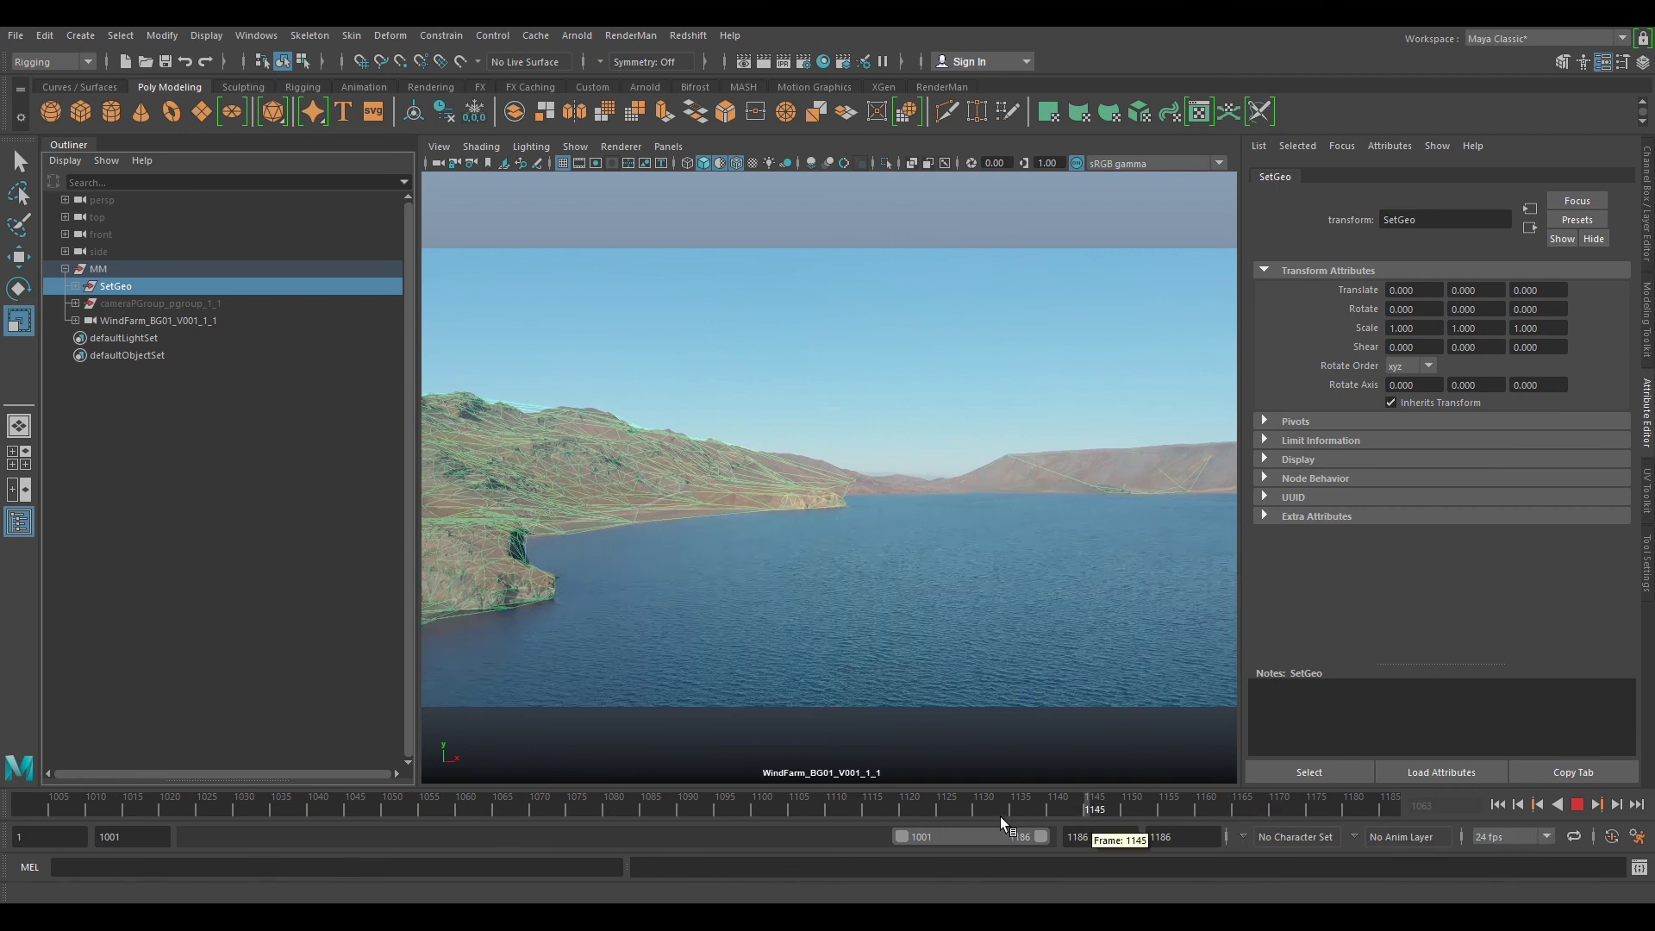
Step: Set the WindFarm_BG01_V001_1_1 camera's near clip plane to 1, and check SetGeo against the footage by scrubbing to frame 1014
{"action": "left_click", "coordinate": [454, 164]}
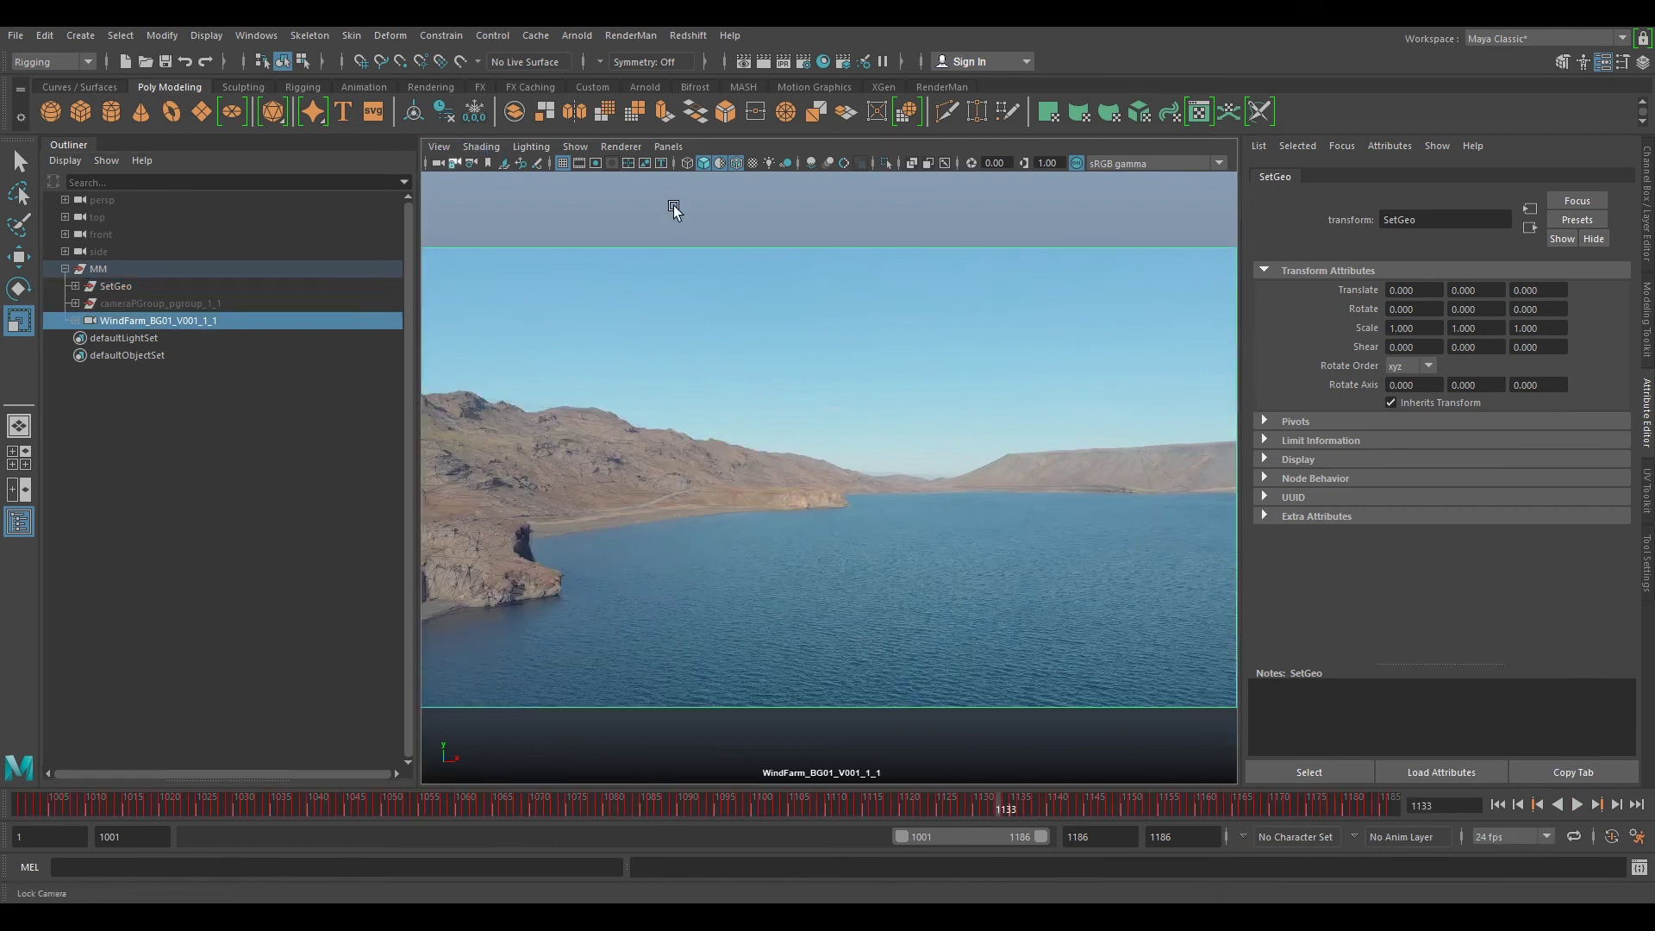
{"action": "double_click", "coordinate": [1421, 448]}
{"action": "type", "text": "1"}
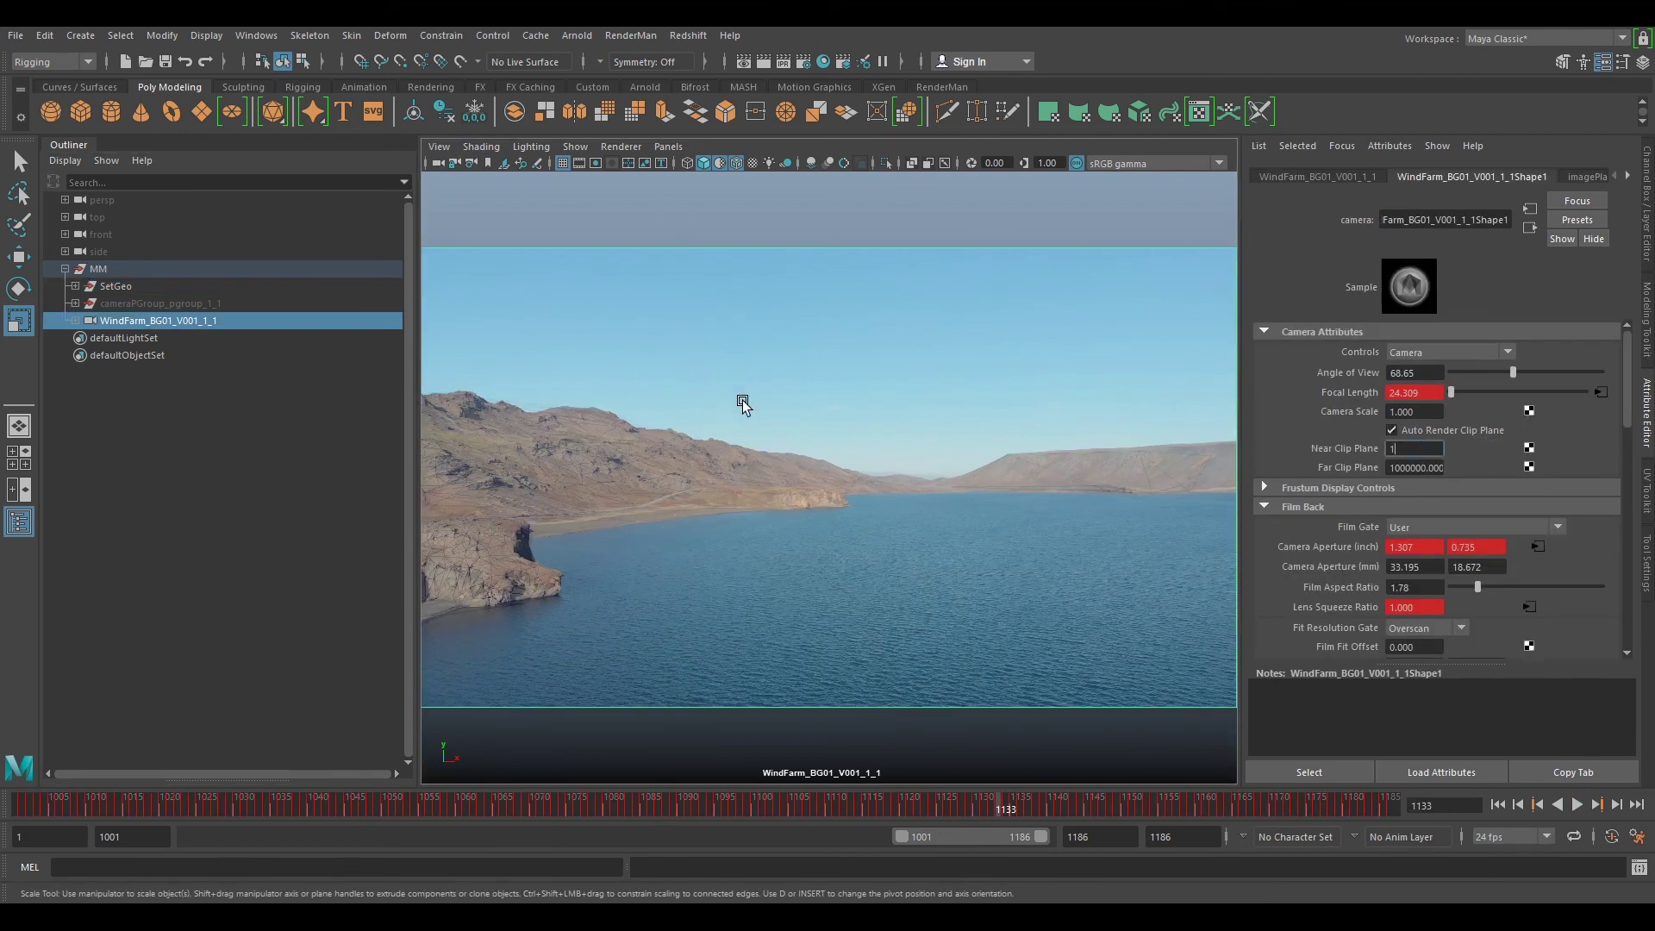
{"action": "key", "text": "Return"}
{"action": "left_click", "coordinate": [115, 286]}
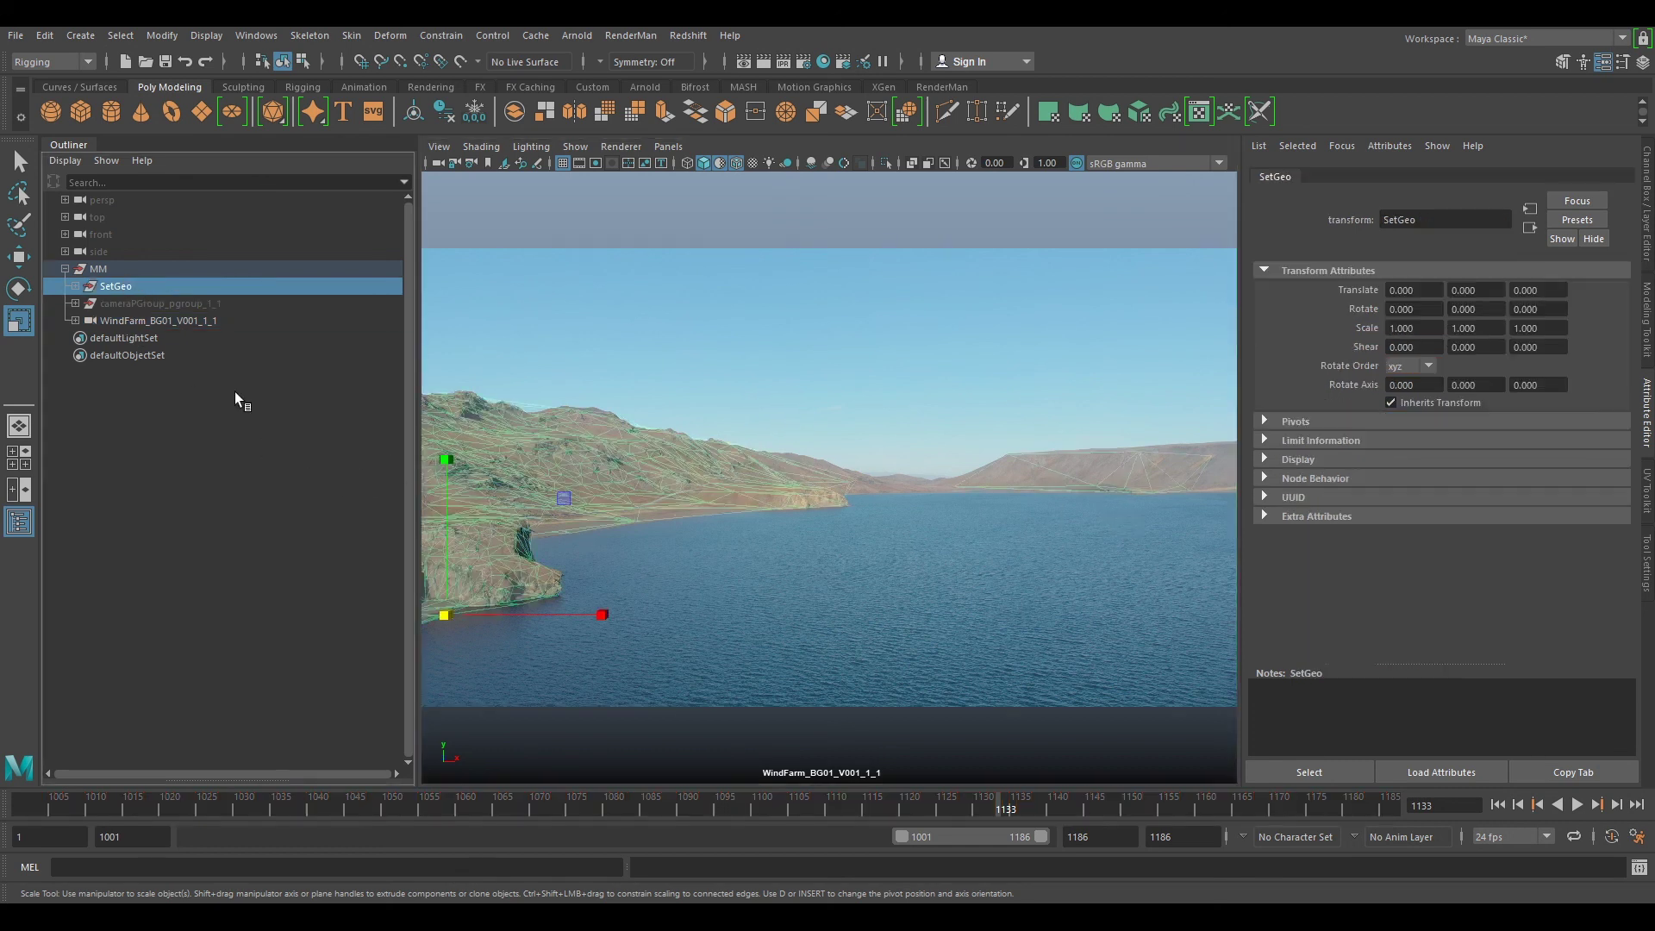
{"action": "left_click_drag", "start_coordinate": [689, 800], "coordinate": [450, 799]}
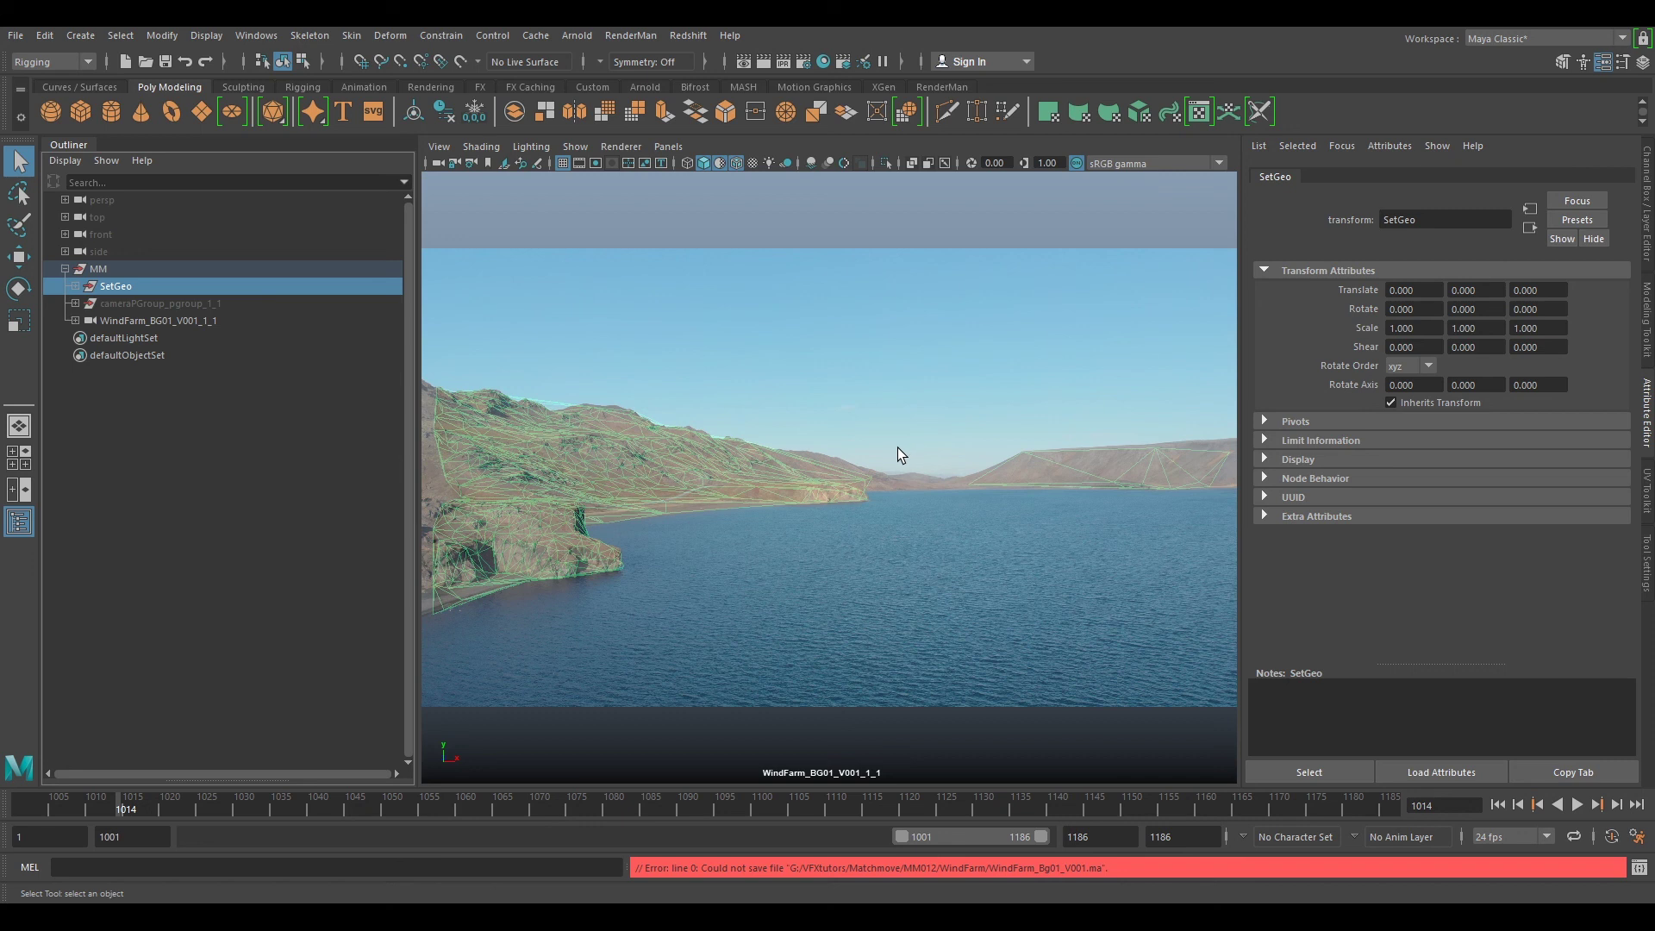